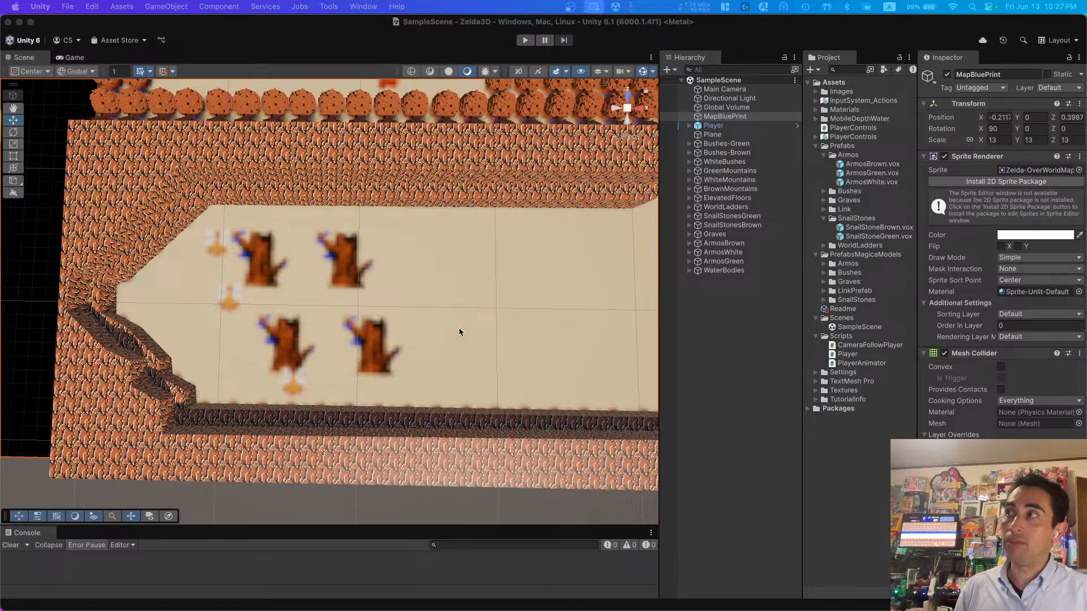
Step: Survey the whole 3D overworld map from above, from the eastern forests across to the western graveyard
right_click_drag(467, 325, 416, 182)
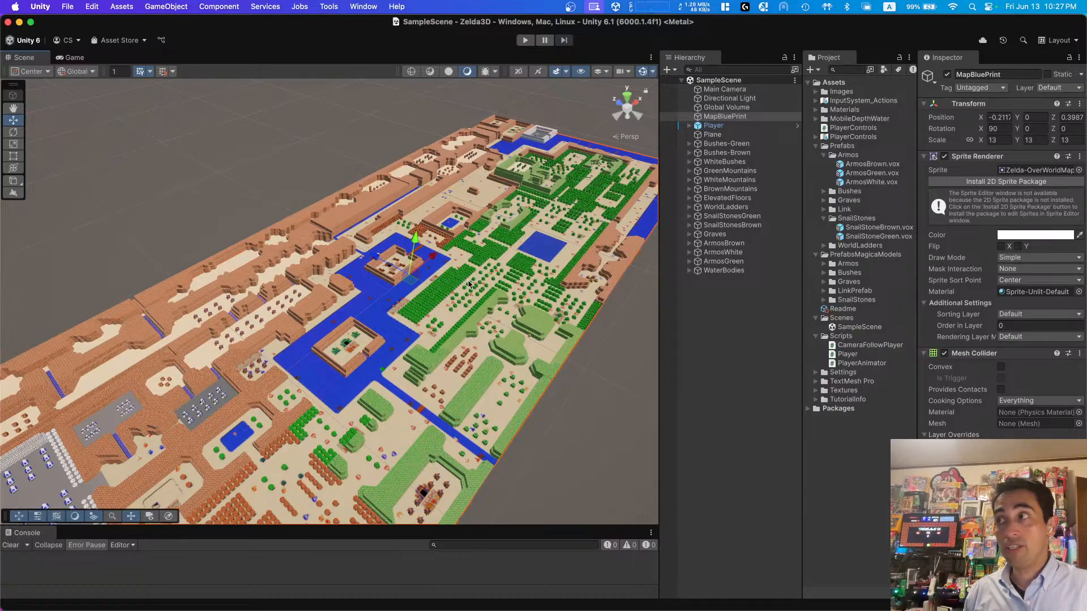
right_click_drag(337, 436, 294, 447)
right_click_drag(371, 390, 337, 411)
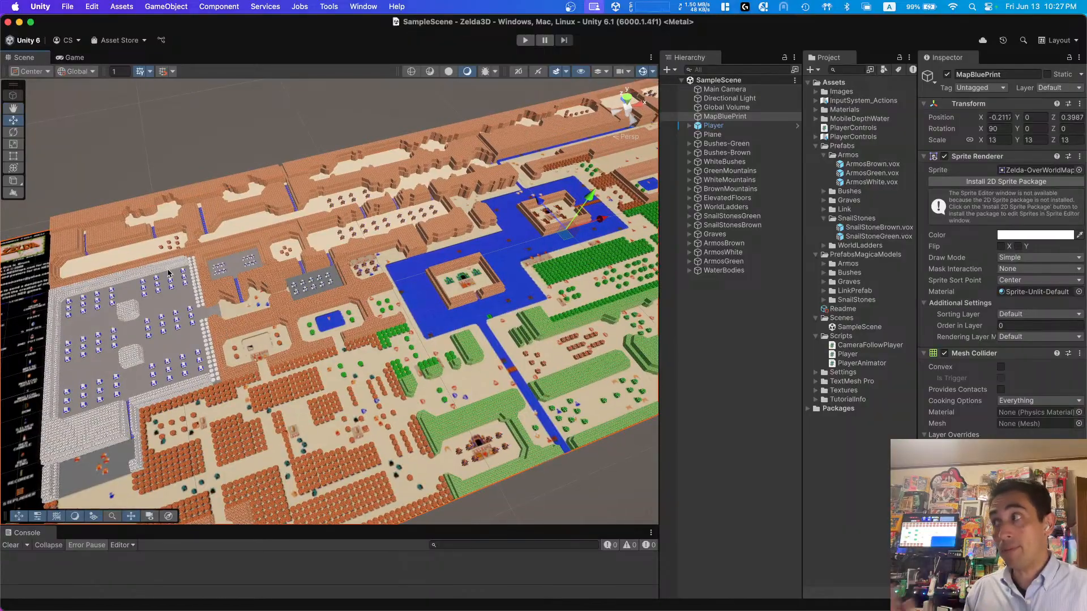
right_click_drag(241, 347, 174, 330)
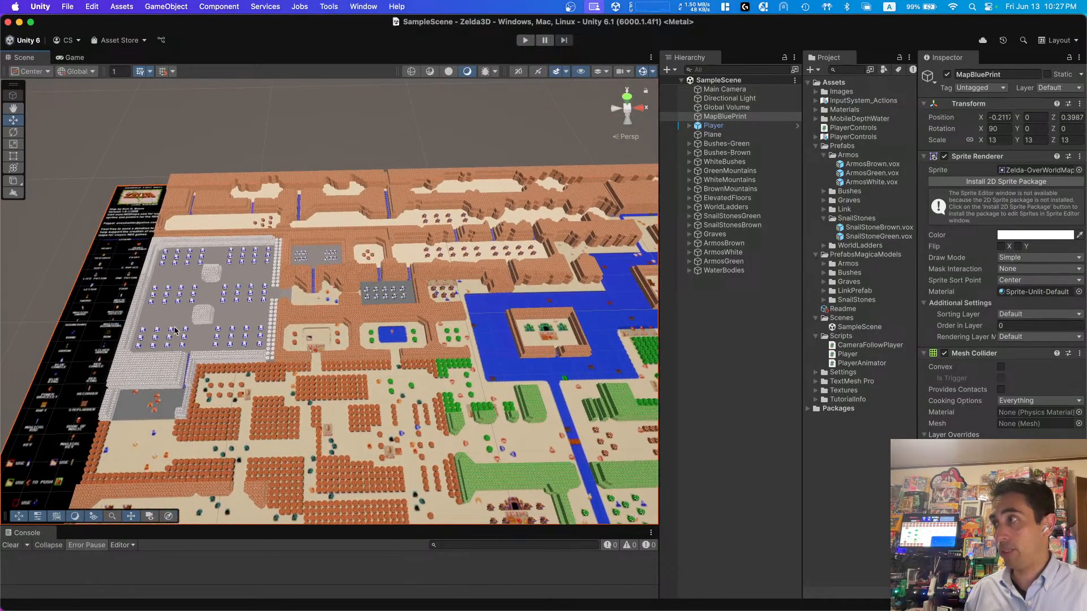
Step: Frame one of the grave models in the western graveyard and examine it up close
left_click(222, 303)
key("f")
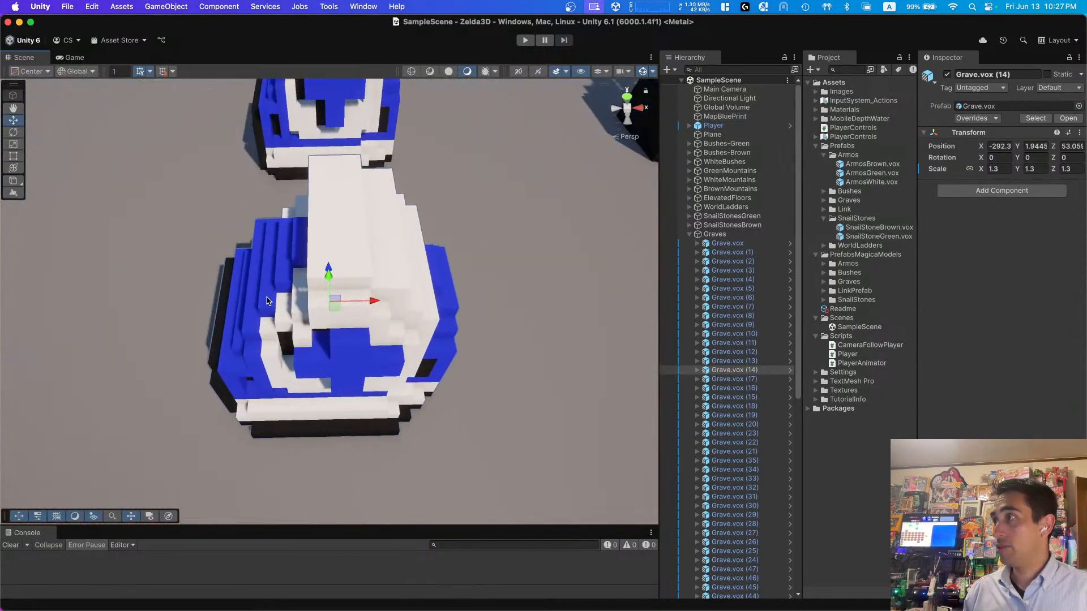
scroll(267, 301, "down", 6)
right_click_drag(266, 300, 416, 226)
scroll(333, 283, "down", 10)
Step: Frame a green Armos statue on the green mountain plateau and examine the statues beside the ladder
left_click(391, 238)
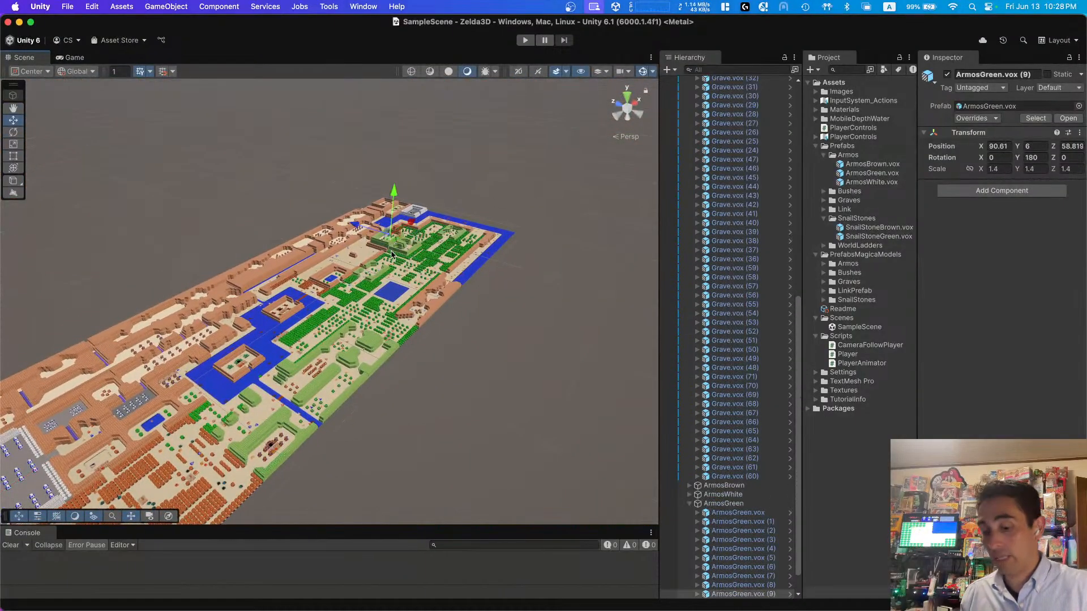
key("f")
right_click_drag(389, 252, 213, 194)
scroll(269, 251, "down", 8)
key("s")
key("a")
scroll(213, 194, "up", 1)
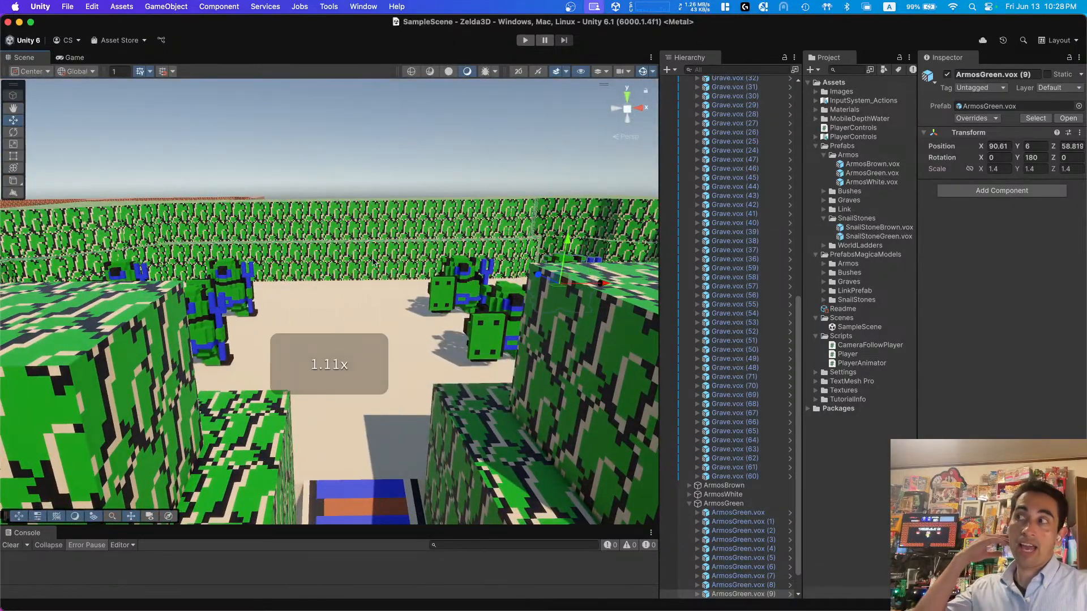
scroll(371, 258, "down", 4)
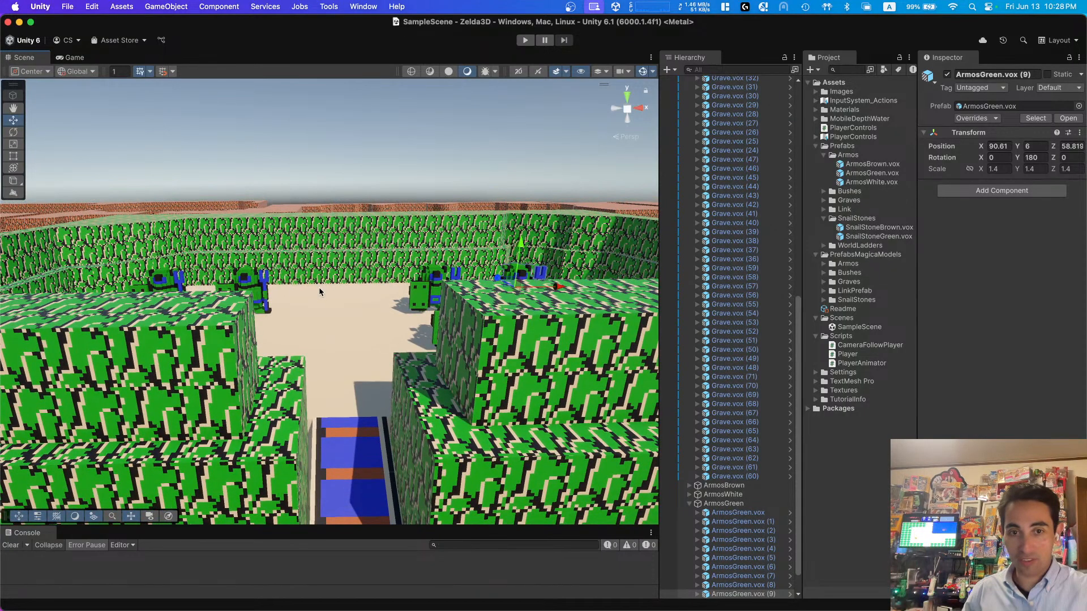
Step: Examine the green mountain with its ladder and the neighbouring bush fields from a raised angle
scroll(326, 272, "down", 8)
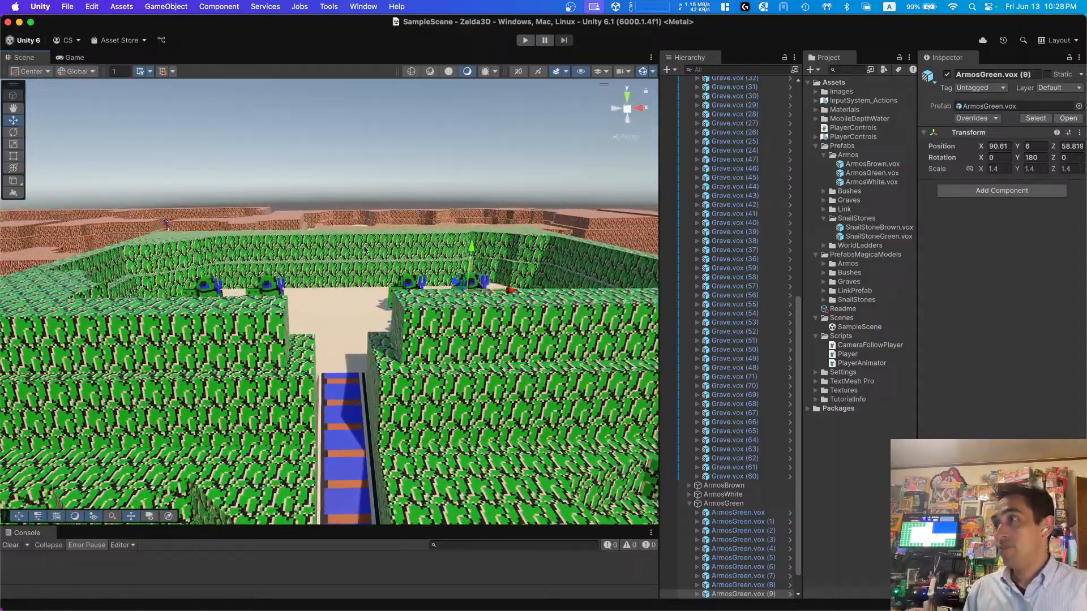
right_click_drag(348, 258, 446, 300)
scroll(446, 300, "down", 10)
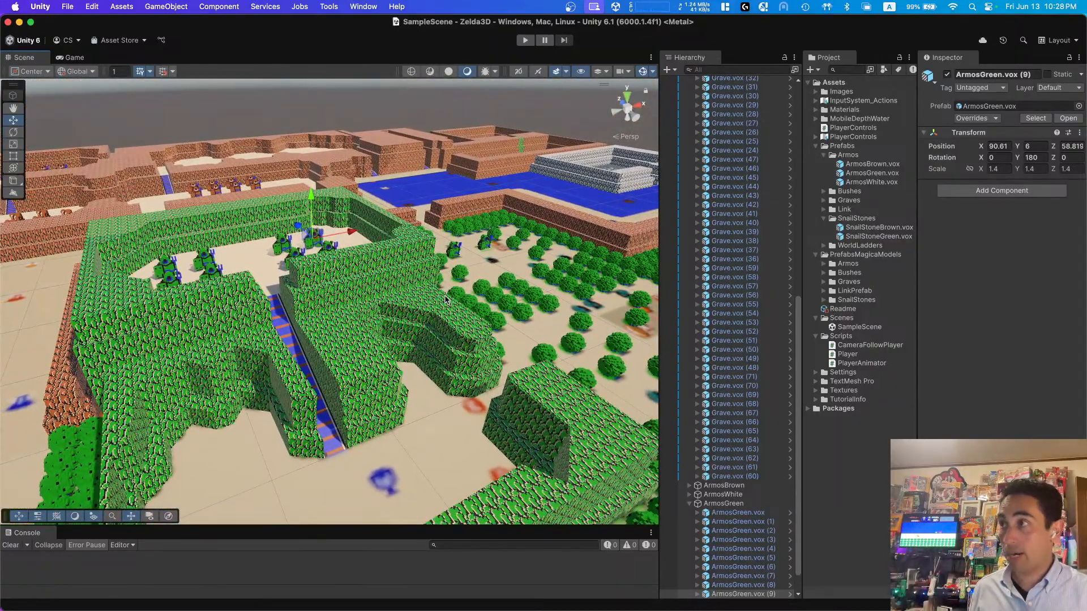
right_click_drag(412, 304, 457, 301)
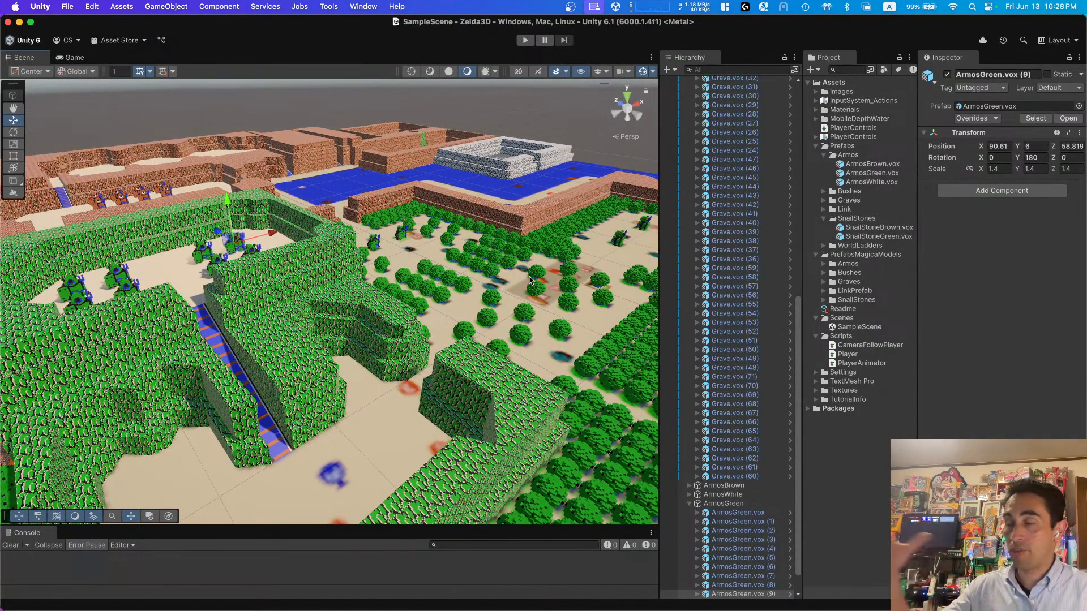
scroll(521, 268, "up", 6)
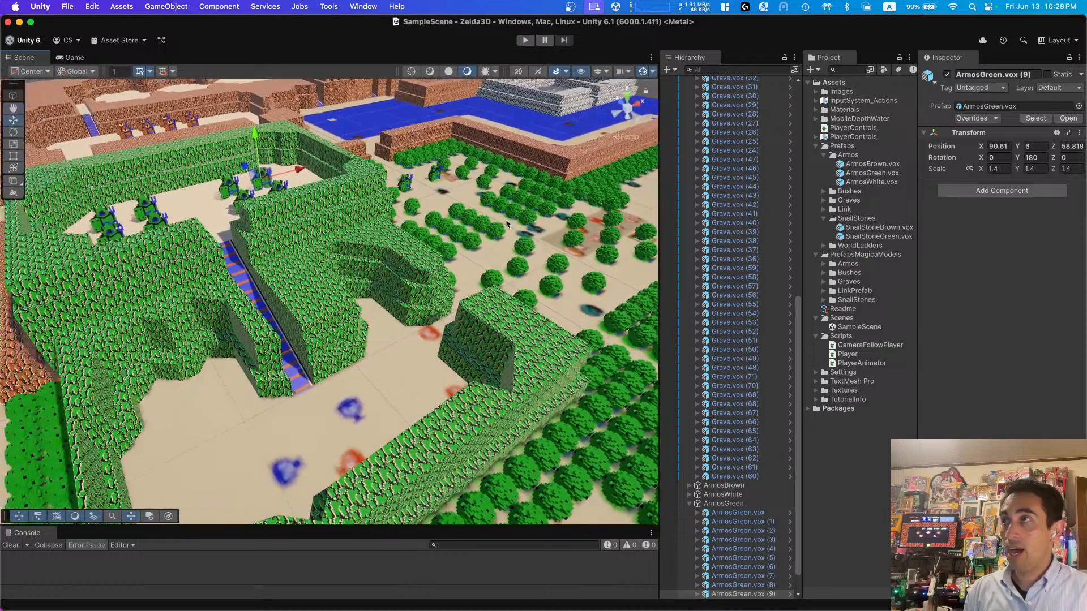
Step: Play-test the scene by walking Link around the green mountains and bushes, and stop the game
left_click(523, 40)
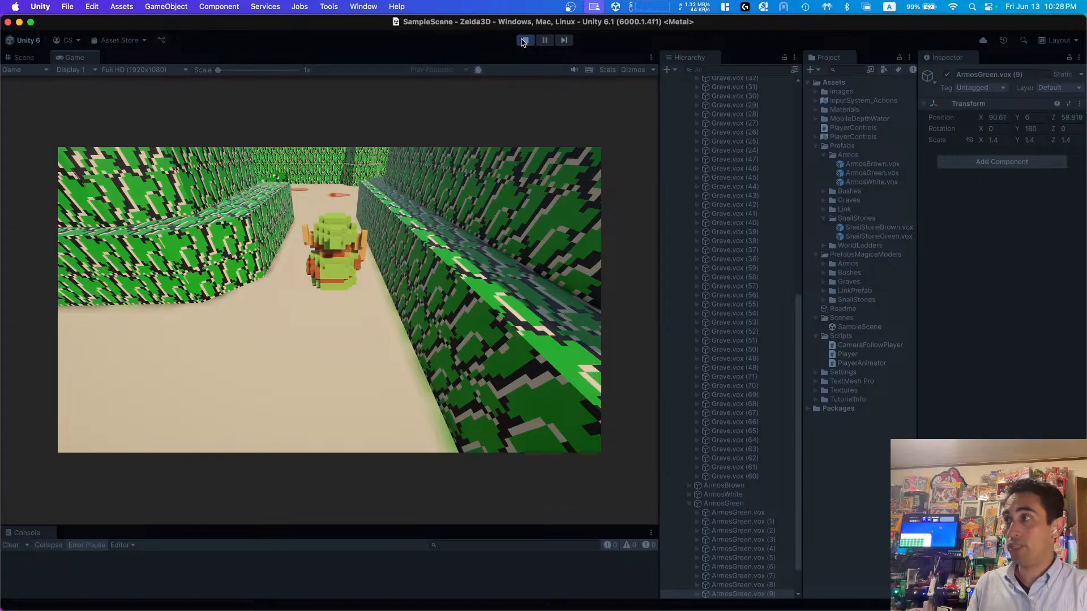
key("s")
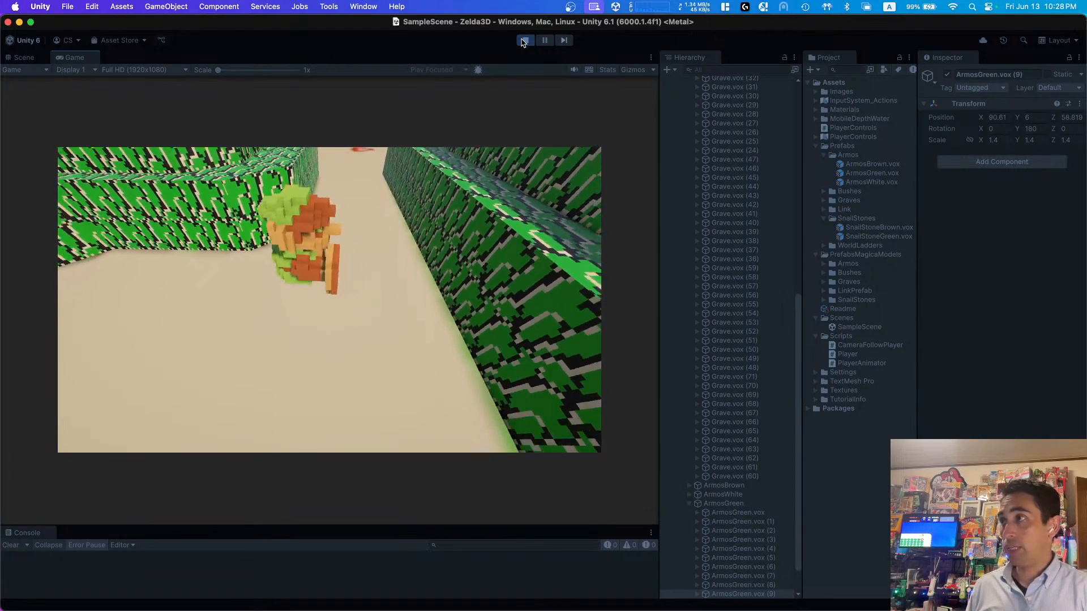
key("s")
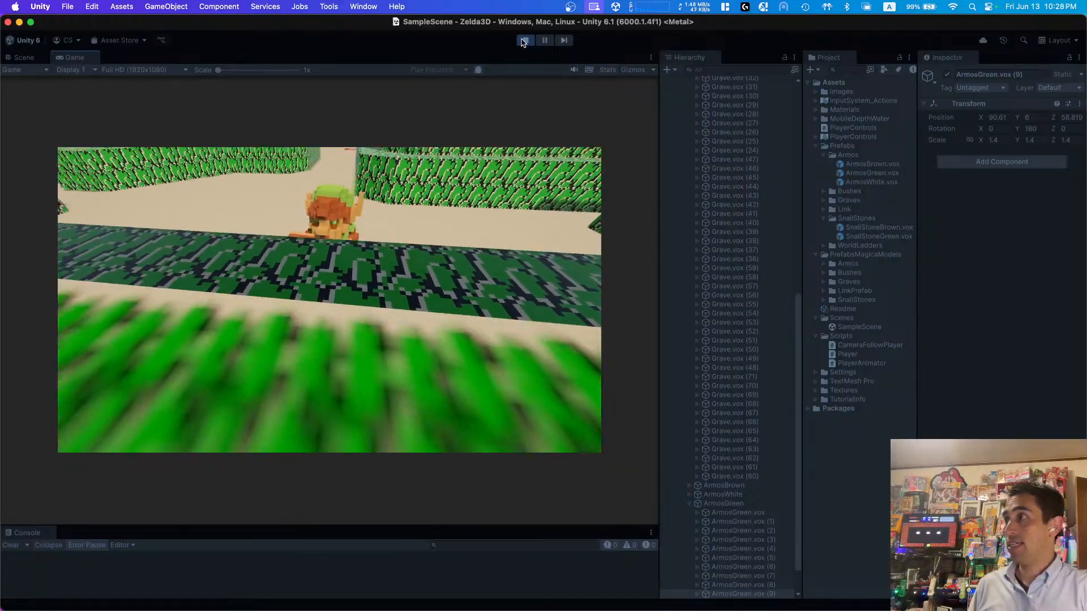
key("w")
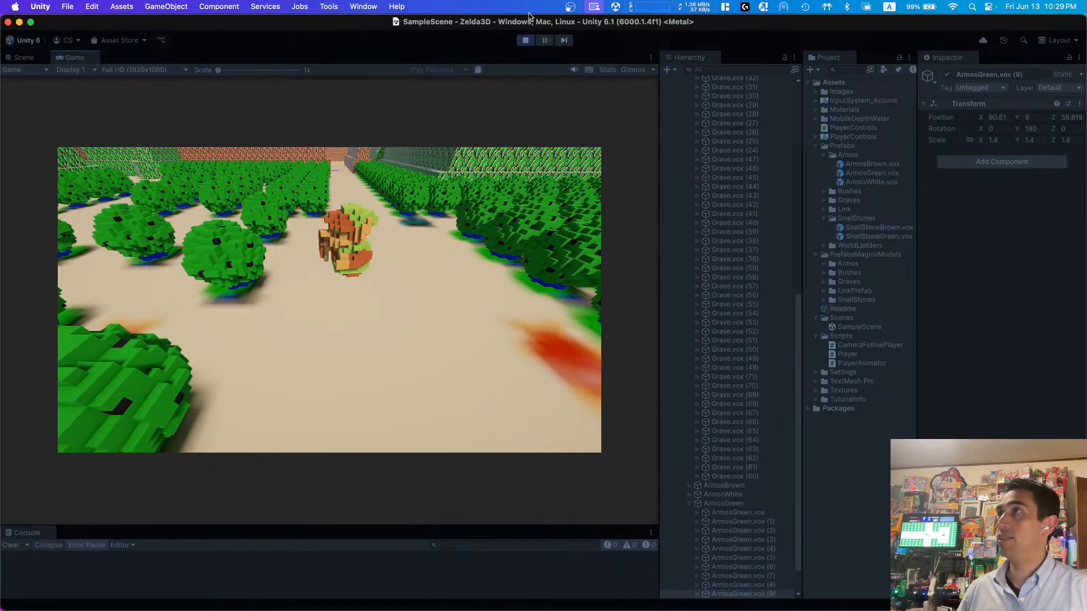
left_click(526, 41)
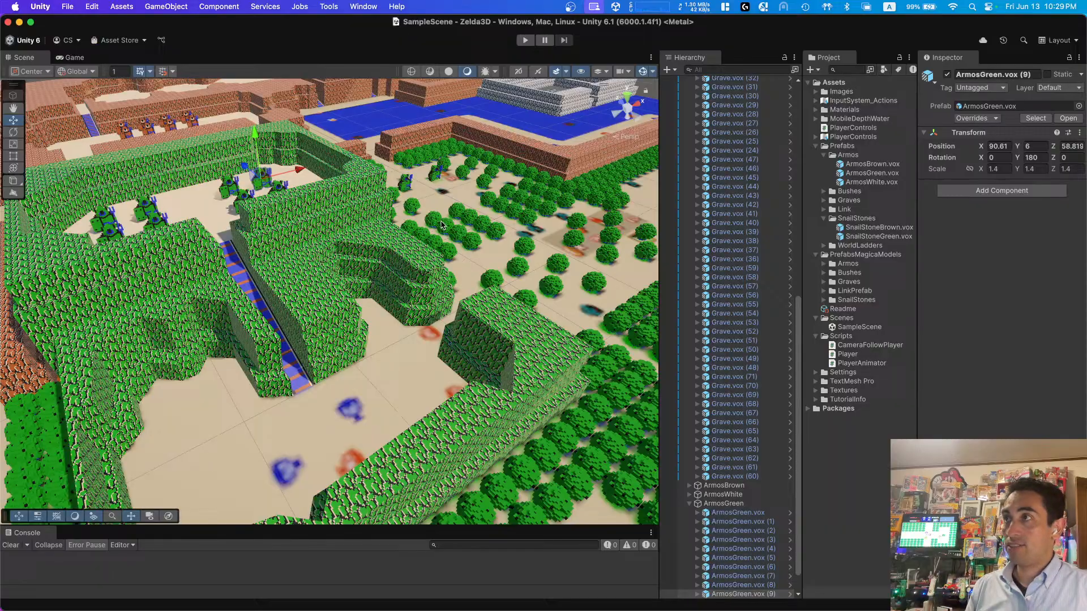
Step: Inspect the water surface of the rectangular lake up close and in its surroundings
right_click_drag(441, 224, 286, 276)
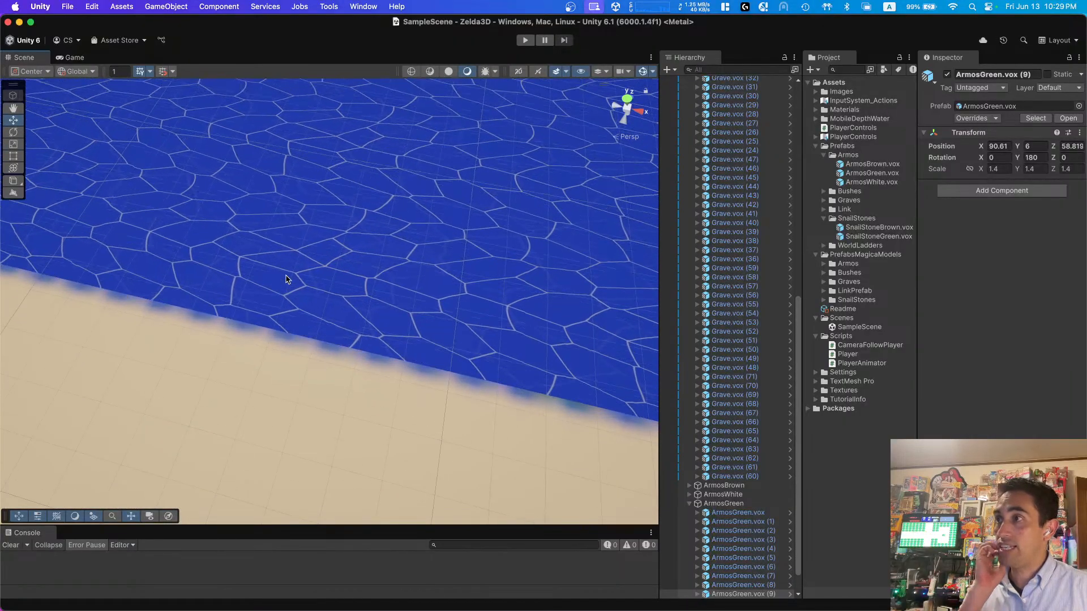
right_click_drag(304, 217, 300, 204)
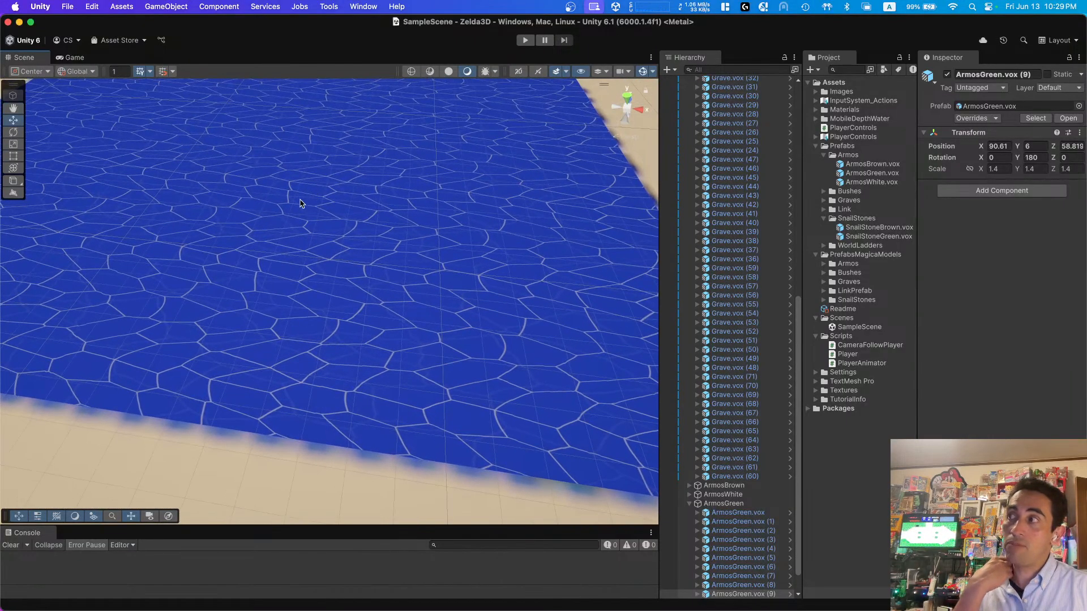
scroll(347, 295, "down", 15)
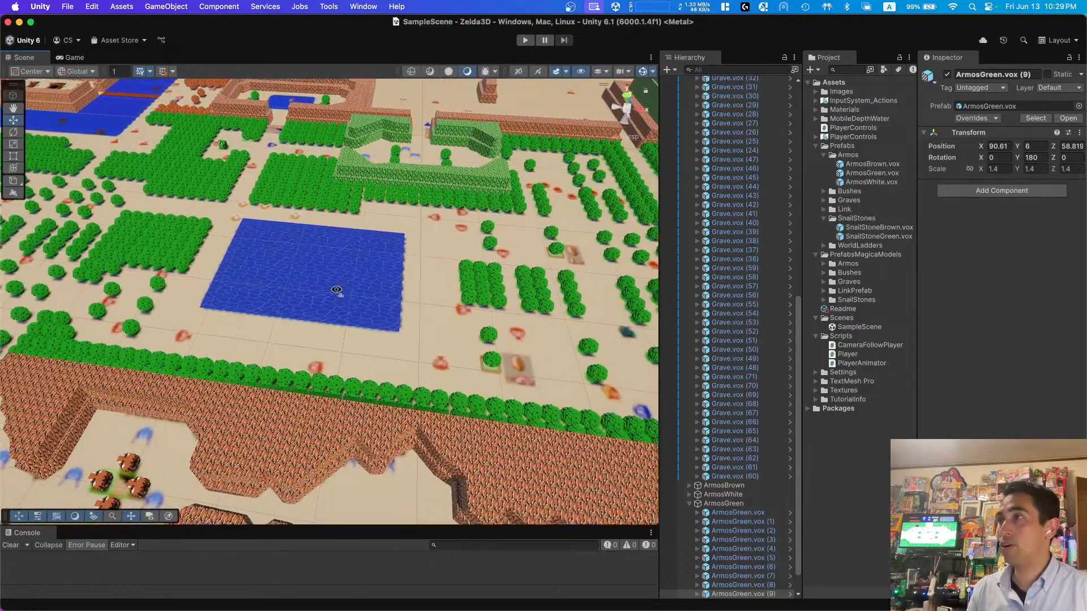
right_click_drag(339, 291, 242, 194)
scroll(209, 258, "up", 1)
Step: Switch to MagicaVoxel and open the Dungeon1 model from the Dungeons folder
key("ctrl+Up")
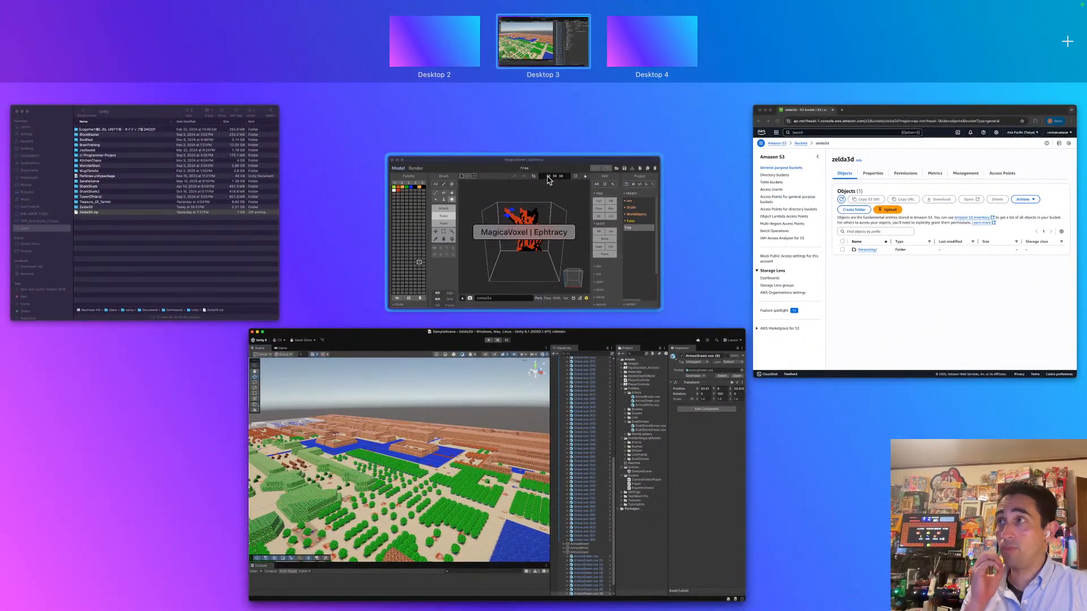
left_click(559, 160)
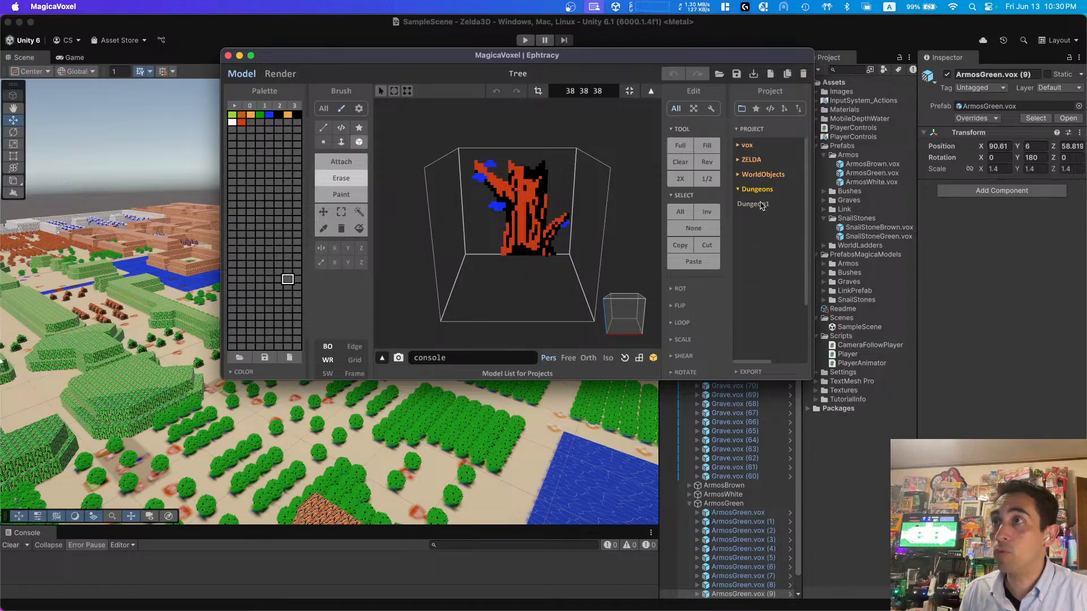
left_click(753, 204)
mouse_move(569, 249)
right_mouse_down()
mouse_move(492, 252)
mouse_move(574, 244)
right_mouse_up()
Step: Switch back to Unity and examine the tree dungeon entrance and surrounding trees drawn on the map blueprint
left_click(313, 432)
left_click(313, 431)
right_click_drag(313, 431, 340, 427)
key("w")
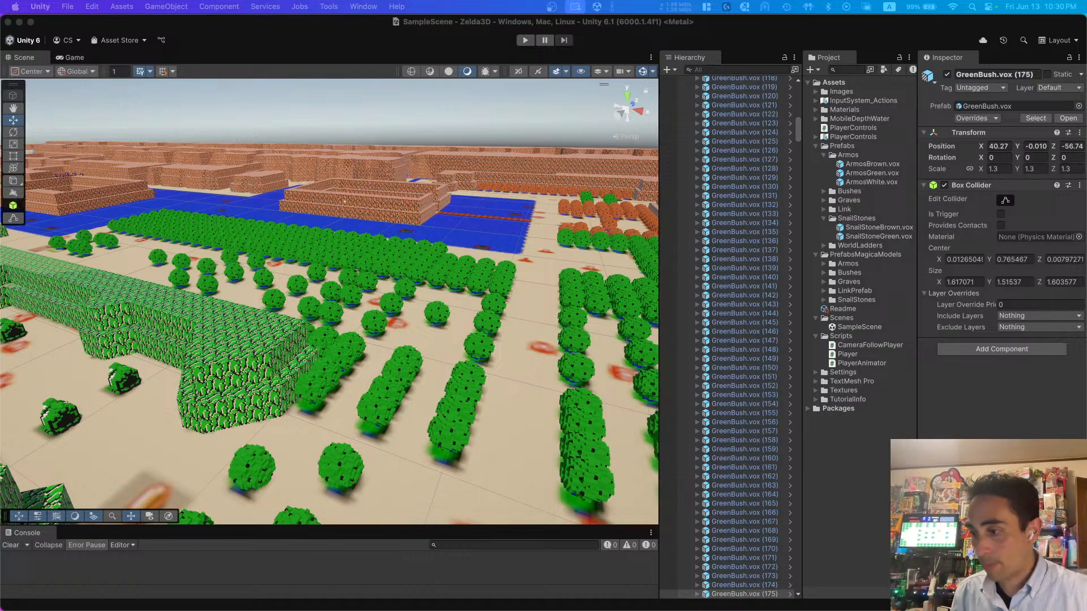
left_click(410, 293)
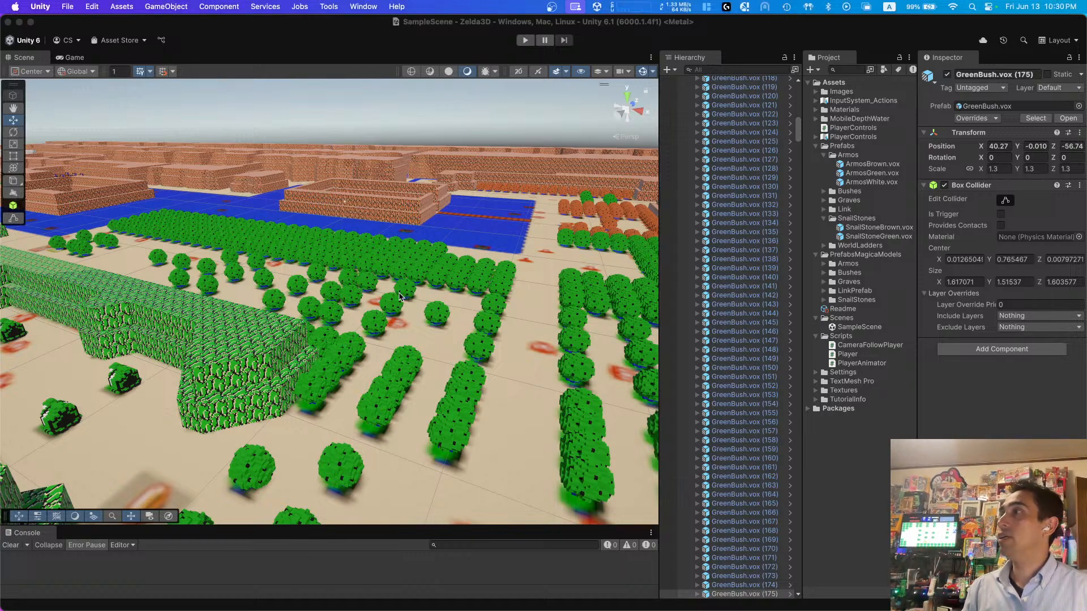
key("e")
right_click(400, 294)
right_click_drag(399, 294, 460, 356)
key("w")
right_click(461, 316)
key("s")
key("w")
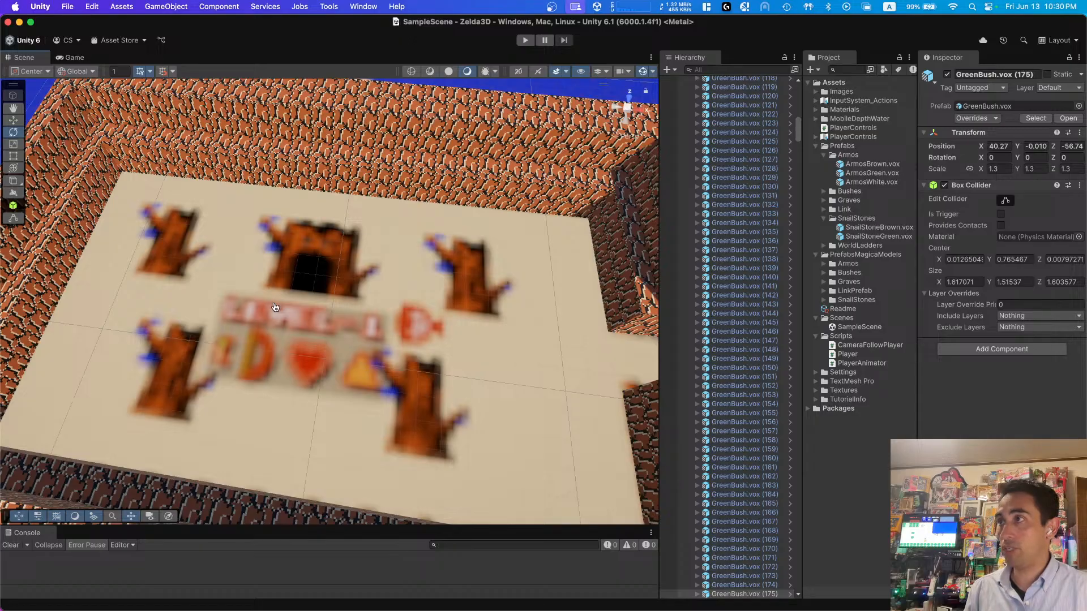
Step: Switch to MagicaVoxel, enlarge its window, and inspect the Dungeon1 model from the front and side
key("super+Tab")
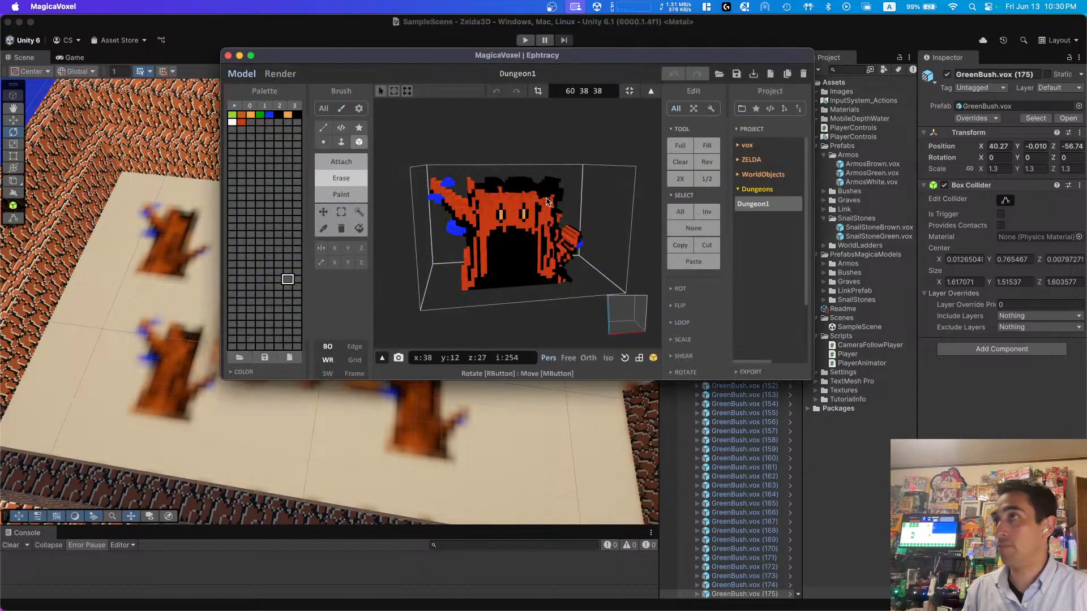
left_click_drag(616, 65, 519, 42)
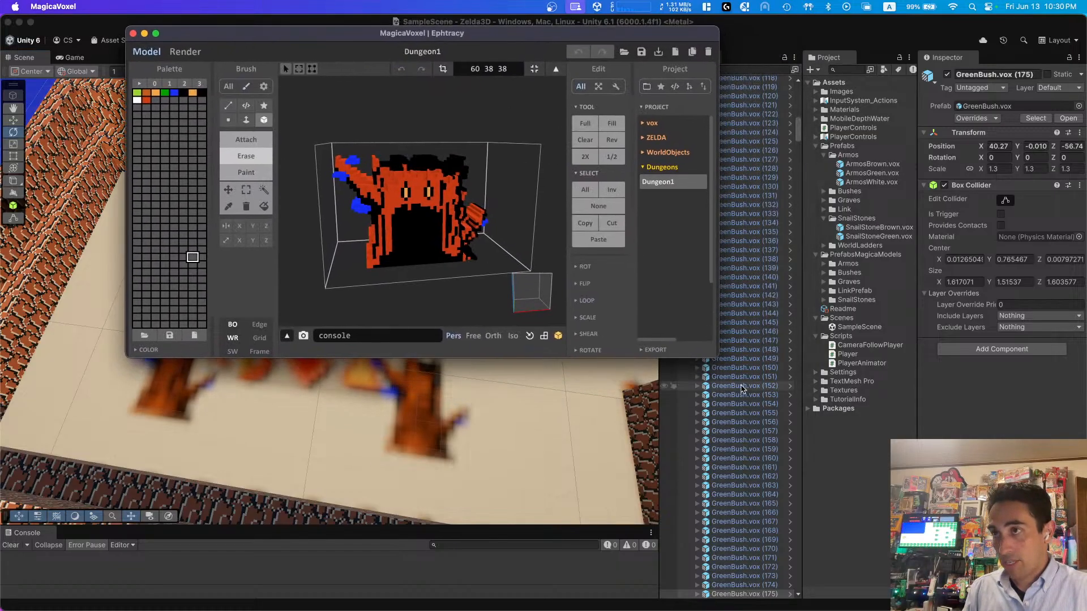
left_click_drag(719, 357, 974, 561)
right_click_drag(708, 312, 745, 303)
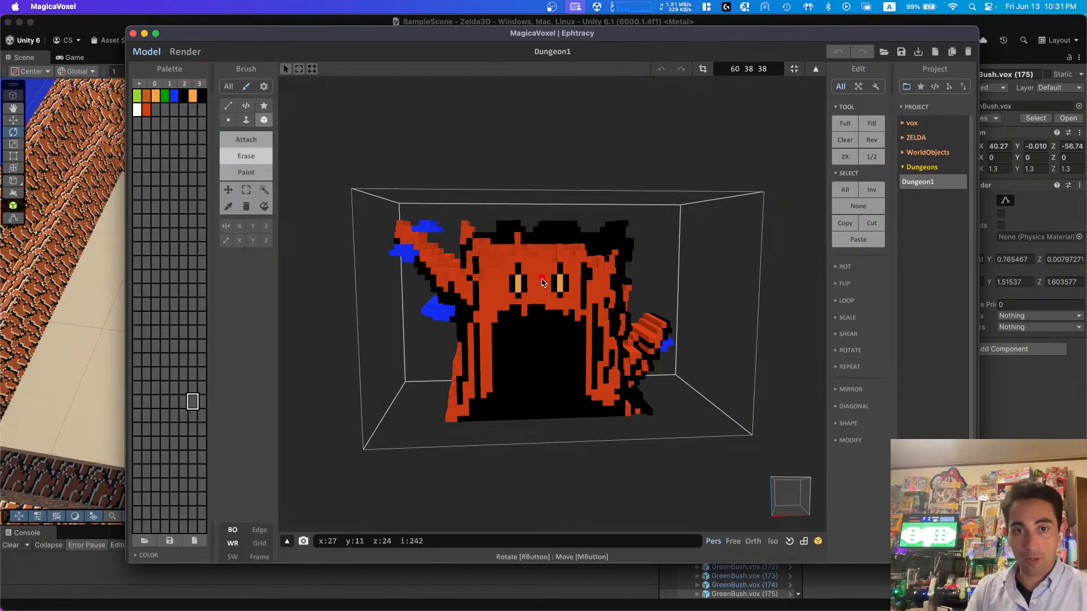
right_click_drag(542, 283, 457, 290)
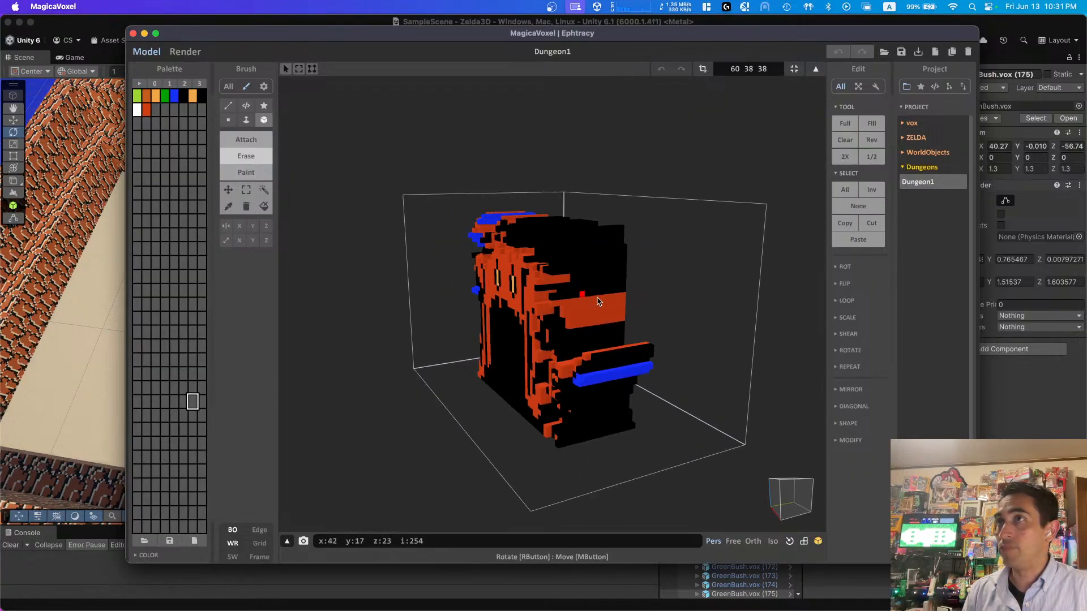
right_click_drag(609, 274, 639, 276)
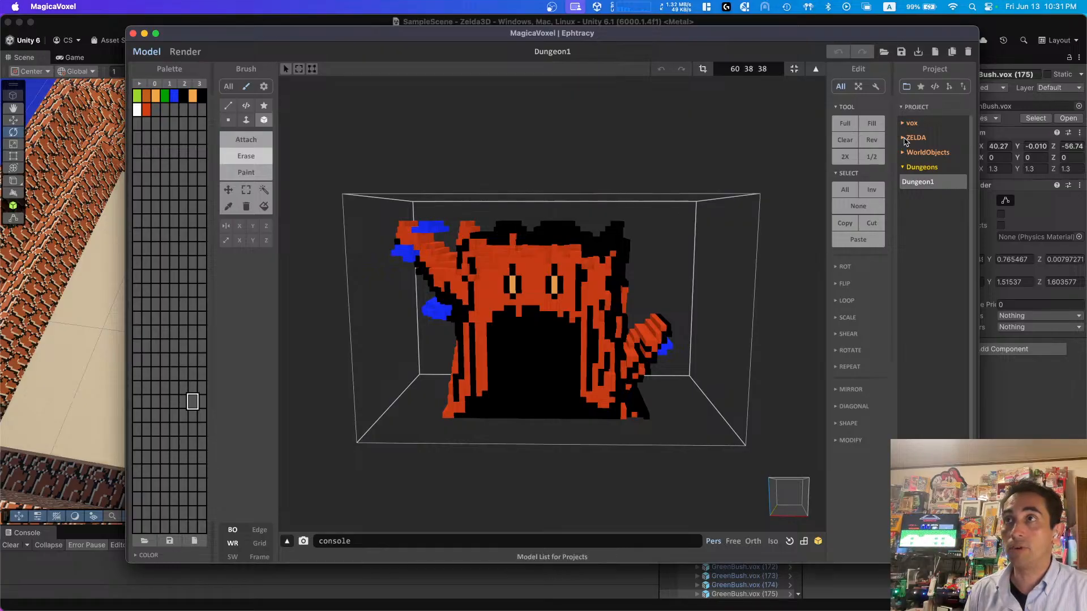
Step: Open the LinkAmiibo model from Link's Amiibo folder and view it from an angle
left_click(924, 154)
left_click(918, 167)
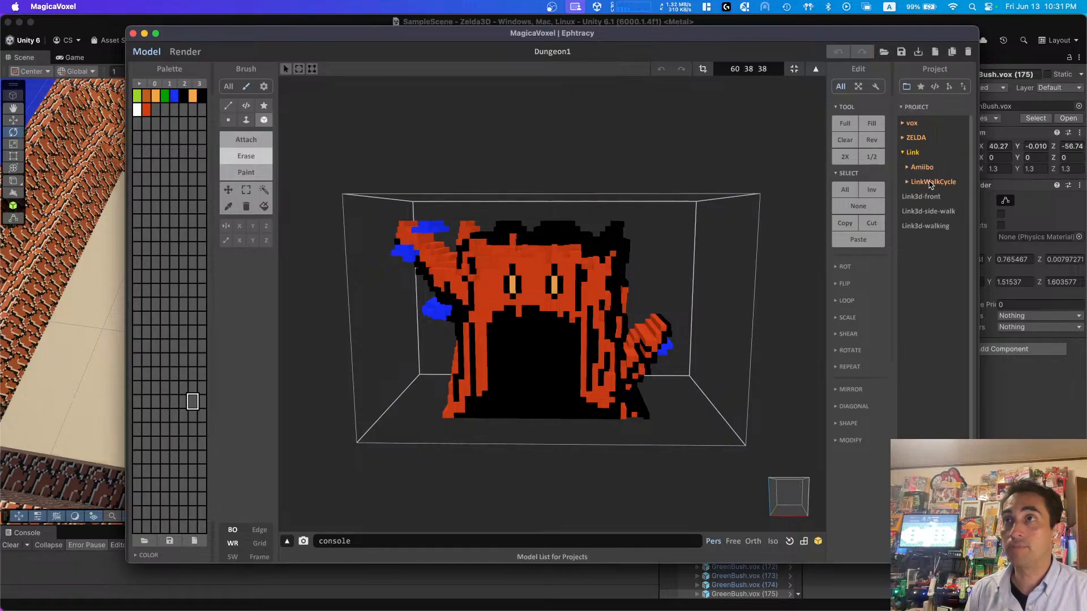
left_click(922, 167)
left_click(920, 181)
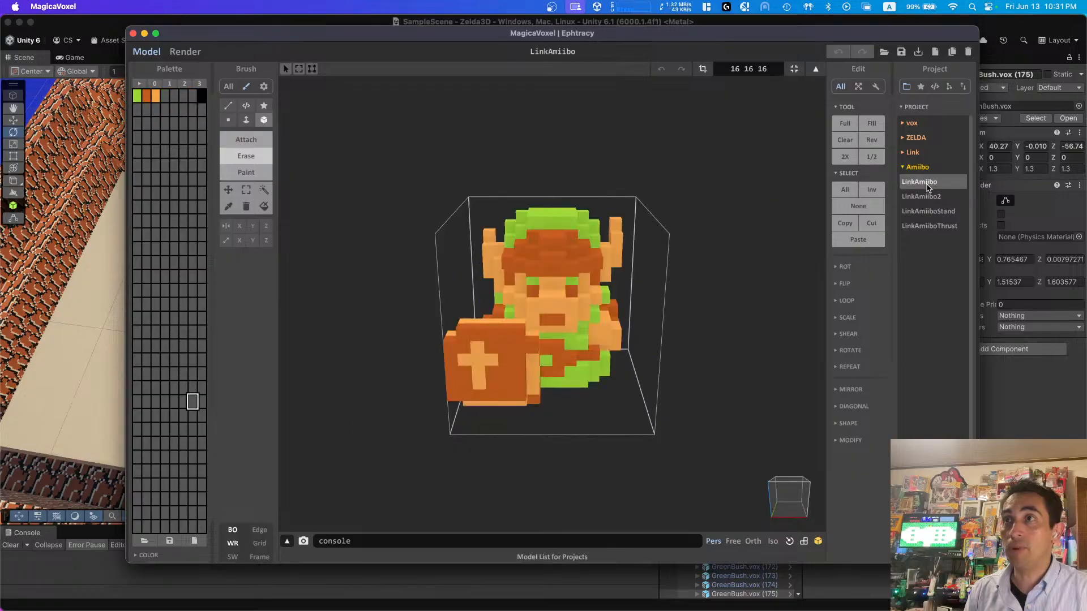
right_click_drag(734, 231, 583, 259)
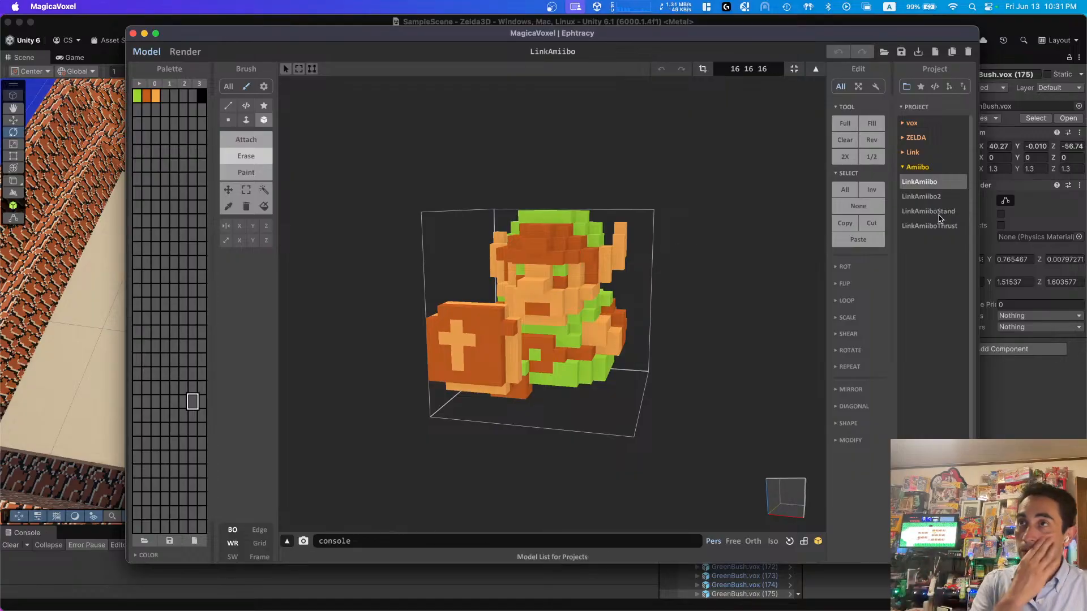
Step: Open the Dungeon1 model from ZELDA, WorldObjects, Dungeons and inspect it from the front and side
left_click(915, 137)
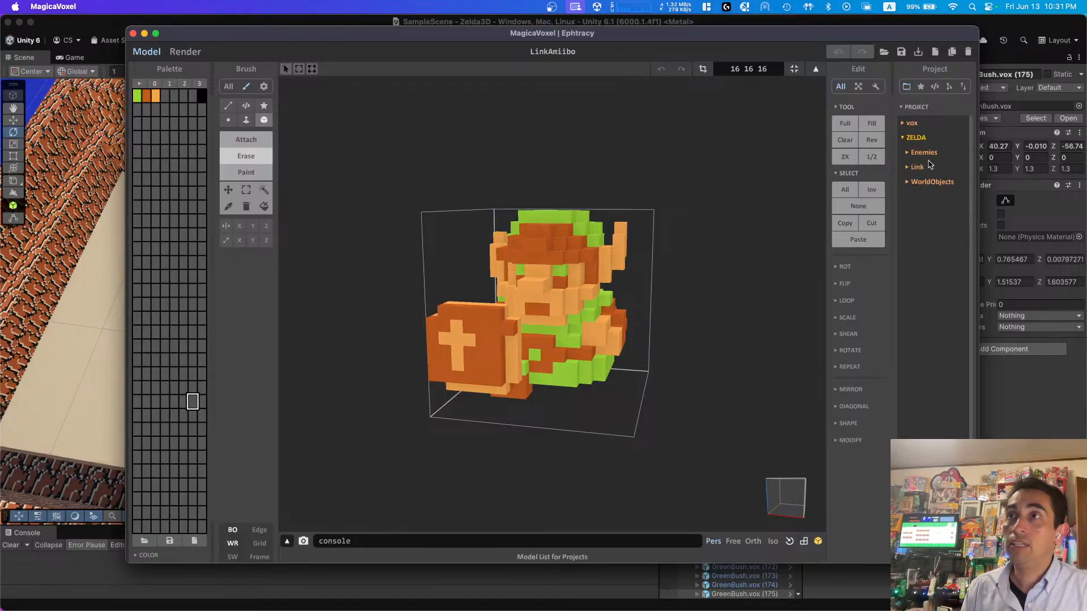
left_click(918, 183)
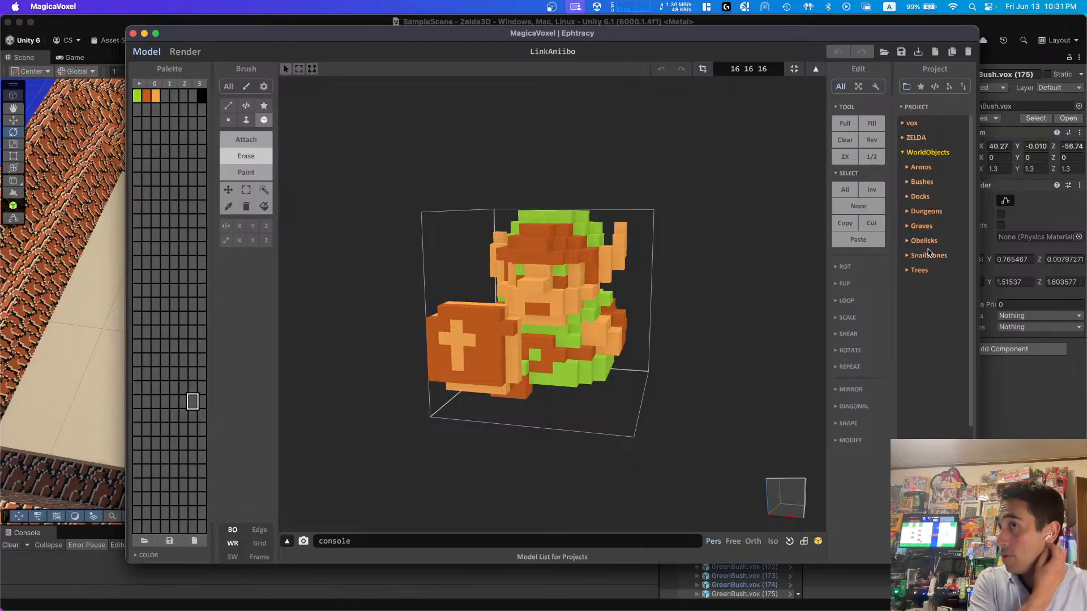
left_click(927, 211)
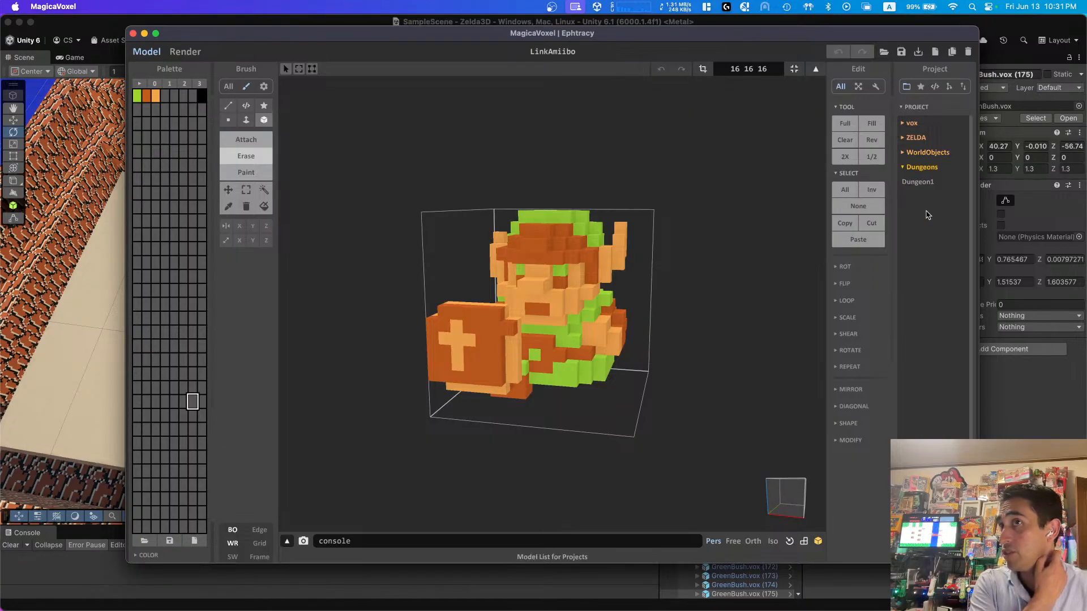
left_click(931, 187)
right_click_drag(590, 307, 662, 291)
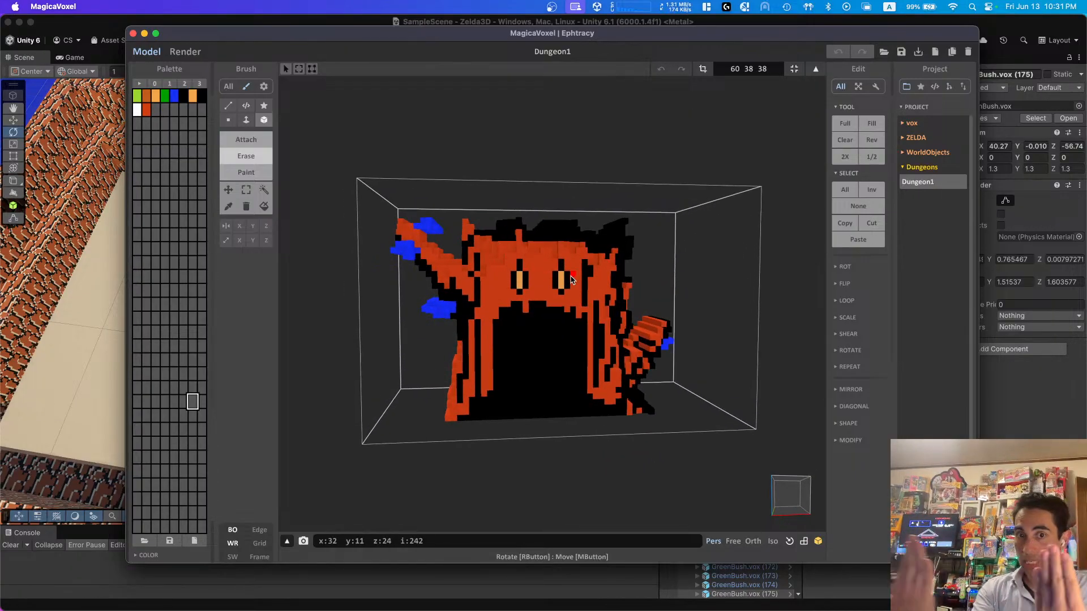
right_click_drag(571, 279, 498, 291)
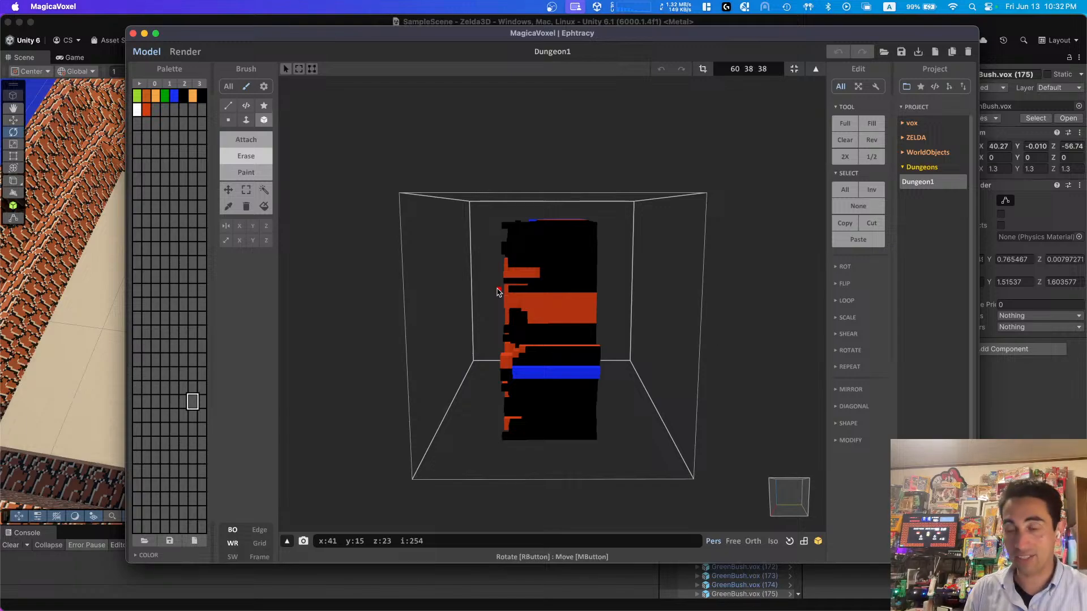
mouse_move(564, 329)
right_mouse_down()
mouse_move(464, 339)
mouse_move(560, 351)
mouse_move(718, 330)
mouse_move(541, 345)
mouse_move(696, 346)
mouse_move(508, 345)
mouse_move(551, 357)
mouse_move(519, 355)
right_mouse_up()
right_click_drag(317, 181, 364, 219)
right_click_drag(540, 238, 501, 321)
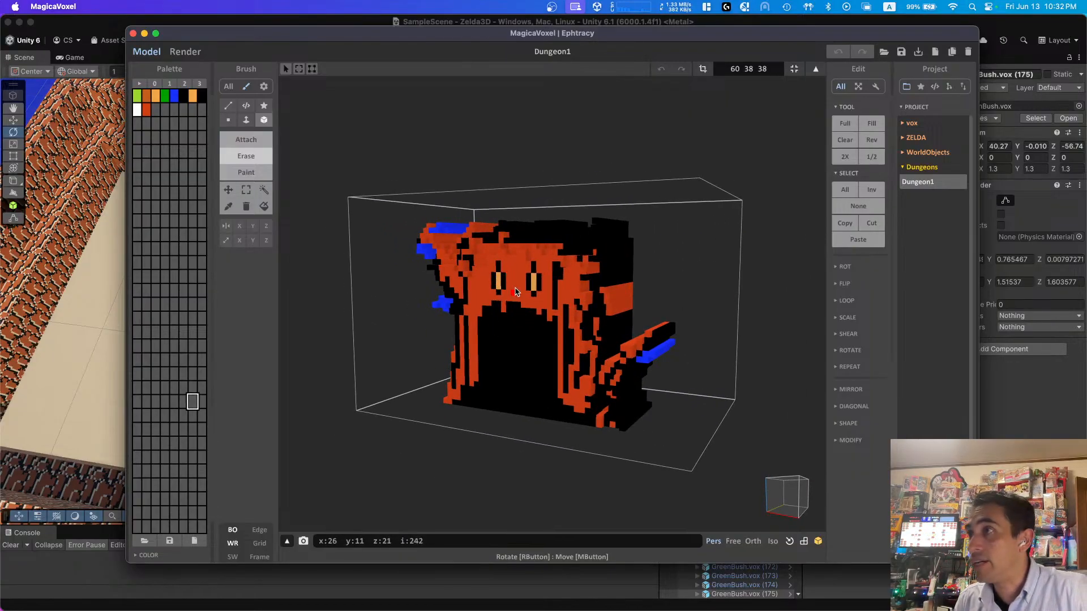
Step: Try to box-erase voxels along the front edge of the dungeon's side and undo the erasure
right_click_drag(586, 334, 550, 355)
right_click_drag(530, 315, 515, 352)
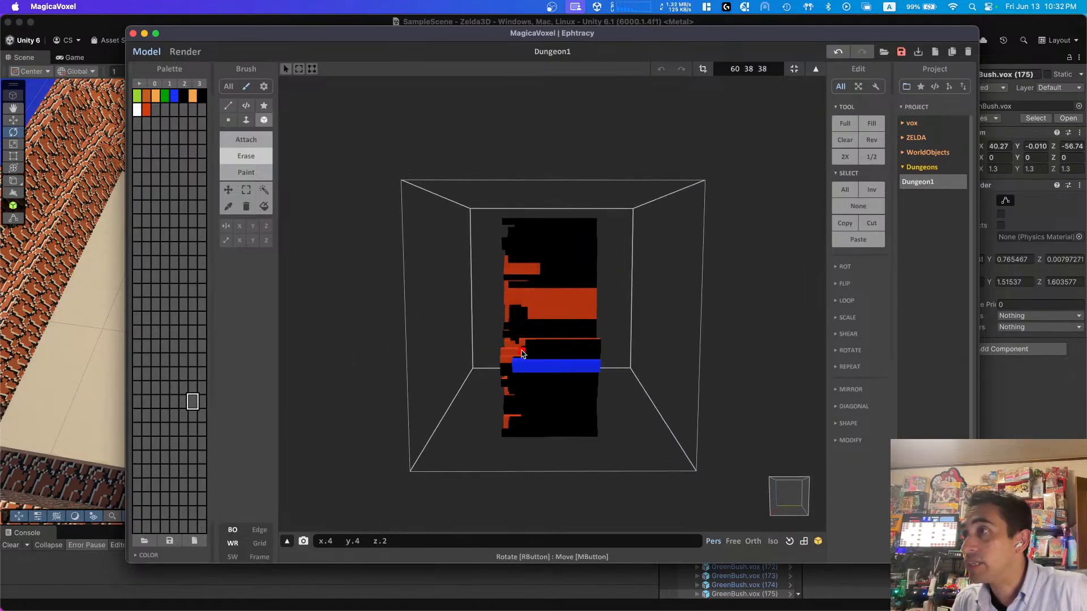
left_click_drag(502, 365, 522, 365)
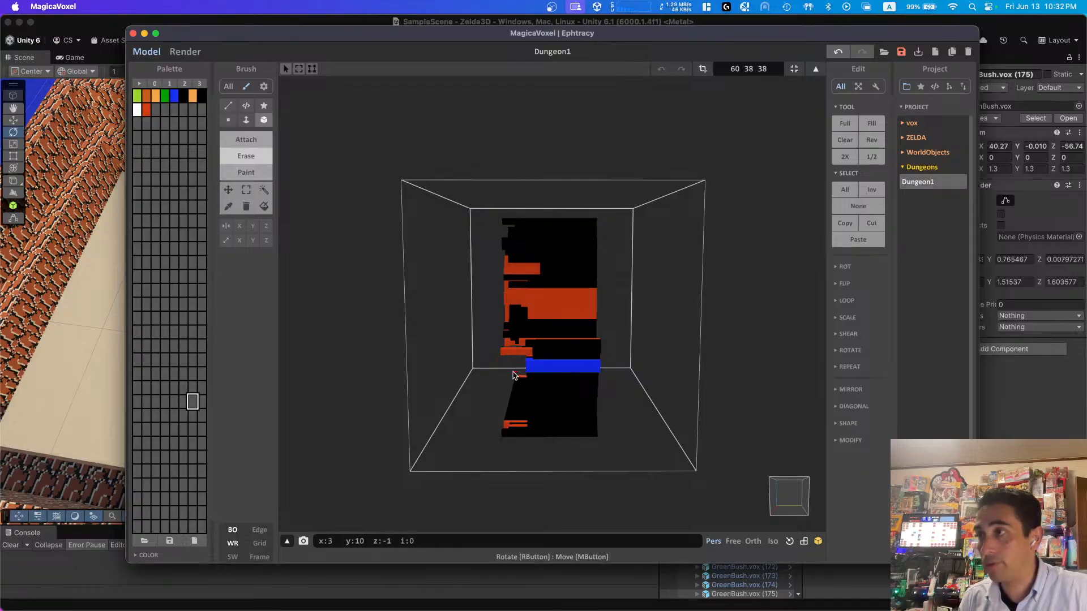
key("super+z")
Step: Try to trim the dungeon's depth in side view by deleting marquee selections of its rear voxels
mouse_move(513, 376)
right_mouse_down()
mouse_move(490, 376)
mouse_move(543, 373)
right_mouse_up()
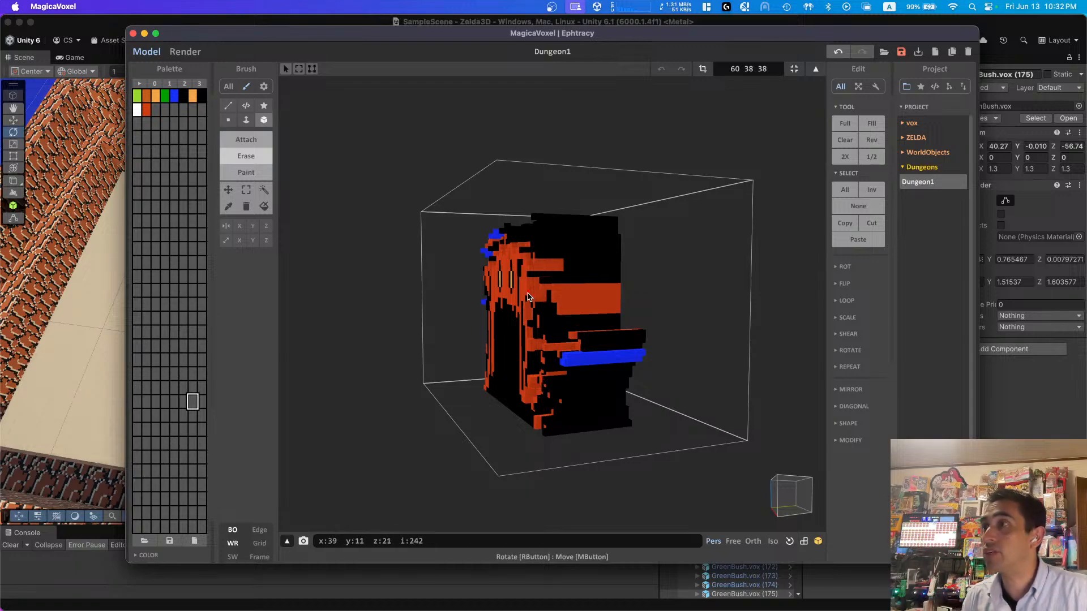
right_click_drag(539, 295, 501, 281)
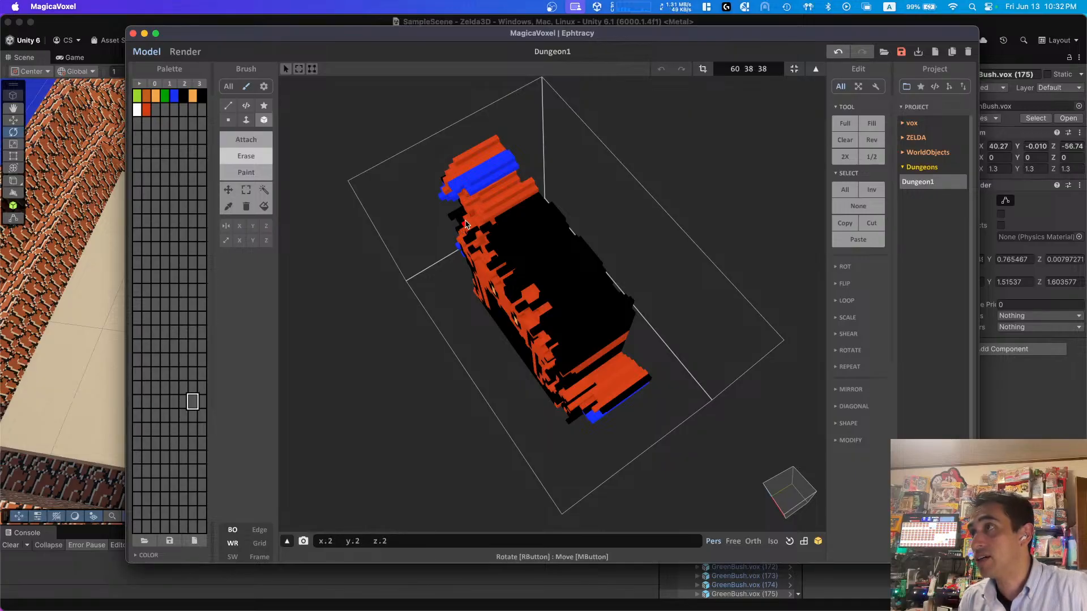
right_click_drag(511, 280, 582, 346)
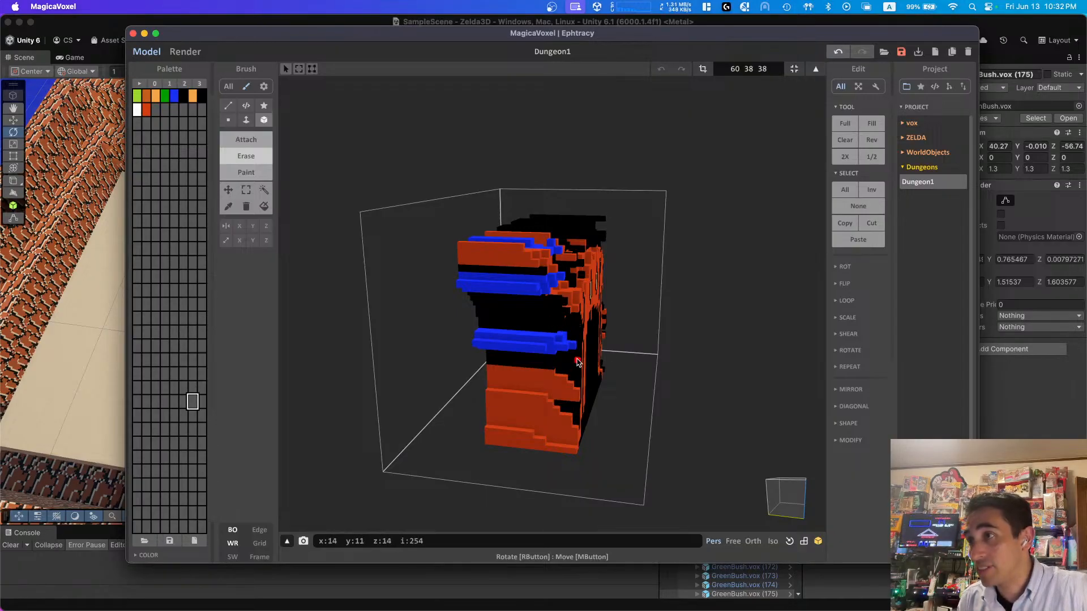
right_click_drag(567, 373, 559, 238)
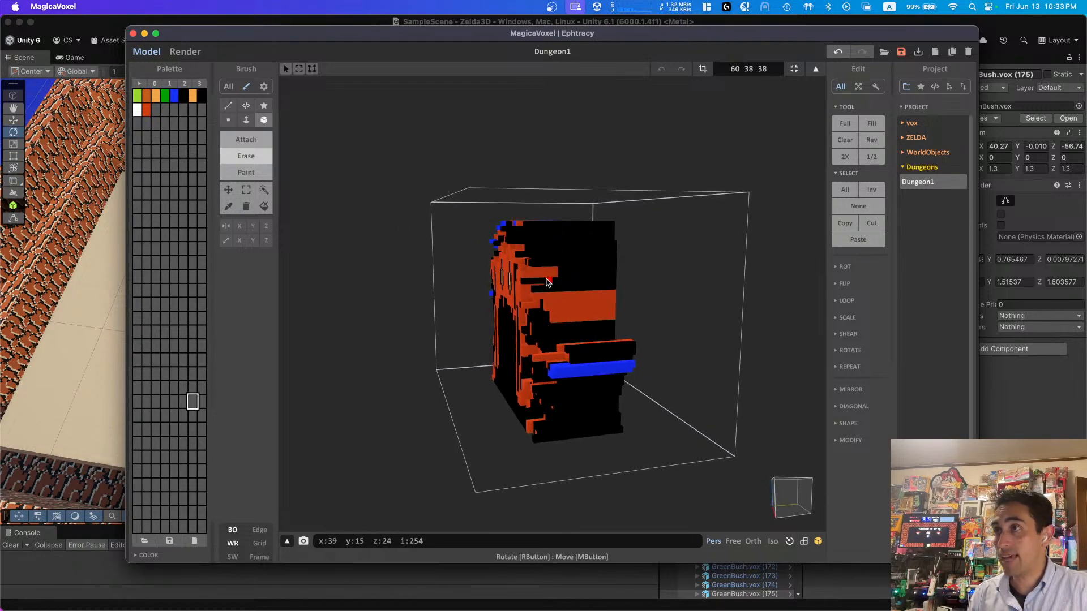
right_click_drag(620, 280, 600, 278)
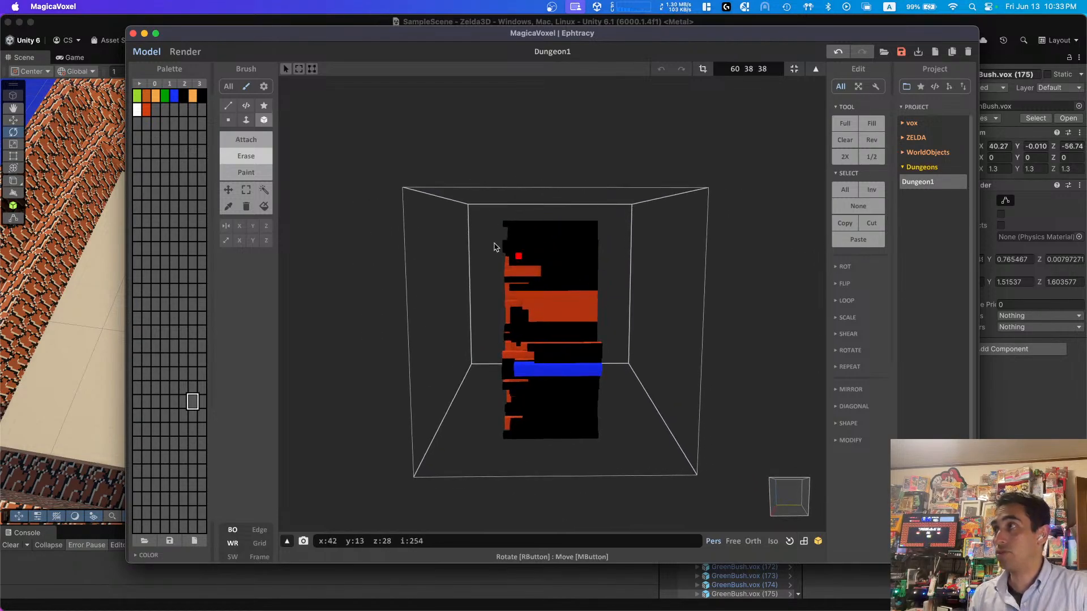
left_click(246, 190)
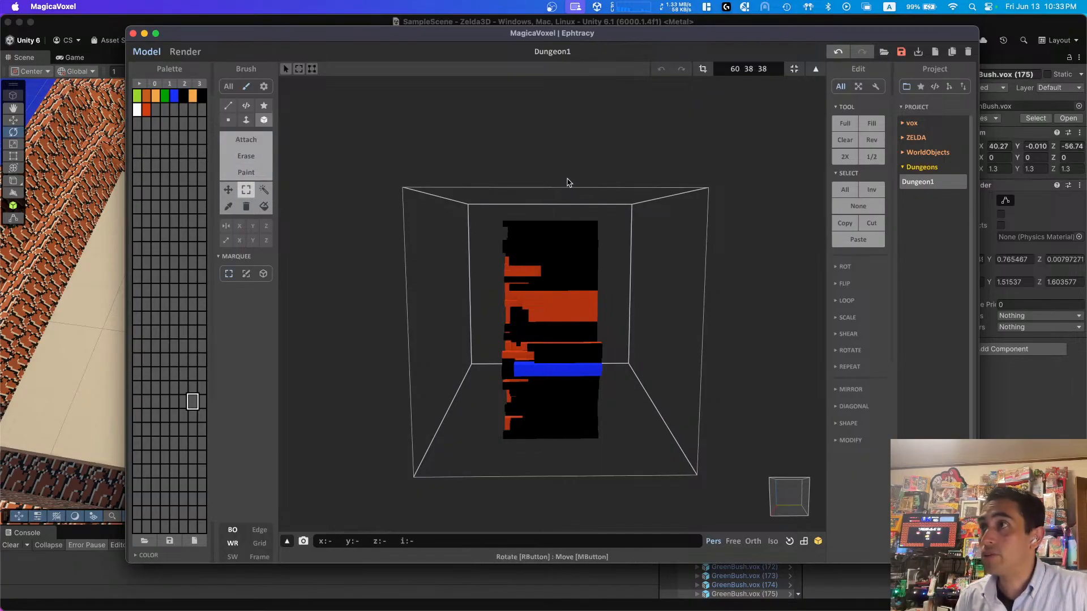
left_click_drag(577, 275, 617, 476)
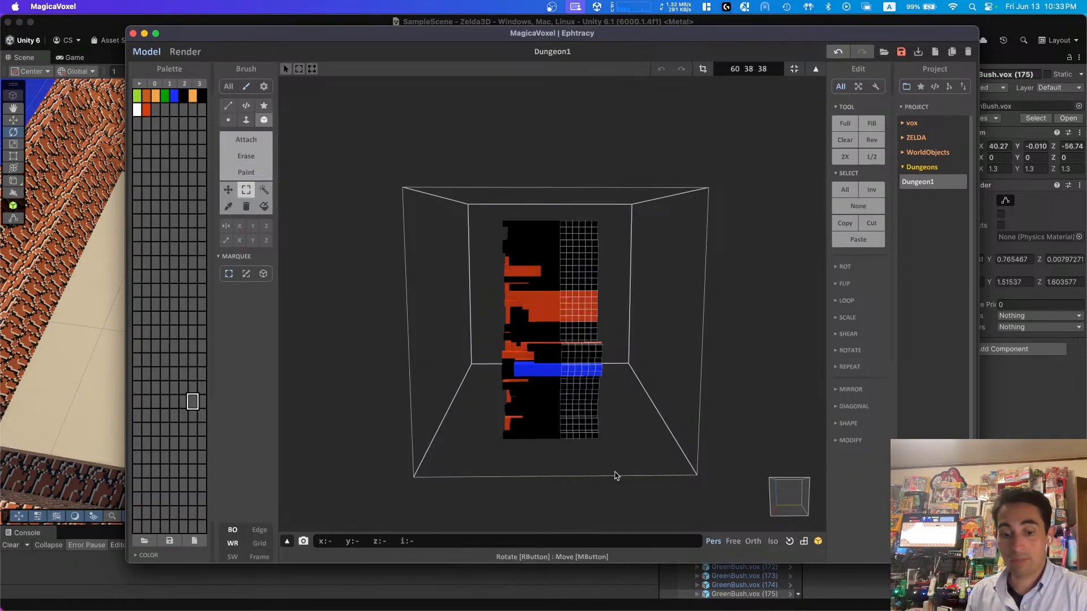
key("Delete")
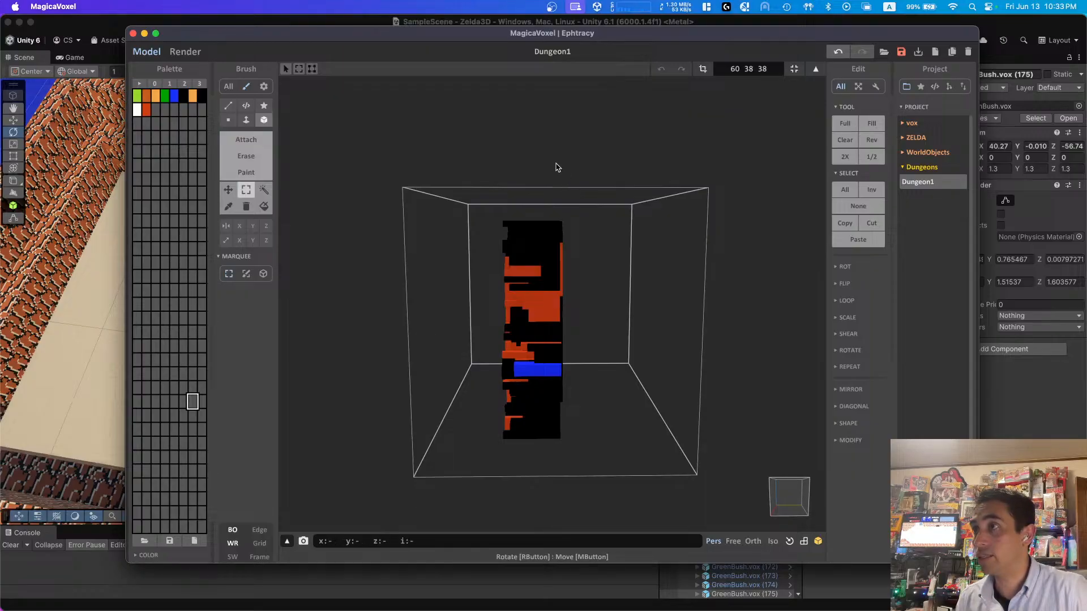
left_click_drag(558, 167, 575, 447)
key("Delete")
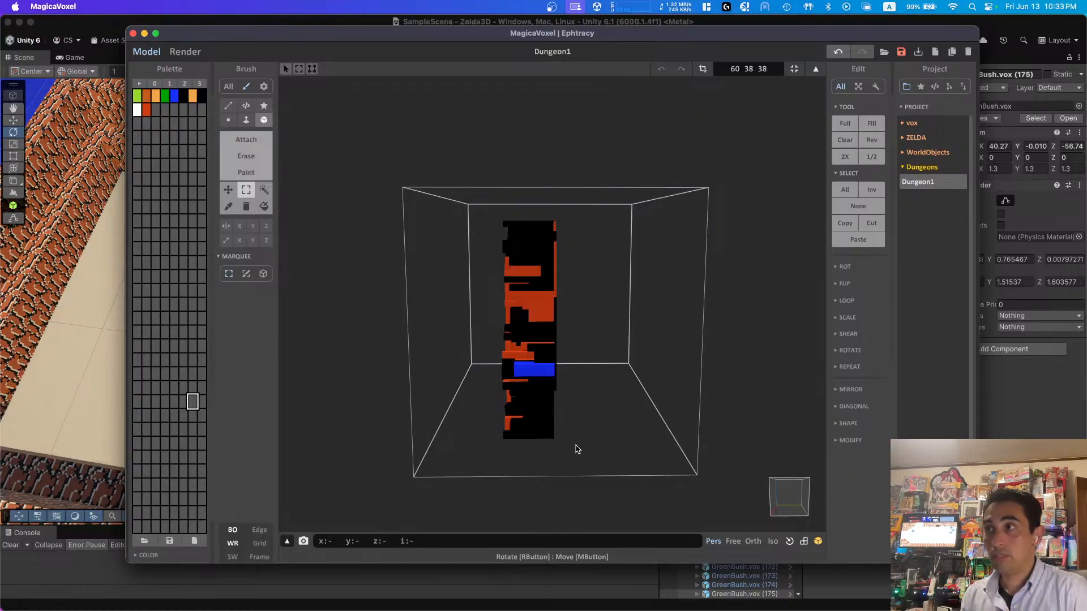
Step: Undo the deletions at the rear of the dungeon and clear the voxel selection
right_click_drag(512, 187, 567, 203)
key("super+z")
key("Delete")
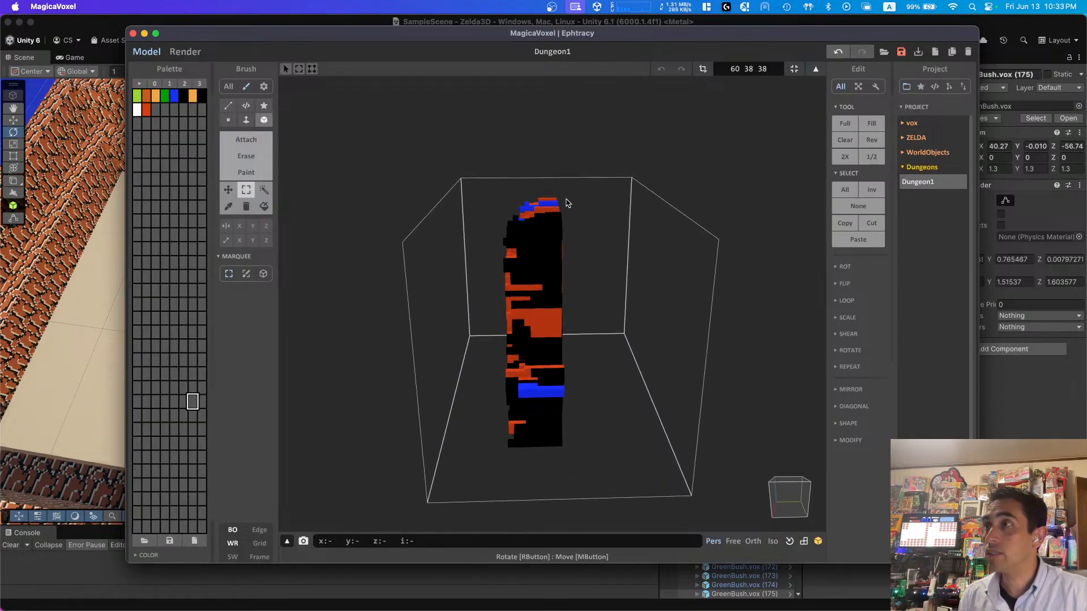
key("super+z")
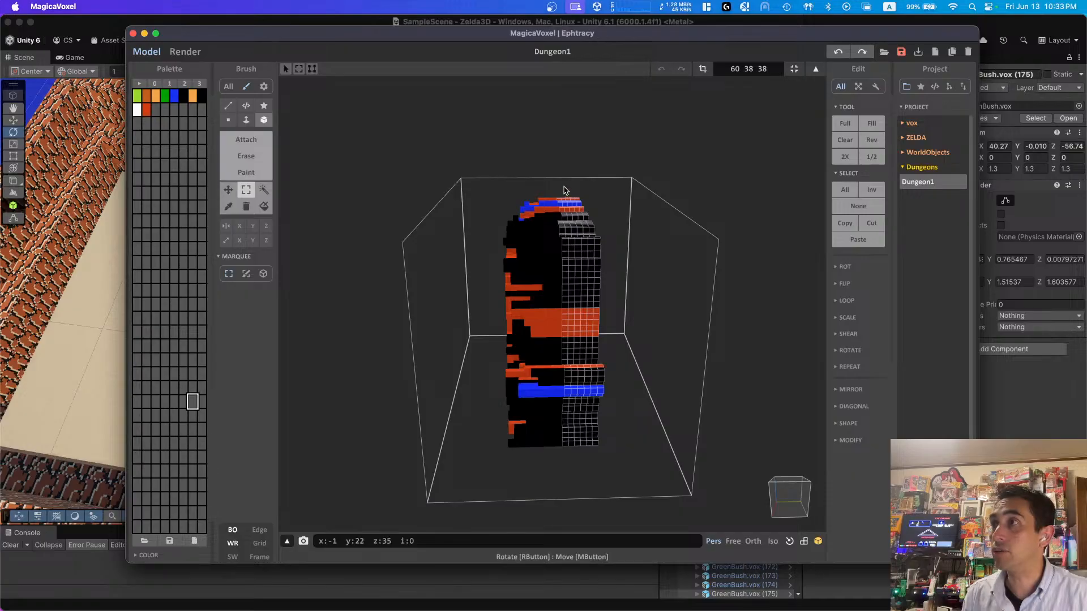
left_click(564, 187)
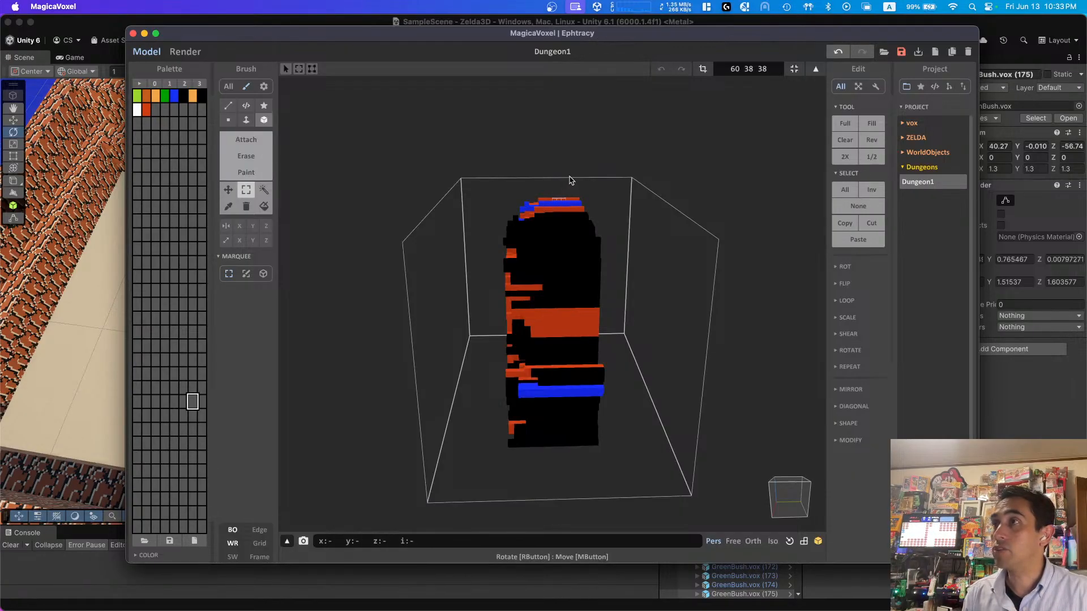
Step: Marquee-select the rear portion of the dungeon from above, across its full width, and delete those voxels
right_click_drag(491, 166, 523, 193)
left_click_drag(566, 100, 630, 428)
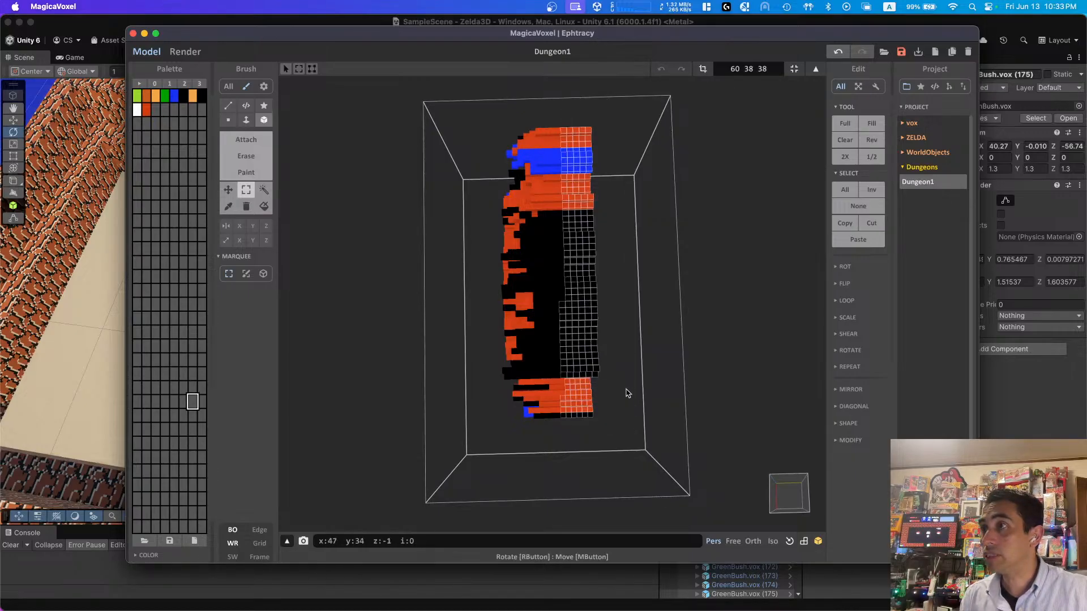
left_click(623, 314)
right_click_drag(611, 403, 617, 401)
left_click_drag(604, 409, 570, 82)
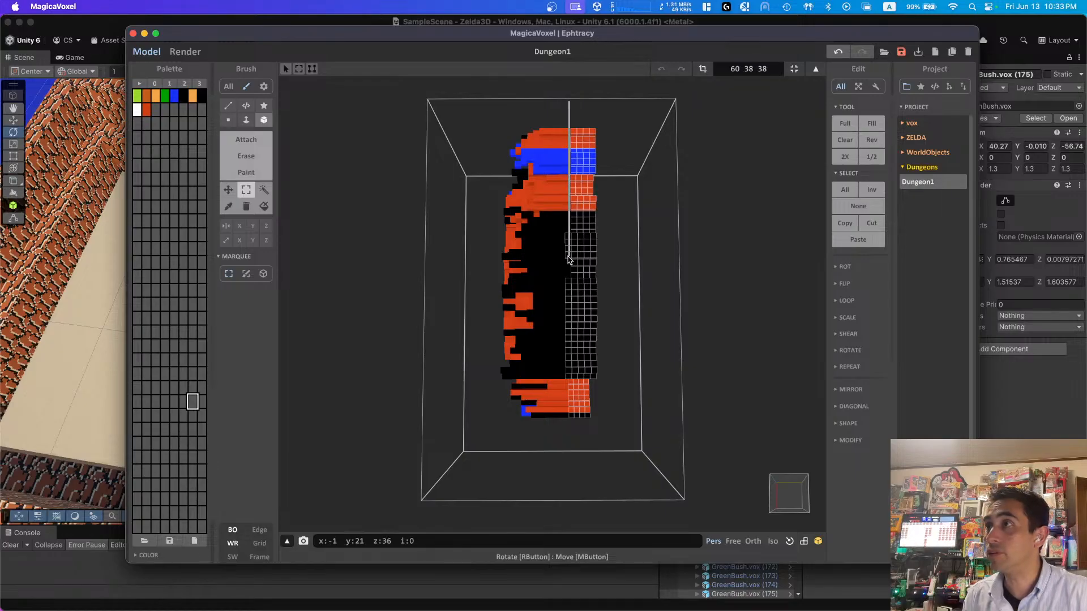
left_click_drag(569, 259, 573, 271)
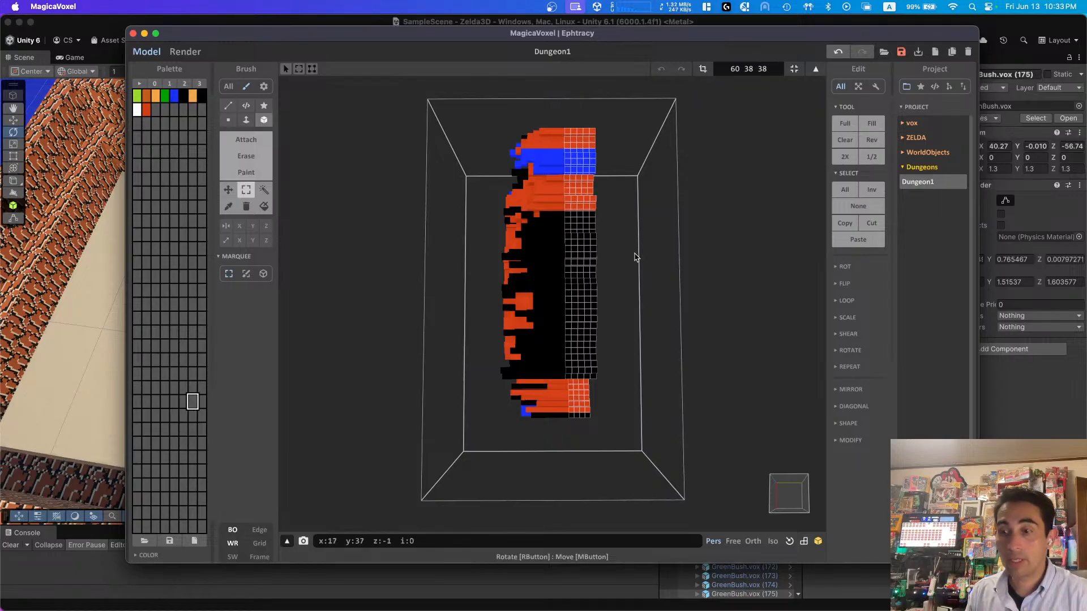
key("Delete")
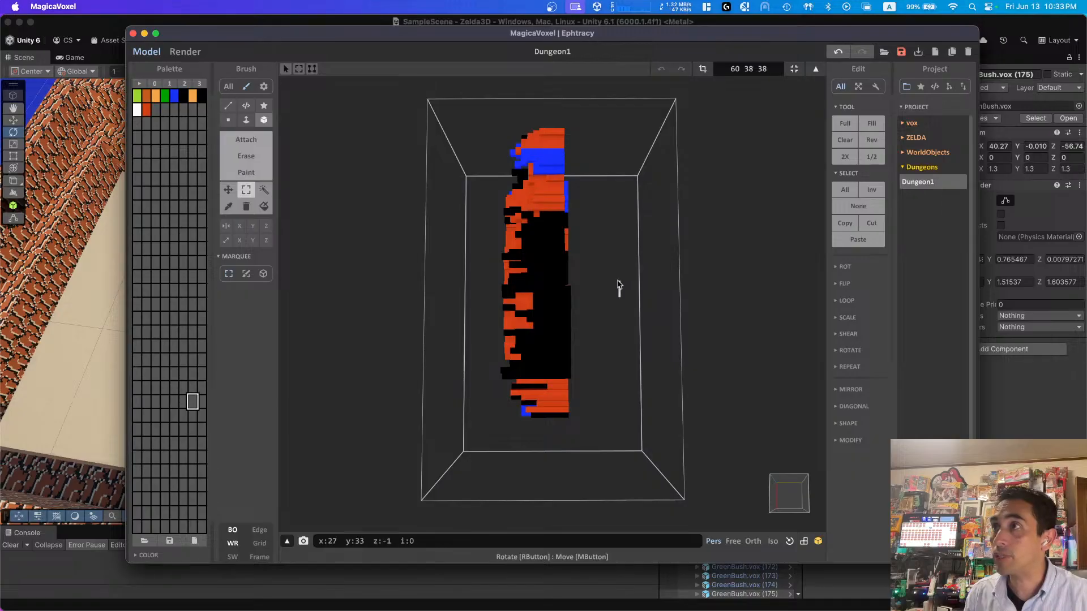
Step: Select the leftover voxels protruding behind the trimmed rear face and delete them
right_click_drag(600, 252, 385, 153)
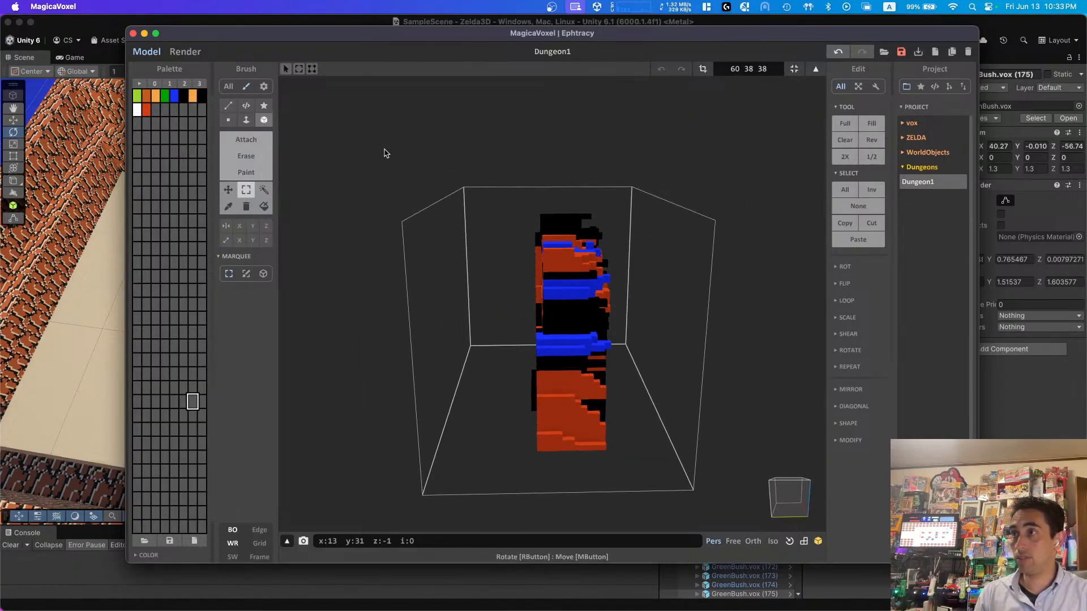
left_click_drag(484, 184, 527, 417)
left_click_drag(536, 474, 536, 474)
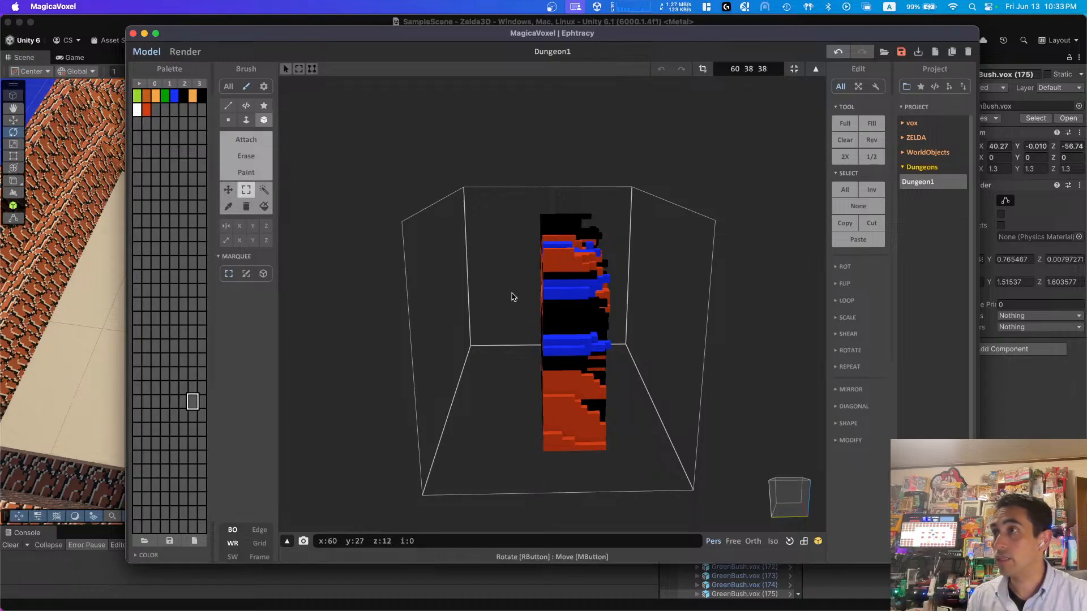
Step: Select the entire remaining front section of the dungeon and place a duplicate of it behind the original along Y
mouse_move(512, 296)
right_mouse_down()
mouse_move(452, 285)
mouse_move(497, 288)
right_mouse_up()
left_click_drag(516, 196, 619, 470)
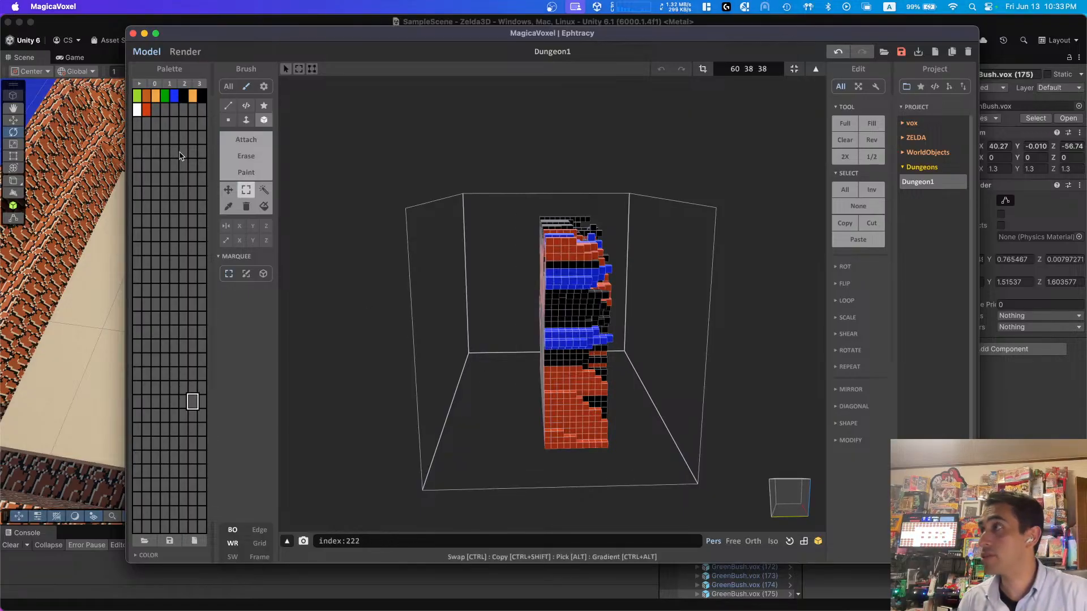
left_click(228, 190)
left_click_drag(562, 324, 478, 324, "ctrl")
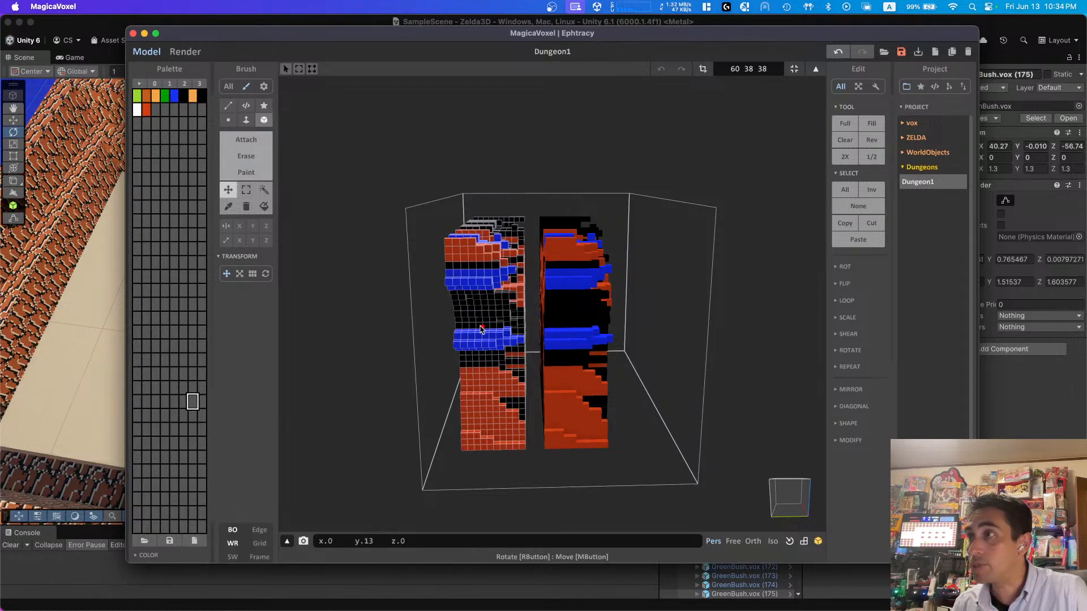
Step: Flip the duplicated section along Y so its face points backward, trying the X and Z flips first
left_click(844, 284)
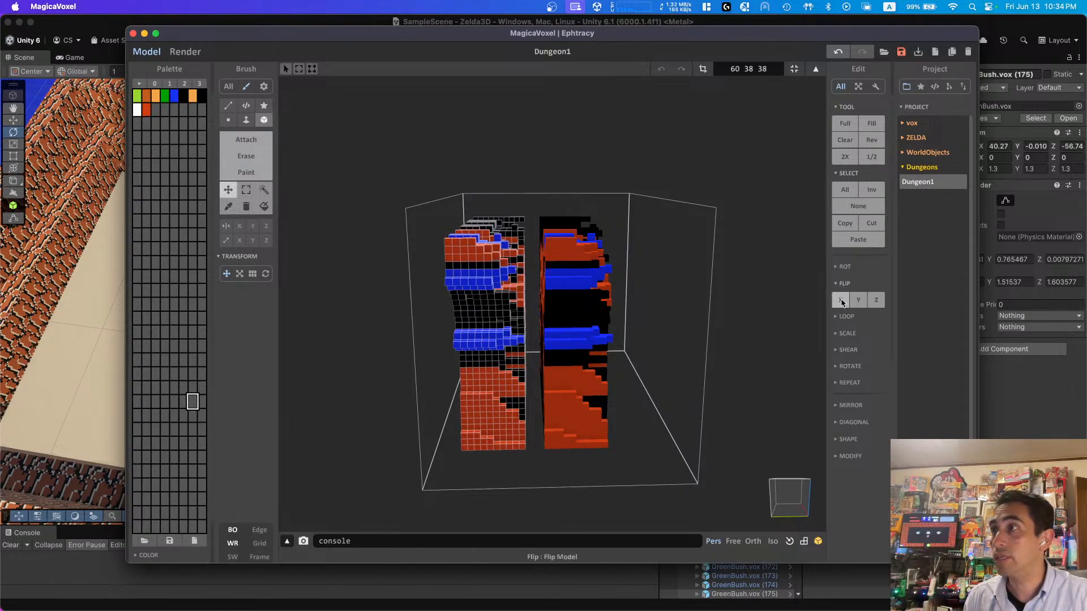
left_click(841, 301)
left_click(841, 301)
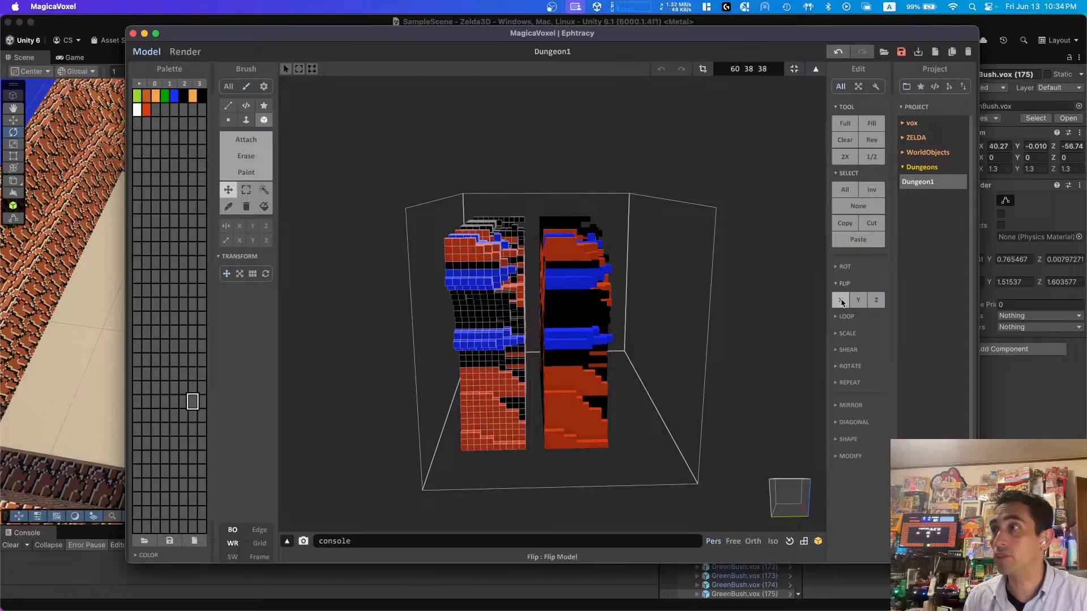
left_click(875, 301)
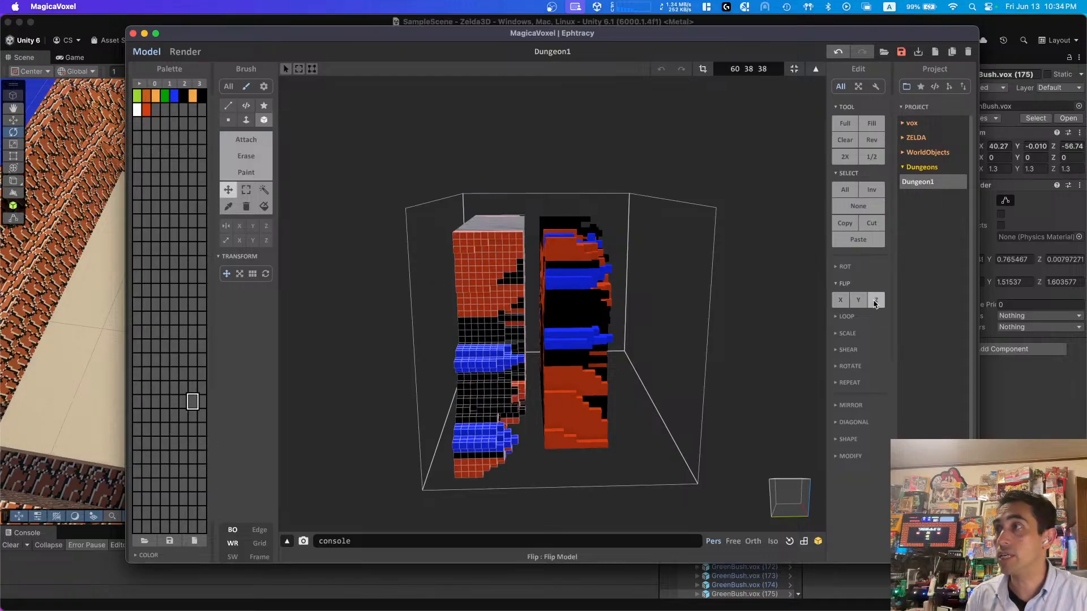
left_click(875, 301)
left_click(858, 300)
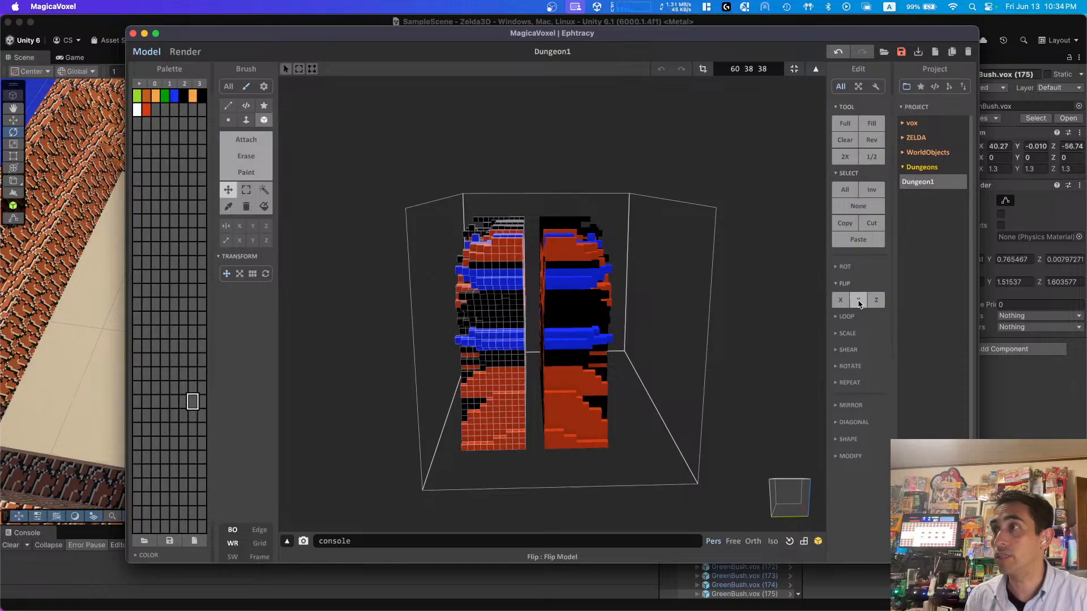
Step: Move the flipped copy along Y against the back of the original section, aligning the seam from both sides
mouse_move(647, 302)
right_mouse_down()
mouse_move(753, 296)
mouse_move(736, 368)
mouse_move(628, 338)
mouse_move(619, 287)
mouse_move(638, 300)
right_mouse_up()
left_click_drag(490, 309, 546, 304)
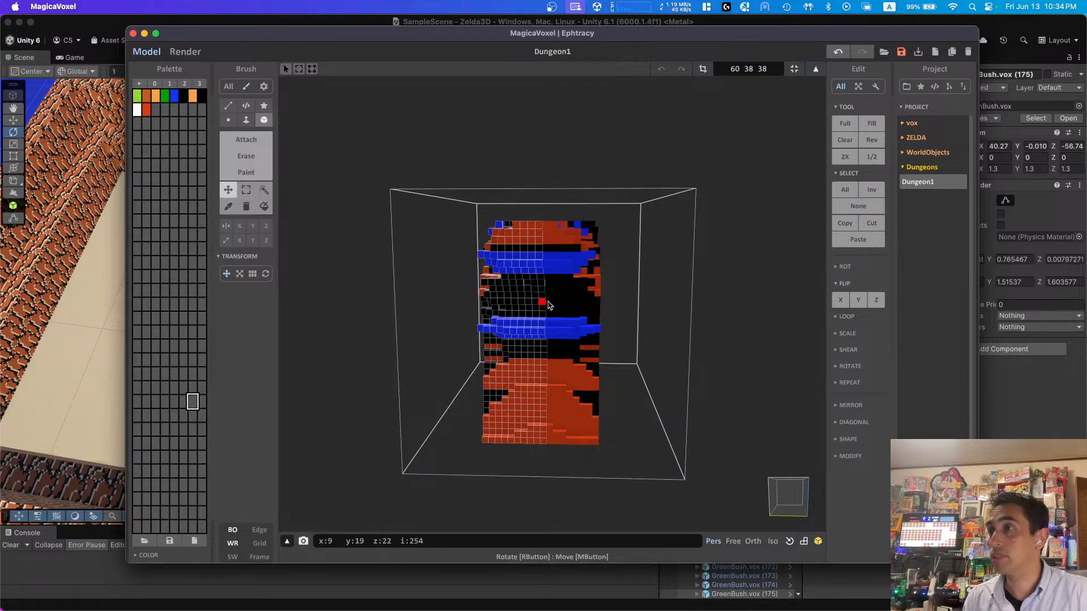
right_click_drag(546, 305, 367, 298)
left_click_drag(573, 302, 576, 301)
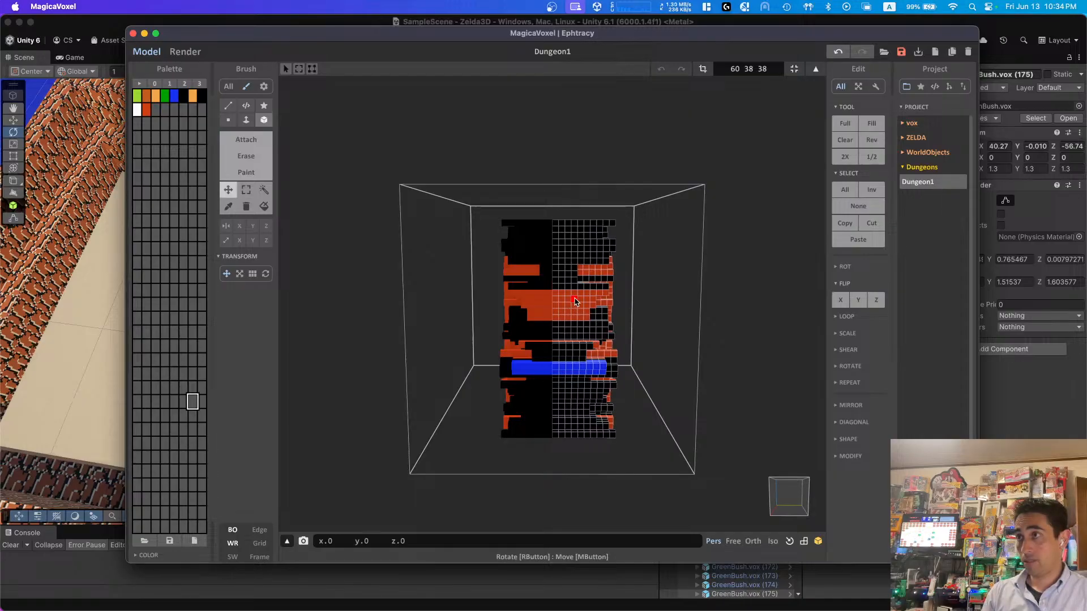
right_click_drag(497, 309, 446, 305)
left_click_drag(574, 301, 580, 302)
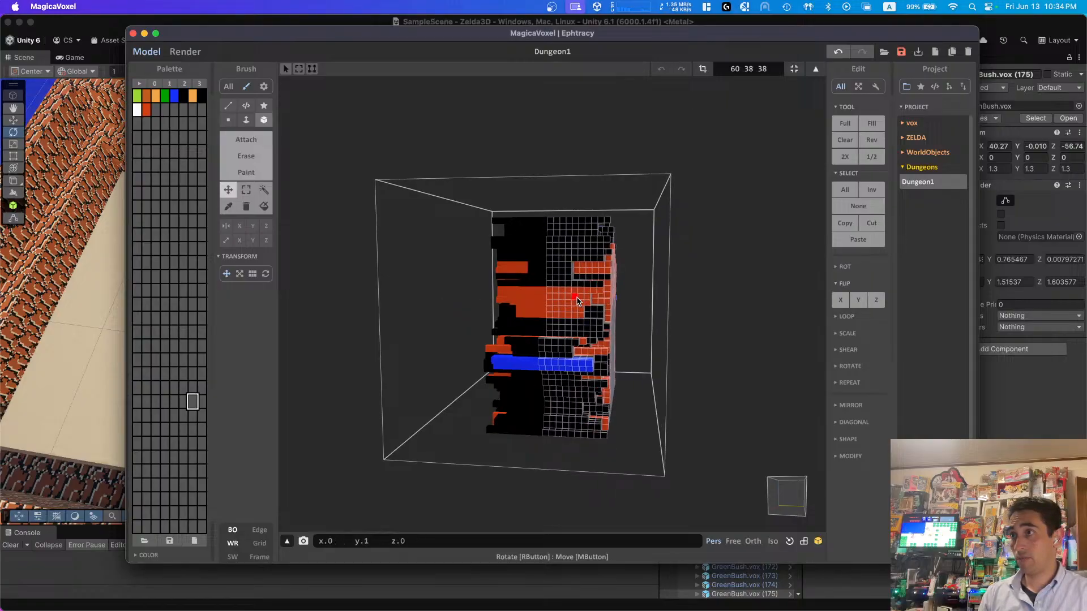
Step: Clear the selection on the flipped copy with the Marquee tool and check the joined model from its rear face
mouse_move(548, 305)
right_mouse_down()
mouse_move(583, 307)
mouse_move(567, 306)
right_mouse_up()
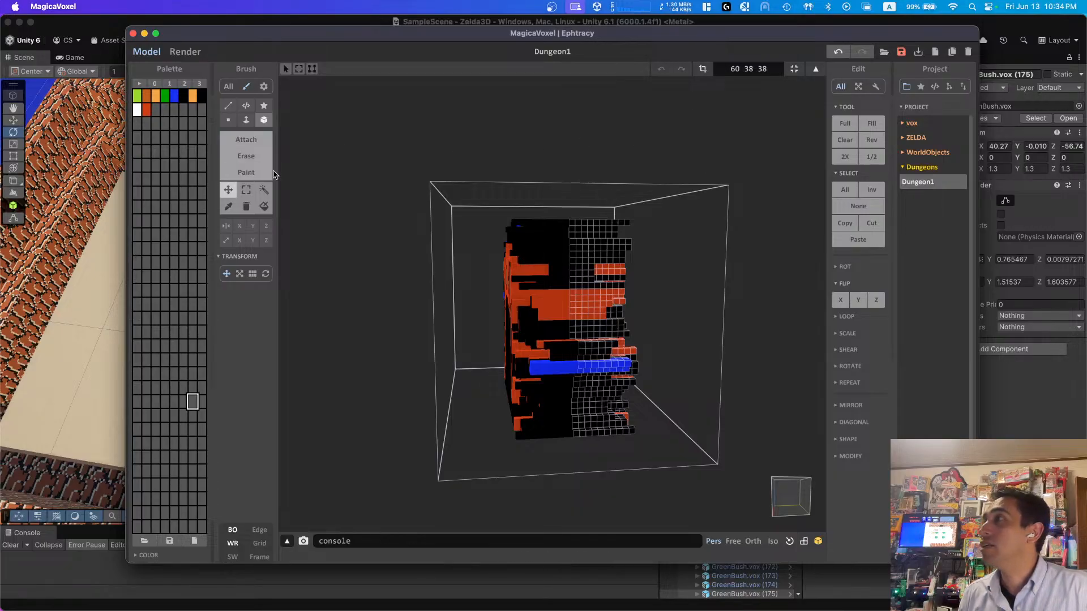
left_click(245, 189)
left_click(340, 193)
mouse_move(361, 198)
right_mouse_down()
mouse_move(507, 198)
mouse_move(242, 194)
right_mouse_up()
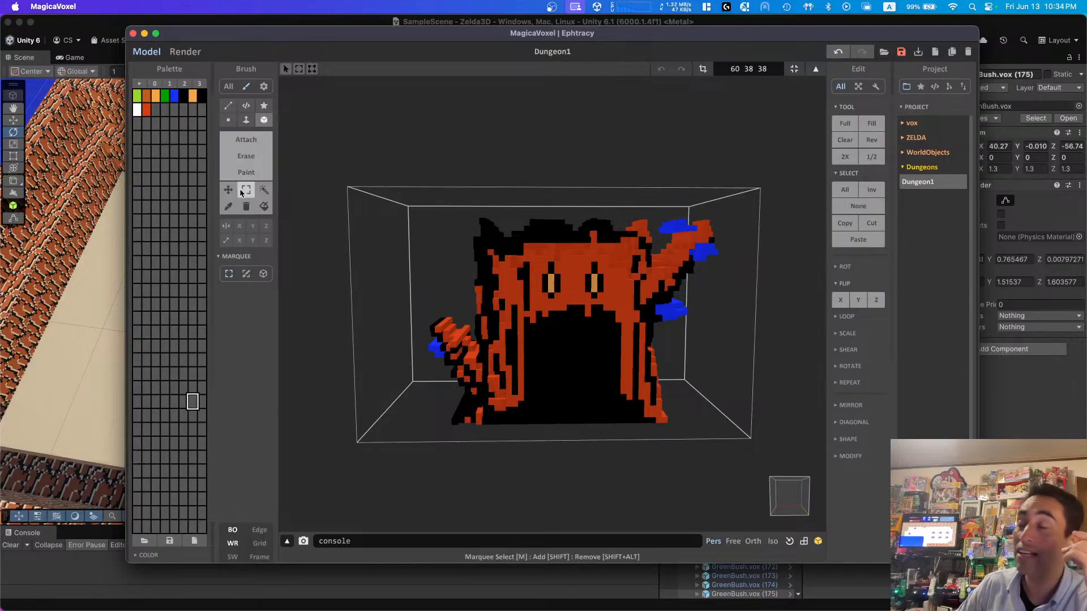
left_click(241, 192)
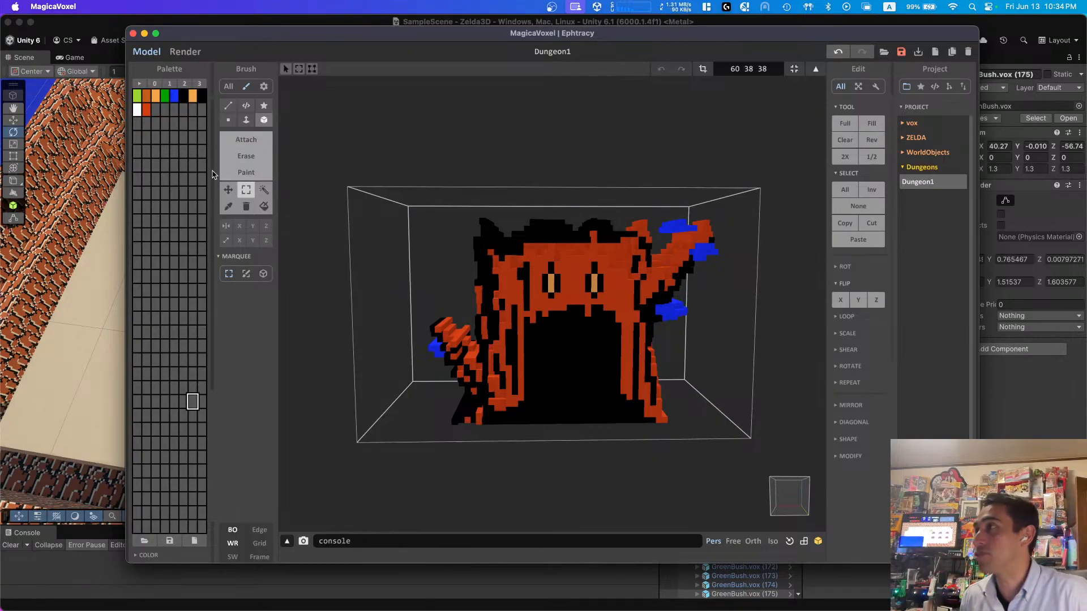
mouse_move(419, 223)
right_mouse_down()
mouse_move(736, 226)
mouse_move(439, 223)
right_mouse_up()
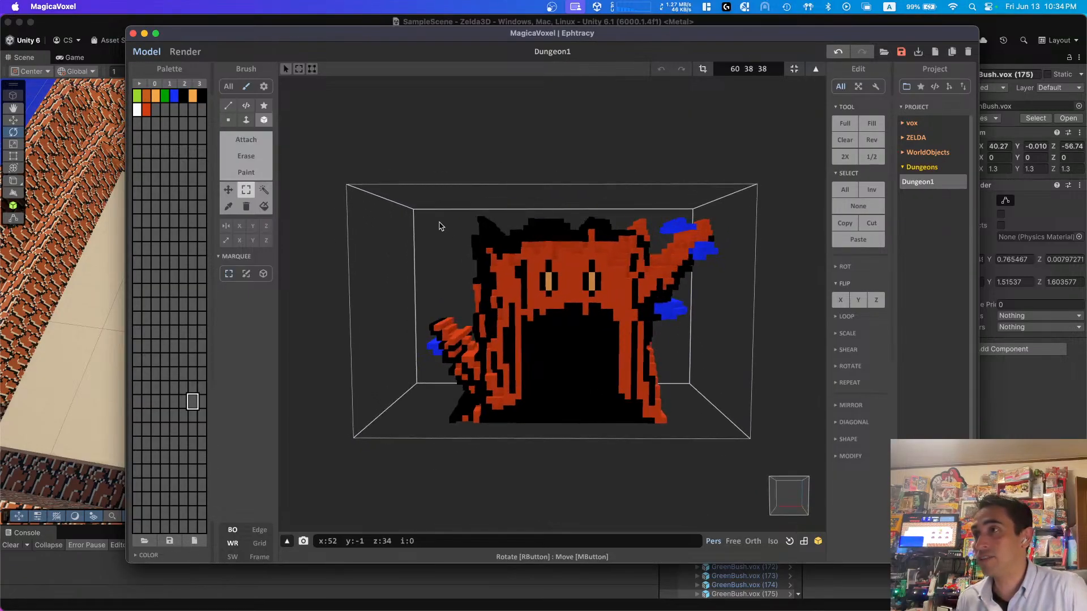
Step: Paint over the two eyes on the rear face with the red-orange bark colour
left_click(240, 172)
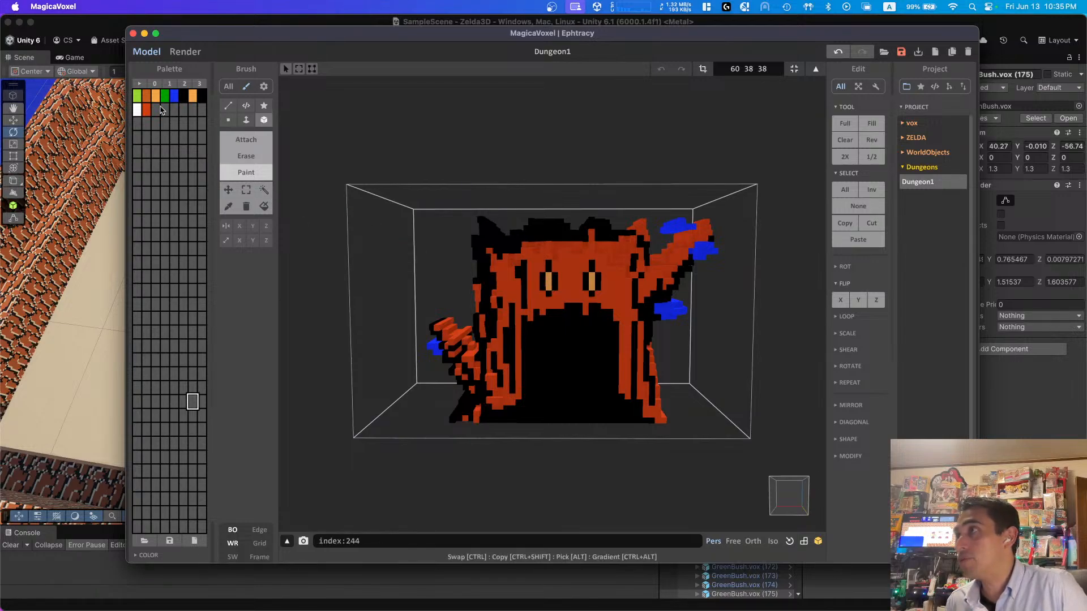
left_click(146, 109)
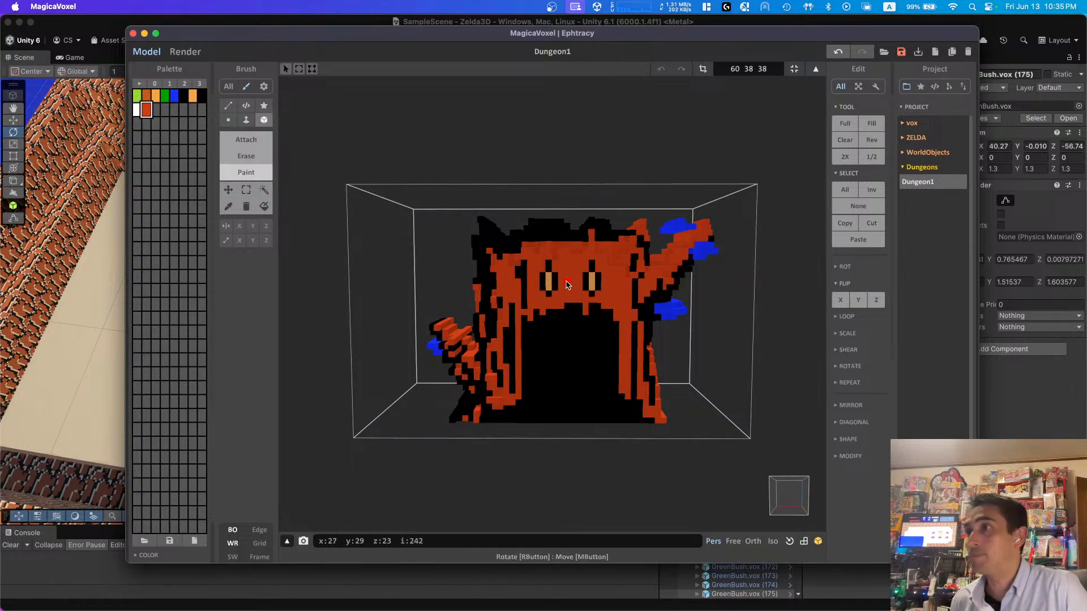
mouse_move(547, 263)
left_mouse_down()
mouse_move(547, 292)
mouse_move(592, 283)
mouse_move(592, 297)
left_mouse_up()
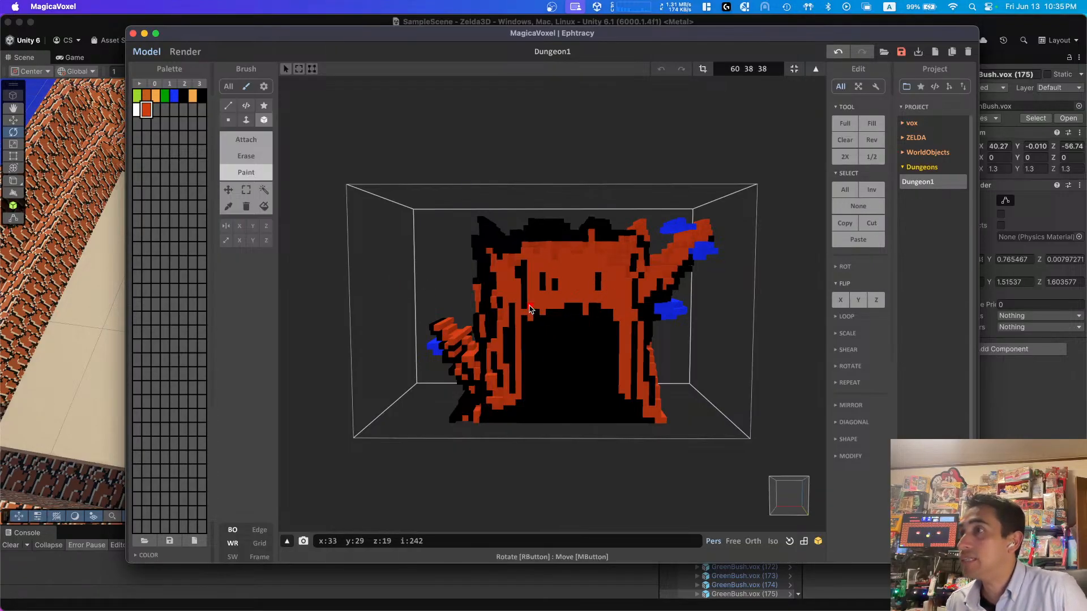
Step: Paint a red-orange block and vertical bark streaks over the black doorway on the rear face
mouse_move(532, 318)
left_mouse_down()
mouse_move(603, 331)
mouse_move(589, 360)
mouse_move(592, 345)
left_mouse_up()
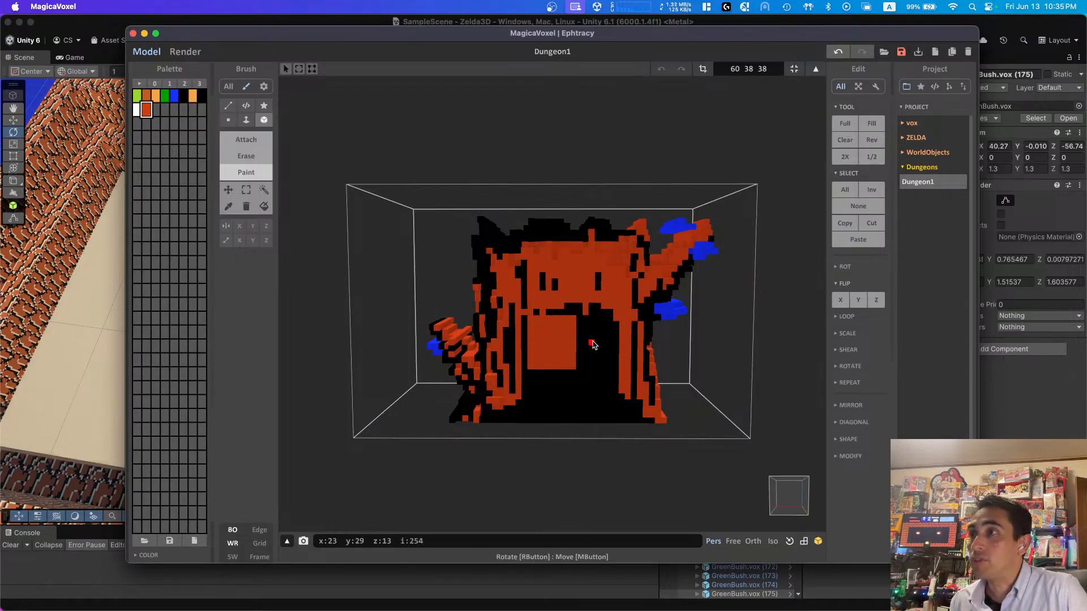
left_click_drag(563, 385, 562, 418)
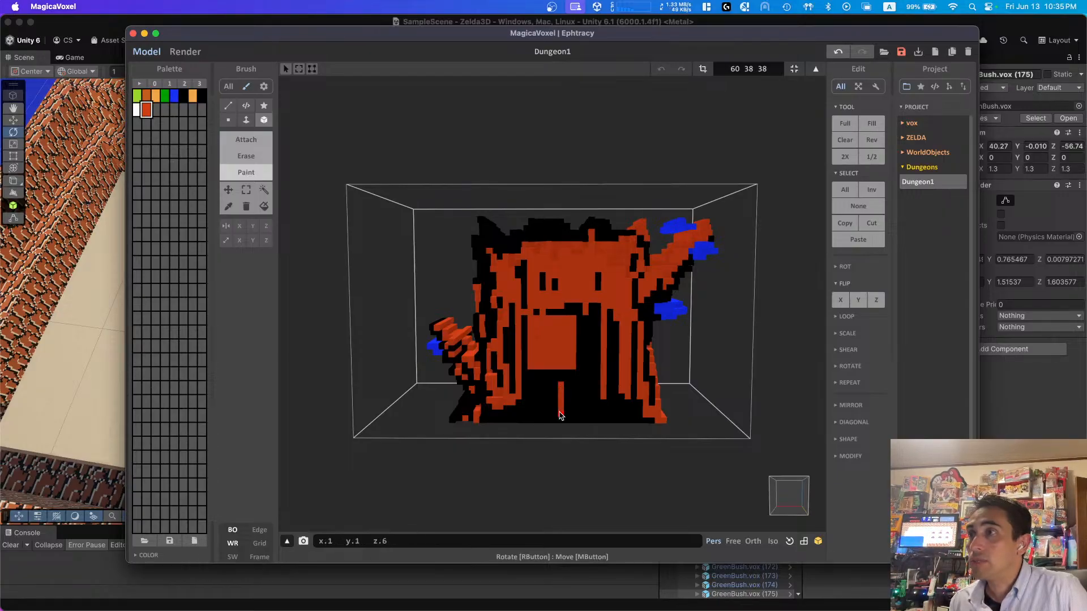
left_click_drag(538, 370, 537, 415)
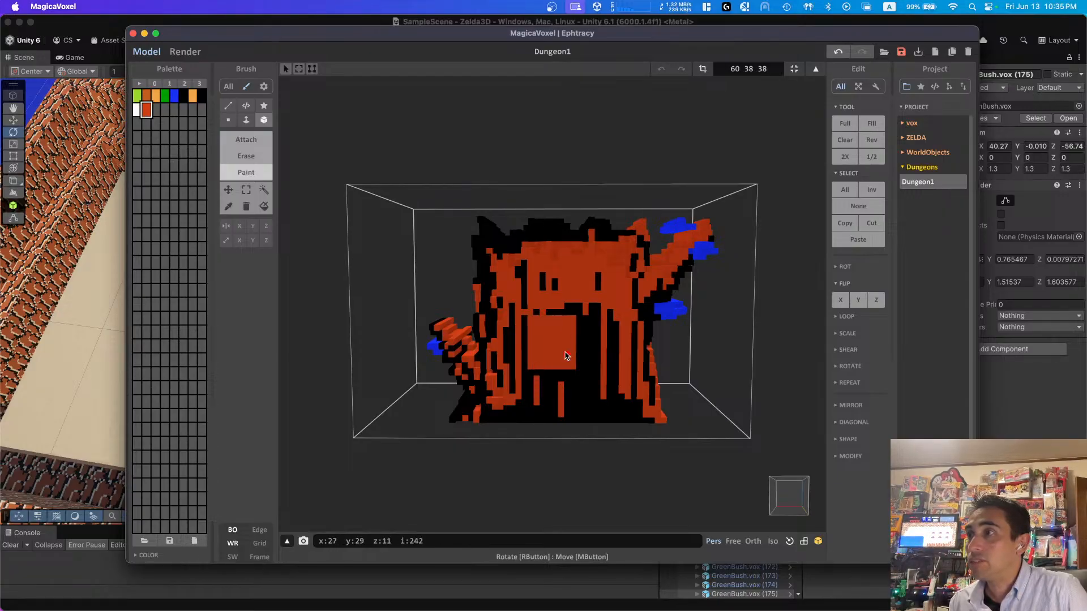
left_click_drag(584, 369, 595, 421)
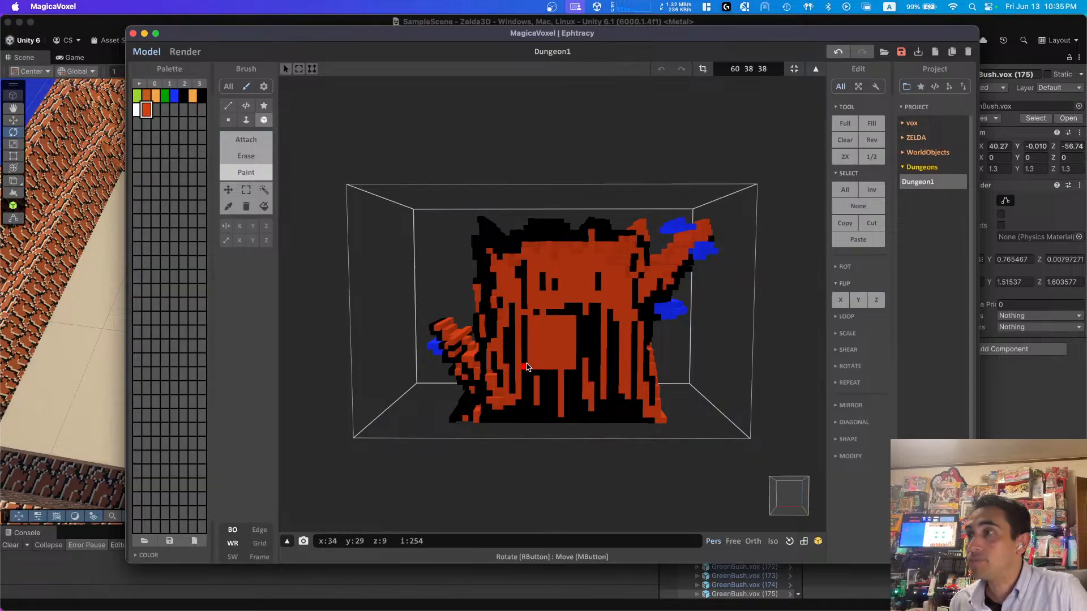
left_click_drag(527, 366, 528, 398)
left_click_drag(588, 340, 589, 348)
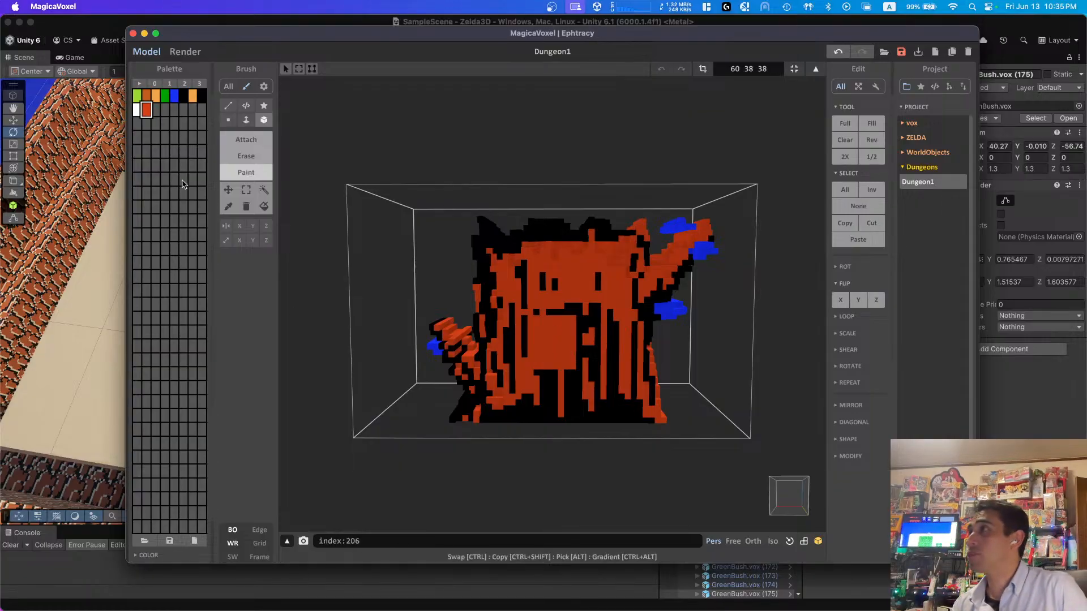
Step: Paint black bark marks inside the red-orange block covering the rear doorway
left_click(183, 96)
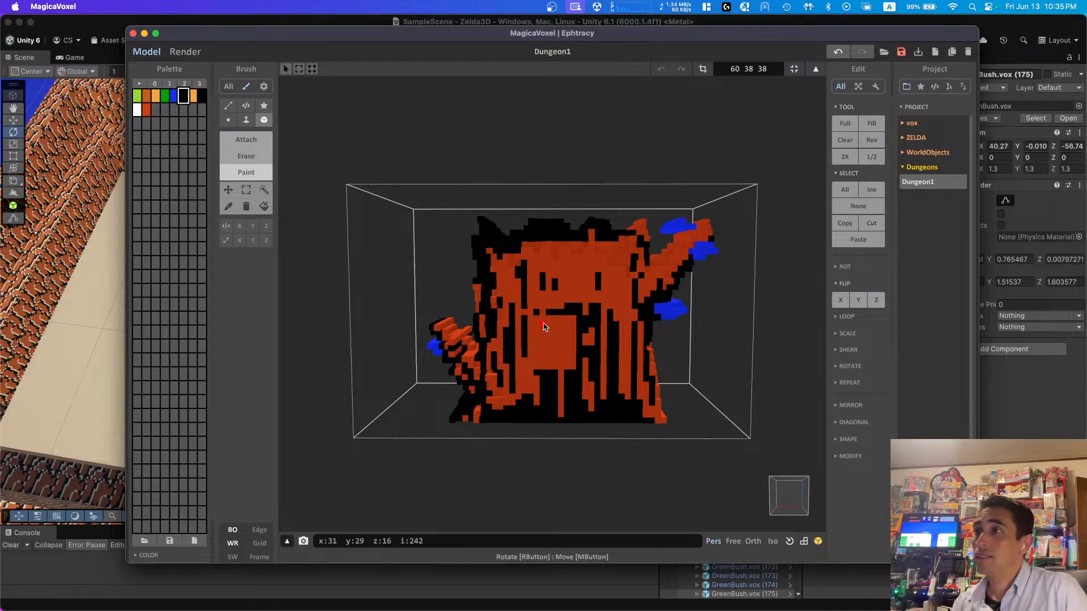
scroll(543, 323, "up", 1)
left_click_drag(543, 324, 542, 361)
left_click(554, 355)
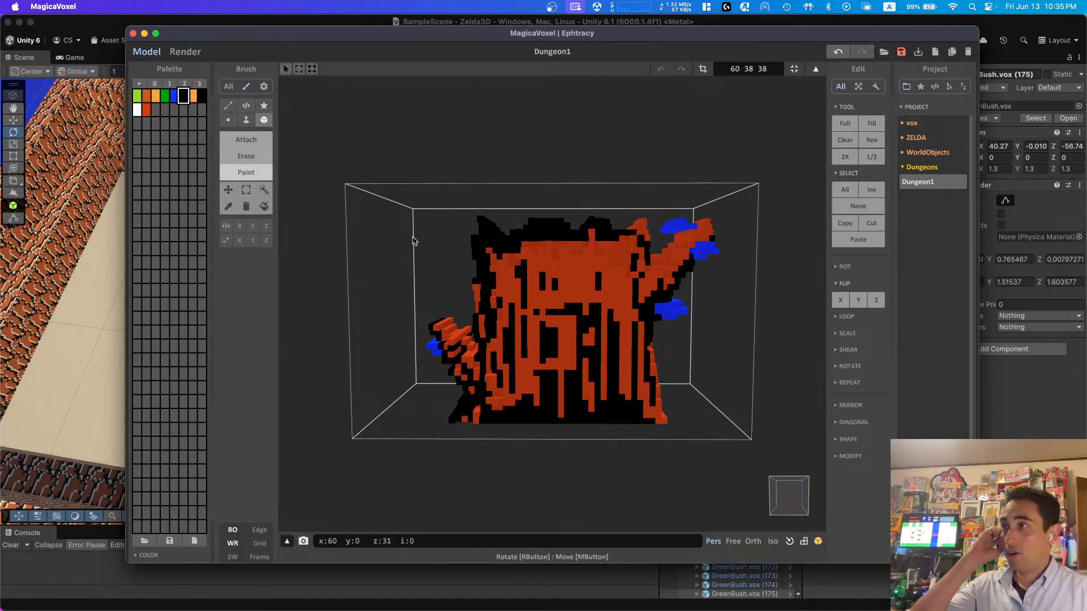
Step: Paint red-orange bark streaks across the black side of the trunk on the short branch's side
right_click_drag(421, 221, 535, 221)
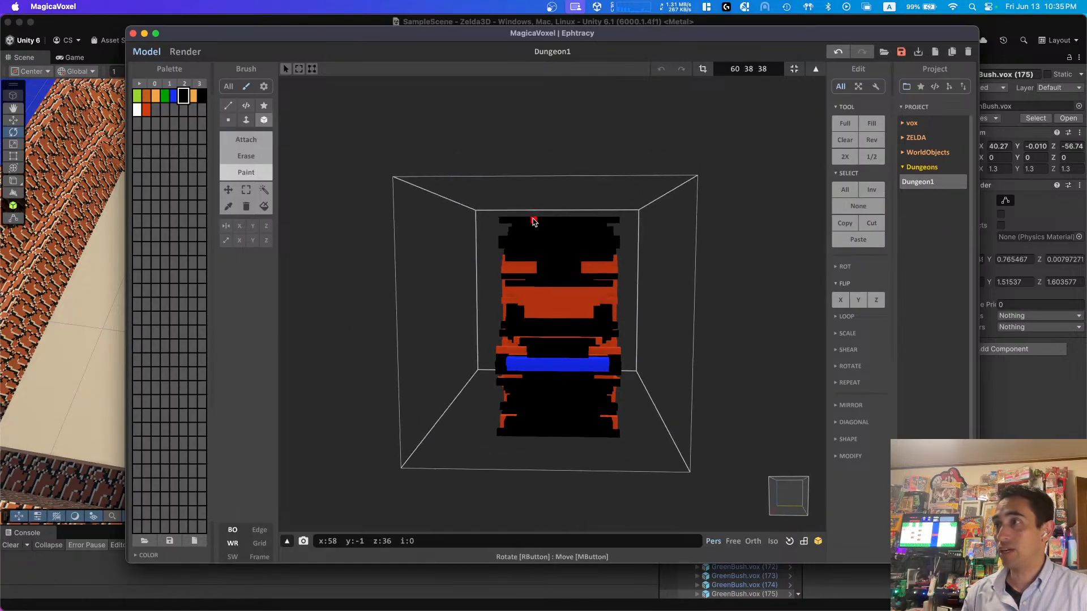
right_click_drag(555, 324, 537, 377)
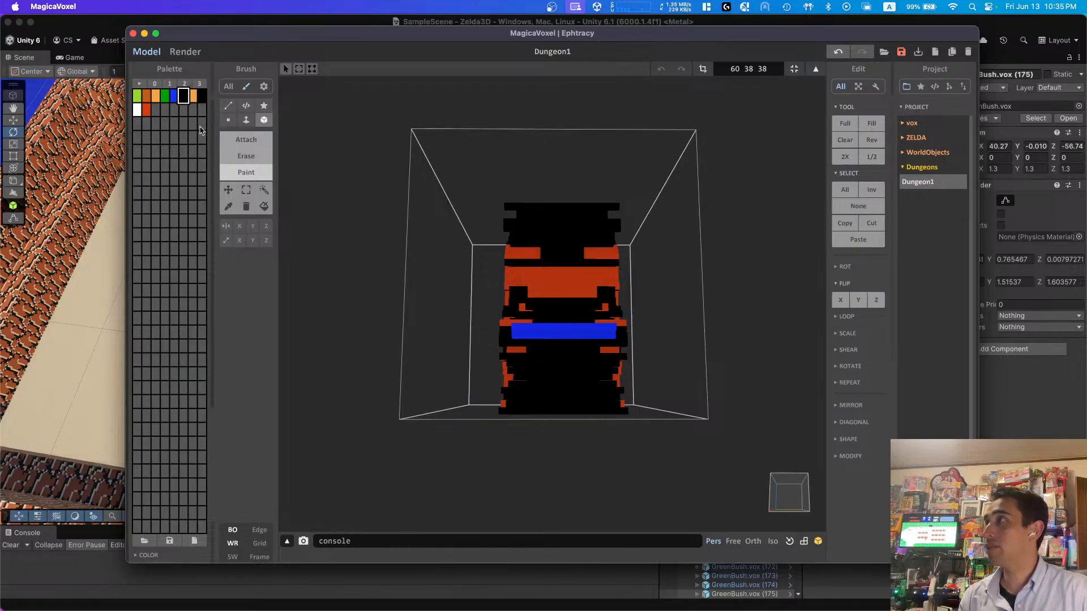
left_click(146, 109)
mouse_move(516, 364)
left_mouse_down()
mouse_move(530, 364)
mouse_move(538, 390)
left_mouse_up()
left_click_drag(608, 365, 581, 364)
mouse_move(586, 378)
left_mouse_down()
mouse_move(606, 378)
mouse_move(596, 394)
left_mouse_up()
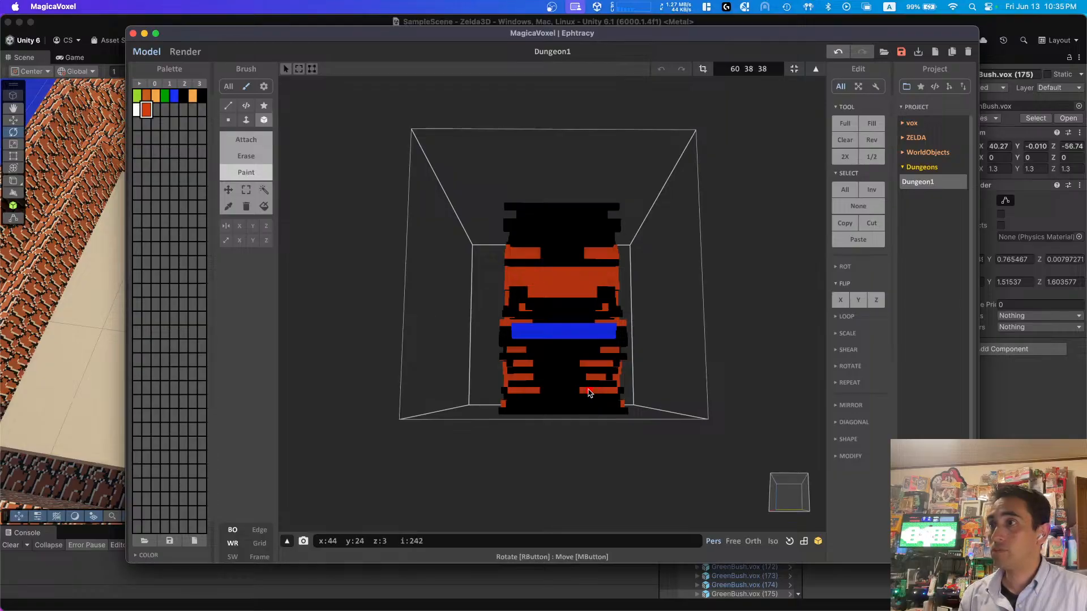
left_click(583, 345)
left_click_drag(611, 242, 569, 235)
Step: Erase edge voxels from the short branch and its blue leaf tip to make their outline uneven
right_click_drag(566, 290, 538, 342)
right_click_drag(488, 386, 504, 390)
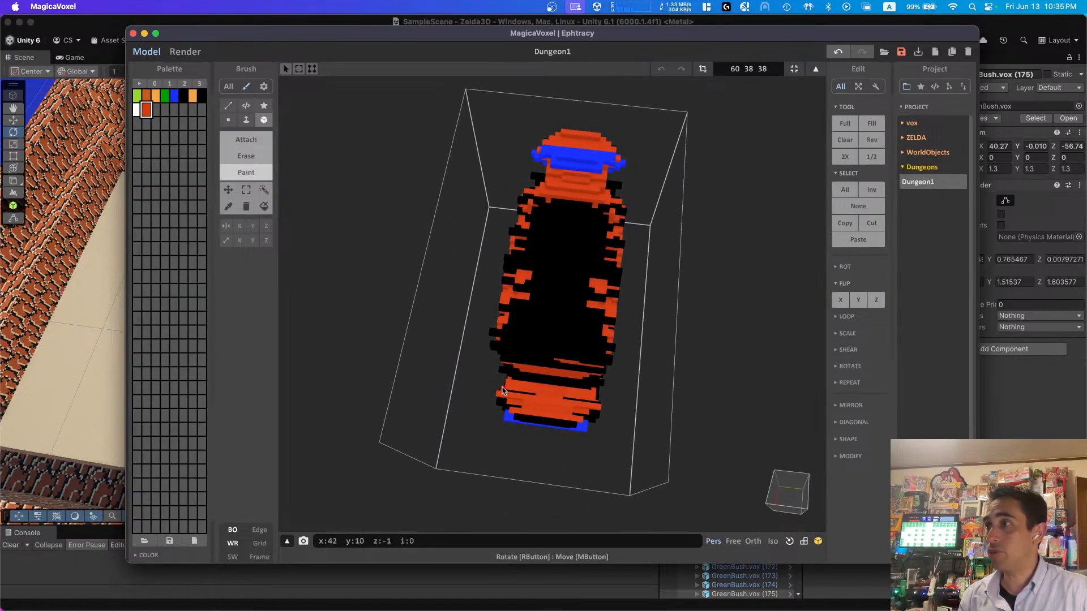
left_click(246, 156)
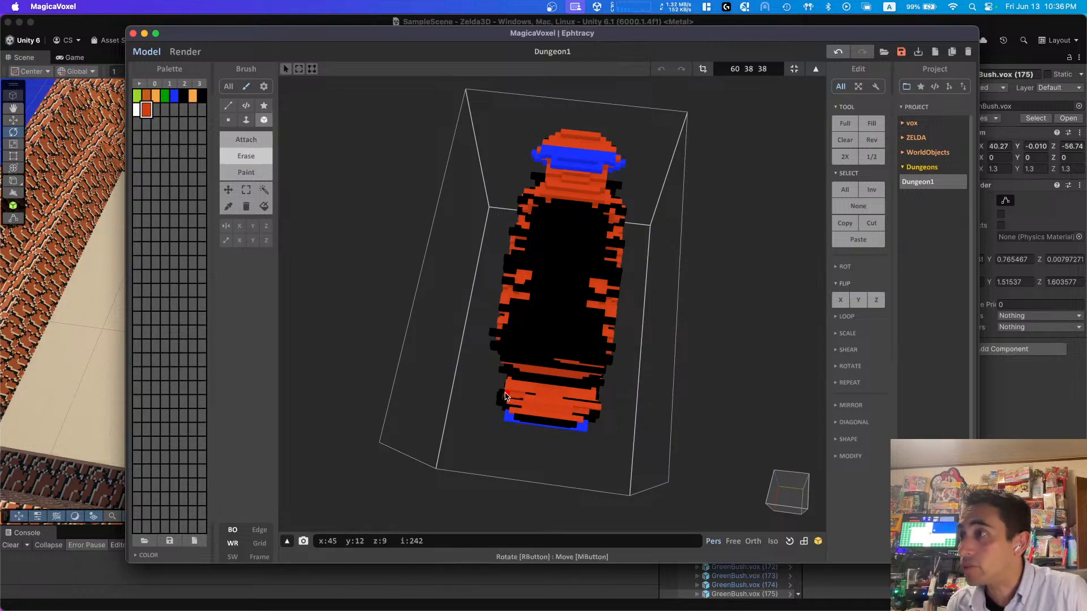
right_click_drag(516, 399, 486, 394)
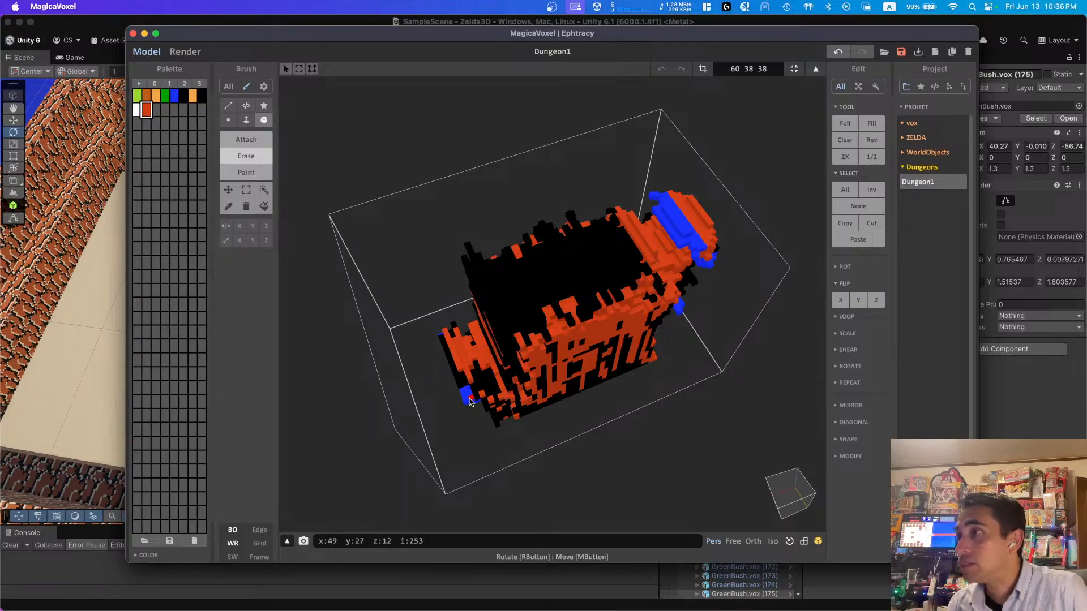
left_click_drag(469, 401, 463, 390)
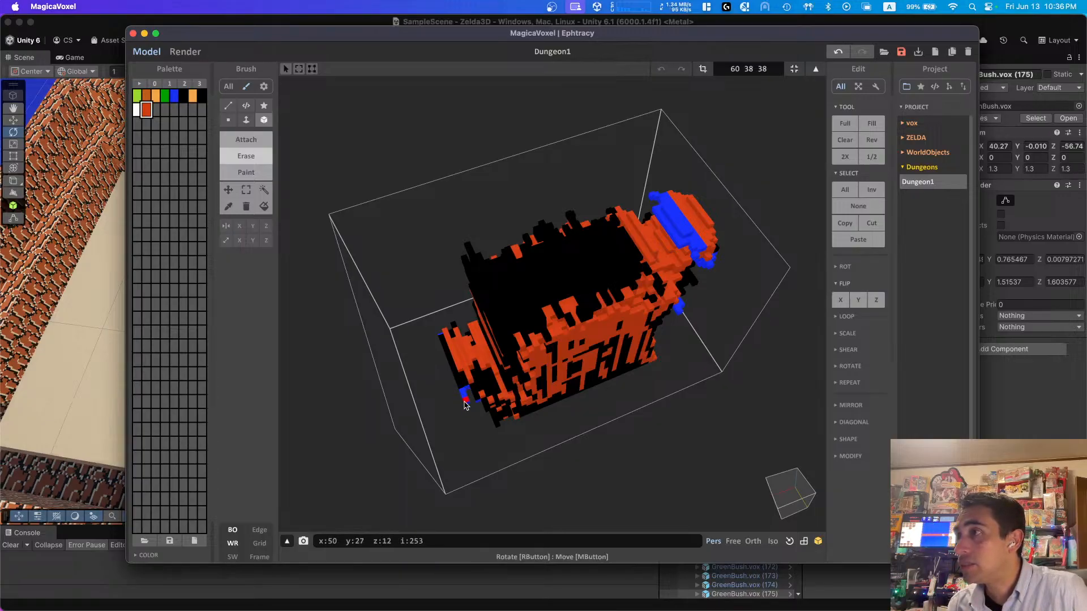
right_click_drag(496, 377, 551, 414)
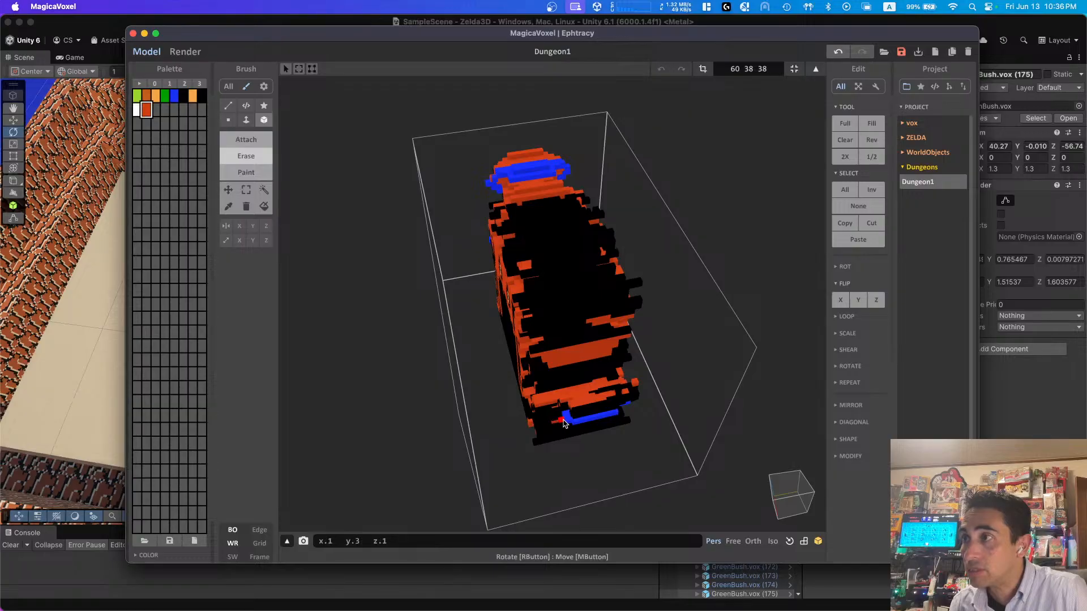
right_click_drag(538, 405, 458, 353)
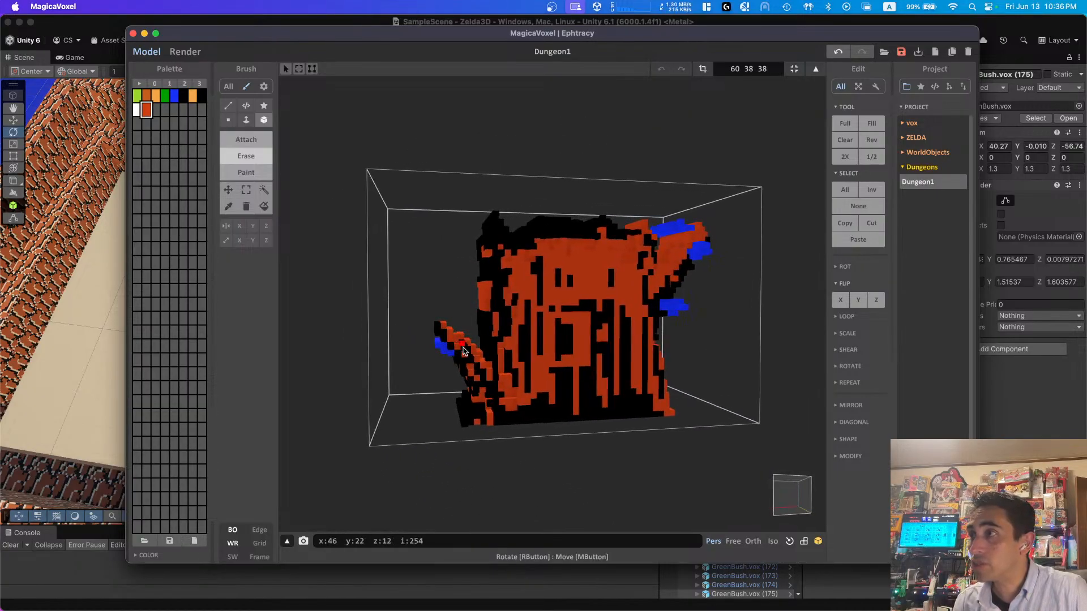
Step: Erase voxels from the large branch and its lowest blue leaf cluster to break up their symmetry, undoing one unwanted stroke
right_click_drag(541, 353, 406, 398)
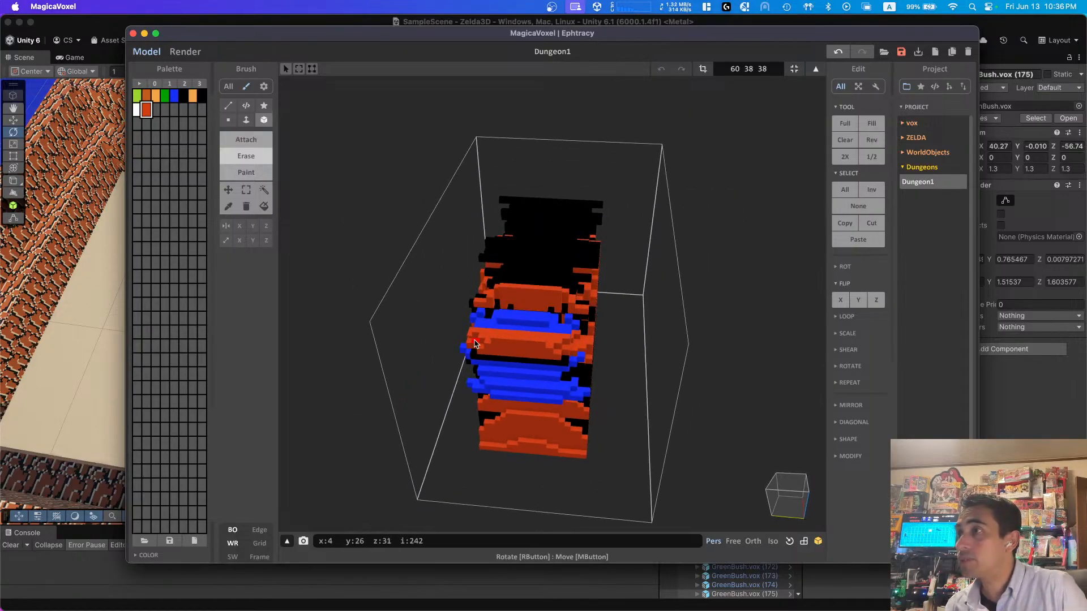
left_click_drag(467, 334, 487, 339)
key("super+z")
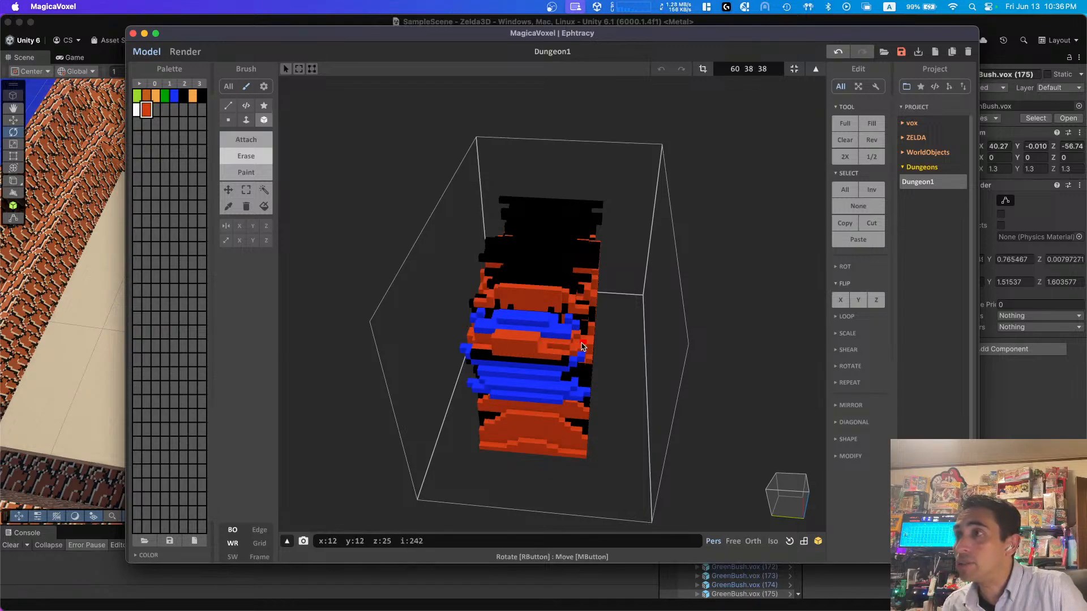
right_click_drag(574, 409, 528, 354)
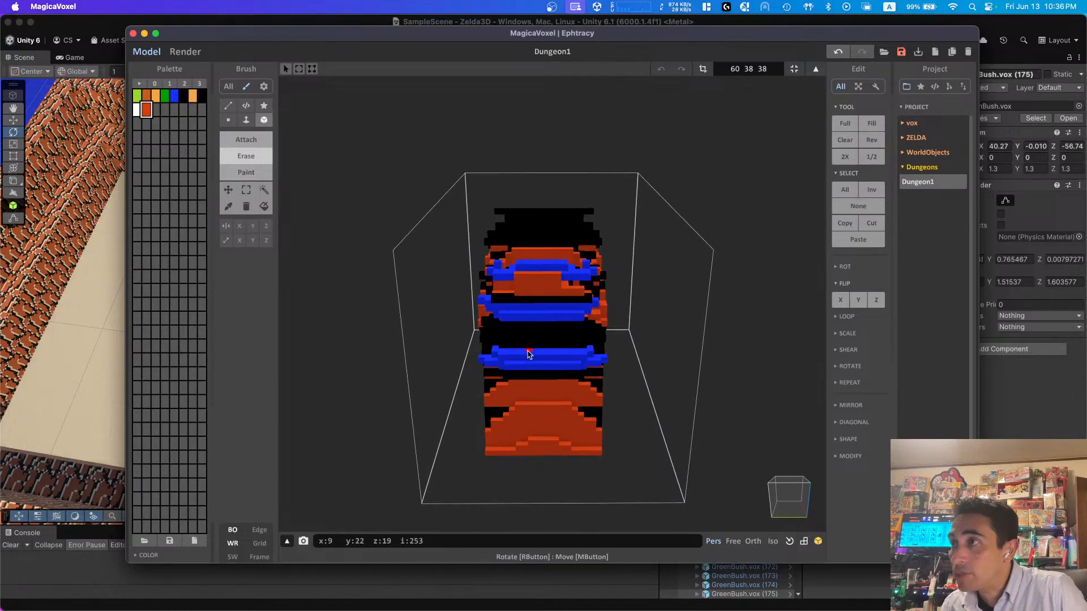
left_click_drag(481, 360, 497, 360)
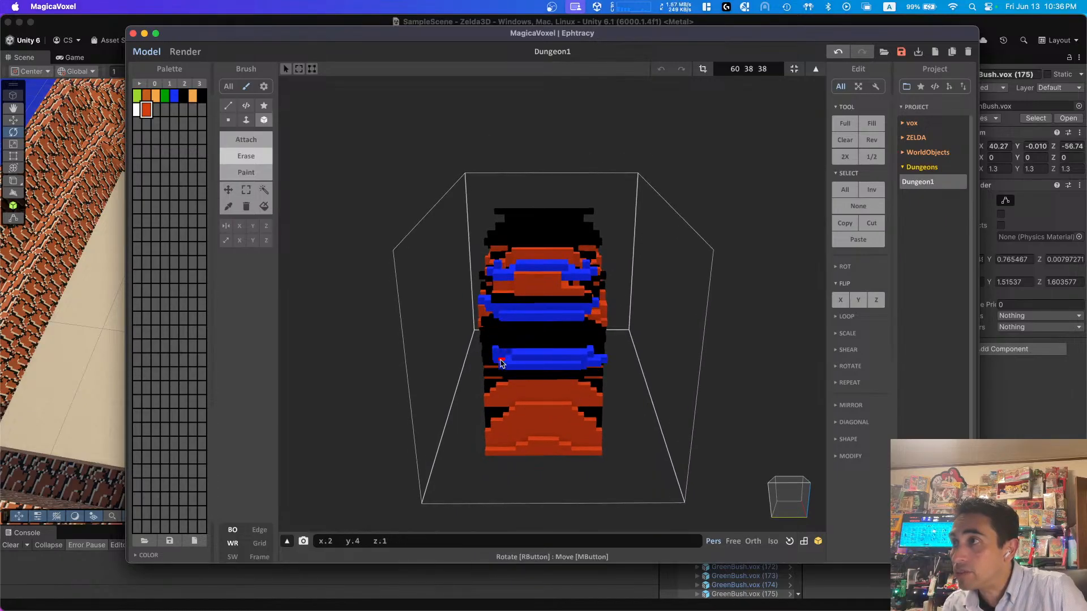
left_click_drag(595, 361, 569, 338)
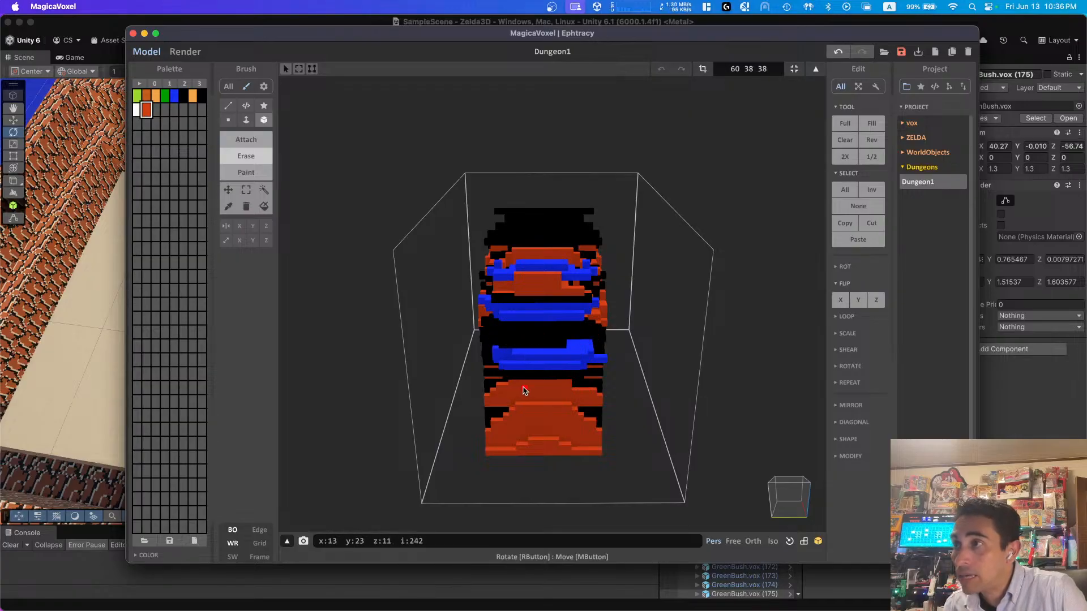
Step: Save the Dungeon1 project and open the Tree model from the Trees folder
right_click_drag(503, 390, 457, 353)
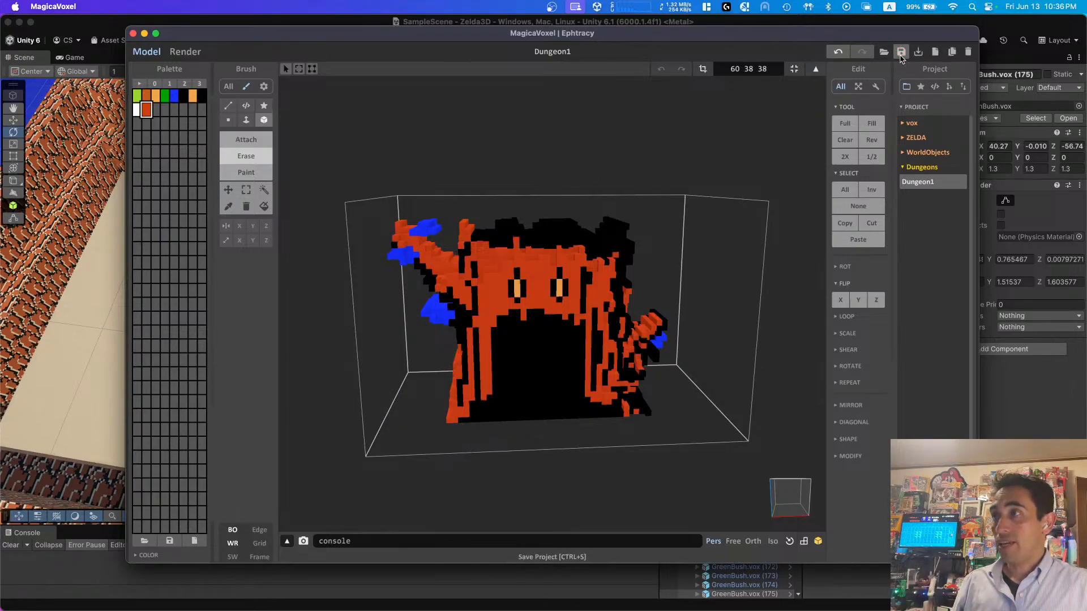
left_click(942, 156)
left_click(921, 270)
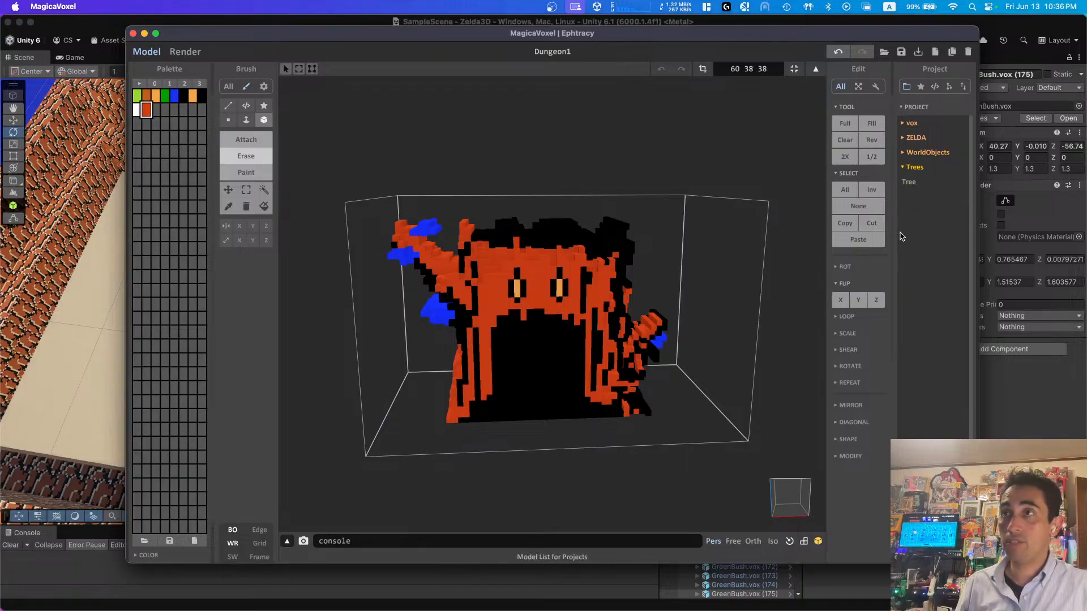
left_click(909, 182)
Step: Erase the voxels protruding from the flat face of the tree to leave a single flat layer
right_click_drag(651, 300, 490, 287)
left_click(250, 158)
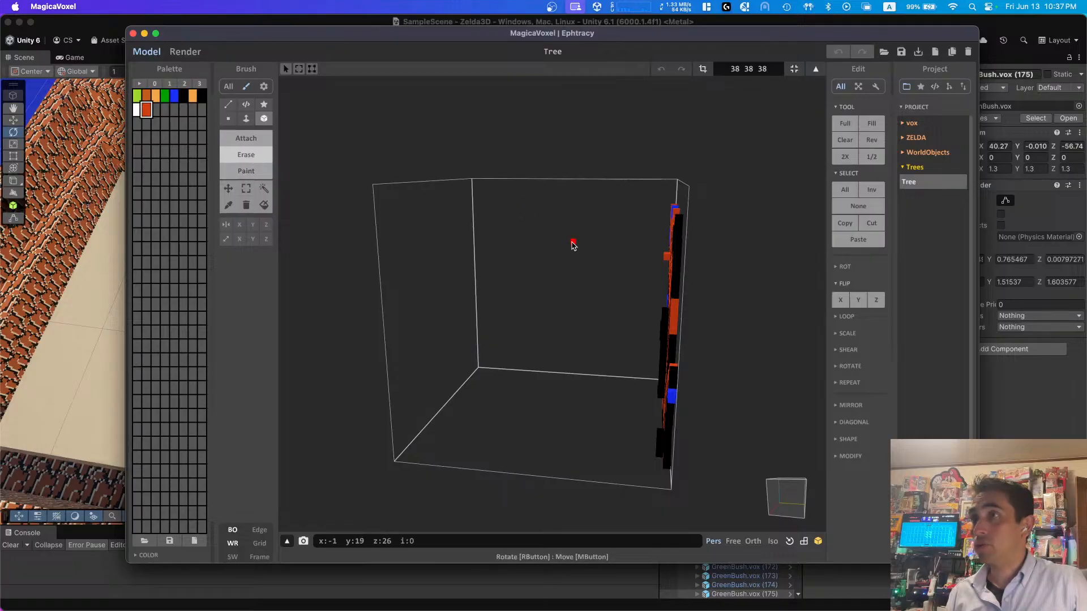
left_click(663, 258)
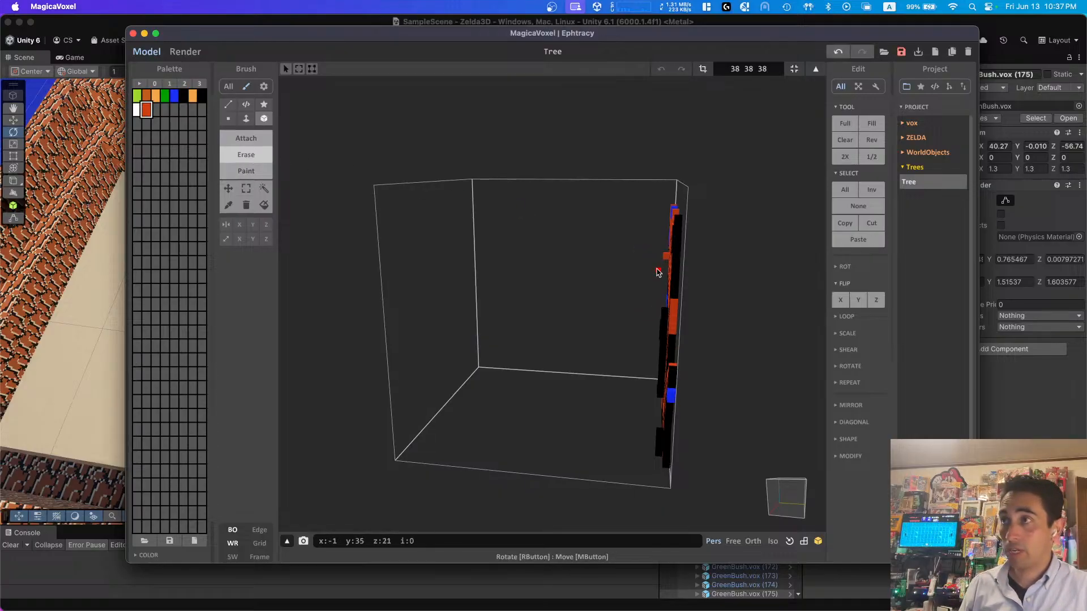
right_click_drag(667, 260, 659, 295)
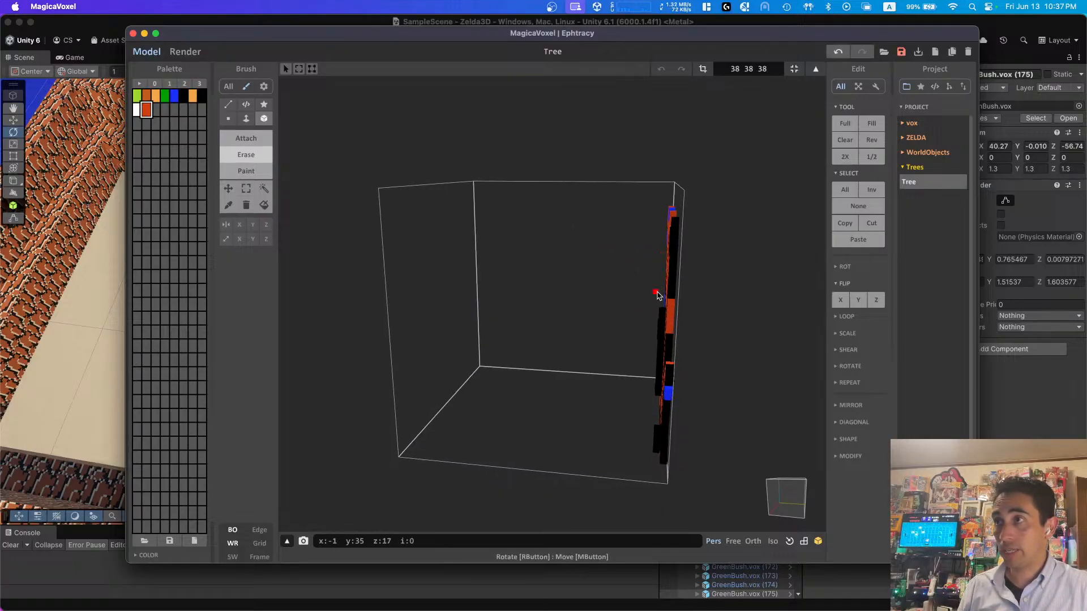
left_click_drag(660, 305, 657, 398)
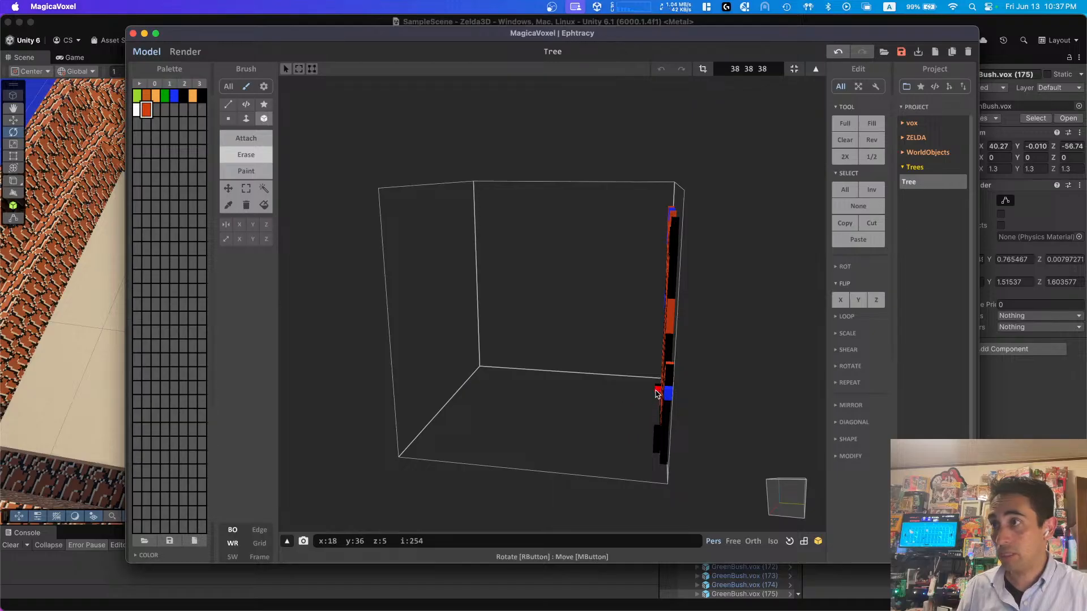
left_click(656, 428)
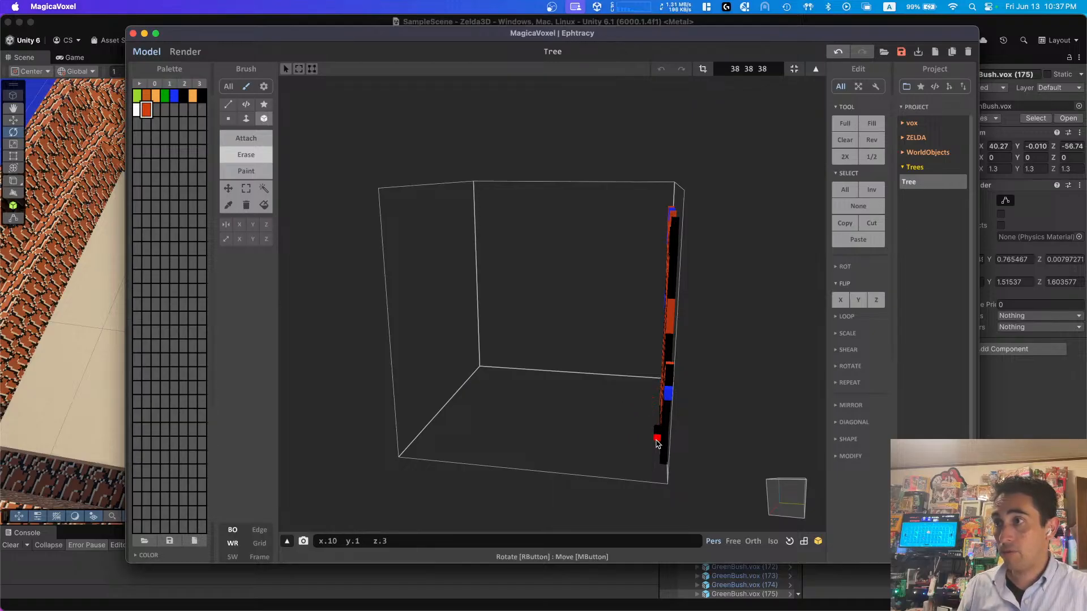
Step: Select the whole flat tree and move it from the volume's edge to the middle of its depth
mouse_move(611, 442)
right_mouse_down()
mouse_move(636, 372)
mouse_move(613, 388)
mouse_move(775, 397)
mouse_move(725, 400)
mouse_move(651, 374)
right_mouse_up()
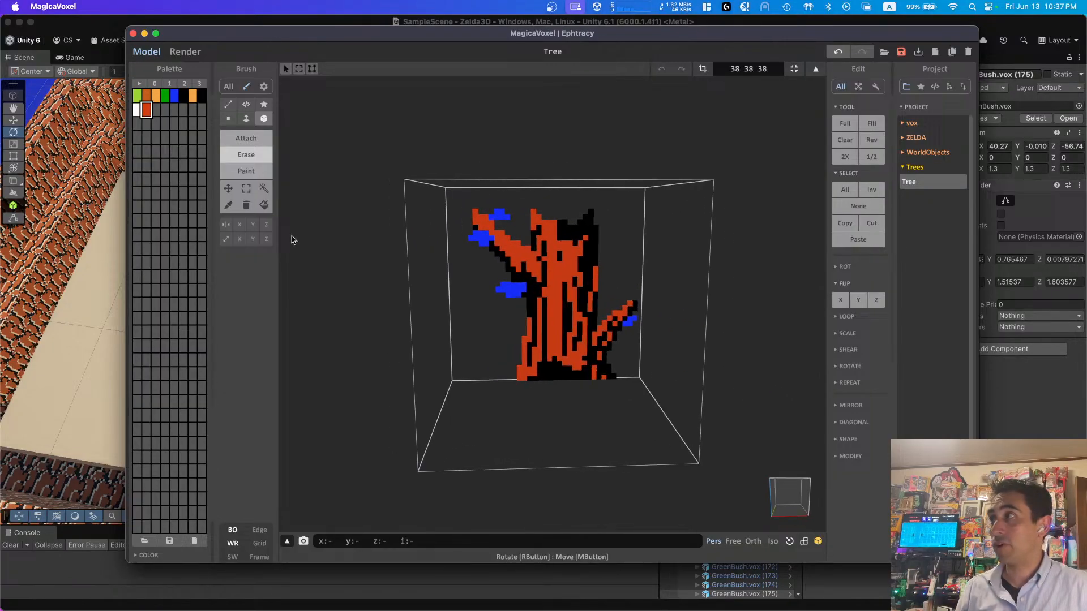
left_click(247, 188)
left_click_drag(446, 175, 662, 402)
mouse_move(682, 240)
right_mouse_down()
mouse_move(573, 335)
mouse_move(553, 328)
right_mouse_up()
left_click(230, 189)
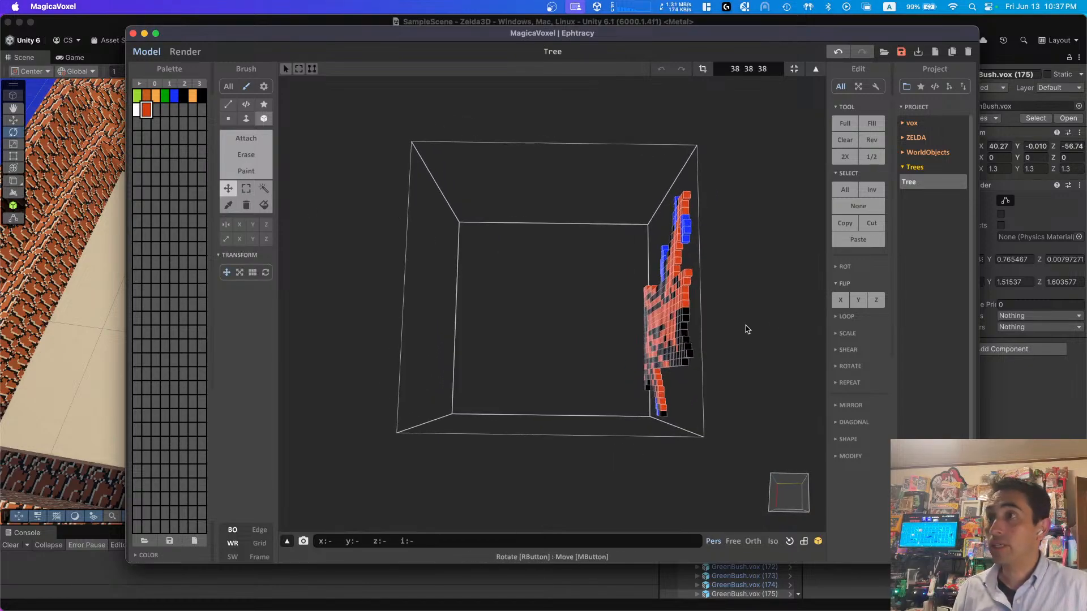
left_click_drag(682, 304, 568, 299)
right_click_drag(569, 299, 617, 198)
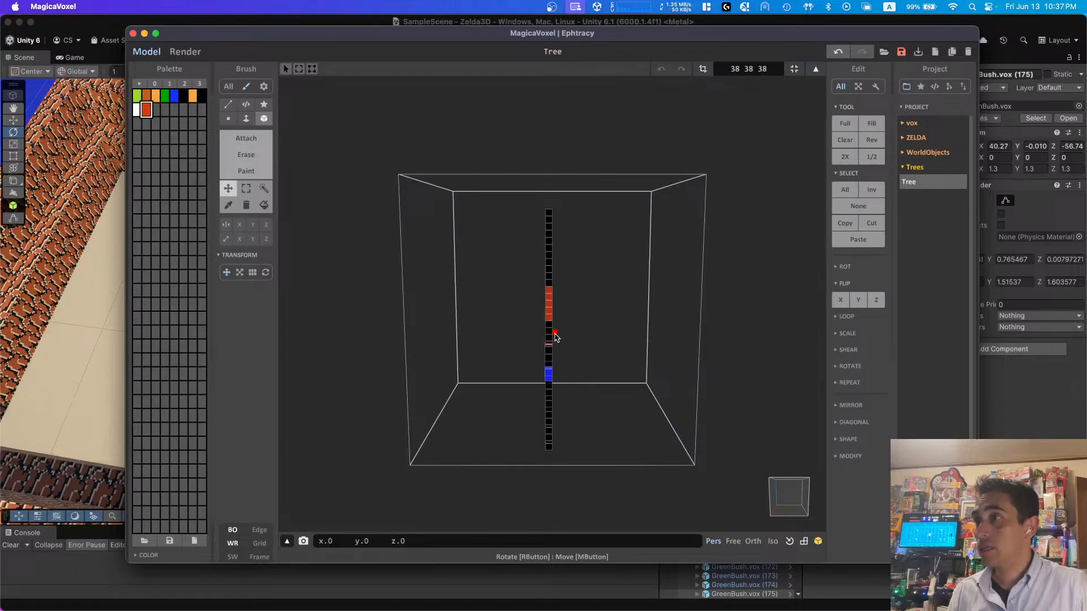
Step: Duplicate the flat tree layer into a four-voxel slab, and copy that slab along its depth until the tree is about 11 voxels thick
right_click_drag(554, 337, 557, 338)
mouse_move(557, 338)
left_mouse_down()
mouse_move(573, 332)
mouse_move(562, 333)
left_mouse_up()
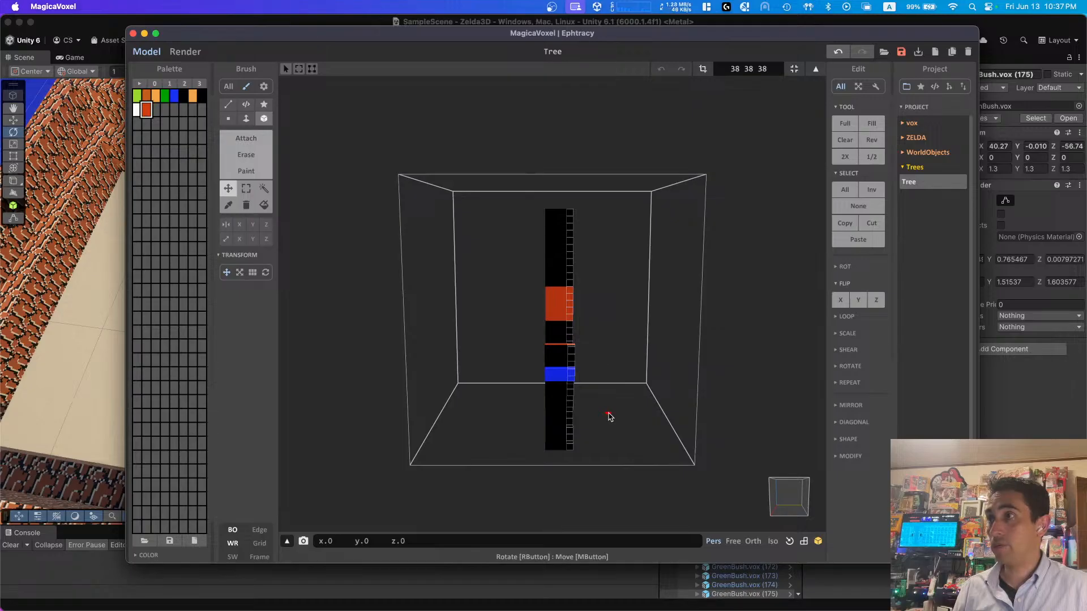
left_click(246, 189)
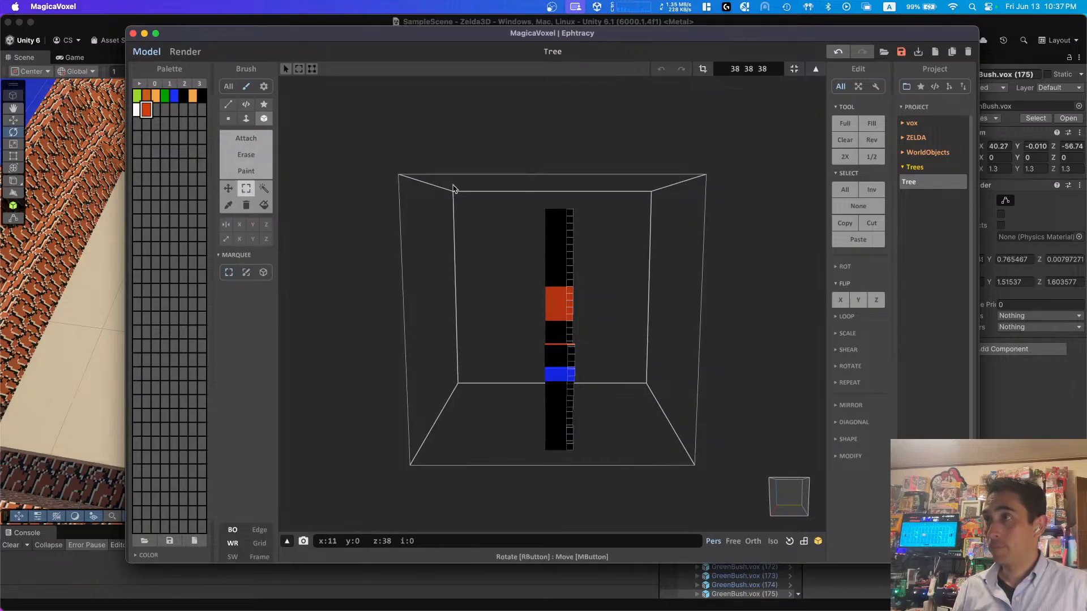
left_click_drag(496, 174, 587, 448)
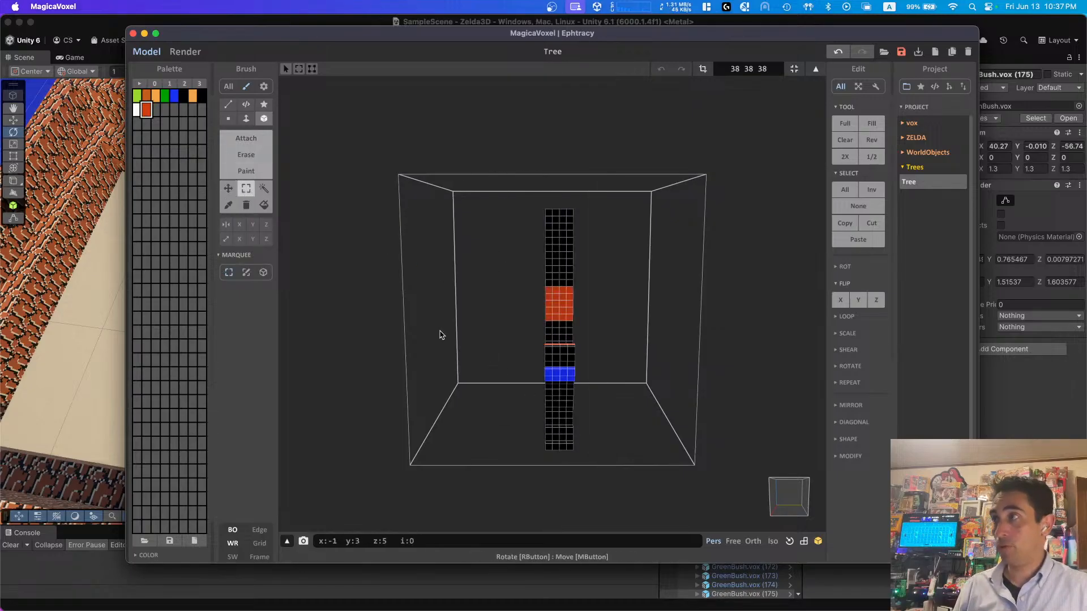
left_click(228, 189)
mouse_move(566, 323)
left_mouse_down()
mouse_move(530, 321)
mouse_move(589, 310)
mouse_move(577, 307)
left_mouse_up()
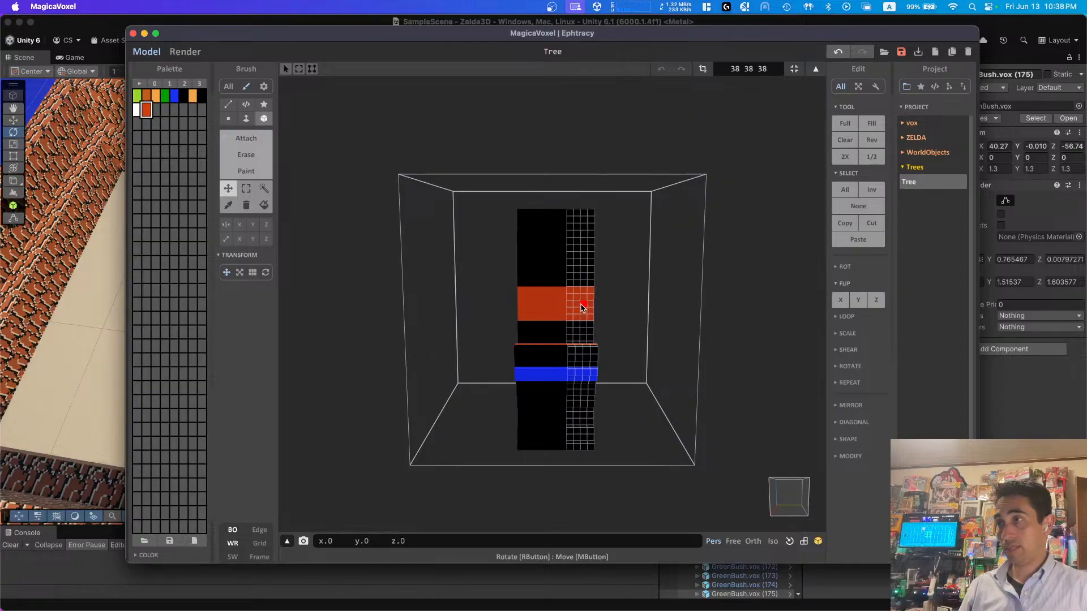
mouse_move(616, 291)
right_mouse_down()
mouse_move(780, 286)
mouse_move(769, 289)
right_mouse_up()
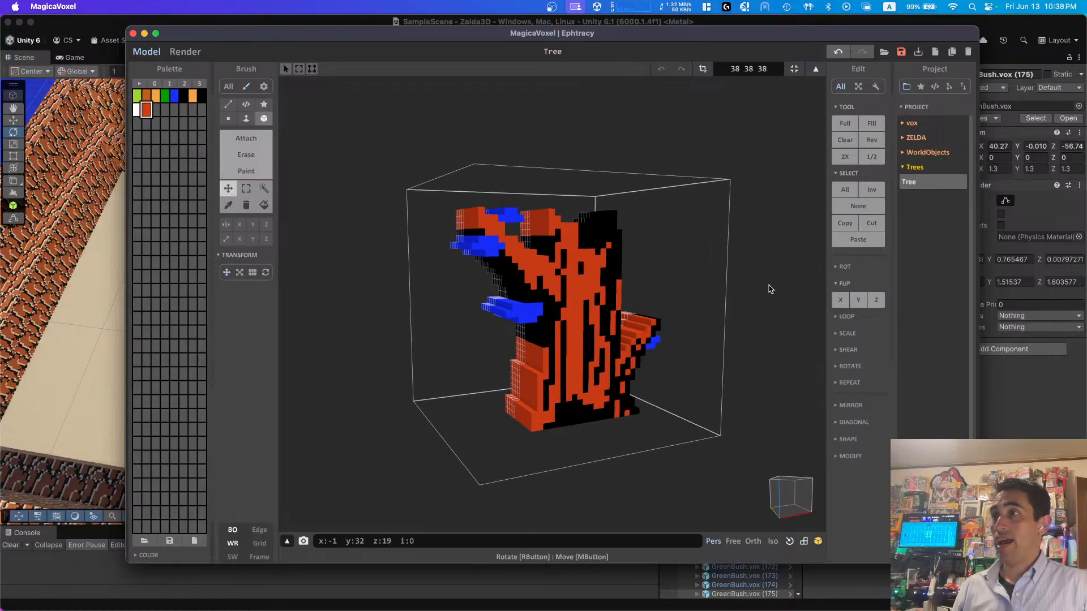
Step: Deselect the tree and erase edge voxels from the large branch's tip and its uppermost blue leaf cluster to make them uneven
left_click(246, 189)
right_click_drag(372, 279, 259, 336)
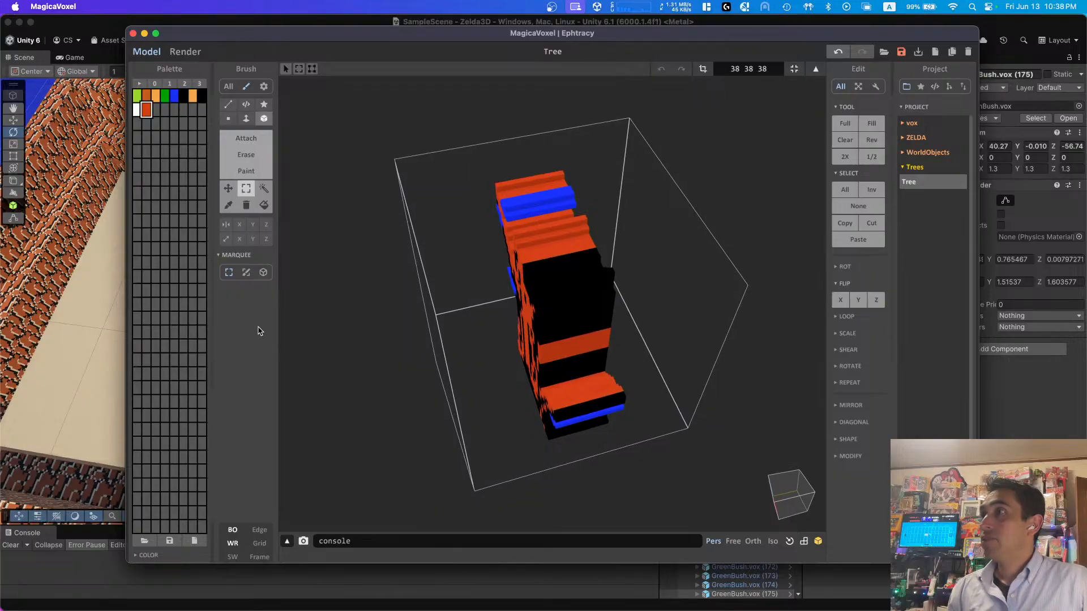
left_click(246, 154)
right_click_drag(388, 242, 455, 246)
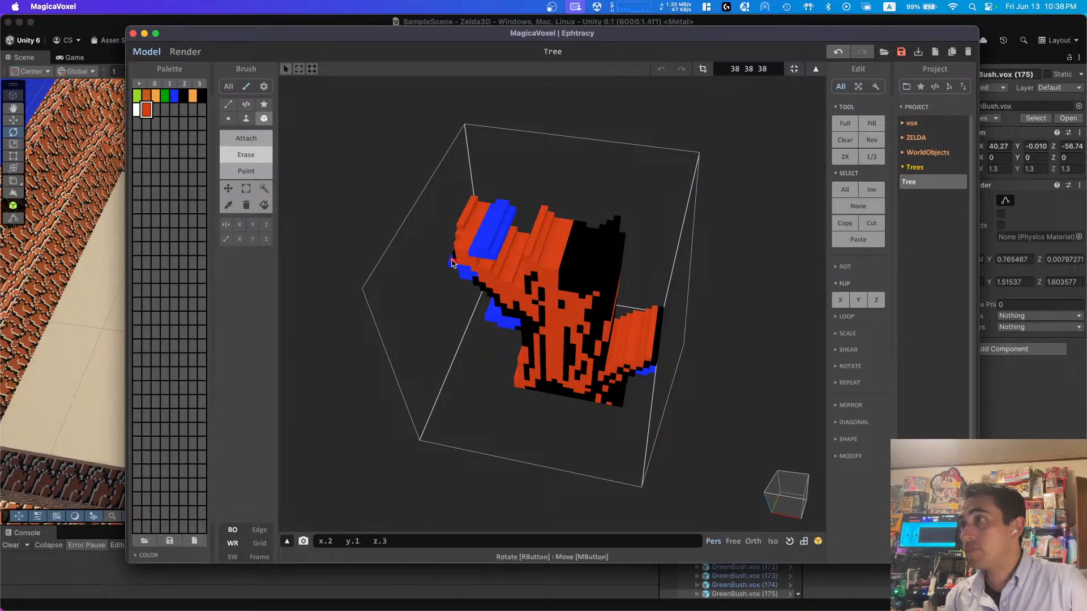
left_click(462, 255)
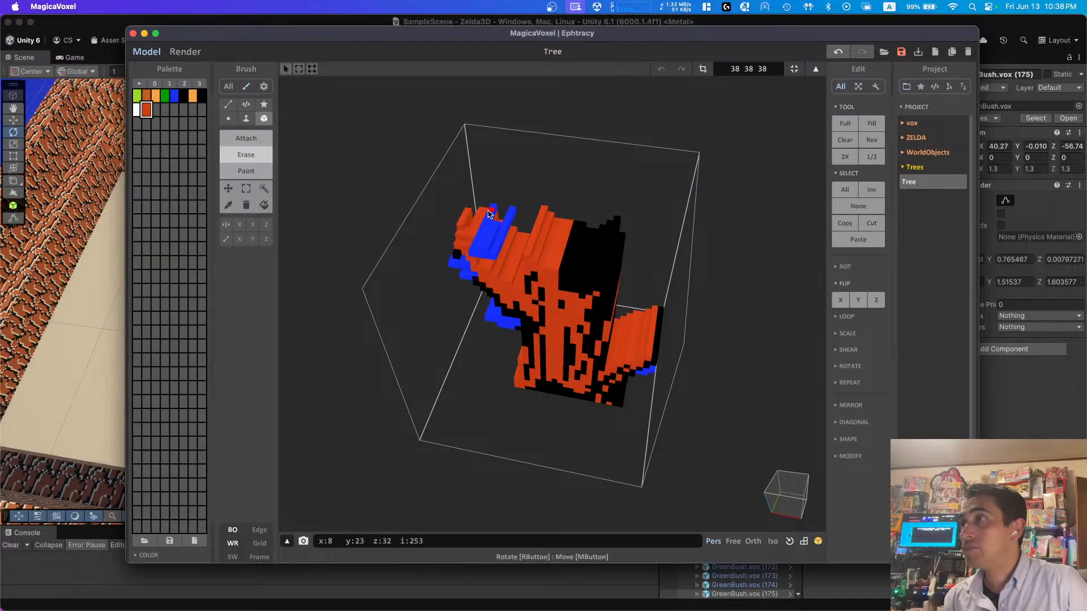
left_click_drag(511, 214, 504, 232)
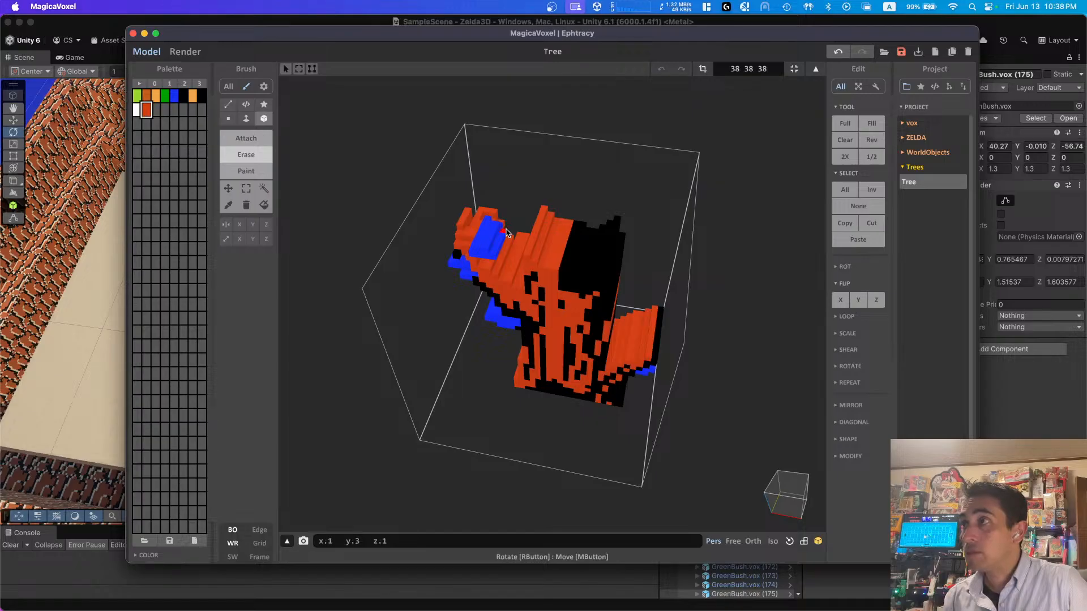
left_click(494, 265)
left_click(488, 263)
left_click(480, 264)
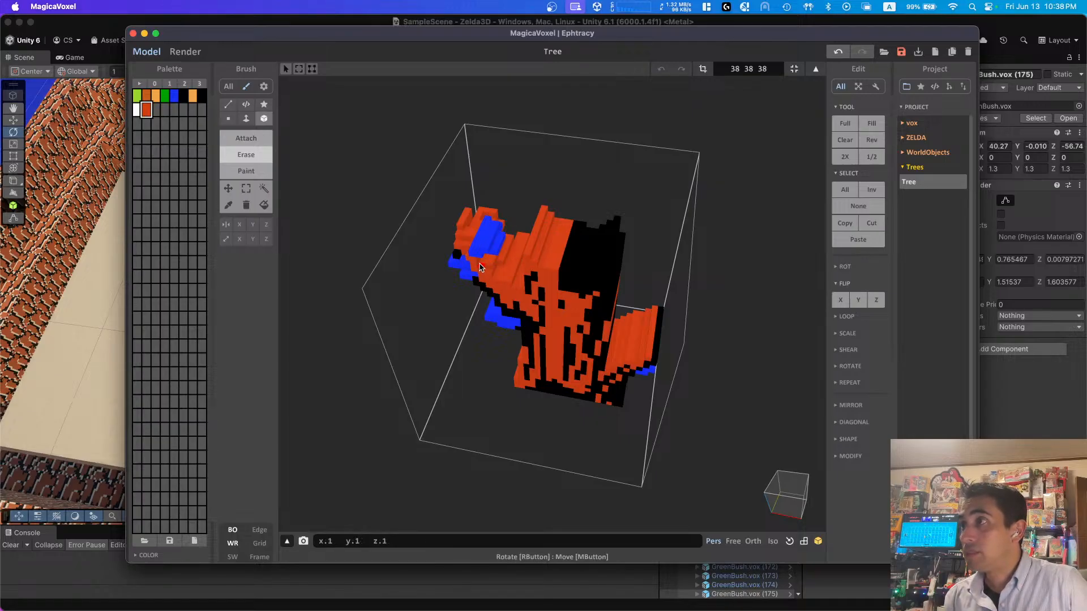
Step: Erase edge voxels along both faces of the large branch and its blue leaf clusters to roughen the outline
right_click_drag(468, 274, 477, 262)
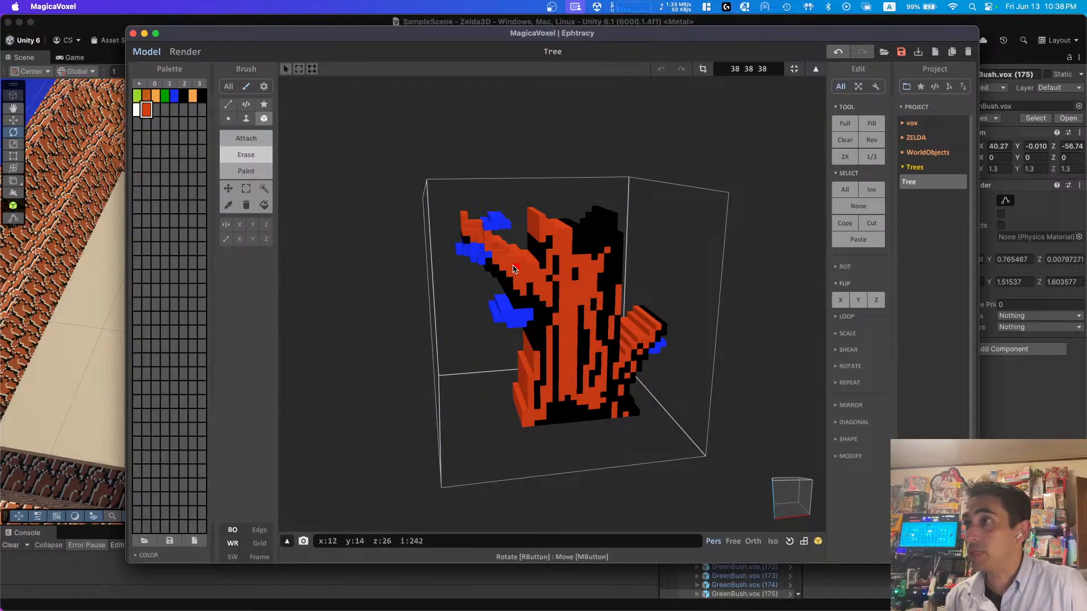
right_click_drag(515, 269, 486, 265)
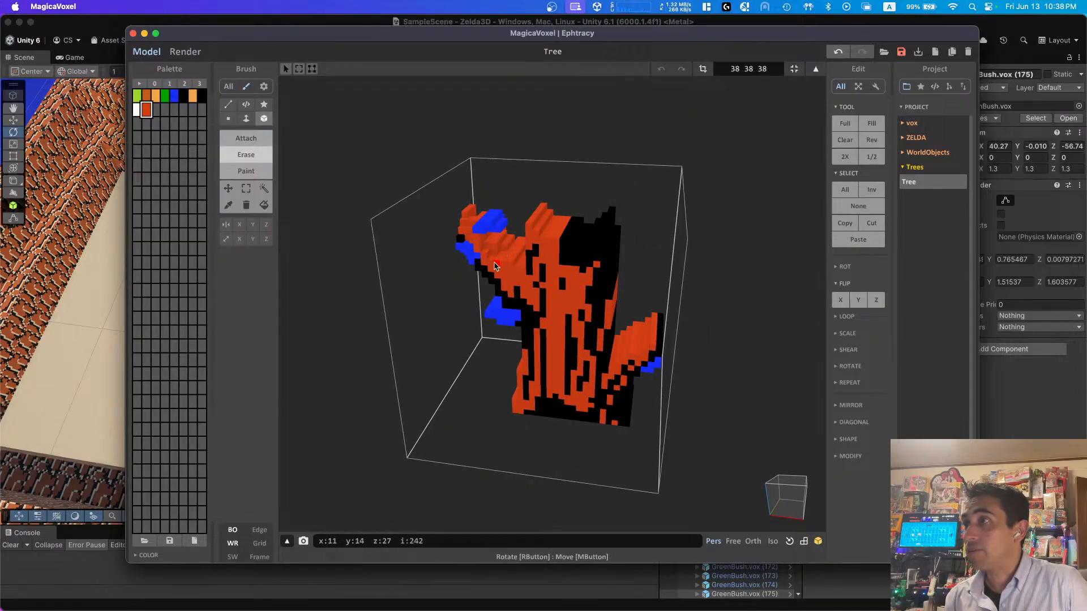
right_click_drag(492, 266, 584, 273)
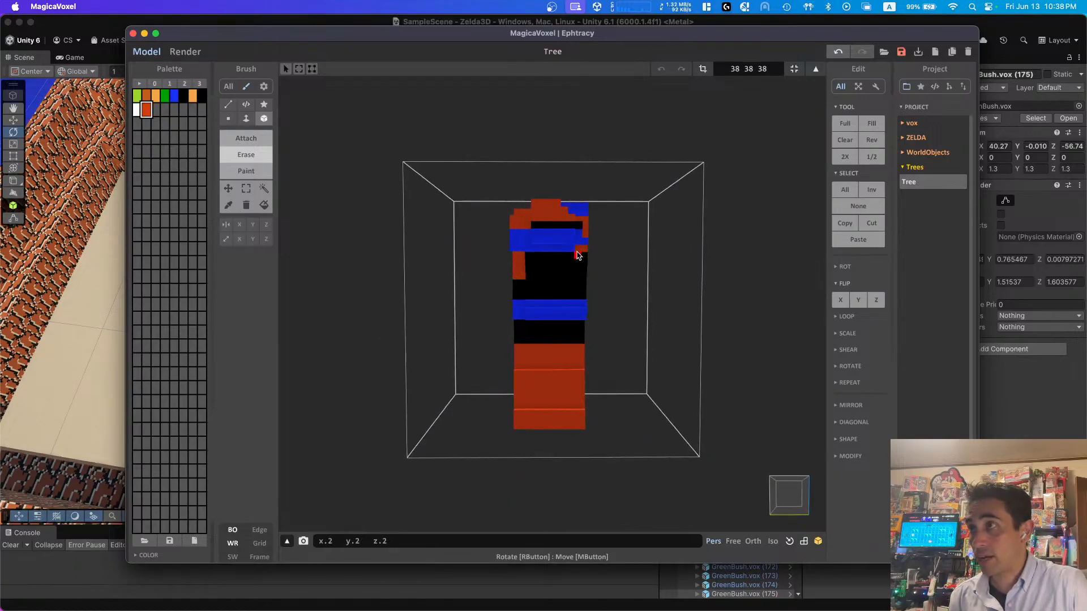
mouse_move(582, 255)
left_mouse_down()
mouse_move(569, 255)
mouse_move(576, 270)
left_mouse_up()
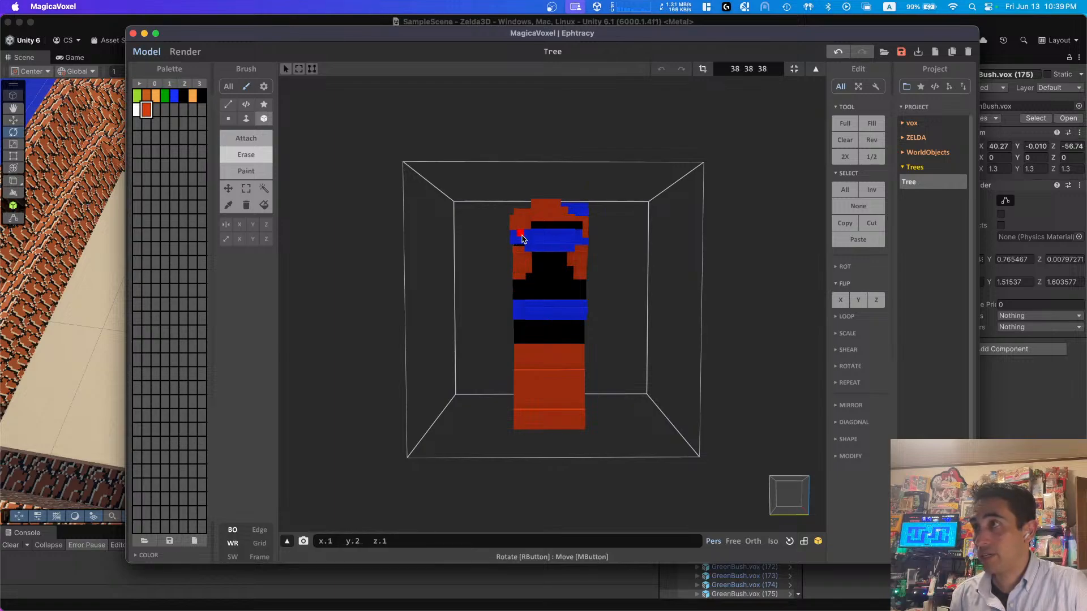
left_click_drag(511, 242, 521, 242)
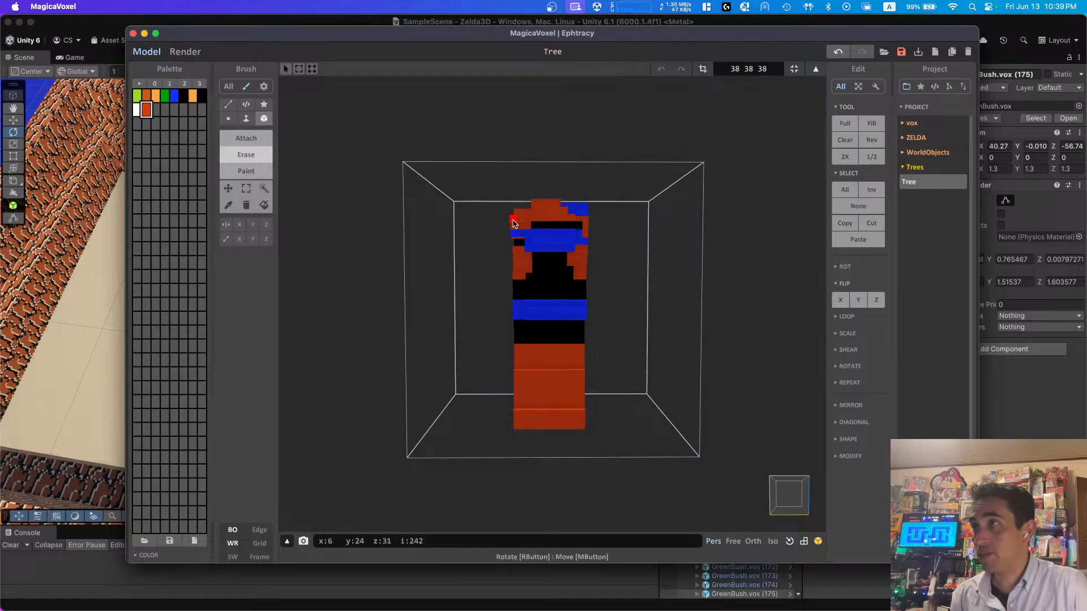
right_click_drag(518, 297, 537, 270)
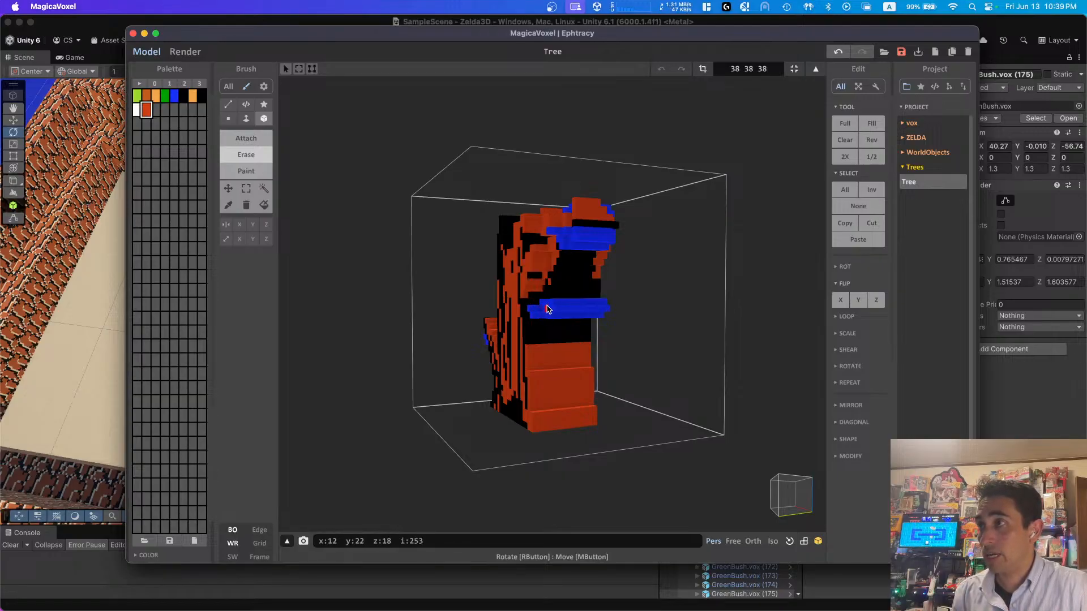
right_click_drag(535, 334, 512, 336)
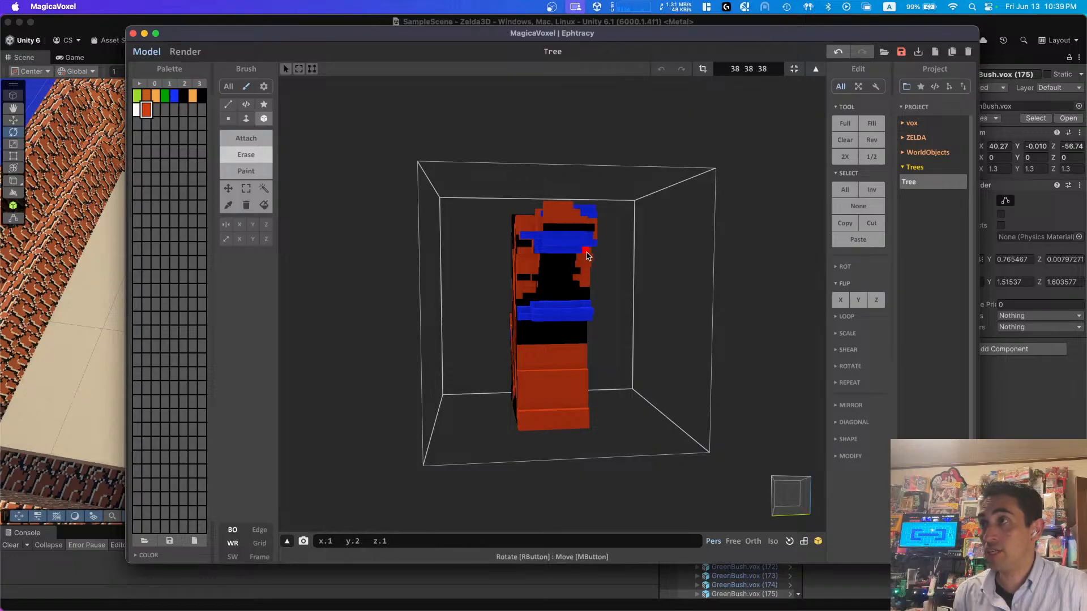
Step: Erase corner voxels from the trunk below the large branch and from the lowest blue leaf cluster to give them stepped edges
right_click_drag(577, 351, 574, 337)
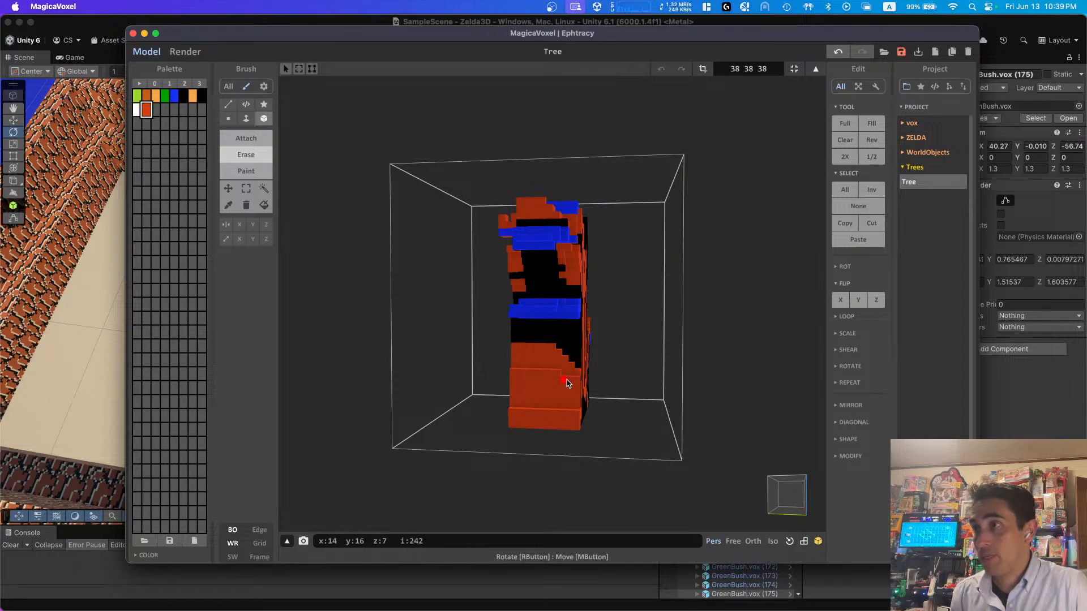
right_click_drag(573, 389, 525, 249)
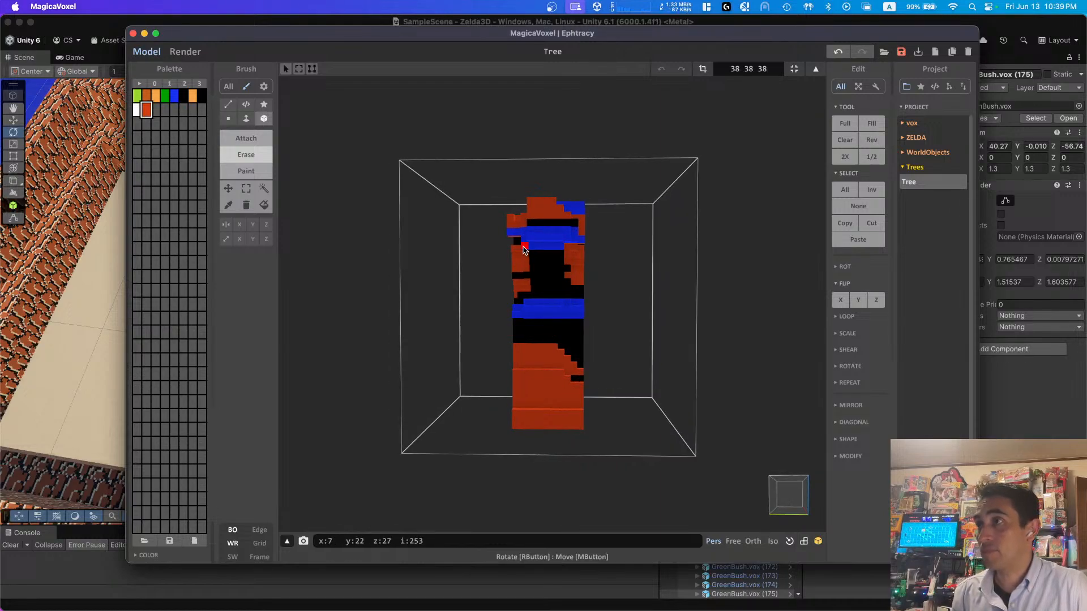
left_click_drag(514, 260, 524, 342)
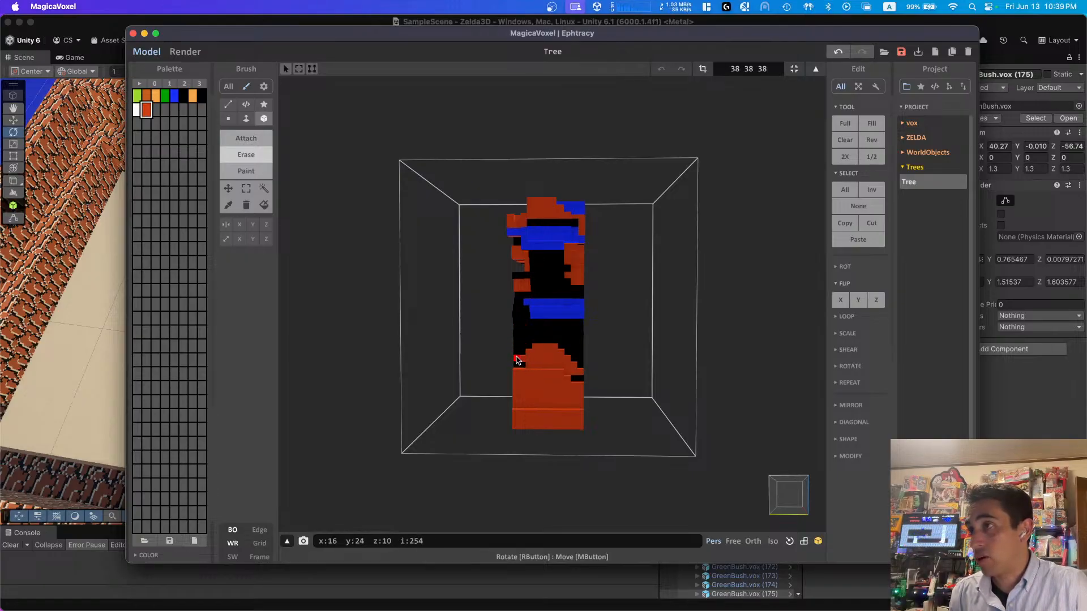
right_click_drag(516, 360, 529, 382)
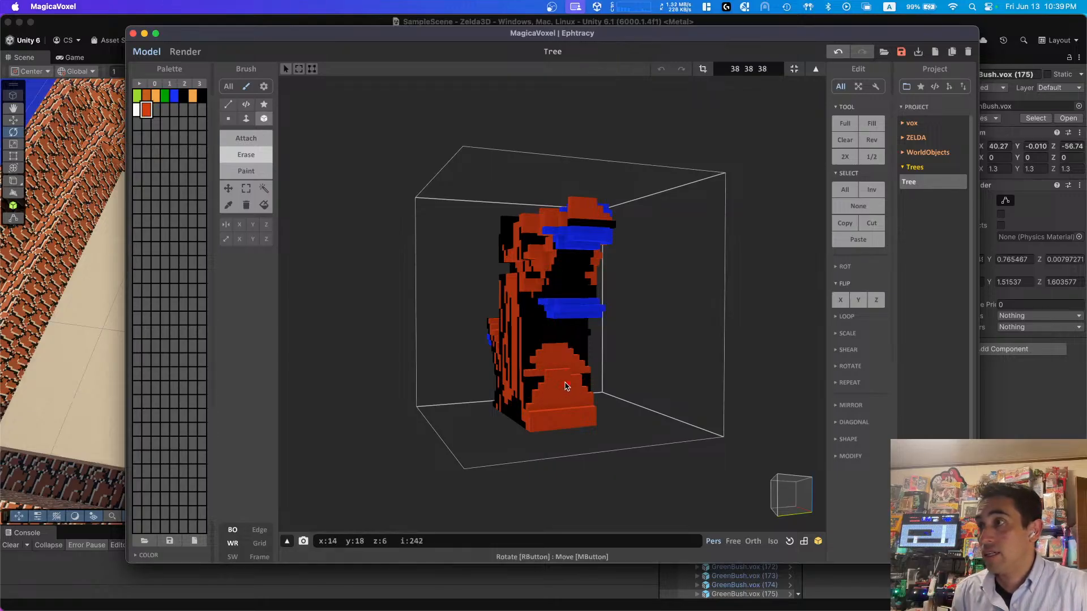
Step: Erase edge and corner voxels from the top of the trunk's black side to give it a rounded, stepped outline
right_click_drag(548, 378, 719, 374)
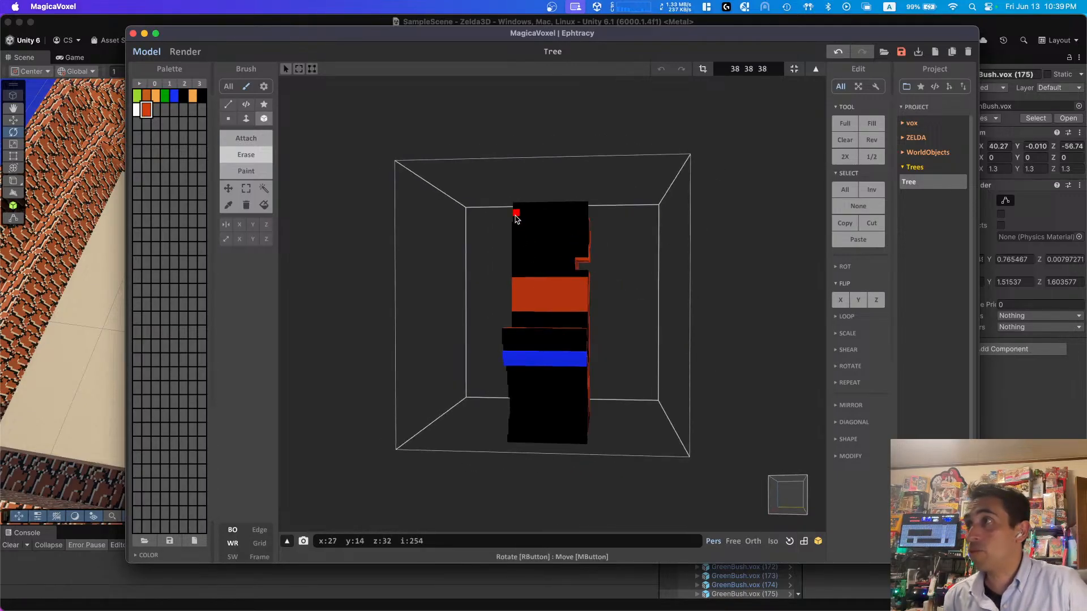
left_click_drag(515, 205, 571, 207)
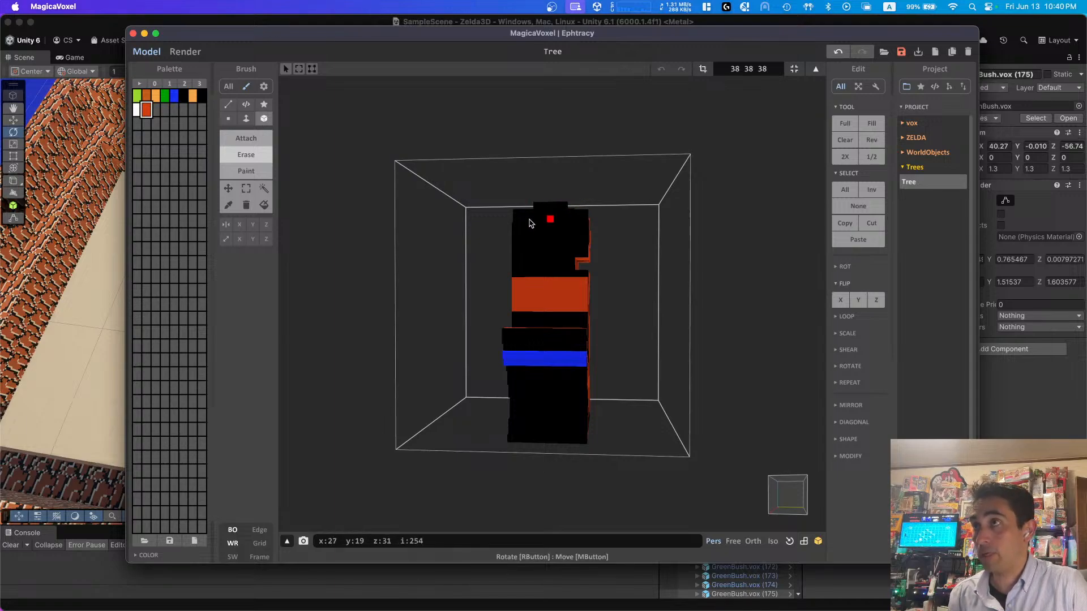
left_click_drag(517, 222, 523, 237)
left_click(515, 244)
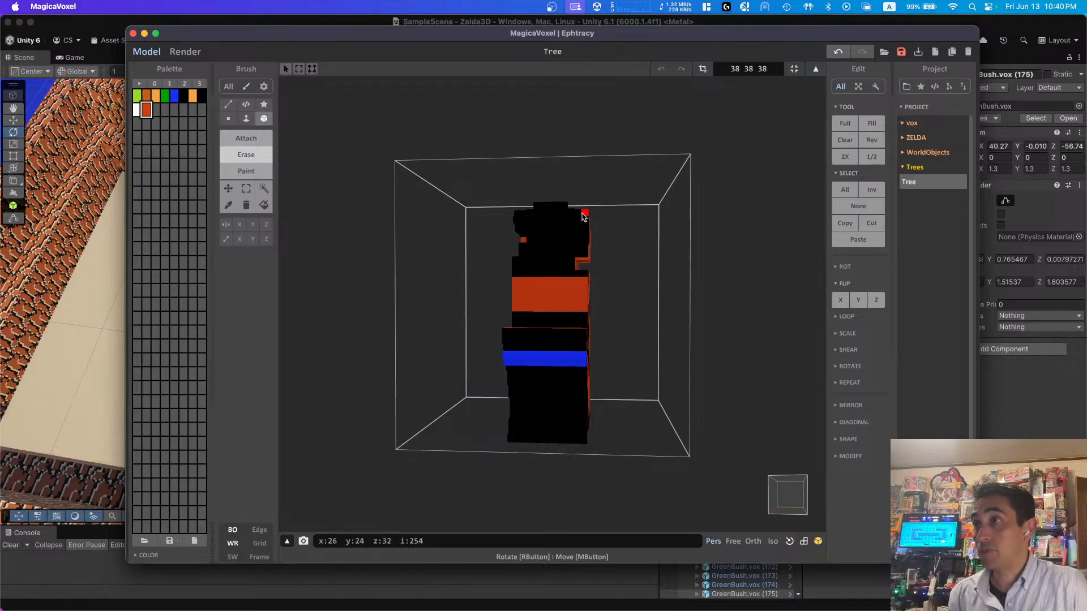
left_click_drag(585, 214, 577, 215)
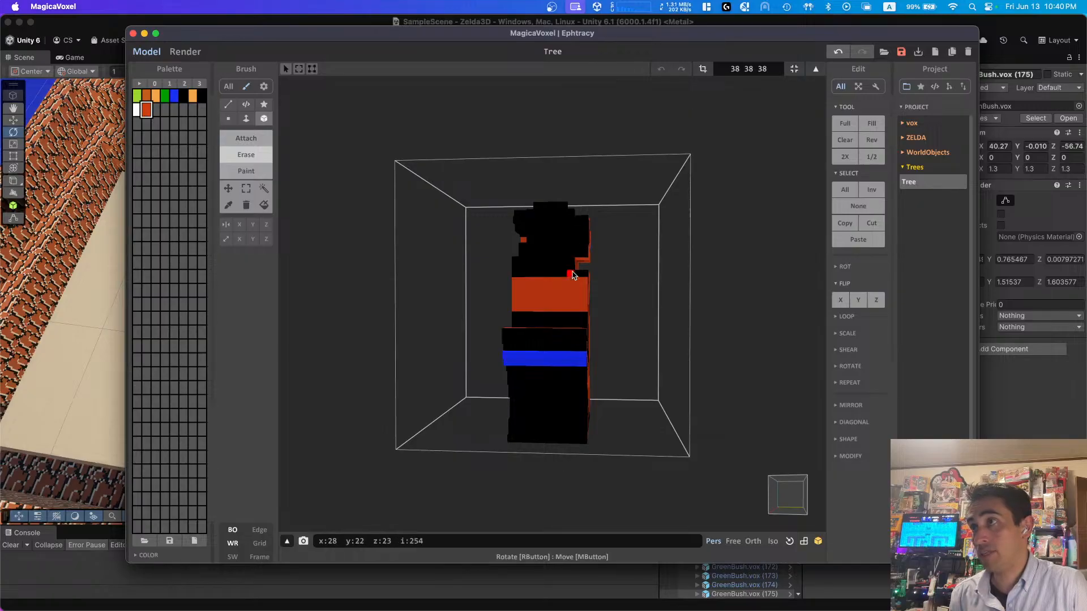
Step: Erase voxels along both edges of the trunk around the orange band above the small branch to make its outline irregular
right_click_drag(572, 275, 571, 308)
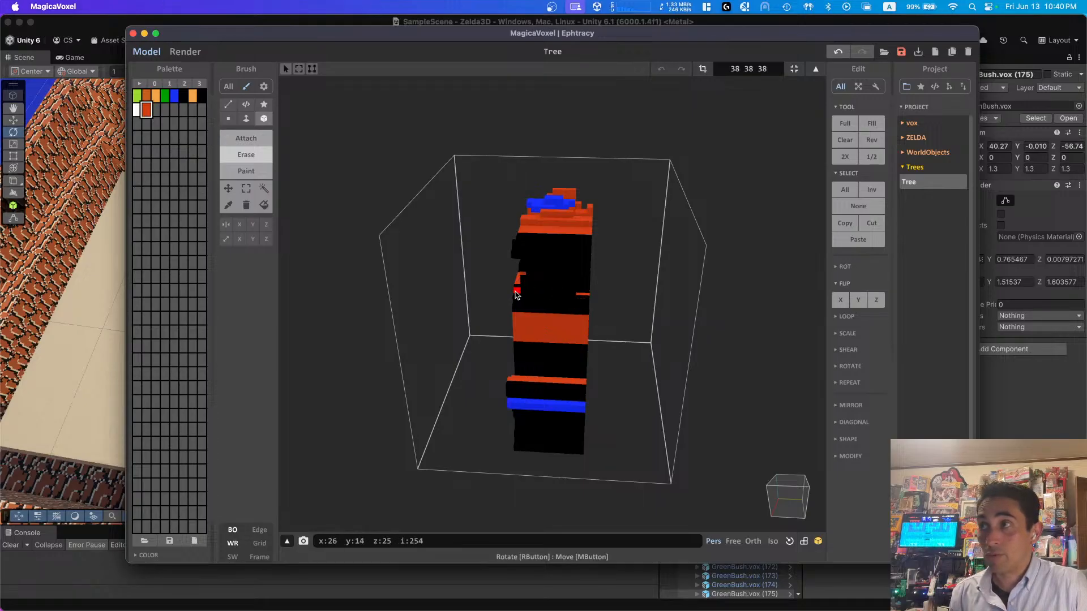
right_click_drag(516, 294, 525, 289)
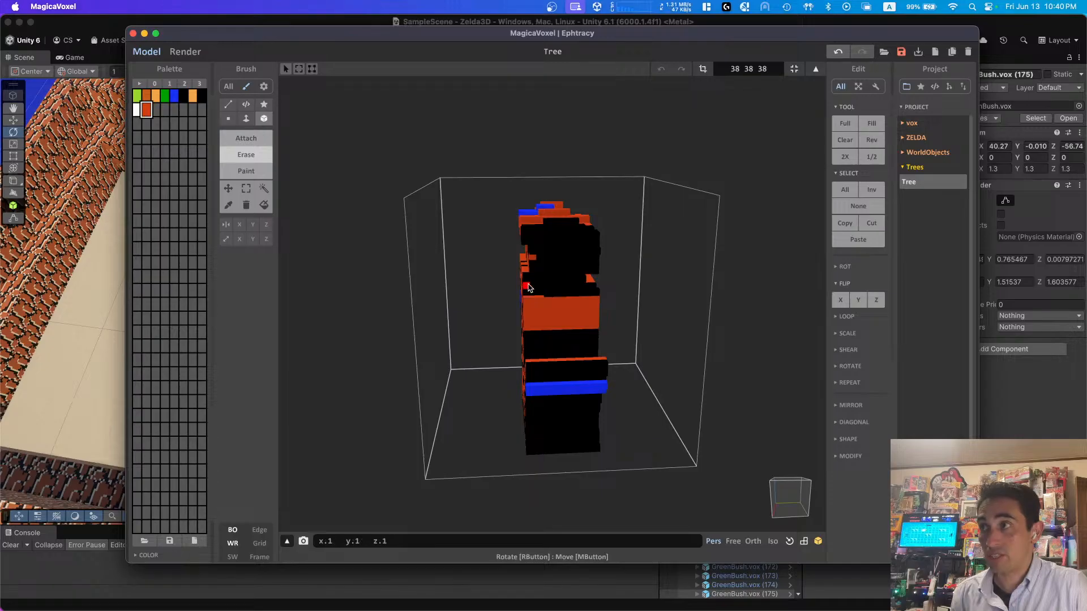
right_click_drag(533, 300, 564, 298)
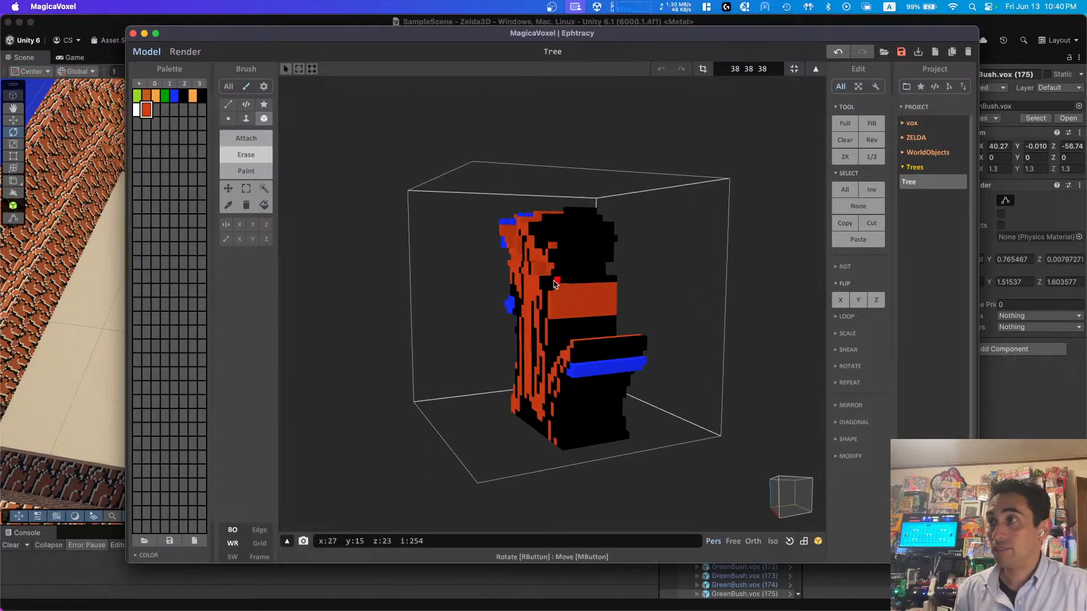
left_click_drag(609, 288, 604, 285)
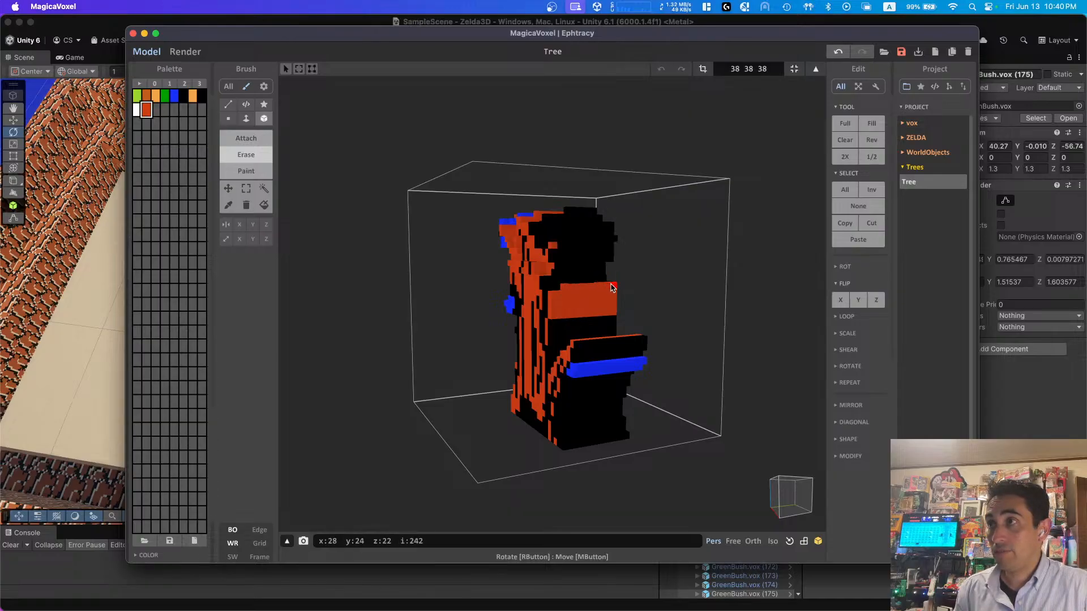
right_click_drag(610, 295, 594, 299)
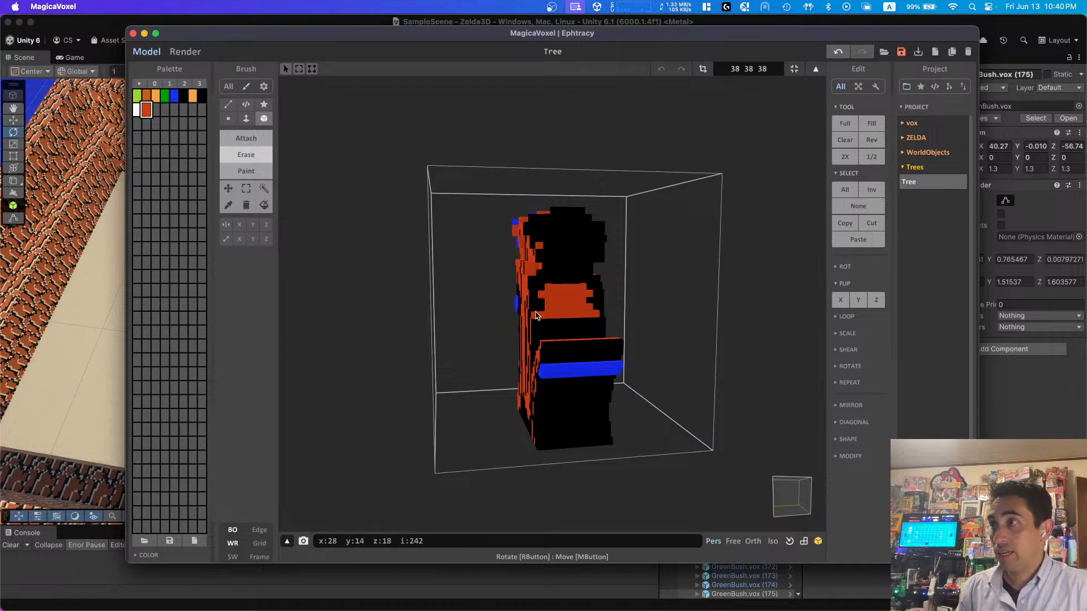
right_click_drag(535, 319, 560, 326)
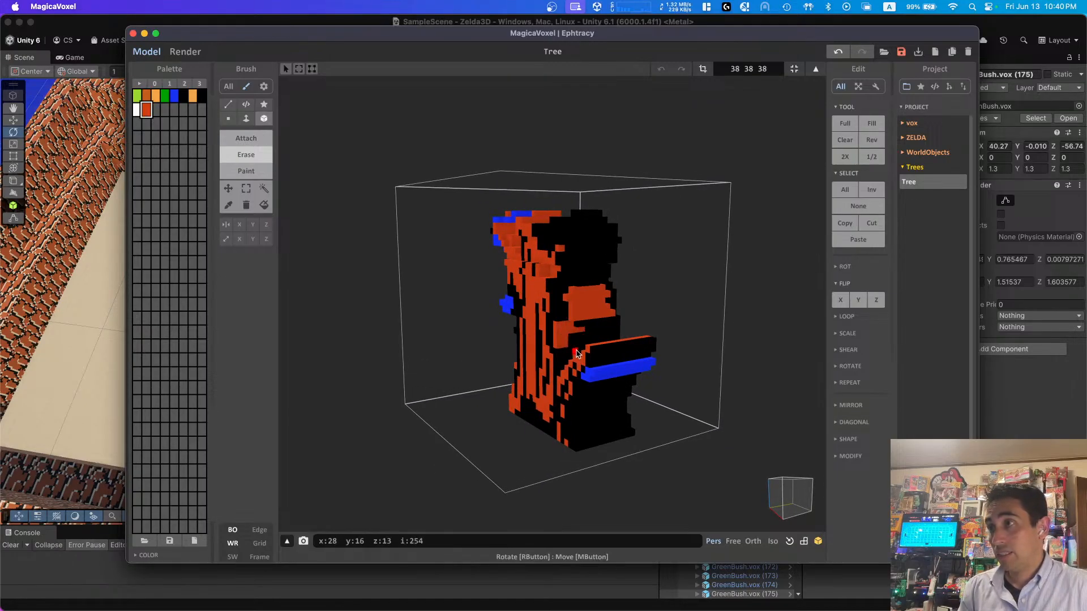
Step: Erase edge voxels from both sides of the small branch, its blue leaf cluster and the bark below it
right_click_drag(564, 348, 558, 384)
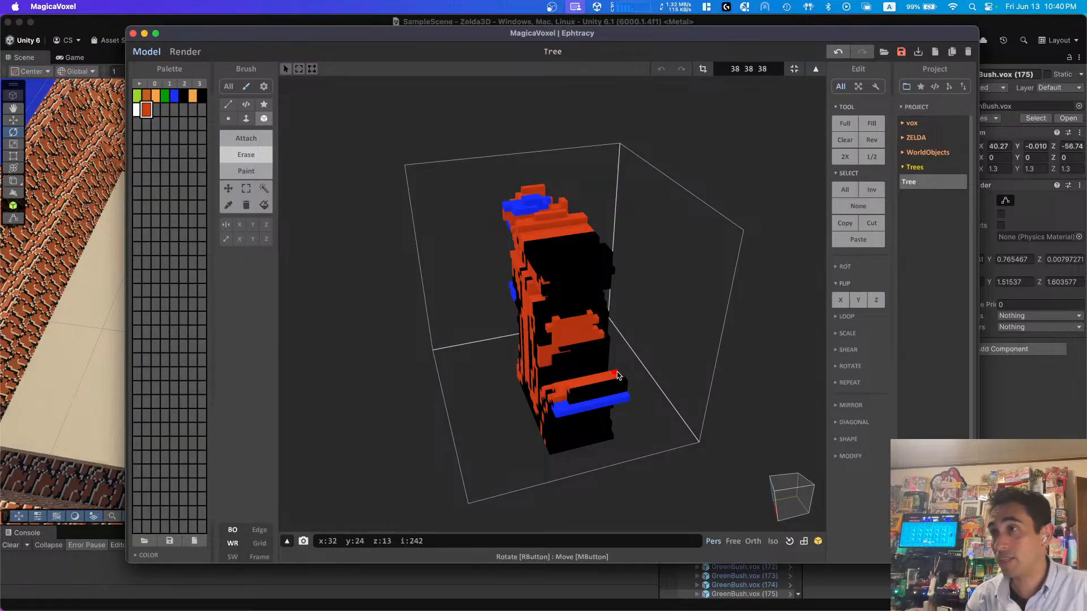
right_click_drag(615, 384, 571, 398)
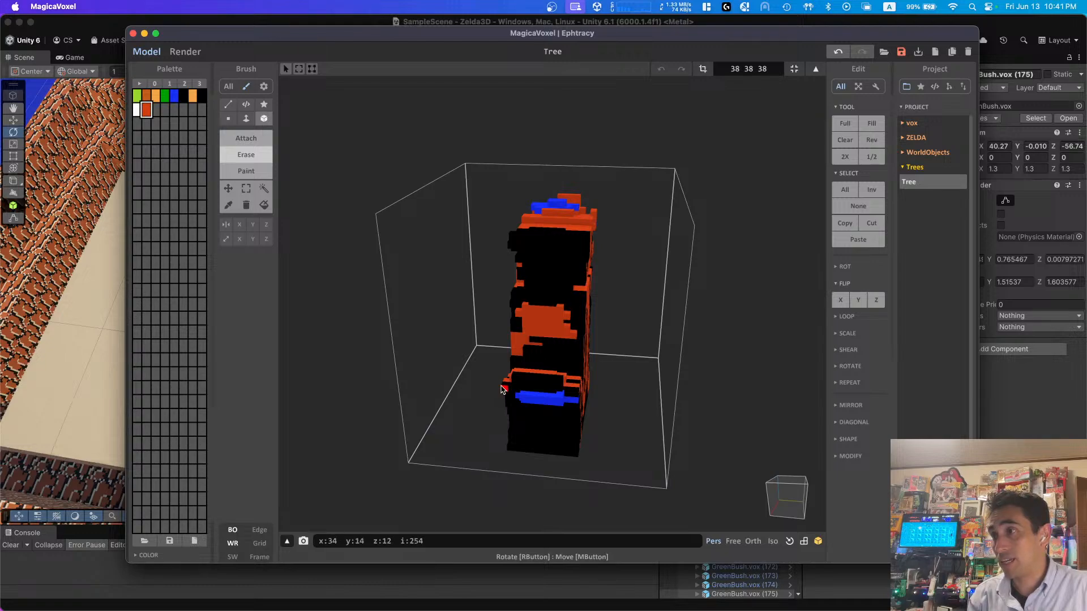
left_click(510, 389)
key("super+z")
right_click_drag(508, 386, 547, 388)
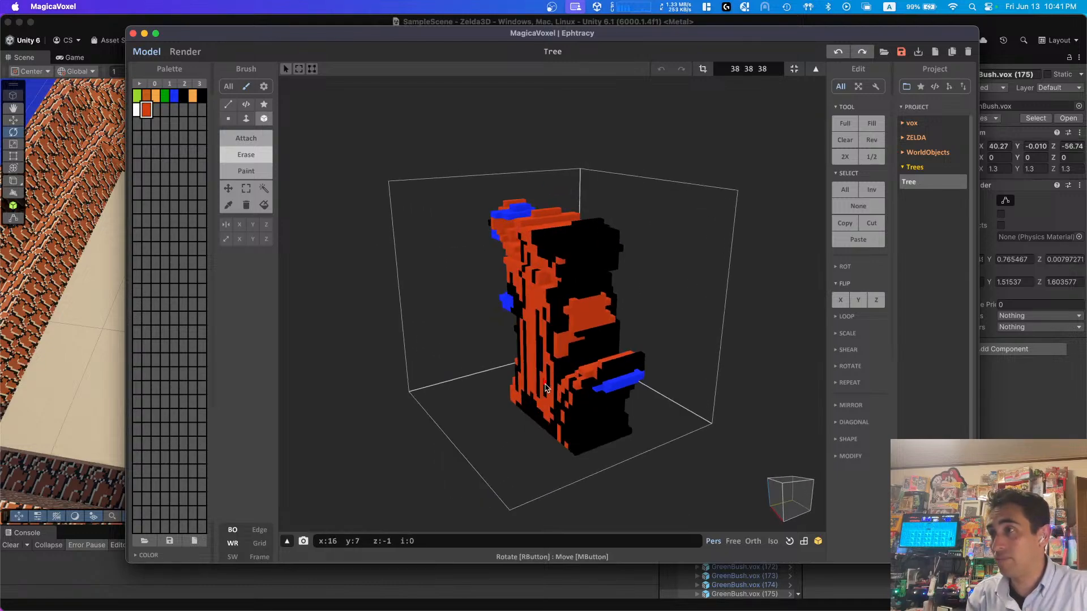
left_click(587, 387)
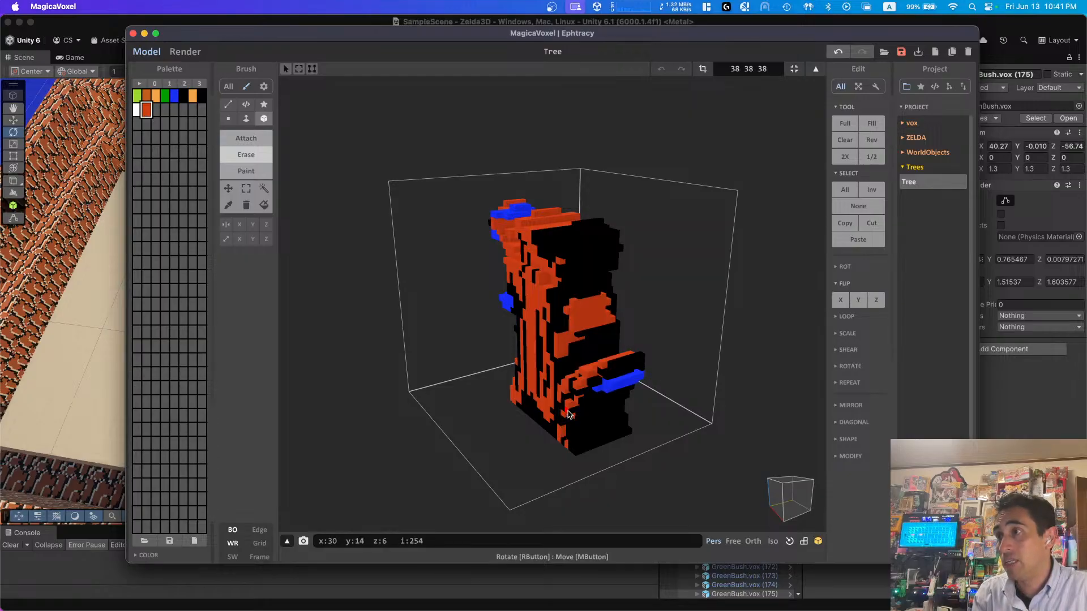
Step: Erase edge voxels from the trunk on the large-branch side, and undo the stray cut across the tree's face
right_click_drag(566, 406, 730, 374)
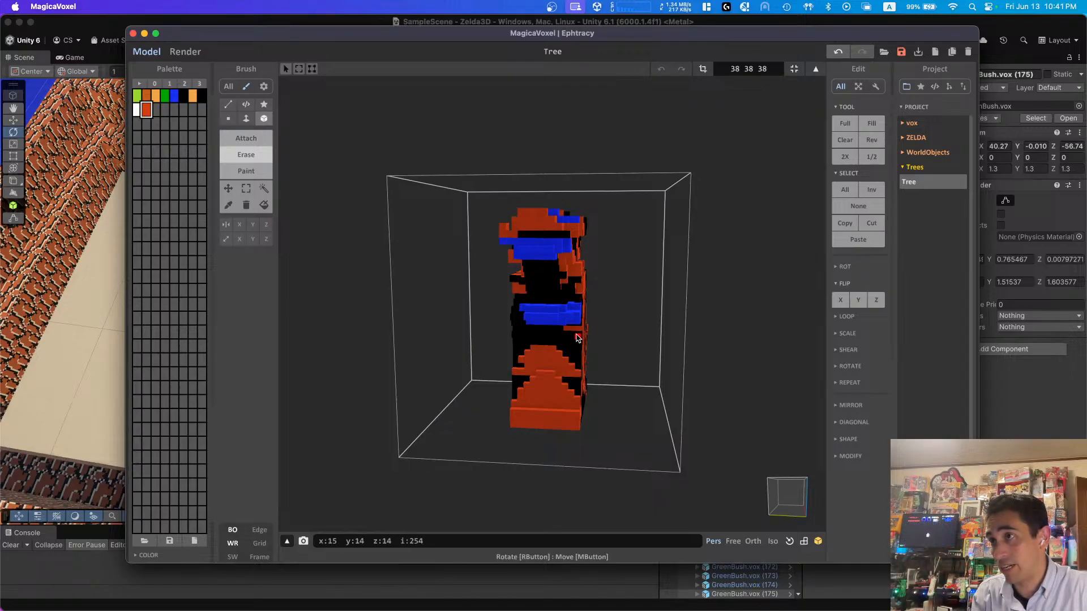
right_click_drag(593, 335, 539, 304)
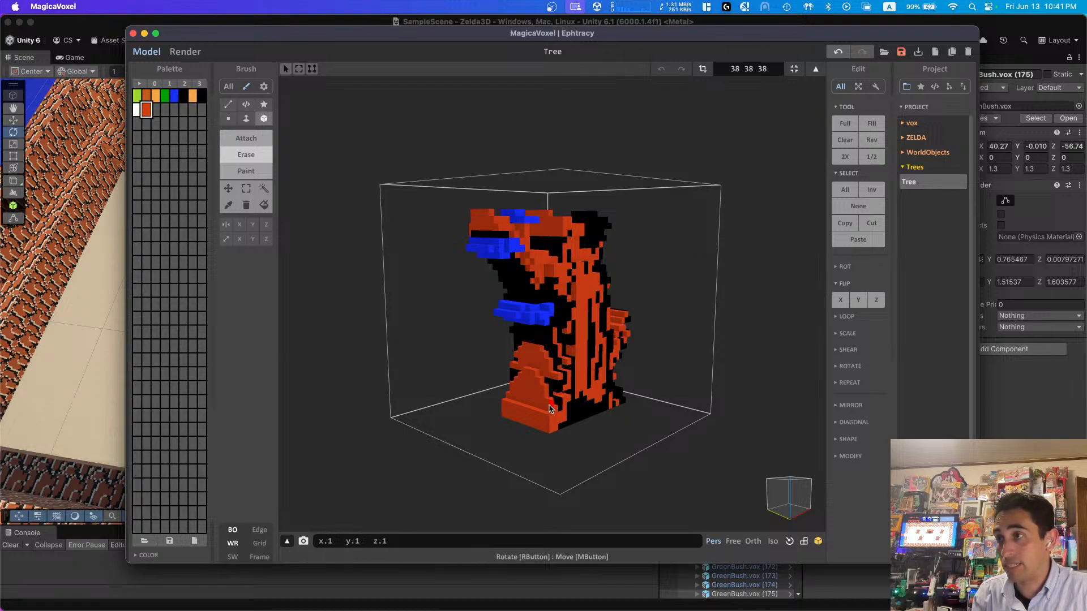
left_click_drag(541, 331, 647, 339)
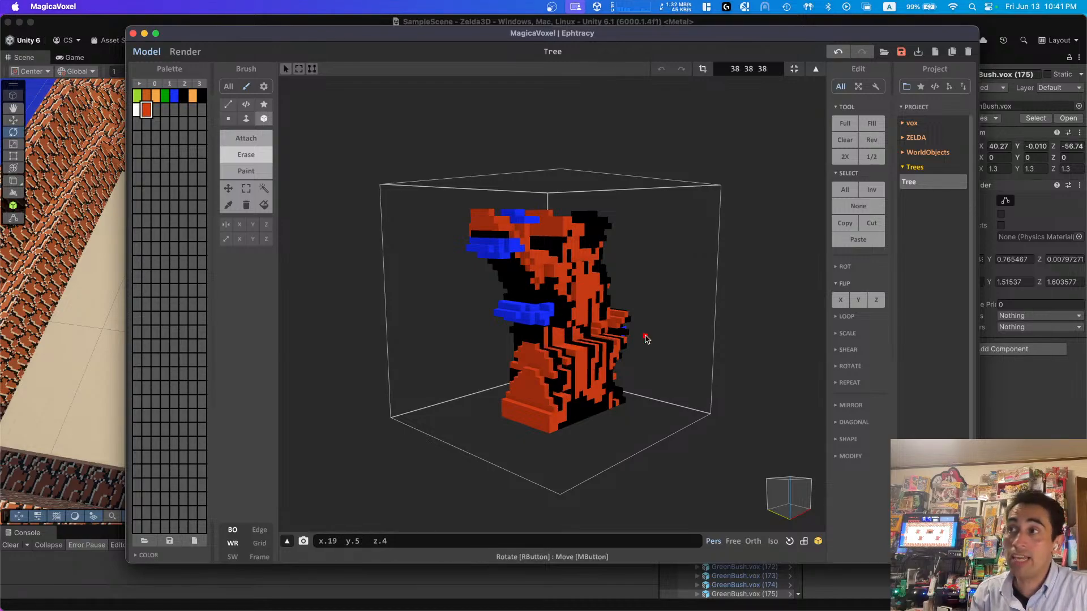
key("super+z")
key("super+space")
Step: Erase voxels along the opposite trunk edge, from beneath the large branch to the area below the lower blue leaf cluster
right_click_drag(519, 327, 547, 289)
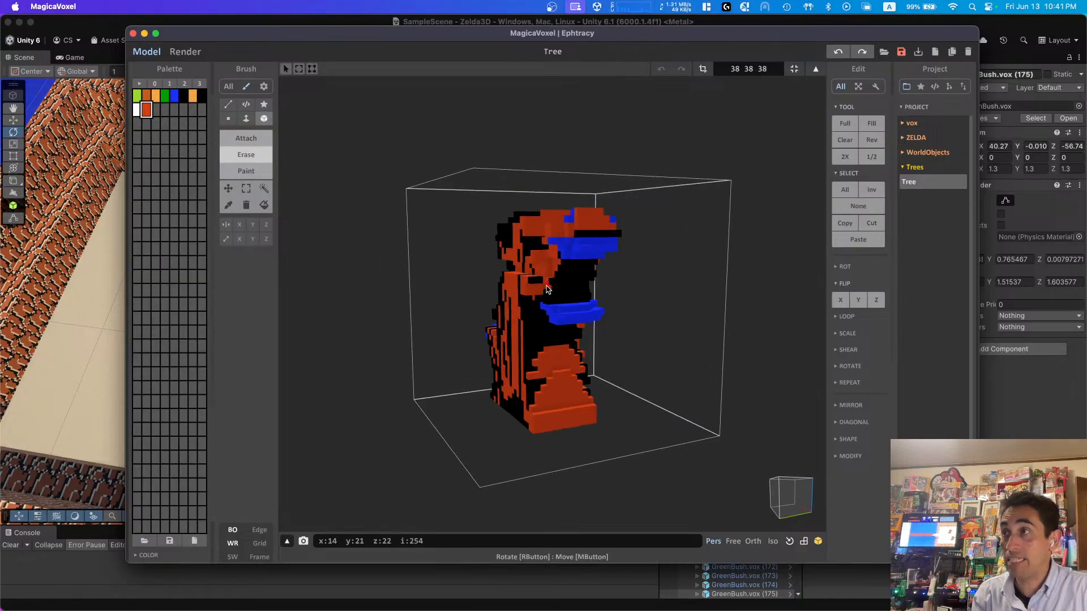
left_click(537, 281)
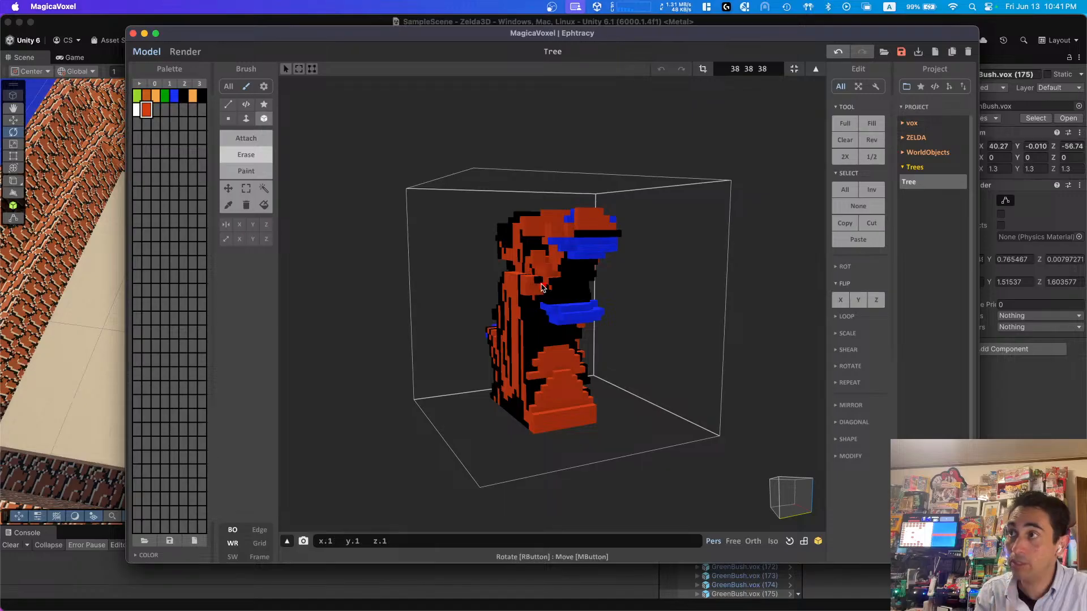
right_click_drag(541, 287, 522, 283)
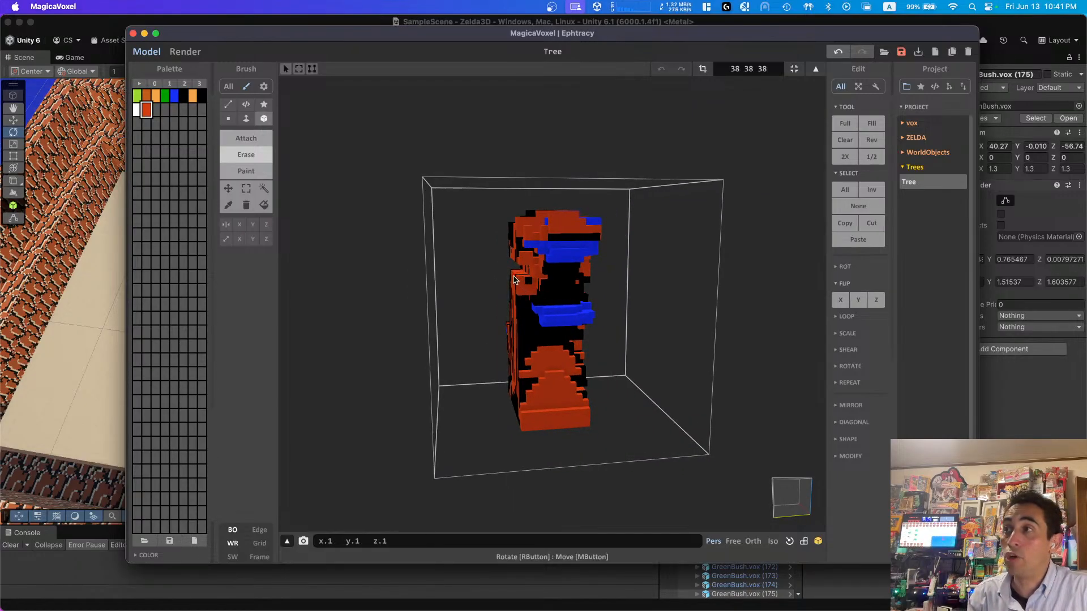
right_click_drag(520, 299, 521, 309)
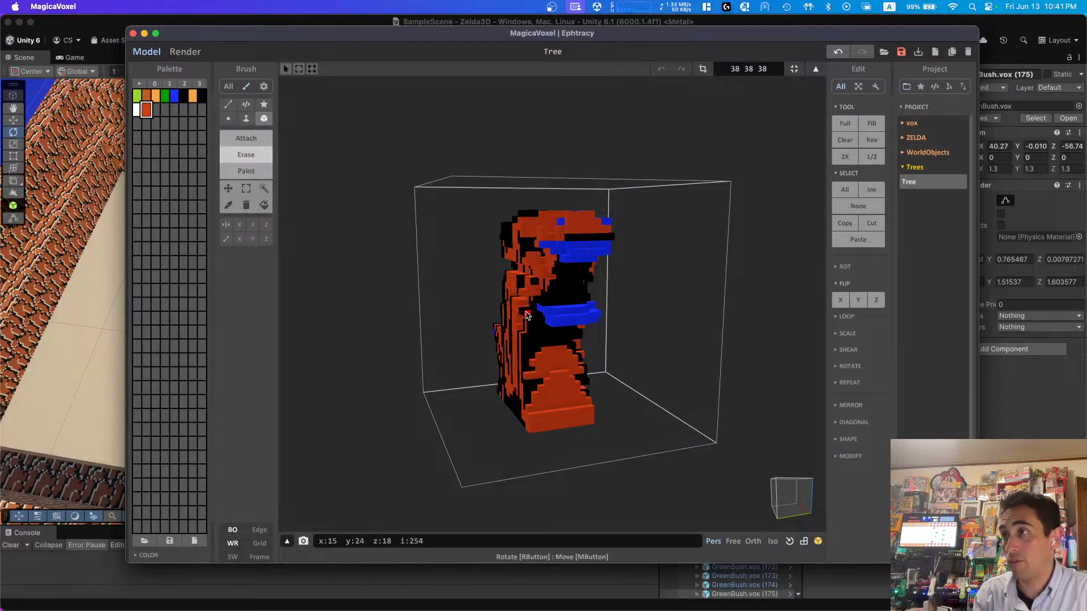
left_click_drag(539, 338, 540, 336)
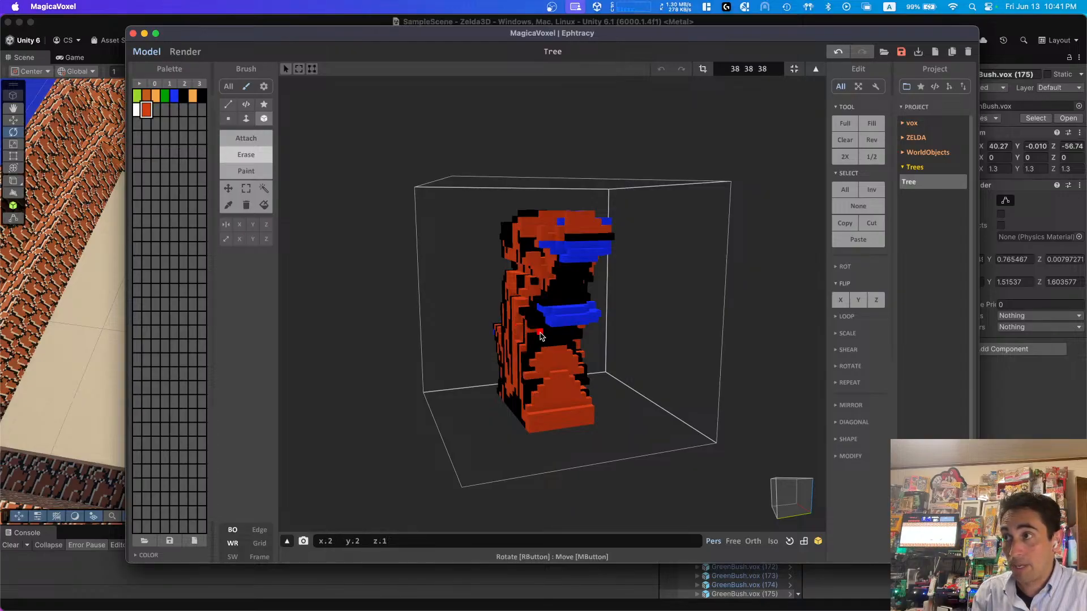
Step: Erase edge voxels around the top rim of the trunk, including both sides of its orange upper surface
right_click_drag(534, 343, 600, 259)
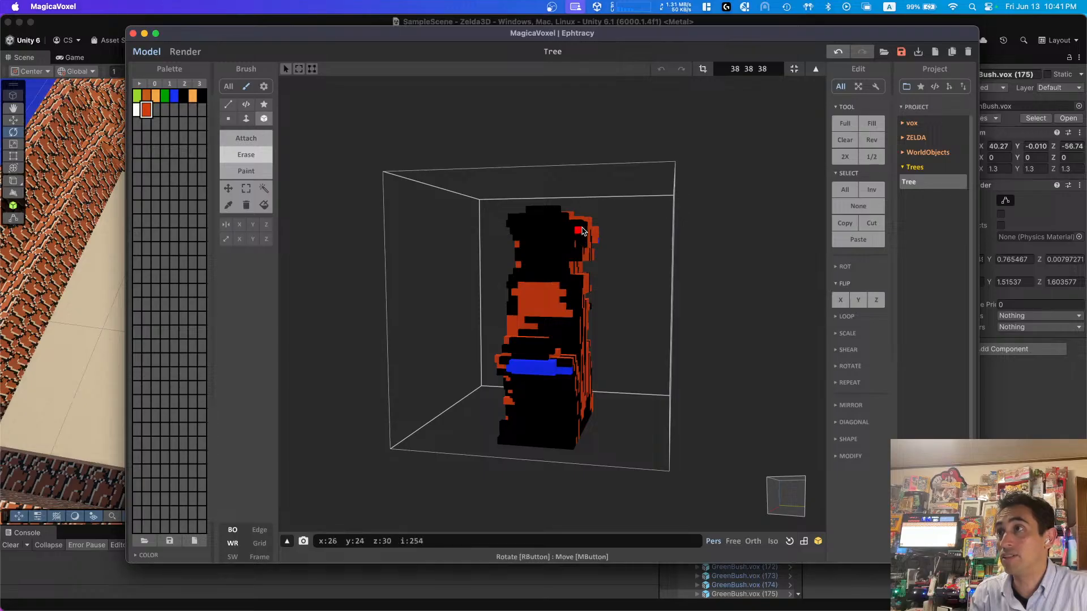
right_click_drag(582, 231, 418, 317)
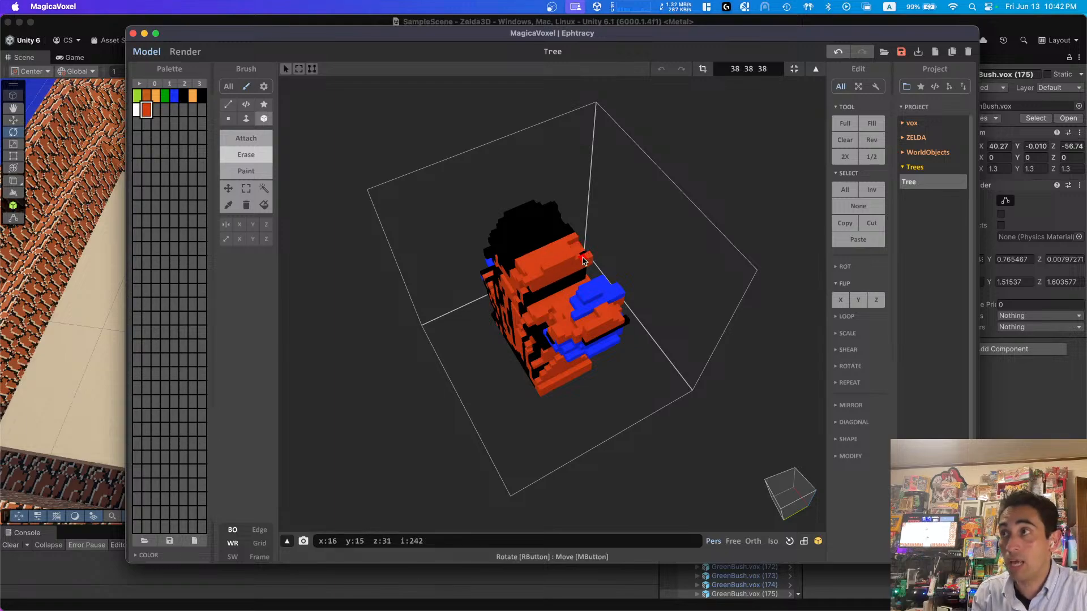
right_click_drag(580, 258, 546, 265)
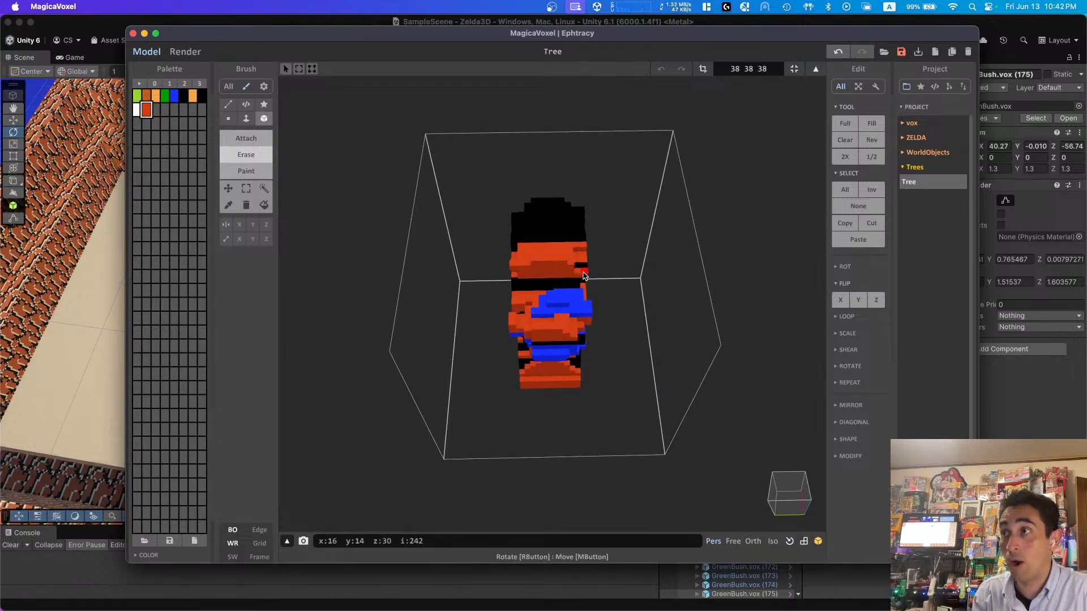
right_click_drag(518, 270, 566, 249)
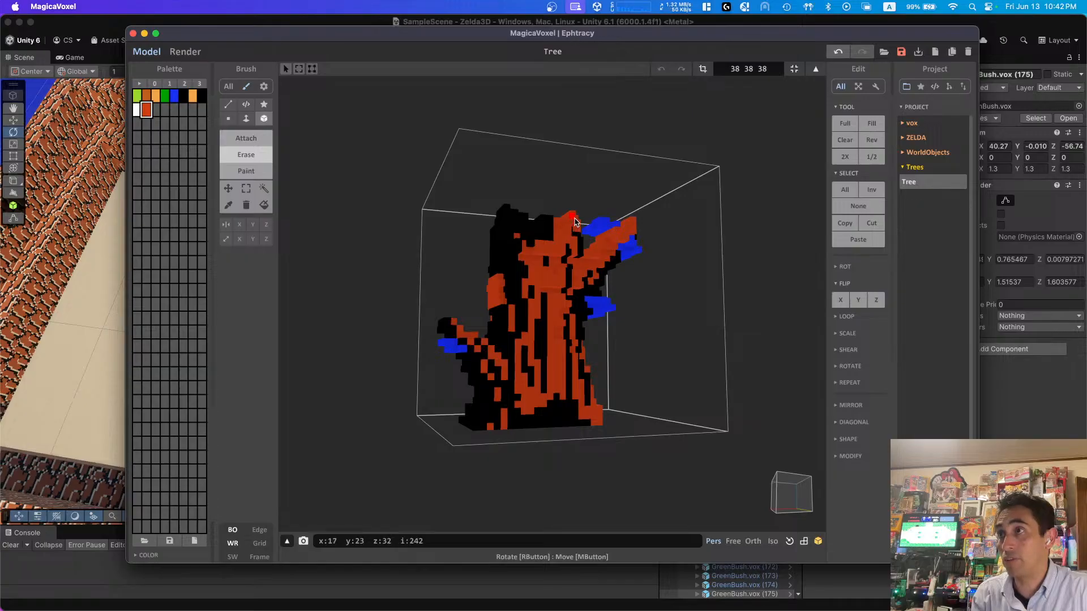
Step: Erase scattered corner voxels down the lower trunk and around the base of the small branch on both faces
right_click_drag(543, 348, 525, 339)
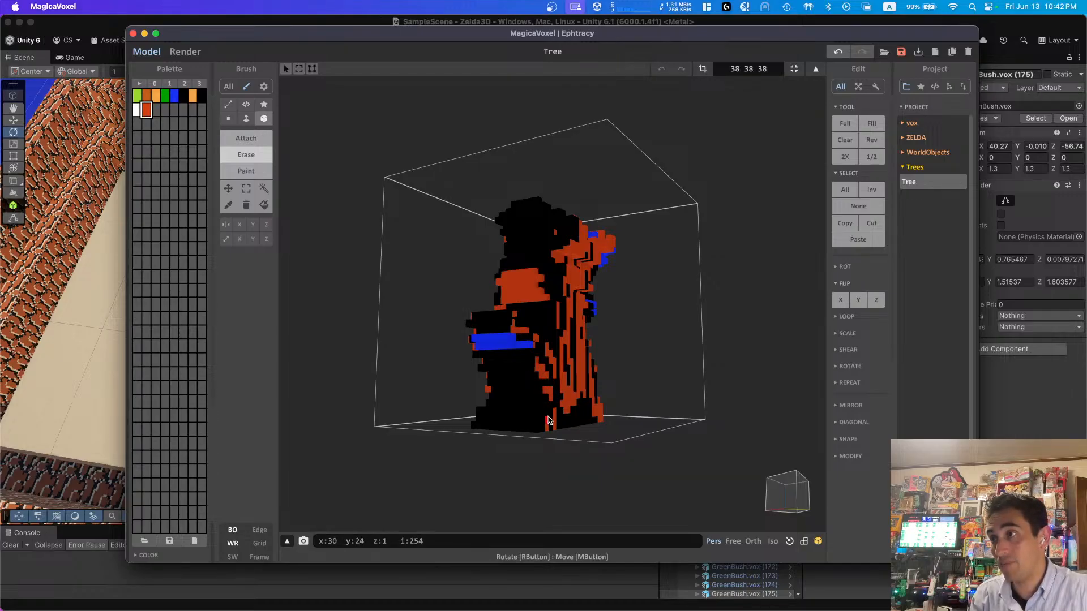
right_click_drag(518, 400, 552, 388)
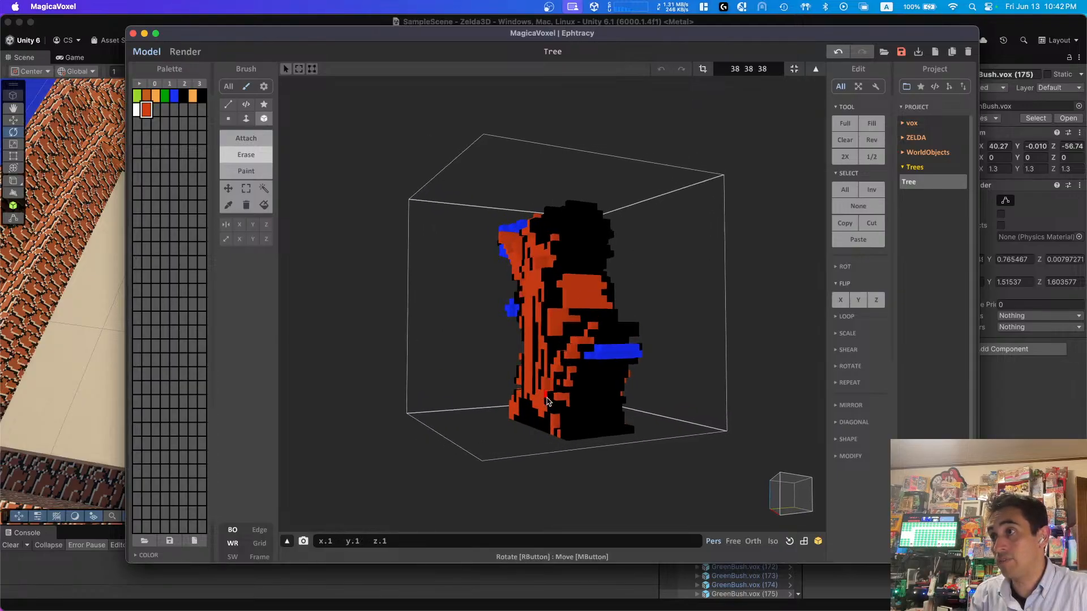
right_click_drag(548, 336, 667, 341)
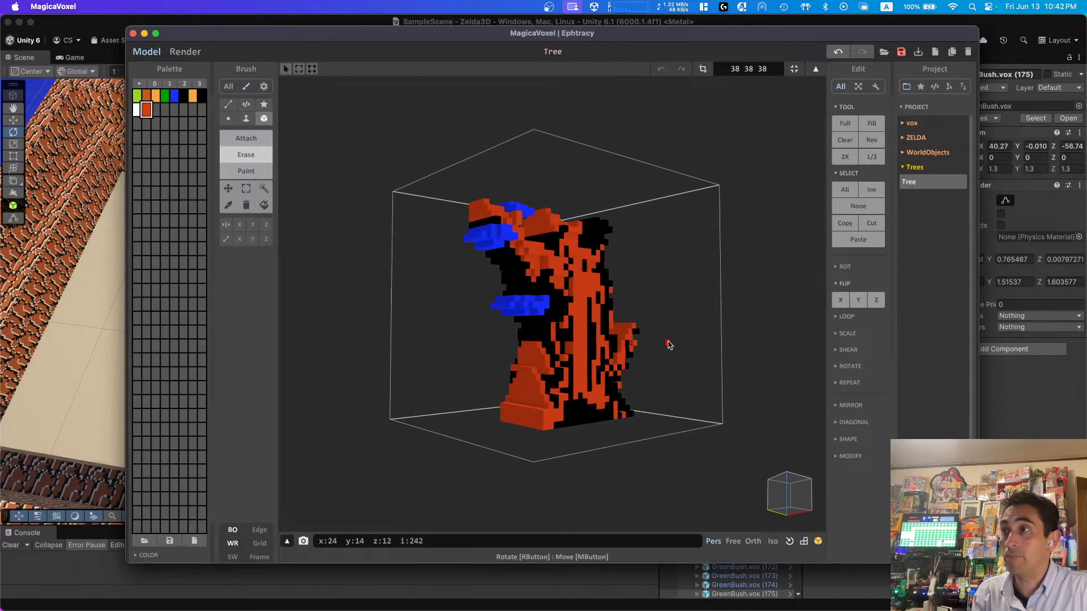
right_click_drag(561, 374, 493, 380)
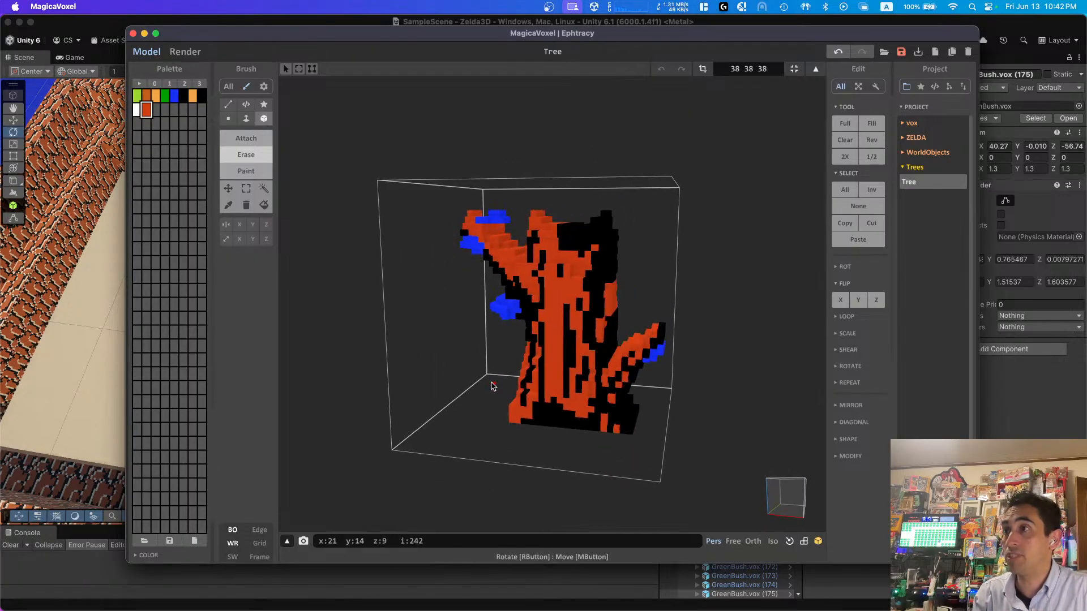
right_click_drag(588, 282, 573, 244)
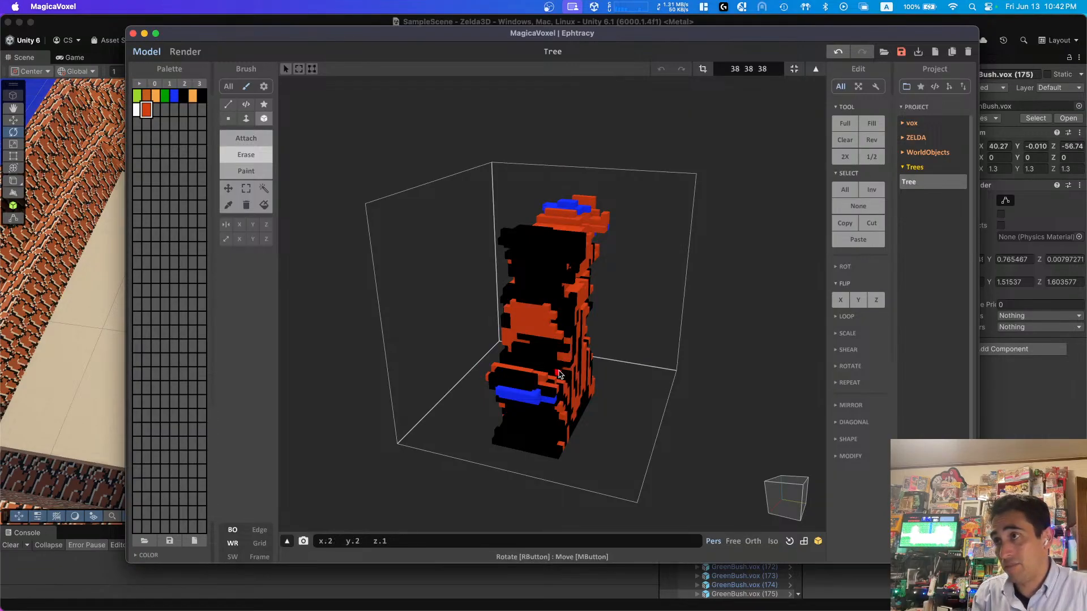
Step: Erase further edge voxels from the root side of the trunk and the lower blue leaf cluster beneath the large branch
right_click_drag(569, 380, 405, 378)
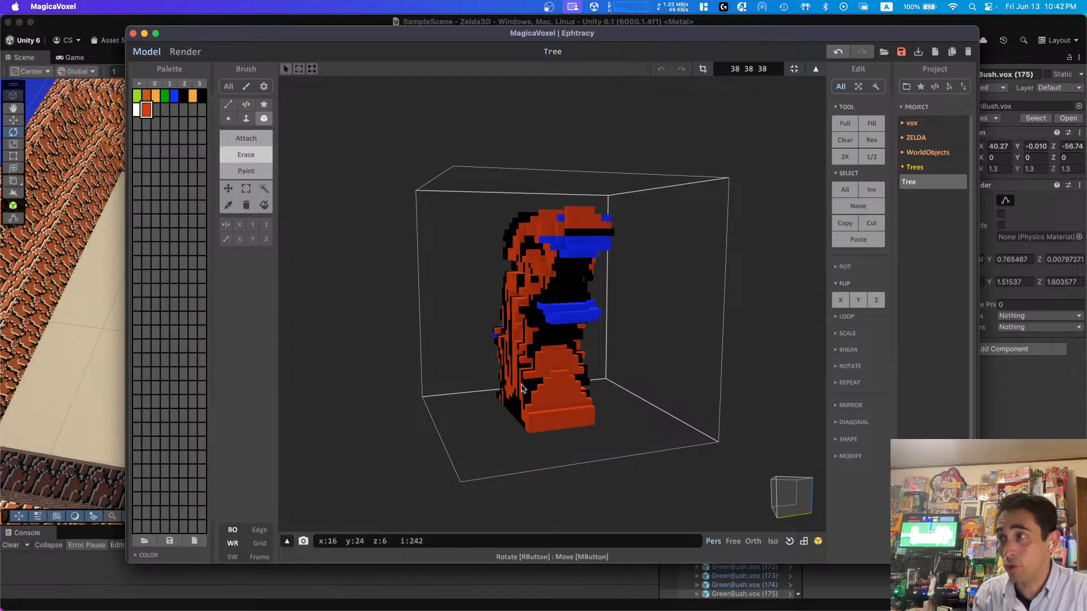
right_click_drag(517, 408, 536, 324)
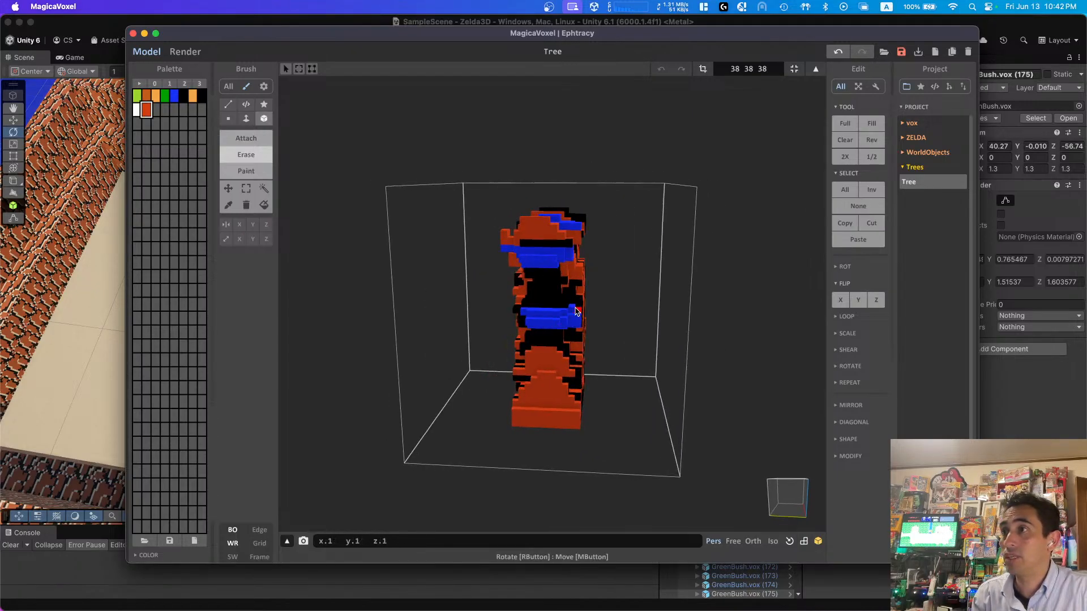
right_click_drag(578, 321, 429, 328)
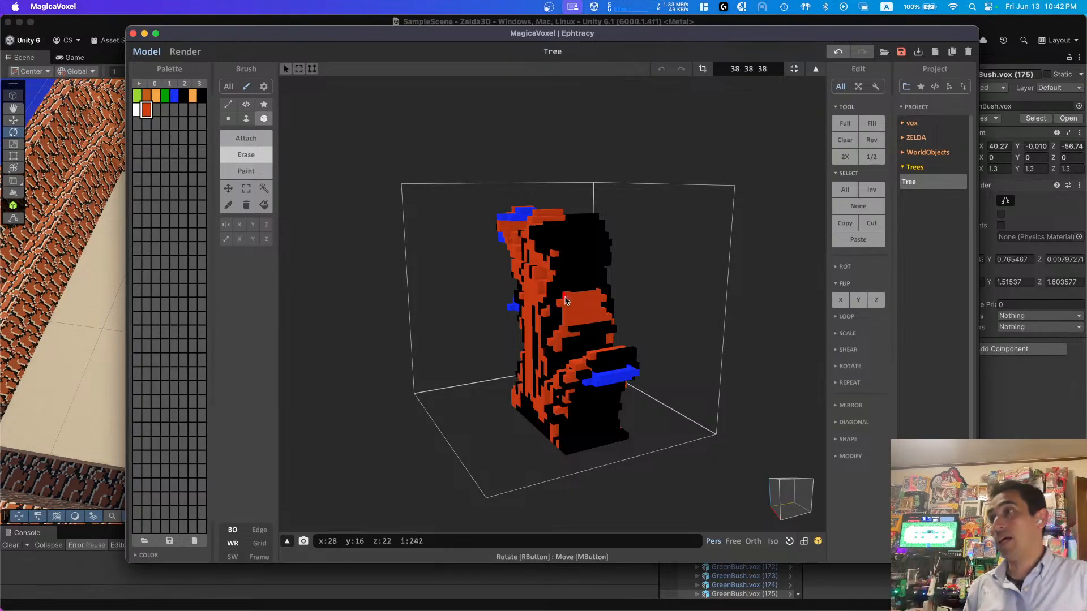
right_click_drag(548, 301, 439, 367)
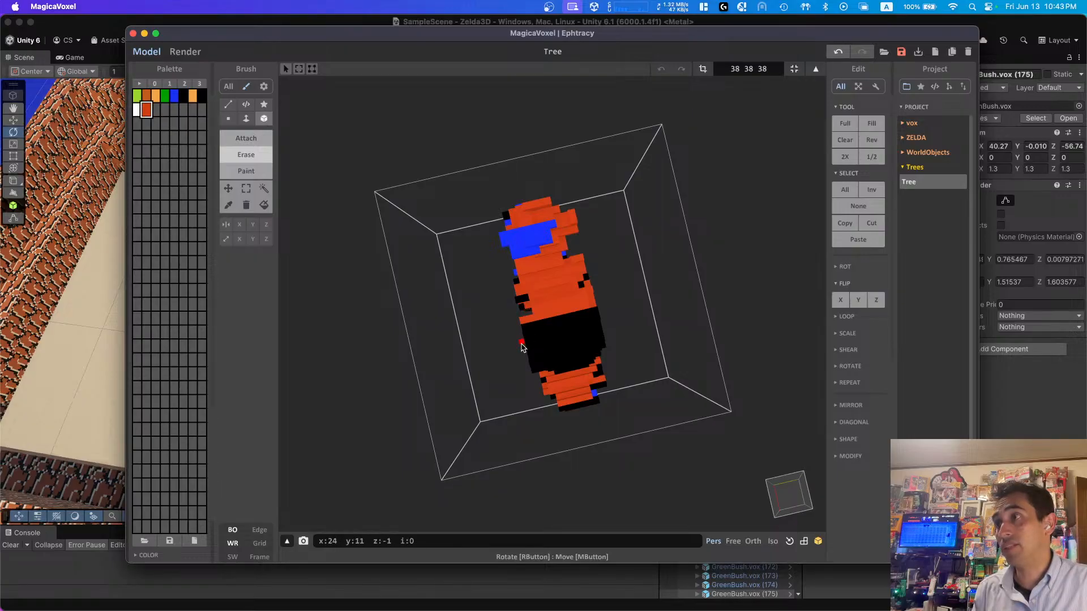
Step: Erase corner voxels around the blue leaf clusters and the underside of the large branch
right_click_drag(531, 357, 562, 309)
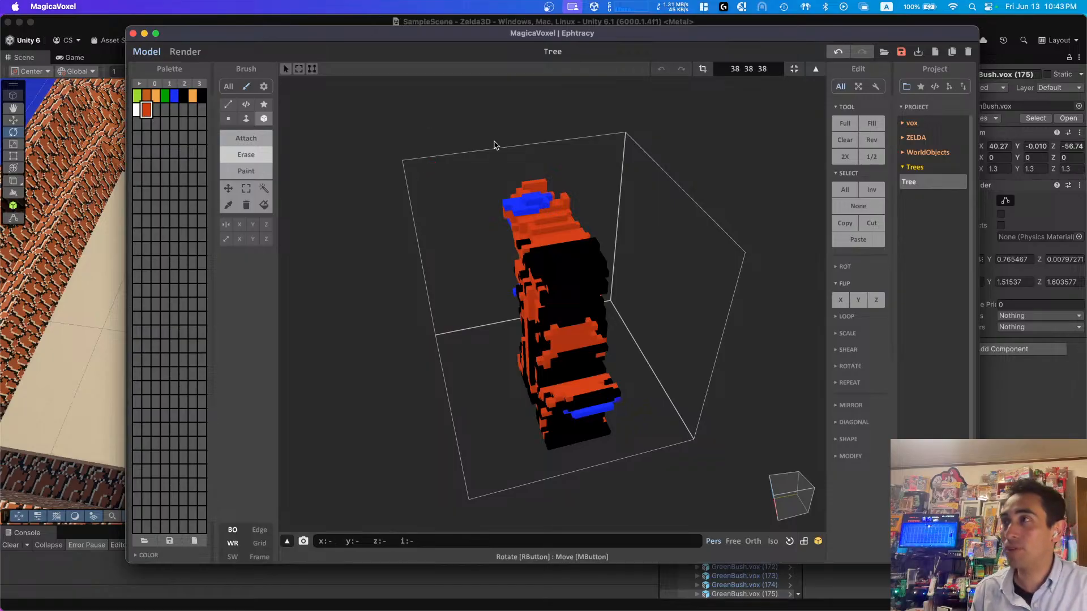
right_click_drag(494, 144, 337, 164)
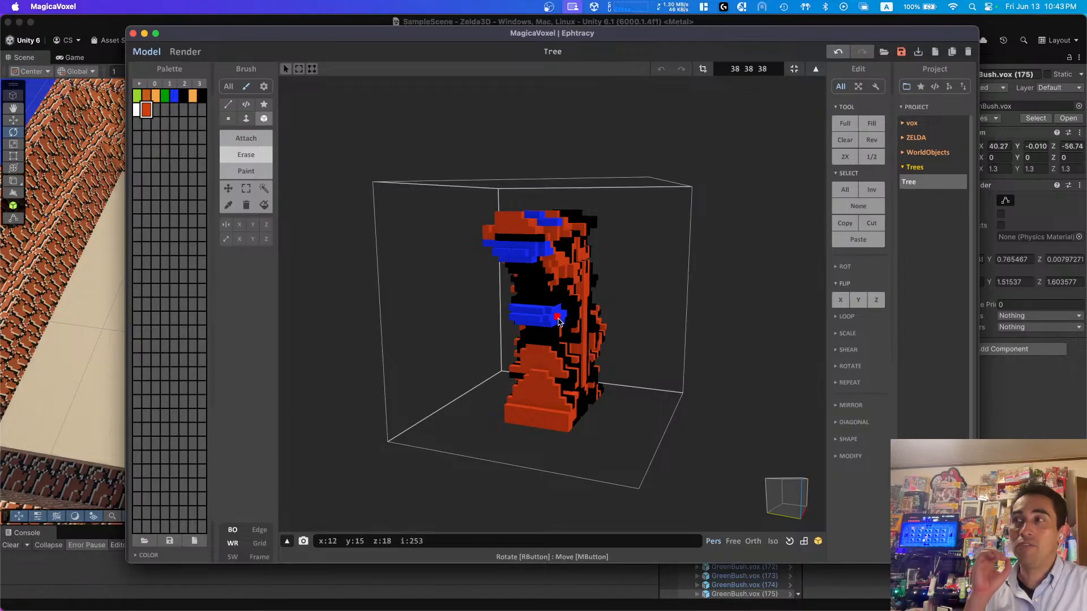
right_click_drag(529, 285, 547, 286)
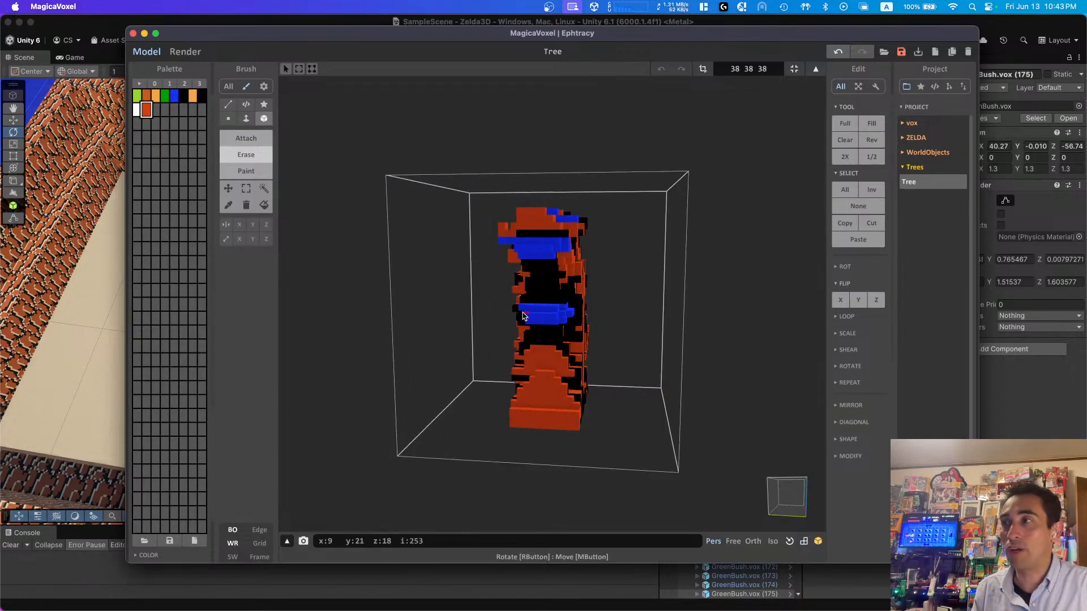
right_click_drag(526, 309, 526, 255)
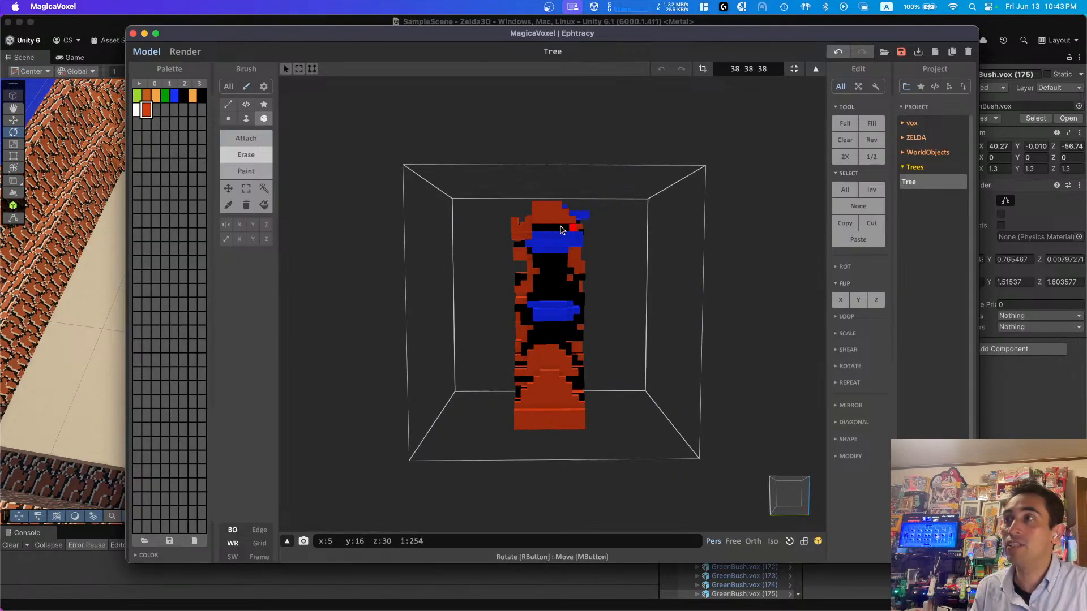
right_click_drag(516, 232, 590, 299)
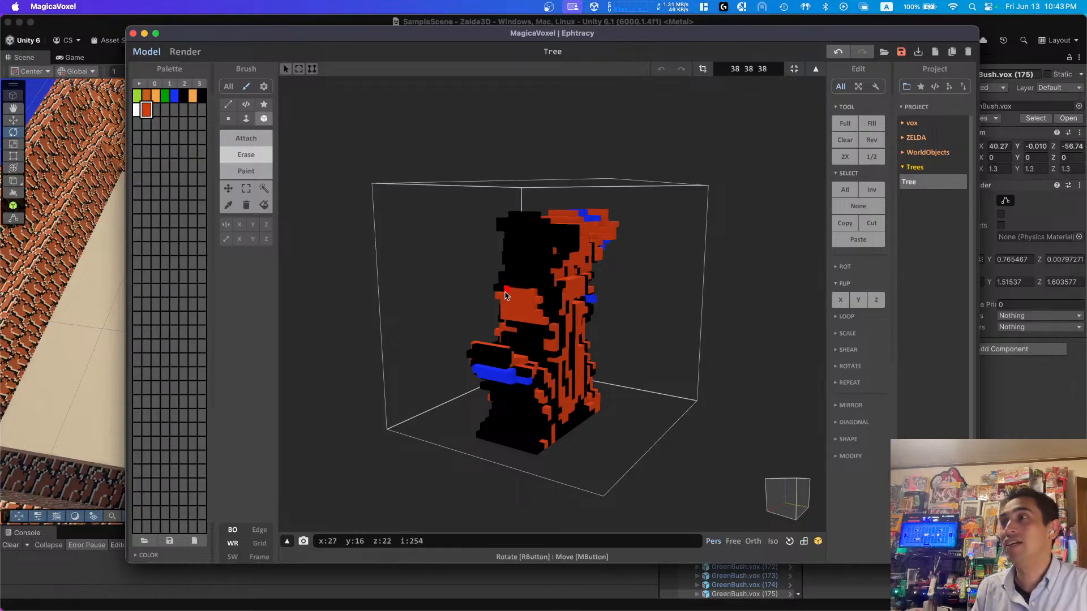
Step: Erase edge voxels around the small branch and its blue leaf cluster, and along the adjoining trunk corners
right_click_drag(510, 314, 523, 376)
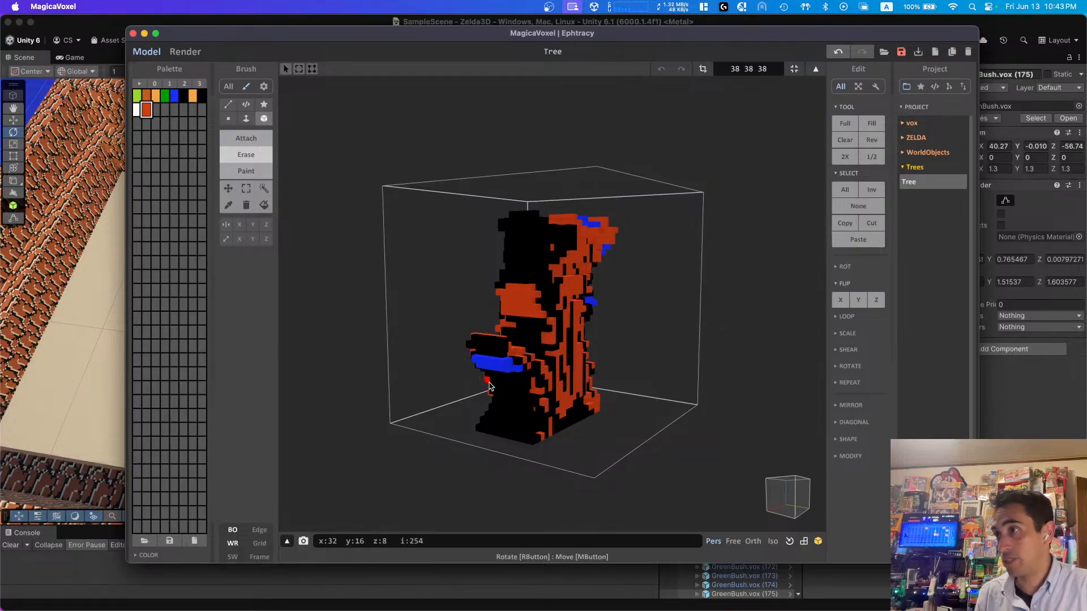
right_click_drag(534, 416, 656, 337)
right_click_drag(717, 348, 579, 294)
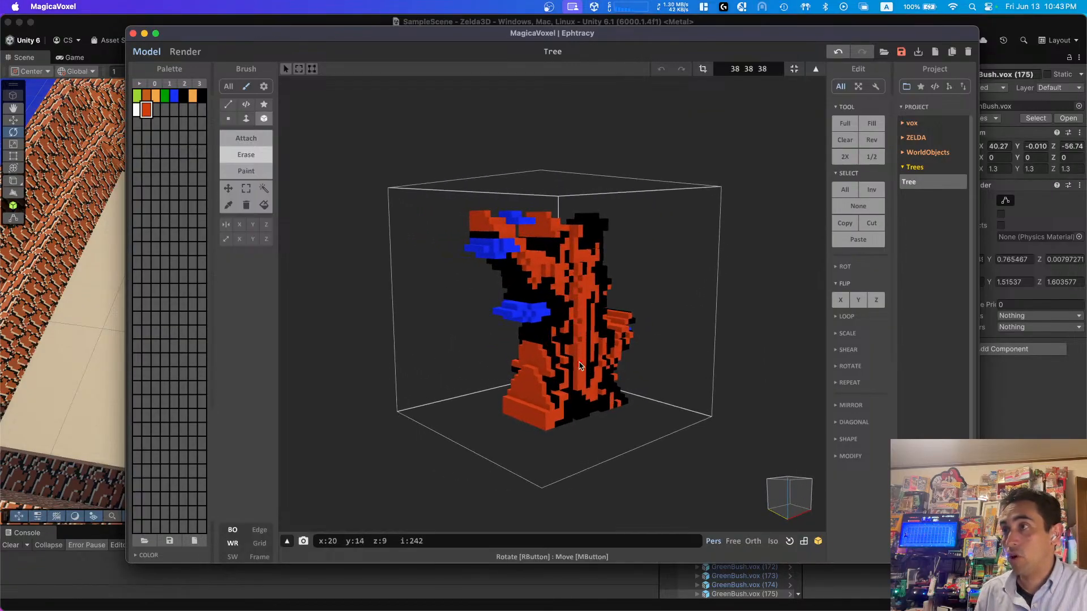
right_click_drag(579, 365, 561, 286)
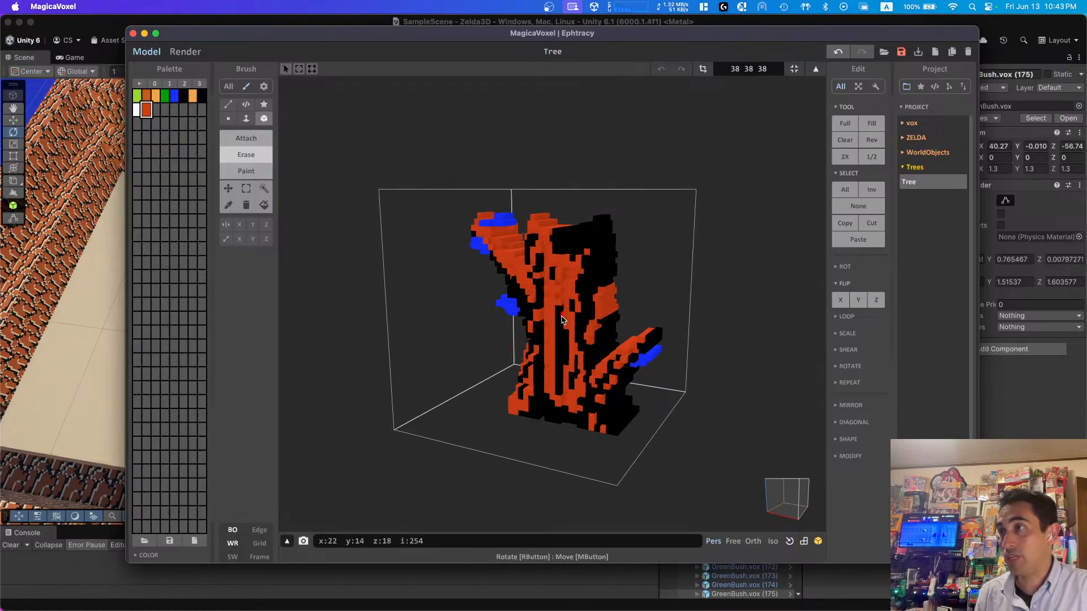
right_click_drag(575, 330, 687, 310)
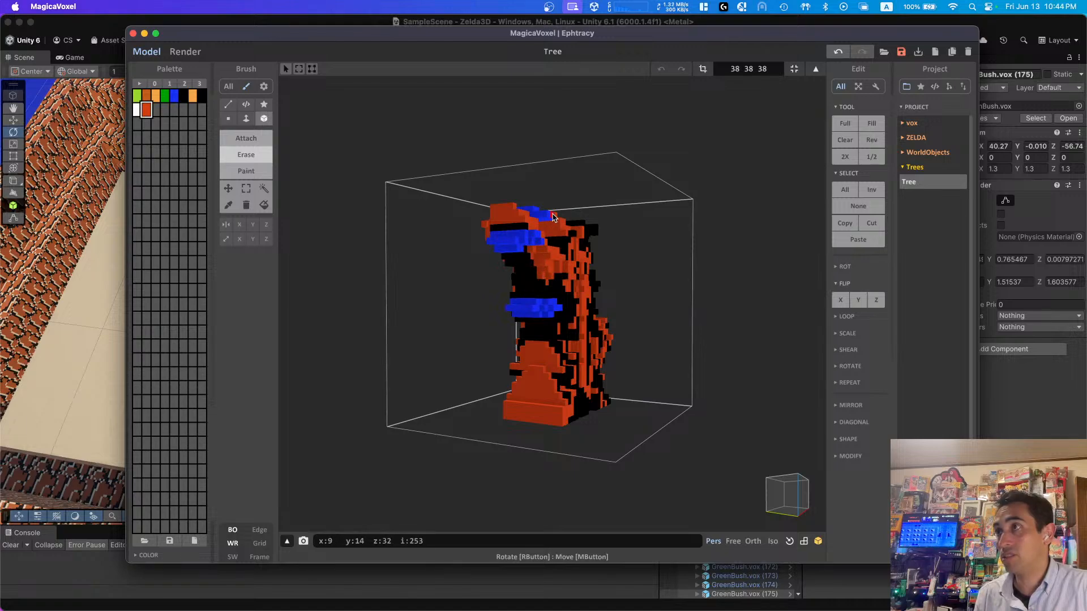
Step: Erase edge voxels from the orange root and the lower trunk corners beneath the large branch on both faces
right_click_drag(563, 230, 573, 359)
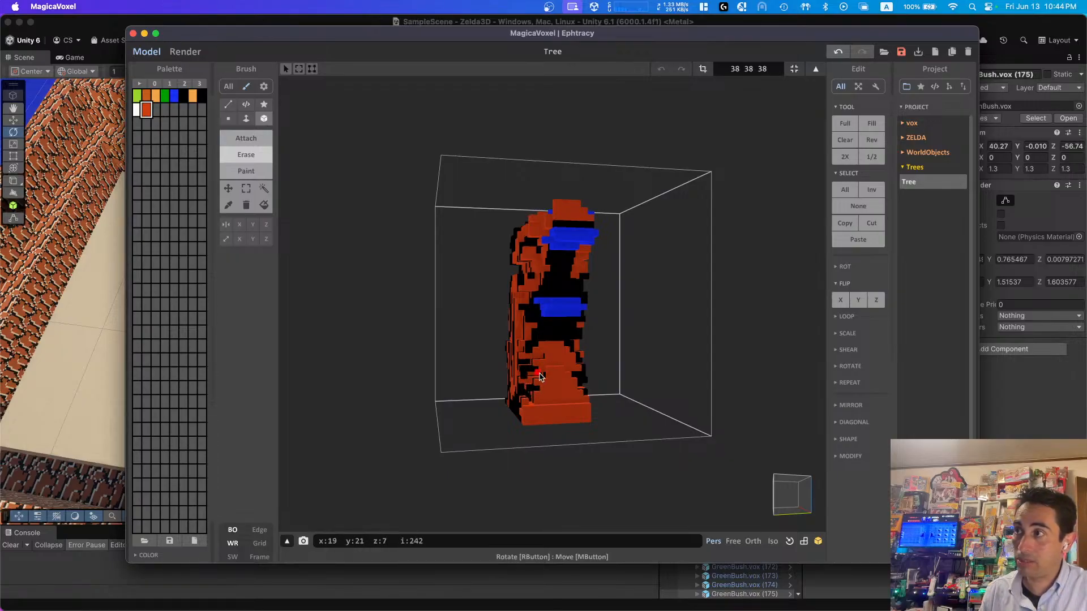
right_click_drag(528, 375, 561, 356)
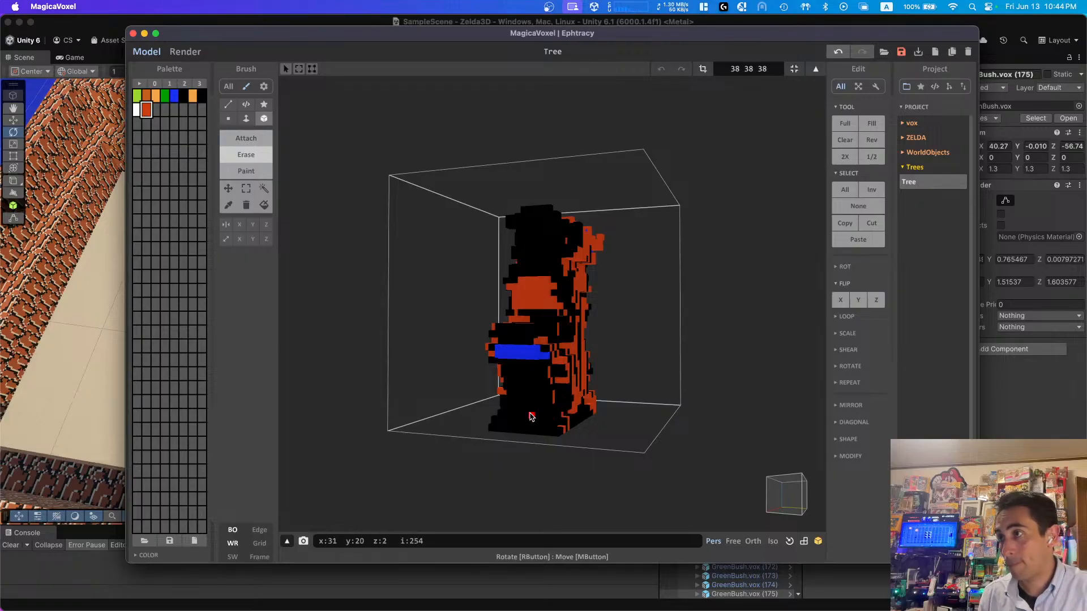
right_click_drag(518, 408, 574, 404)
right_click_drag(660, 402, 567, 405)
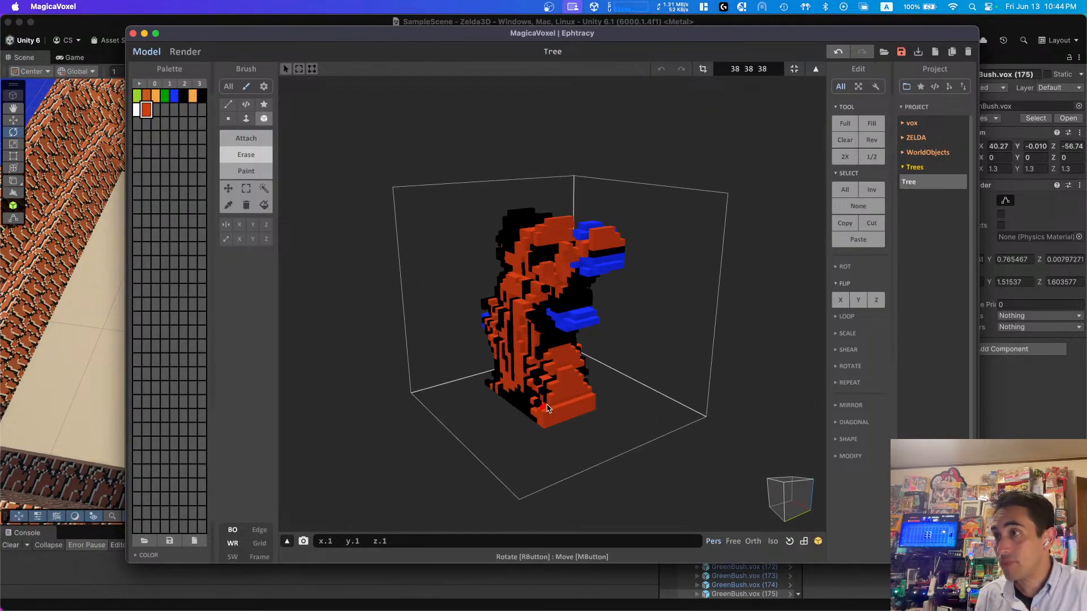
right_click_drag(628, 368, 560, 408)
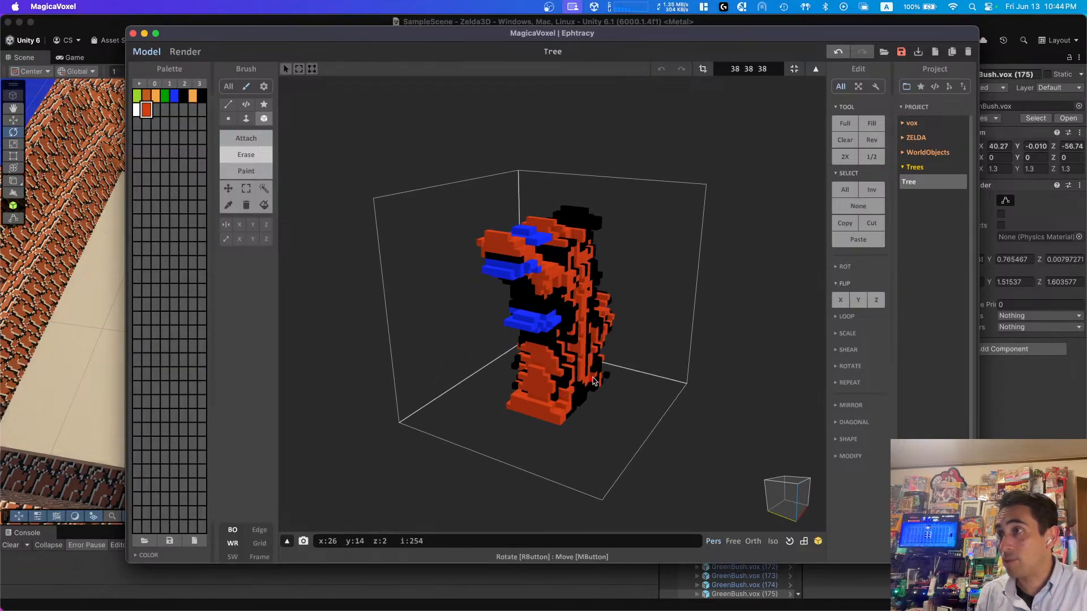
Step: Undo the stray erase at the trunk's foot and erase edge voxels along the black root below the small branch
left_click_drag(593, 381, 549, 380)
key("super+shift+z")
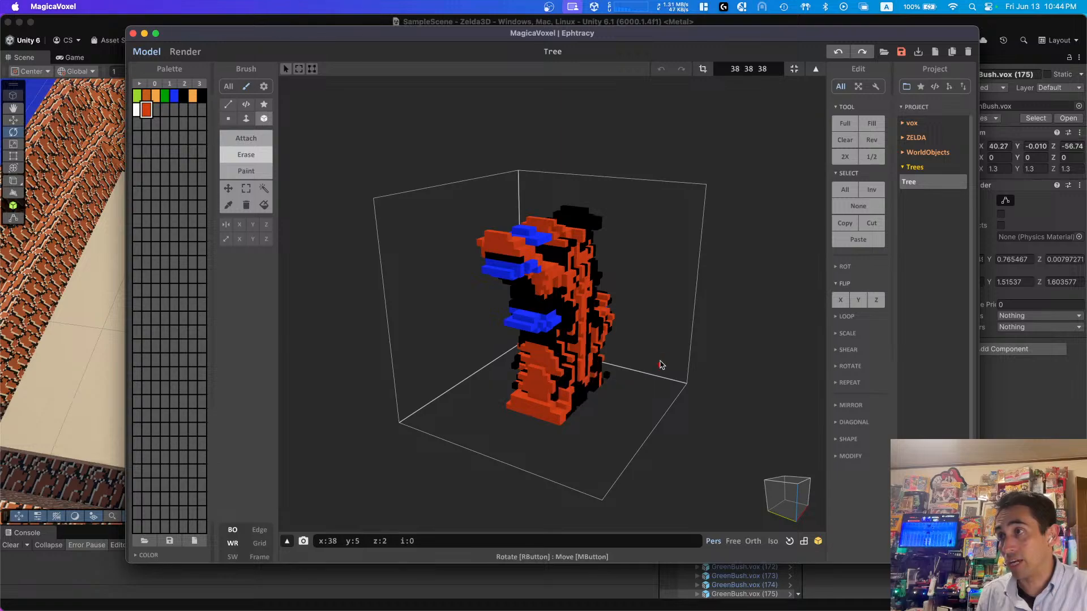
mouse_move(660, 365)
right_mouse_down()
mouse_move(592, 421)
mouse_move(684, 444)
right_mouse_up()
right_click_drag(651, 396, 622, 385)
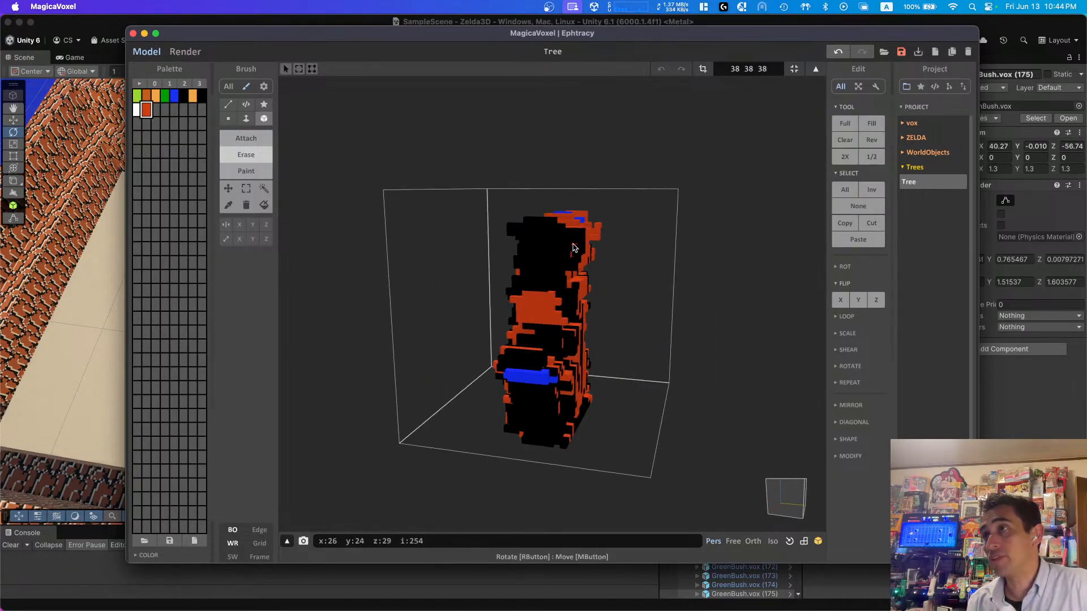
right_click_drag(677, 294, 640, 296)
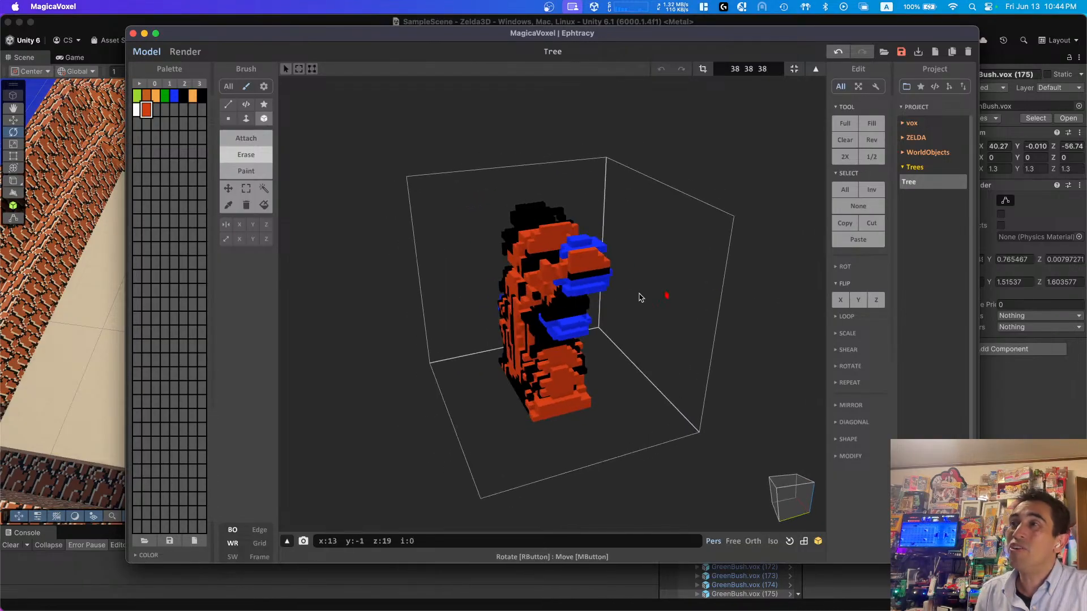
right_click_drag(542, 271, 651, 295)
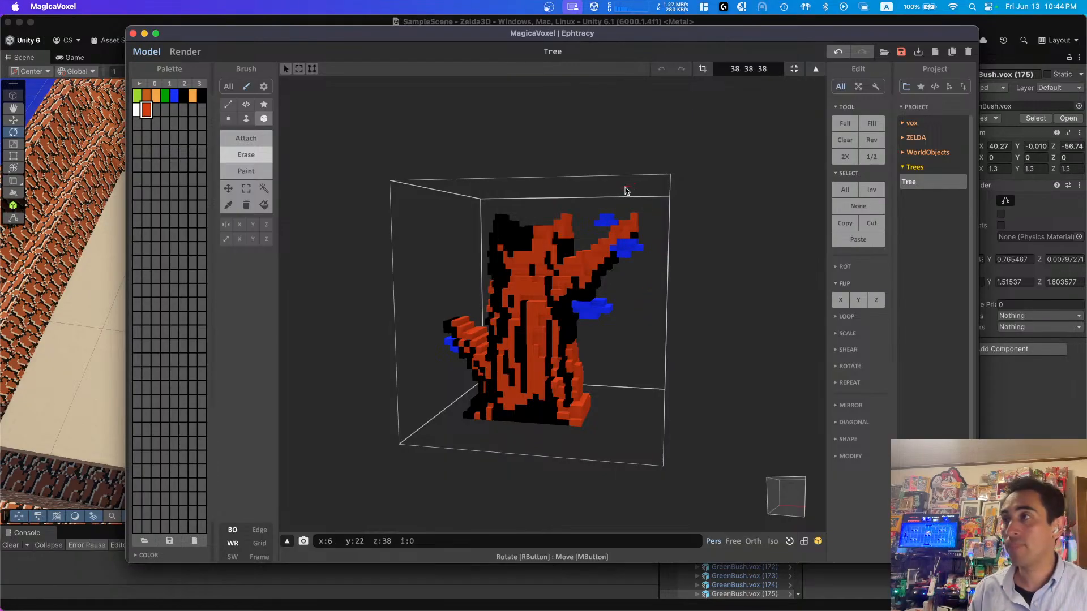
Step: Examine the thickened tree from its front, back and sides to check the irregular edges
right_click_drag(748, 241, 537, 244)
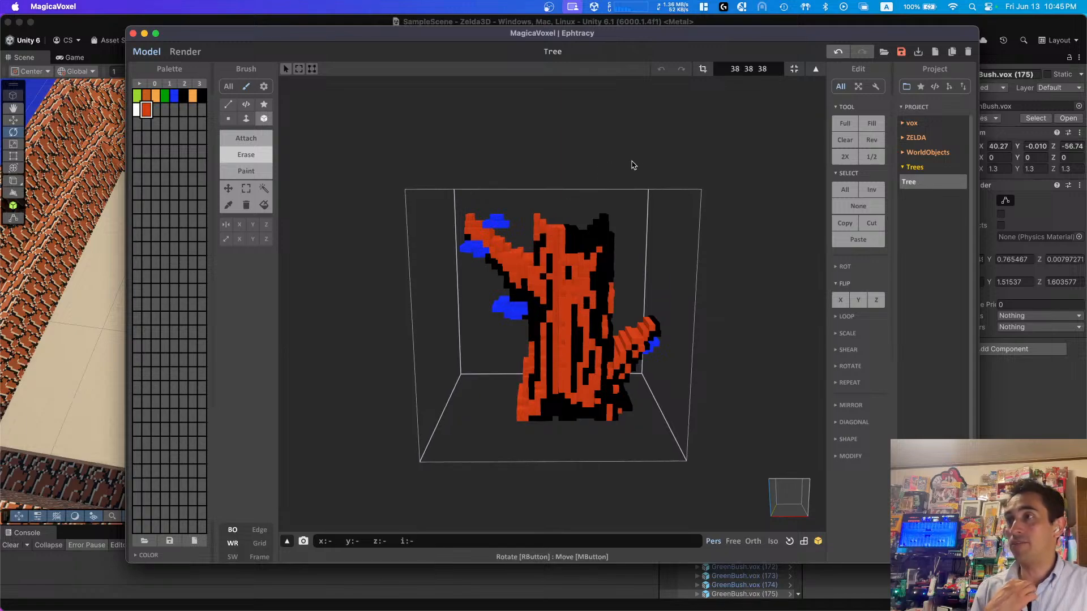
right_click_drag(631, 164, 663, 173)
right_click_drag(681, 245, 628, 252)
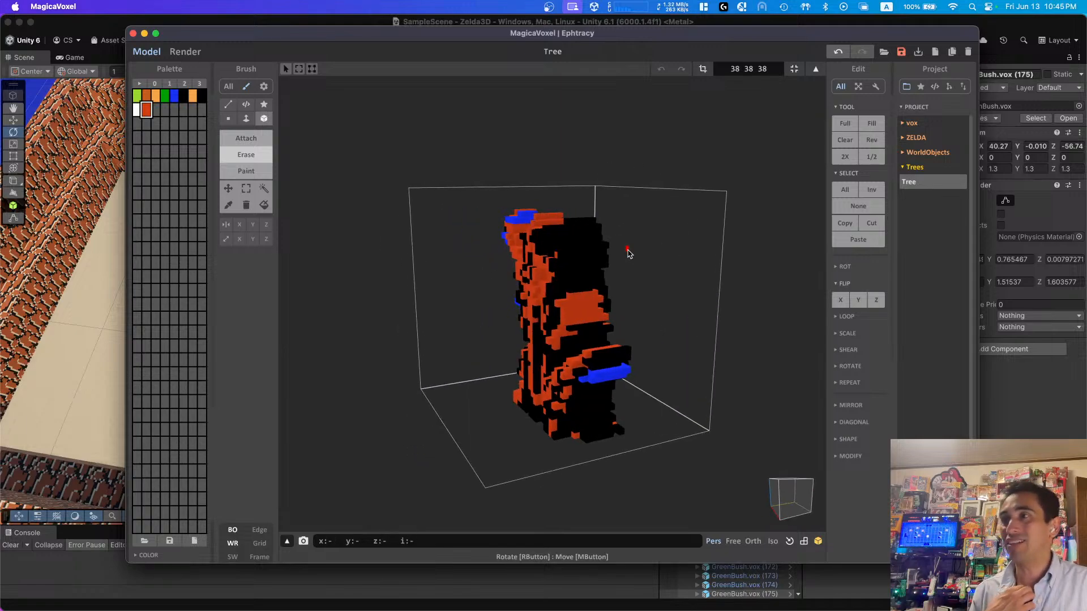
right_click_drag(547, 339, 745, 239)
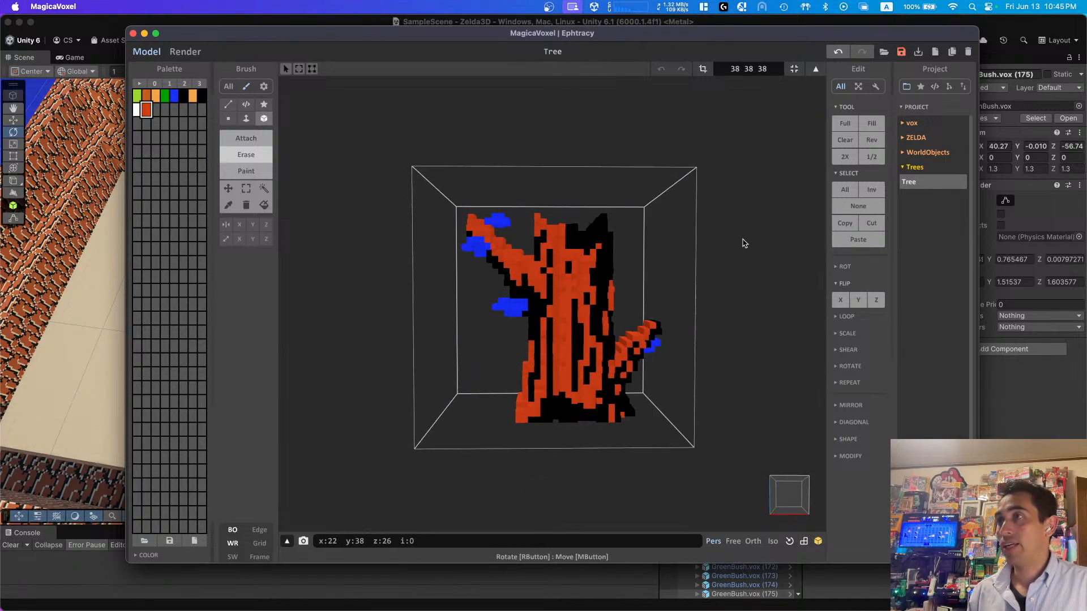
right_click_drag(585, 177, 504, 138)
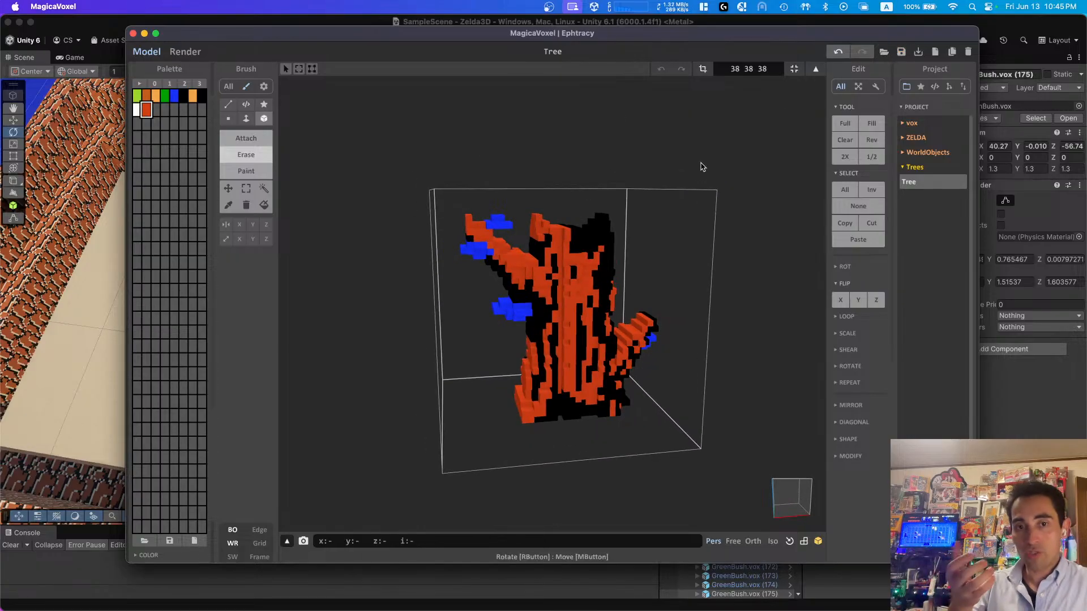
scroll(701, 168, "up", 2)
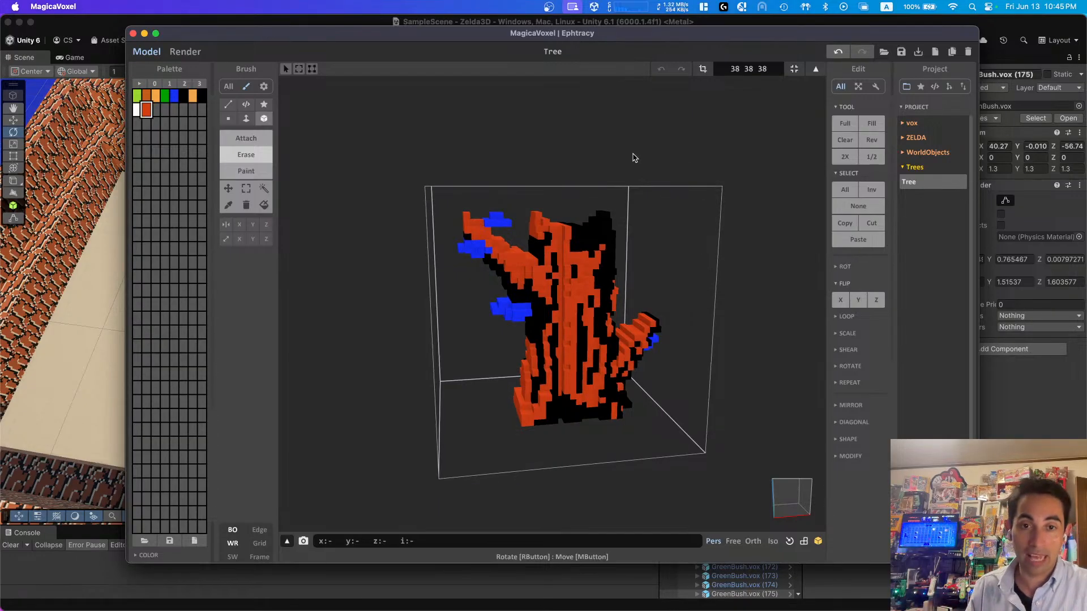
Step: Erase a few remaining edge voxels from the dark trunk side above the small branch
right_click_drag(633, 159, 532, 225)
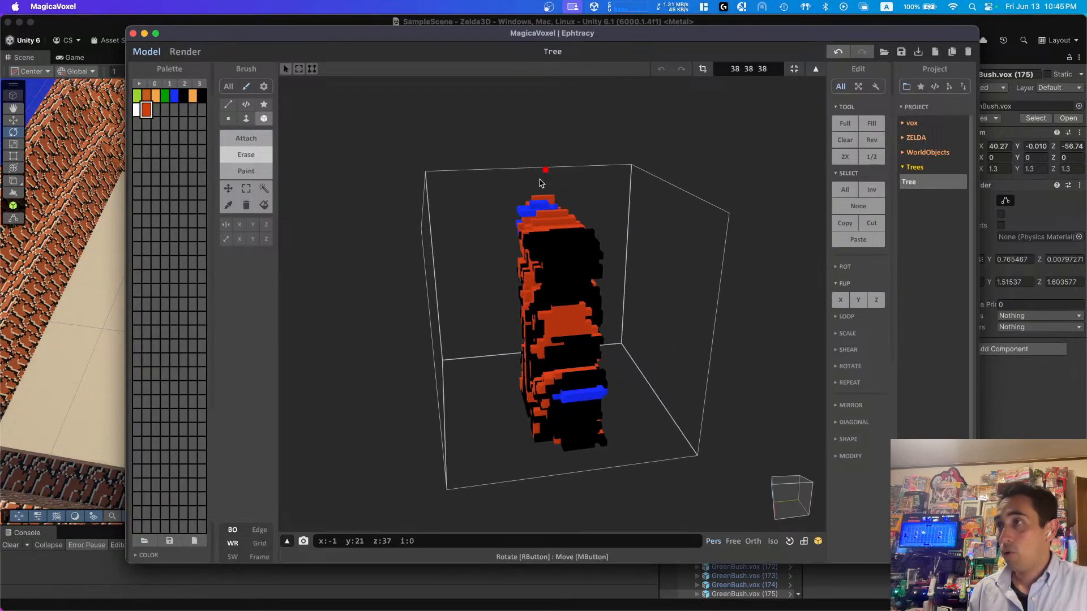
right_click_drag(595, 208, 583, 277)
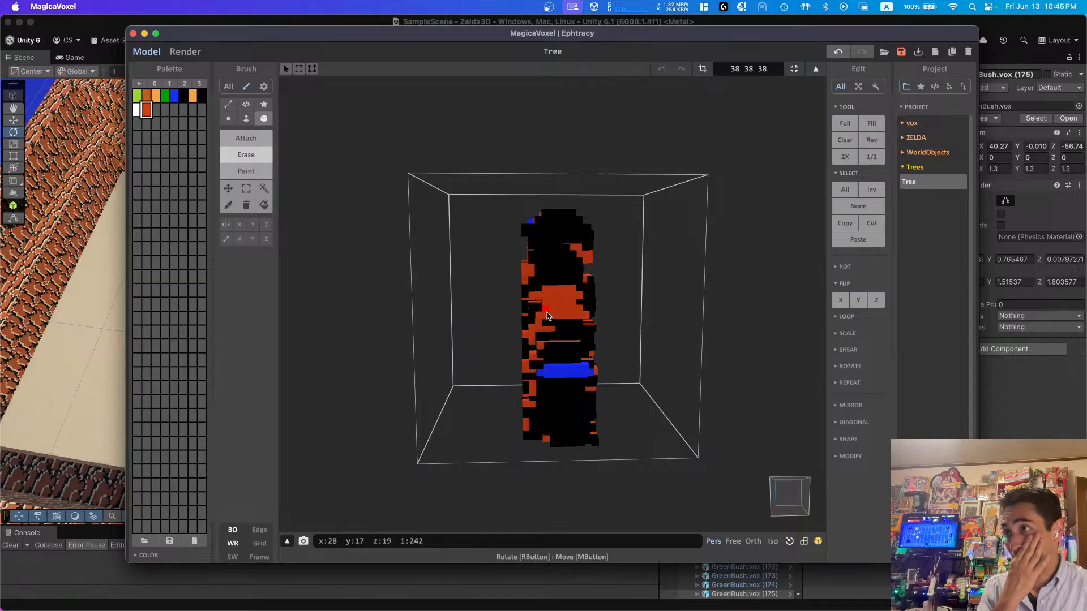
right_click_drag(533, 323, 213, 321)
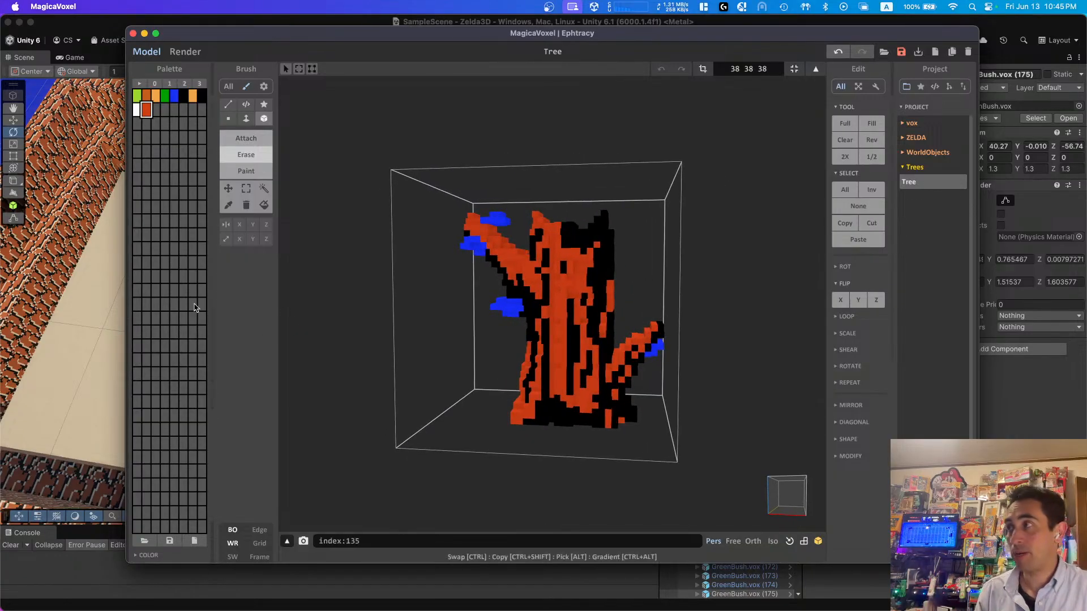
Step: Switch to the Unity scene and examine the flat trees on the overworld map blueprint
left_click(104, 243)
right_click_drag(218, 269, 274, 290)
scroll(247, 270, "down", 10)
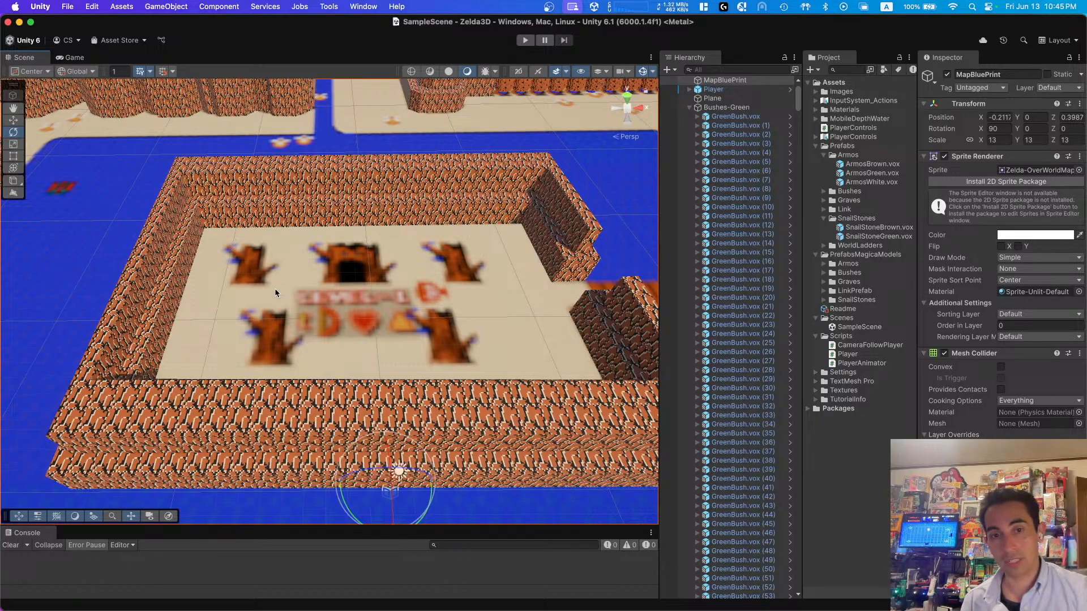
right_click_drag(269, 293, 236, 264)
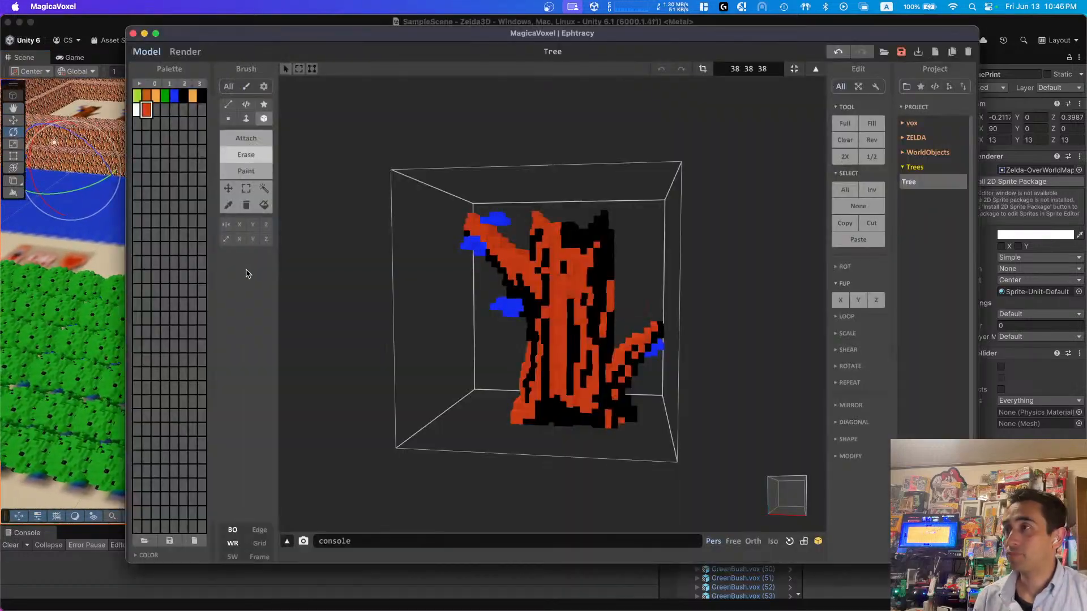
Step: Switch back to MagicaVoxel and save the Tree model
mouse_move(711, 236)
right_mouse_down()
mouse_move(647, 248)
mouse_move(581, 241)
mouse_move(796, 230)
mouse_move(811, 208)
mouse_move(708, 204)
mouse_move(732, 213)
mouse_move(696, 236)
right_mouse_up()
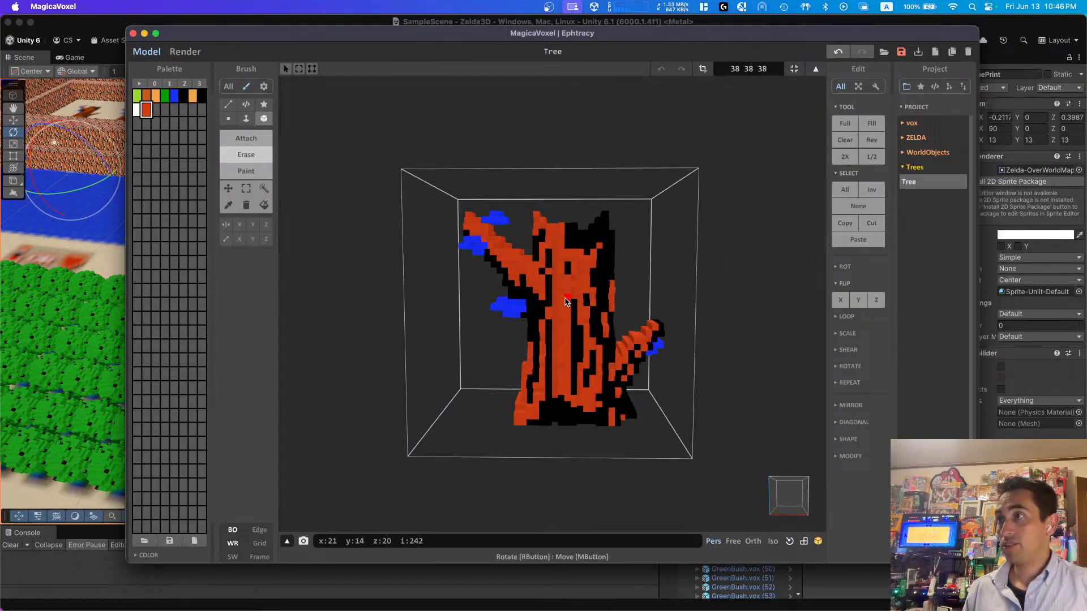
left_click(901, 51)
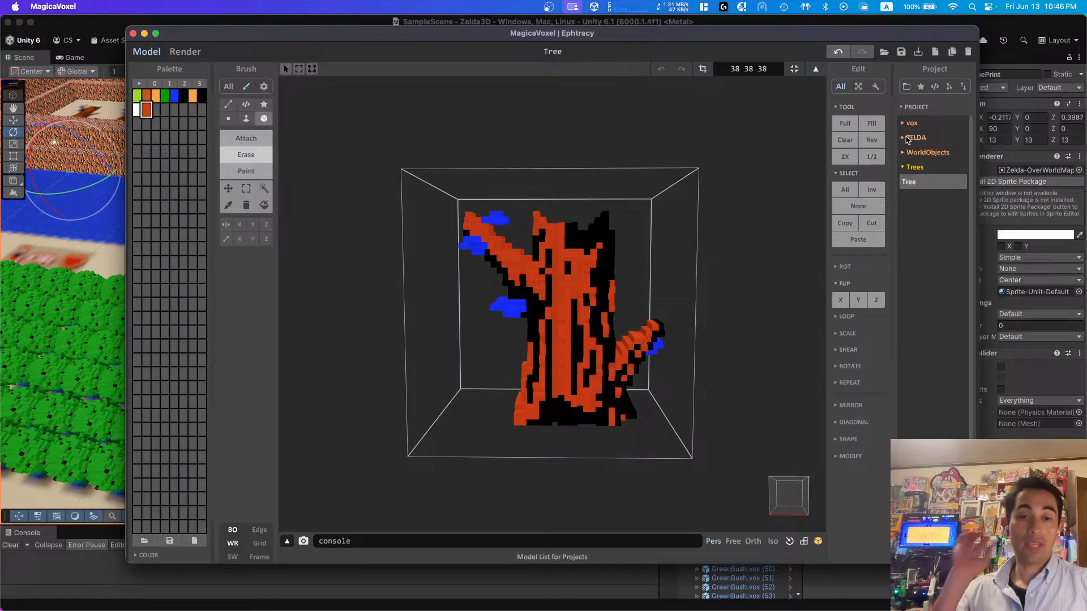
Step: Export the Tree model as an OBJ mesh into a new folder named Trees inside export/ZeldaRelated
mouse_move(325, 34)
left_mouse_down()
mouse_move(403, 46)
mouse_move(334, 27)
left_mouse_up()
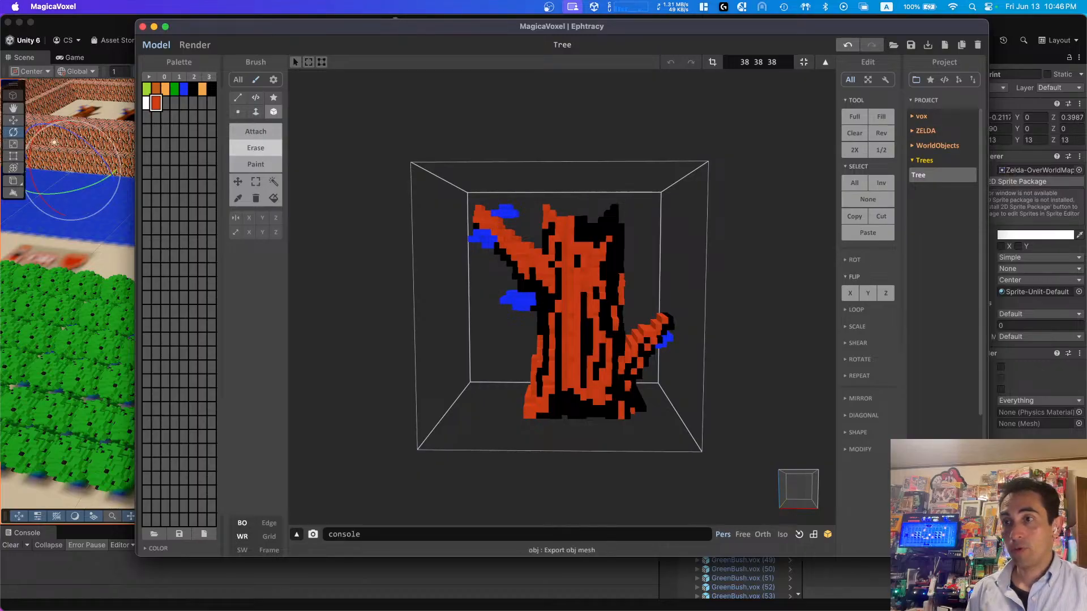
left_click(924, 465)
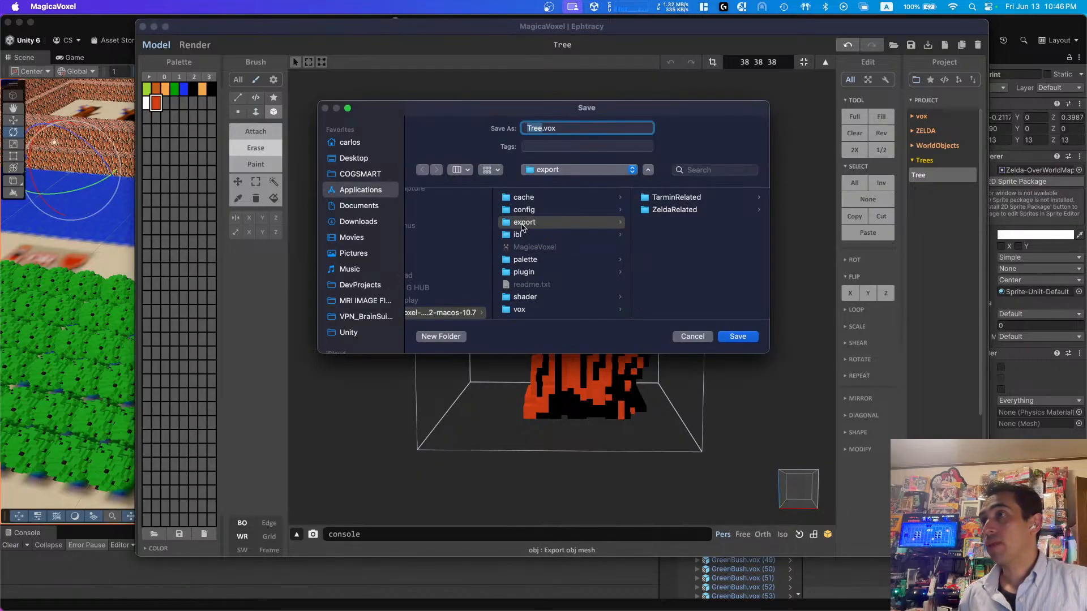
left_click(675, 211)
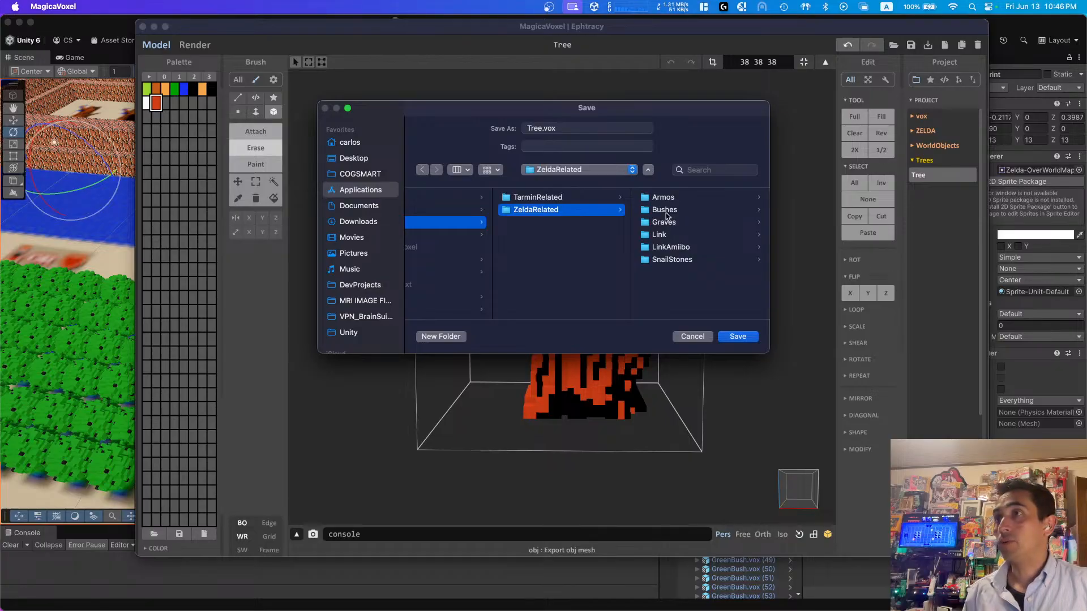
left_click(463, 340)
type("Tre")
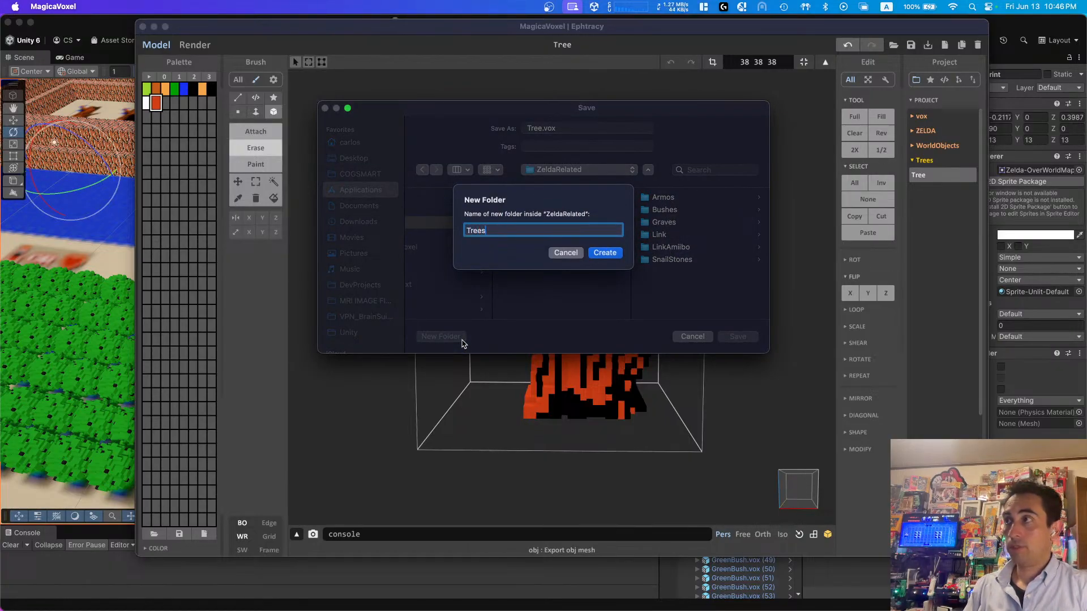
type("es")
key("Return")
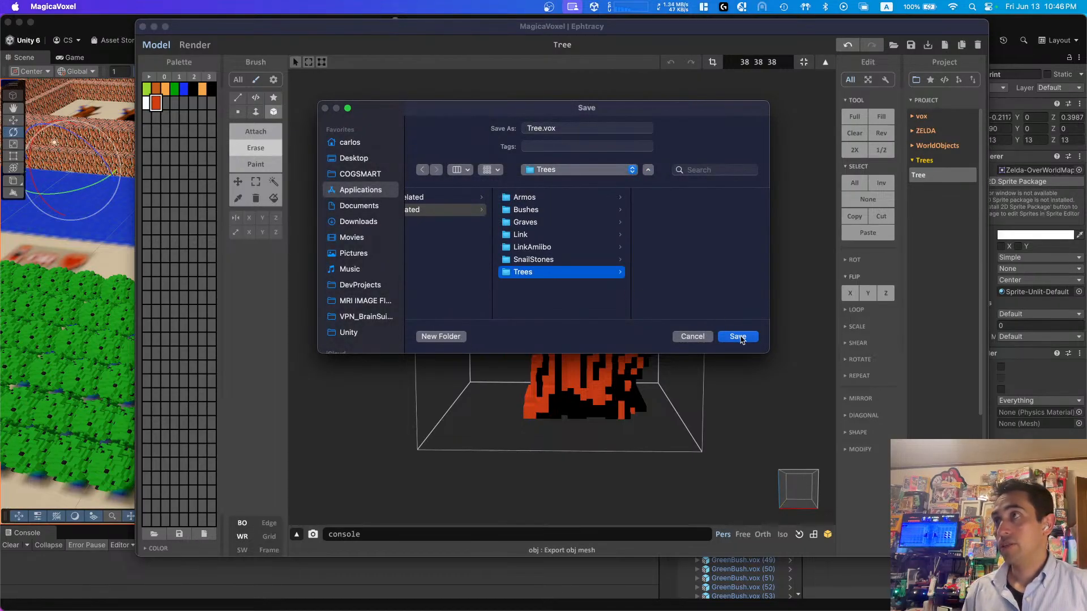
left_click(737, 337)
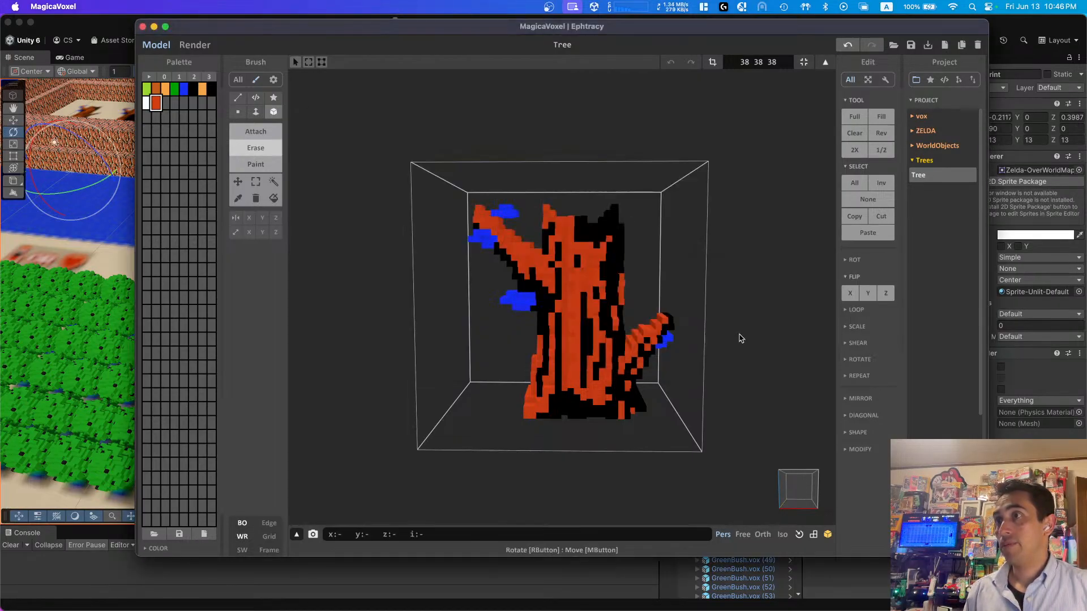
Step: Open the Dungeon1 model from the Dungeons folder inside WorldObjects
left_click(937, 146)
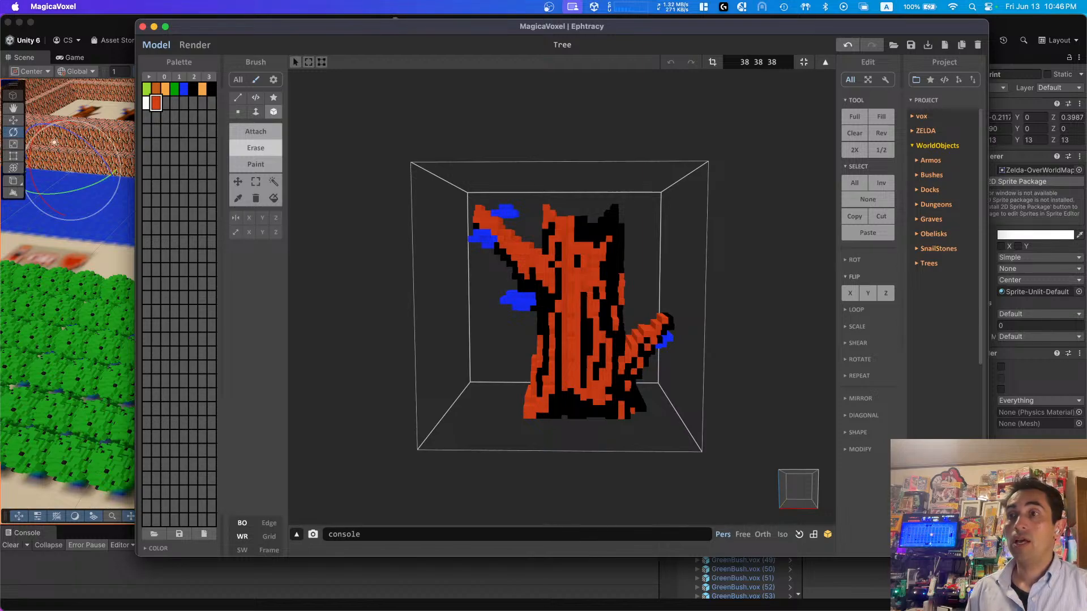
left_click(935, 204)
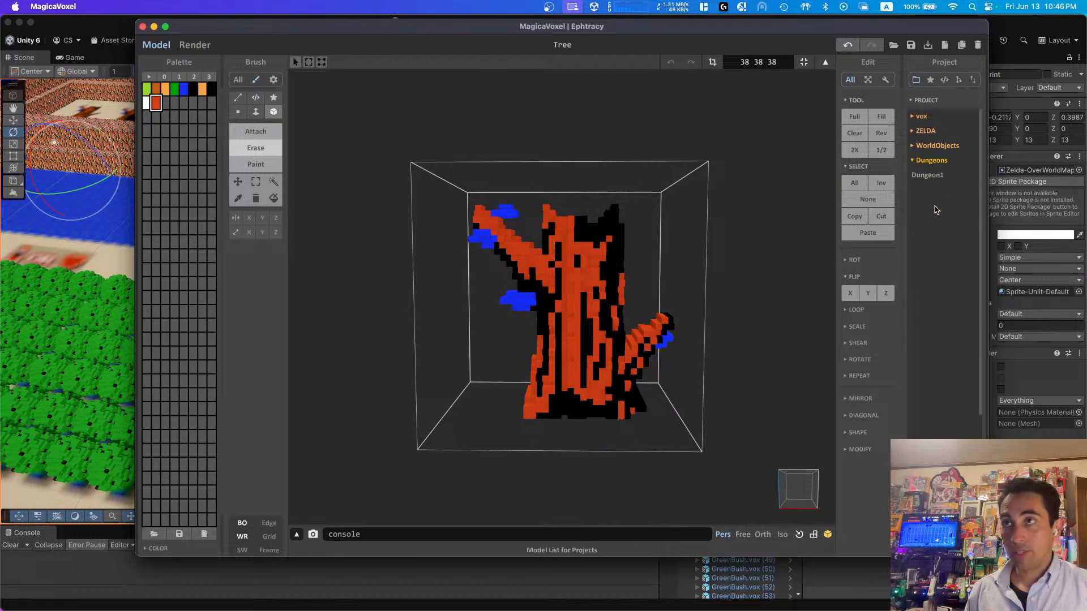
left_click(931, 147)
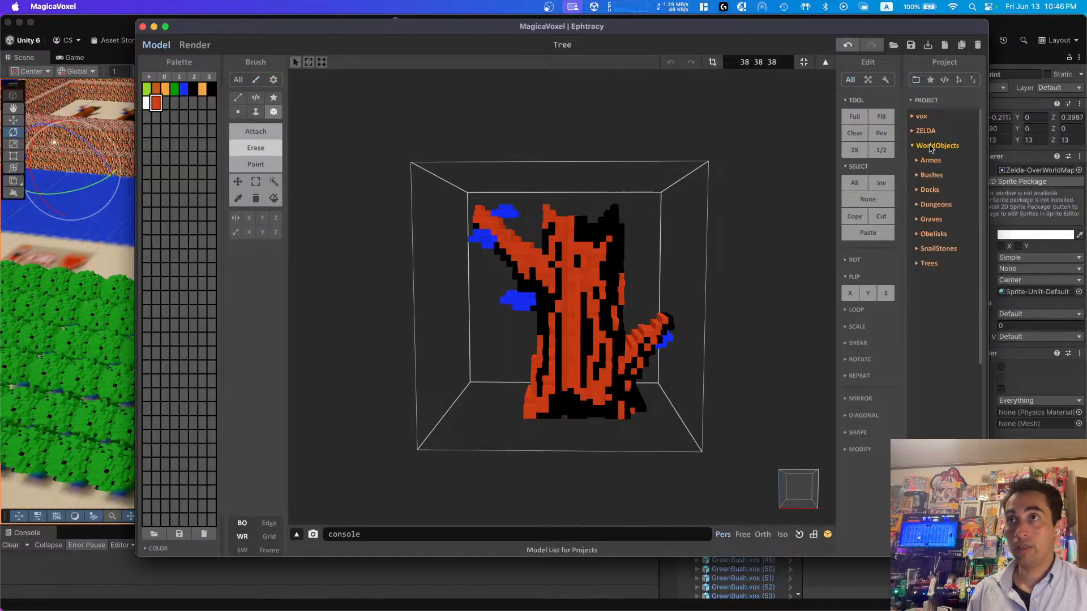
left_click(930, 207)
left_click(926, 176)
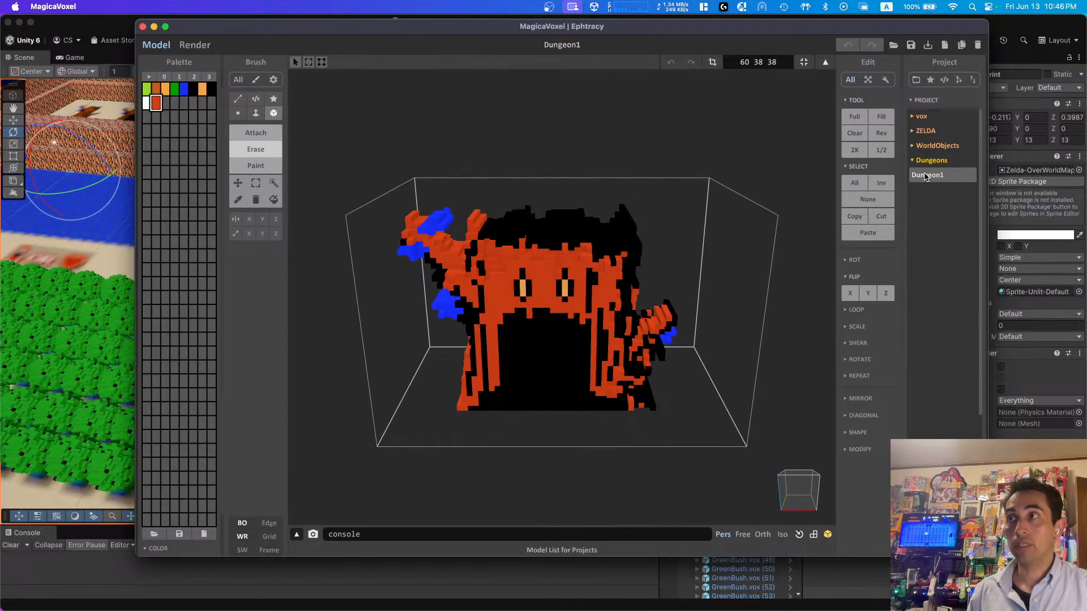
Step: Export the Dungeon1 model as an OBJ mesh into a new folder named Dungeons inside export/ZeldaRelated
key("super+s")
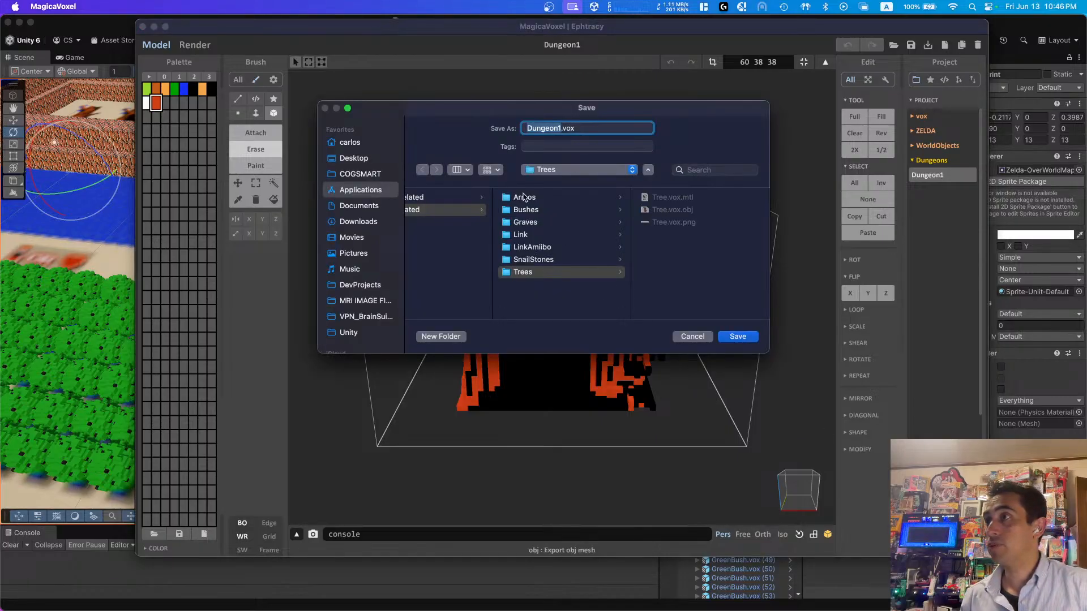
left_click(474, 293)
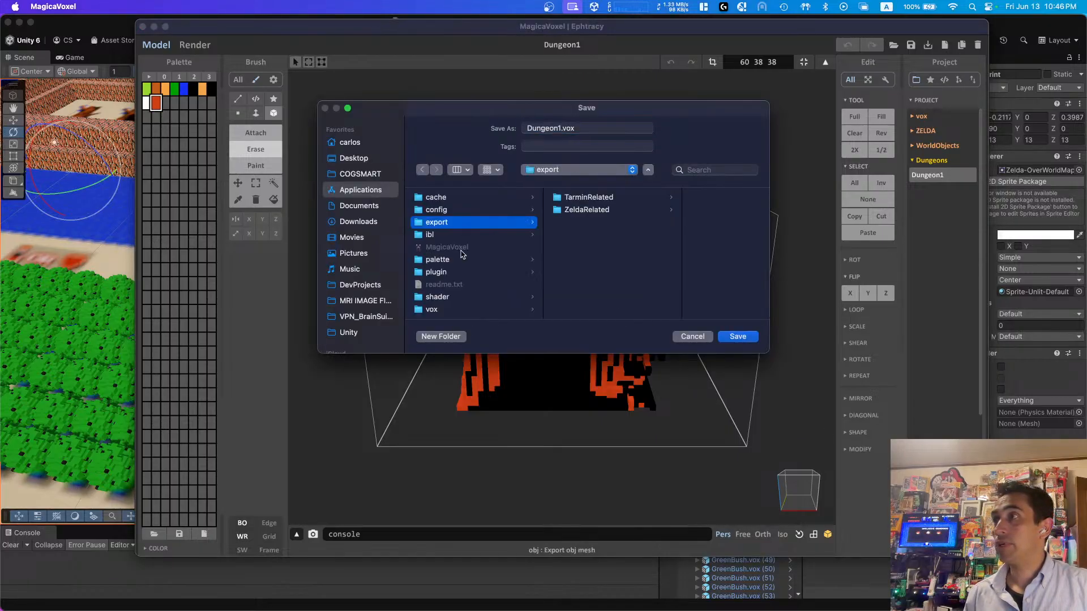
left_click(561, 210)
left_click(442, 339)
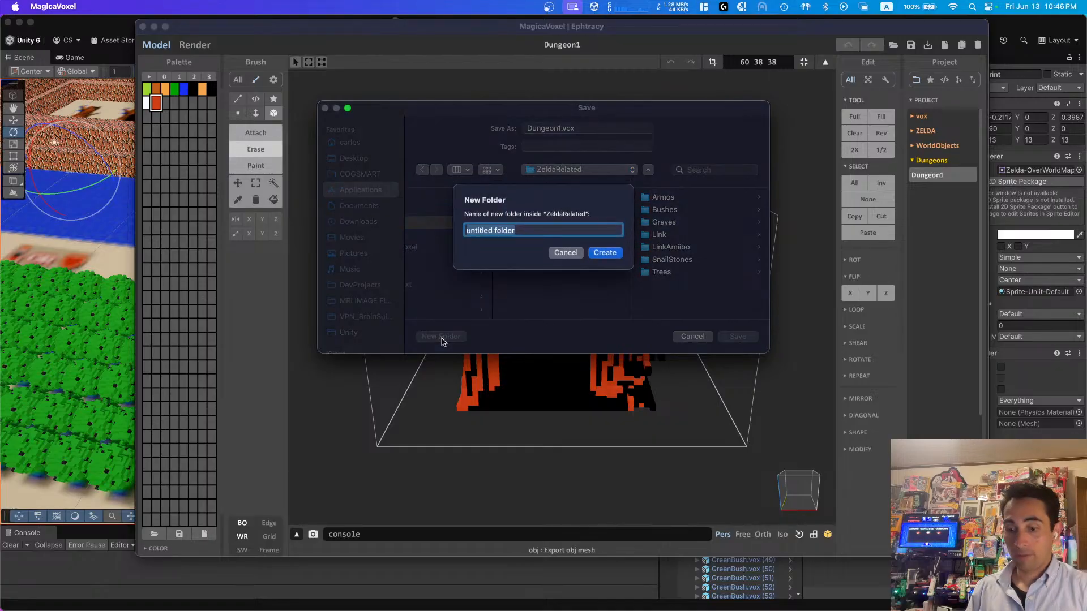
type("Dungeons")
key("Return")
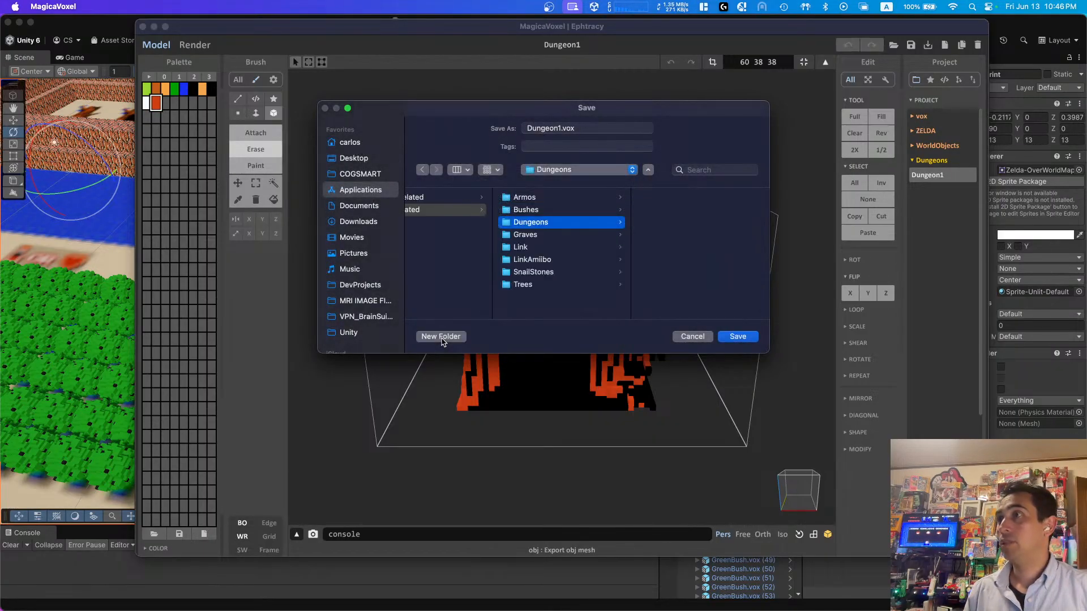
left_click(737, 335)
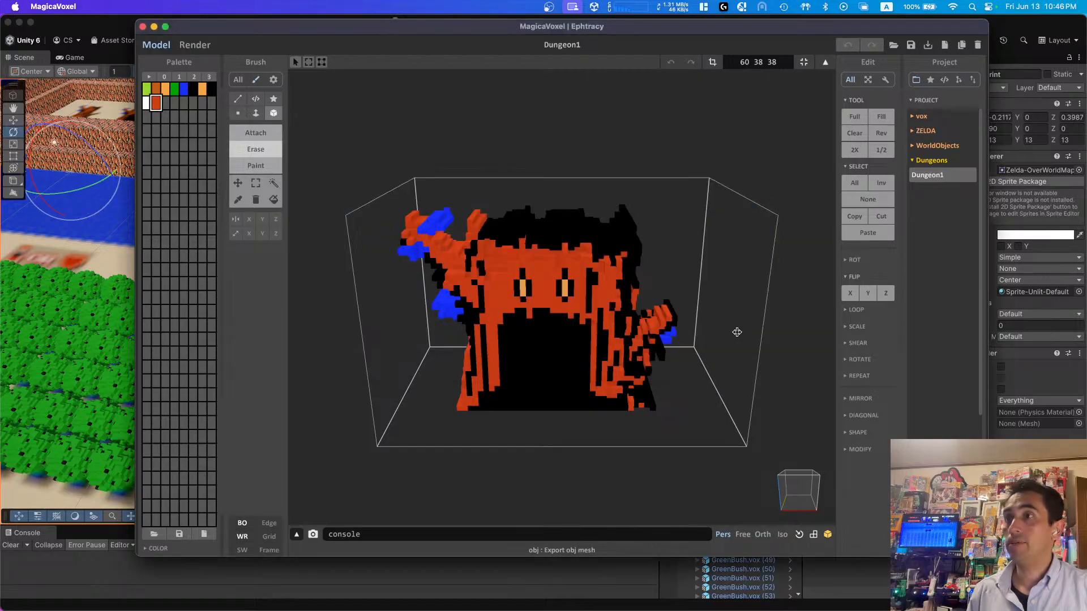
Step: Switch to Unity and collapse the expanded Bushes-Green, Graves and ArmosGreen groups and the SnailStones and Armos folders inside Prefabs
left_click(153, 27)
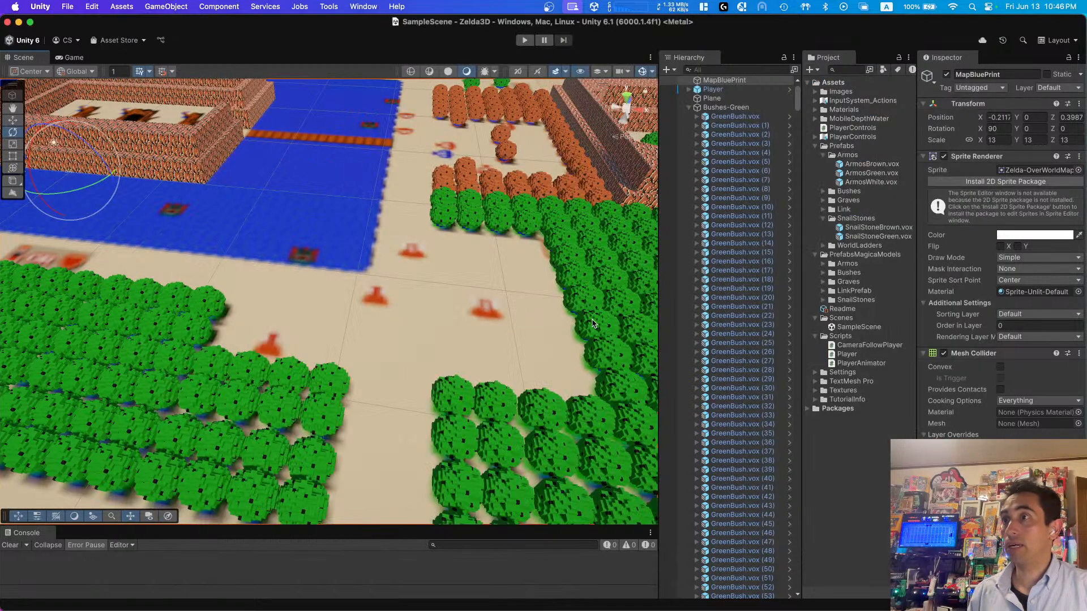
left_click(689, 107)
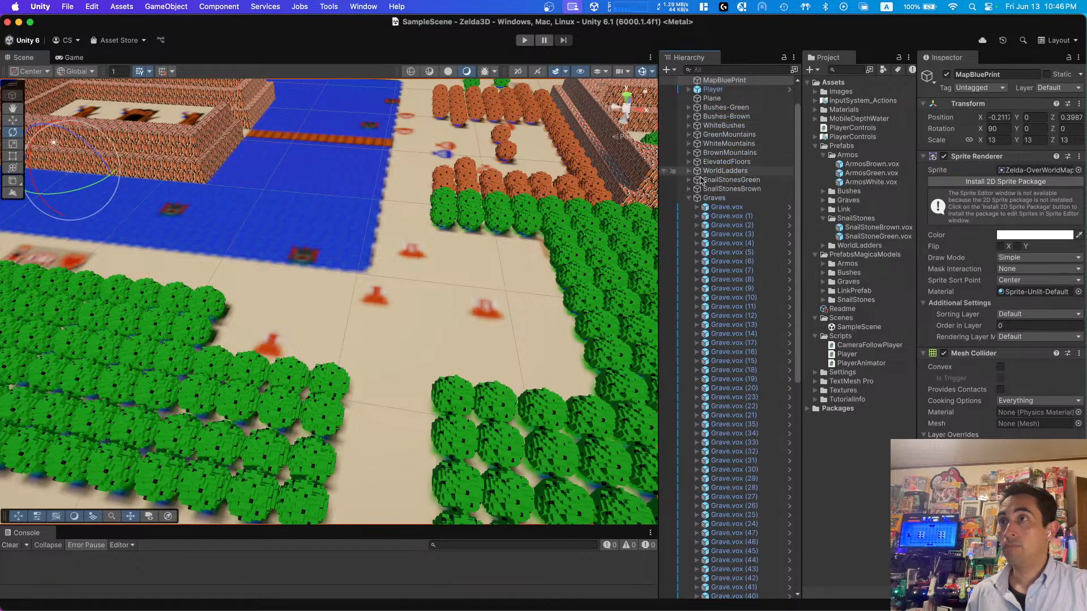
left_click(689, 198)
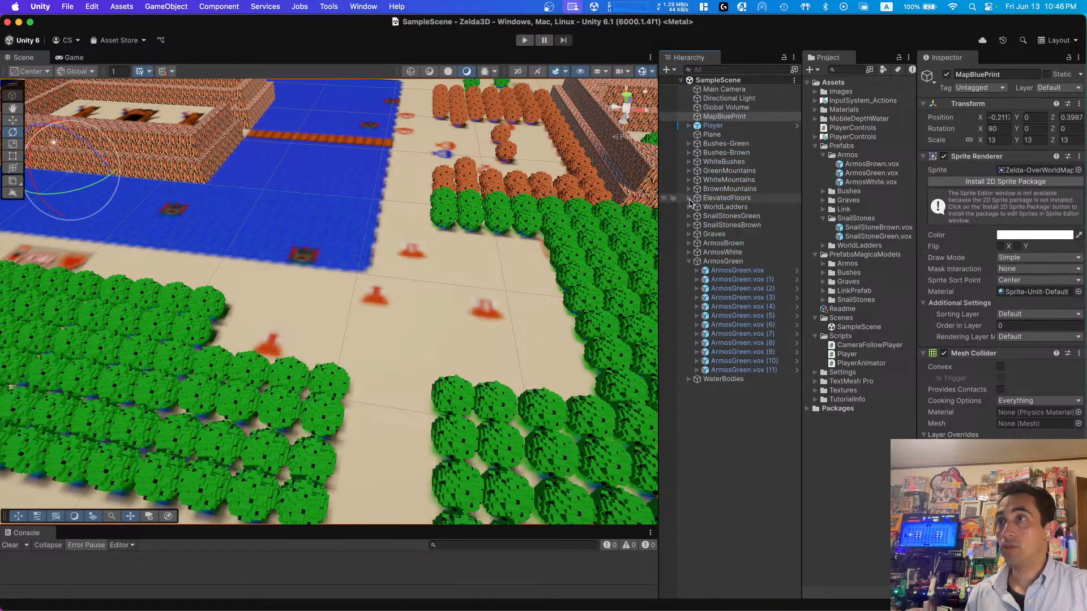
left_click(689, 261)
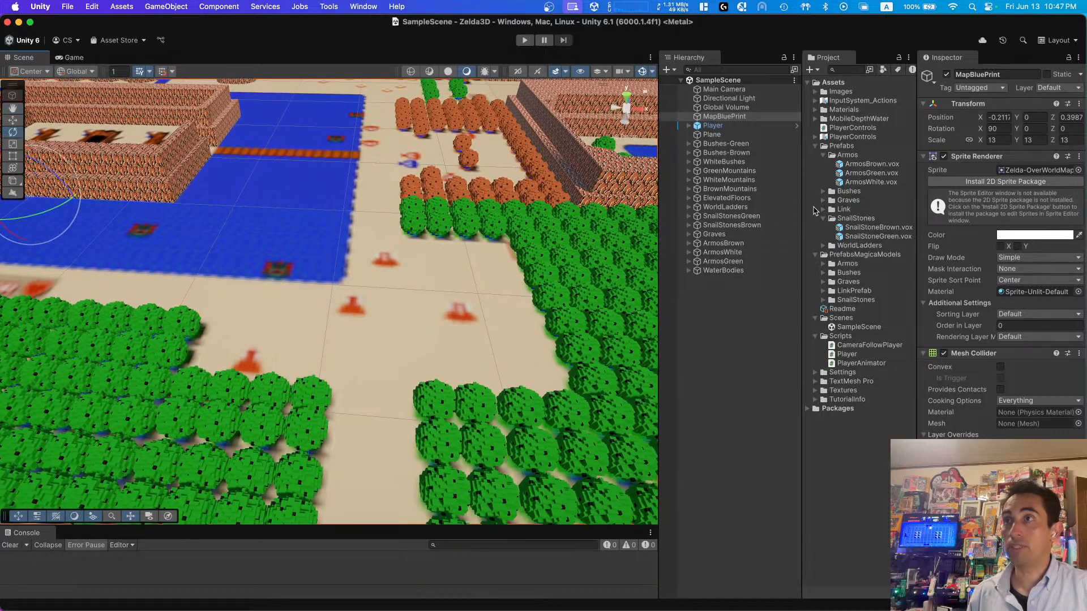
left_click(822, 219)
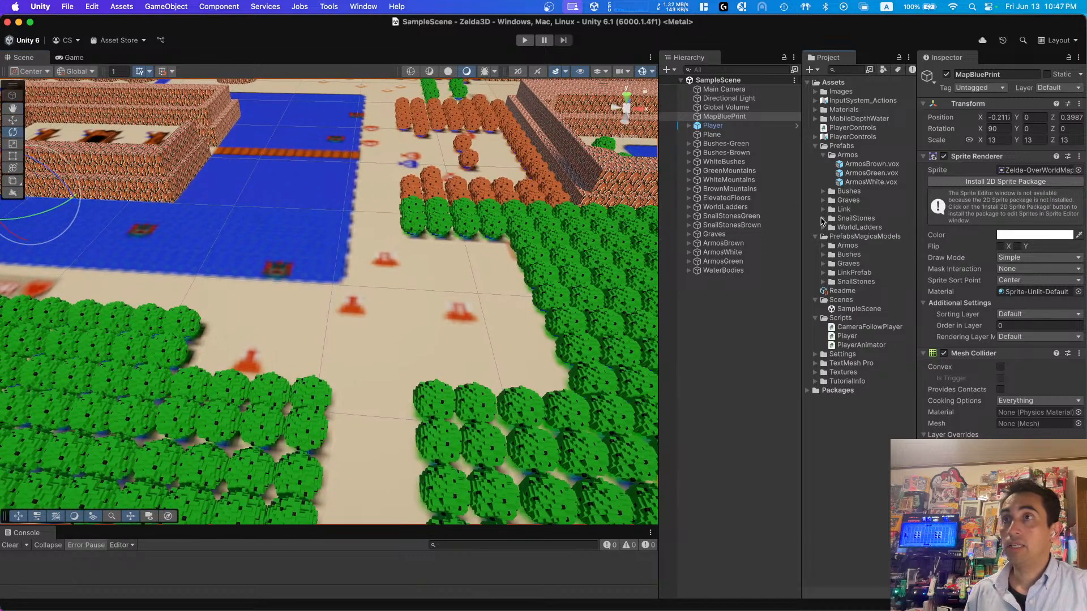
left_click(824, 155)
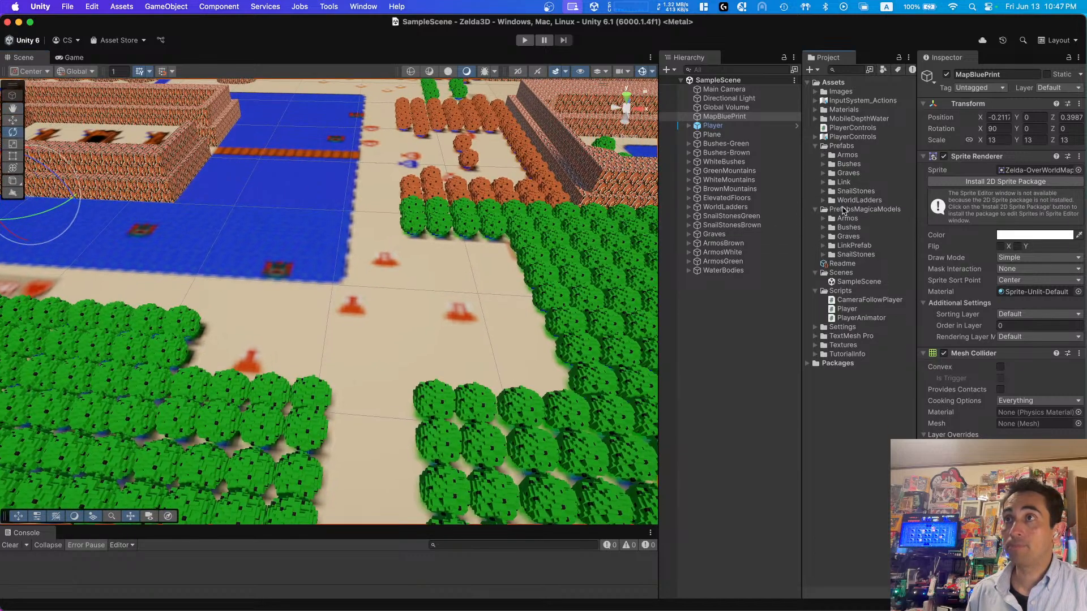
Step: Create a folder named Trees inside the Prefabs folder
right_click(839, 149)
mouse_move(841, 150)
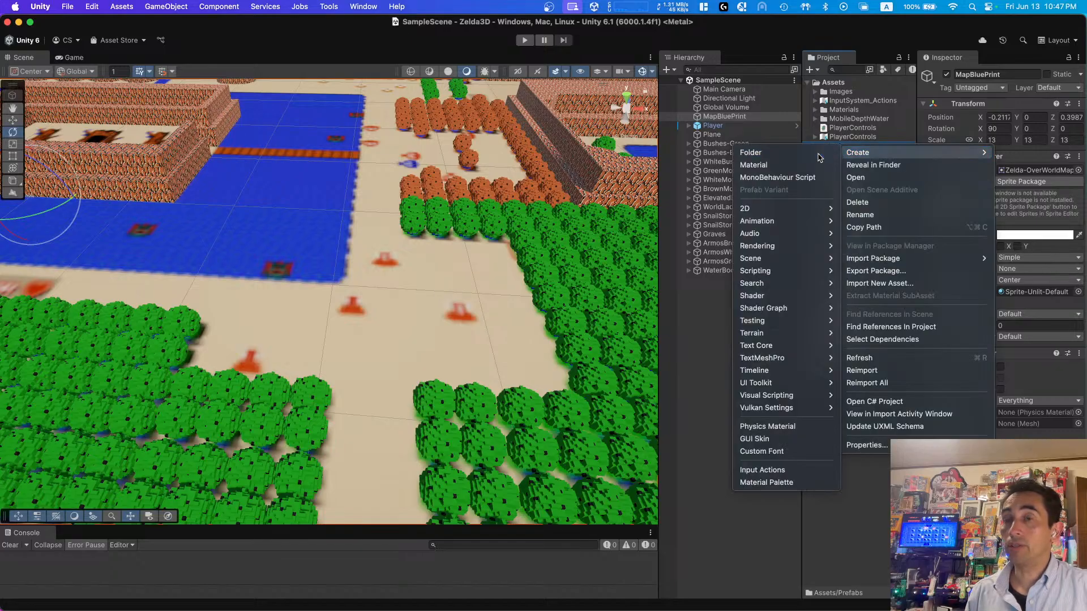
left_click(792, 150)
type("Trees")
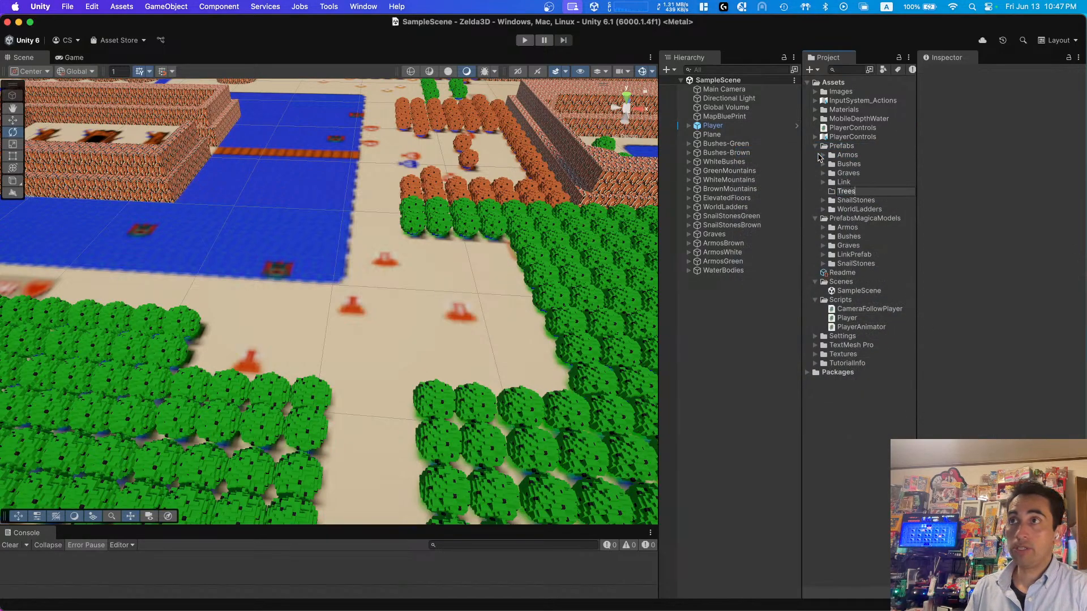
key("Return")
Step: Create a folder named Trees inside the PrefabsMagicaModels folder
right_click(847, 222)
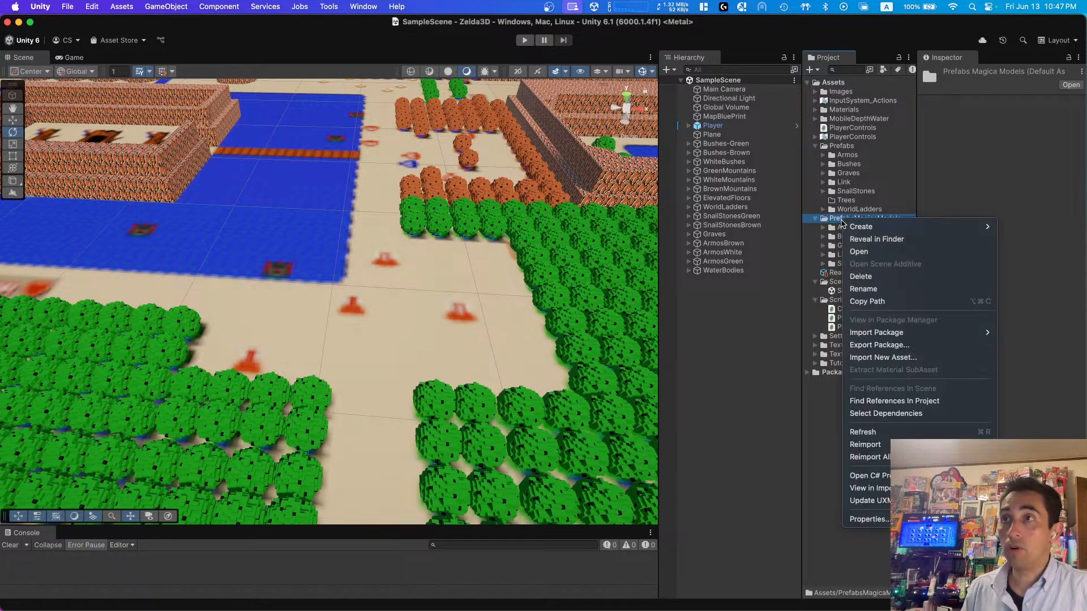
mouse_move(849, 226)
left_click(796, 228)
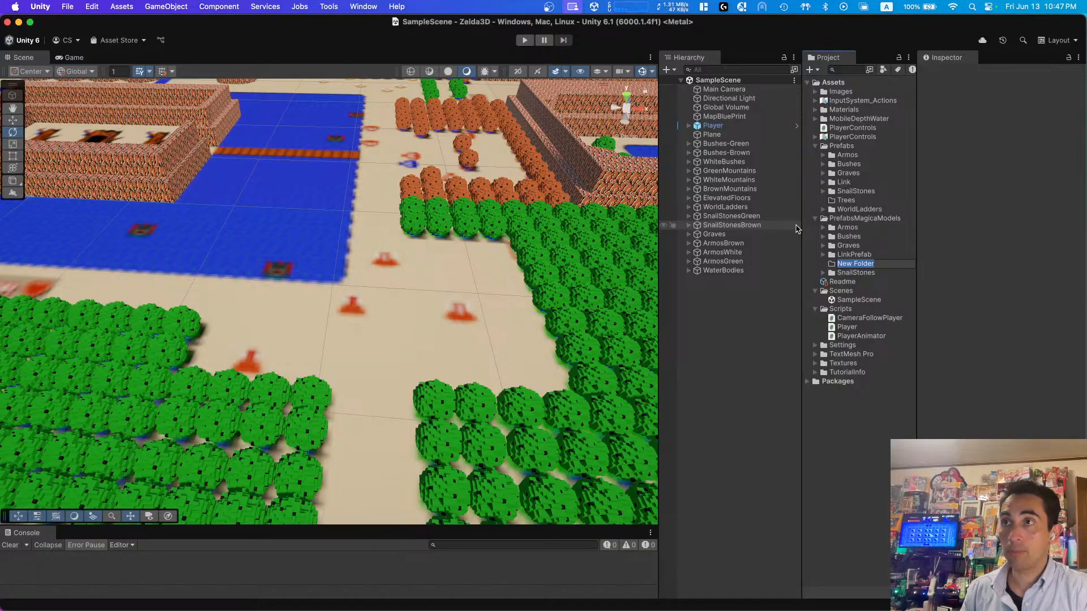
type("Trees")
key("Return")
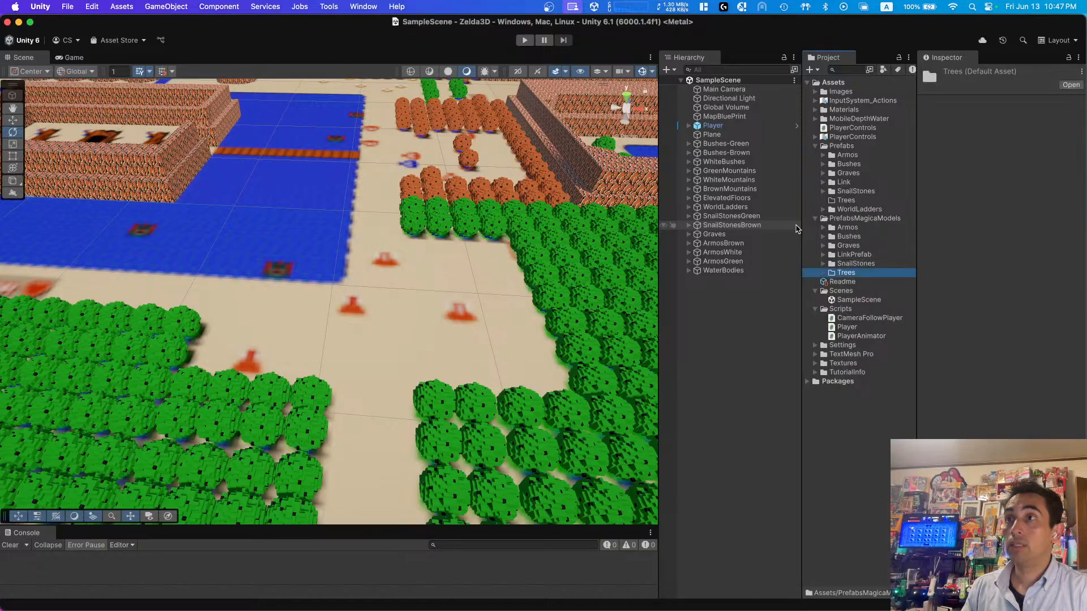
Step: Create a folder named Dungeons inside the PrefabsMagicaModels folder
right_click(835, 221)
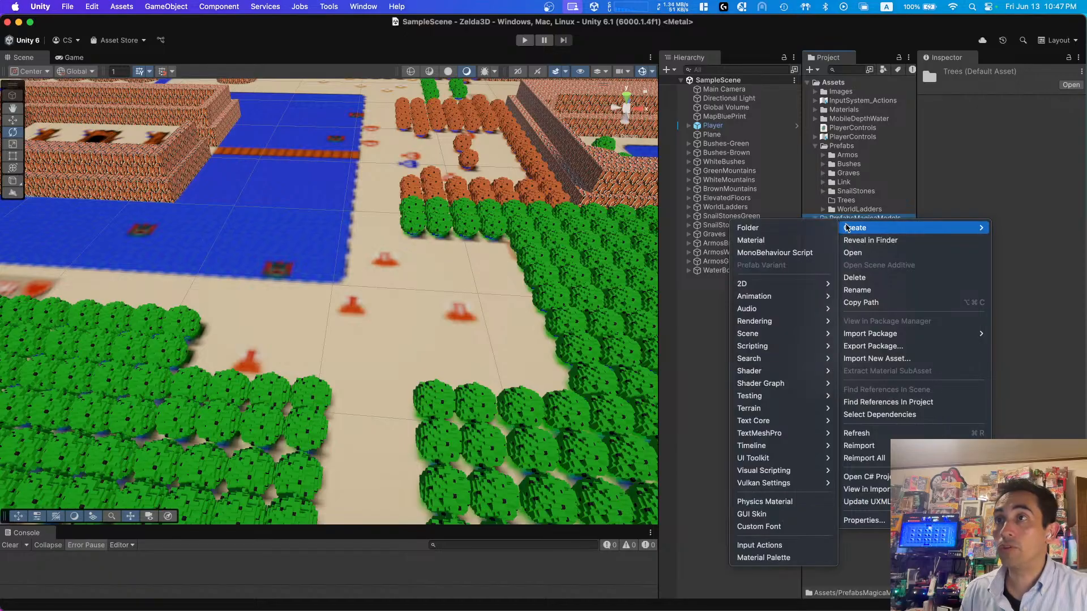
left_click(817, 228)
type("Dungeons")
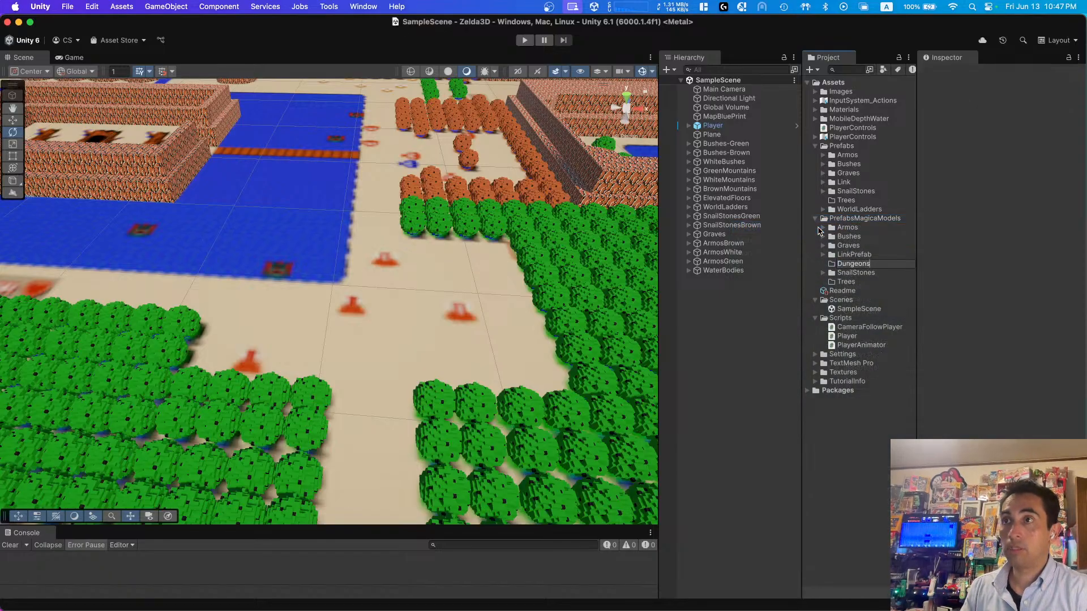
key("Return")
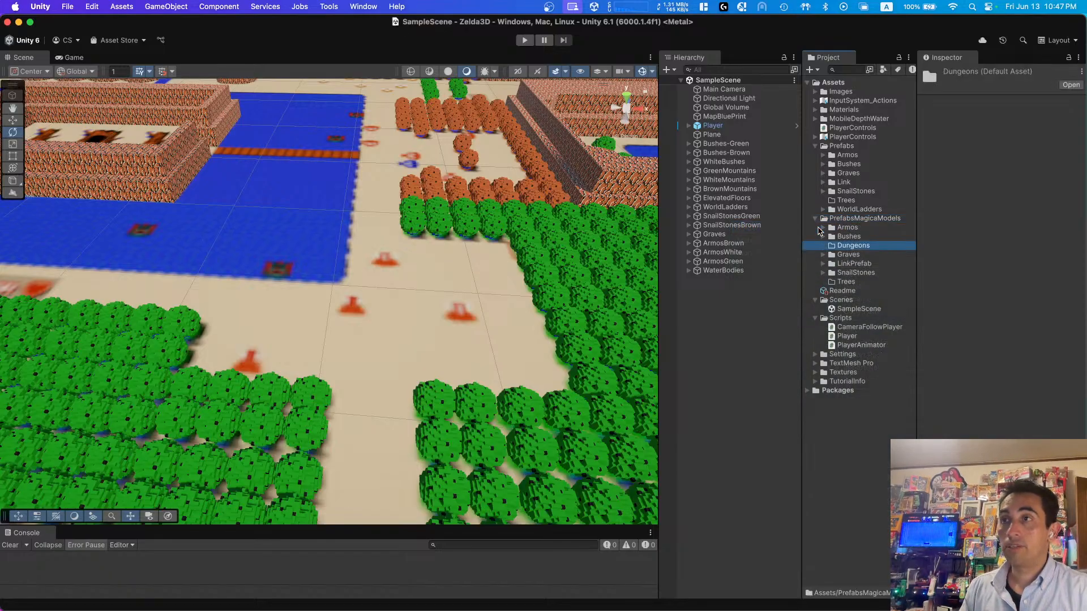
Step: Create a folder named Dungeons inside the Prefabs folder
right_click(835, 144)
mouse_move(836, 149)
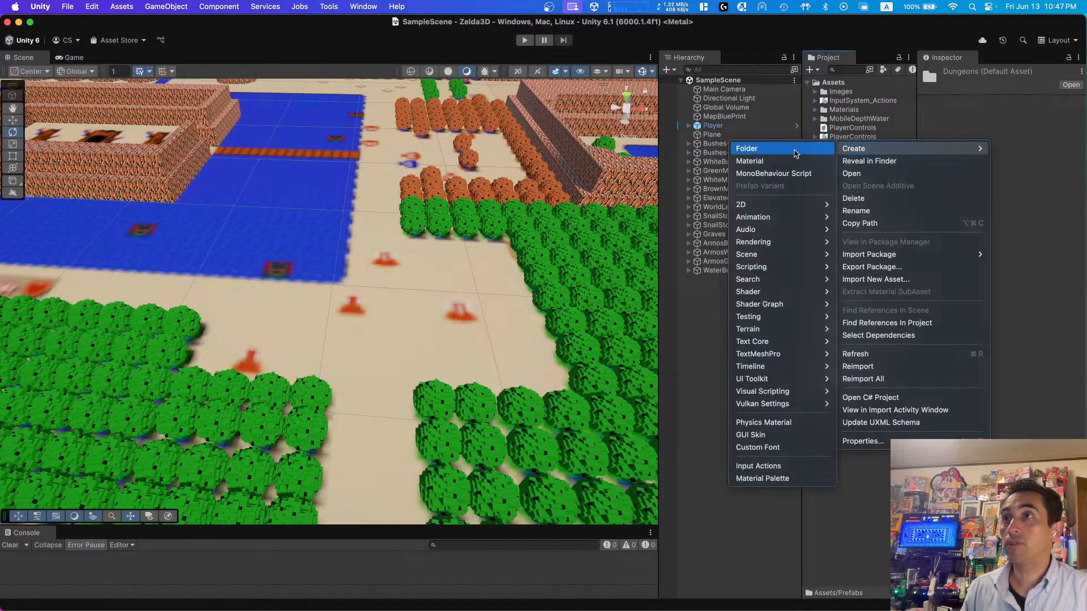
left_click(792, 148)
type("Dungeons")
key("Return")
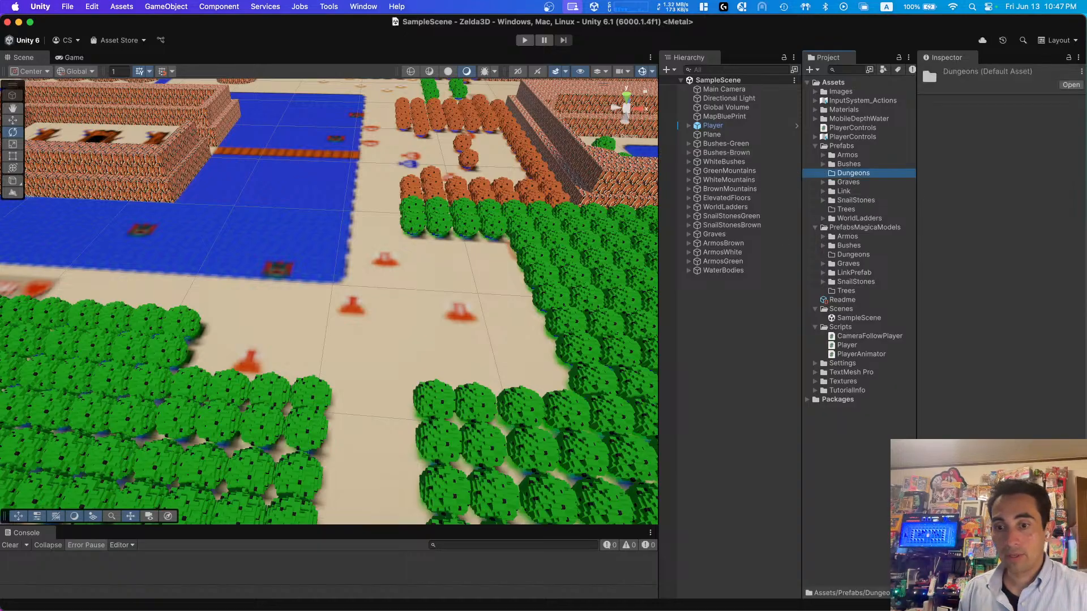
Step: Switch to Finder and import the Tree.vox MTL, OBJ and PNG files from ZeldaRelated/Trees into Unity's PrefabsMagicaModels/Trees folder
key("super+Tab")
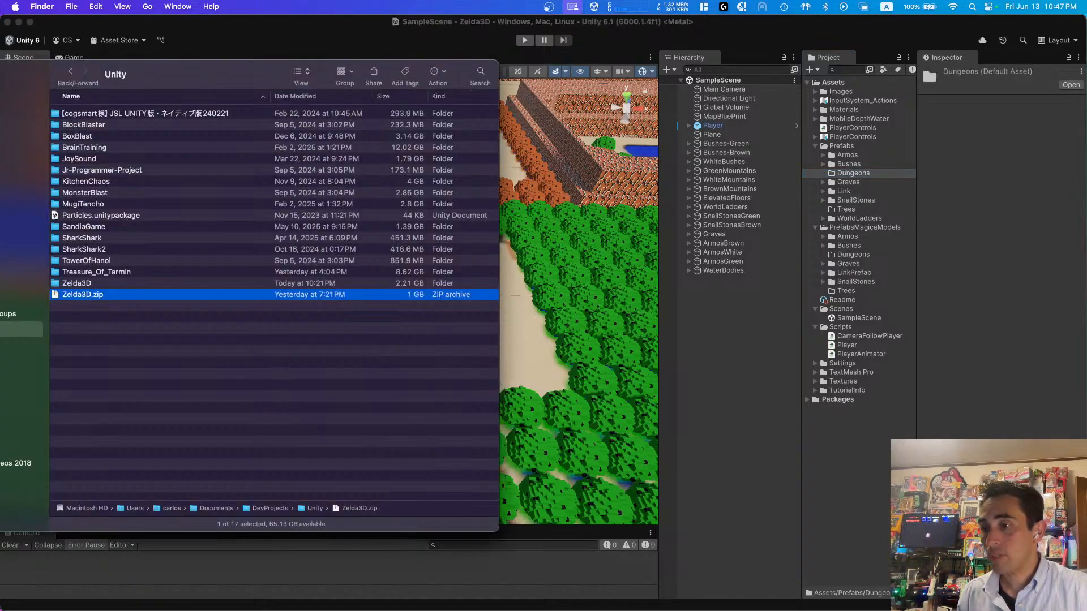
key("super+grave")
left_click_drag(491, 459, 400, 139)
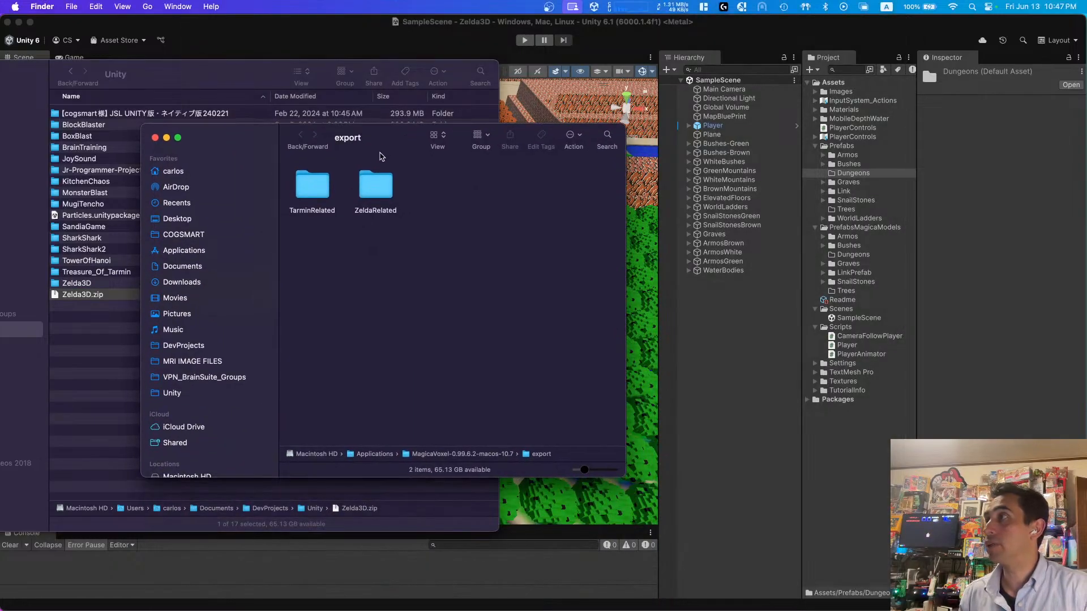
double_click(374, 186)
double_click(442, 243)
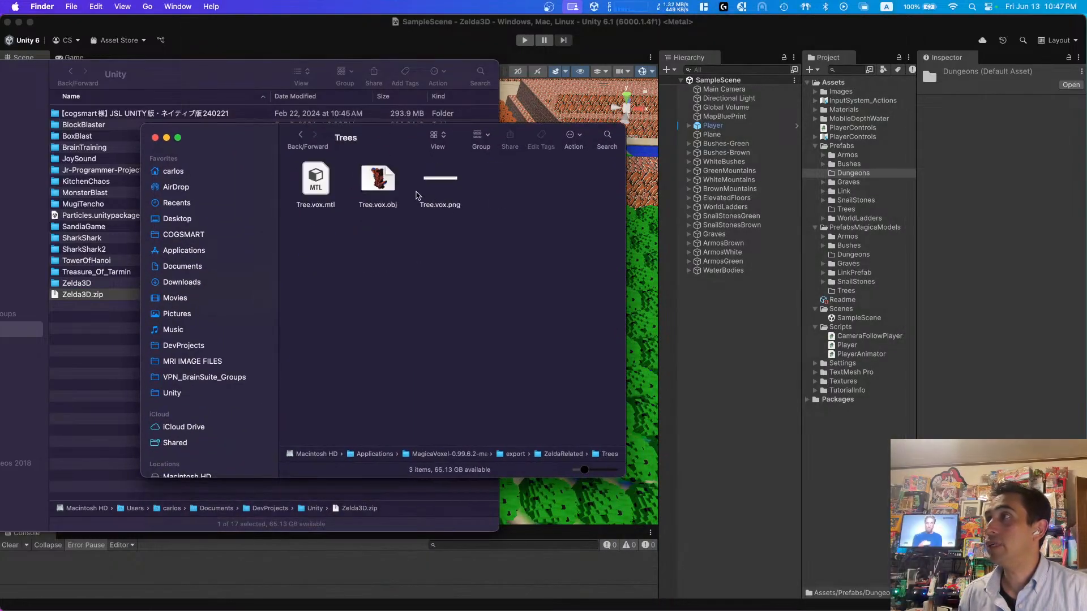
left_click_drag(459, 236, 291, 182)
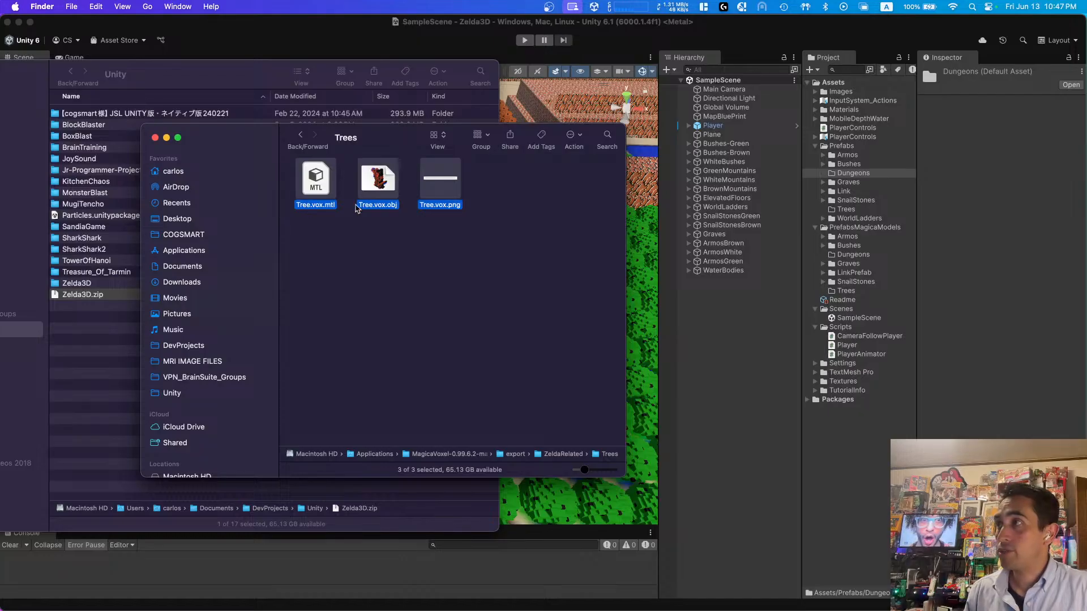
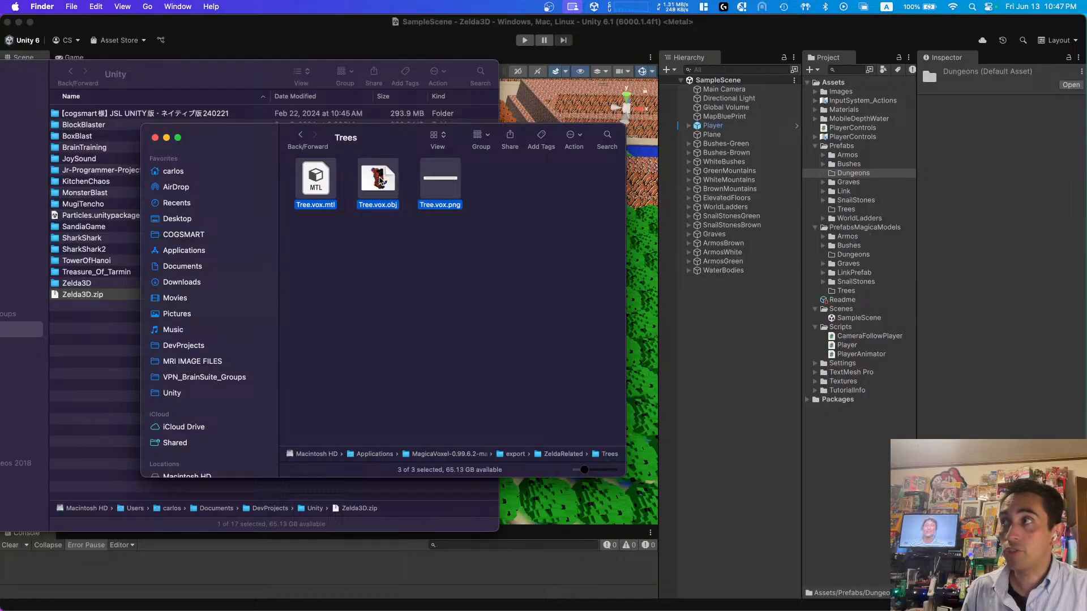
left_click_drag(381, 181, 852, 293)
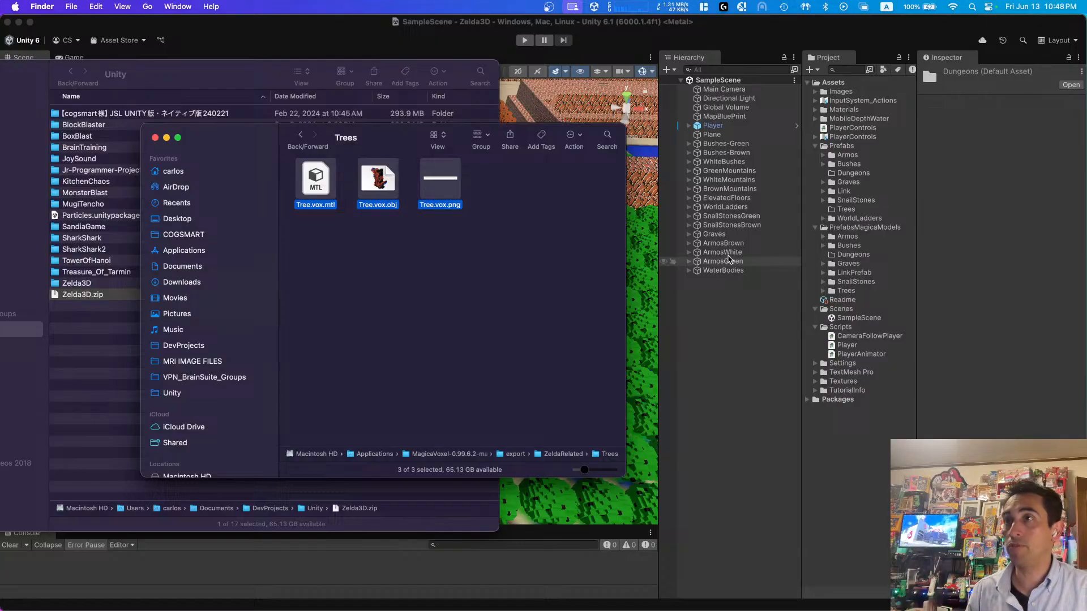
Step: Import the Dungeon1.vox MTL, OBJ and PNG files from ZeldaRelated/Dungeons into Unity's Prefabs/Dungeons folder and expand that folder
left_click(300, 134)
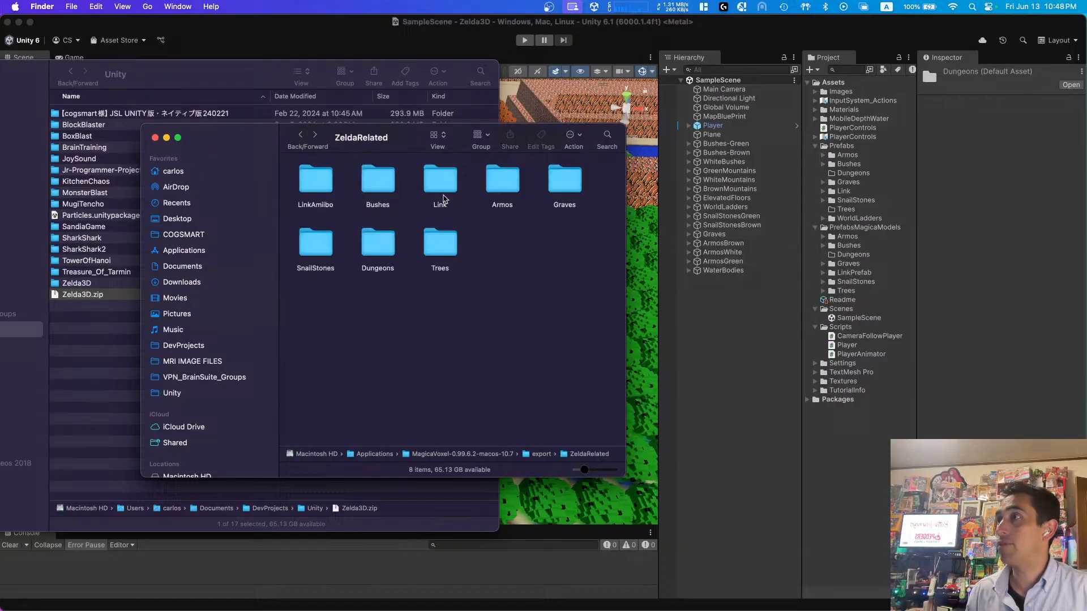
double_click(378, 244)
key("super+a")
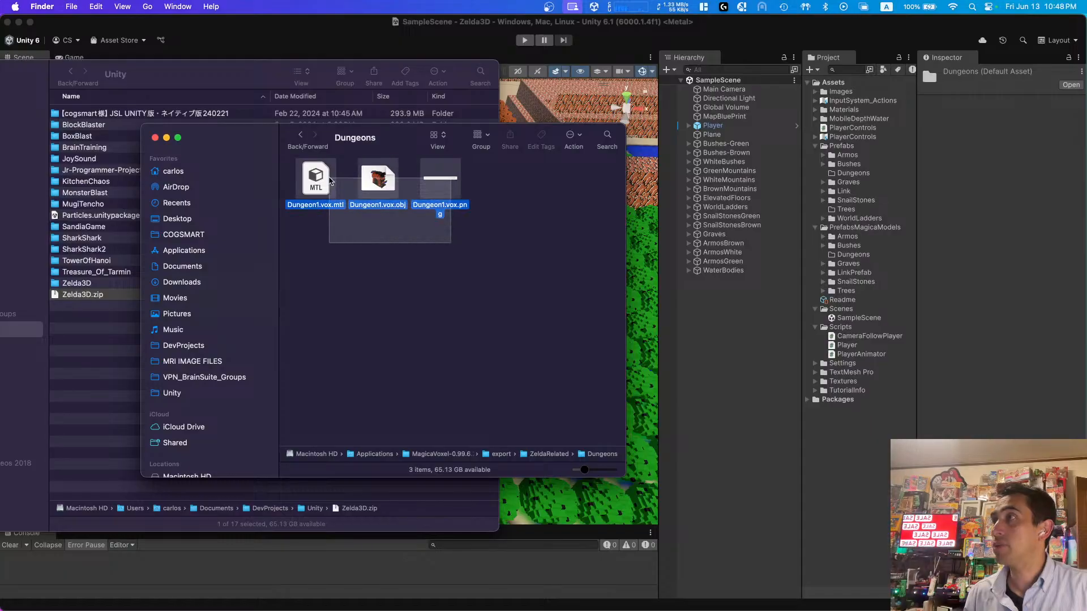
left_click_drag(317, 184, 858, 177)
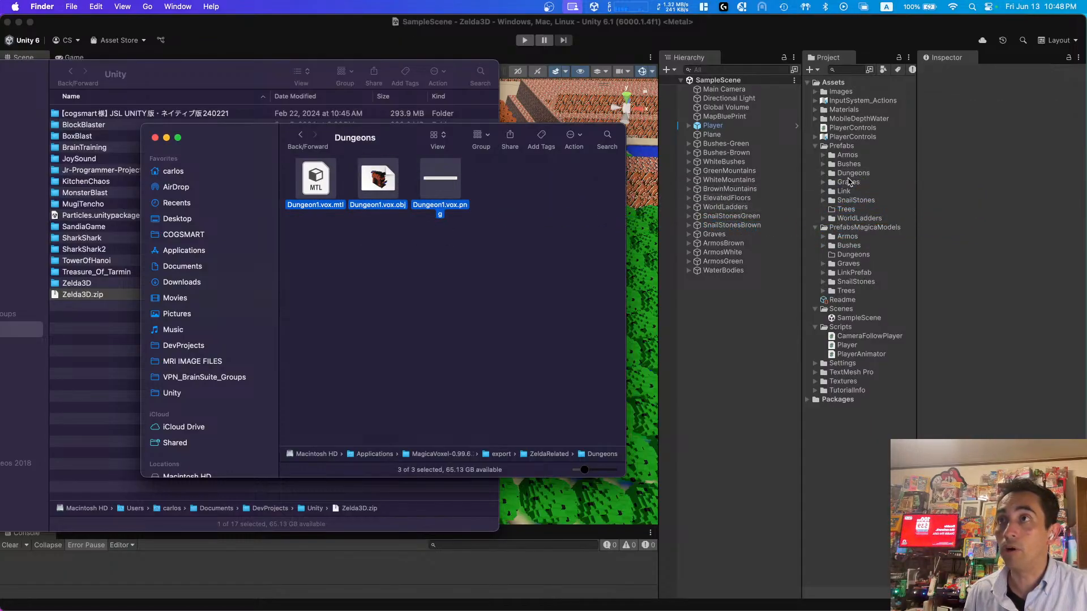
left_click(830, 174)
left_click(823, 174)
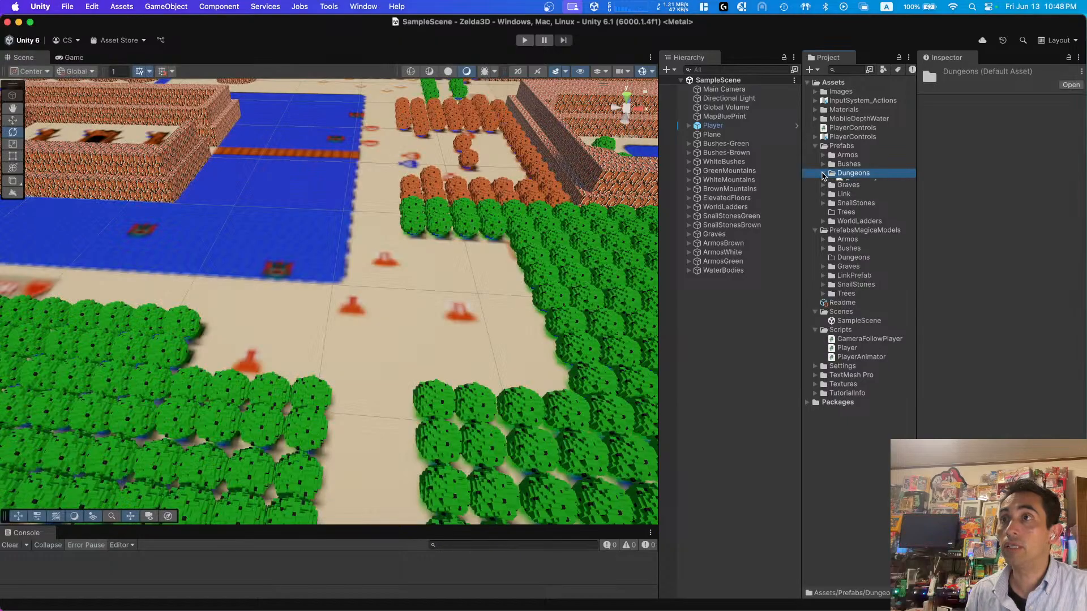
Step: Move the three Dungeon1.vox files from the Prefabs/Dungeons folder into the PrefabsMagicaModels/Dungeons folder
left_click(866, 182)
left_click(857, 195, "shift")
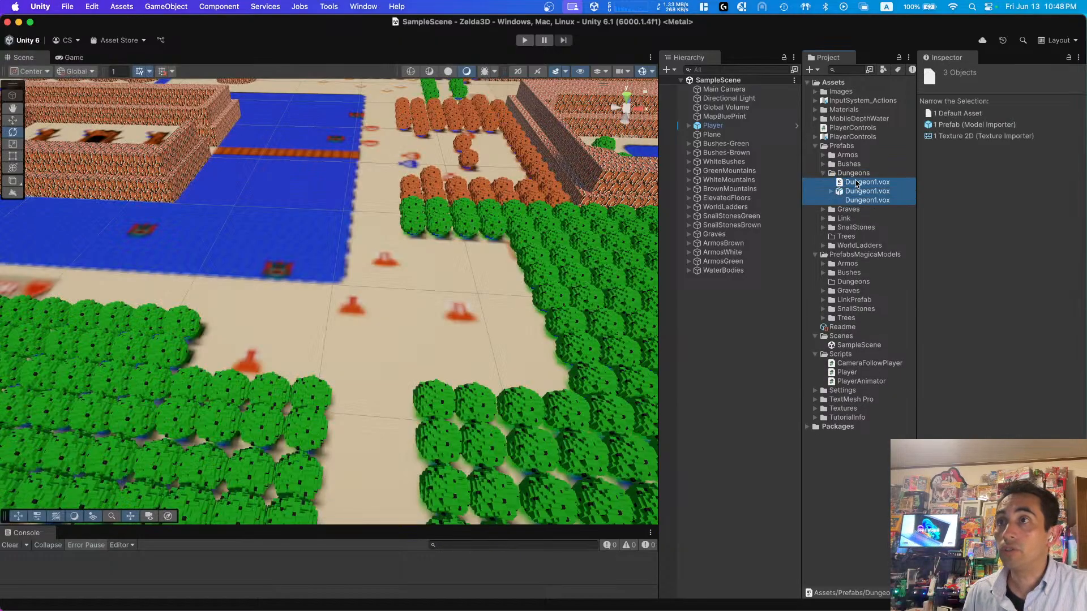
left_click_drag(856, 183, 865, 285)
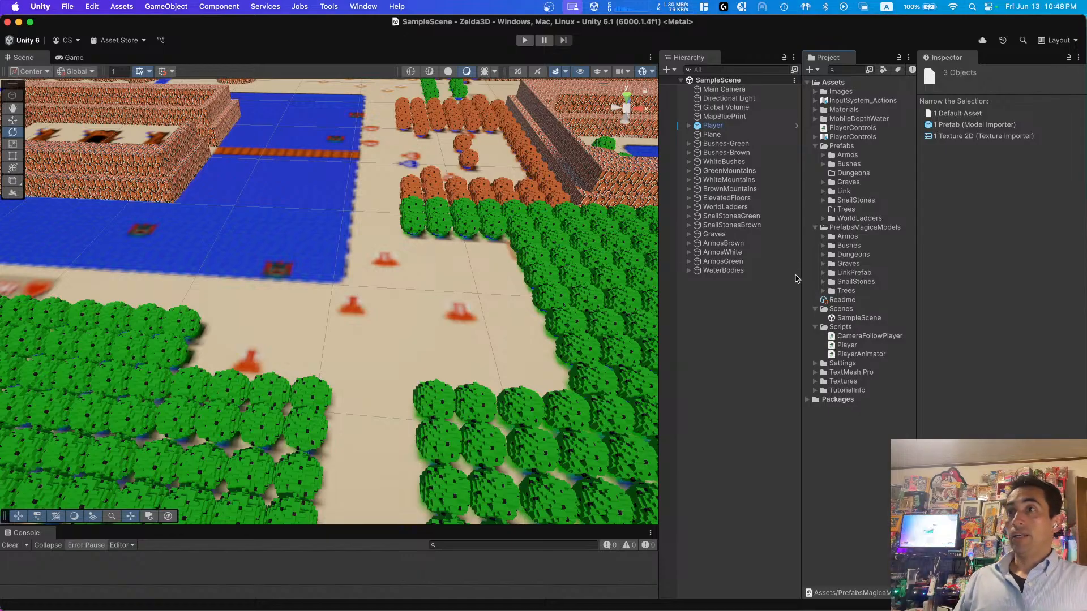
Step: Place the Dungeon1.vox model from PrefabsMagicaModels/Dungeons into the scene on the sand path beside the water
scroll(498, 263, "down", 2)
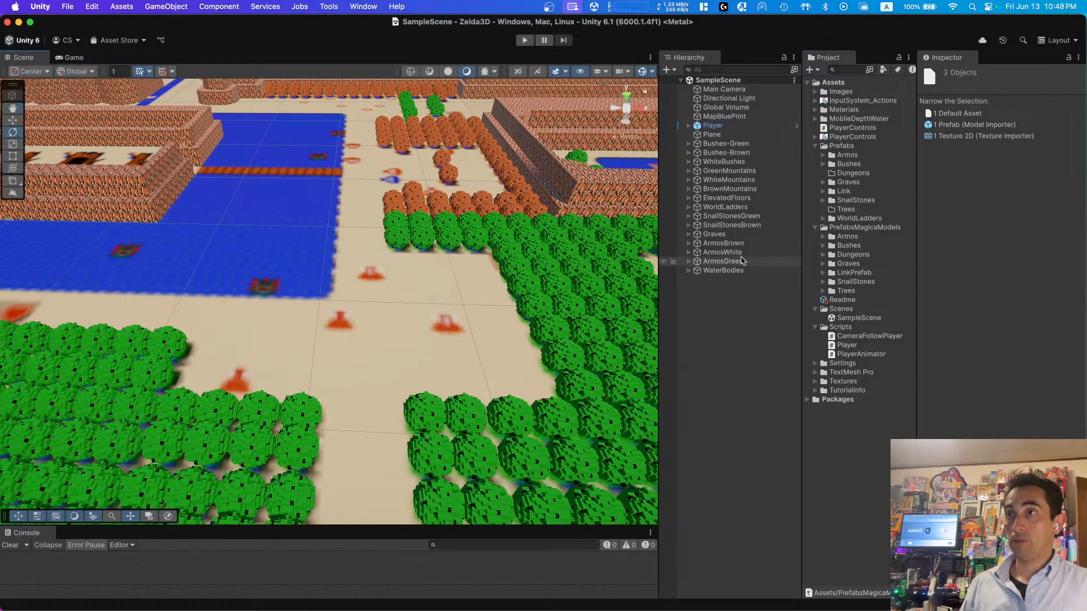
left_click(824, 255)
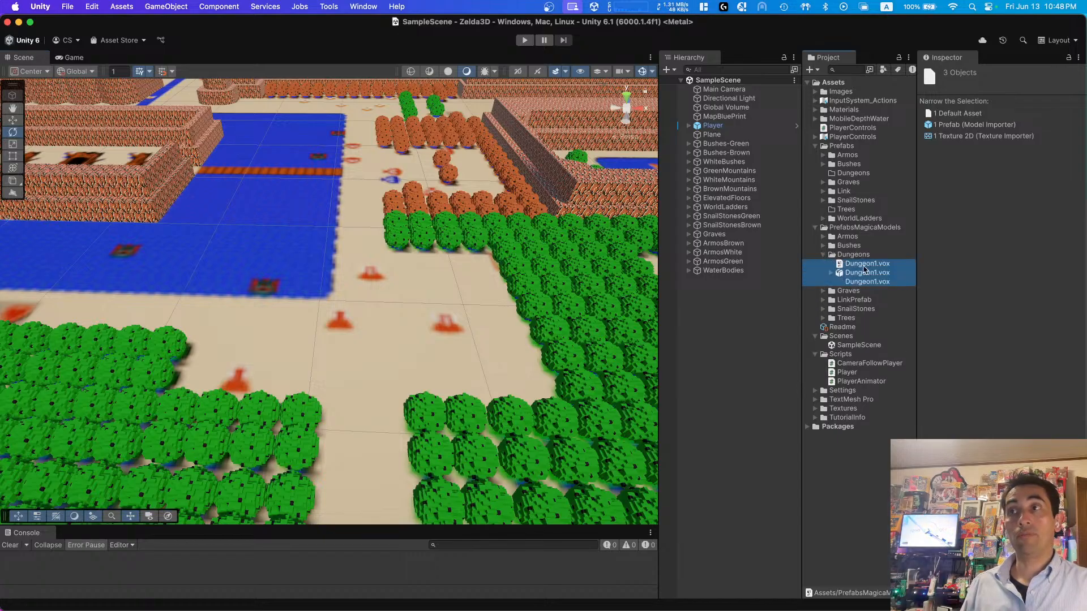
left_click(864, 265)
left_click(844, 274)
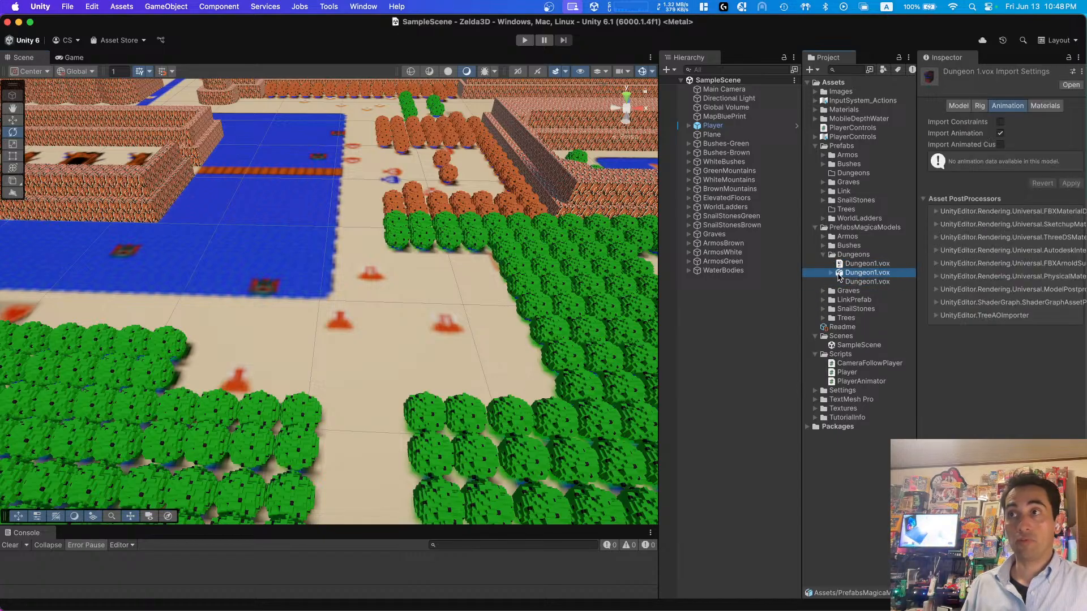
left_click_drag(850, 276, 364, 334)
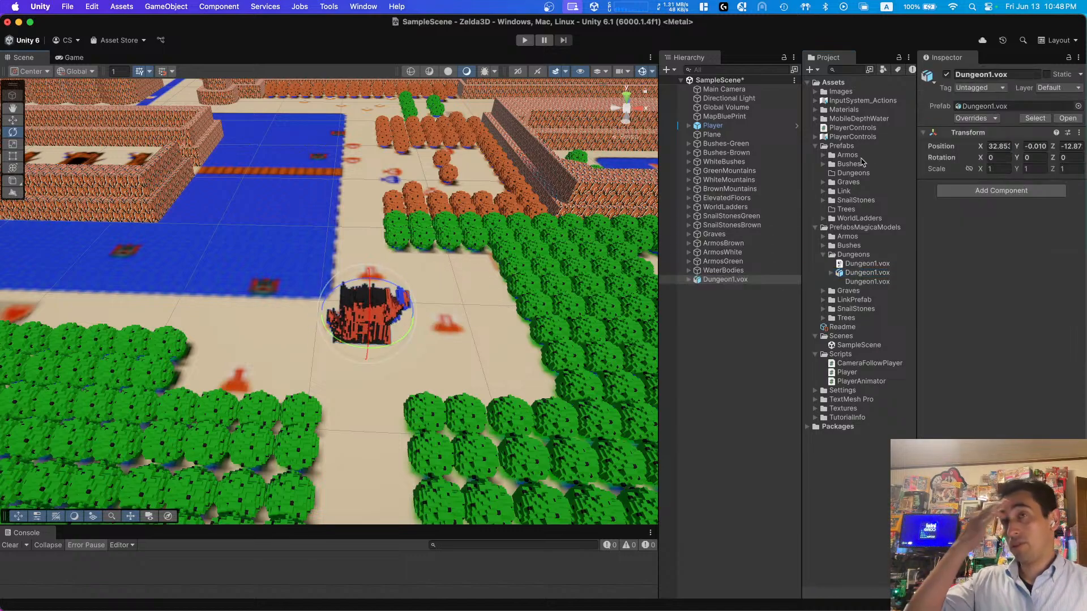
Step: Set the Dungeon1.vox object's position to X 0, Y 0, Z 0
left_click(999, 145)
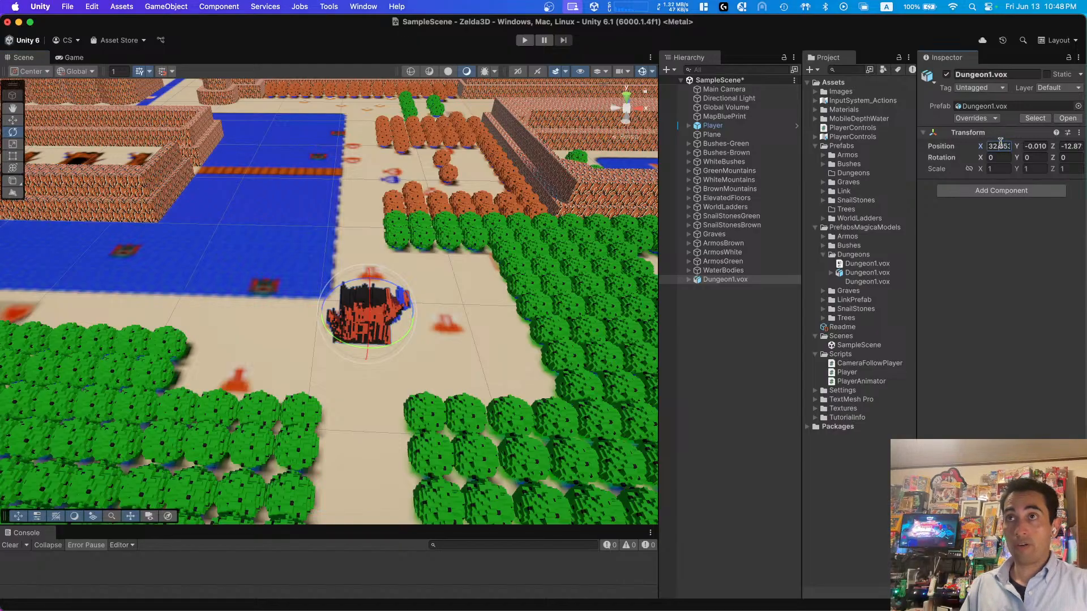
type("0")
key("Tab")
type("0")
key("Tab")
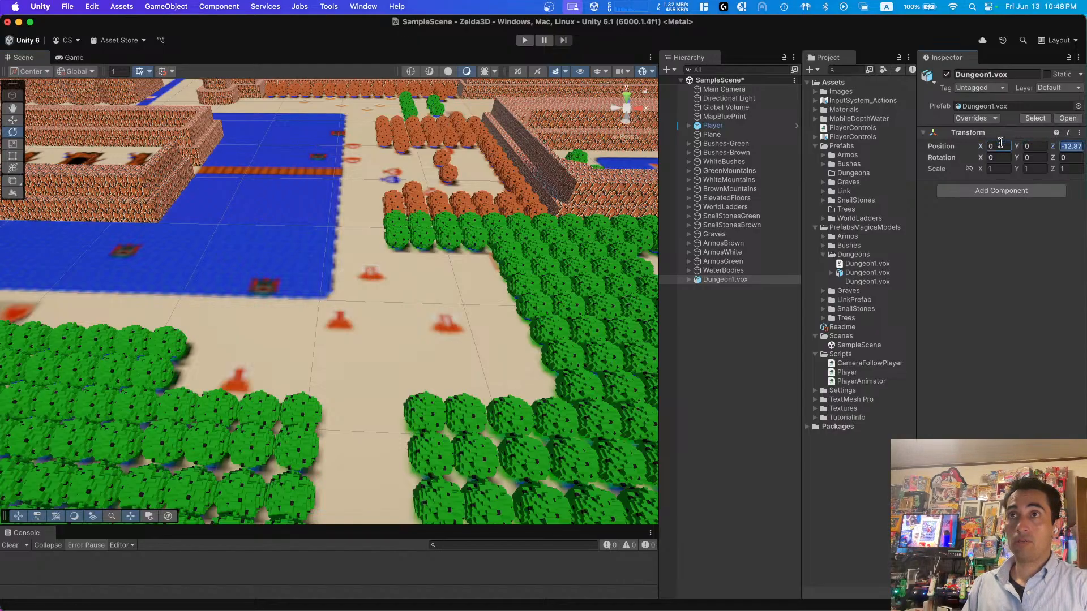
type("0")
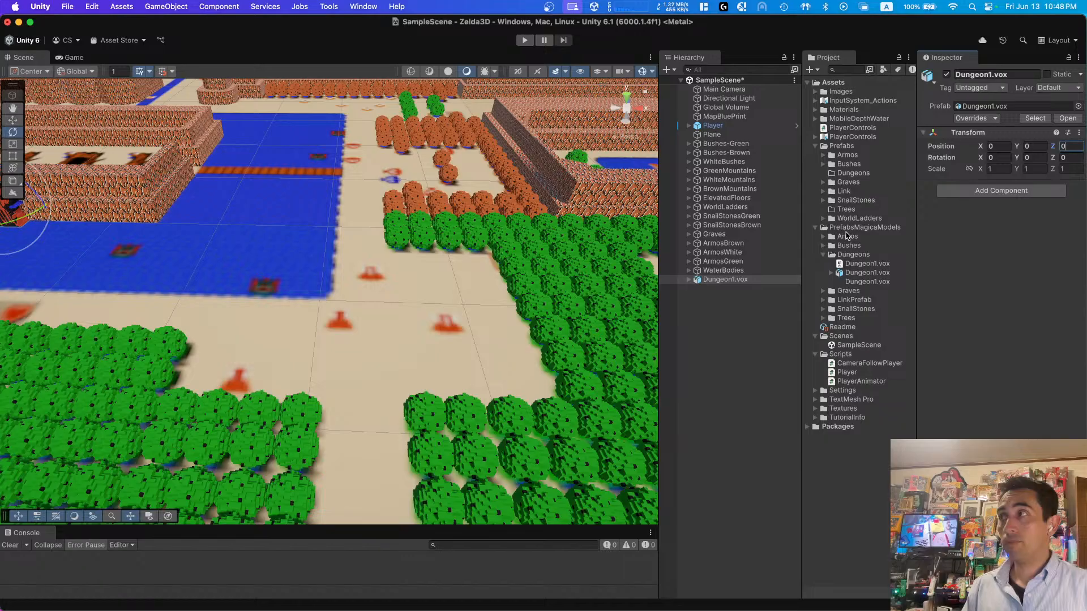
Step: Set the Dungeon1.vox object's Y rotation to 180
right_click_drag(354, 240, 299, 240)
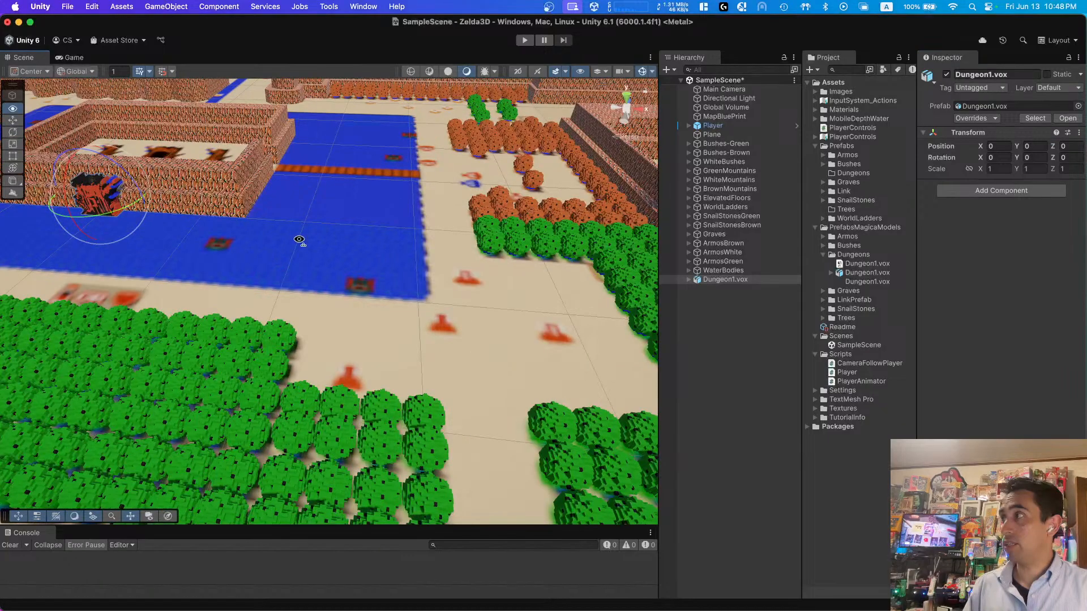
double_click(728, 280)
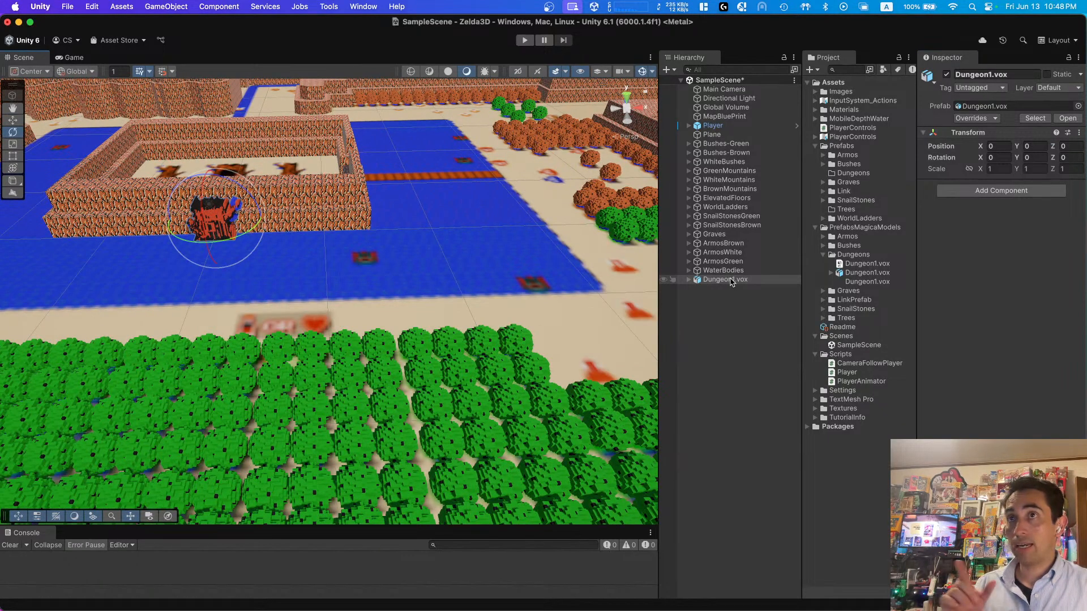
left_click(1033, 158)
type("180")
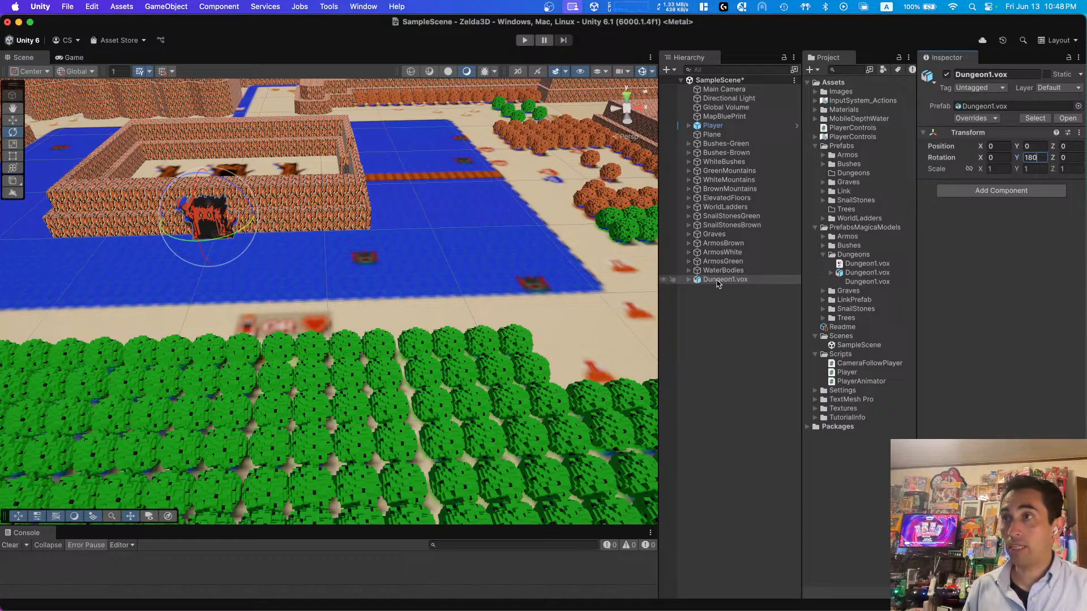
Step: Save the Dungeon1.vox object as a prefab in the Prefabs/Dungeons folder and delete its instance from the scene
left_click_drag(718, 283, 843, 175)
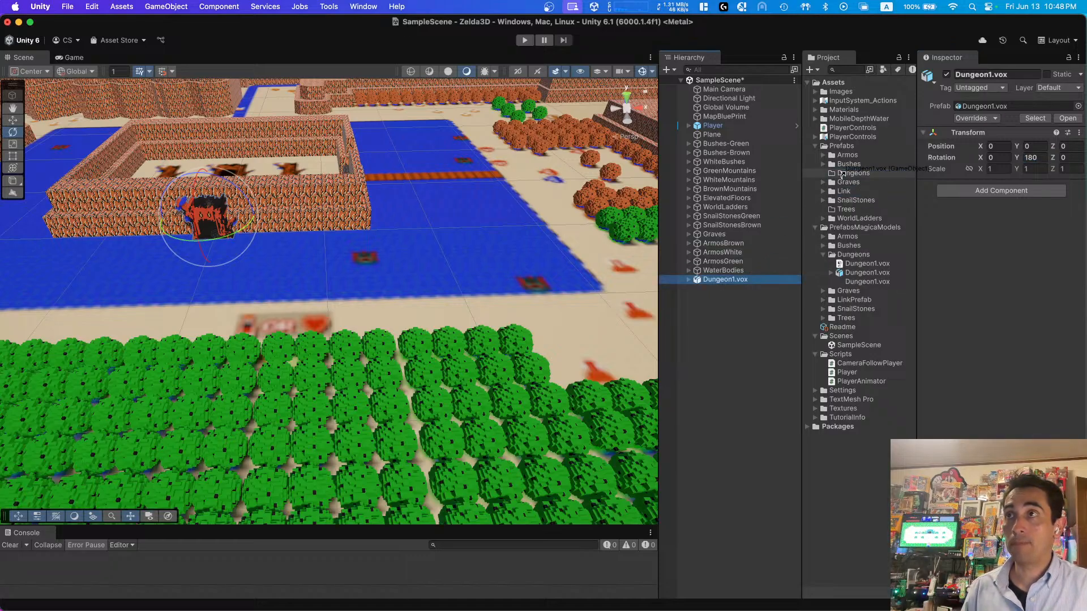
left_click(709, 280)
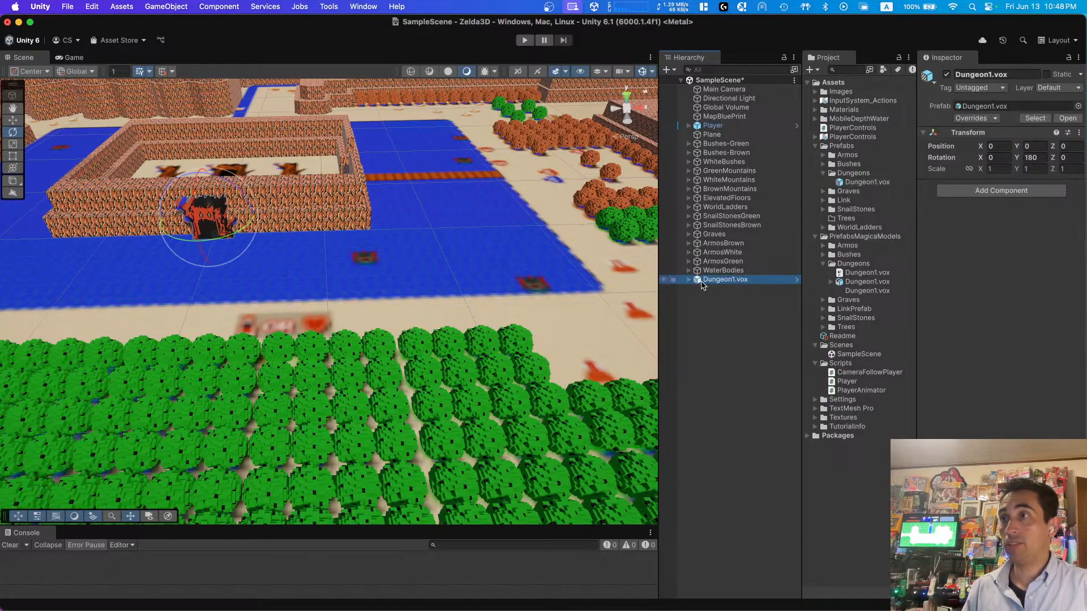
right_click(707, 283)
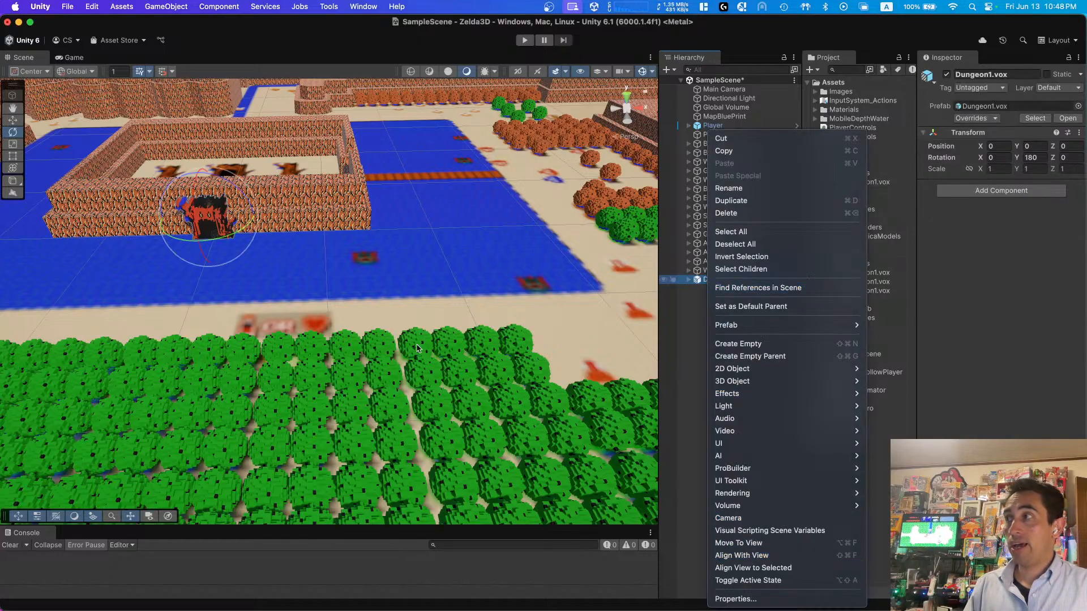
left_click(726, 213)
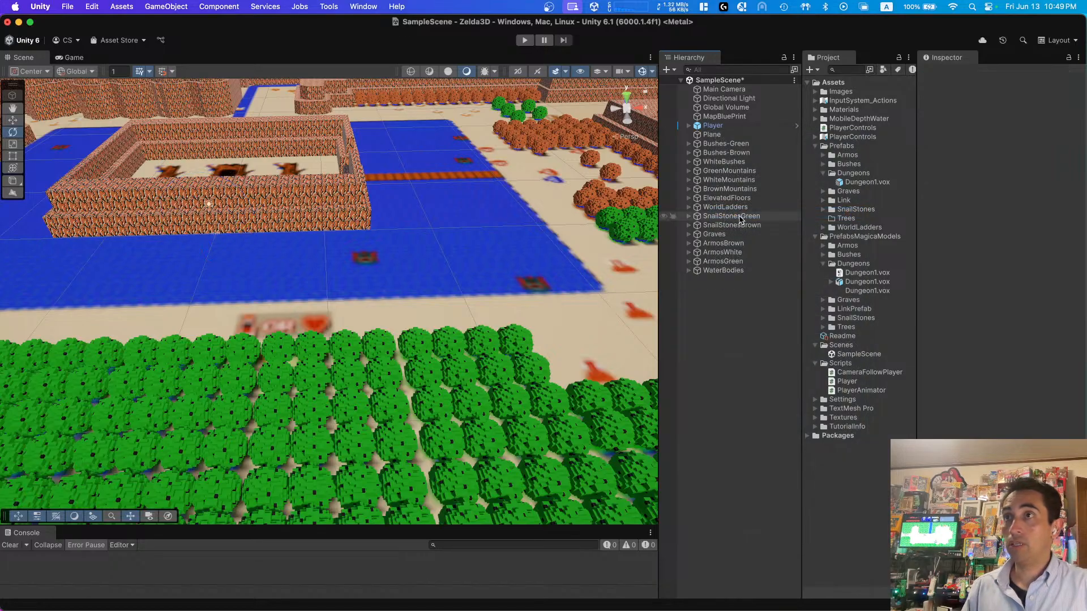
Step: Place the Dungeon1.vox prefab on the Level-1 dungeon spot inside the walled island, at about X -0.979, Z 14.129
left_click_drag(859, 185, 232, 176)
key("f")
right_click_drag(292, 211, 293, 155)
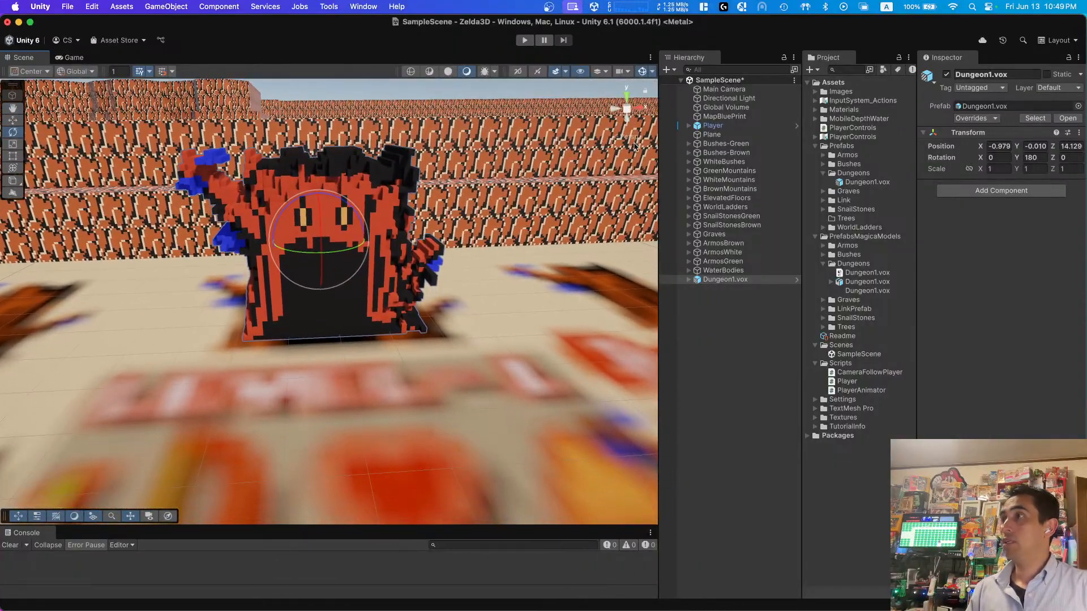
Step: Constrain the Dungeon1.vox object's scale proportions and scale it uniformly to 1.4
left_click(969, 169)
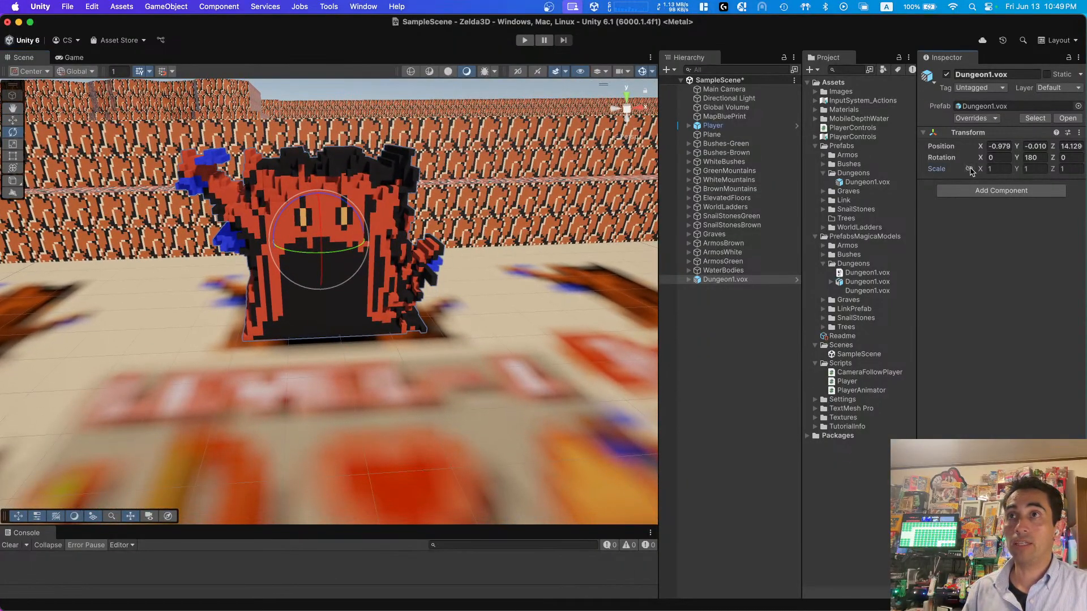
left_click(998, 169)
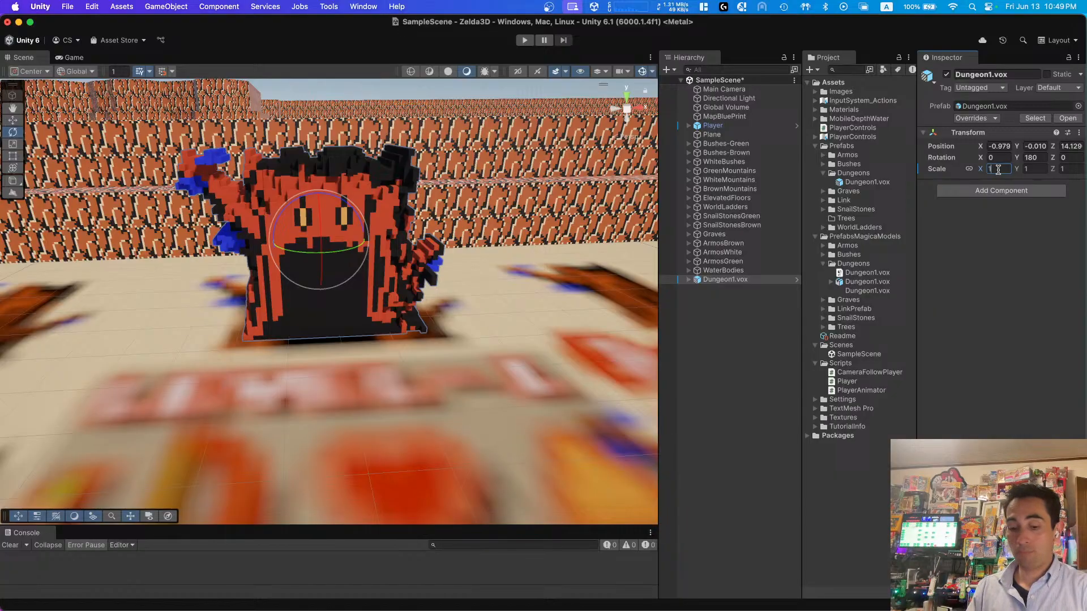
type("1.4")
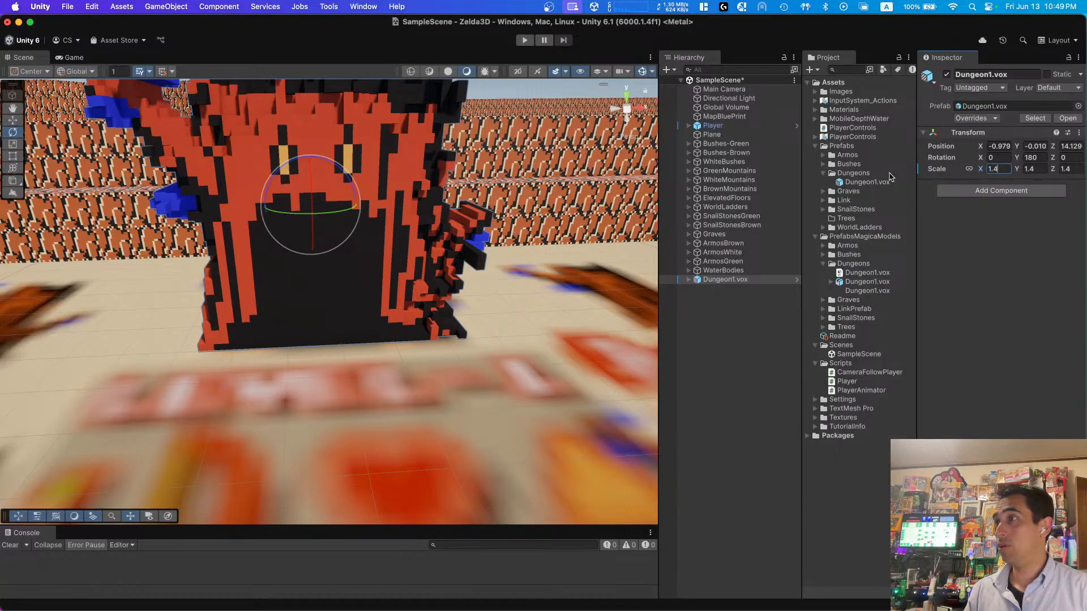
scroll(435, 289, "down", 10)
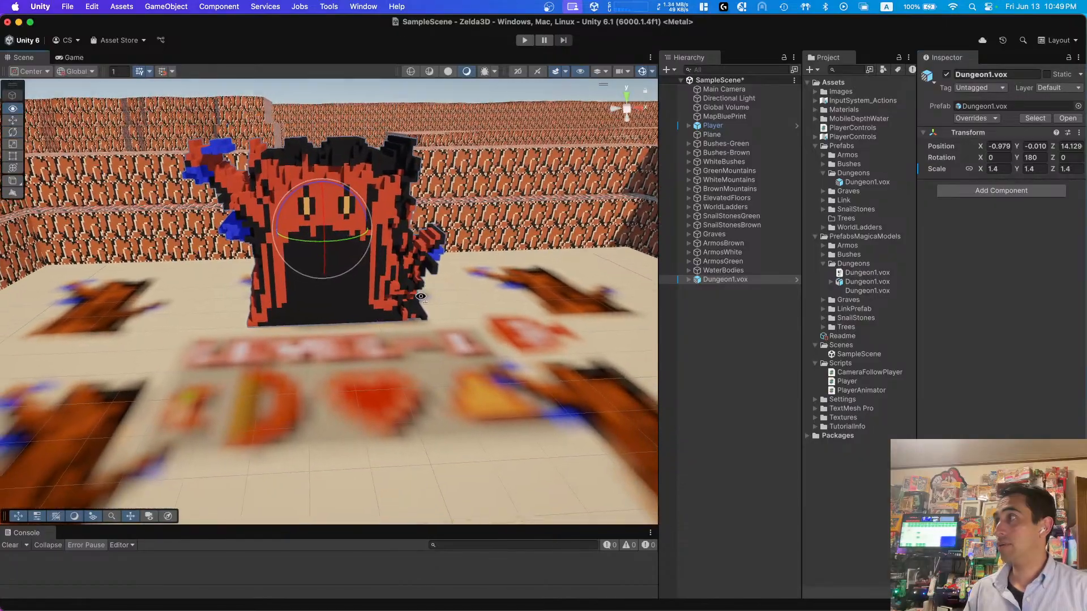
right_click_drag(435, 289, 486, 168)
Step: Play the scene and walk the player past the bushes and over the bridge to inspect the Dungeon1 entrance in game
left_click(525, 39)
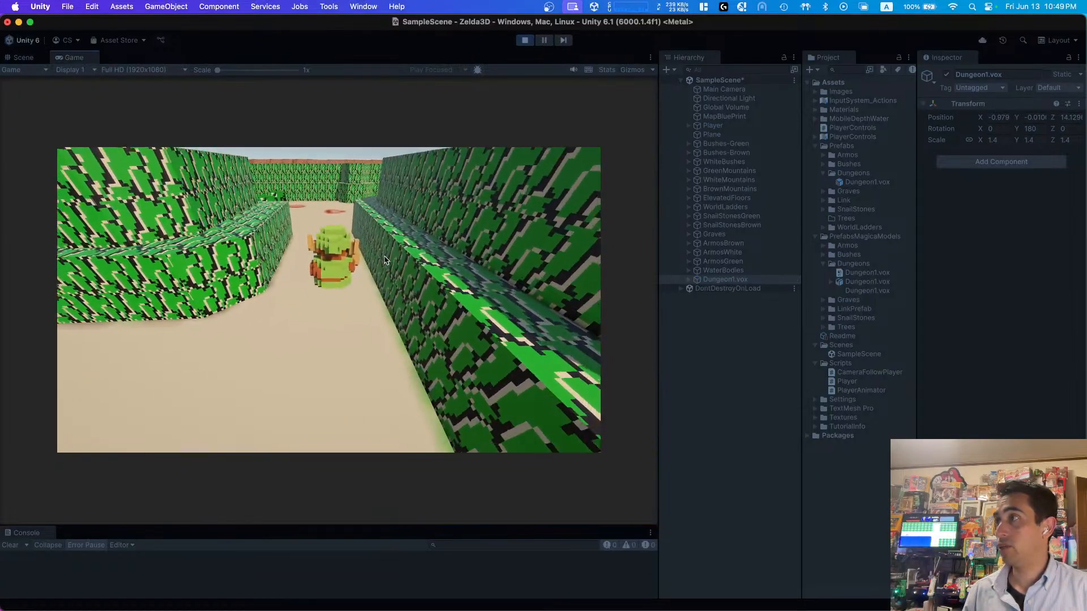
key("w")
key("d")
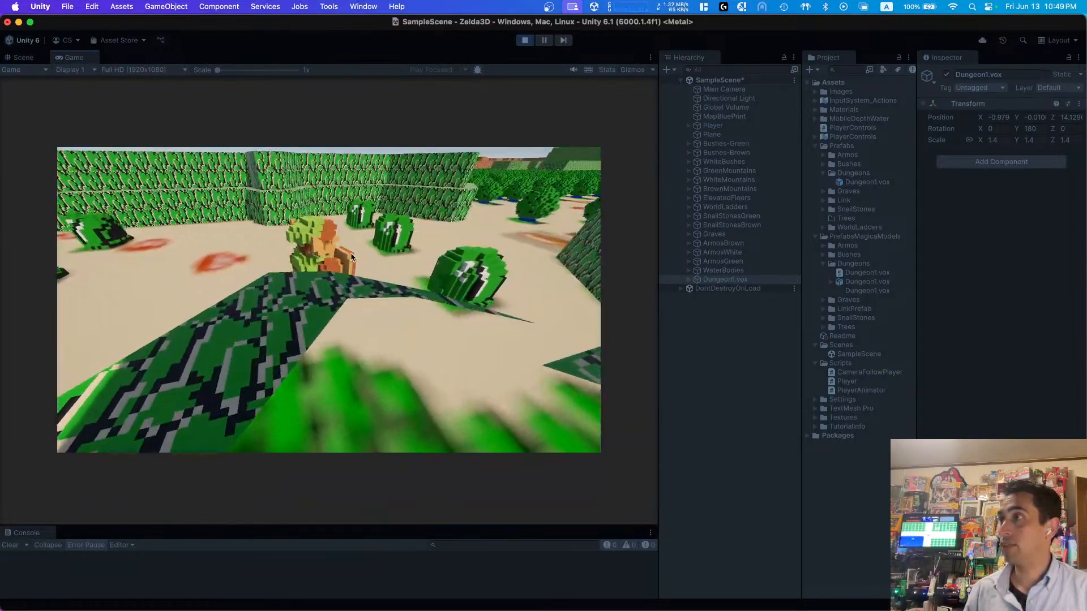
key("d")
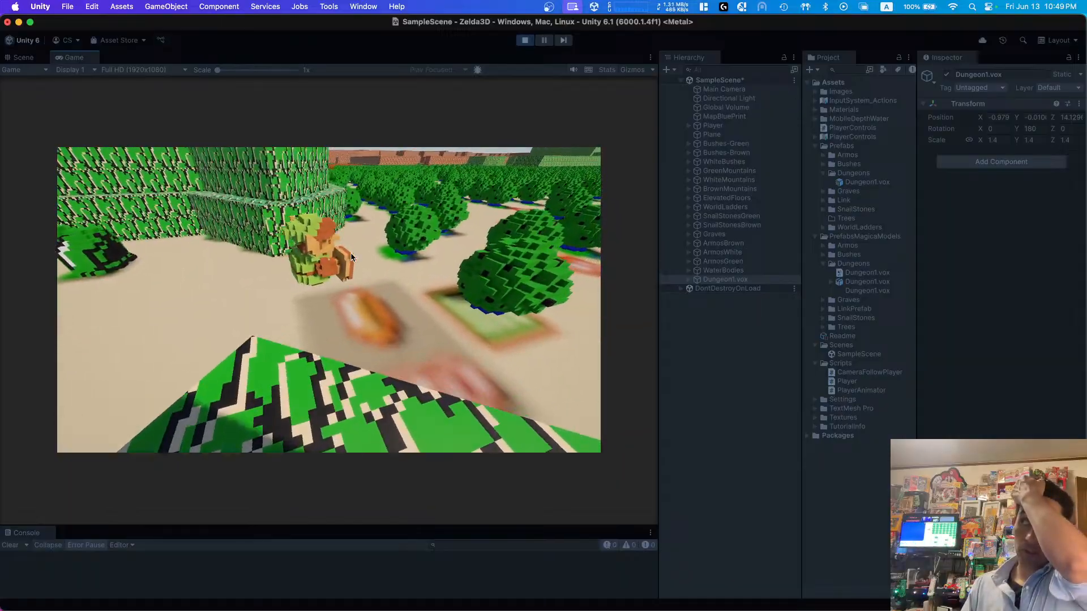
key("d")
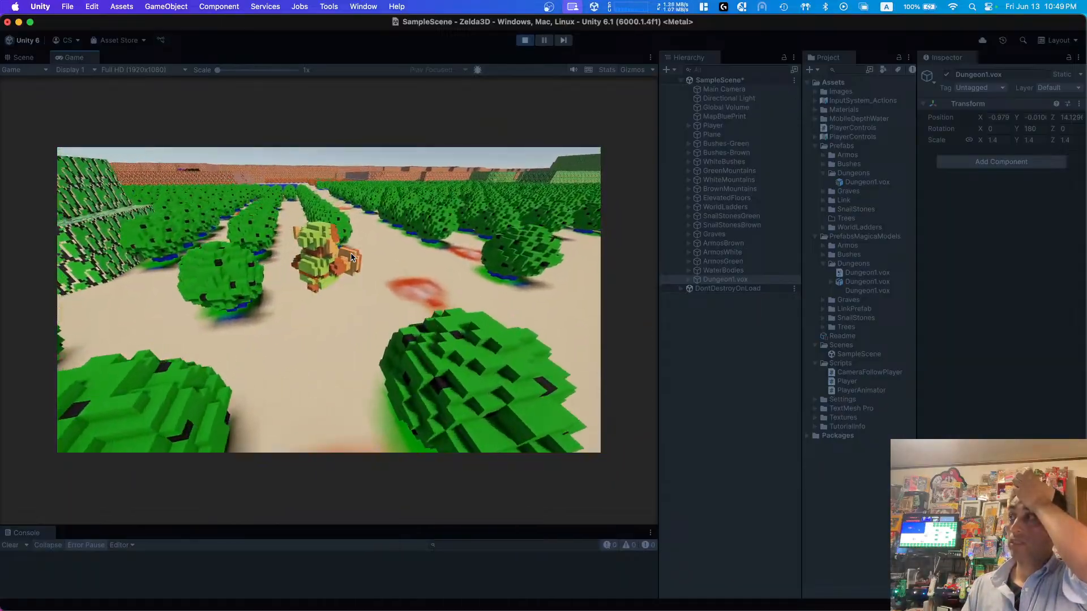
key("w")
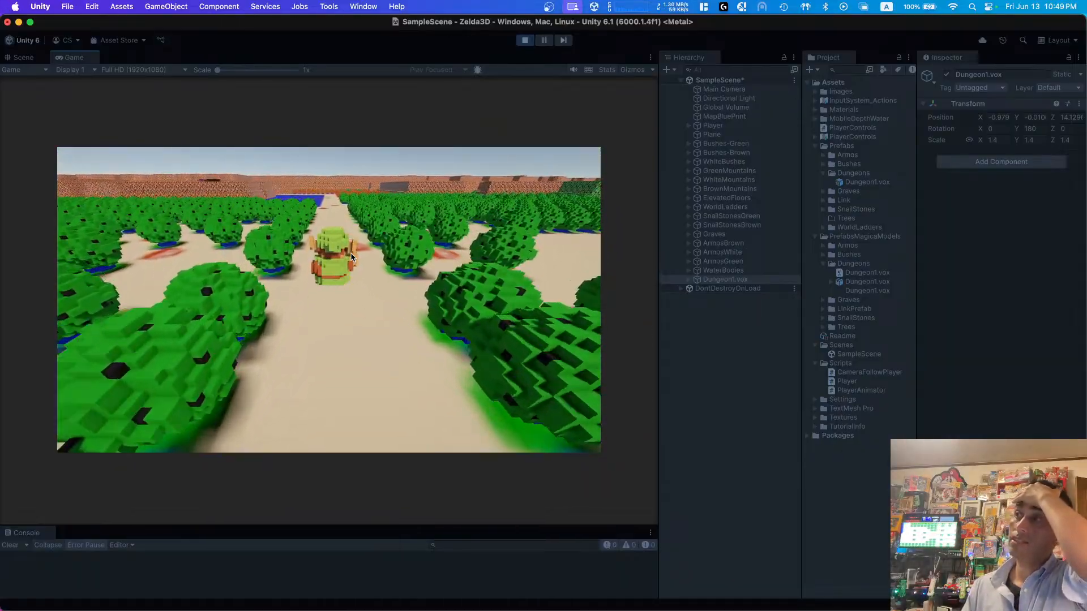
key("w")
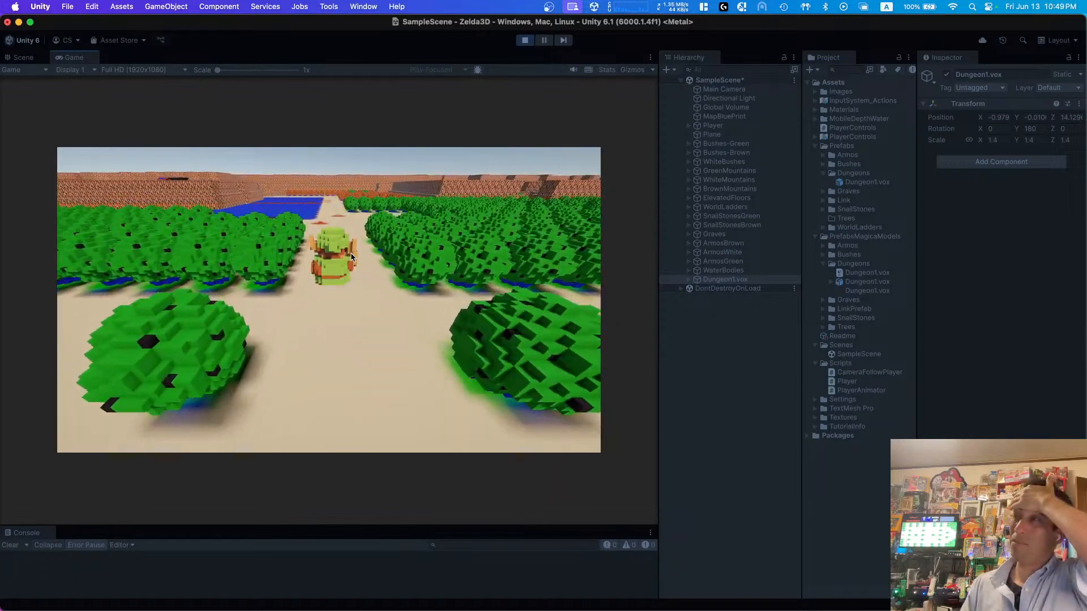
key("w")
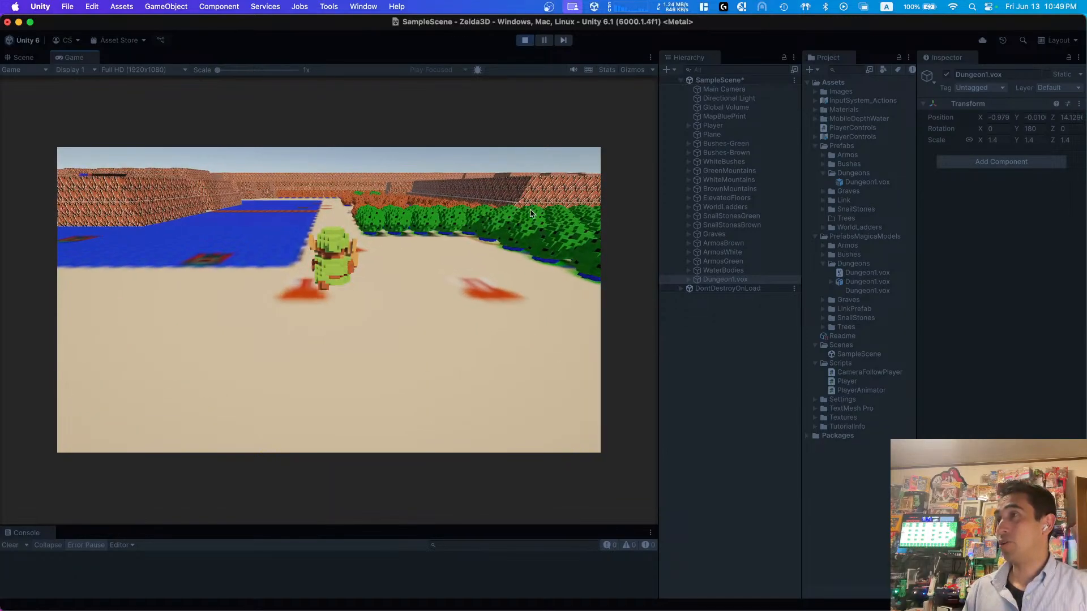
key("w")
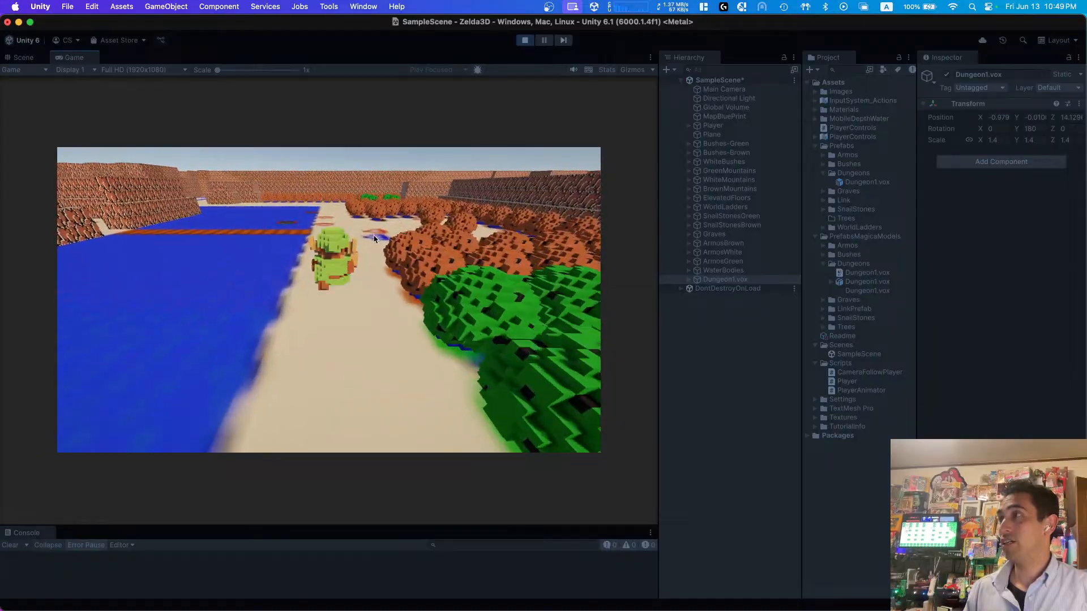
key("a")
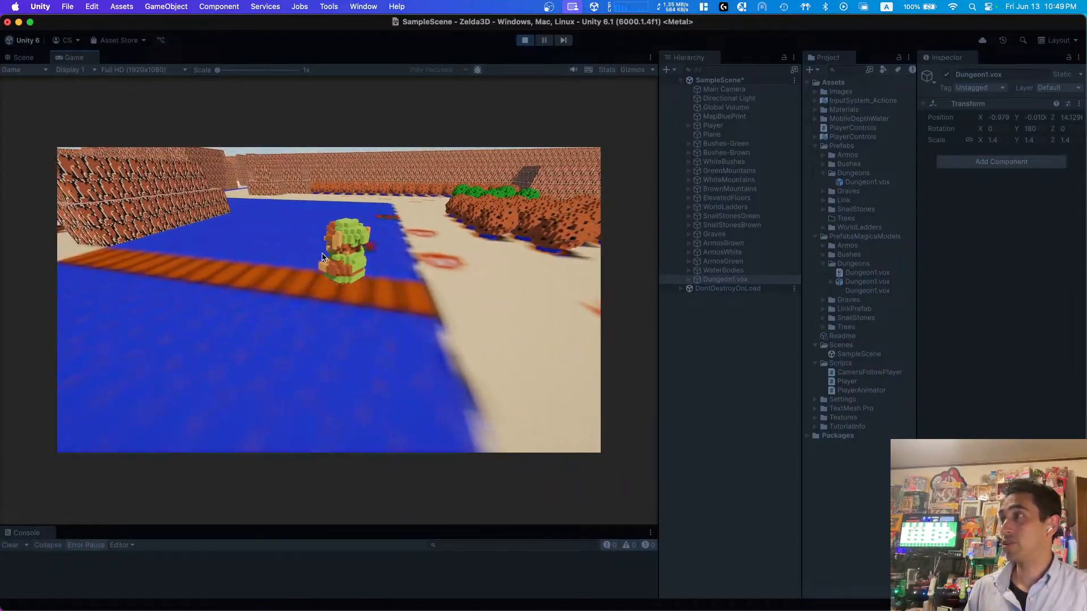
key("a")
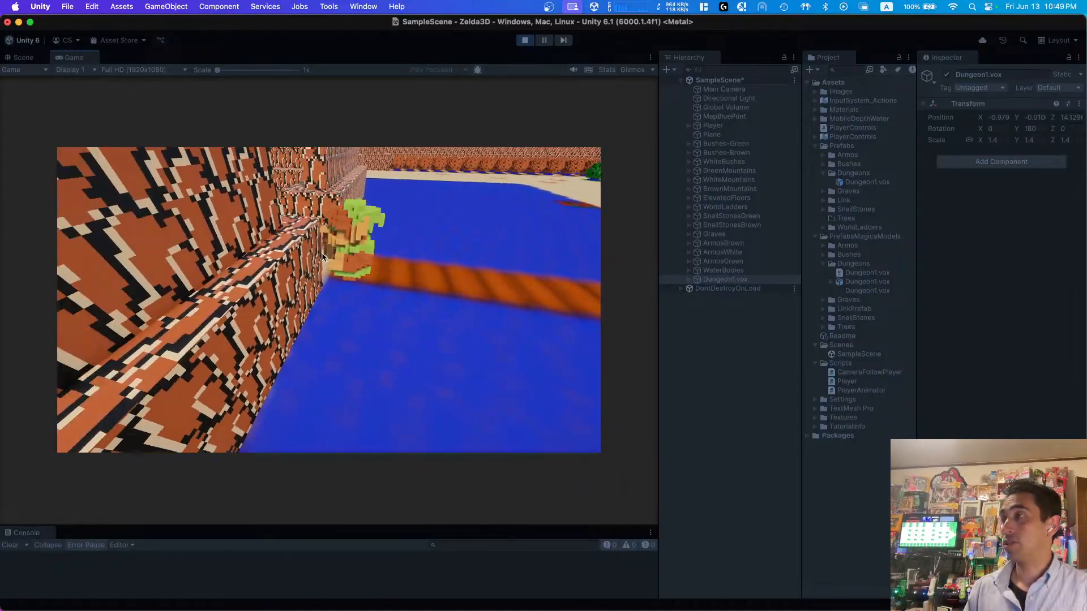
key("a")
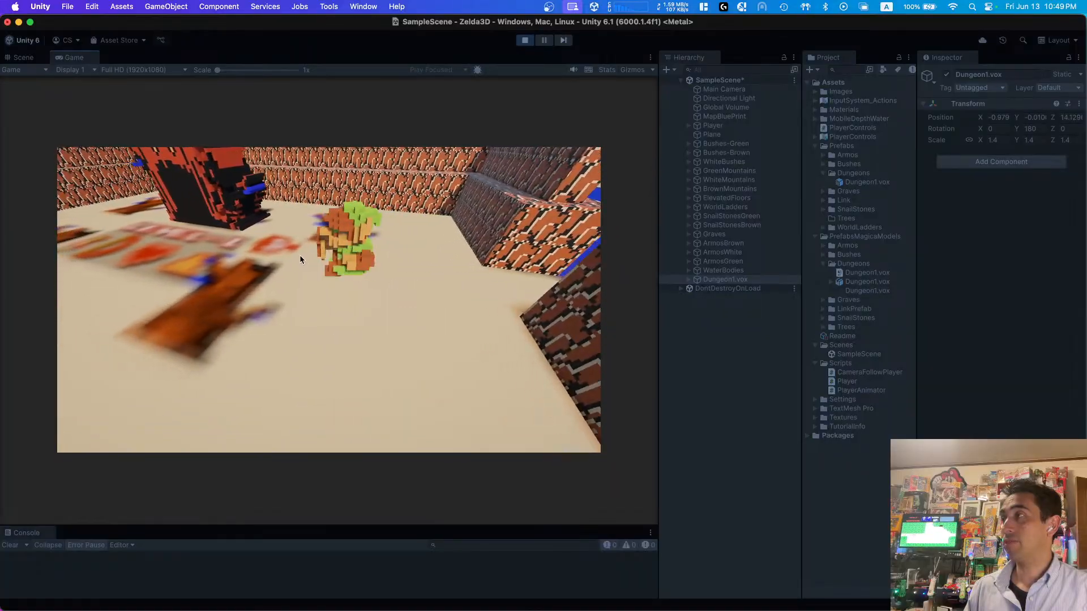
key("a")
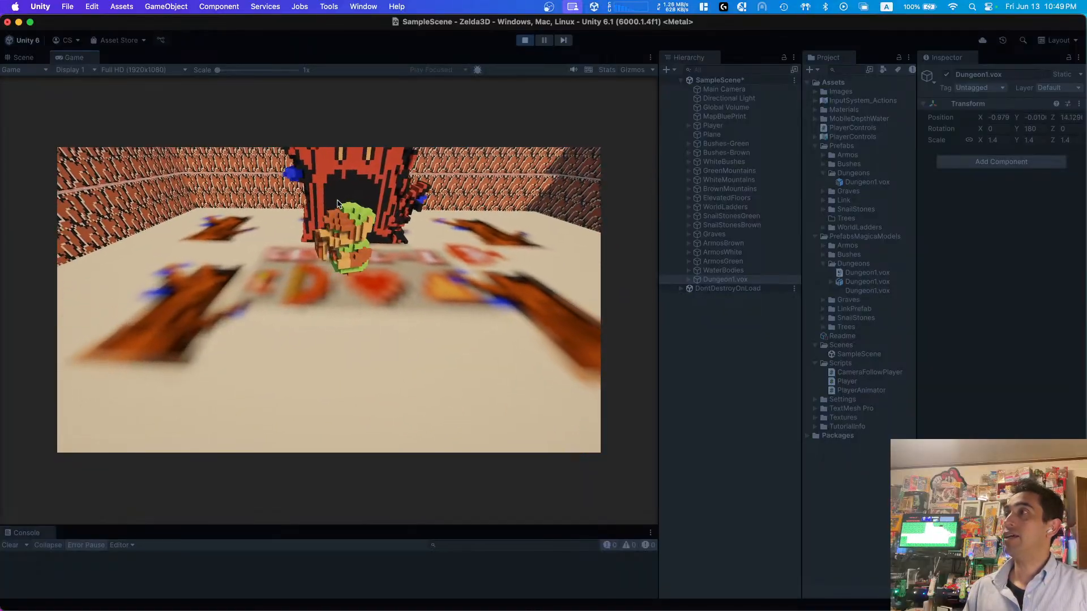
key("w")
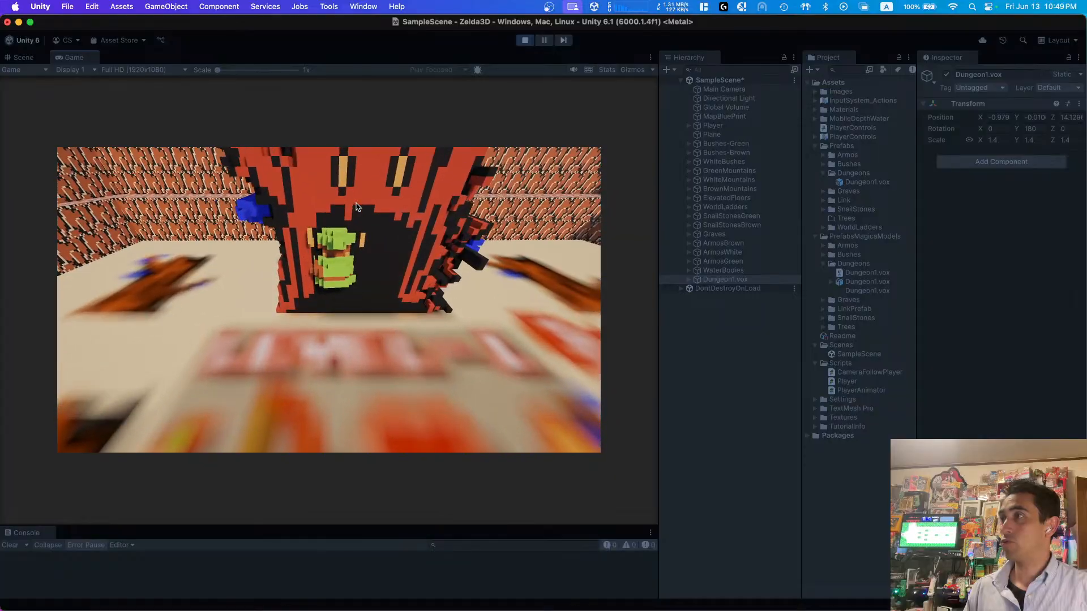
key("s")
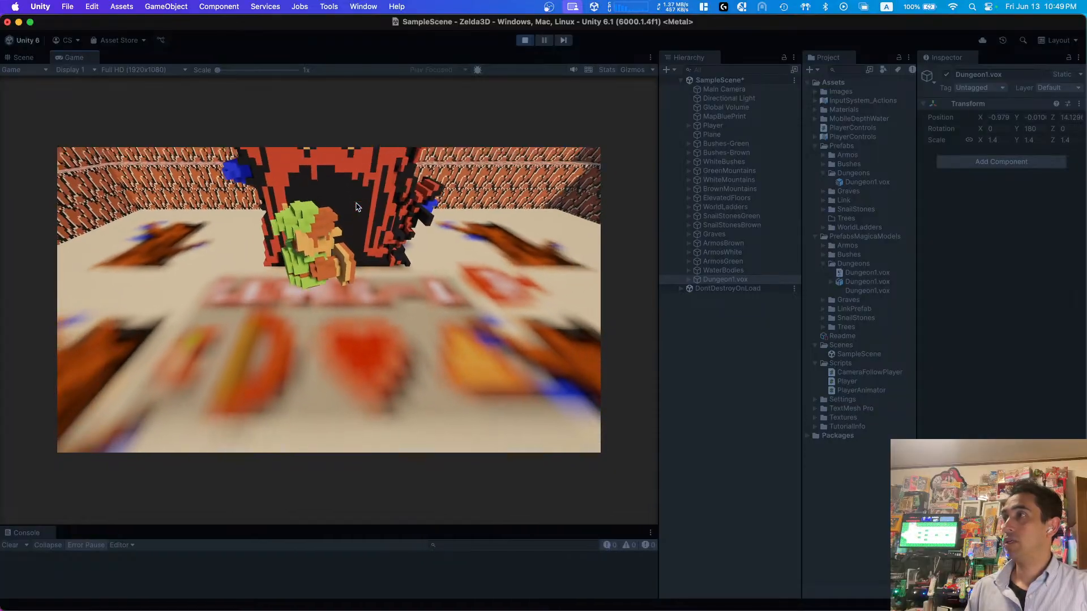
Step: Walk the player back and forth in front of the Dungeon1 entrance to inspect it, and stop playing the scene
key("w")
key("s")
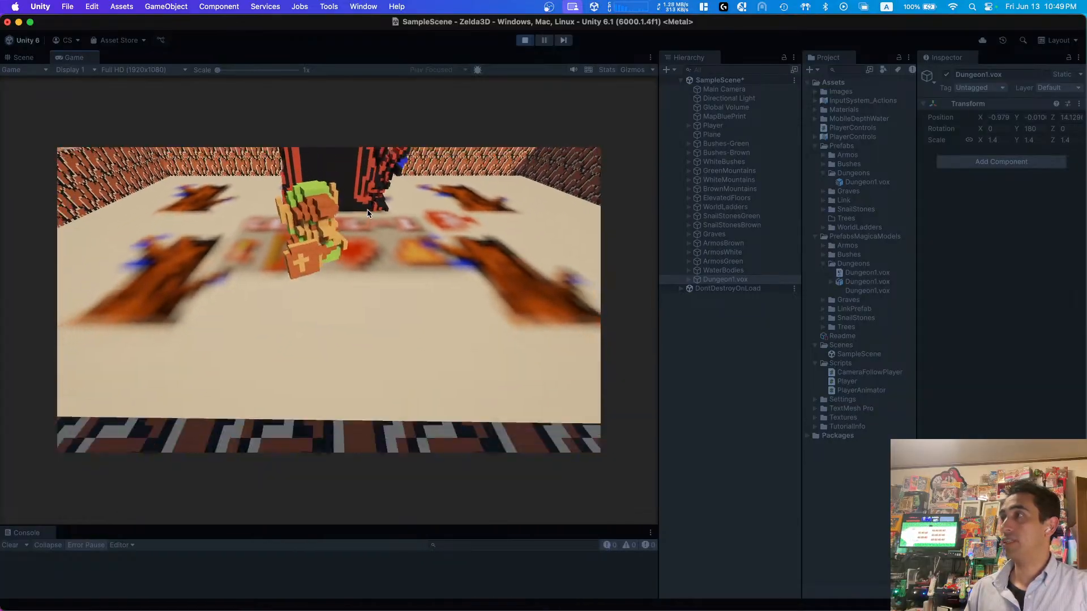
left_click(524, 40)
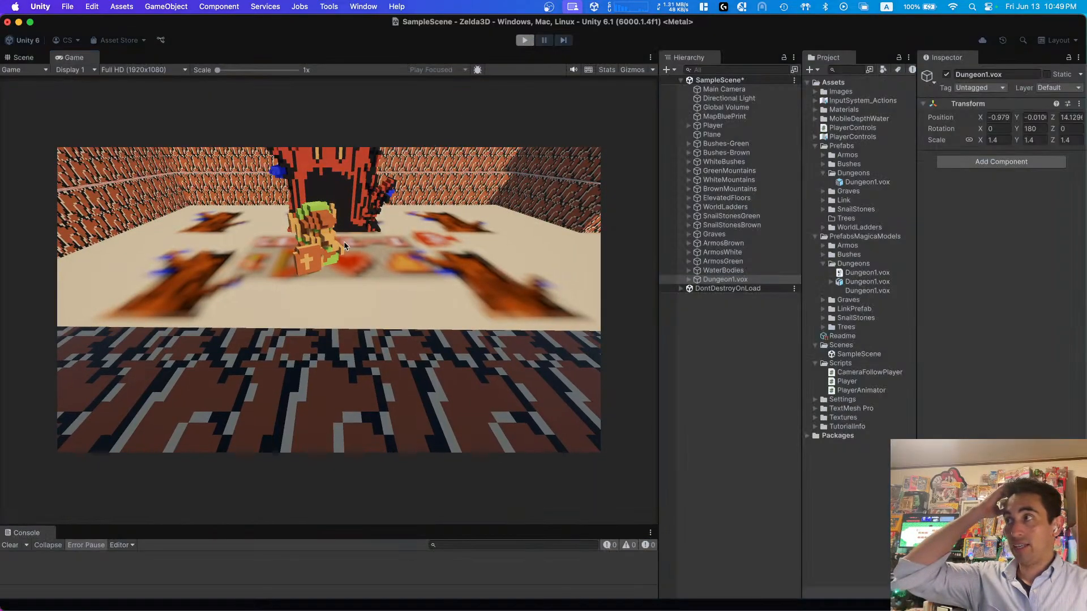
Step: Apply all overrides of the Dungeon1.vox instance to its prefab
right_click_drag(368, 263, 375, 271)
key("s")
key("w")
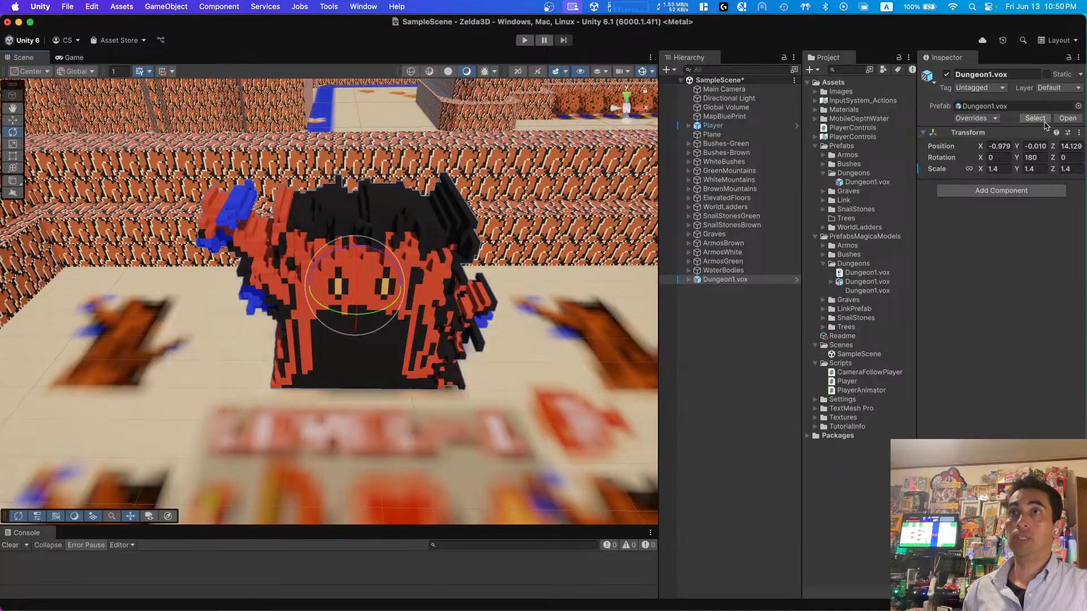
left_click(981, 119)
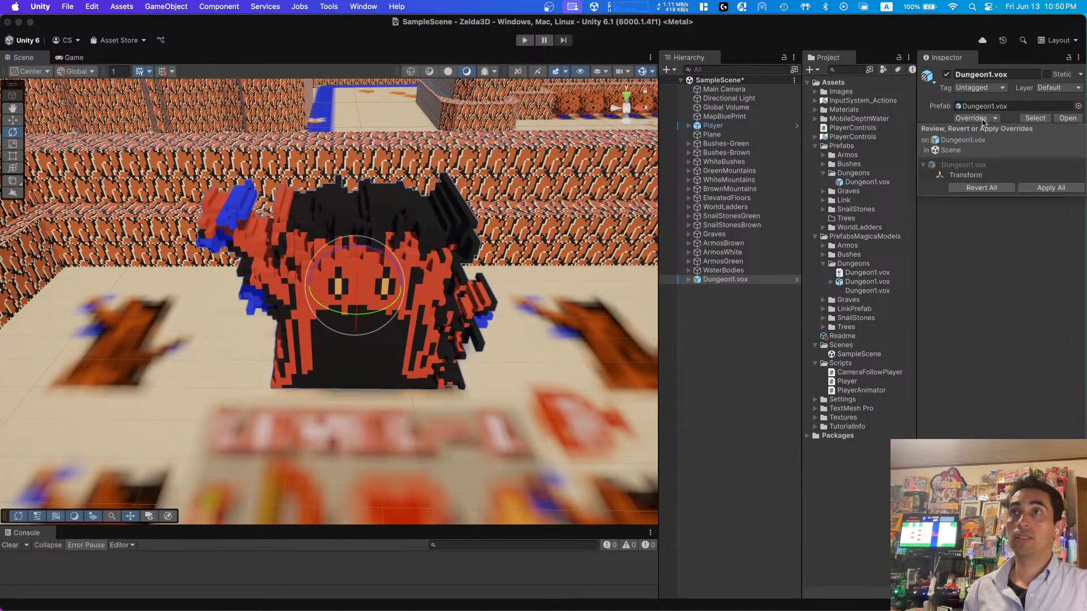
left_click(1050, 188)
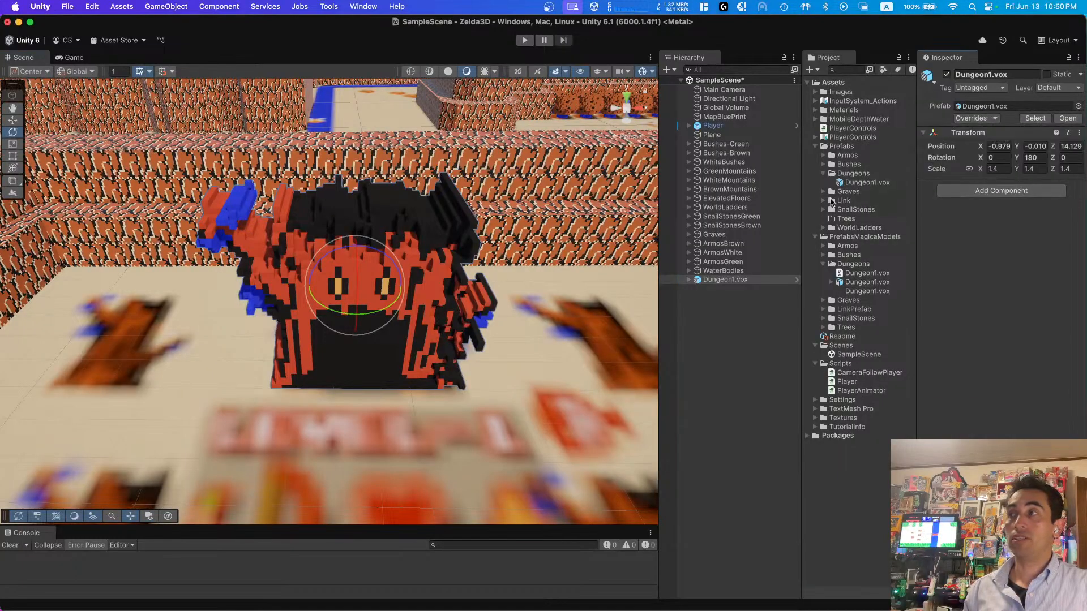
Step: Add the Tree.vox model from PrefabsMagicaModels/Trees to the scene near the tree spot beside the dungeon, at about X 6.16, Z 14.67
scroll(452, 256, "down", 3)
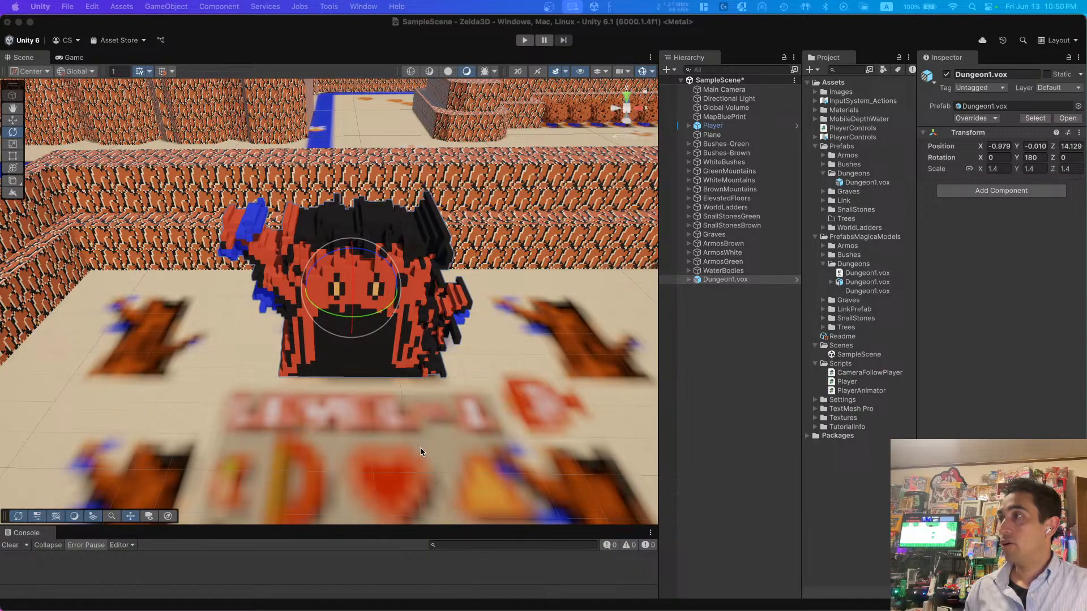
scroll(428, 358, "down", 3)
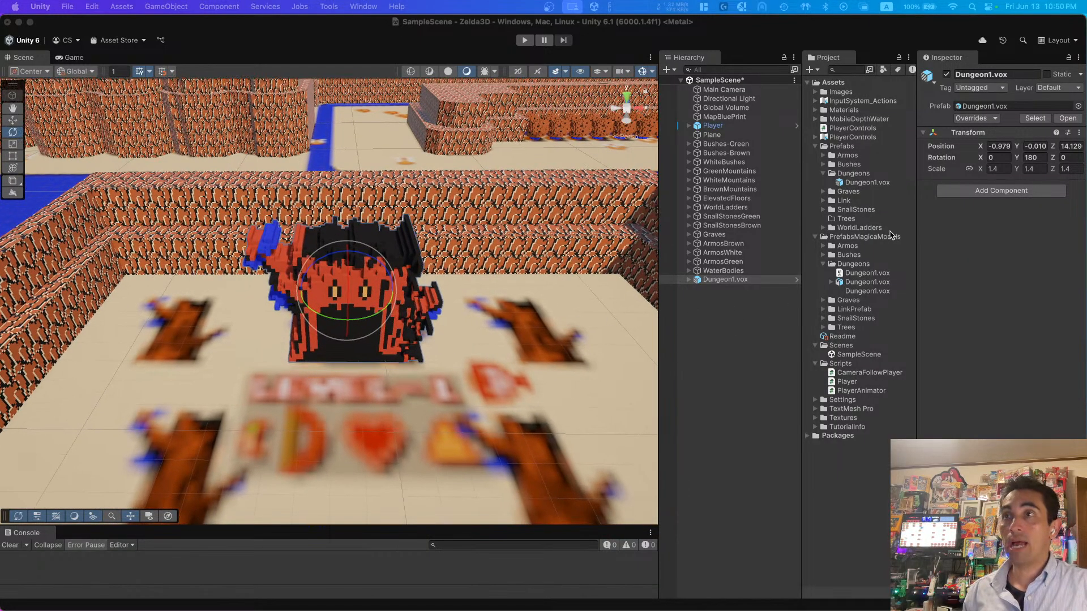
left_click(823, 265)
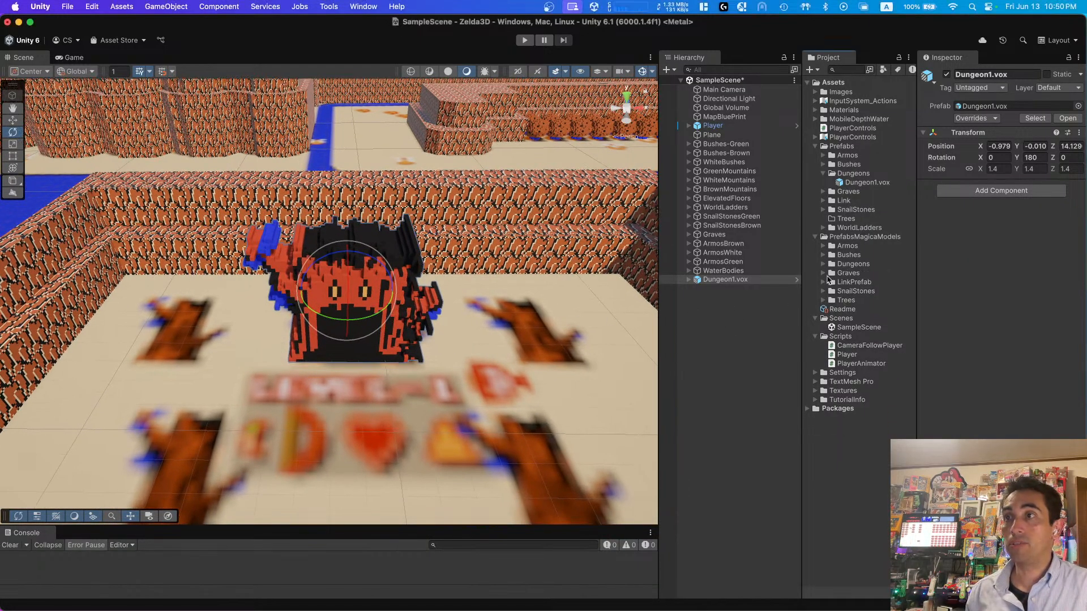
left_click(824, 301)
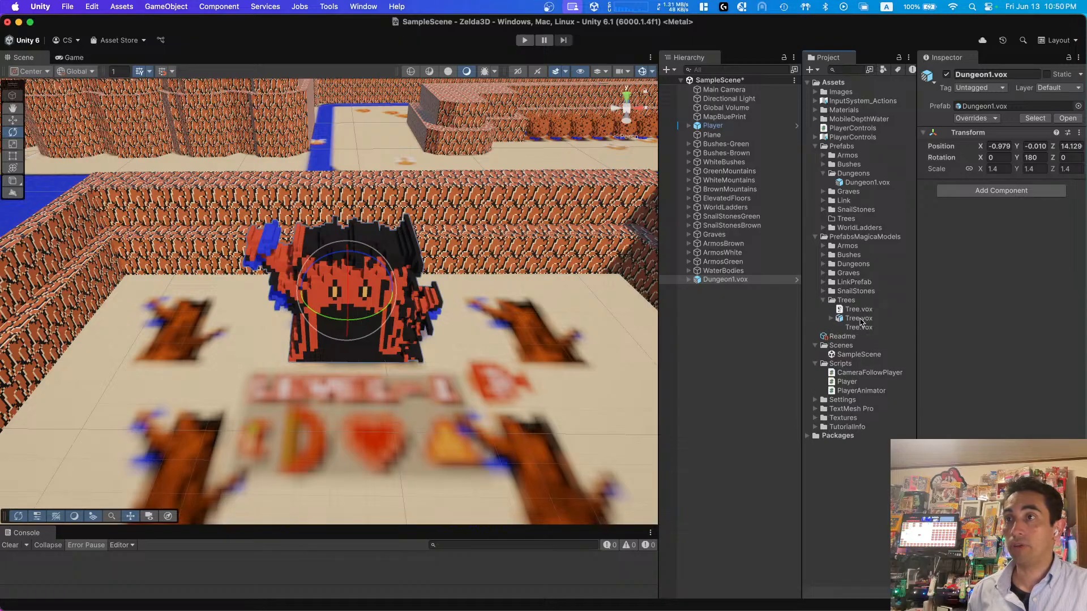
left_click_drag(860, 322, 533, 336)
right_click_drag(533, 336, 537, 304)
key("w")
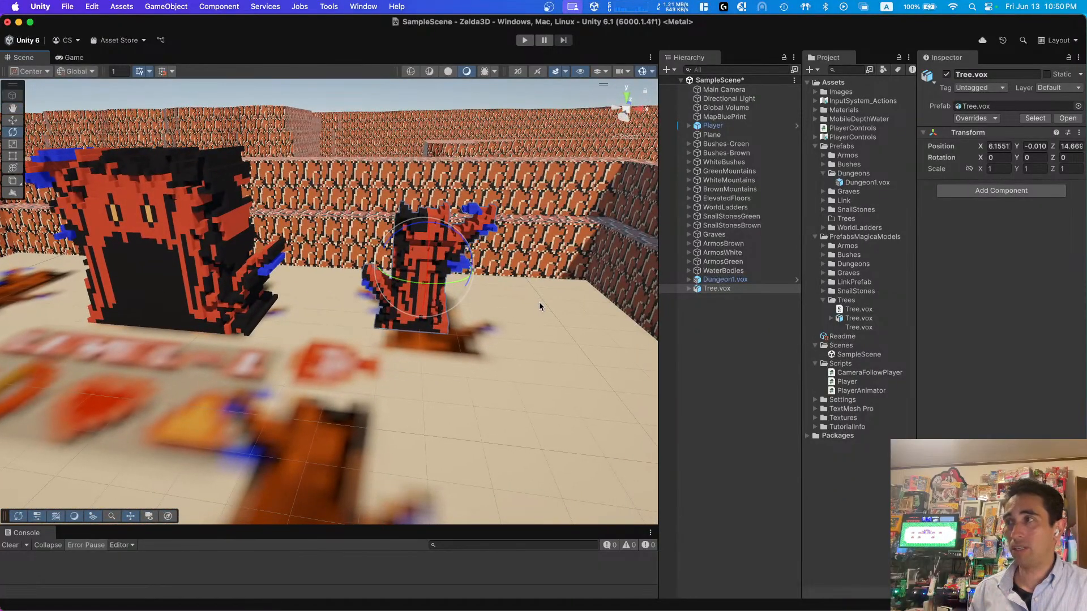
Step: Set the Tree.vox object's position to 0, 0, 0 and its Y rotation to 180
left_click(1003, 145)
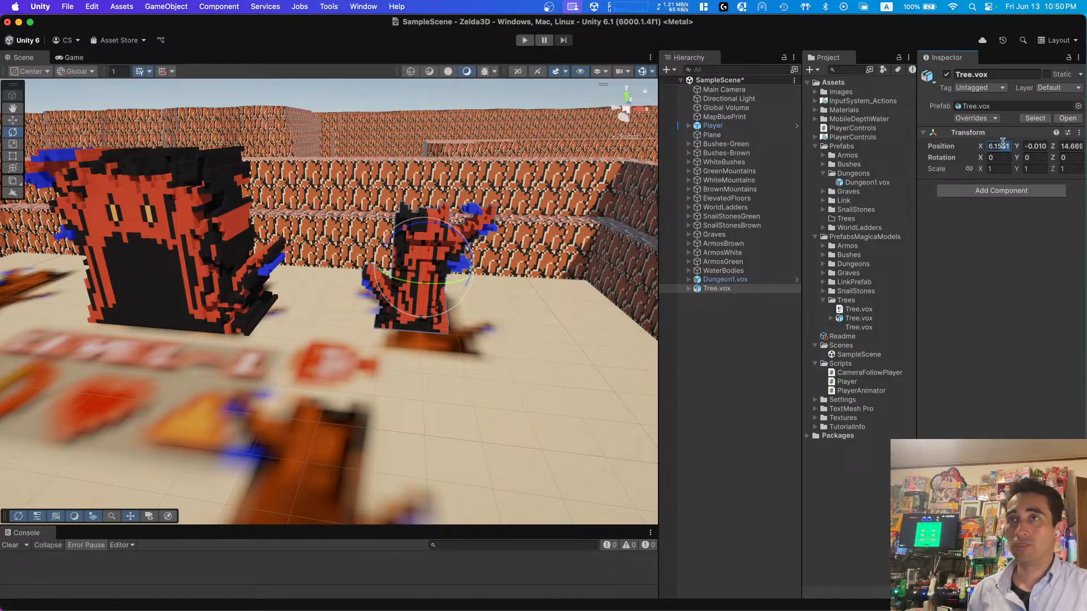
key("Tab")
type("0")
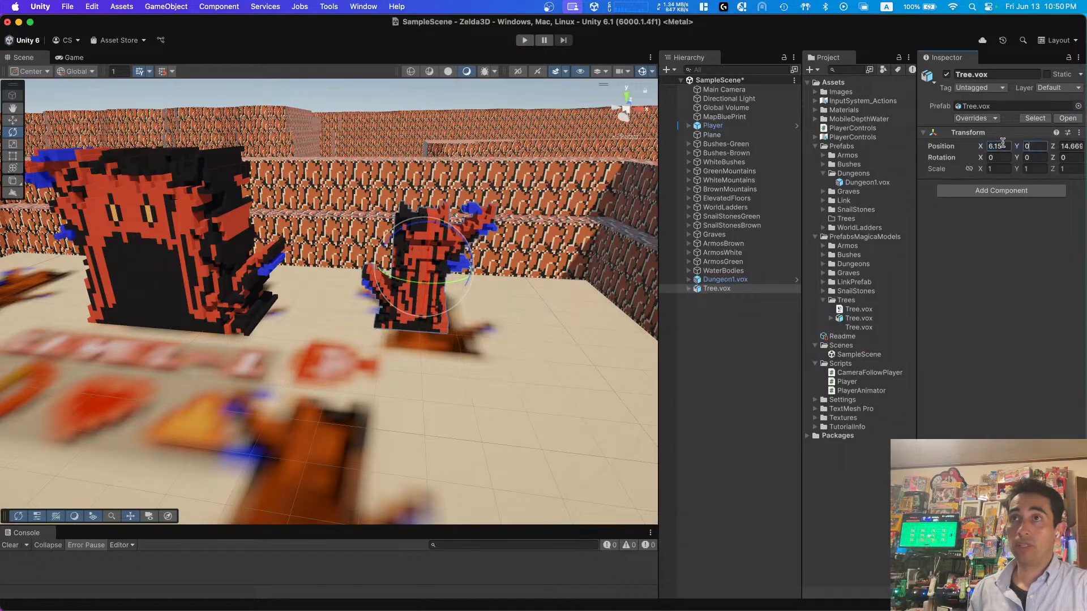
type("0")
type("0")
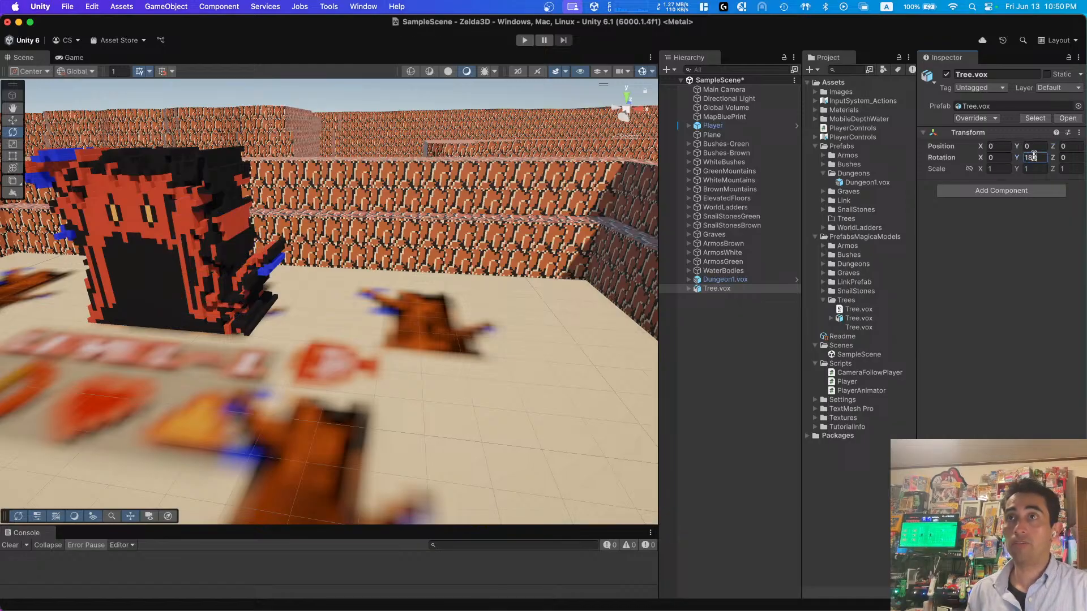
Step: Save the Tree.vox object as a prefab in the Prefabs/Trees folder and delete its instance from the scene
scroll(566, 294, "down", 10)
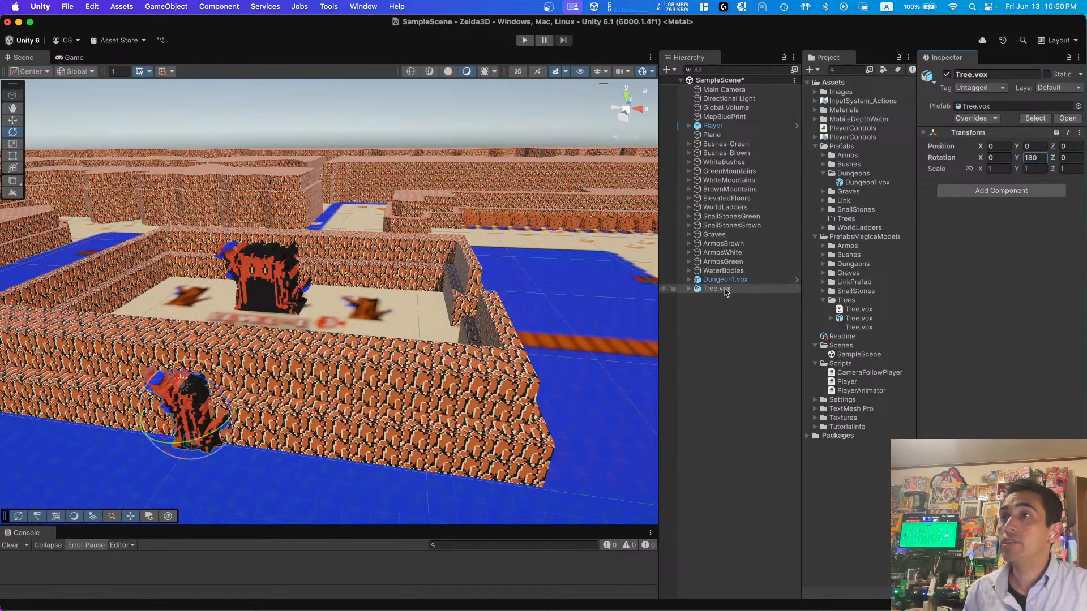
left_click_drag(724, 292, 849, 222)
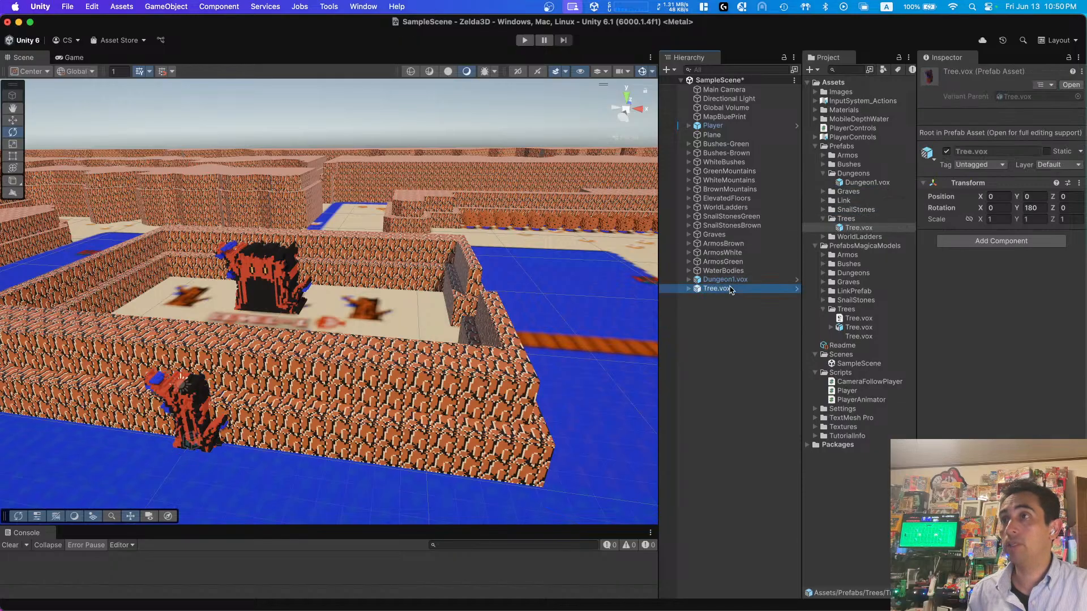
right_click(727, 288)
left_click(762, 214)
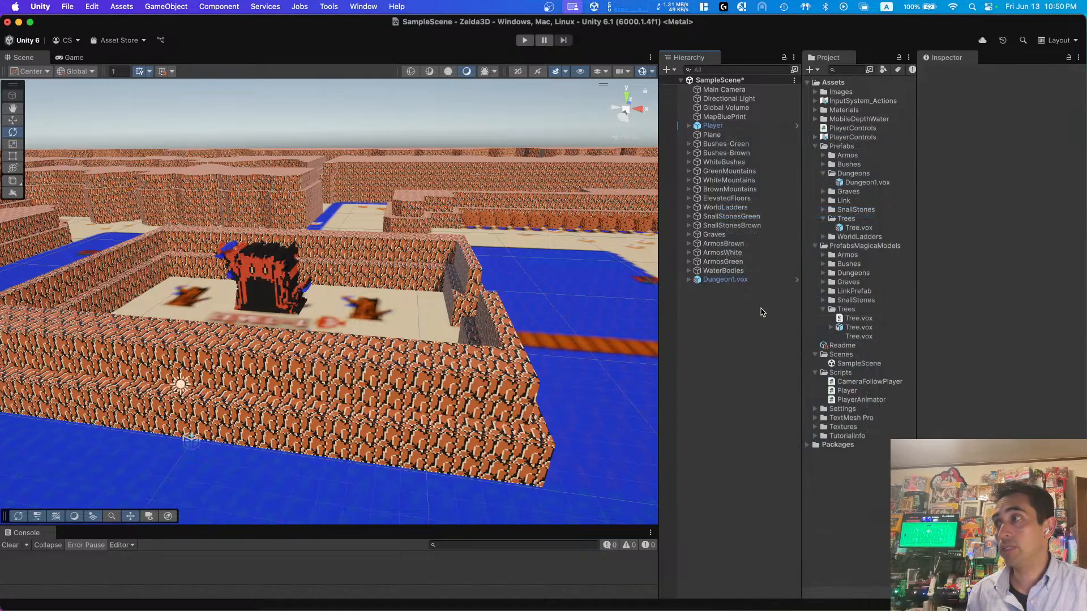
Step: Place the Tree.vox prefab on the tree spot beside the dungeon, at about X 5.96, Z 13.29
left_click_drag(856, 229, 385, 318)
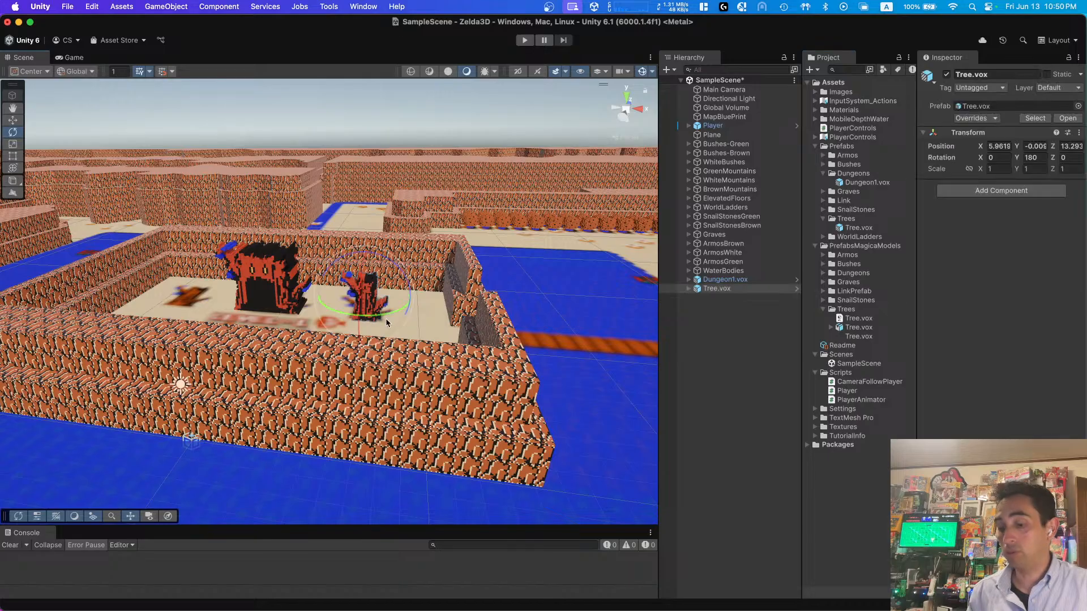
key("f")
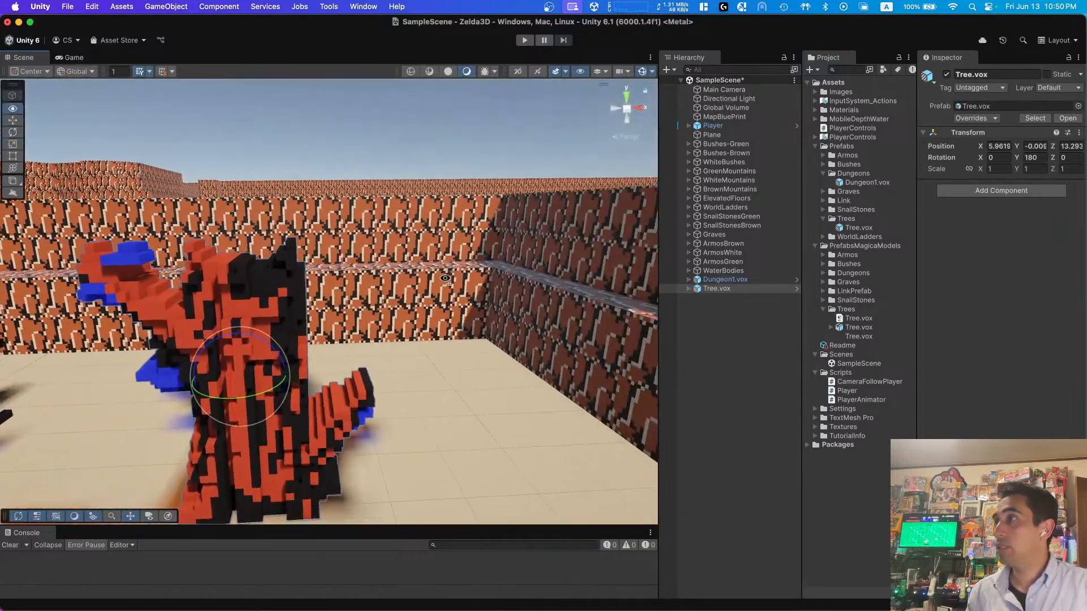
mouse_move(445, 279)
right_mouse_down()
mouse_move(317, 289)
mouse_move(428, 284)
mouse_move(445, 274)
right_mouse_up()
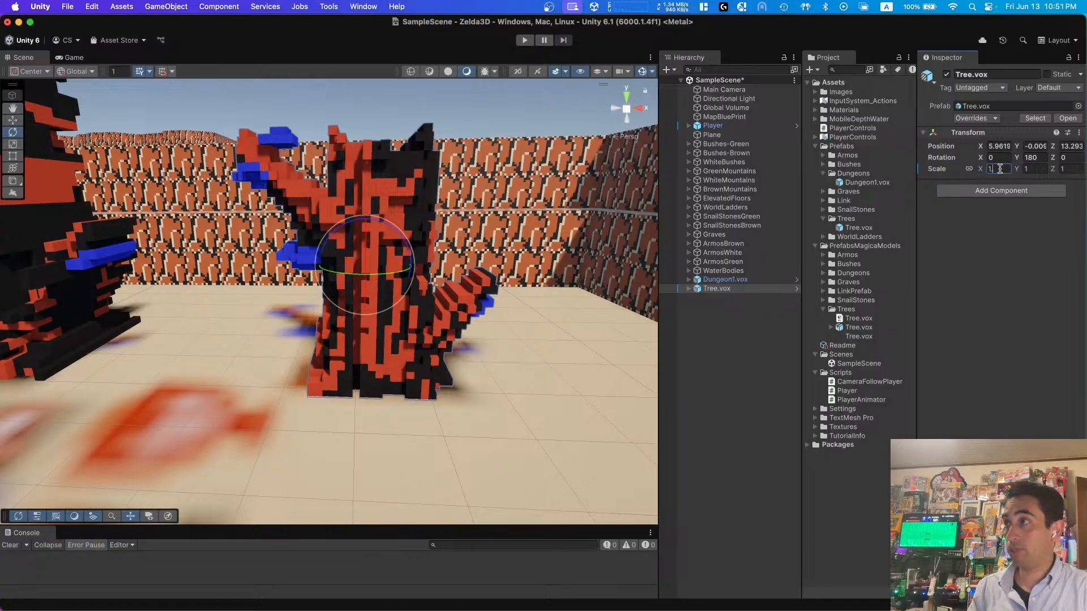
Step: Scale the placed Tree.vox object uniformly to 1.2
type(".3")
key("BackSpace")
type("2")
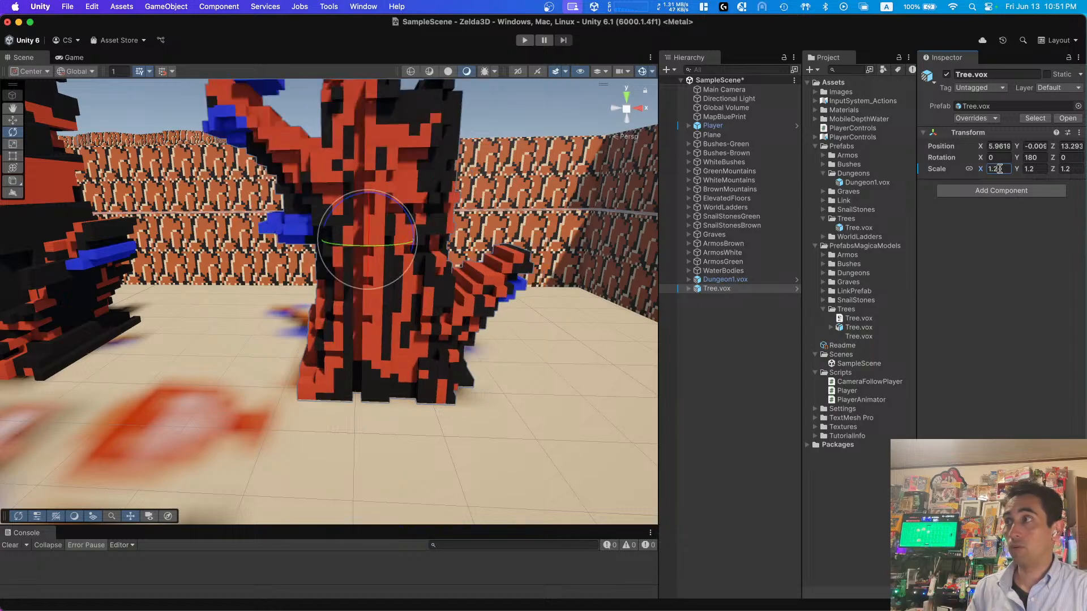
Step: Compare the tree with the dungeon, try a uniform scale of 1.3 on Tree.vox, and set it back to 1.2
scroll(287, 172, "down", 5)
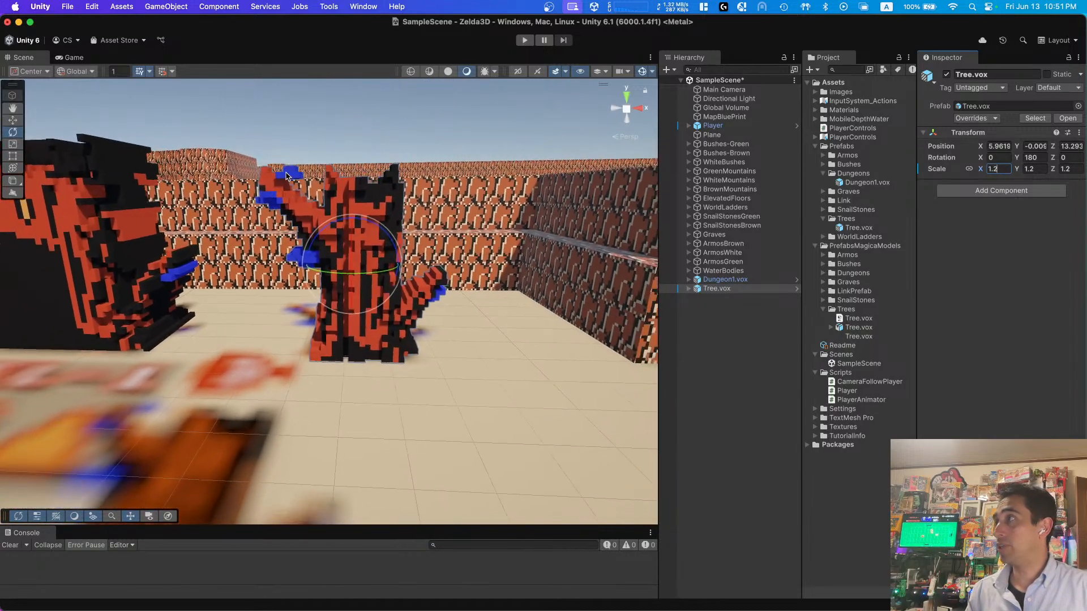
key("a")
right_click_drag(286, 172, 286, 172)
key("a")
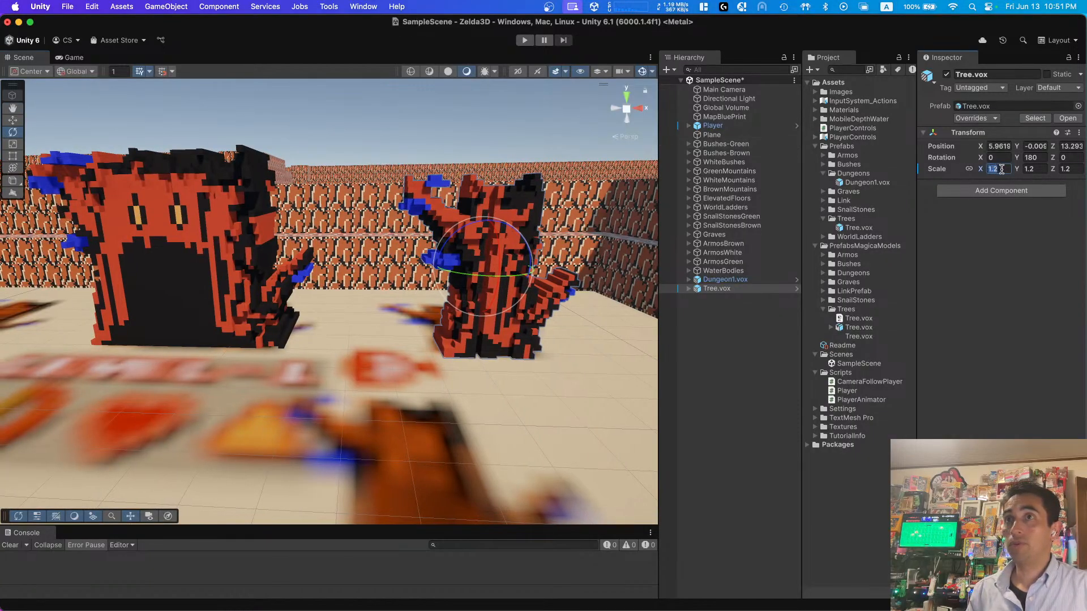
key("BackSpace")
type("3")
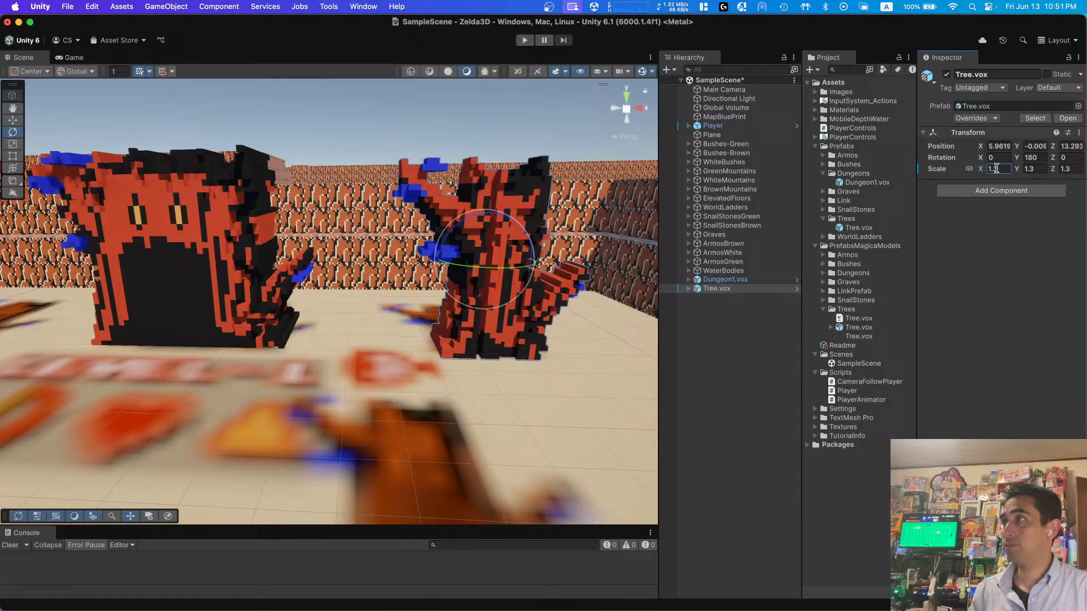
key("BackSpace")
type("2")
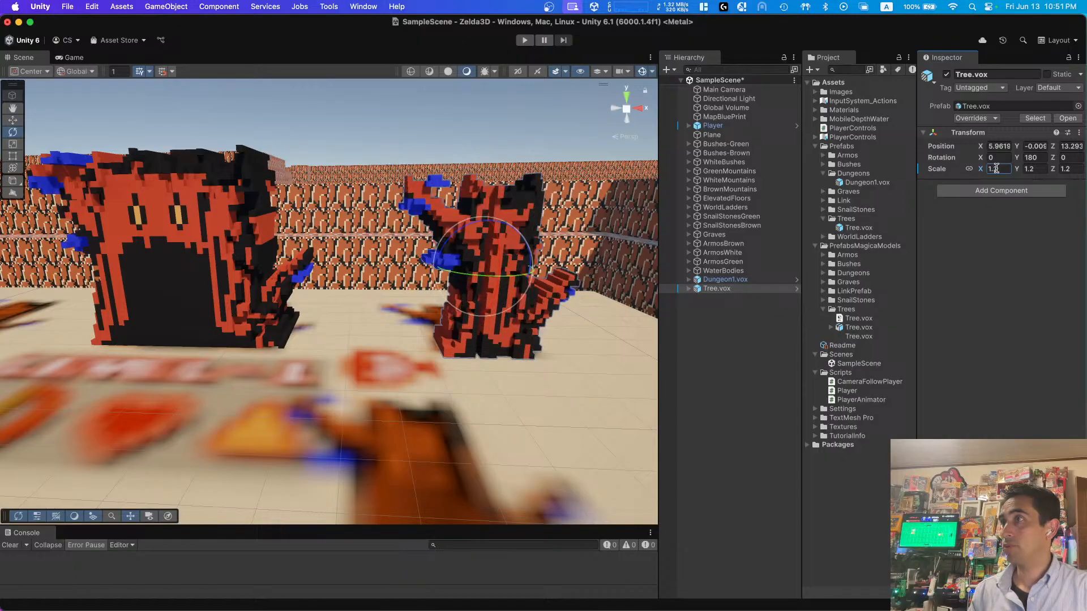
Step: Set the tree's uniform scale to 1.25 and apply all of its overrides to the Tree.vox prefab
type("5")
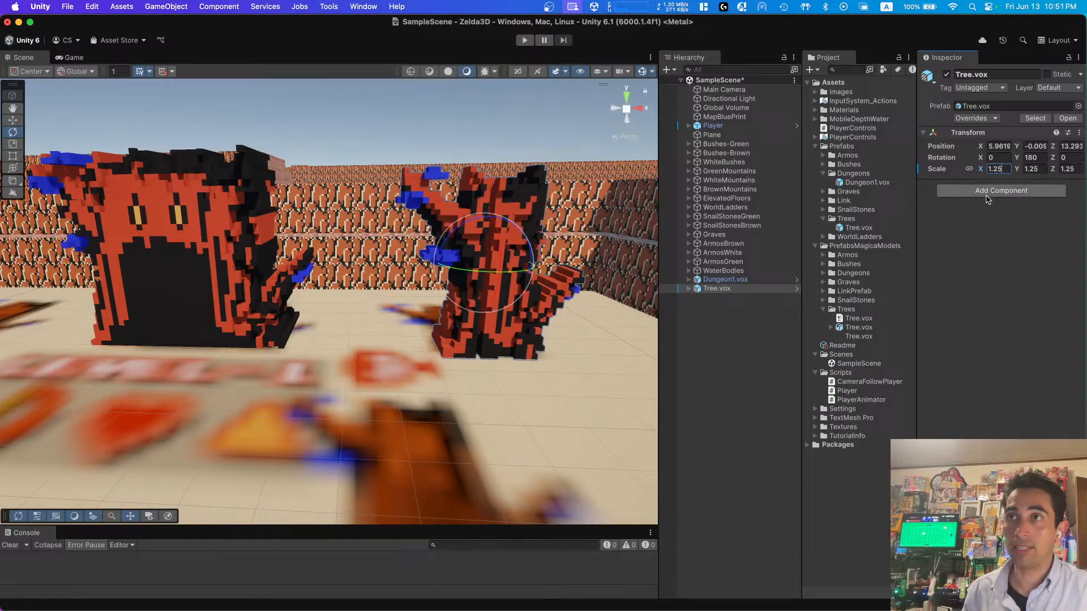
left_click(994, 118)
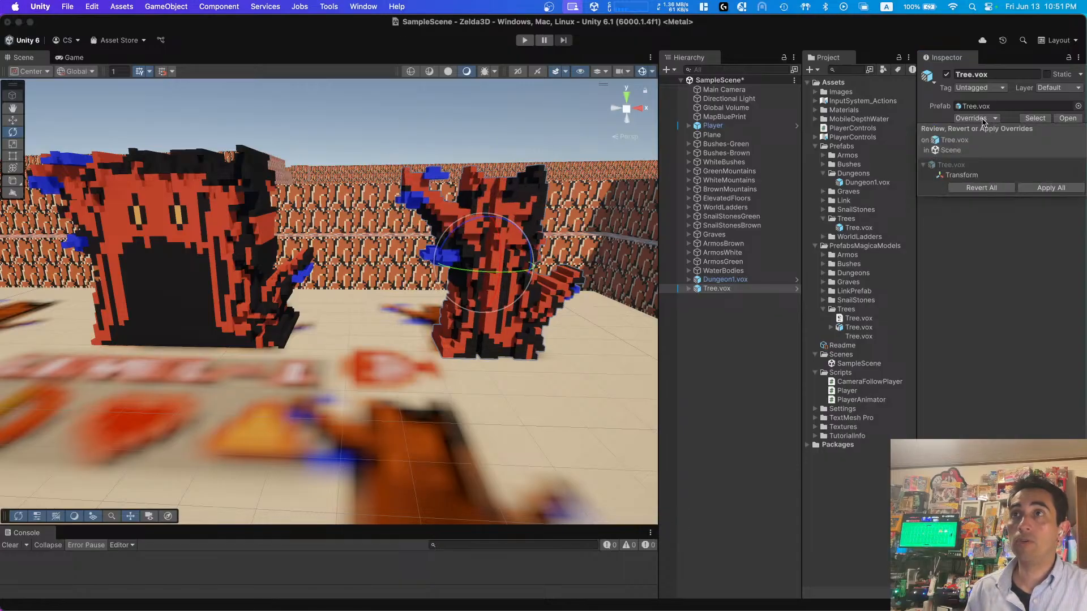
left_click(1039, 188)
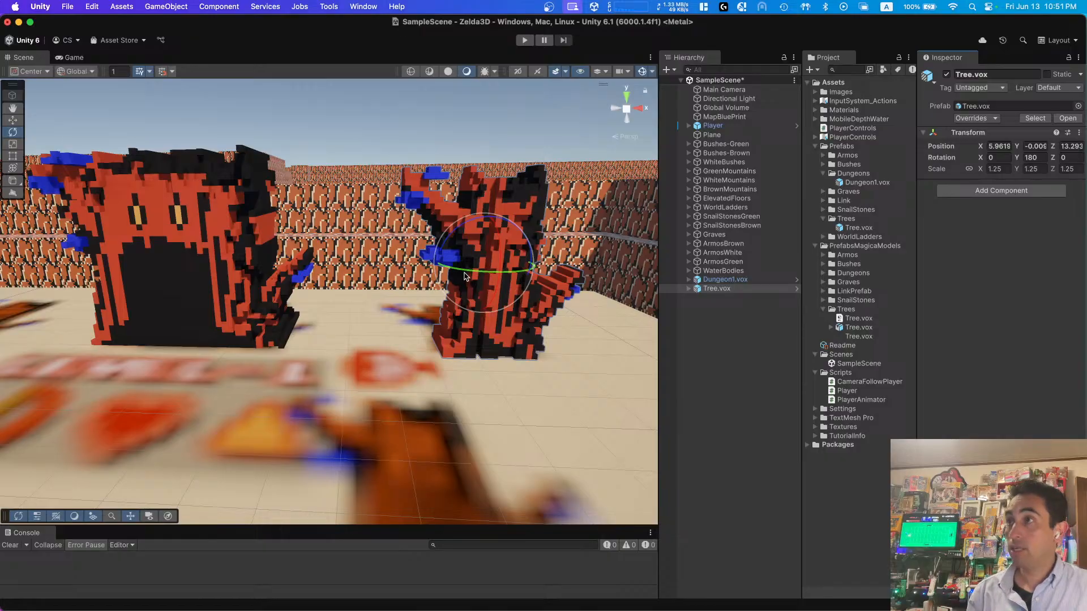
Step: Move the tree beside the dungeon onto its blueprint print, at about X 5.88 and Z 13.68
right_click_drag(374, 268, 362, 395)
key("e")
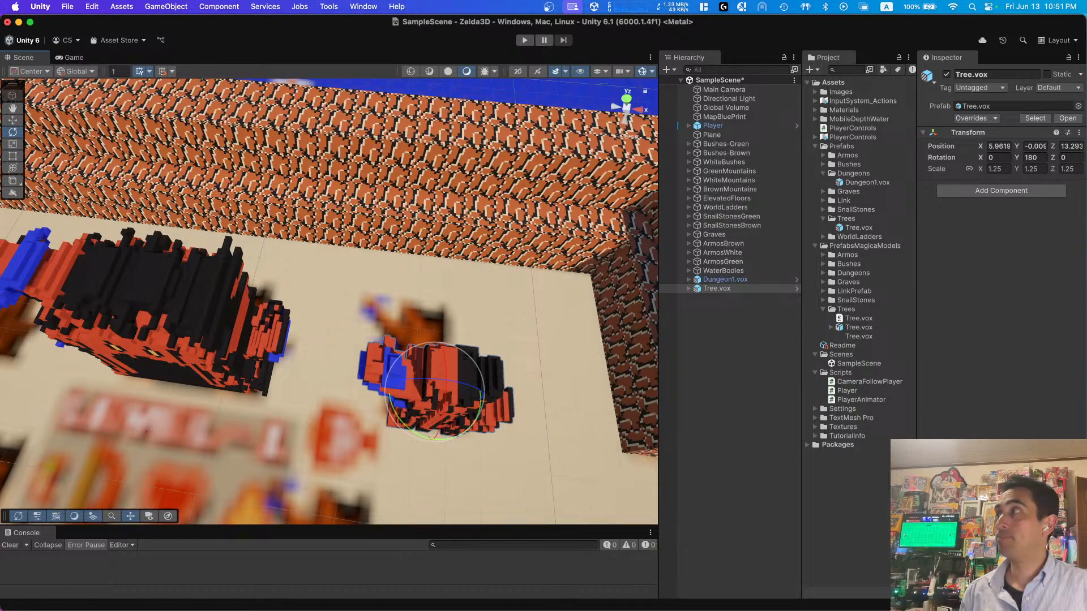
left_click(13, 120)
right_click_drag(356, 343, 368, 365)
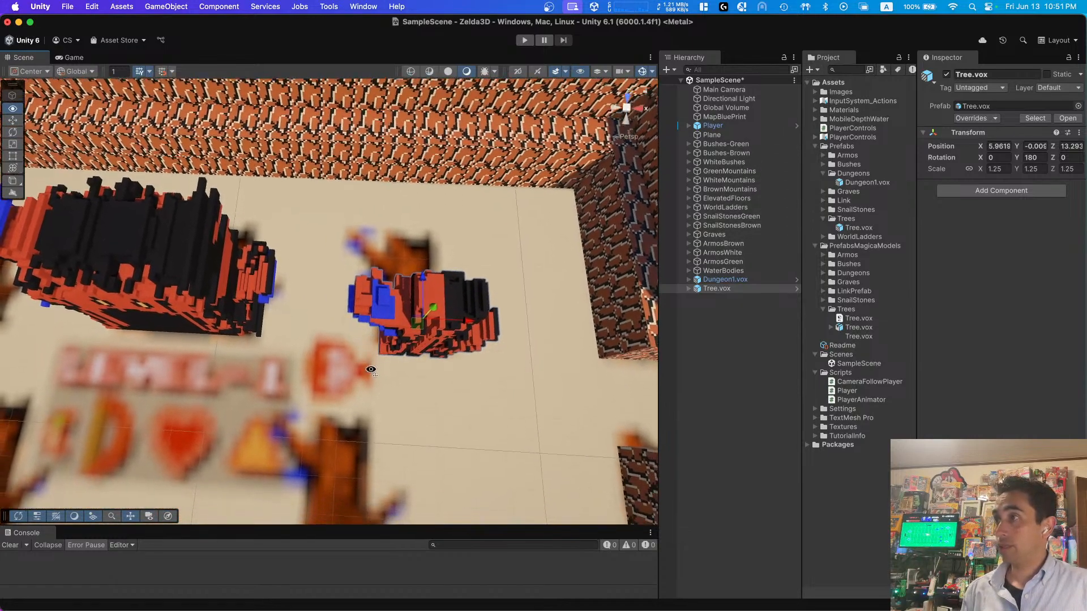
mouse_move(466, 323)
left_mouse_down()
mouse_move(441, 322)
mouse_move(404, 287)
mouse_move(471, 309)
left_mouse_up()
right_click_drag(467, 311, 446, 326)
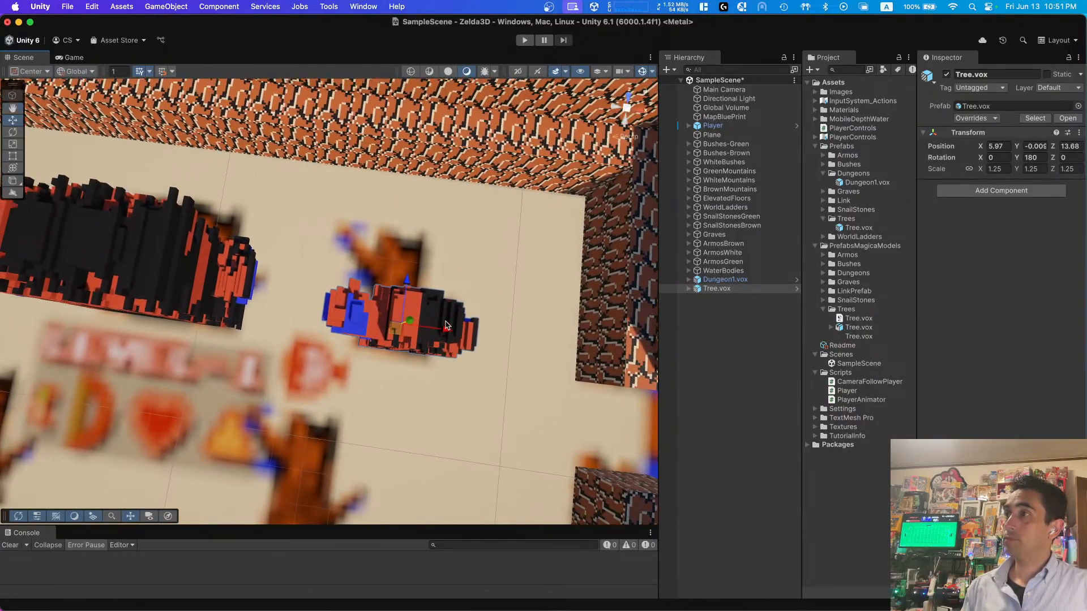
left_click_drag(446, 326, 443, 331)
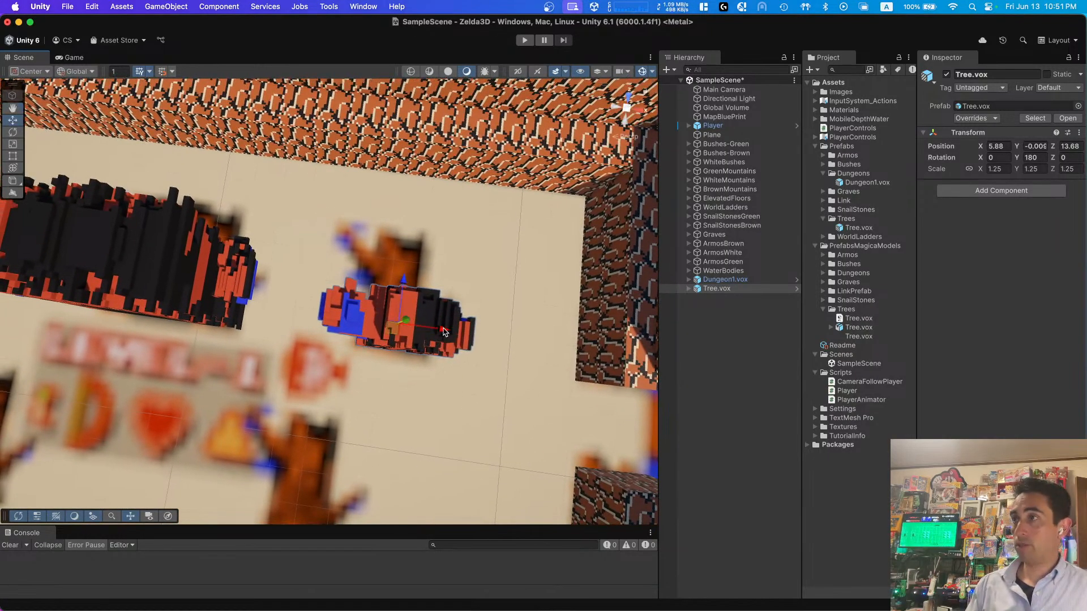
Step: Duplicate the tree and move the copy along X to the print on the dungeon's other side, at about X -9.1
key("super+d")
left_click_drag(446, 331, 55, 279)
scroll(279, 309, "down", 5)
right_click_drag(59, 284, 122, 319)
key("a")
key("s")
key("w")
left_click_drag(407, 266, 367, 266)
Step: Duplicate the tree again and place the copy on the front-left tree print, at about X -6.94 and Z 8.47
key("super+d")
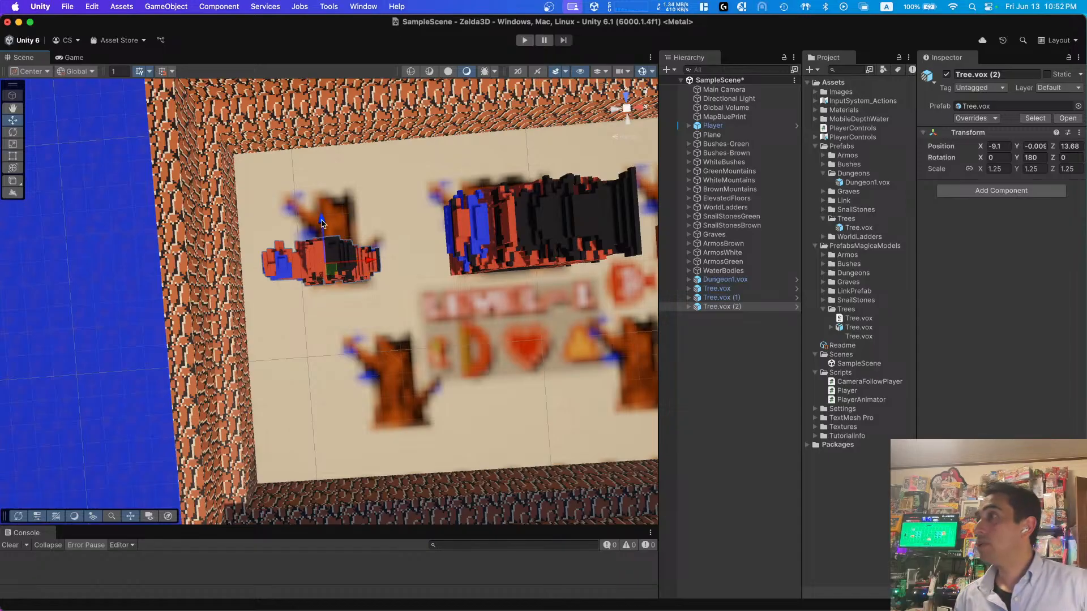
left_click_drag(321, 223, 323, 383)
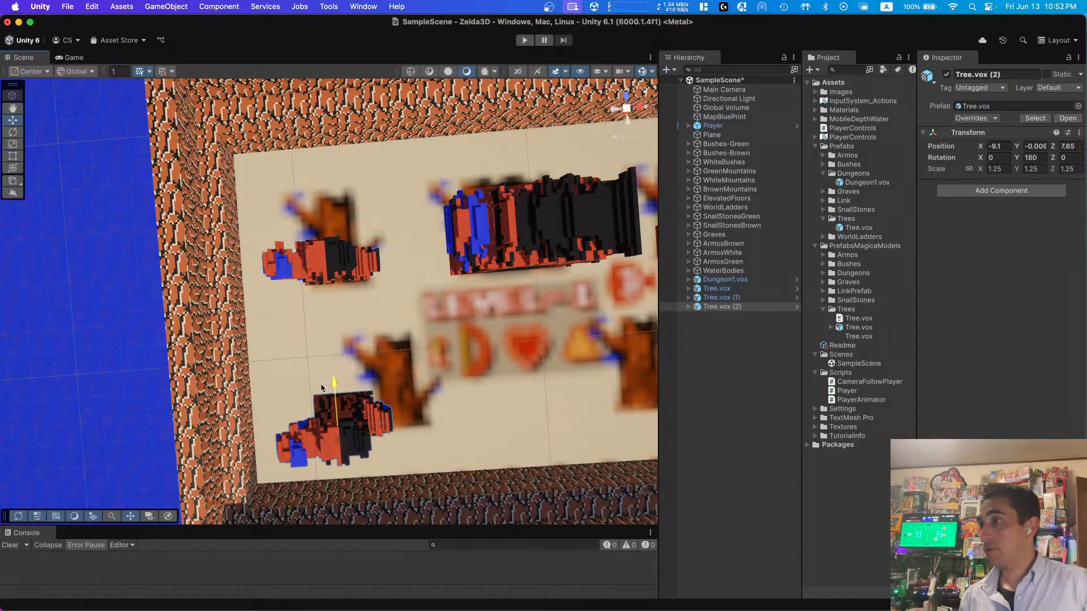
left_click(398, 429)
left_click(371, 429)
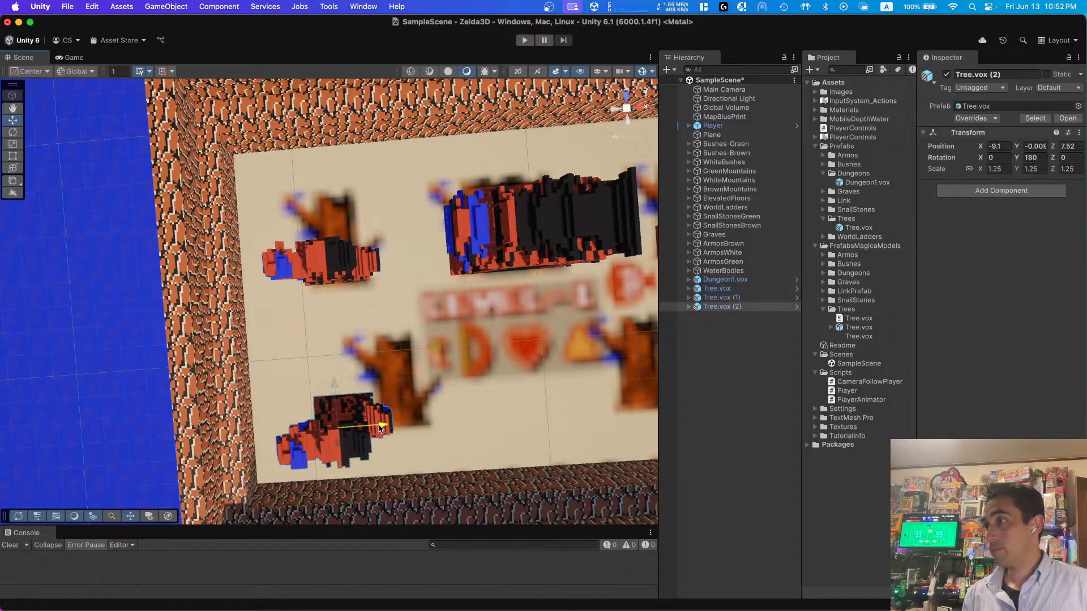
left_click_drag(381, 428, 447, 422)
left_click_drag(402, 386, 401, 373)
right_click_drag(464, 357, 456, 358)
key("Right")
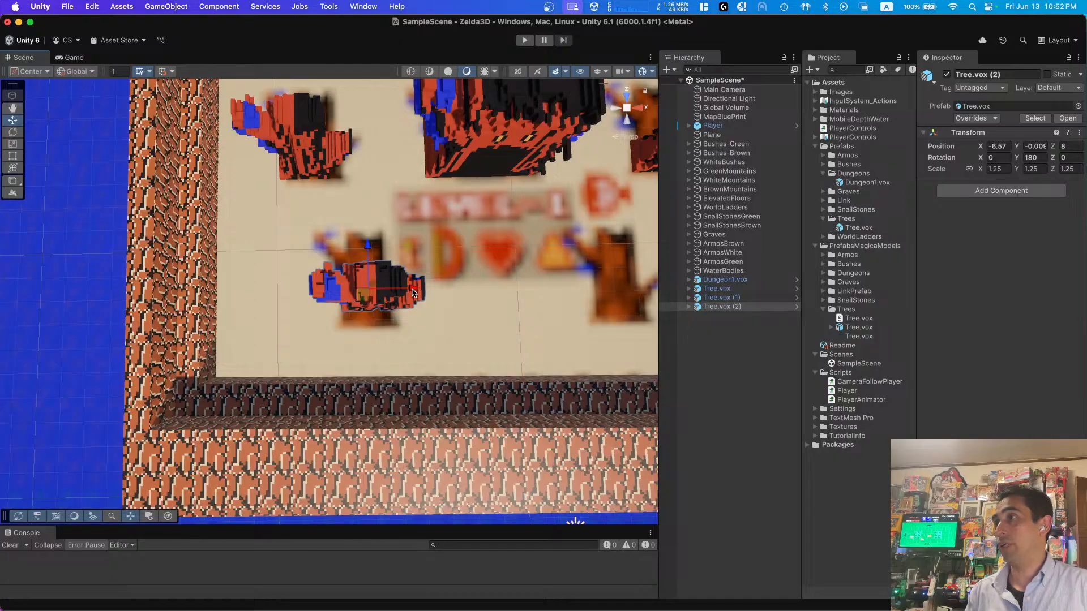
left_click_drag(412, 292, 403, 291)
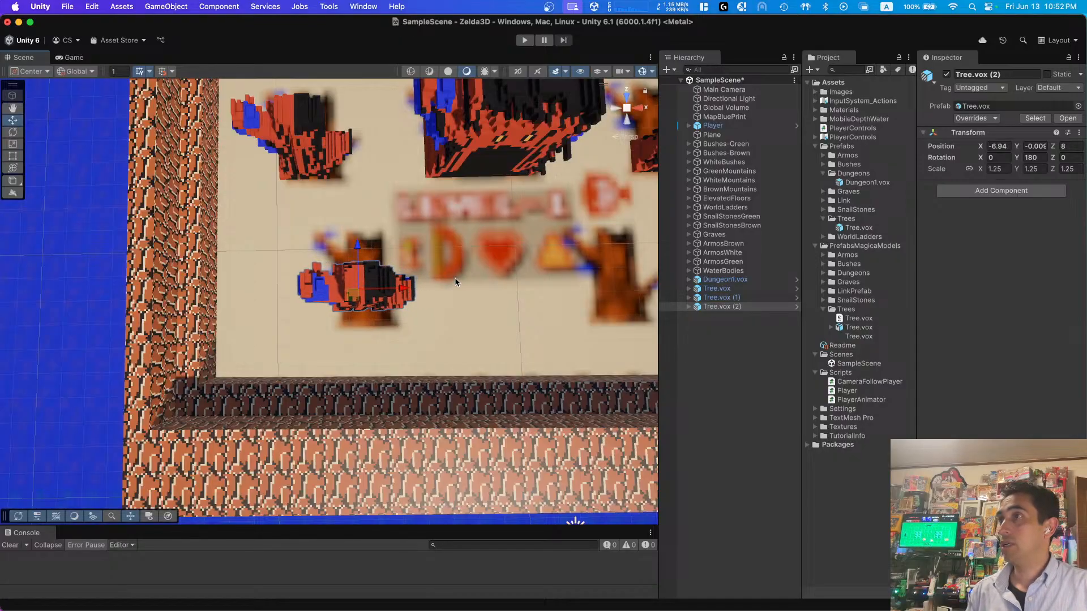
mouse_move(362, 257)
left_mouse_down()
mouse_move(357, 271)
mouse_move(363, 239)
left_mouse_up()
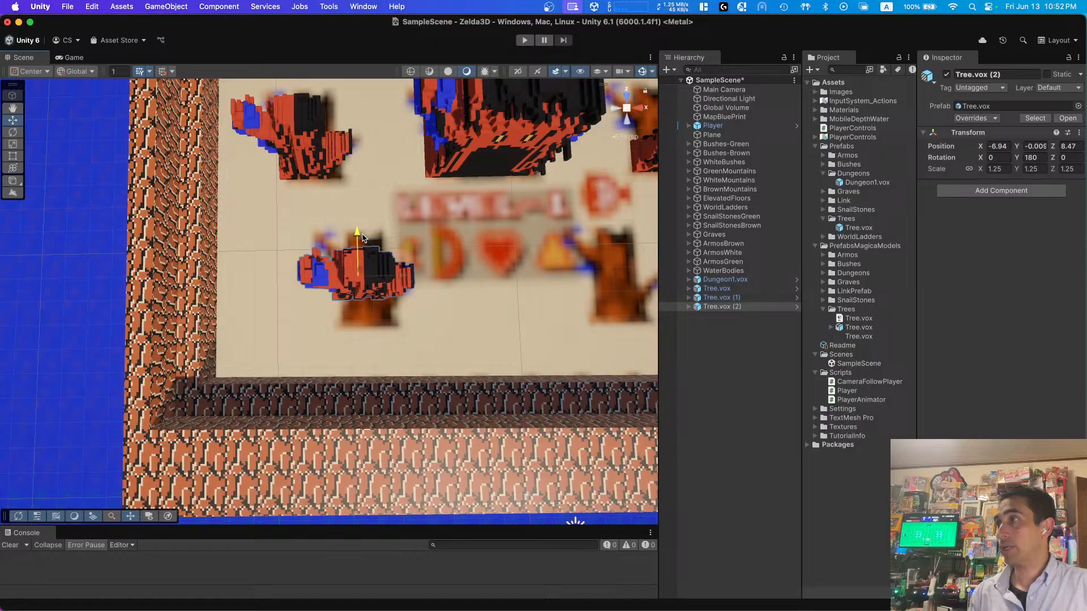
Step: Duplicate the front-left tree and move the copy along X onto the front-right tree print, at about X 3.69
key("super+d")
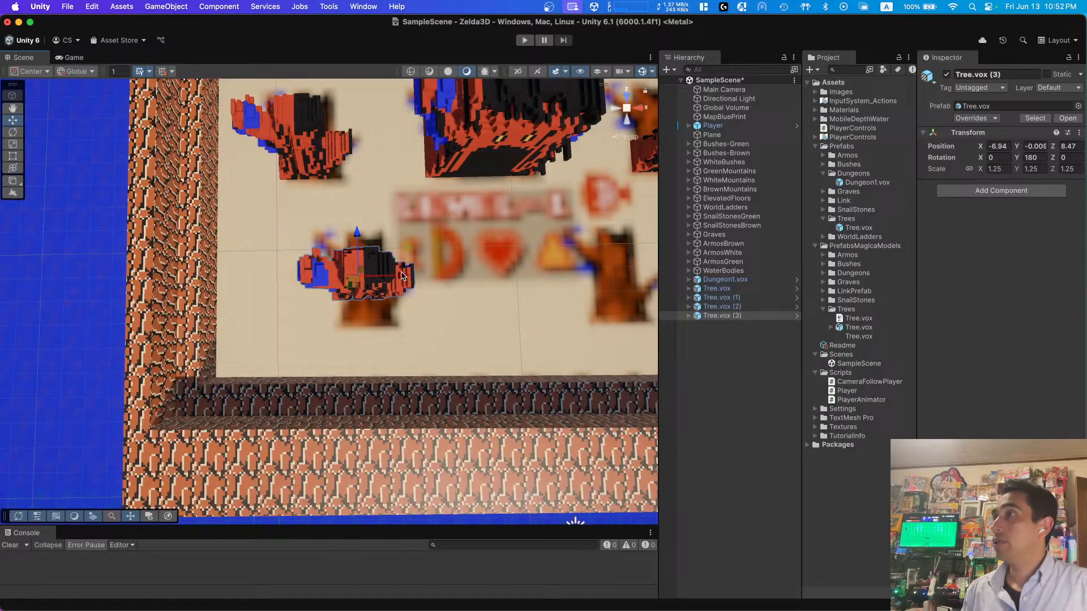
left_click_drag(401, 276, 644, 274)
mouse_move(472, 278)
right_mouse_down()
mouse_move(480, 276)
mouse_move(460, 281)
right_mouse_up()
key("d")
left_click_drag(435, 271, 468, 275)
right_click_drag(527, 260, 521, 90)
key("w")
key("d")
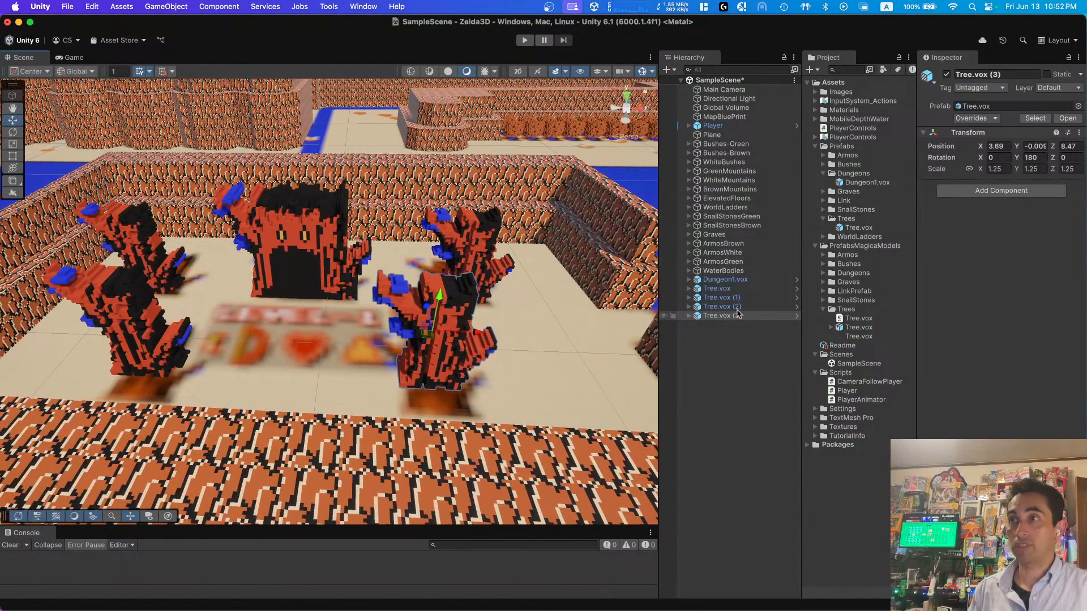
Step: Create an empty game object at the scene's root and name it Trees
left_click(703, 377)
right_click(689, 341)
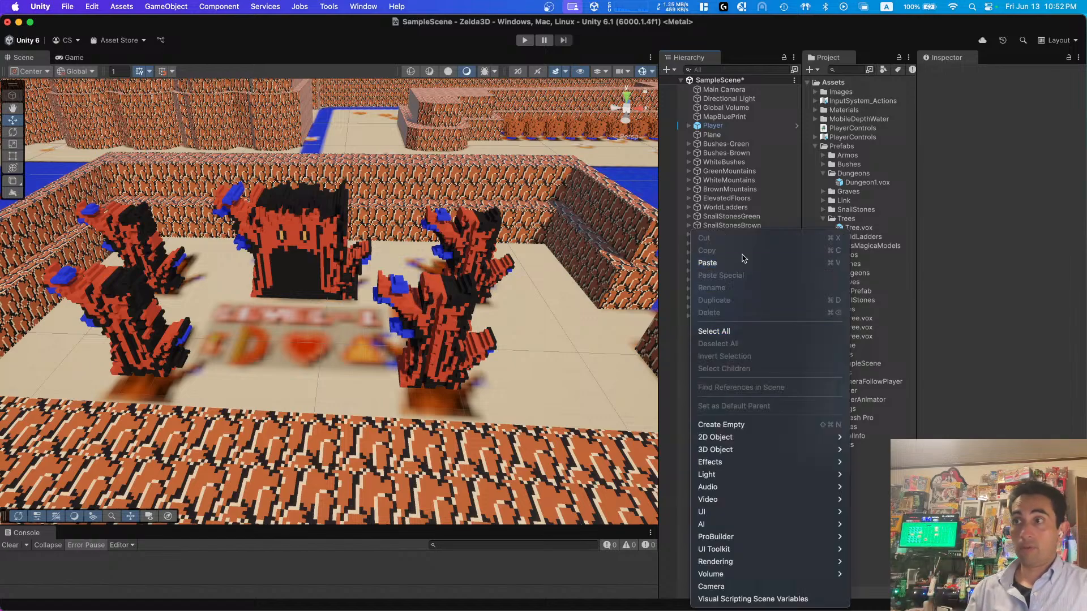
left_click(752, 425)
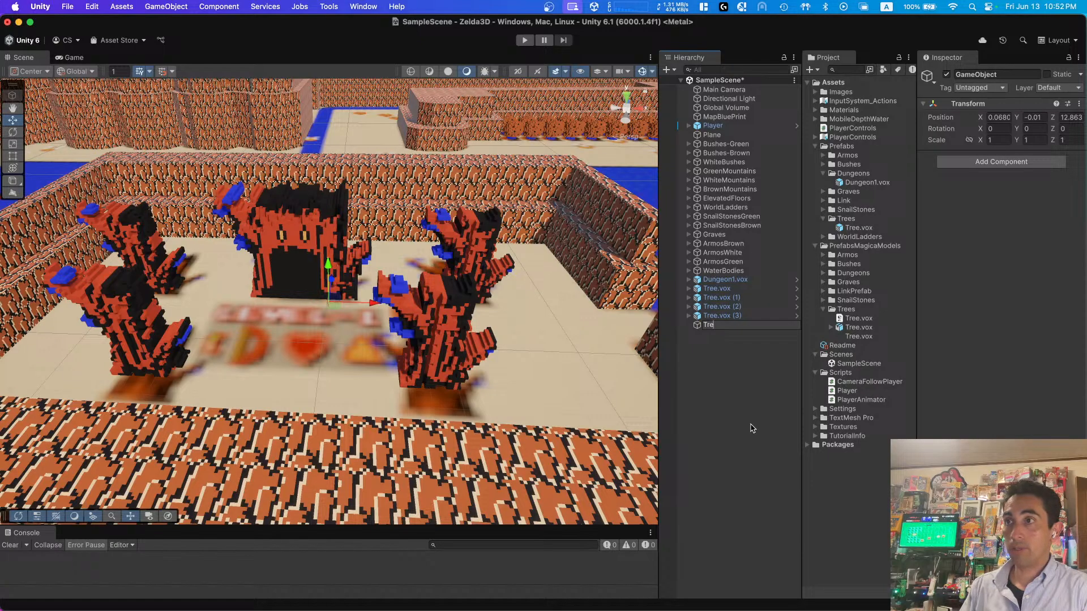
key("Return")
Step: Make all four Tree.vox objects children of the Trees object and collapse the group
left_click(730, 289)
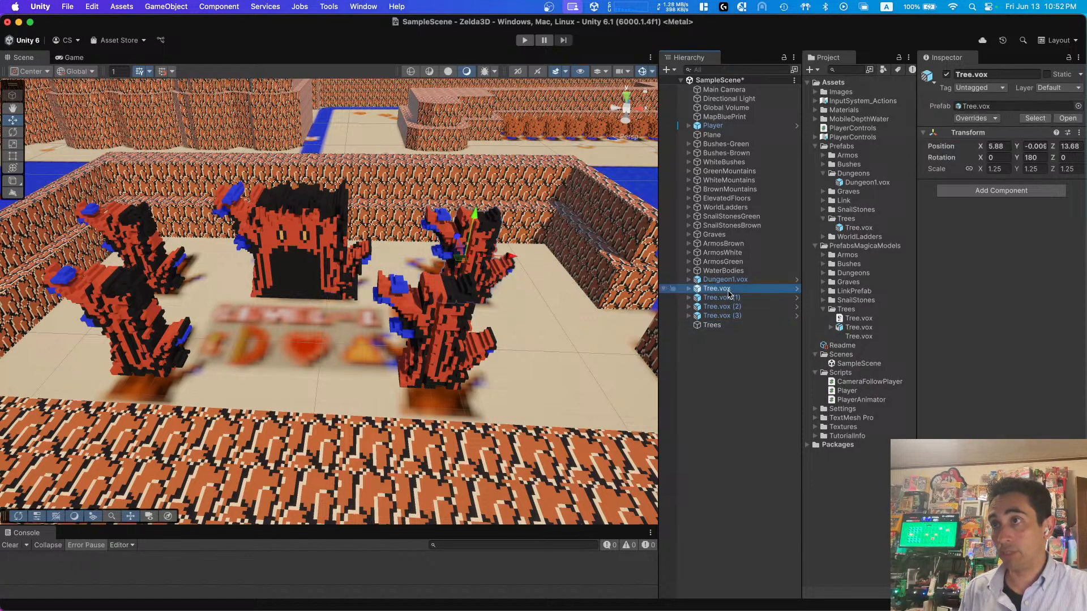
left_click(731, 316, "shift")
left_click_drag(716, 313, 710, 325)
left_click(691, 289)
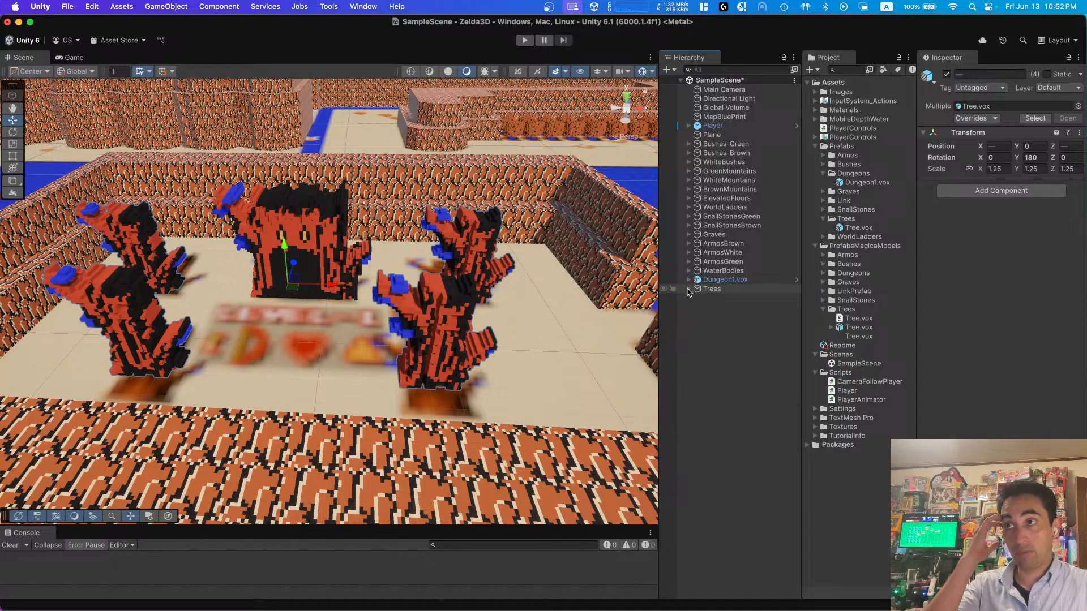
Step: Create an empty object named Dungeons and make Dungeon1.vox its child
right_click(695, 309)
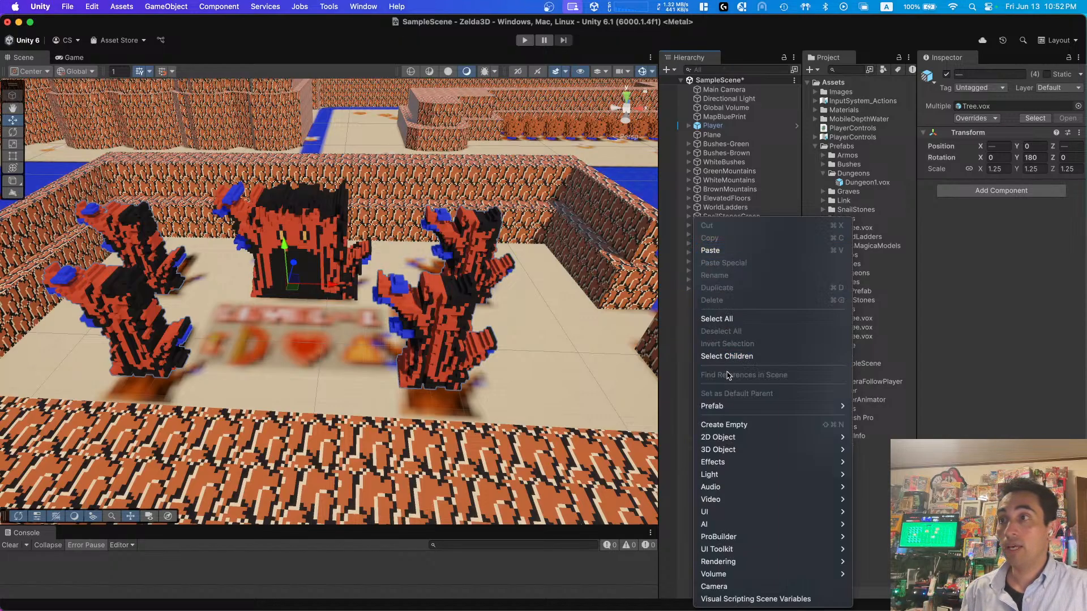
left_click(725, 425)
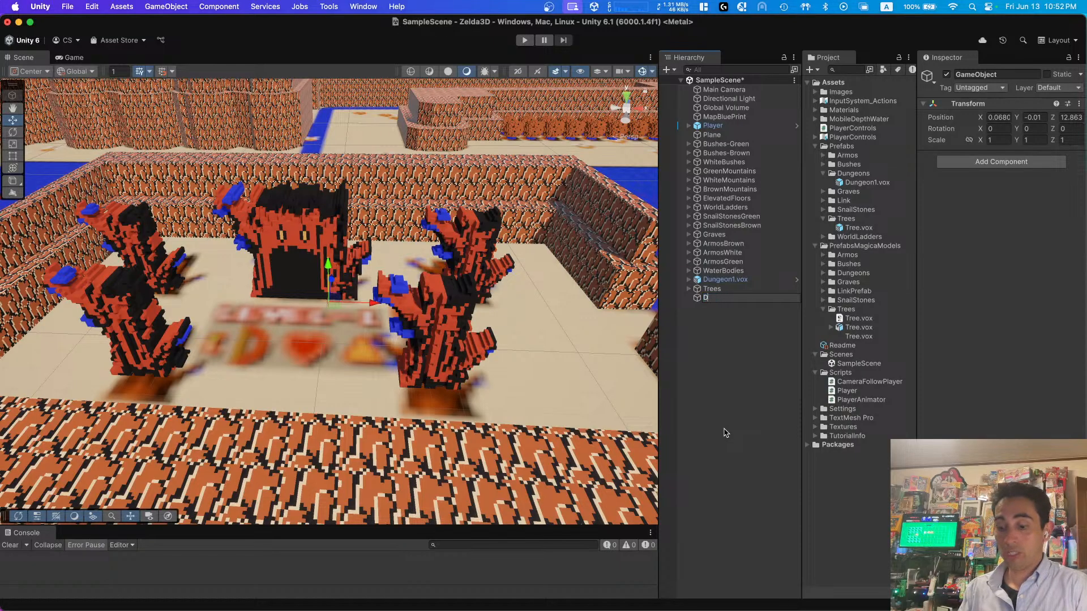
type("Dungeons")
key("Return")
left_click_drag(725, 279, 719, 299)
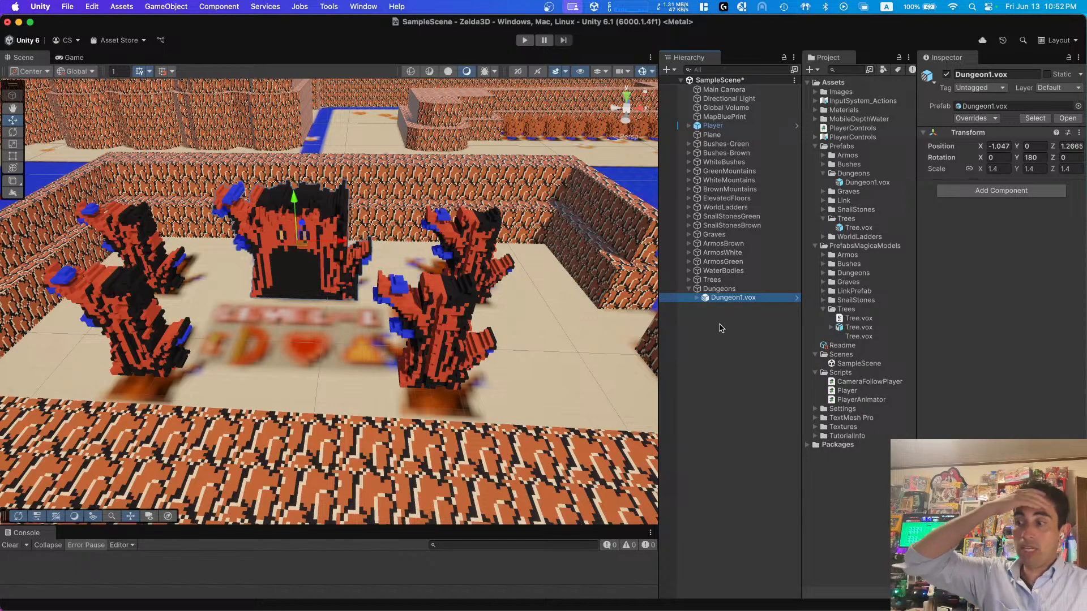
left_click(689, 289)
Step: Place a Tree.vox prefab on the lower-right tree print in the walled clearing at the map's southwest corner
scroll(501, 270, "down", 15)
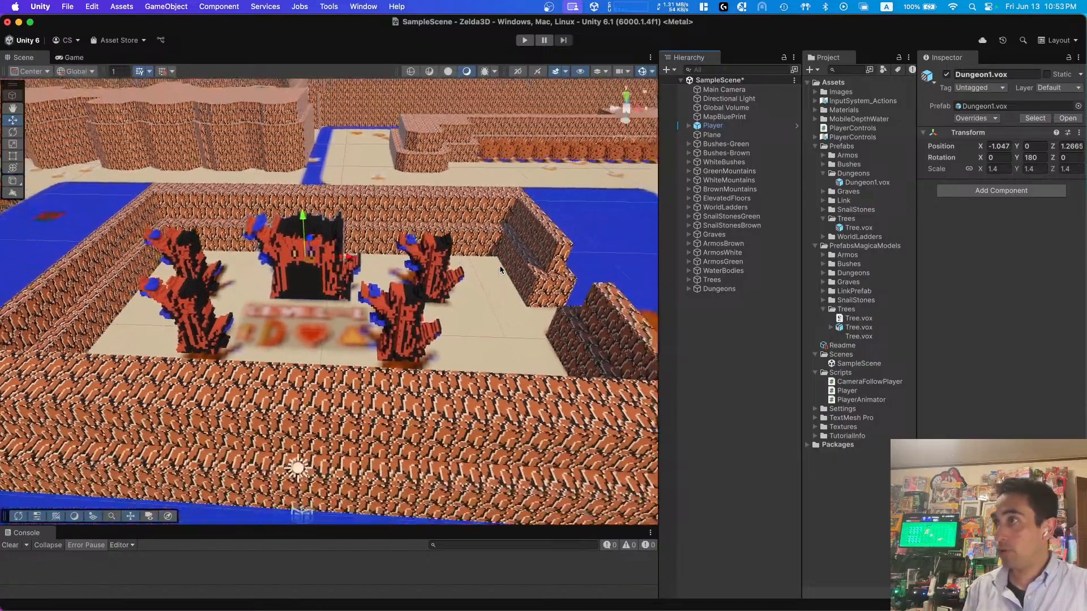
scroll(494, 323, "down", 10)
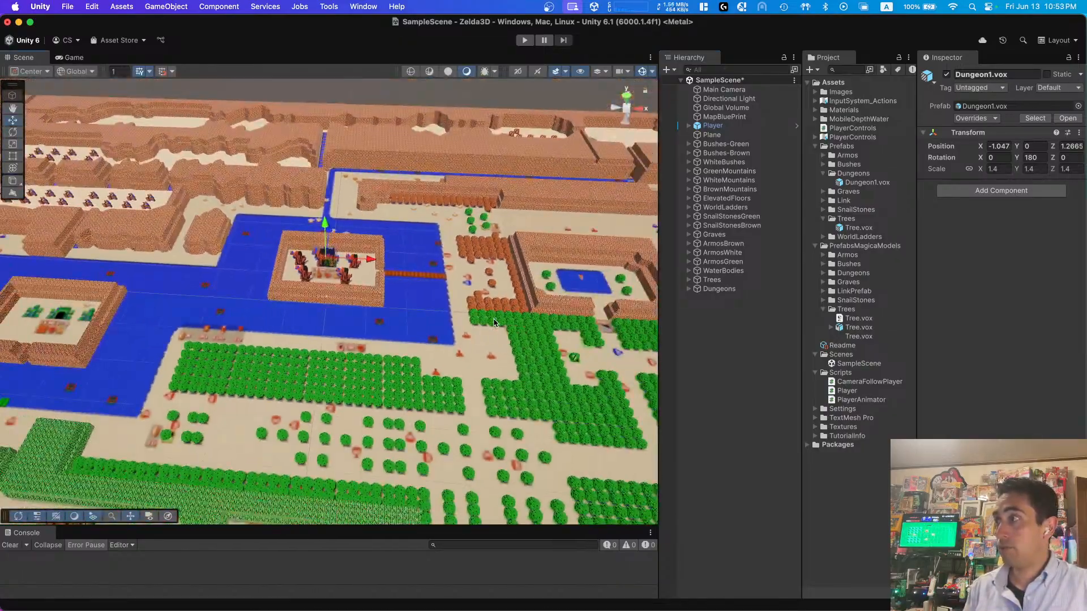
right_click_drag(452, 315, 499, 406)
key("w")
key("s")
key("w")
key("a")
key("d")
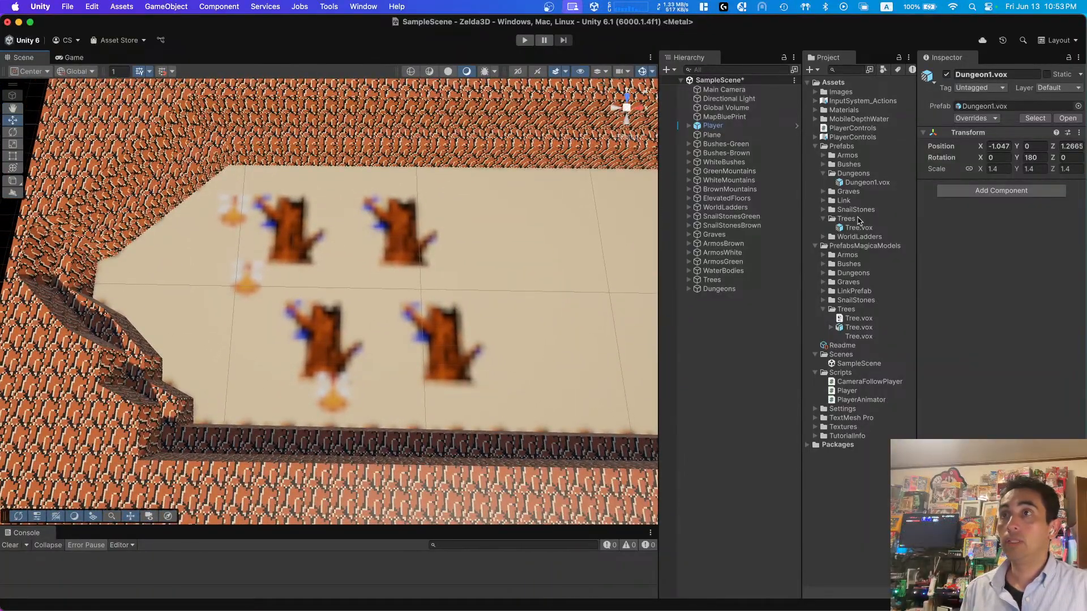
left_click_drag(857, 229, 442, 362)
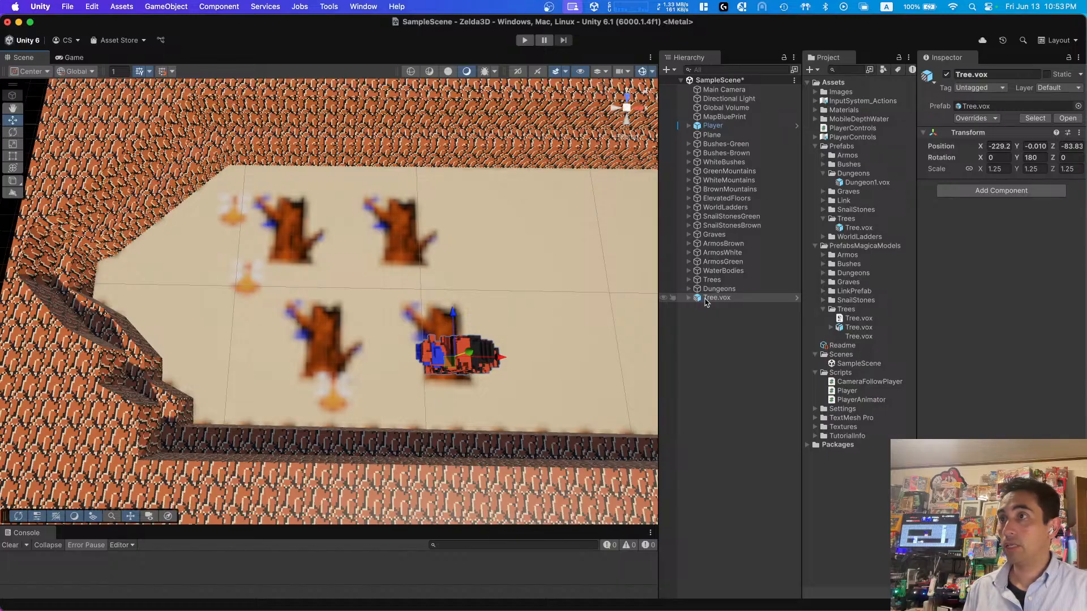
Step: Make the new tree a child of the Trees object and rename it Tree.vox (4)
left_click_drag(706, 302, 712, 280)
left_click(711, 280)
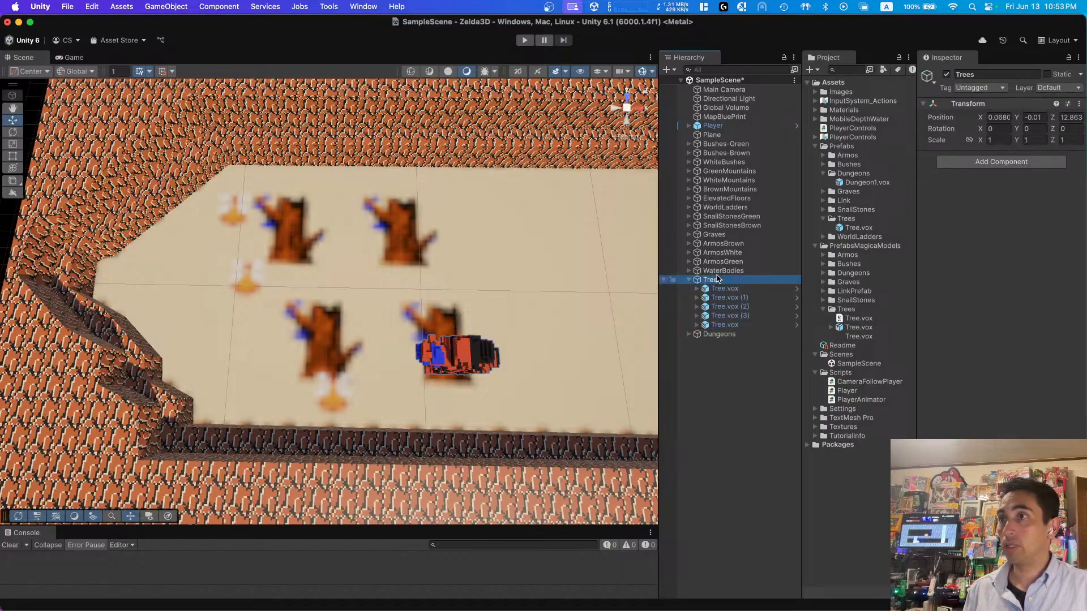
left_click(734, 325)
left_click(734, 324)
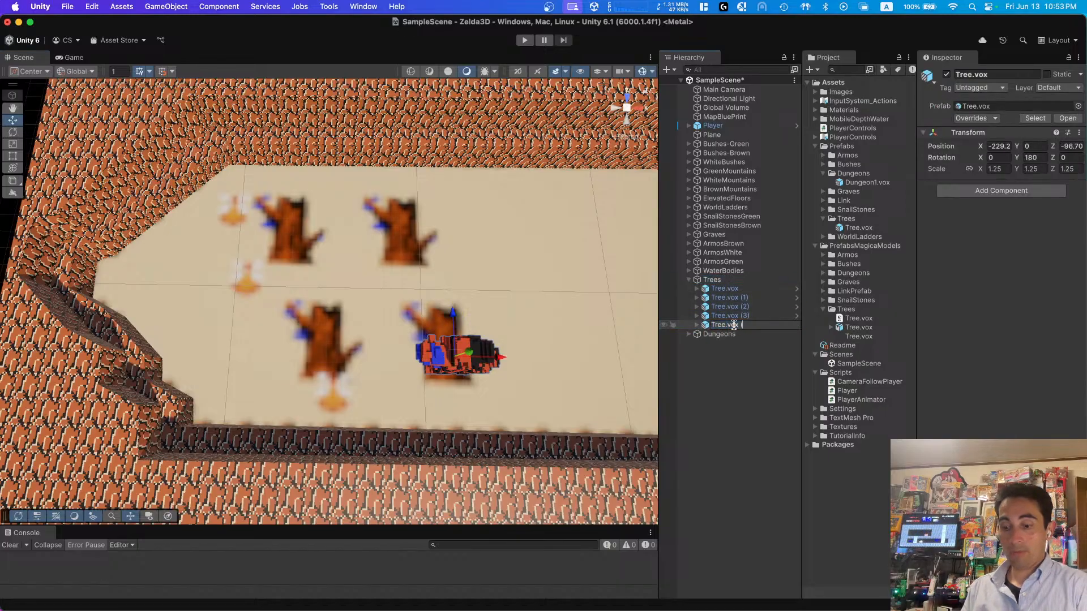
key("Return")
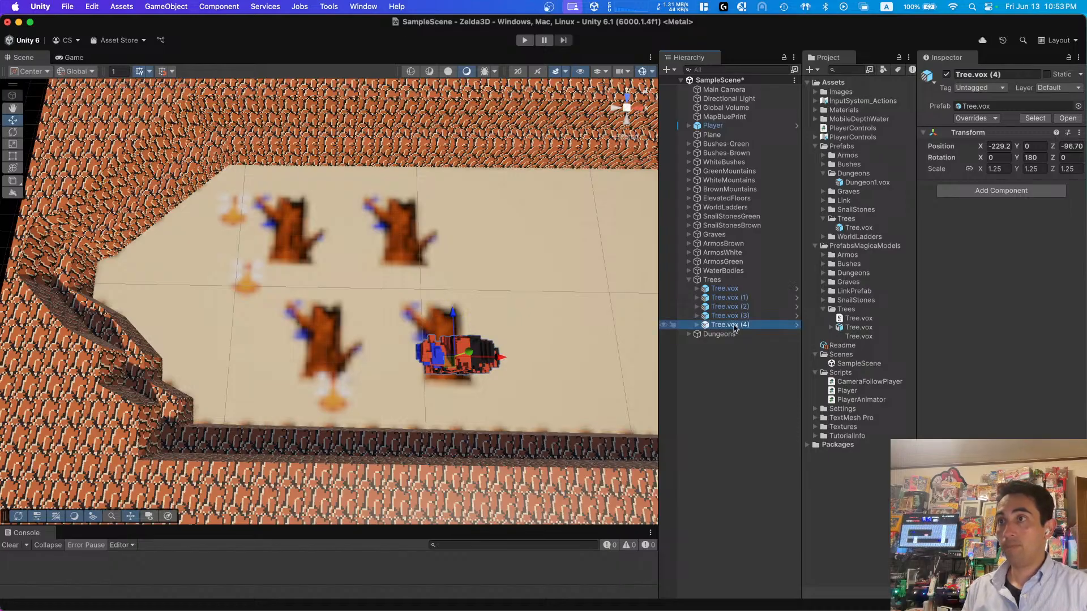
Step: Duplicate the tree three times and place the copies on the clearing's three other tree prints
key("super+d")
left_click_drag(486, 358, 356, 363)
key("super+d")
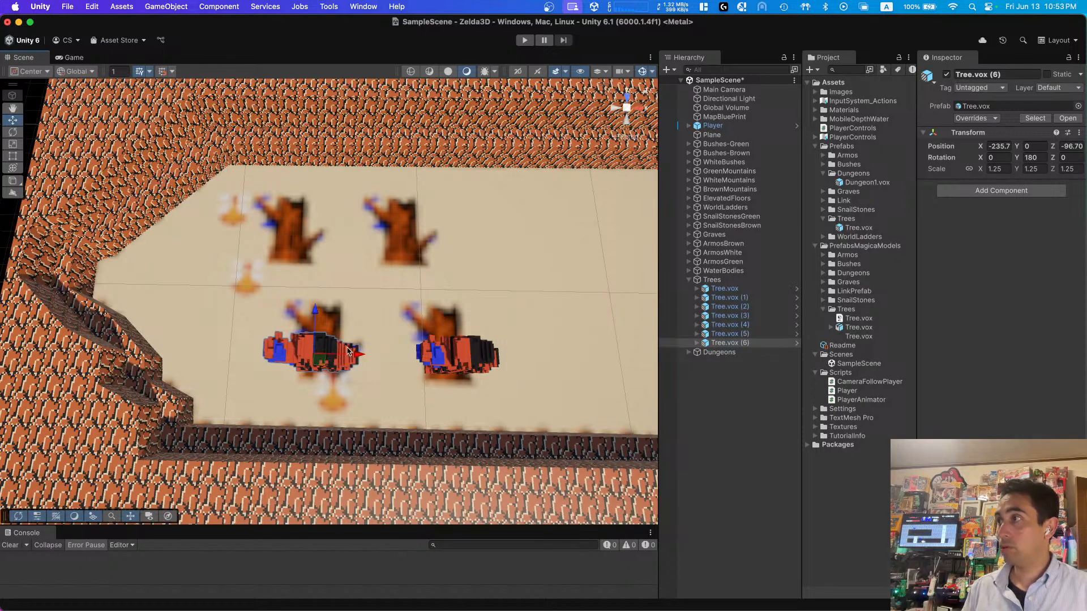
left_click_drag(316, 312, 331, 199)
left_click_drag(364, 236, 450, 235)
key("super+d")
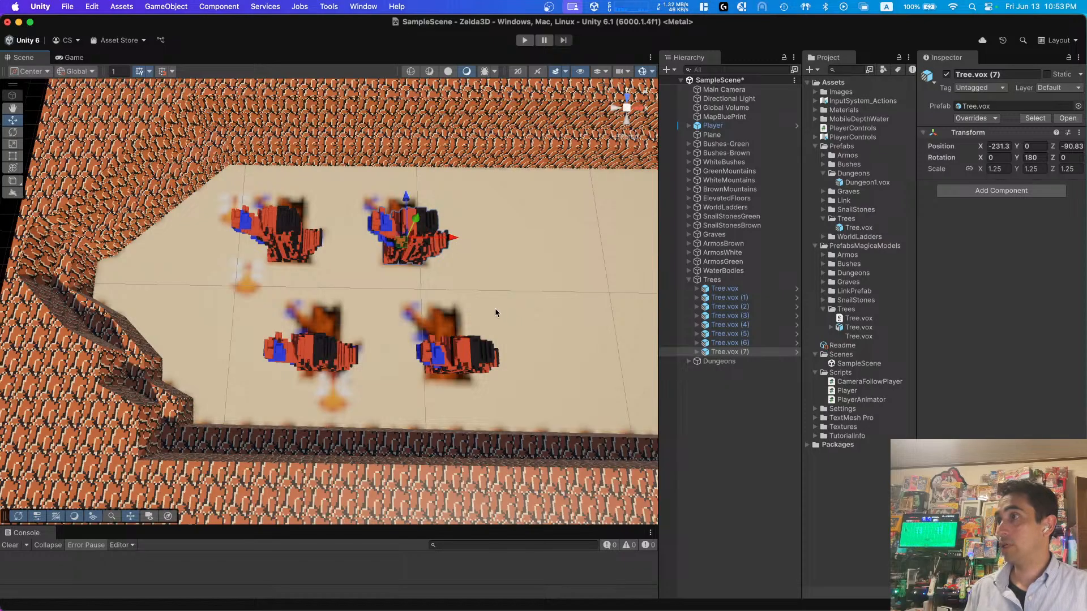
Step: Deactivate Floor (23), the elevated floor in the map's northwest, to expose the blueprint beneath it
scroll(494, 304, "down", 10)
scroll(494, 303, "down", 3)
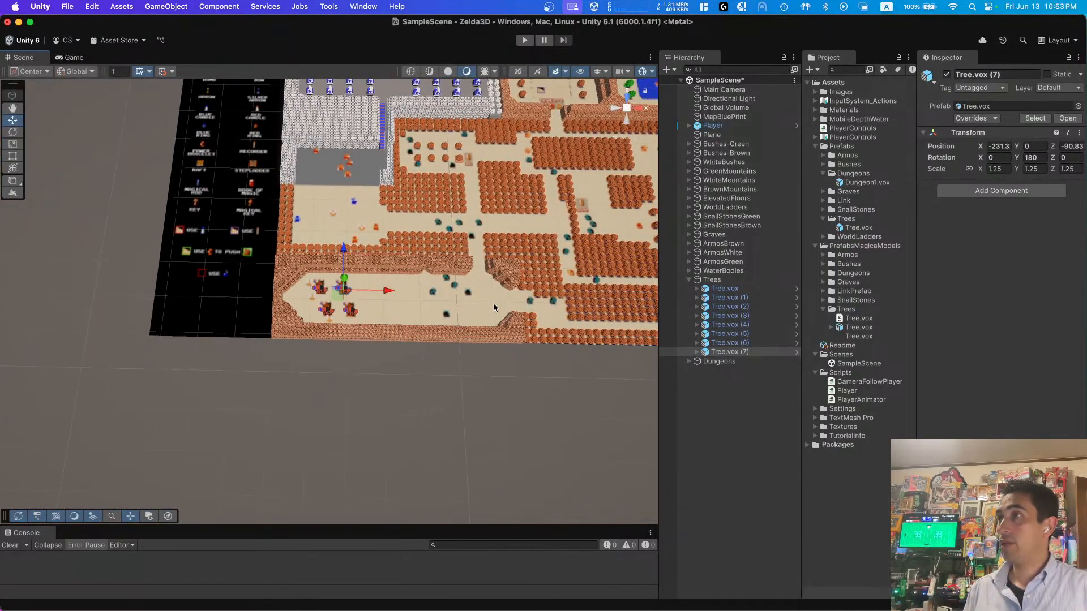
right_click_drag(494, 303, 396, 320)
scroll(497, 249, "up", 1)
key("w")
scroll(487, 290, "down", 1)
scroll(447, 330, "up", 1)
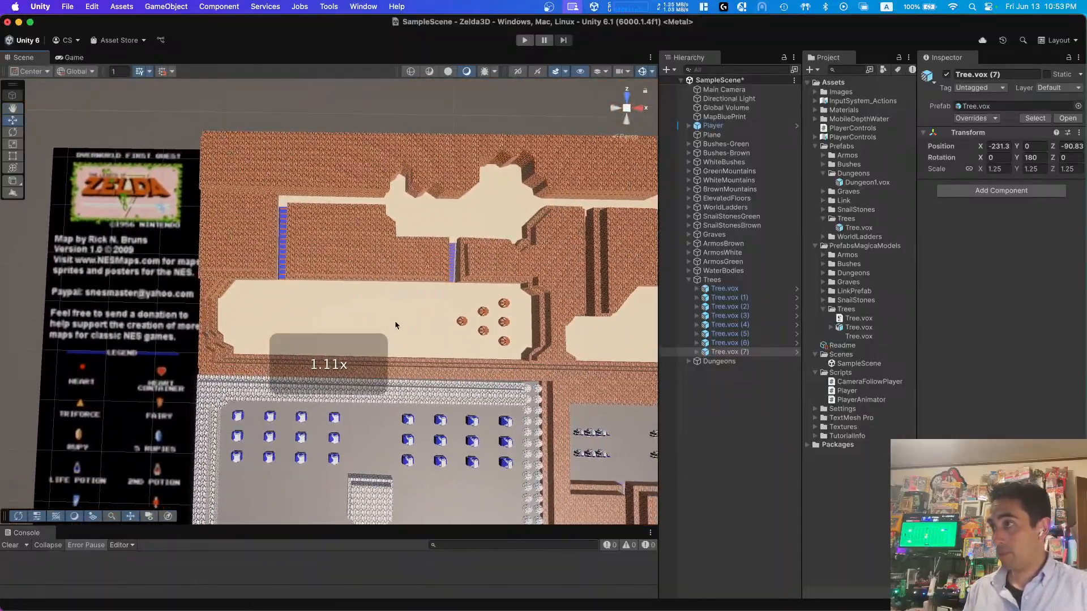
left_click(395, 320)
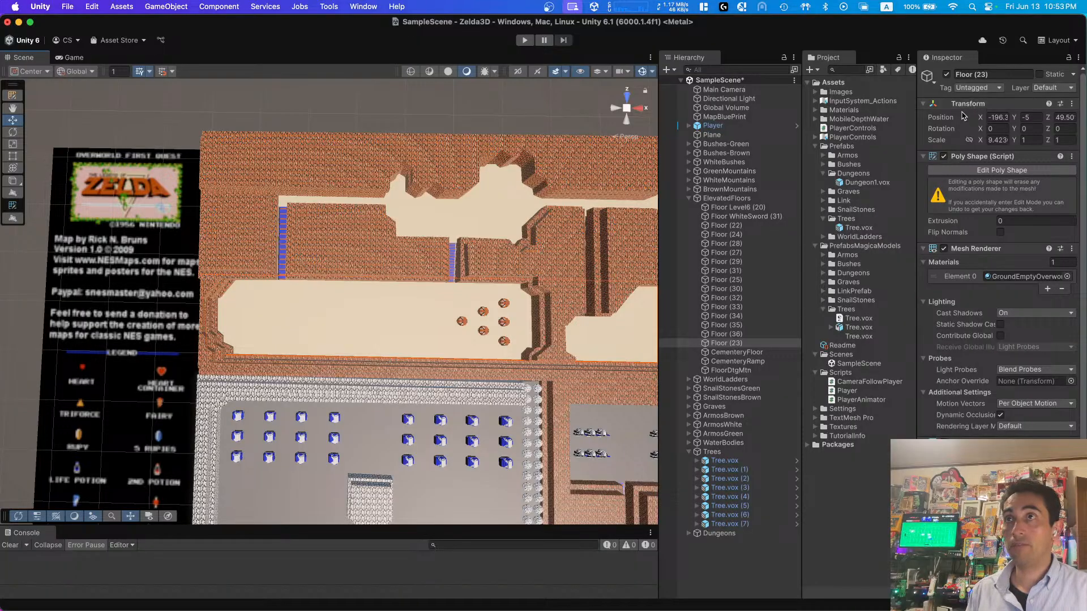
left_click(947, 75)
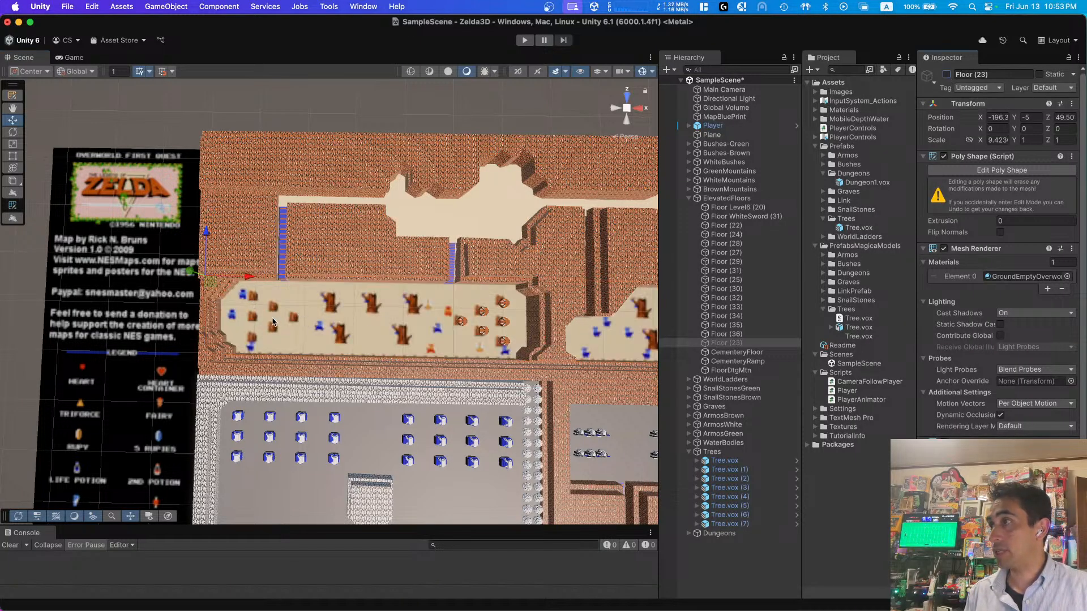
Step: Show Floor (23) and hide it again to compare the elevated floor with the blueprint beneath it
right_click_drag(394, 325, 384, 300)
key("w")
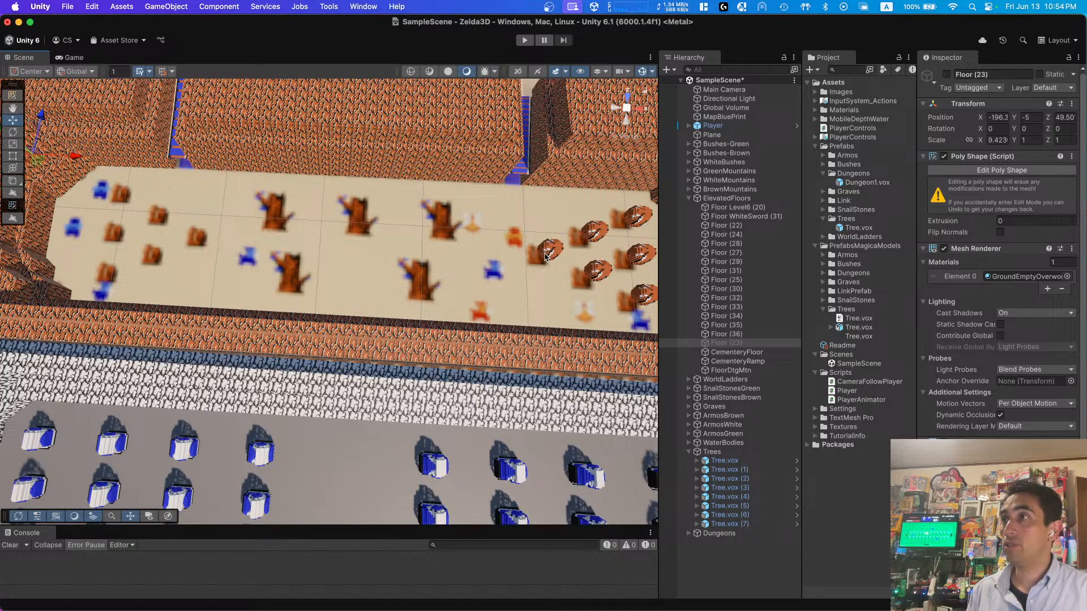
left_click(946, 74)
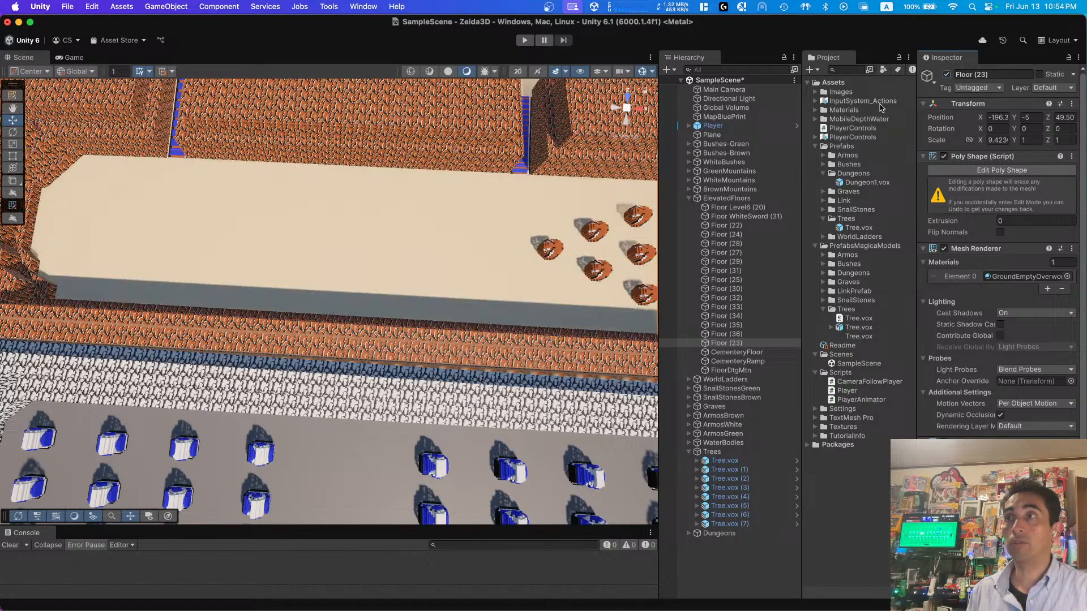
right_click_drag(512, 236, 519, 186)
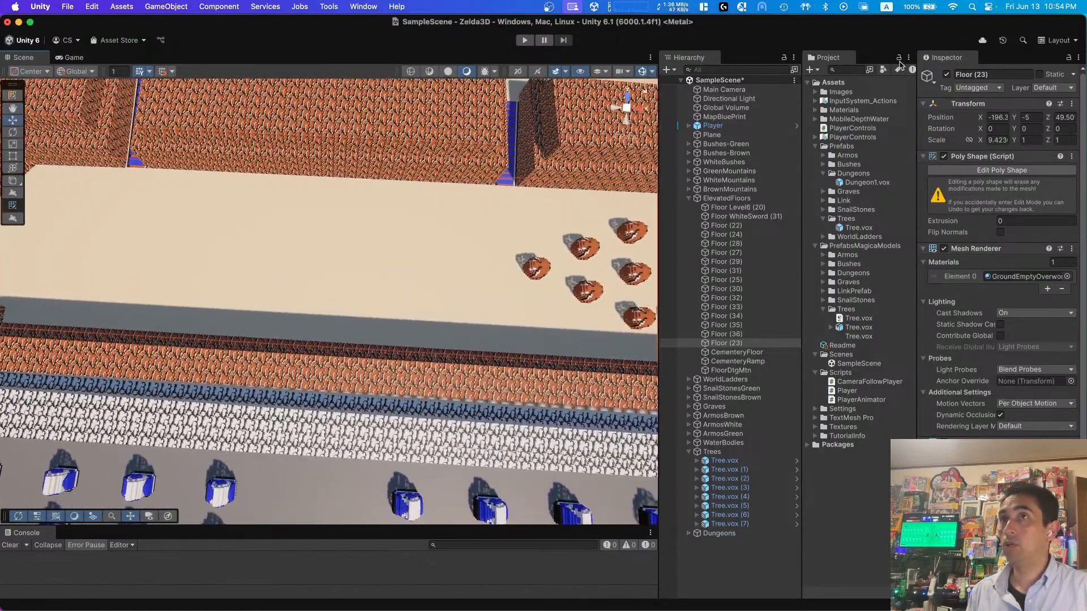
left_click(947, 76)
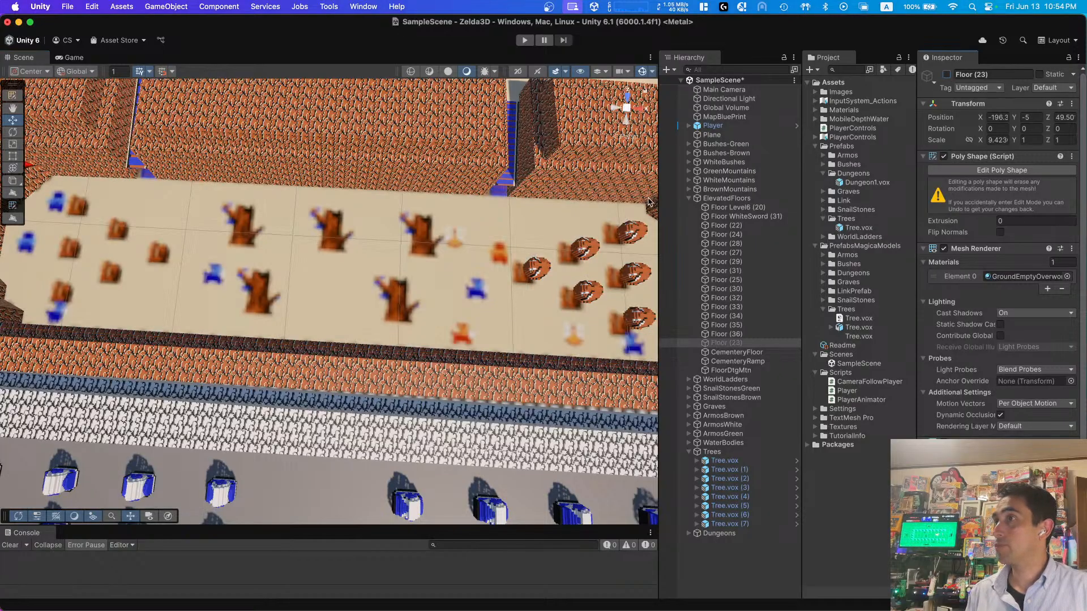
Step: Duplicate the single westernmost stone of the northwest plateau's eastern SnailStoneBrown group and move the copy west onto the western group's easternmost print
left_click(536, 269)
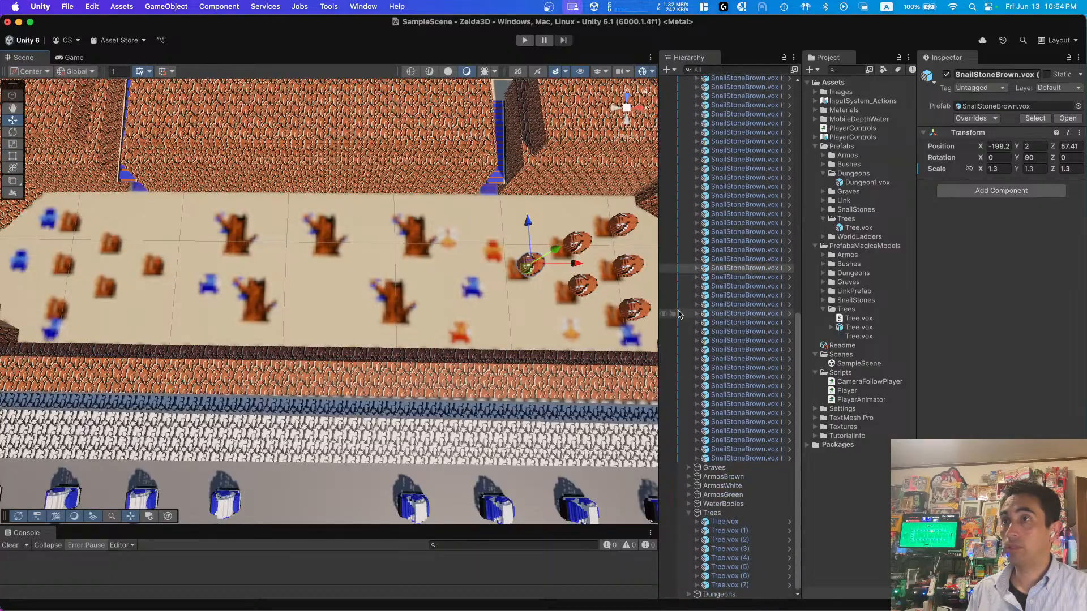
scroll(753, 283, "down", 10)
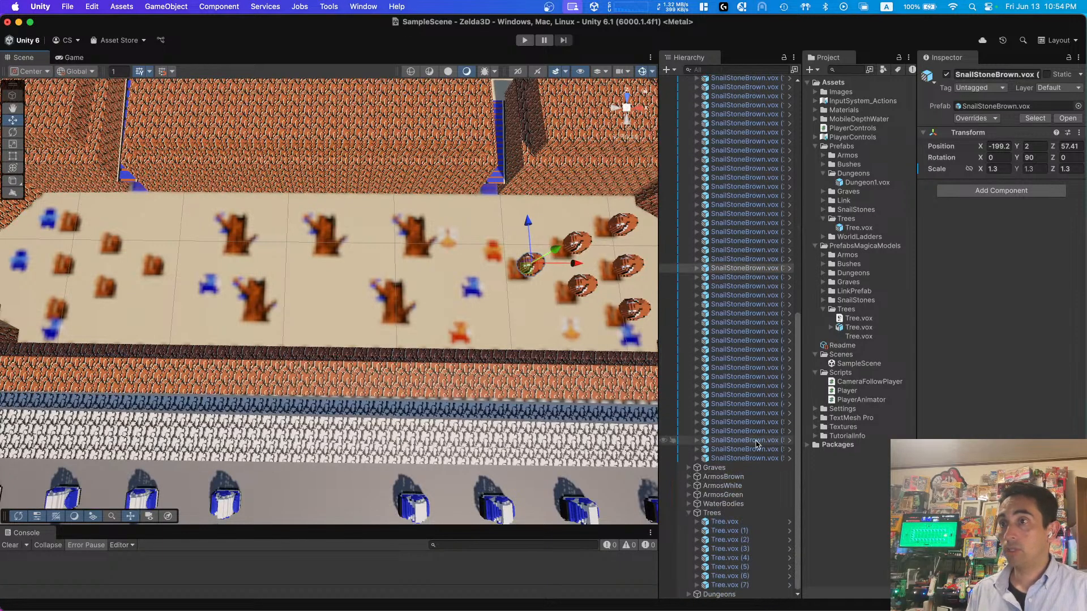
key("super+d")
left_click_drag(578, 262, 193, 272)
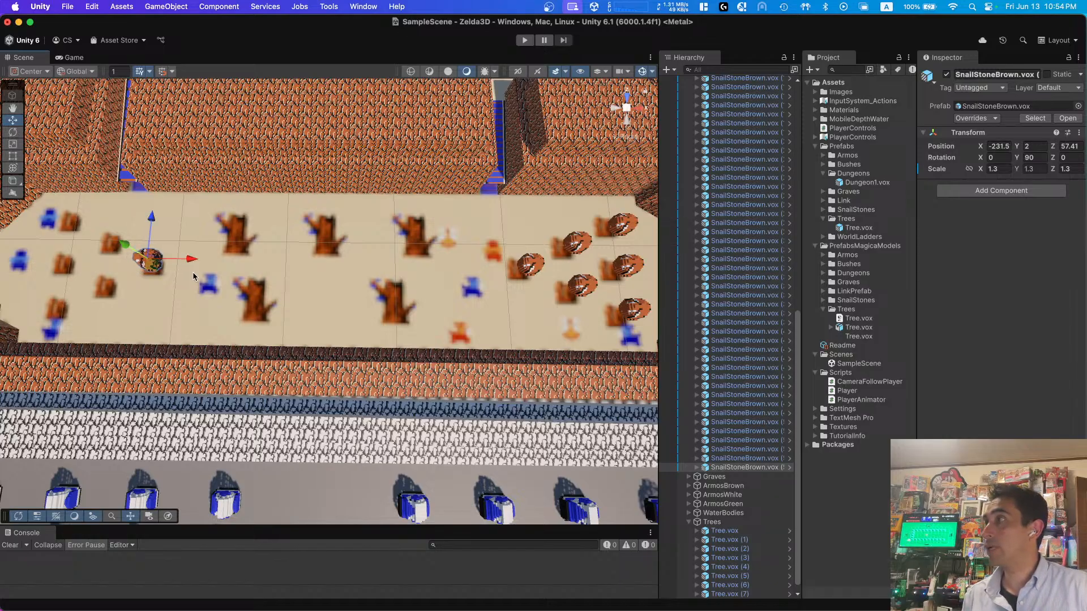
Step: Duplicate the eastern group's middle pair of snail stones and move the copies west to the western group's two middle prints
left_click(570, 240)
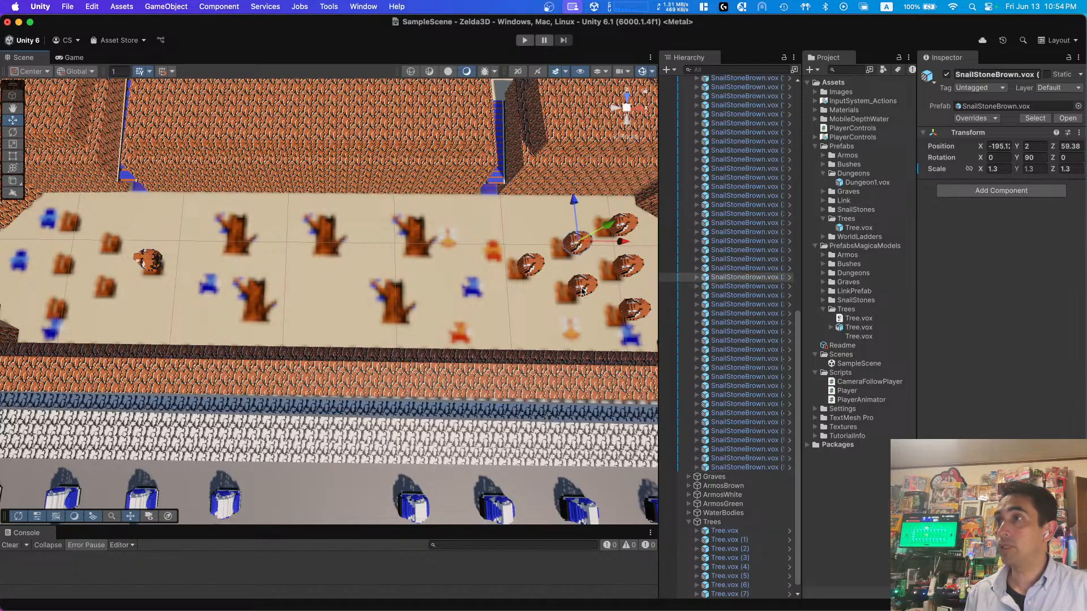
left_click(583, 284, "shift")
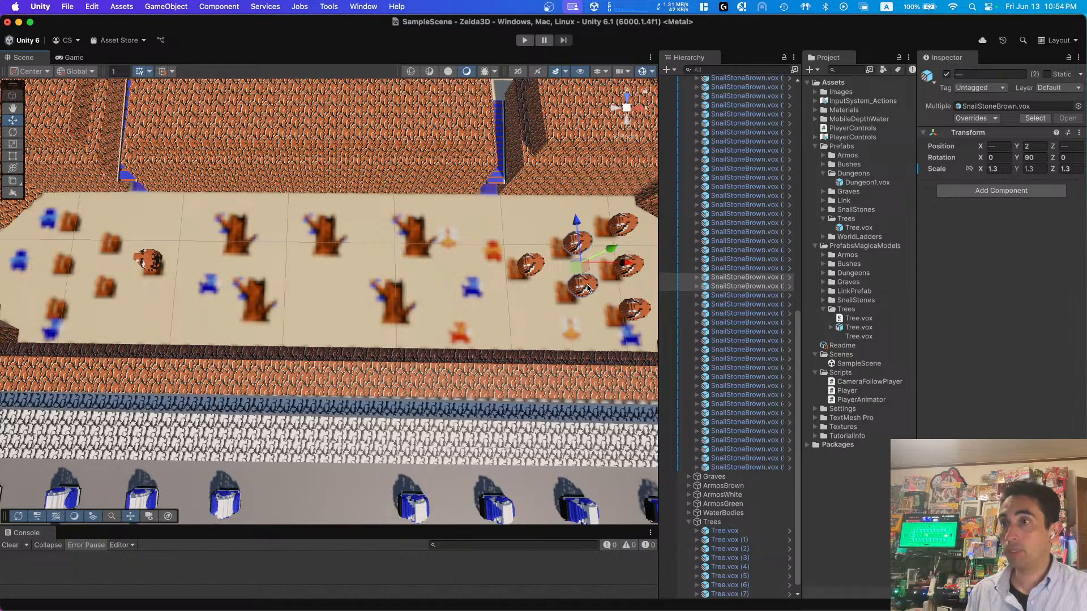
key("super+d")
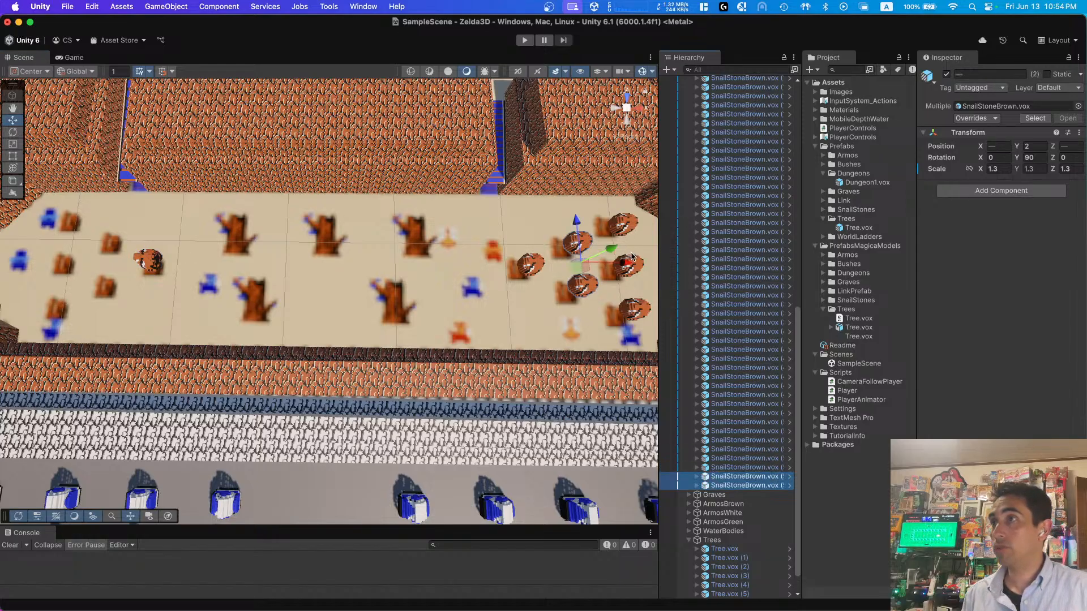
left_click_drag(624, 263, 142, 263)
Step: Duplicate the three snail stones in the eastern group's outer column and align the copies with the three westernmost stone prints
left_click(631, 227)
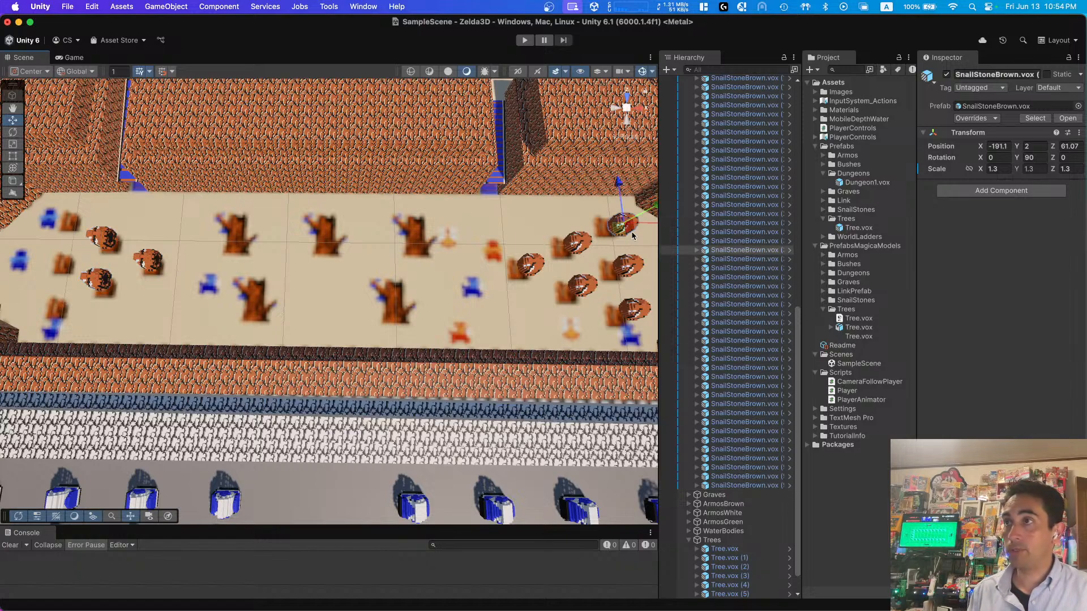
left_click(630, 266, "shift")
left_click(632, 307, "shift")
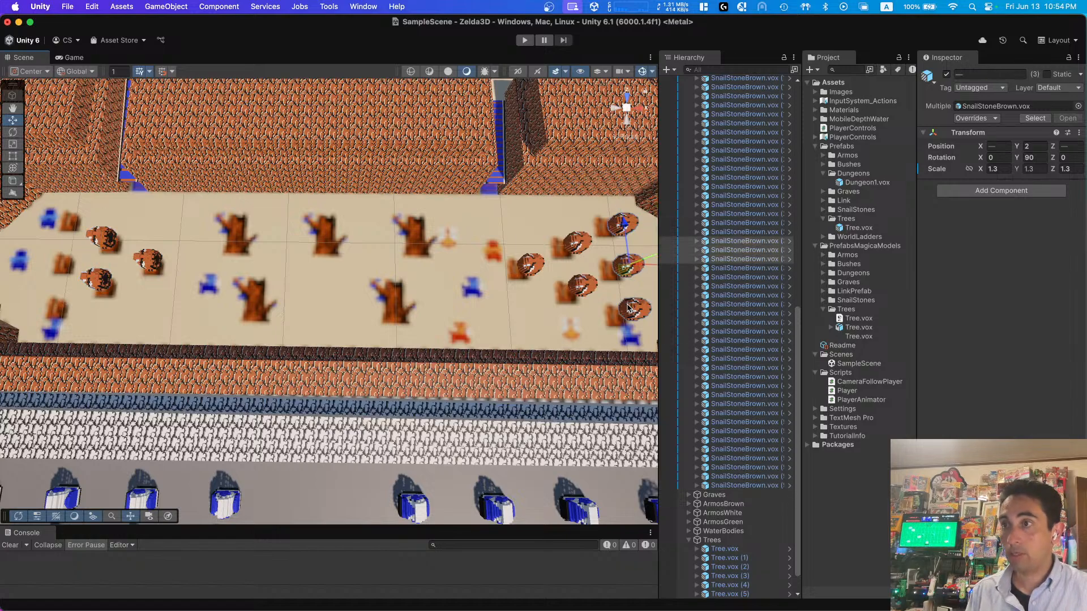
key("super+d")
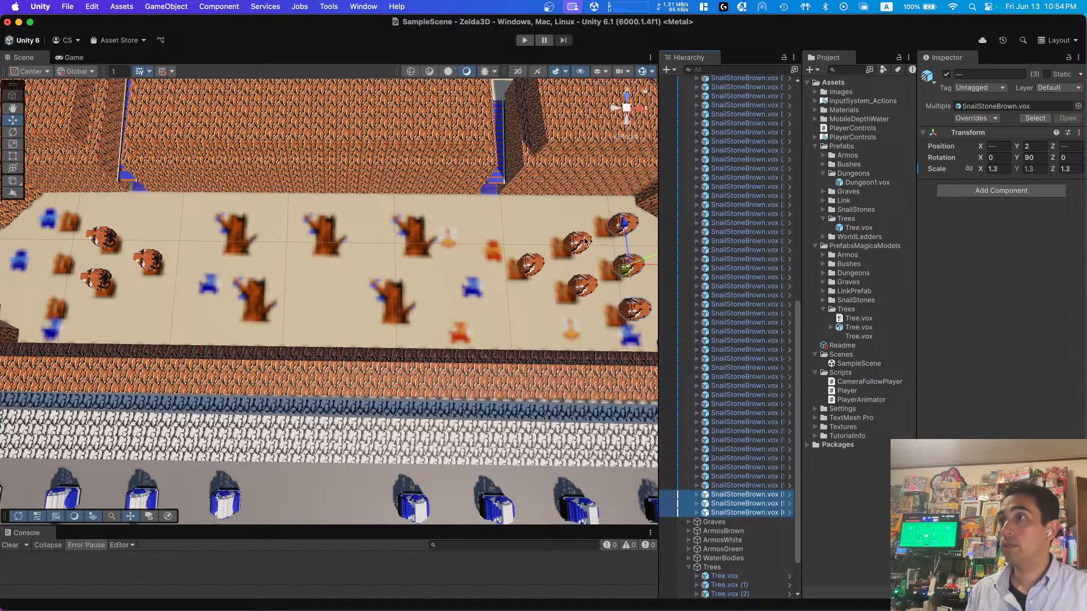
left_click_drag(651, 269, 76, 260)
right_click_drag(203, 260, 210, 307)
key("e")
key("a")
key("e")
left_click_drag(426, 268, 411, 268)
Step: Shift the western group's two middle stones and its single easternmost stone slightly west to line up with their prints
left_click(437, 241)
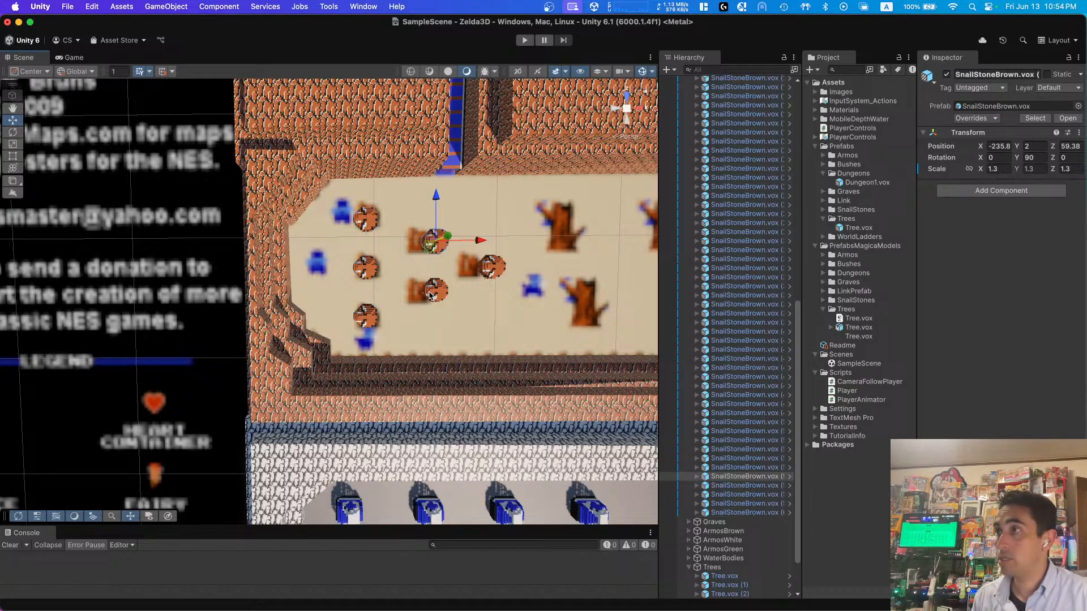
left_click(434, 290, "shift")
left_click_drag(481, 268, 464, 268)
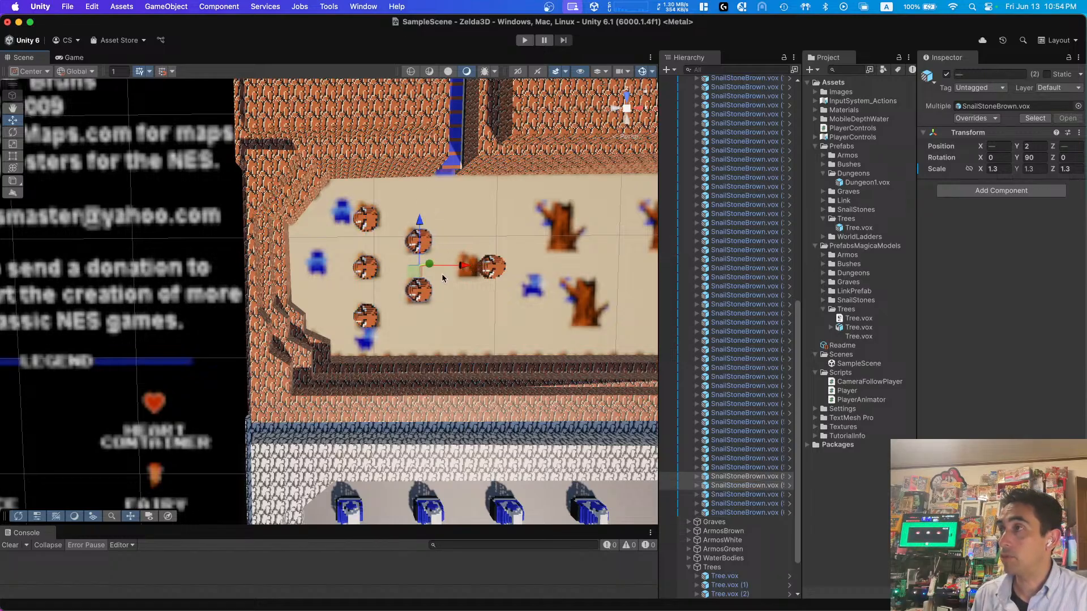
right_click(452, 280)
key("Escape")
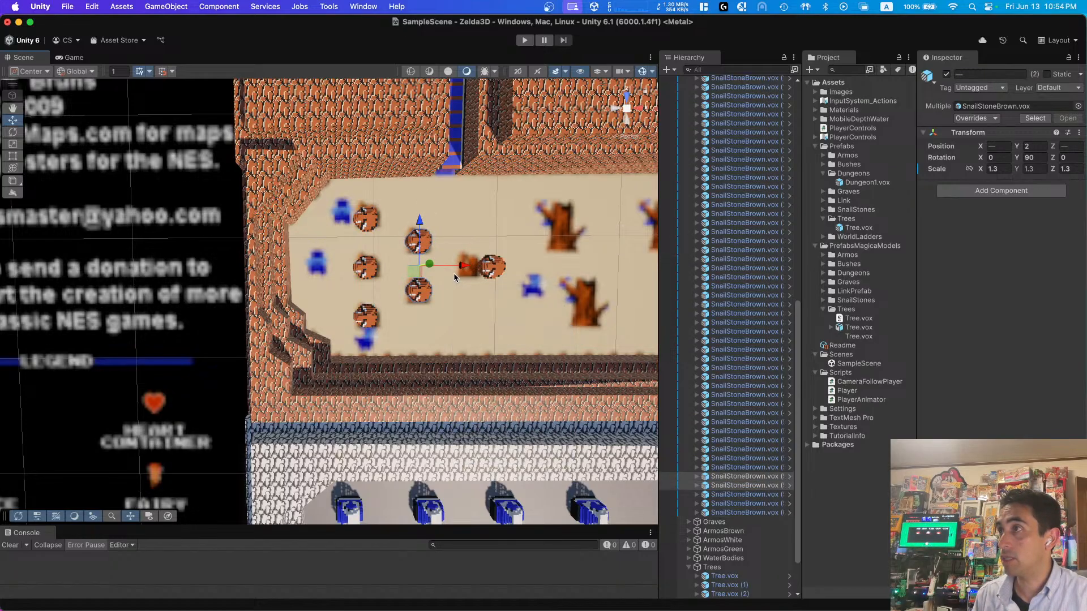
left_click(494, 267)
left_click_drag(533, 267, 485, 230)
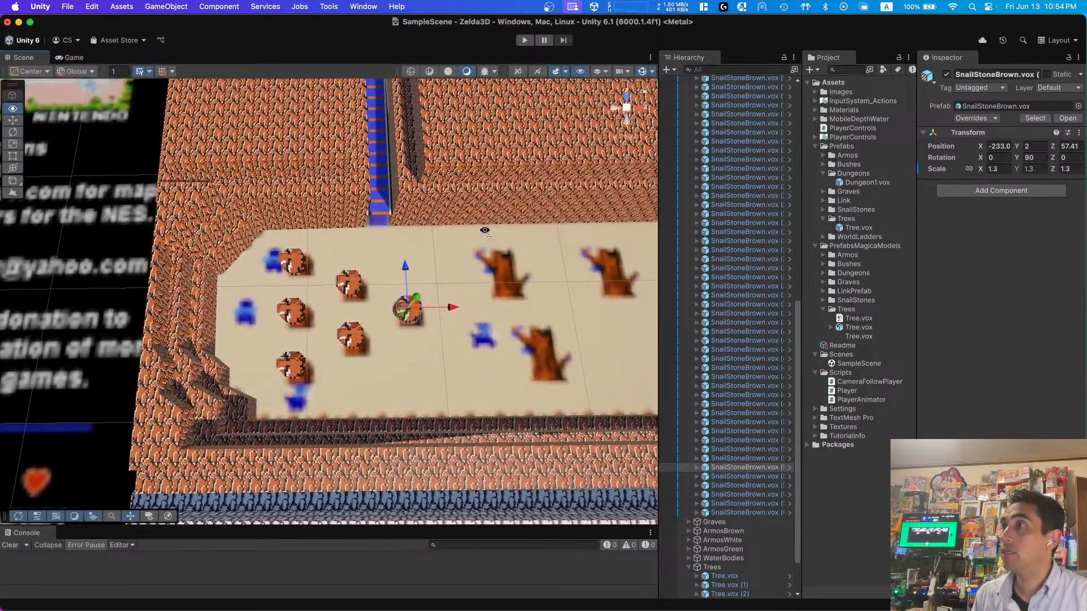
Step: Reactivate Floor (23) in ElevatedFloors
key("d")
right_click_drag(484, 230, 476, 233)
key("d")
scroll(753, 293, "up", 10)
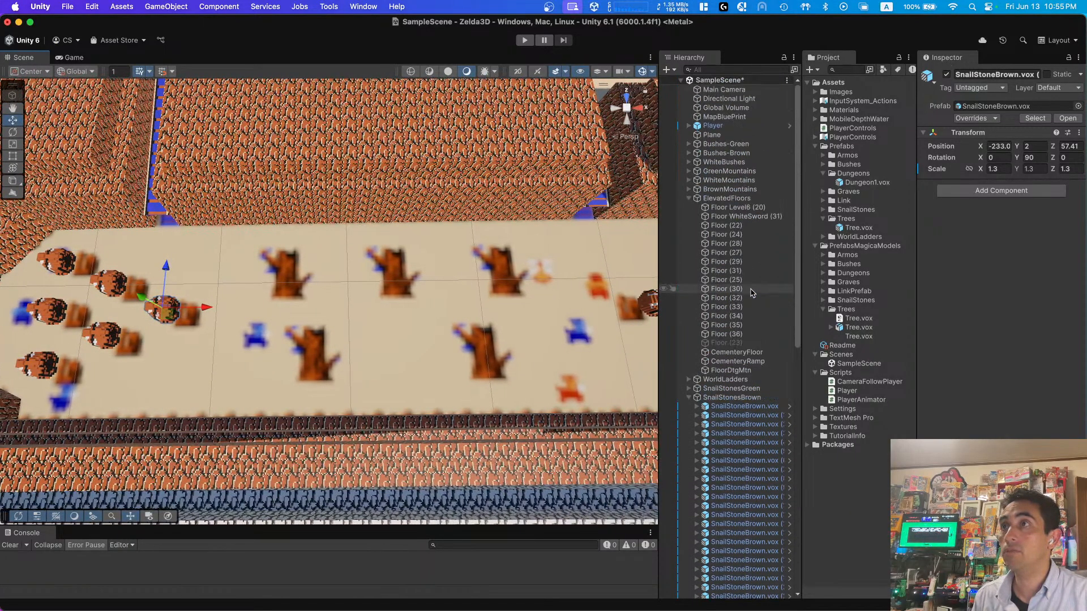
left_click(730, 343)
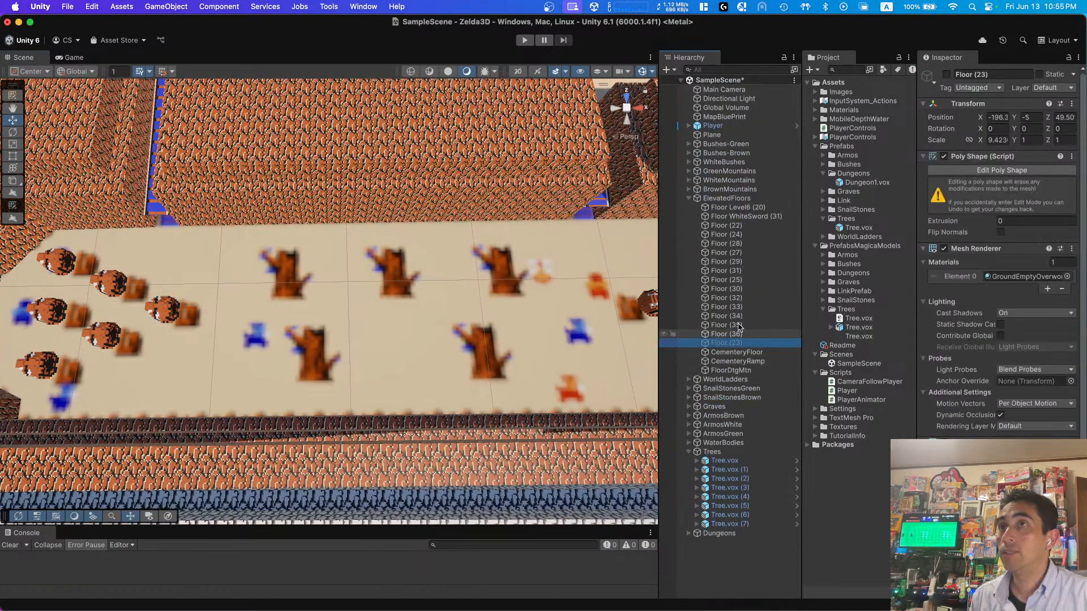
left_click(947, 74)
Step: Place a Tree.vox prefab on Floor (23), just east of the western snail stones, and keep it active
right_click_drag(378, 304, 481, 241)
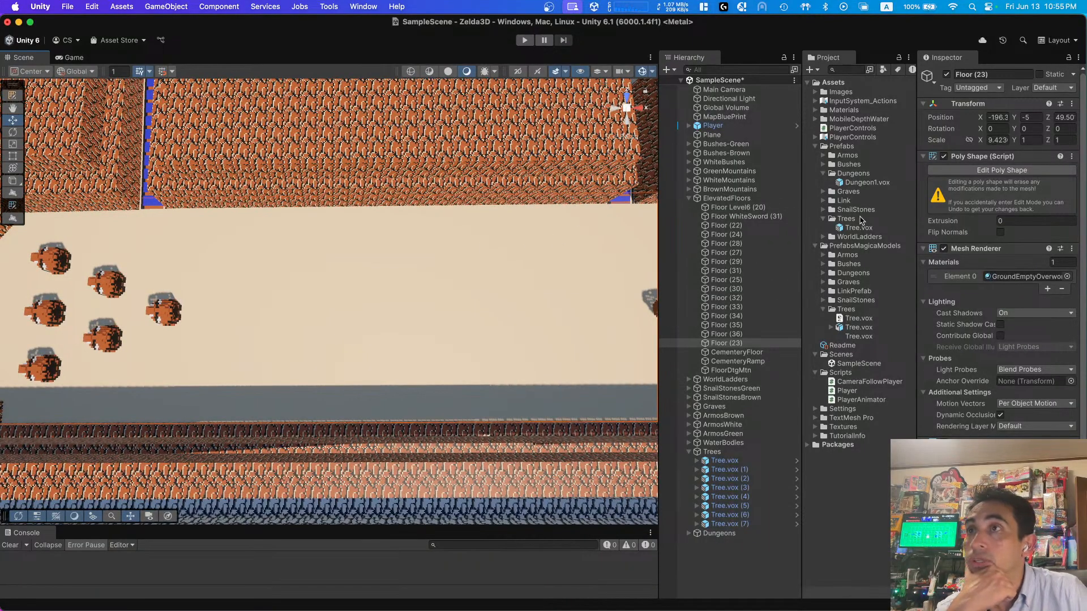
left_click_drag(859, 227, 289, 273)
left_click(947, 74)
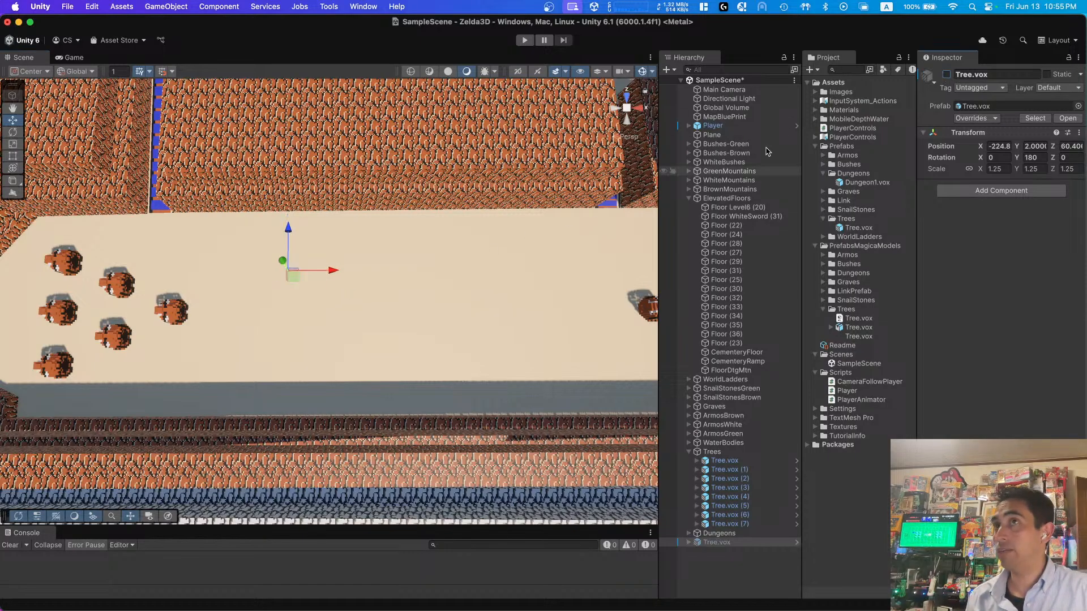
left_click(947, 75)
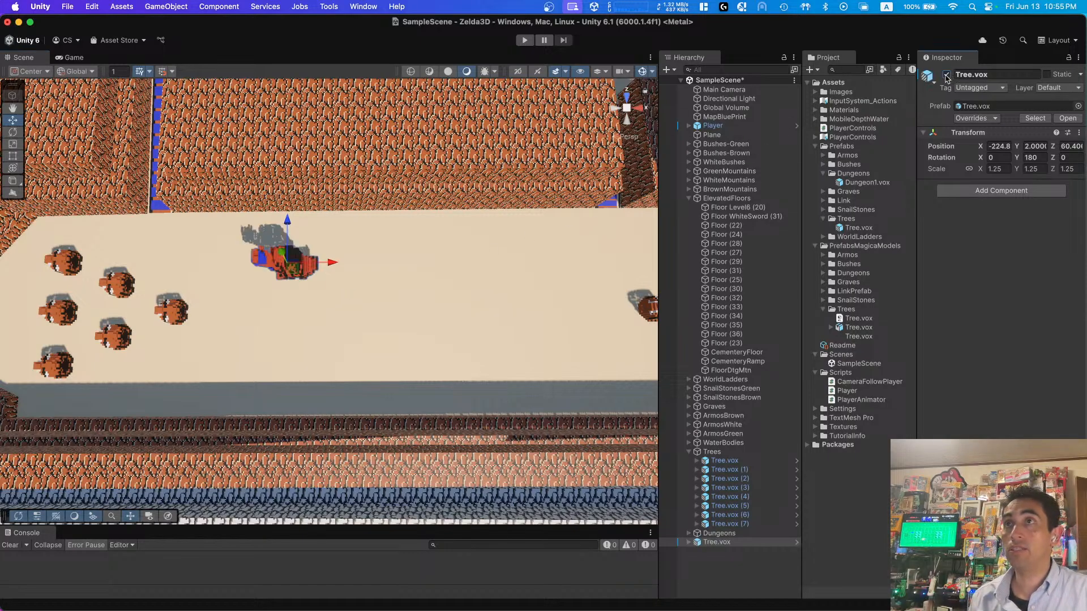
Step: Deactivate Floor (23) and nudge the new tree onto the westernmost tree print of the plateau's upper row
left_click(455, 303)
left_click(946, 74)
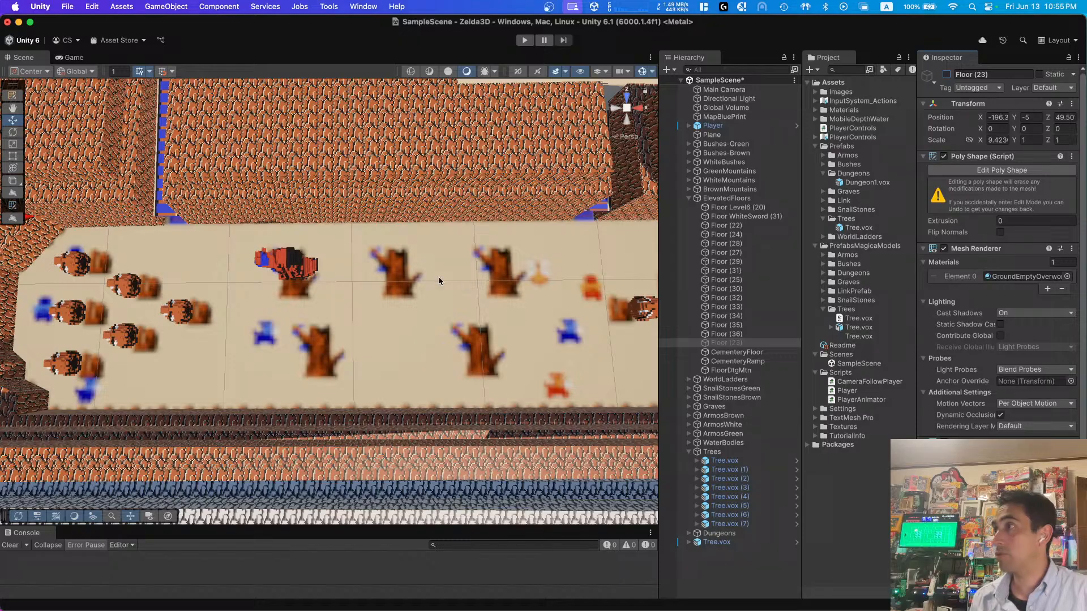
left_click(291, 272)
left_click_drag(289, 222, 288, 235)
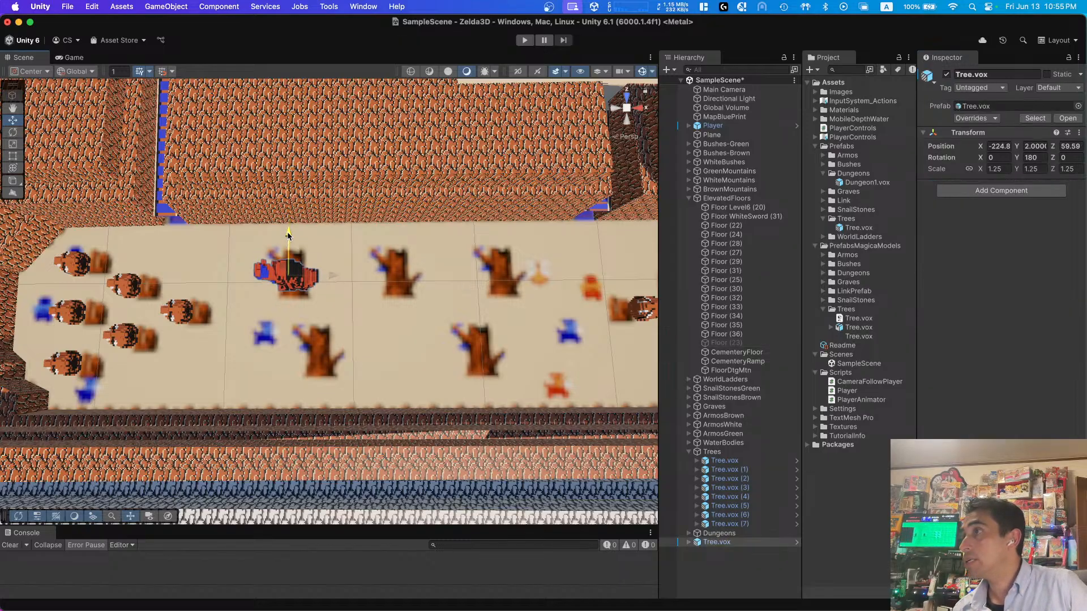
left_click_drag(334, 275, 334, 276)
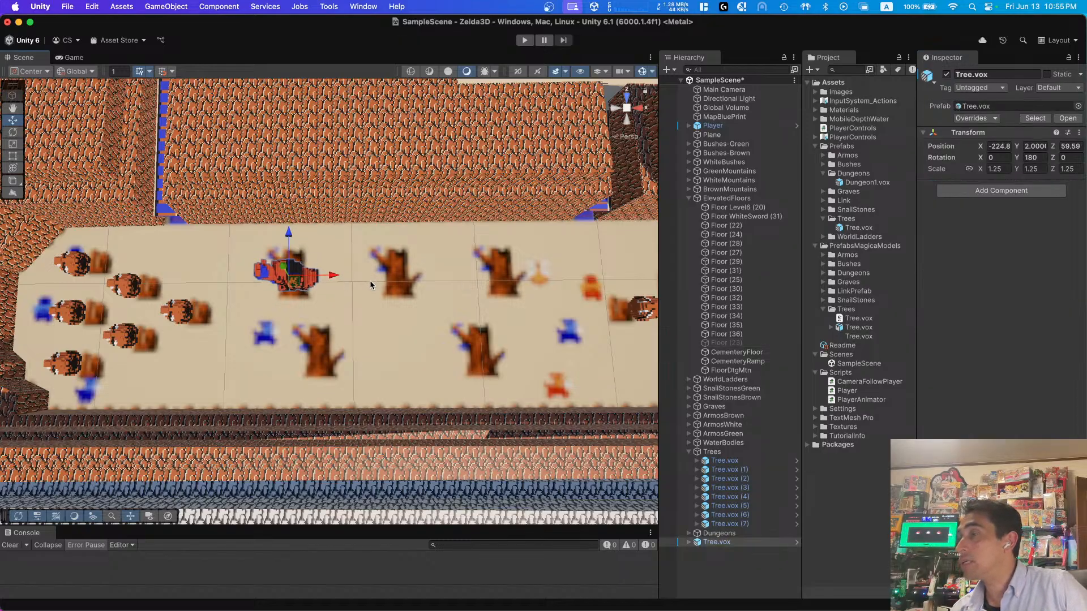
scroll(370, 284, "up", 5)
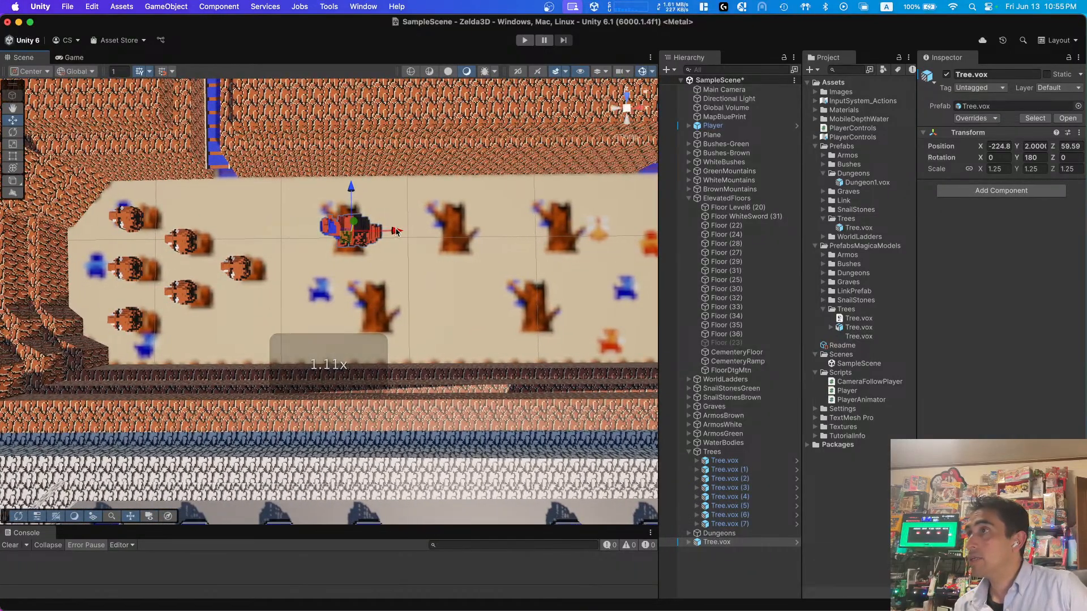
scroll(396, 231, "up", 1)
left_click_drag(396, 231, 388, 226)
scroll(389, 228, "up", 1)
scroll(399, 247, "up", 1)
scroll(388, 226, "up", 1)
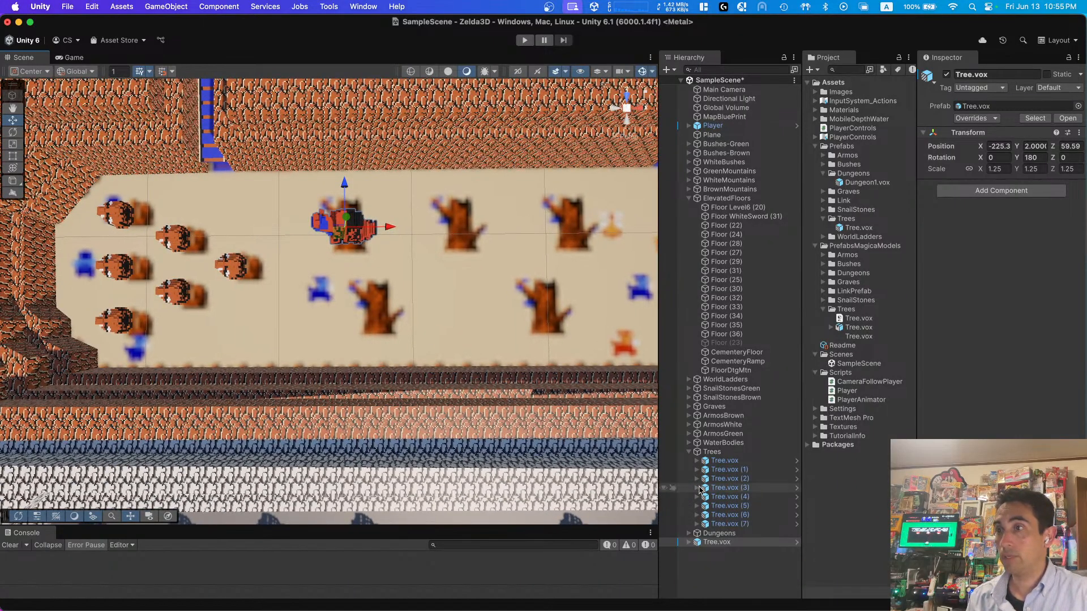
Step: Make the new tree a child of the Trees object and rename it Tree.vox (8)
left_click(727, 543)
left_click_drag(731, 532, 744, 534)
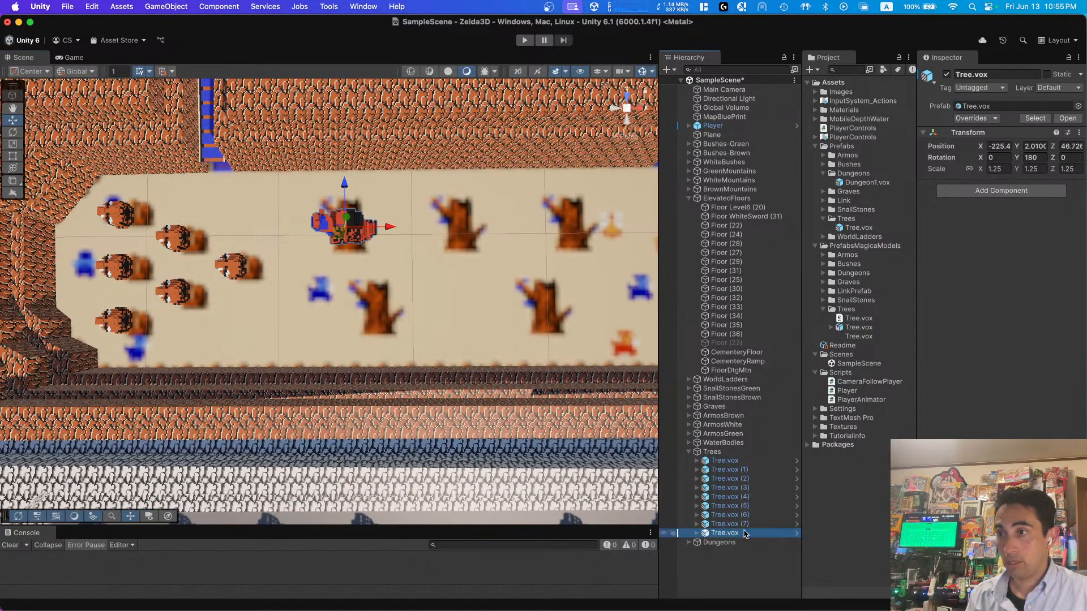
left_click(744, 534)
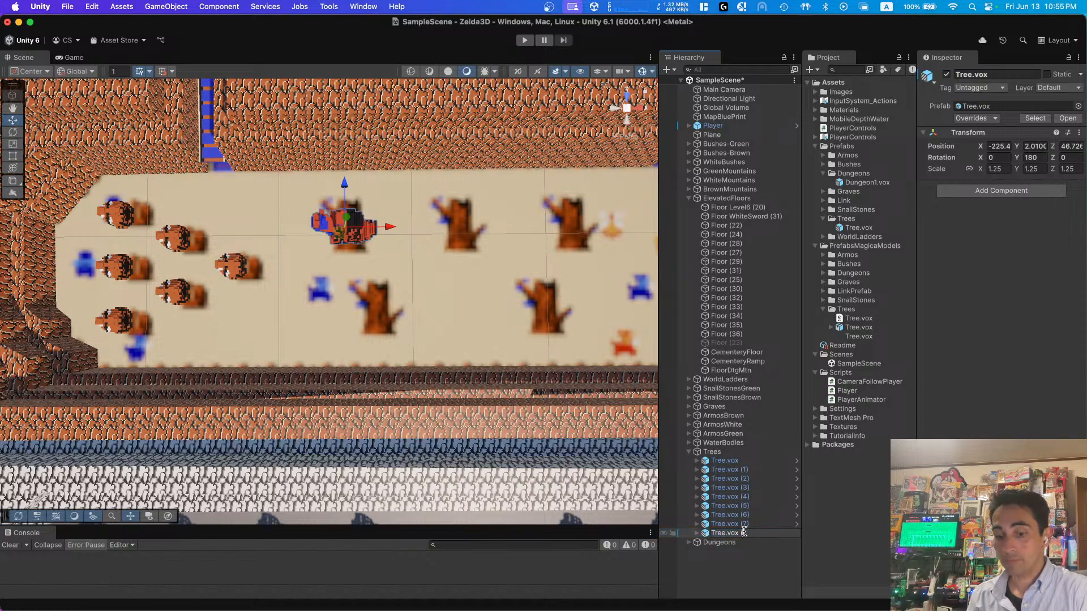
type("(8)")
key("Return")
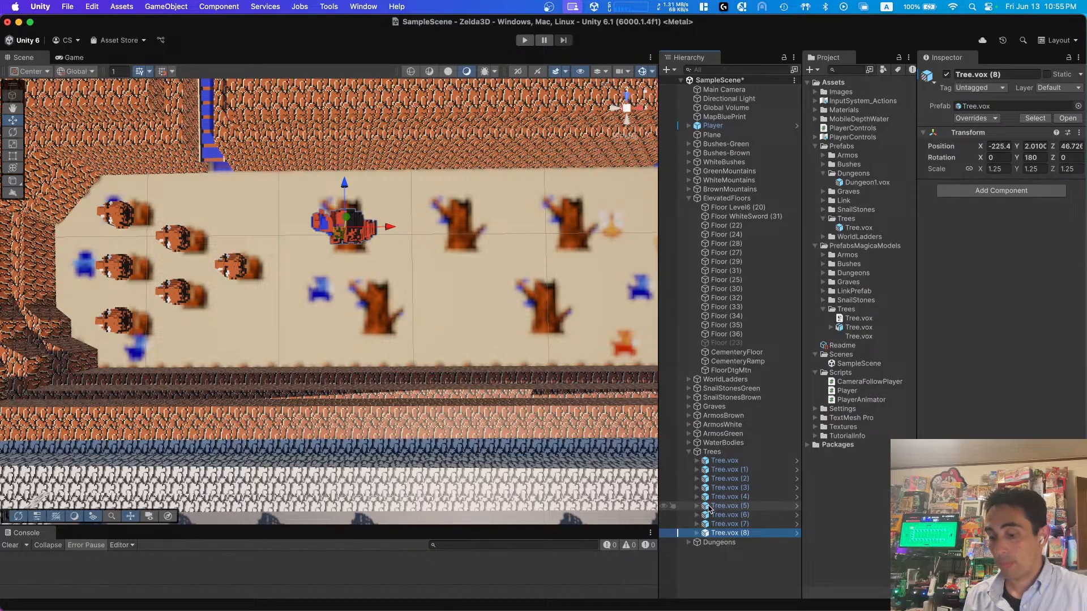
Step: Duplicate the tree twice and place the copies on the two other tree prints in the plateau's upper row
key("super+d")
left_click_drag(388, 229, 510, 227)
key("d")
right_click_drag(534, 268, 529, 285)
key("w")
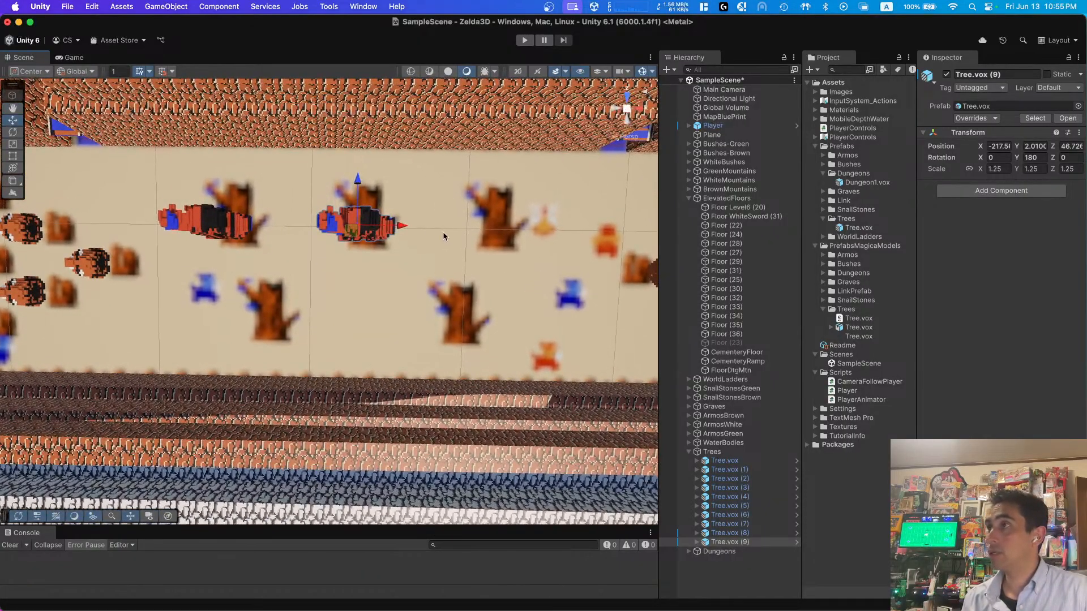
left_click_drag(400, 227, 551, 229)
key("super+d")
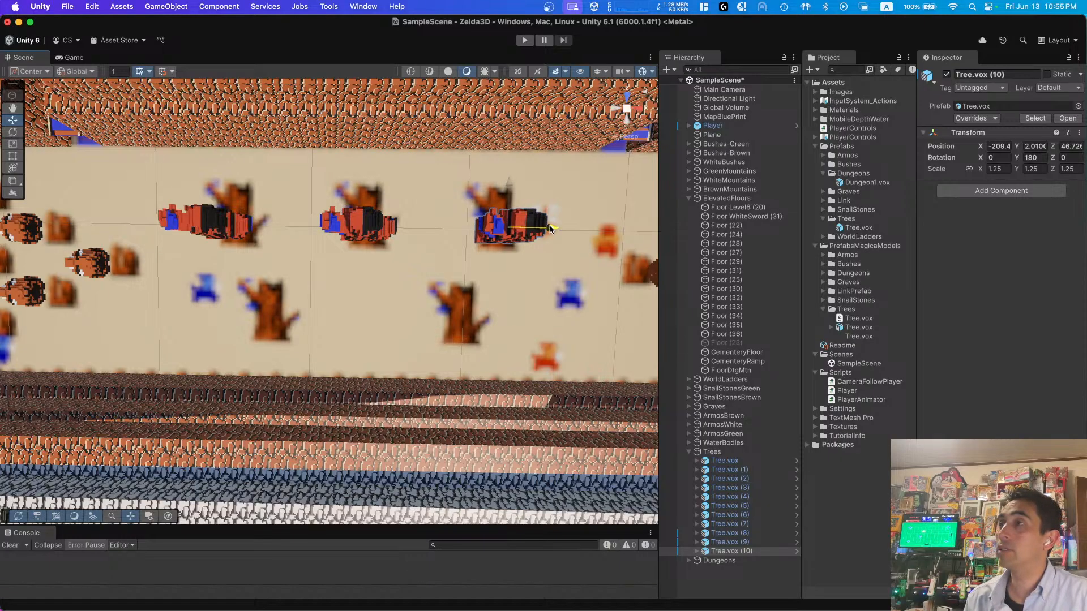
Step: Duplicate the upper row's easternmost tree and place the copy on the eastern tree print of the lower row
mouse_move(506, 278)
right_mouse_down()
mouse_move(476, 282)
mouse_move(491, 287)
right_mouse_up()
key("super+d")
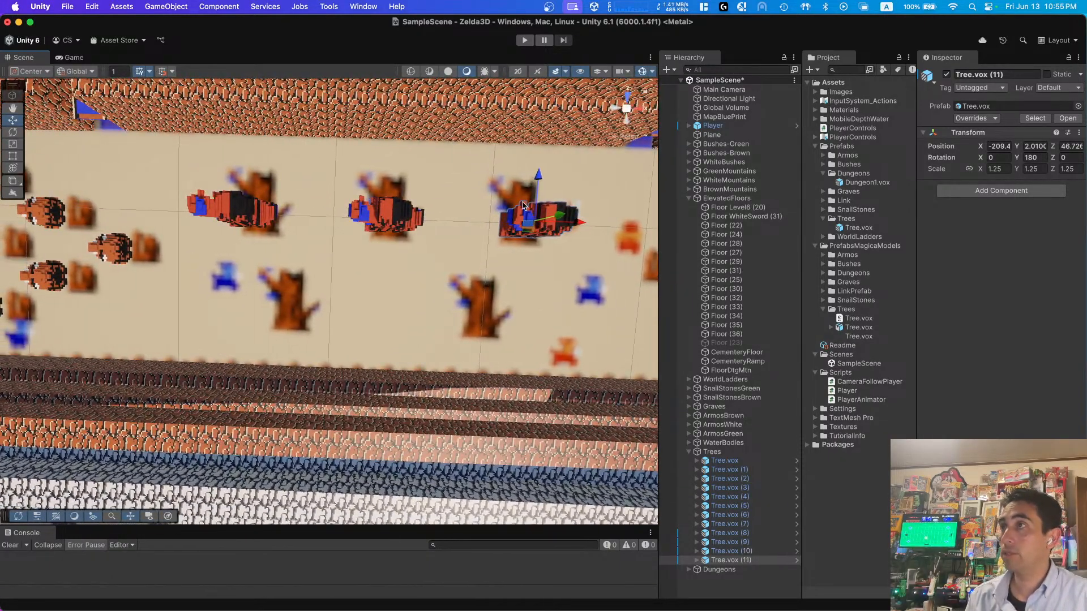
left_click_drag(541, 178, 529, 276)
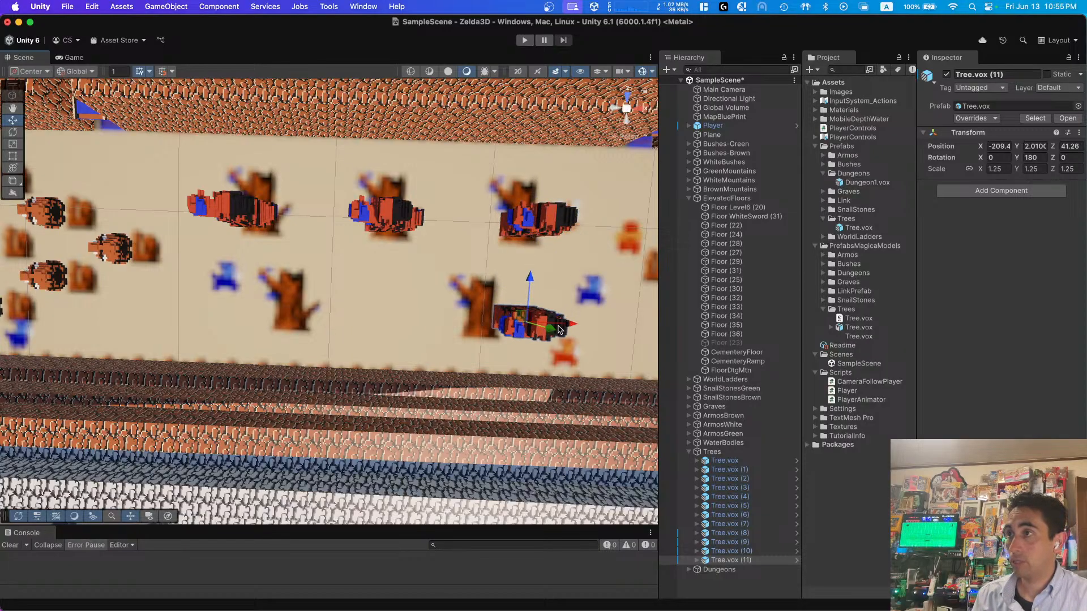
left_click_drag(570, 325, 546, 318)
right_click_drag(547, 319, 545, 315)
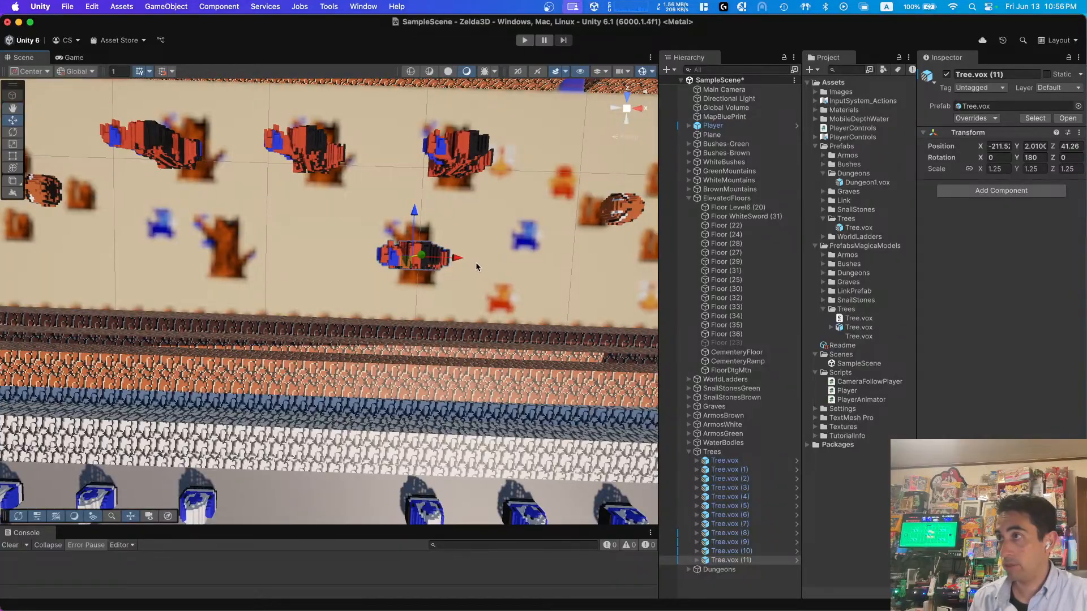
Step: Duplicate the lower row's eastern tree and place the copy on the western tree print of the plateau's lower row
left_click_drag(456, 261, 273, 267)
key("super+d")
right_click_drag(273, 267, 297, 270)
key("a")
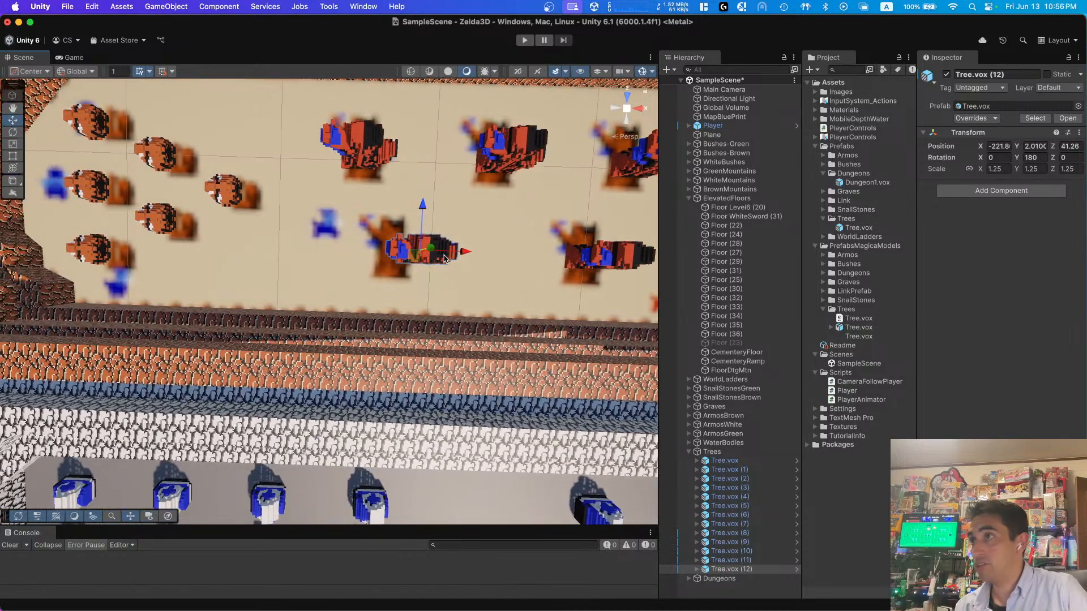
left_click_drag(460, 251, 428, 255)
middle_click_drag(442, 270, 502, 246)
left_click_drag(491, 242, 485, 244)
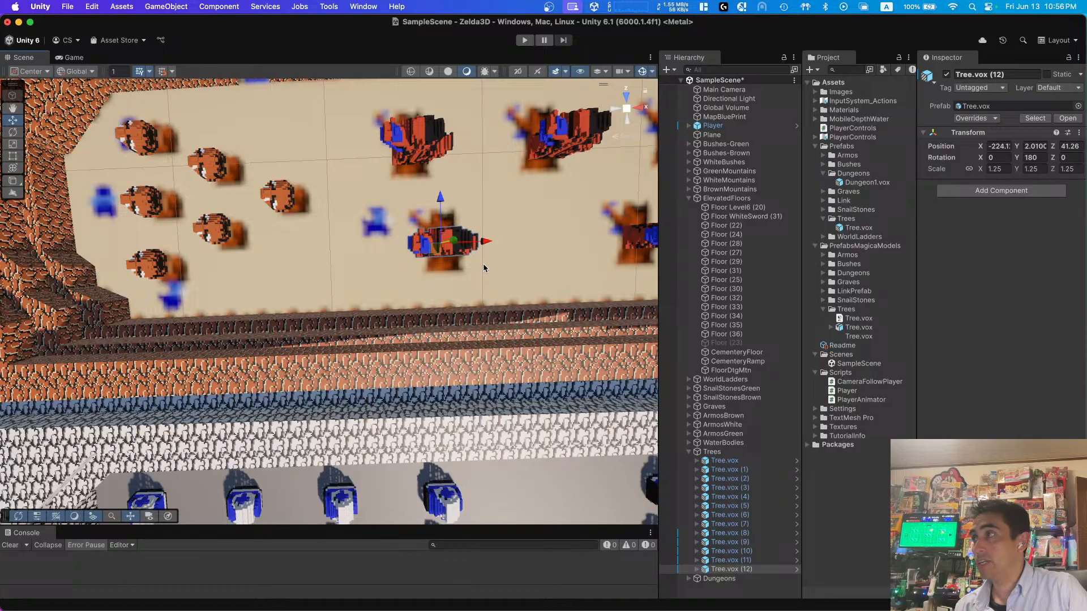
Step: Toggle Floor (23) on and off to check the blueprint's tree prints on the neighbouring plateau to the east, leaving the floor active
right_click_drag(483, 265, 476, 178)
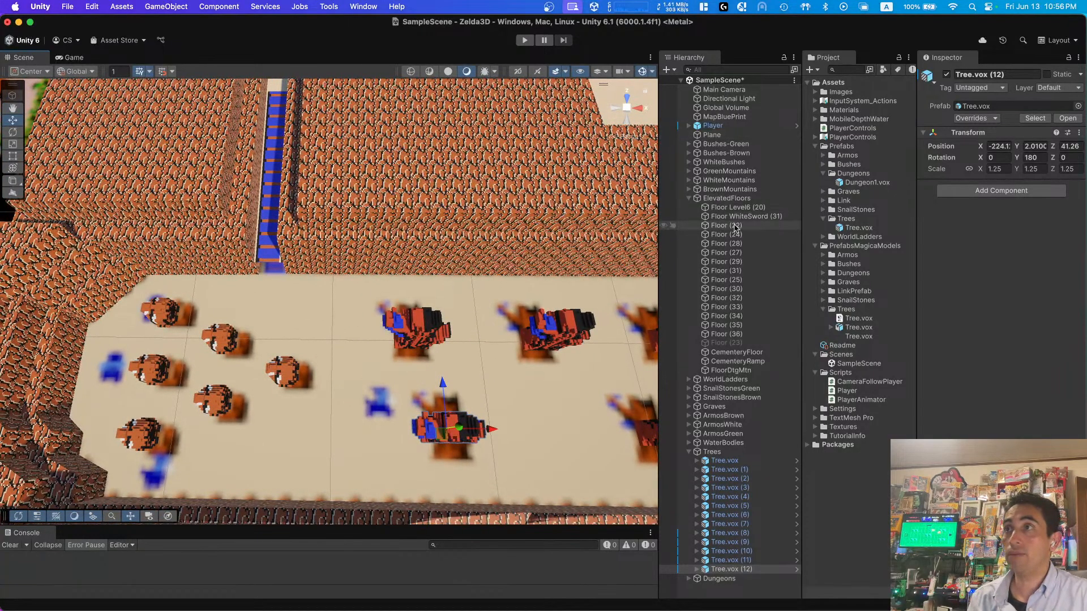
left_click(712, 343)
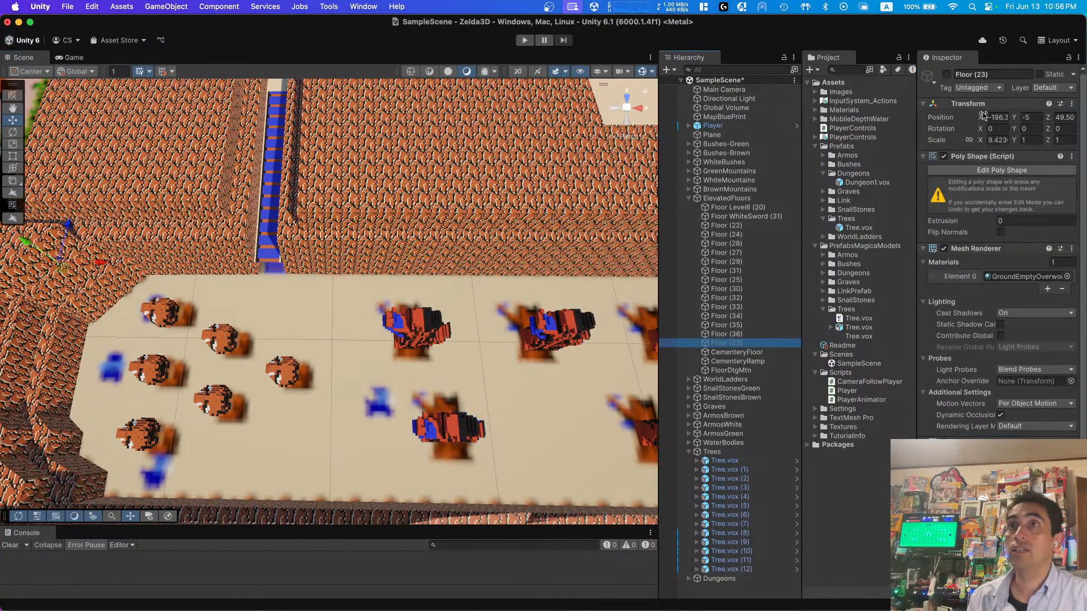
scroll(518, 325, "down", 10)
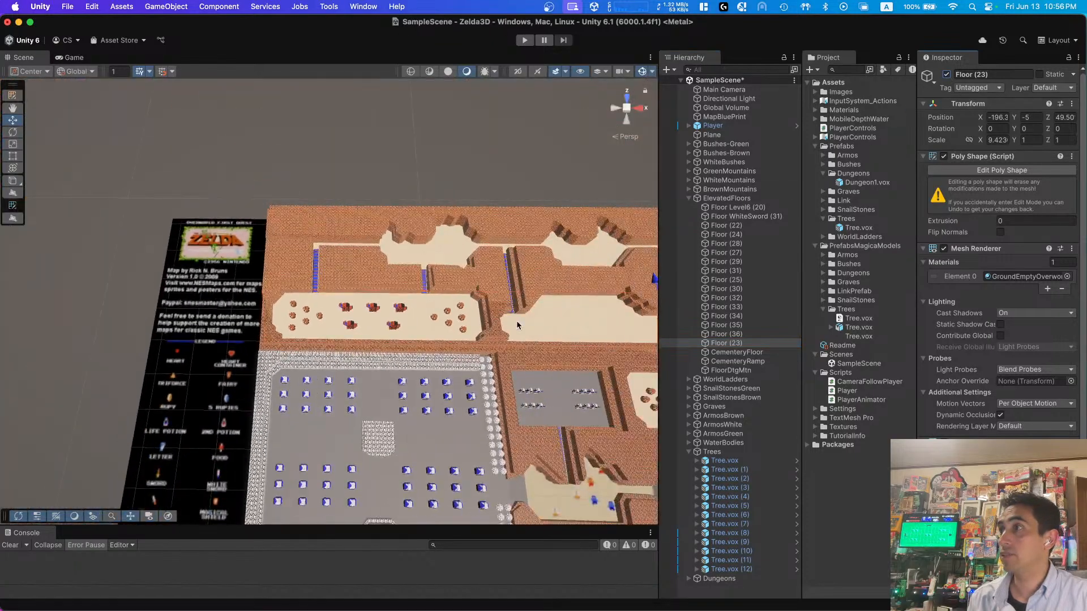
scroll(517, 325, "up", 2)
right_click_drag(517, 325, 433, 273)
key("d")
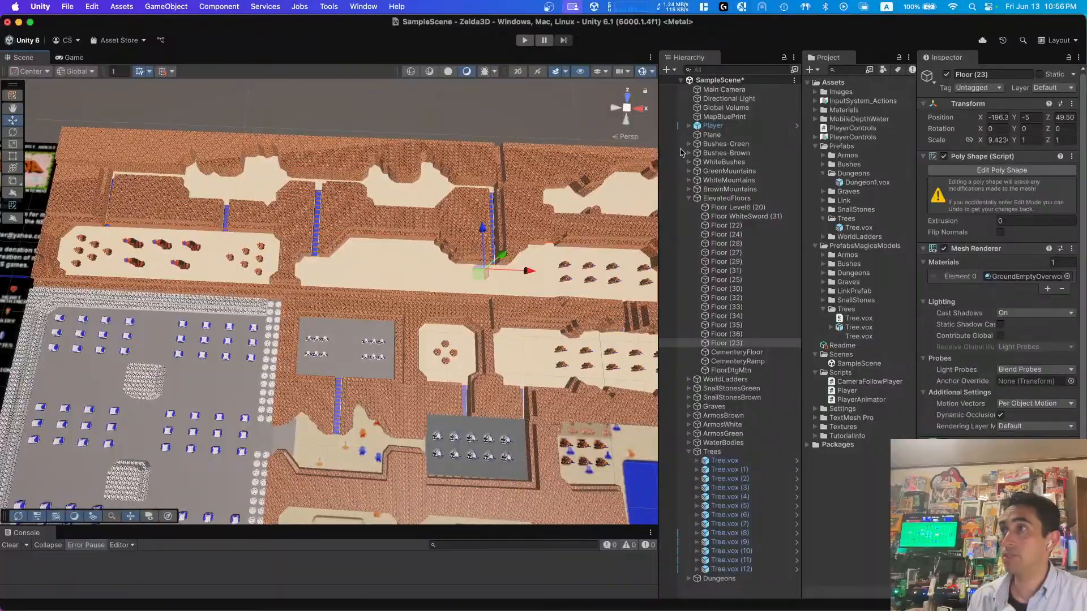
left_click(946, 75)
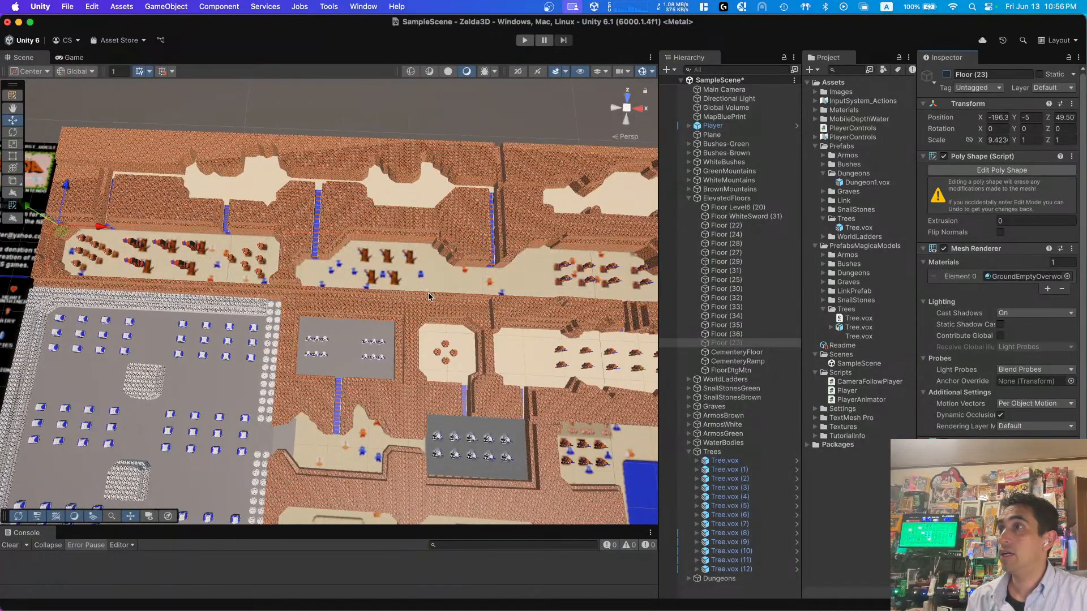
key("d")
right_click_drag(428, 296, 418, 297)
key("w")
left_click(946, 76)
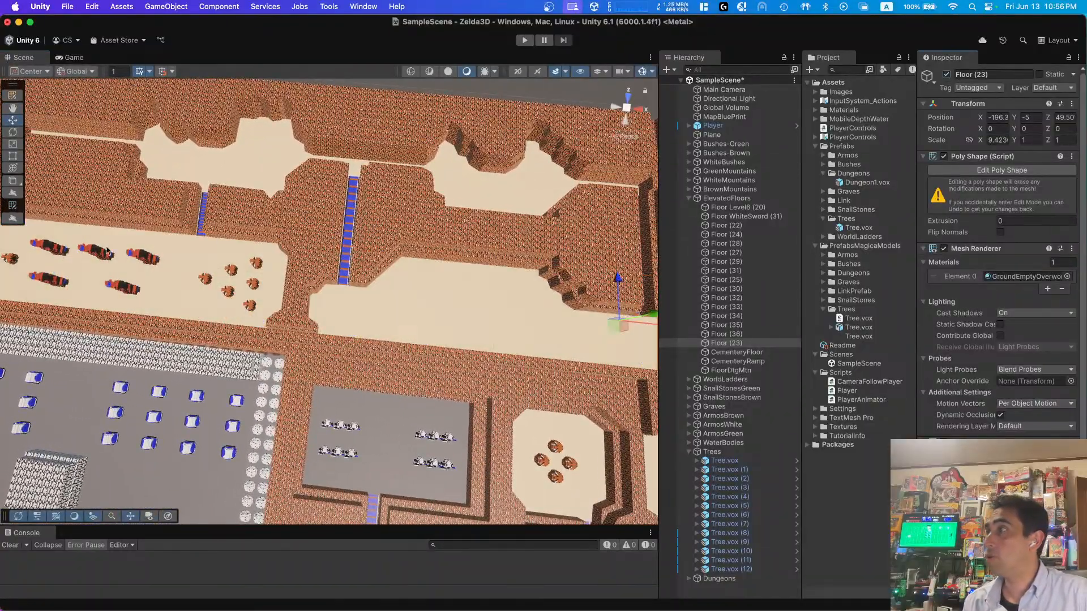
Step: Duplicate the five trees Tree.vox (8) to (12) together and move the copies east onto the neighbouring plateau
left_click(50, 246)
left_click(48, 280, "shift")
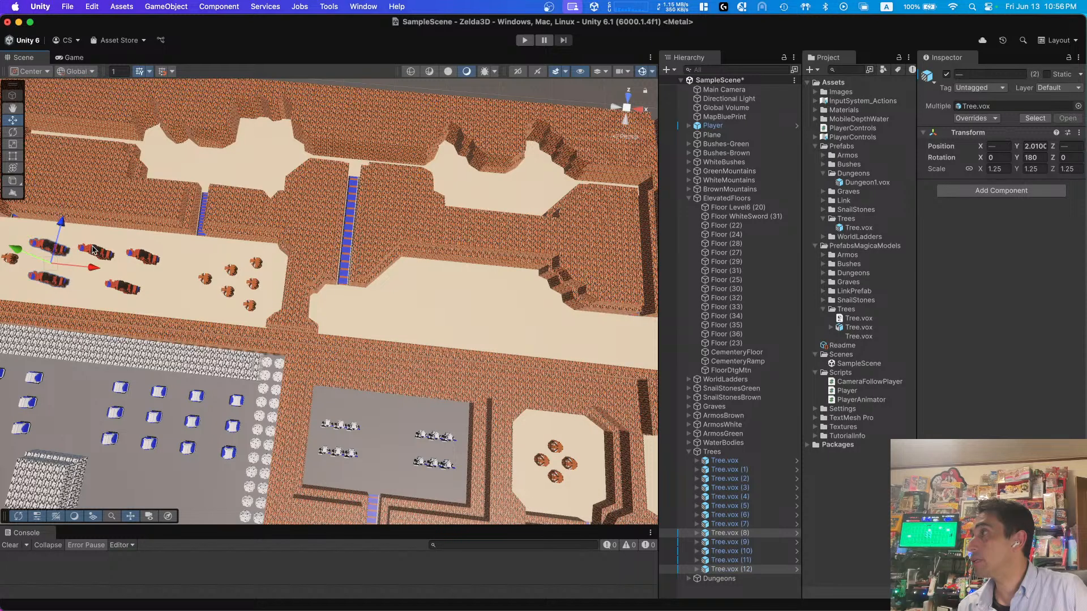
left_click(95, 252, "shift")
left_click(121, 288, "shift")
left_click(141, 260, "shift")
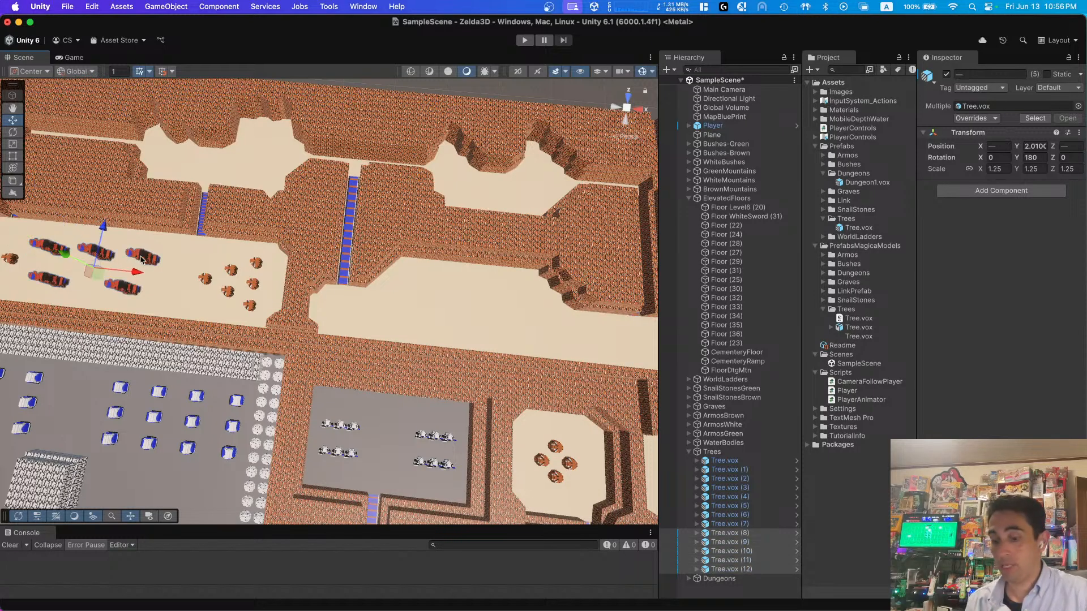
key("super+d")
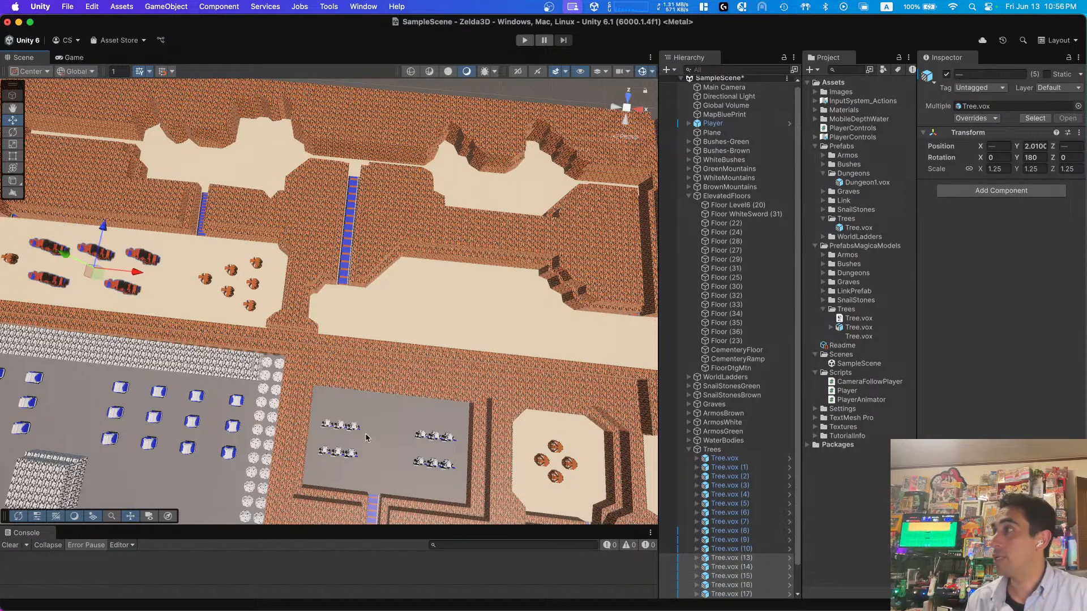
left_click_drag(143, 279, 513, 288)
Step: Deactivate Floor (23) and shift the upper row's two outer tree copies inward onto their blueprint prints
left_click(562, 316)
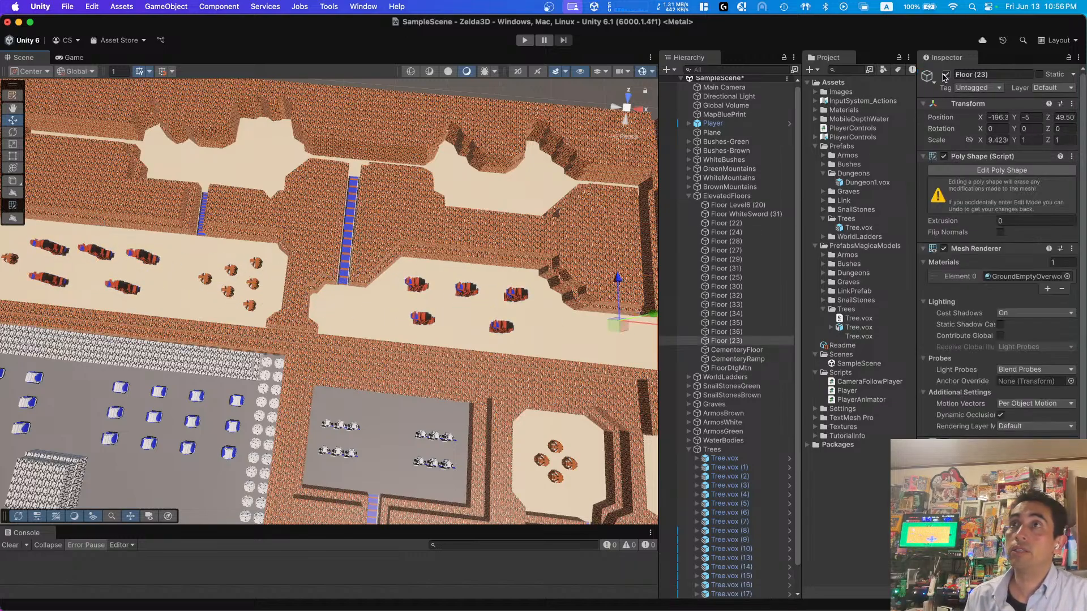
left_click(946, 74)
right_click_drag(452, 283, 373, 261)
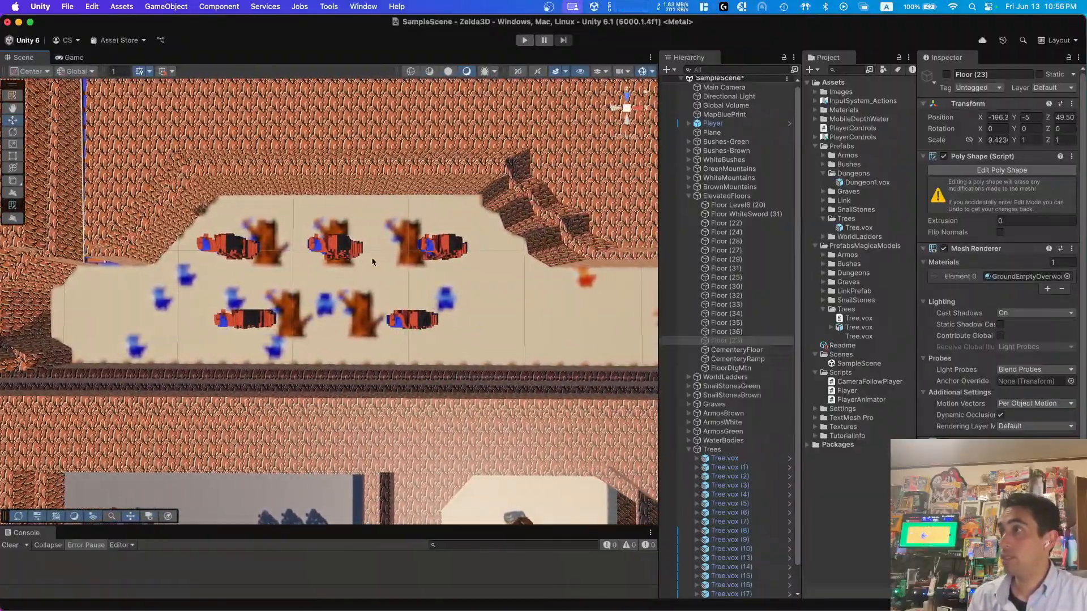
left_click(228, 250)
left_click_drag(267, 247, 293, 248)
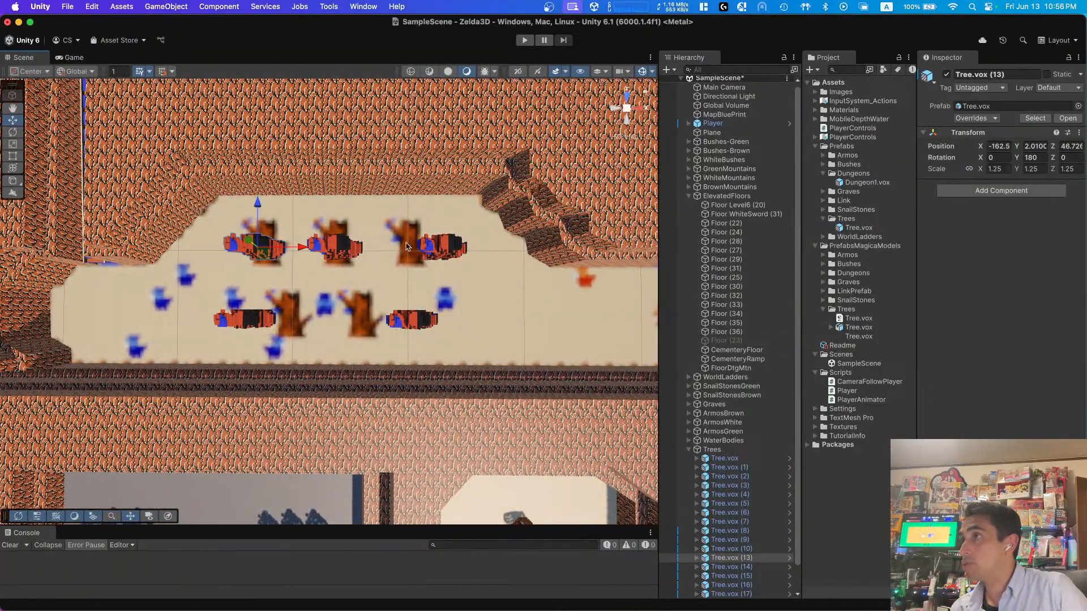
left_click(445, 250)
left_click_drag(484, 250, 453, 249)
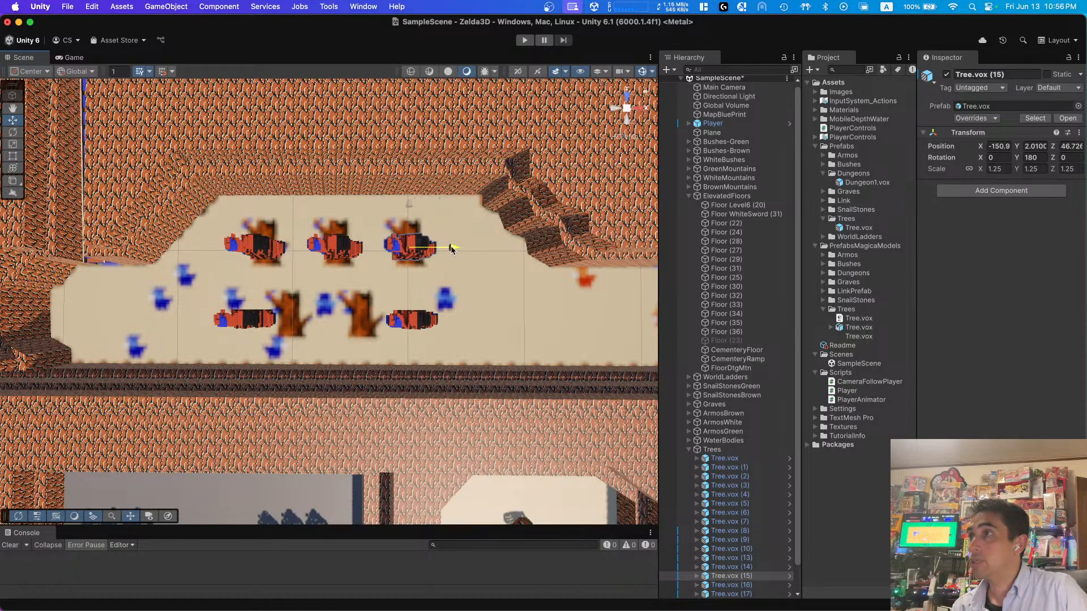
Step: Move the two lower-row tree copies inward onto their blueprint prints
left_click(243, 318)
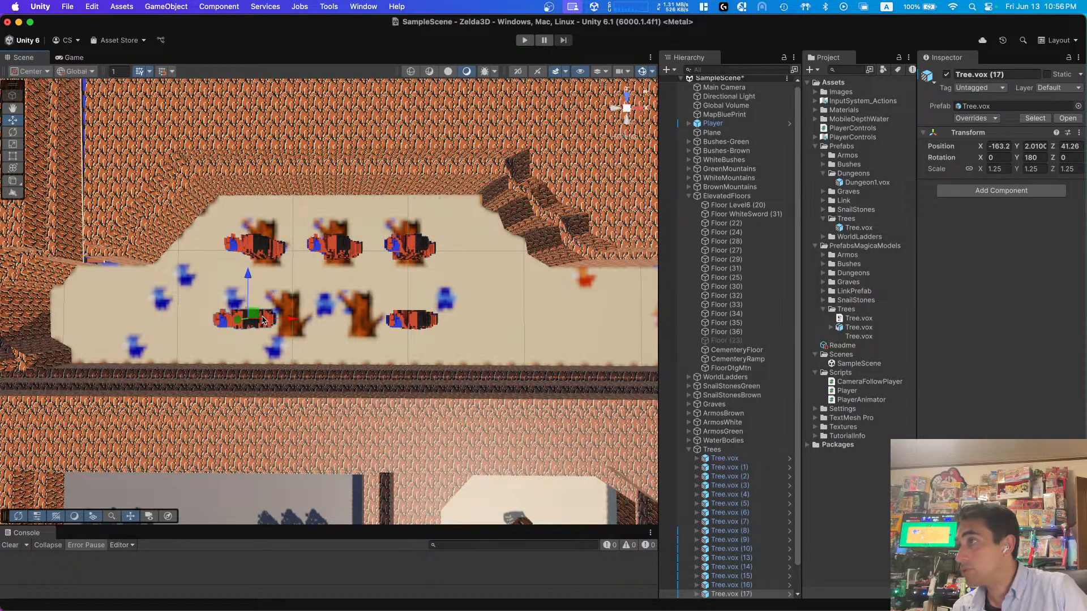
left_click_drag(271, 318, 308, 321)
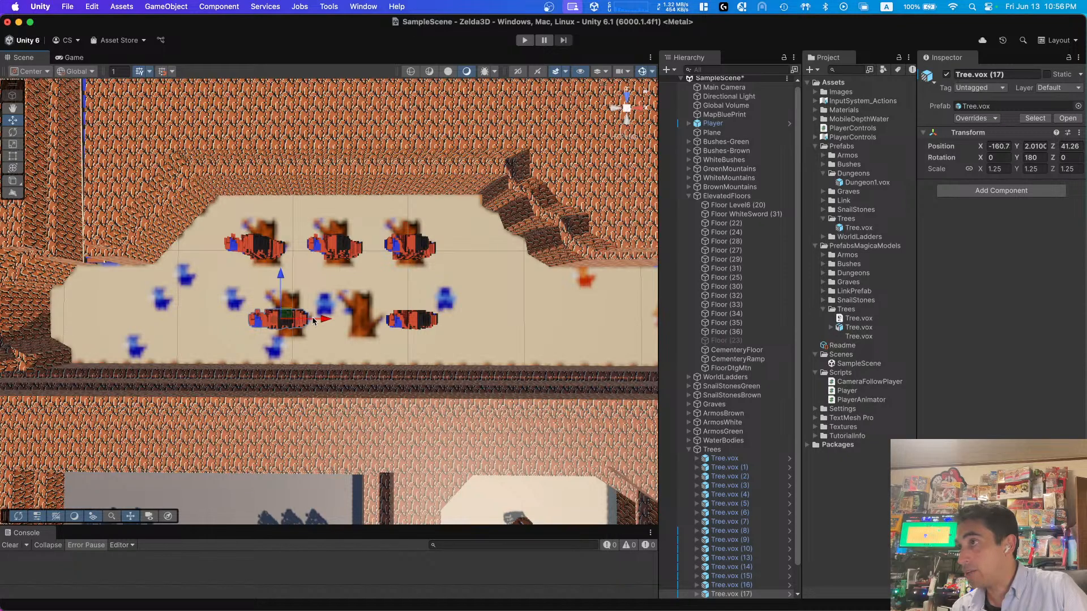
left_click(407, 322)
left_click_drag(447, 320, 388, 327)
Step: Fine-tune the lower row, nudging Tree.vox (16) slightly east and Tree.vox (17) slightly west over their prints
scroll(401, 335, "up", 10)
scroll(402, 334, "down", 5)
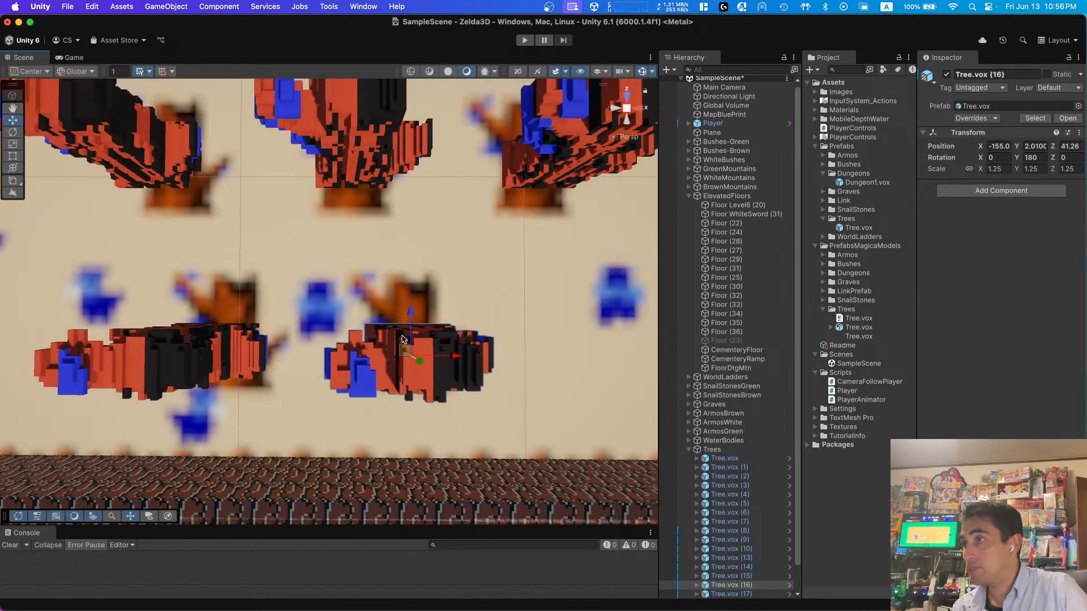
right_click_drag(402, 335, 403, 326)
key("d")
key("q")
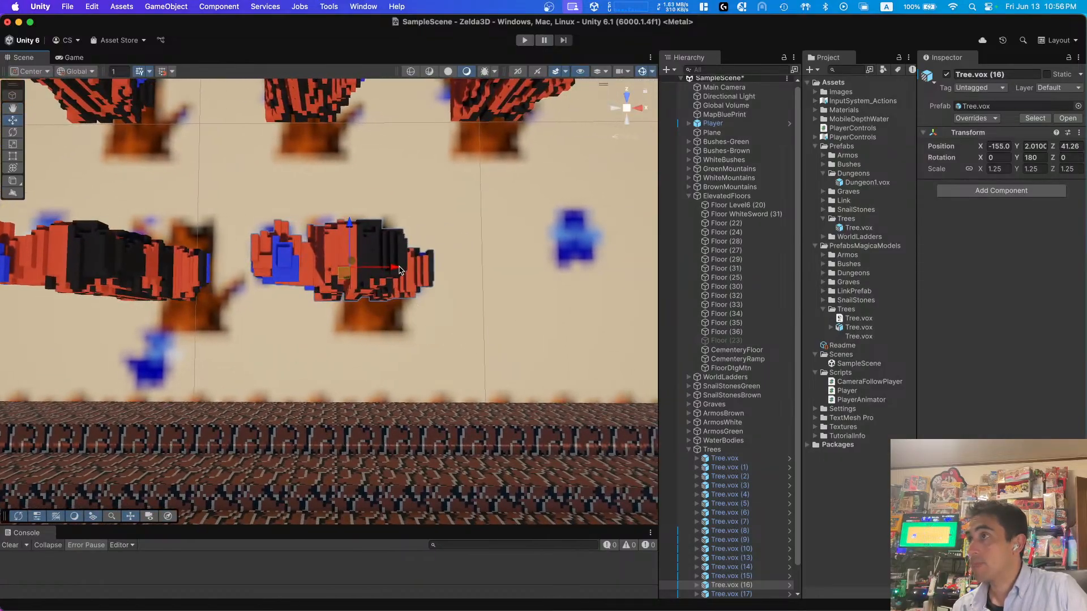
left_click_drag(398, 268, 409, 271)
key("a")
mouse_move(422, 308)
right_mouse_down()
mouse_move(419, 326)
mouse_move(416, 297)
right_mouse_up()
key("e")
key("a")
key("q")
left_click(406, 317)
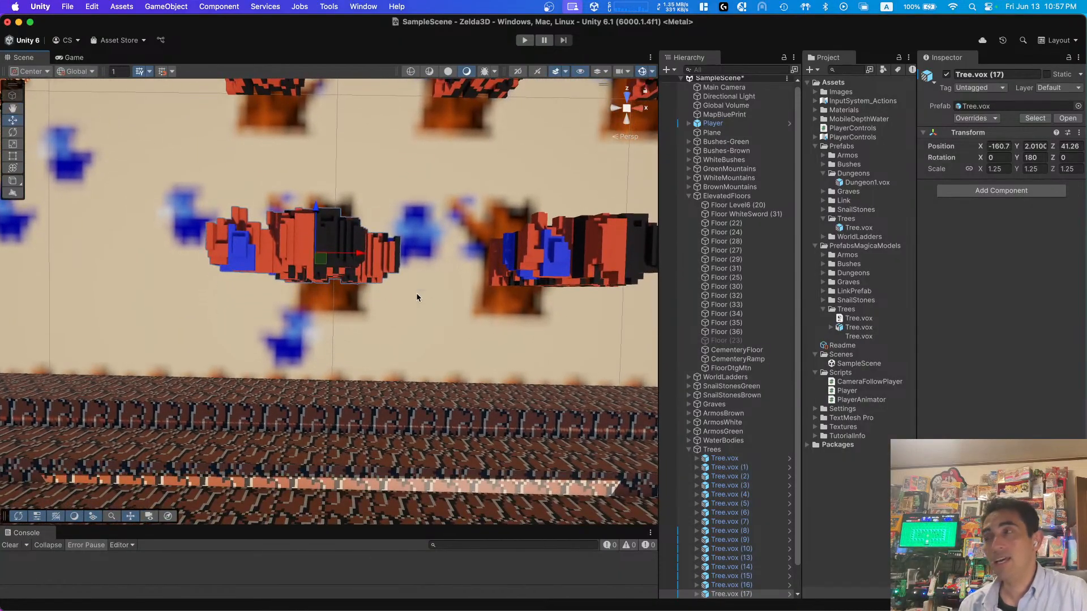
left_click_drag(358, 257, 352, 255)
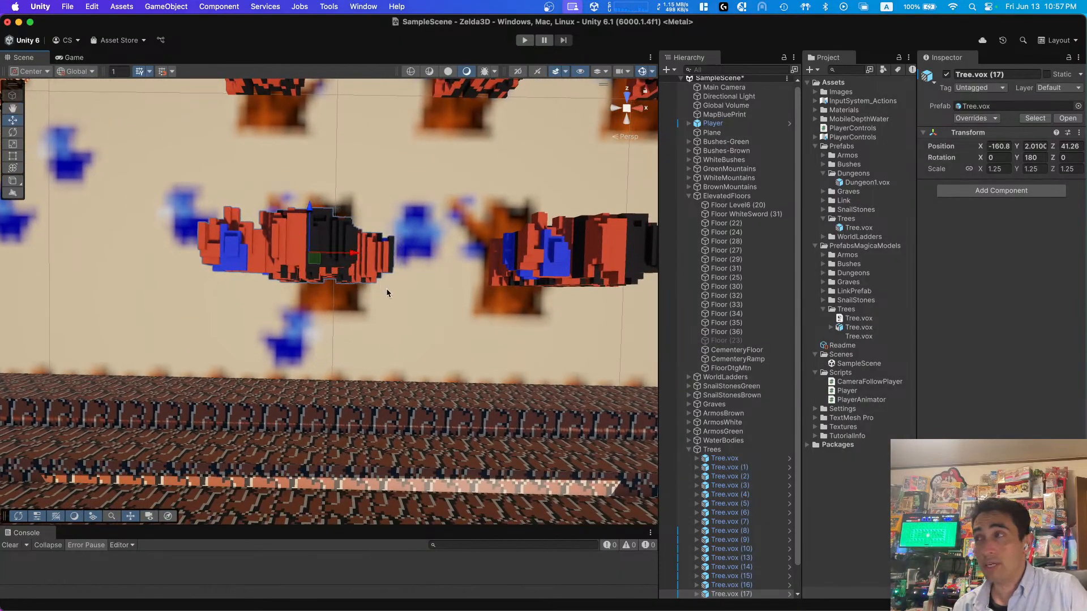
Step: Nudge the upper row's easternmost tree, Tree.vox (15), into line with its blueprint print
key("e")
right_click_drag(386, 293, 385, 293)
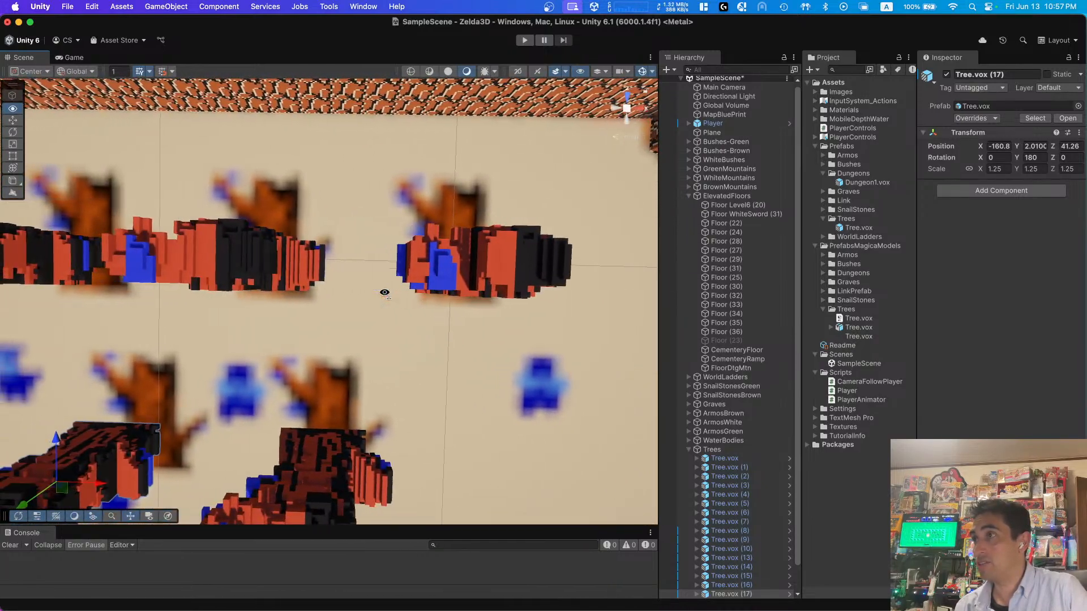
left_click(504, 265)
key("f")
key("Left")
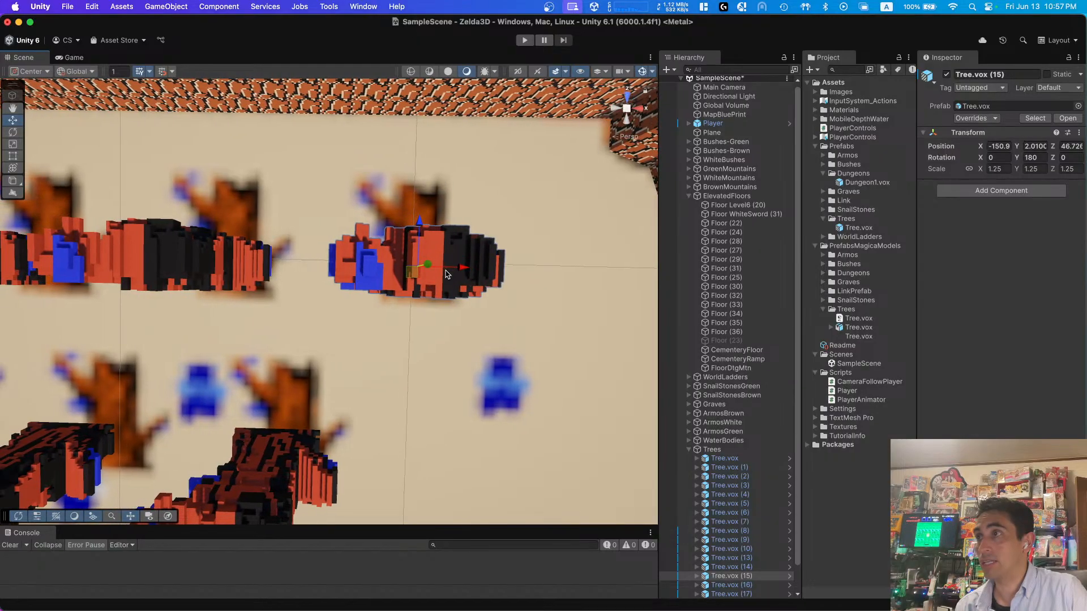
left_click_drag(462, 269, 463, 270)
right_click_drag(457, 288, 475, 272)
Step: Fine-tune the east-west alignment of the upper row's trees, Tree.vox (13), (14) and (15), over their blueprint prints
left_click(484, 264)
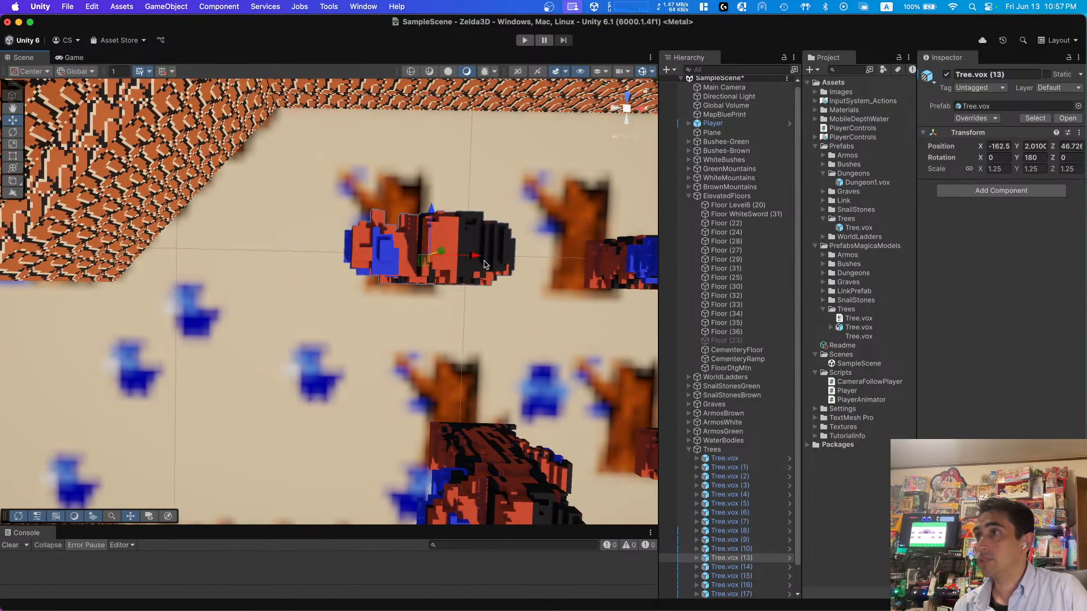
key("Left")
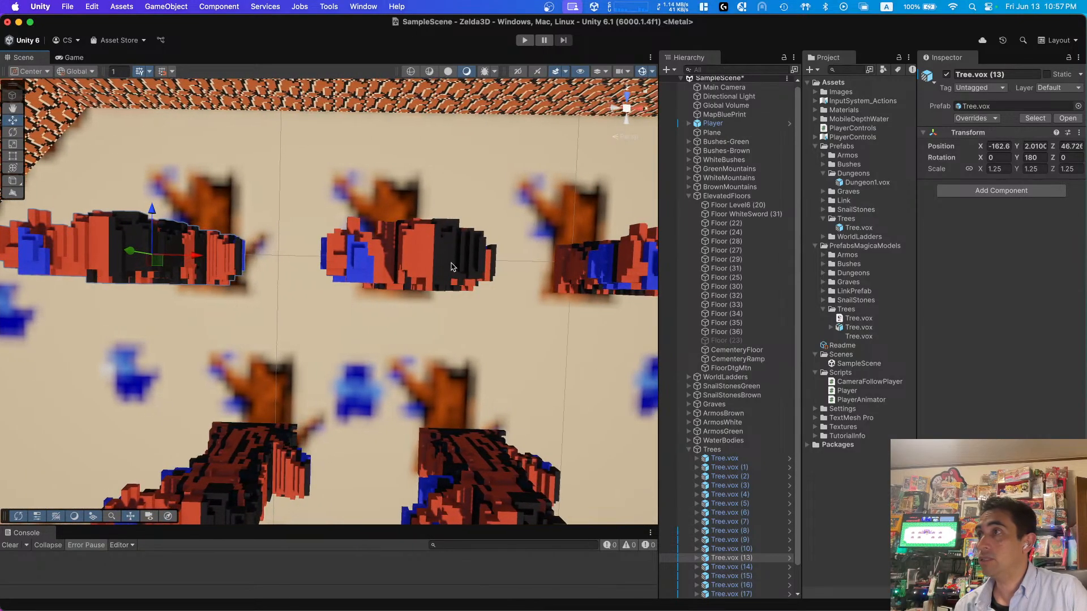
left_click(481, 266)
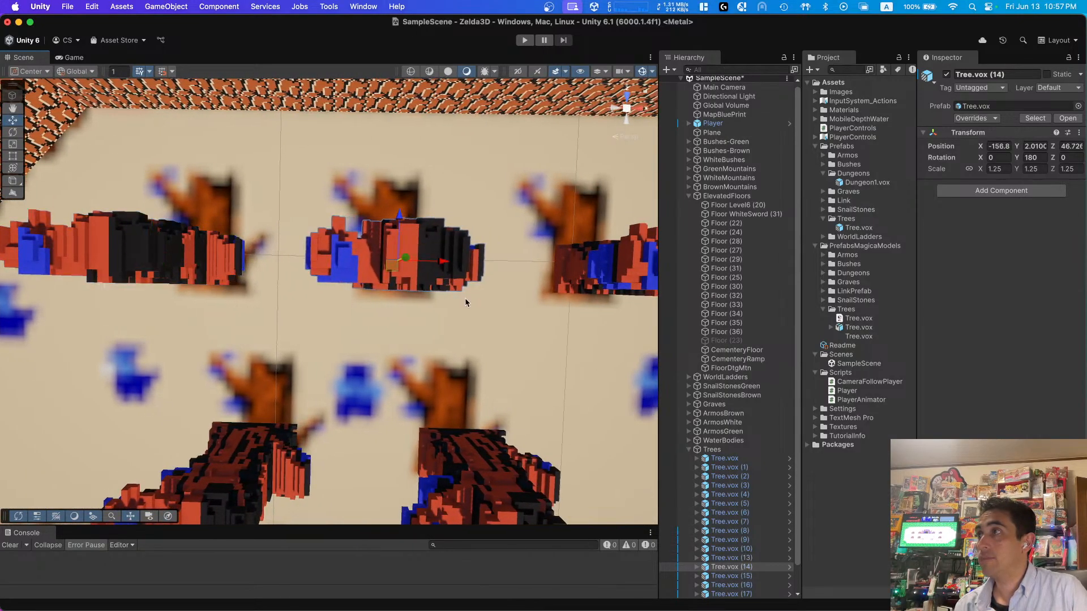
key("Left")
left_click(498, 269)
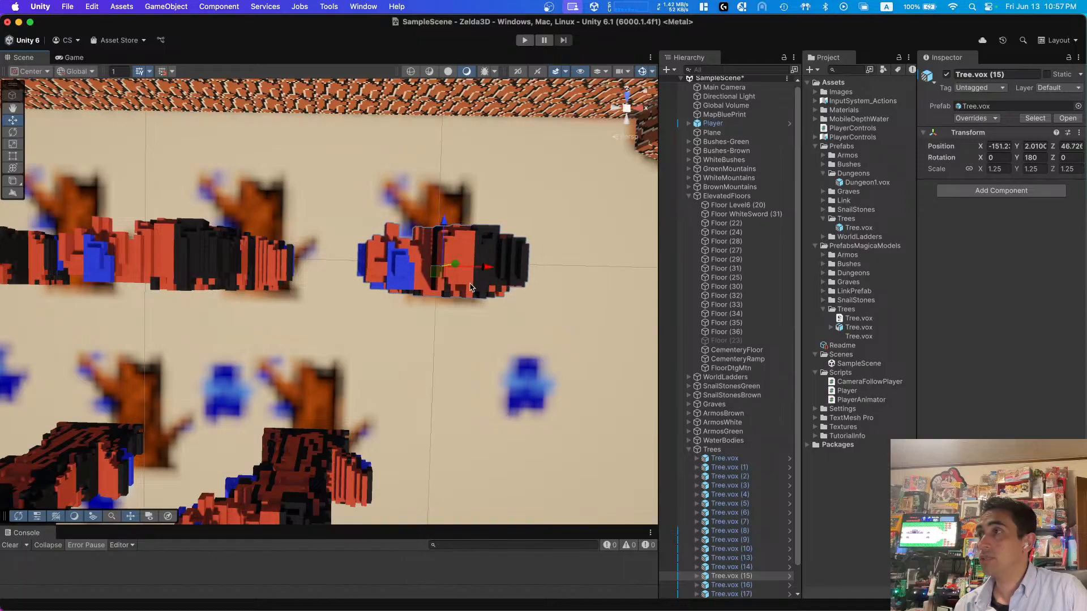
key("Left")
left_click(317, 260)
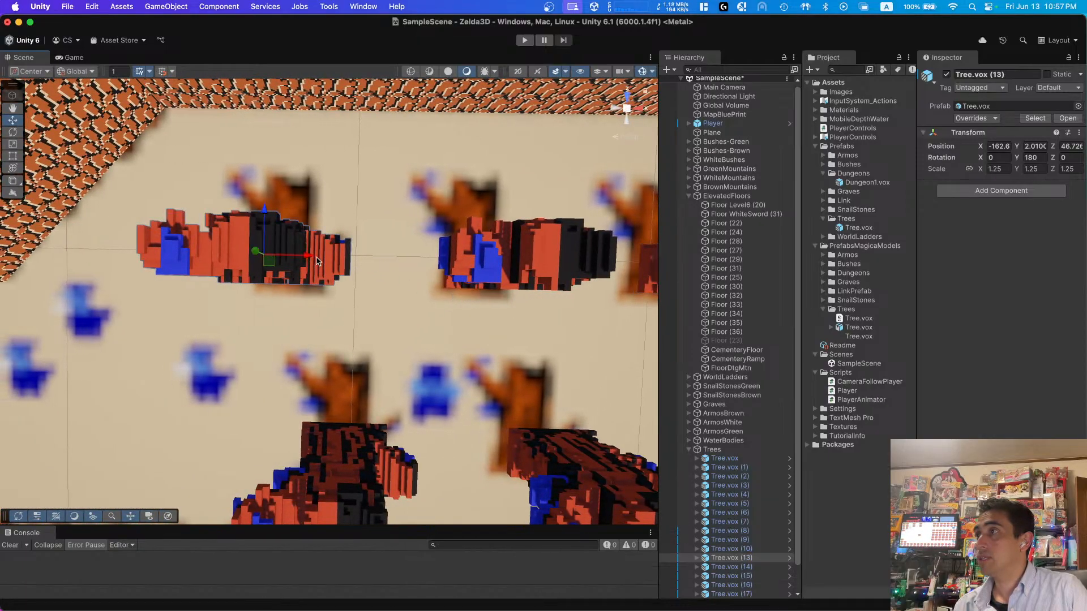
left_click_drag(309, 260, 300, 259)
Step: Nudge the lower row's eastern tree, Tree.vox (16), slightly farther east over its print
key("Down")
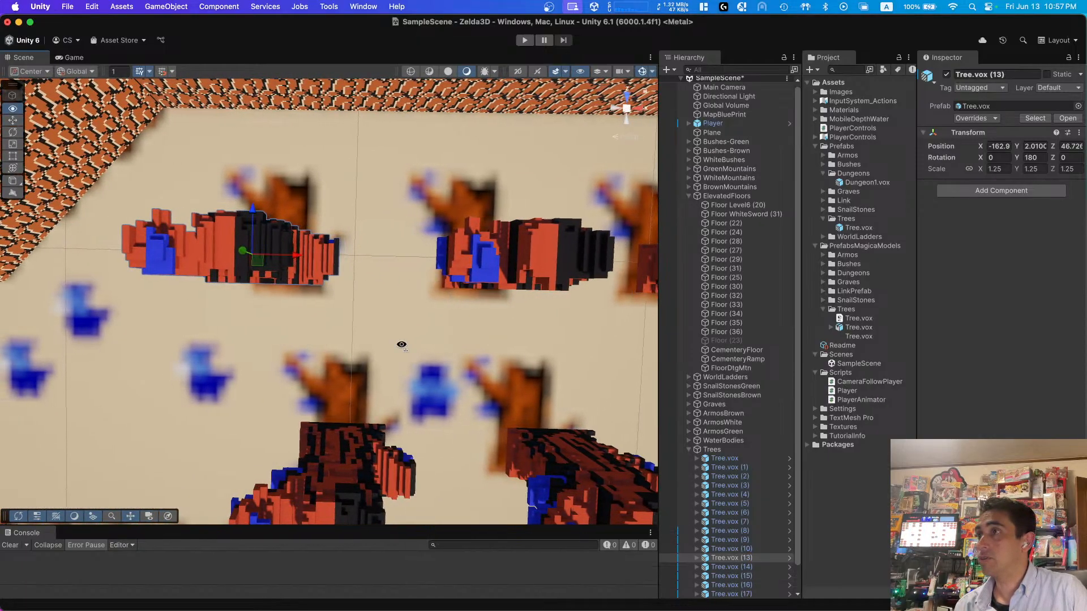
left_click(459, 337)
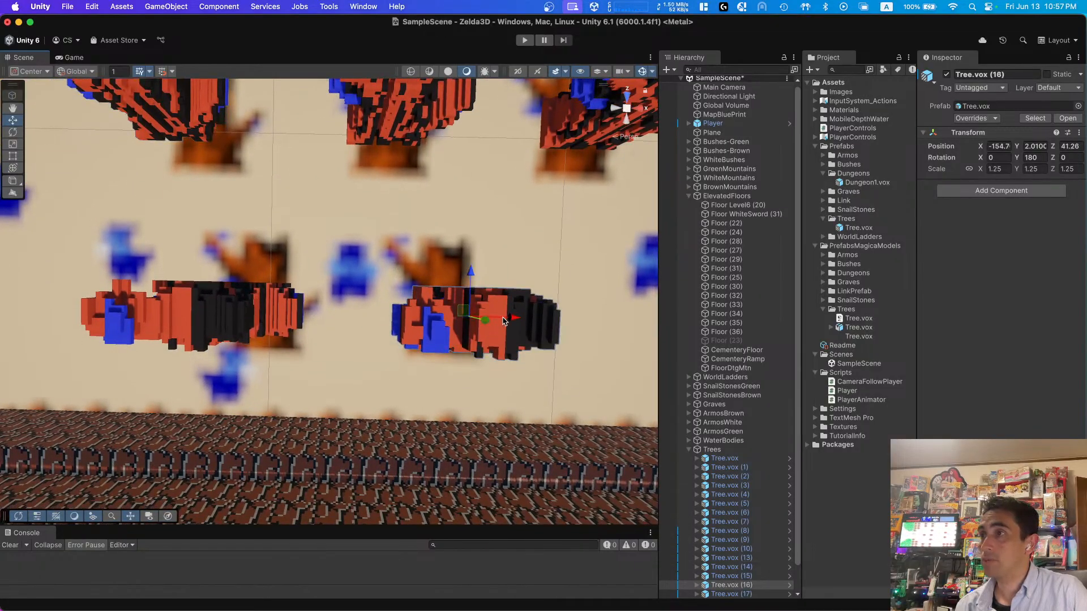
scroll(453, 323, "down", 10)
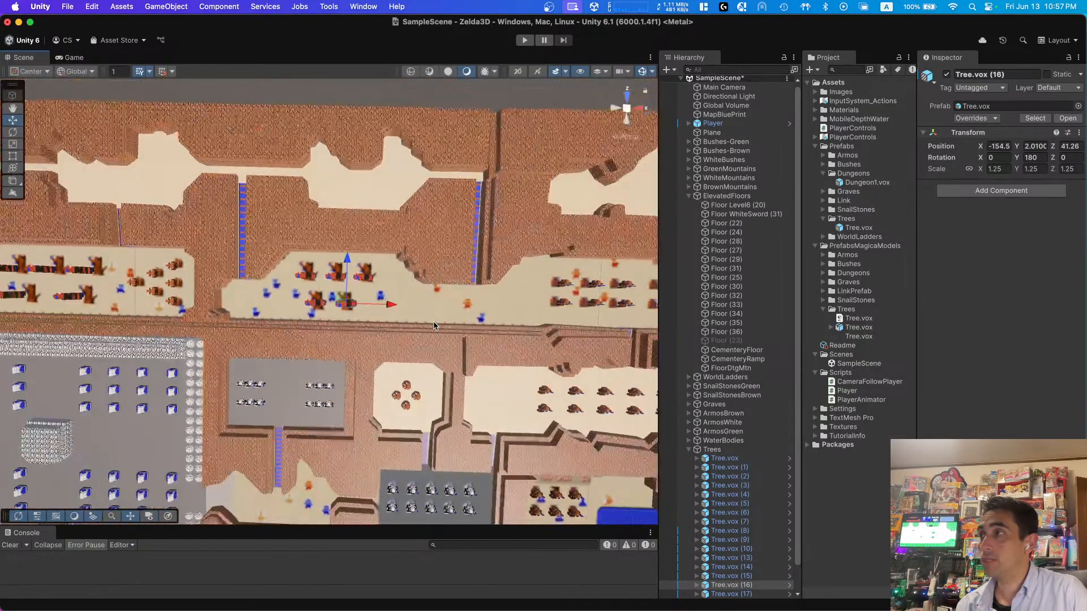
Step: Reactivate Floor (23) to cover the blueprint beneath the finished tree plateaus
left_click_drag(466, 300, 571, 218, "alt")
left_click(719, 341)
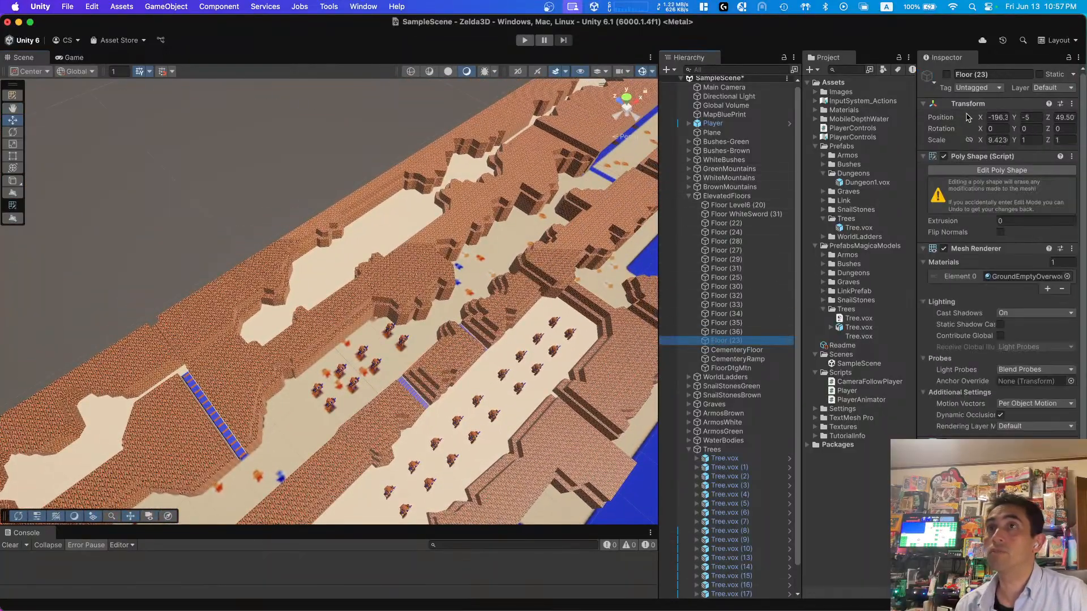
left_click(946, 74)
Step: Deactivate Floor (24) to inspect the blueprint beneath the northern plateau, and undo the deactivation
left_click_drag(304, 349, 108, 310, "alt")
right_click_drag(108, 310, 130, 306)
left_click(130, 305)
left_click(947, 75)
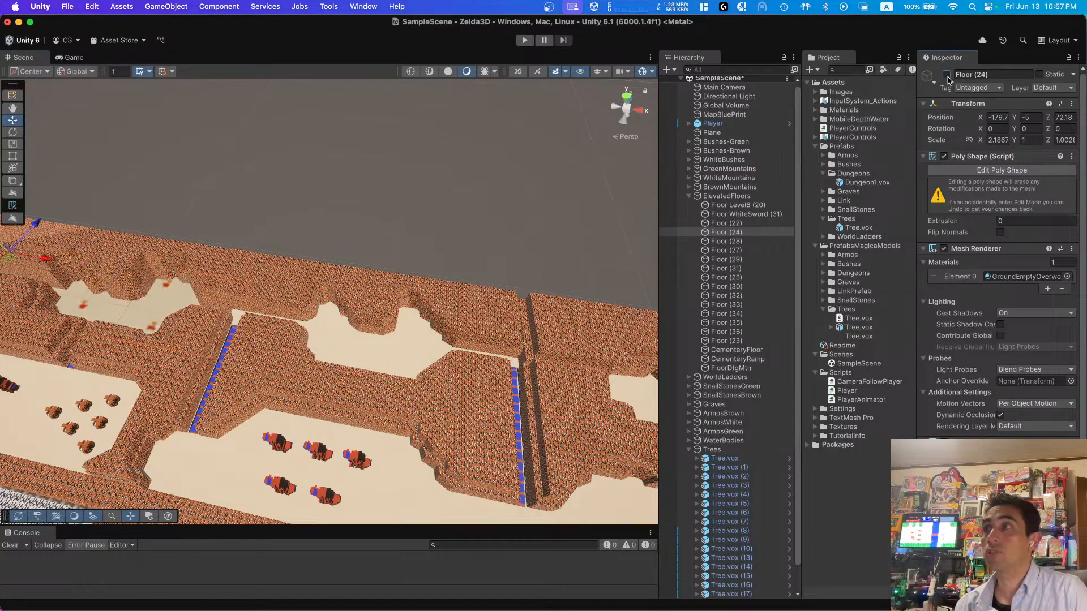
right_click_drag(182, 337, 204, 396)
key("w")
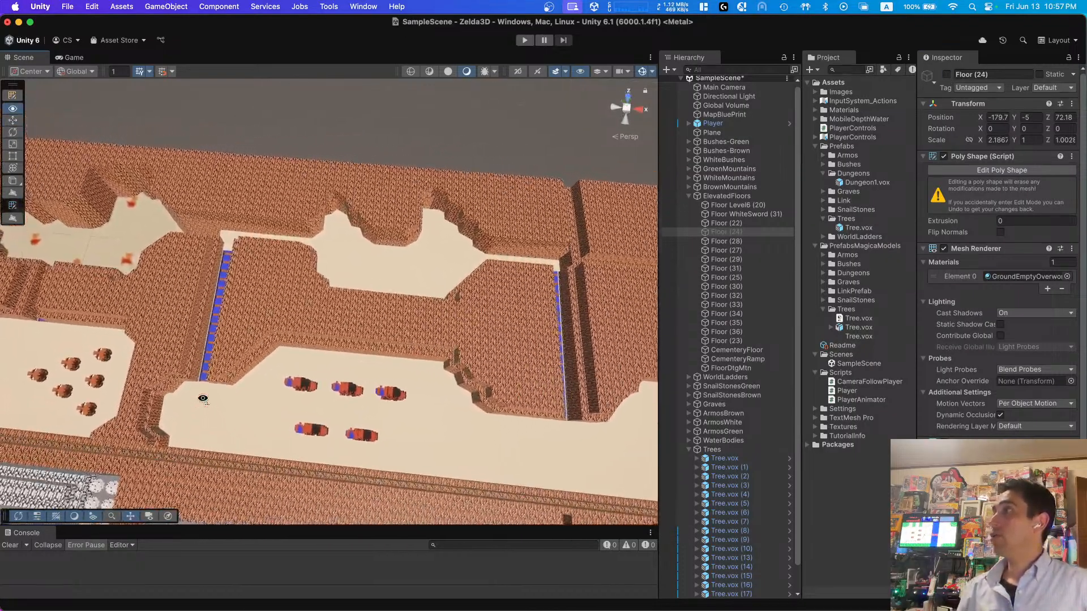
key("super+z")
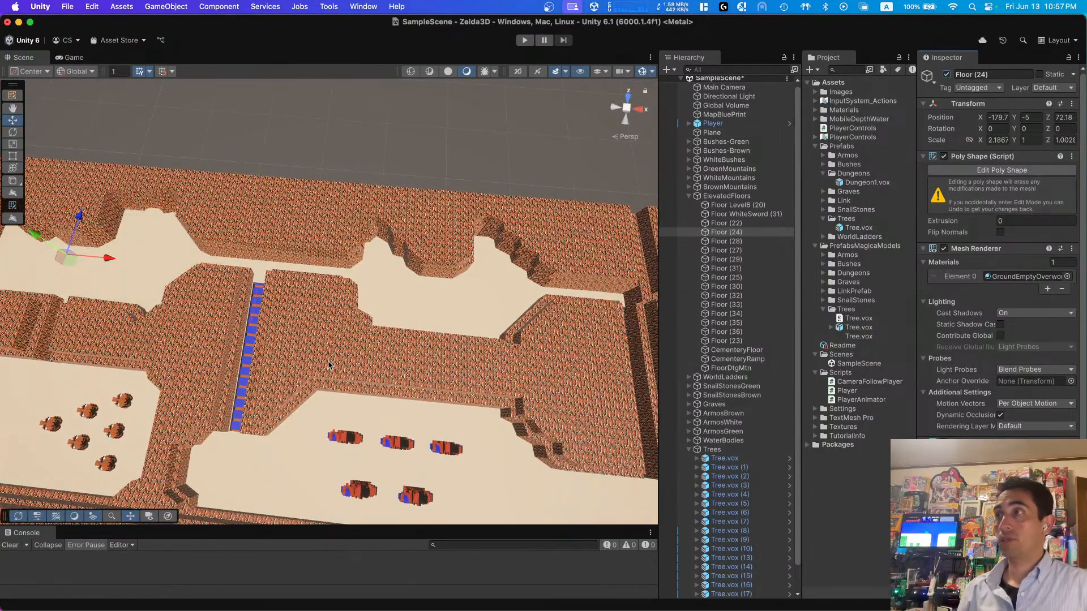
Step: Deactivate Floor (28) to inspect the blueprint beneath it for trees, and reactivate it
left_click(414, 313)
left_click(947, 75)
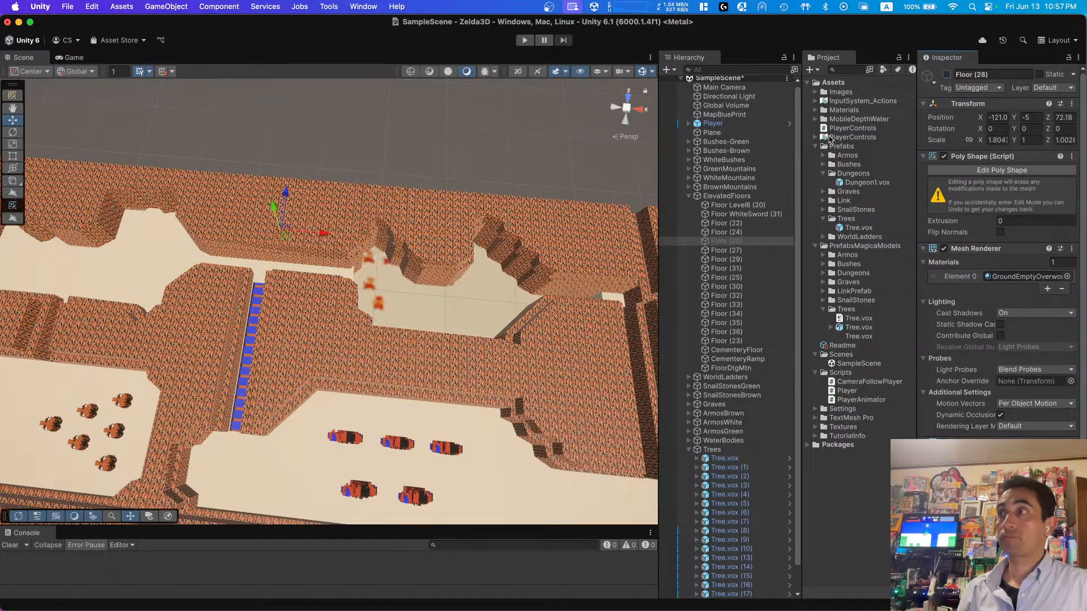
right_click_drag(458, 290, 507, 280)
key("d")
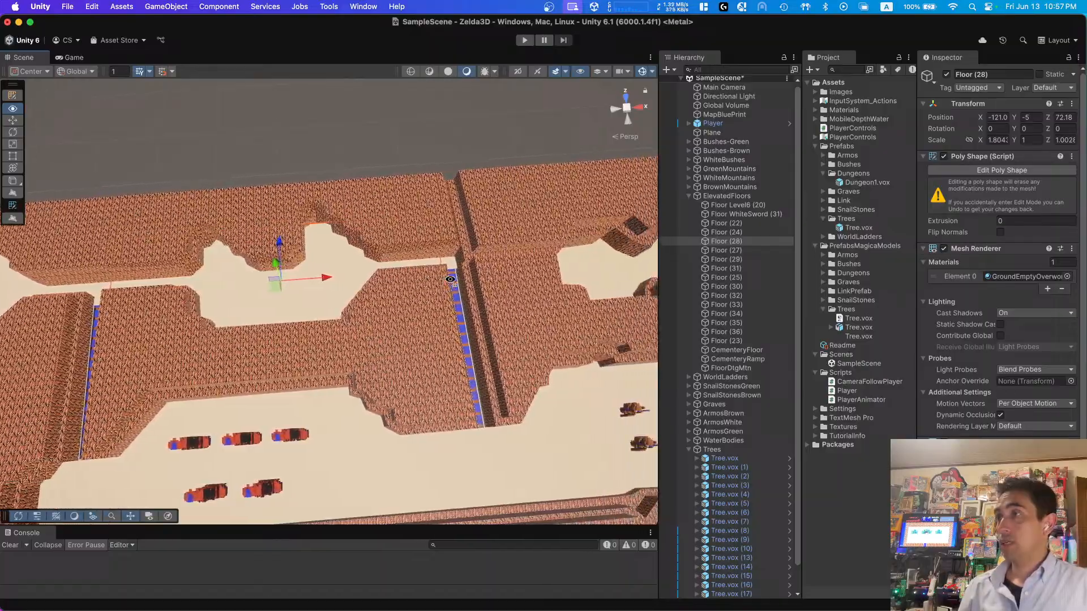
key("d")
right_click_drag(450, 279, 441, 266)
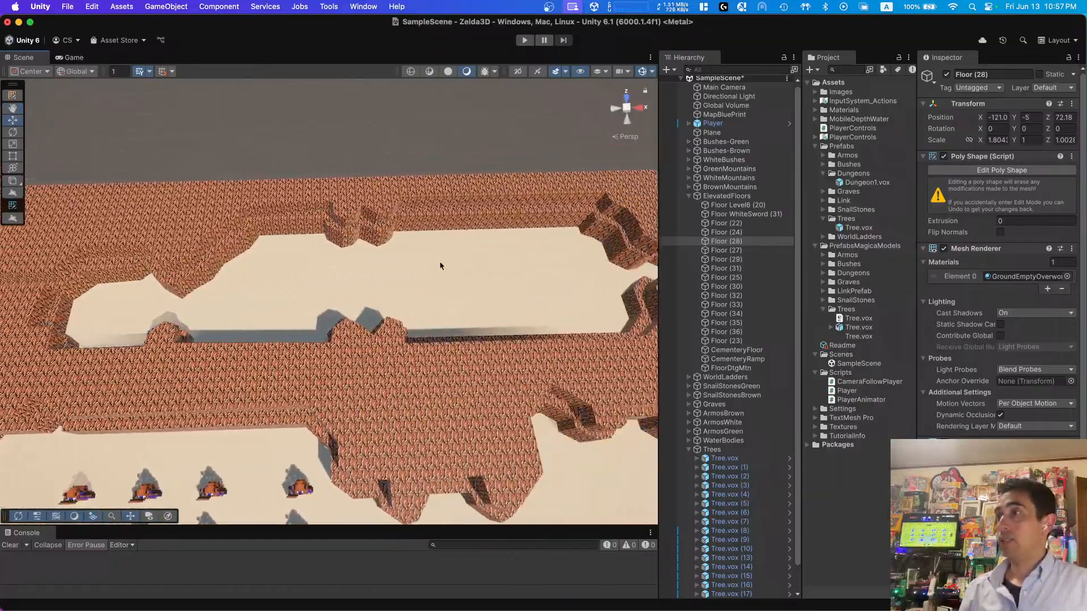
Step: Deactivate Floor (30) to check the blueprint beneath that long northern plateau, and reactivate it
left_click(441, 266)
left_click(946, 76)
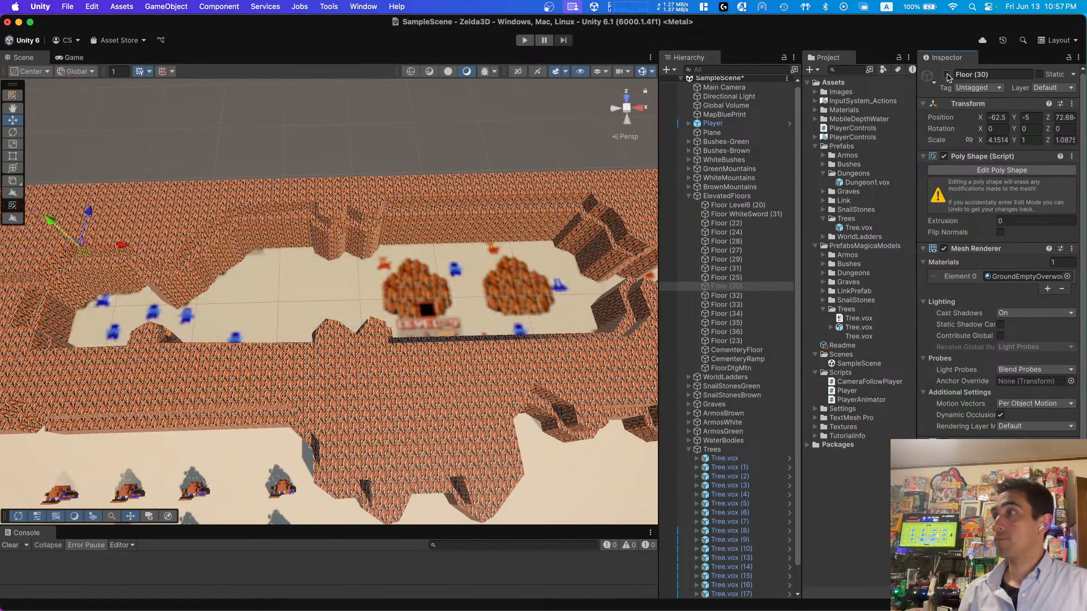
right_click_drag(529, 244, 521, 265)
key("e")
key("d")
left_click(947, 74)
Step: Hide Floor (32) temporarily to examine the blueprint prints beneath it, and turn it back on
left_click(522, 266)
left_click(946, 74)
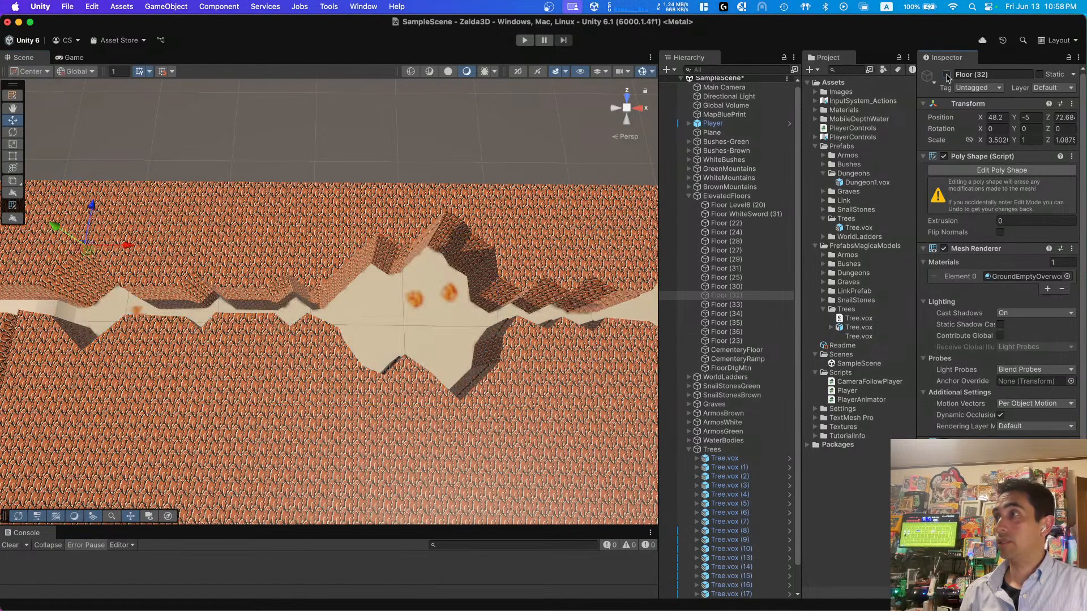
right_click_drag(420, 311, 541, 267)
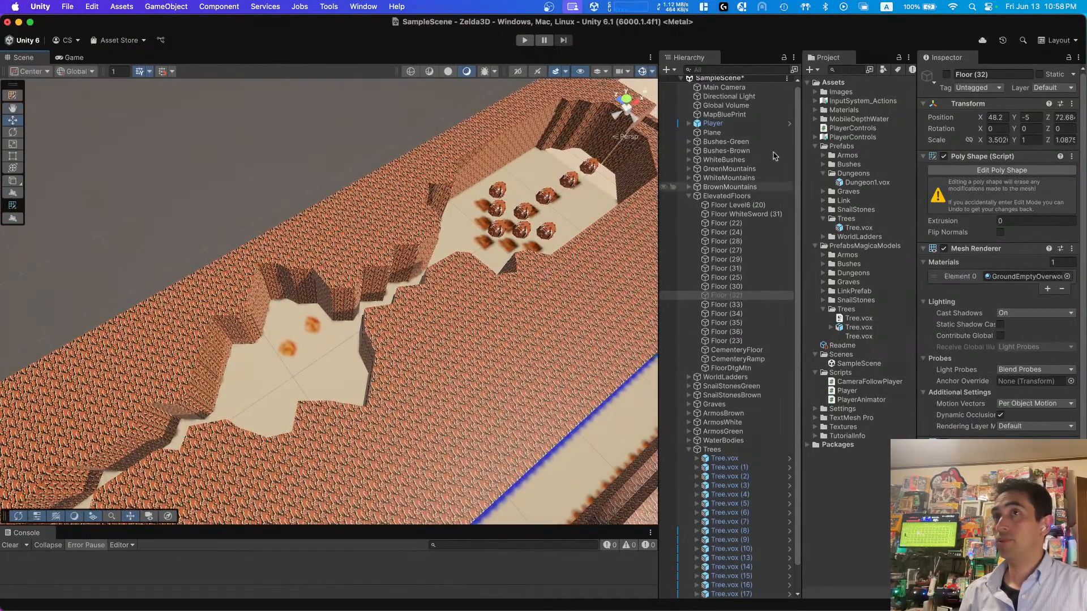
left_click(946, 74)
Step: Deactivate Floor WhiteSword (31) to inspect the blueprint beneath it, and reactivate it
right_click_drag(570, 180, 389, 321)
left_click(382, 334)
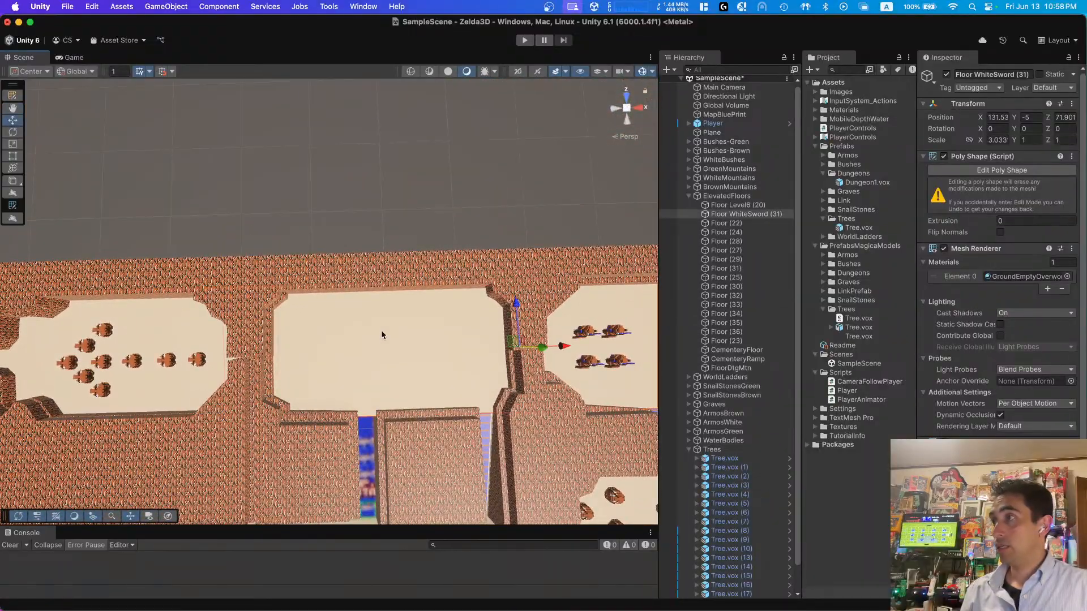
left_click(946, 74)
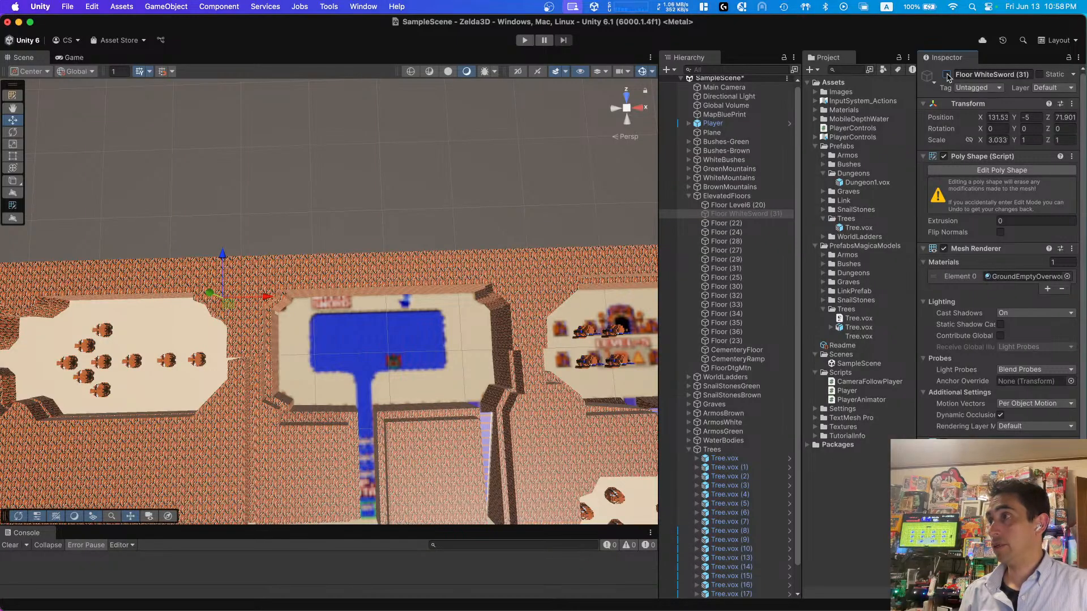
left_click(947, 76)
Step: Deactivate Floor (33) to look for tree prints on the blueprint beneath it, and reactivate it
right_click_drag(521, 317, 545, 316)
left_click(544, 316)
left_click(947, 75)
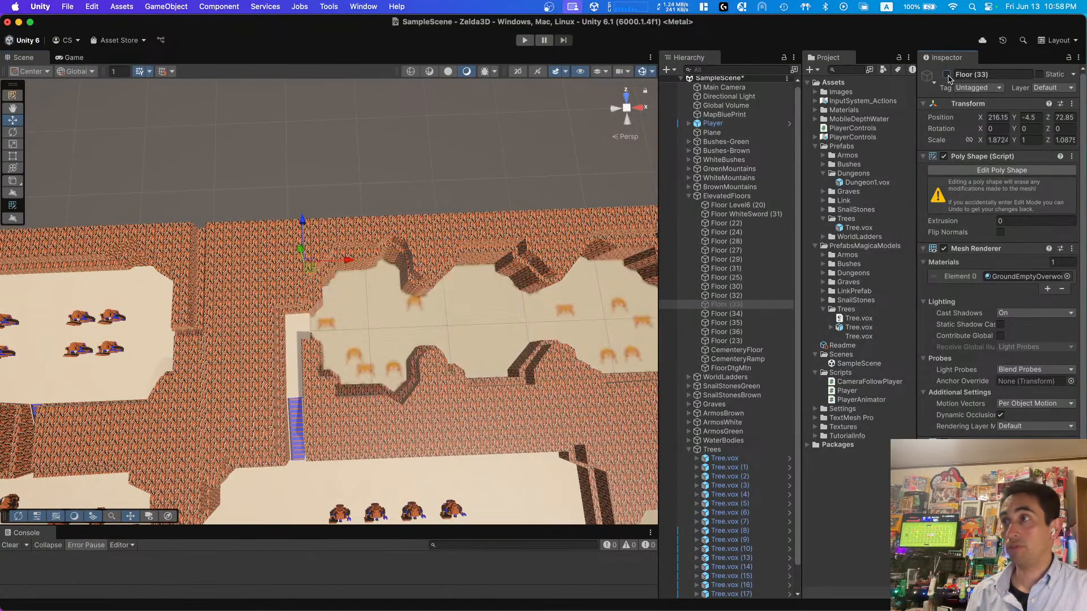
left_click(947, 75)
Step: Survey the whole overworld for remaining tree prints and examine the green dungeon tree area in the northeast up close
right_click_drag(359, 334, 206, 262)
scroll(339, 357, "up", 1)
scroll(243, 311, "up", 1)
scroll(219, 284, "down", 1)
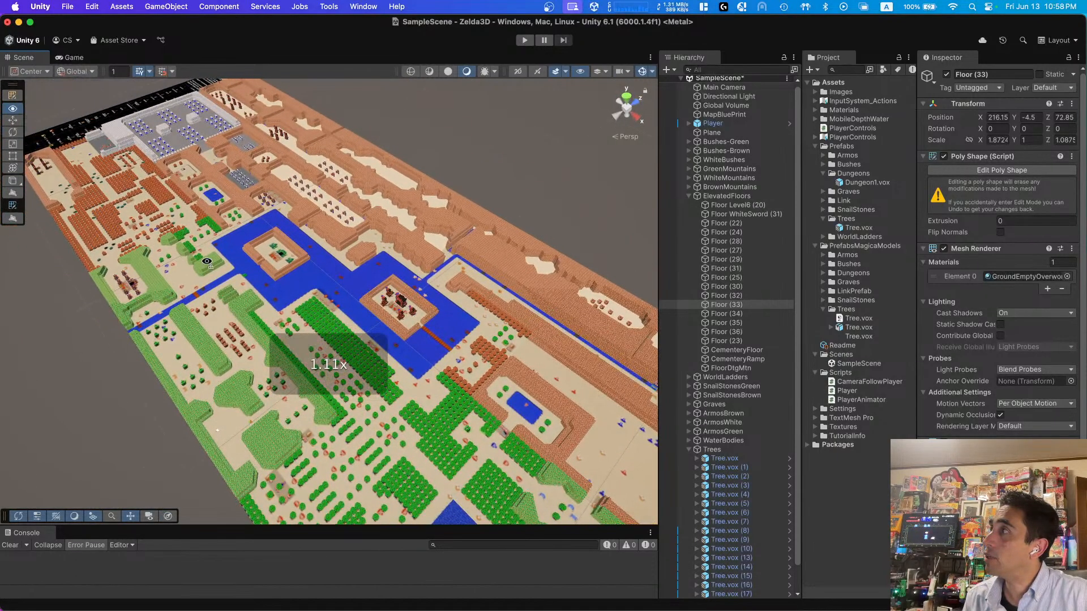
right_click_drag(206, 261, 414, 284)
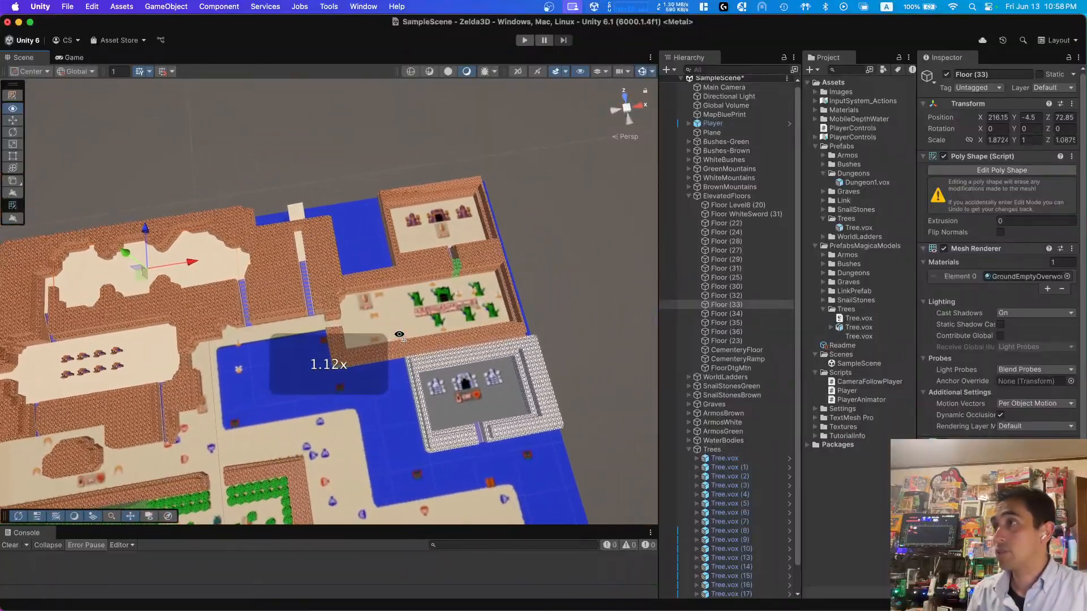
right_click_drag(397, 333, 365, 339)
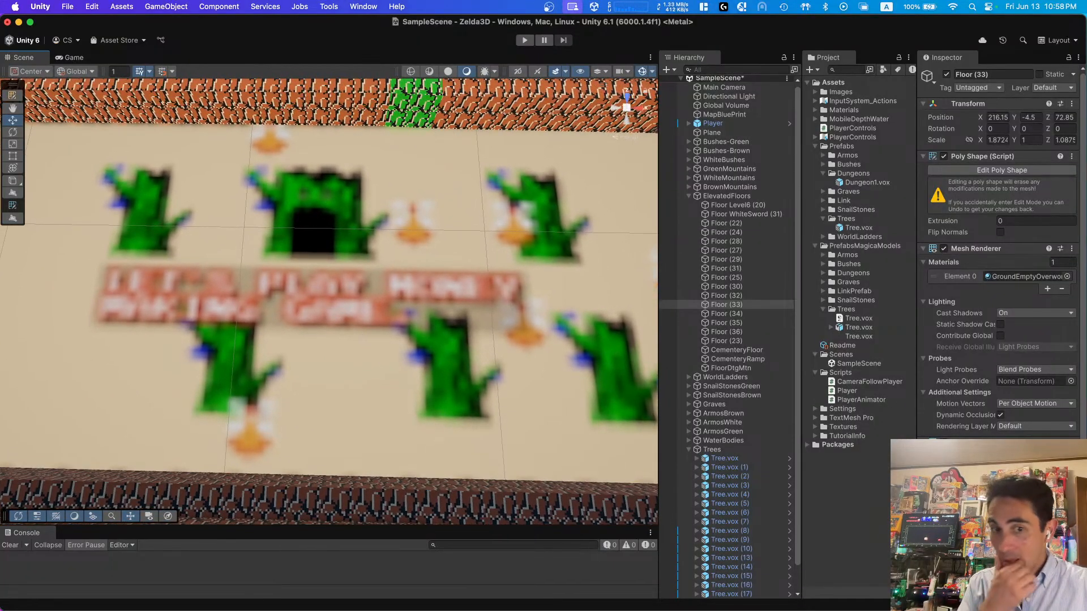
Step: Switch to MagicaVoxel and move its window aside so the green tree blueprint remains in view
key("super+Tab")
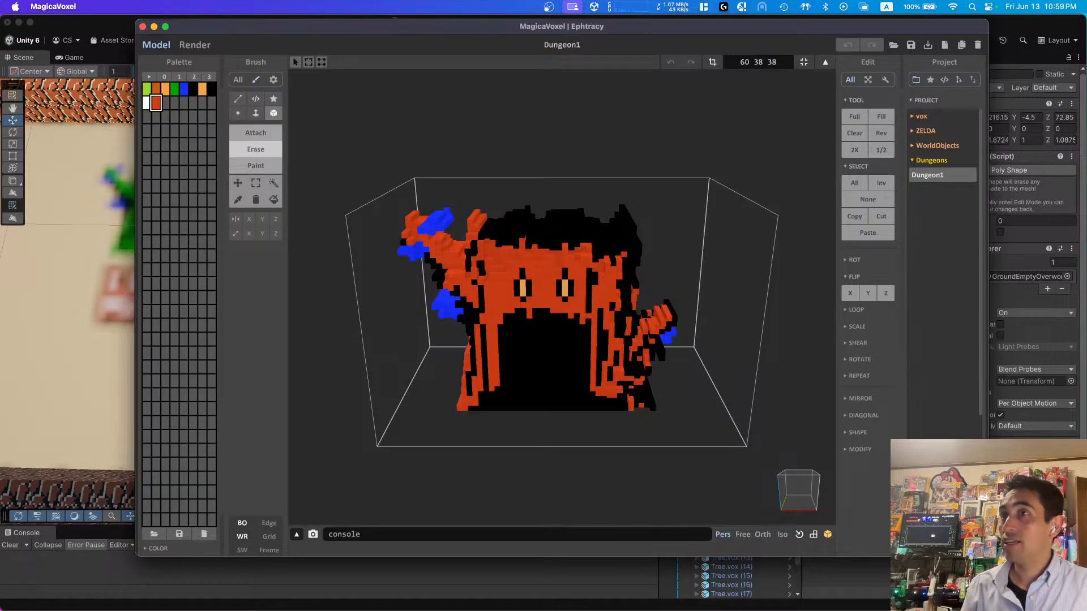
left_click_drag(136, 392, 316, 391)
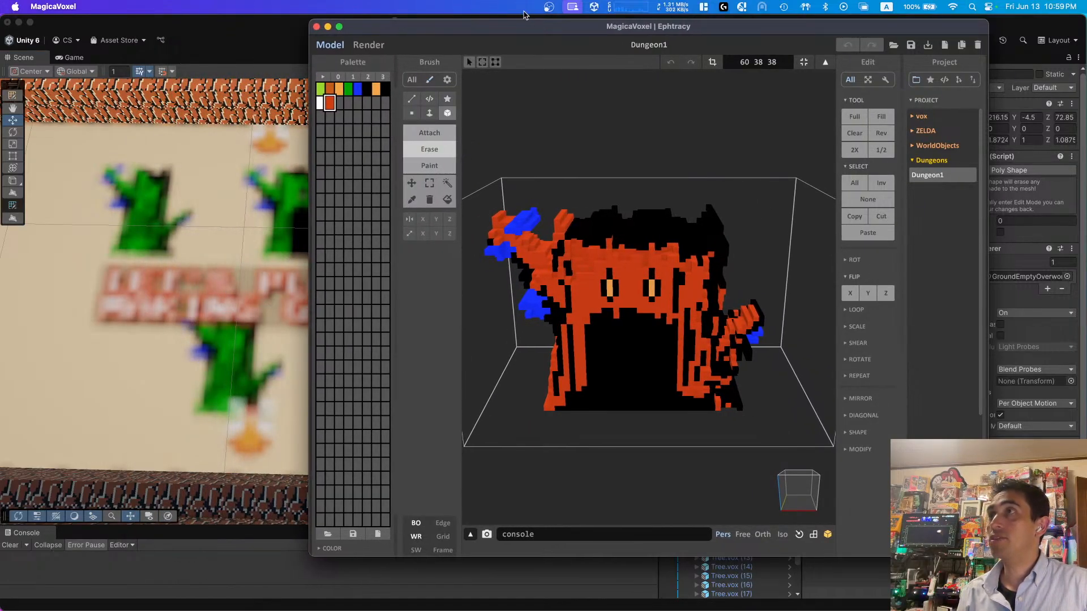
left_click_drag(524, 28, 610, 36)
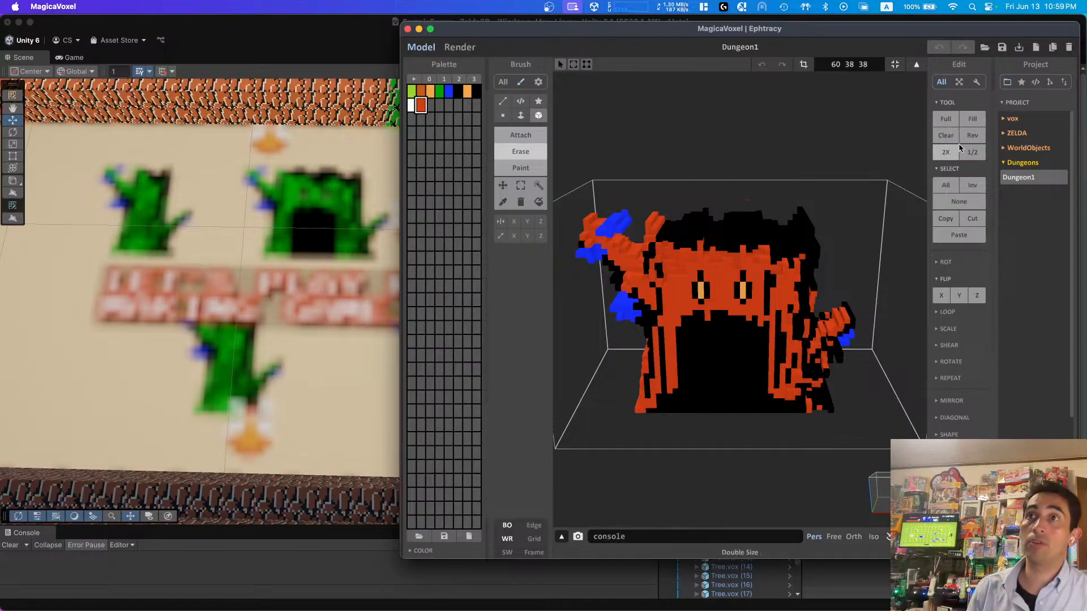
Step: Duplicate the Dungeon1 model from the WorldObjects Dungeons folder as Dungeon1Green and save it in the vox folder
left_click(1025, 147)
left_click(1036, 208)
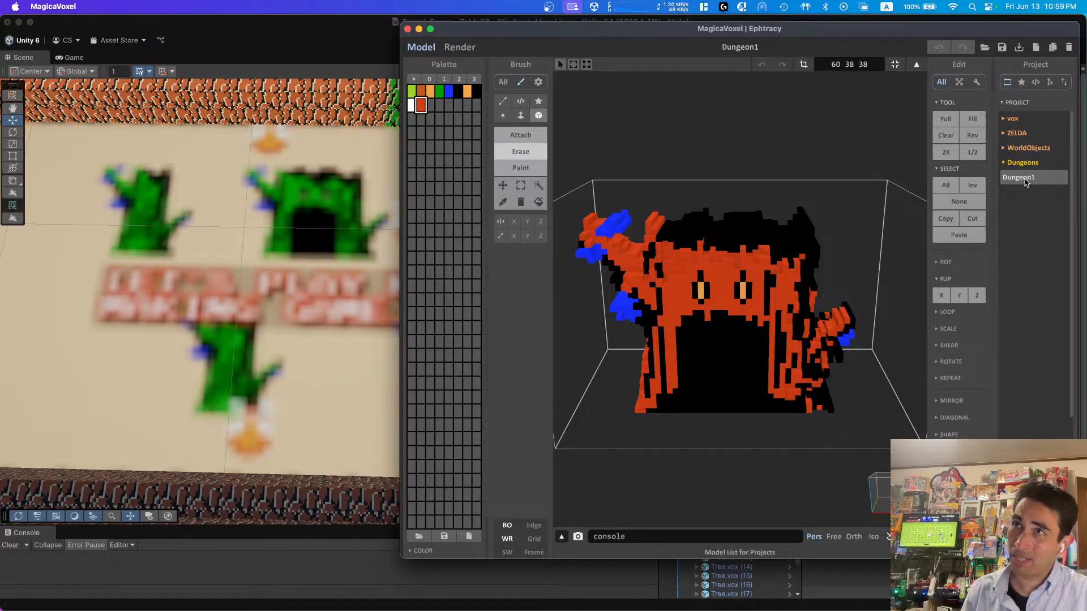
left_click(1052, 49)
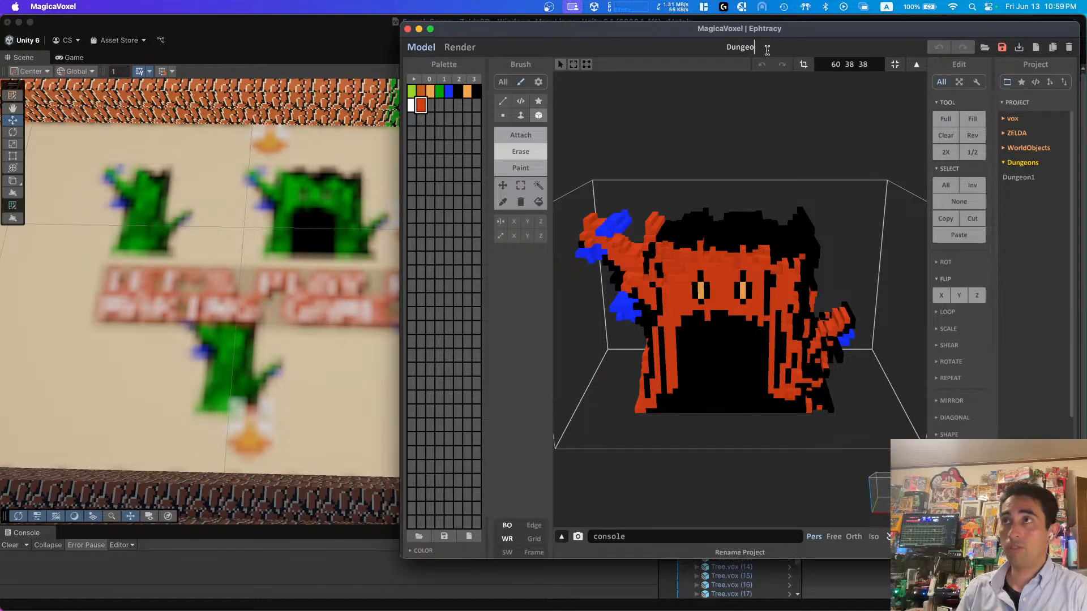
type("n1Green")
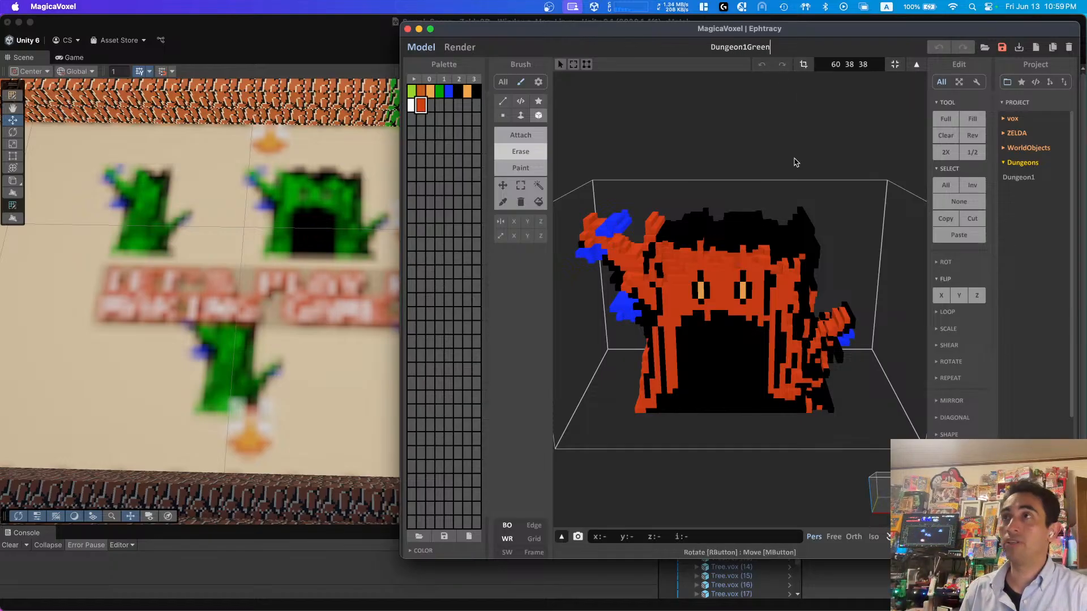
key("super+s")
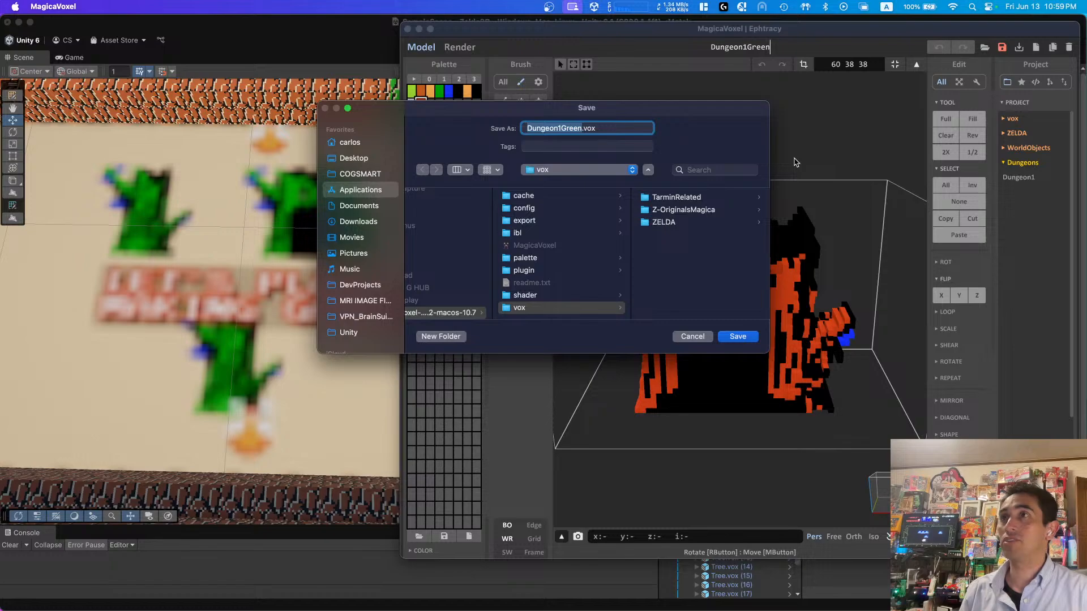
left_click(738, 336)
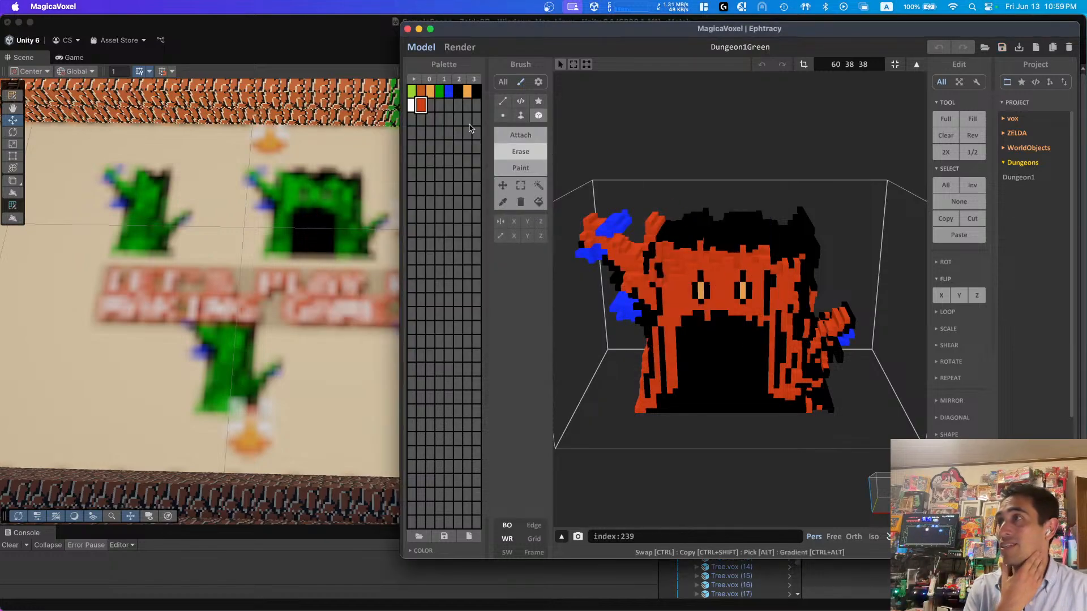
Step: Recolor the orange-red voxels of the Dungeon1Green model dark green with Region Replace
left_click(439, 92)
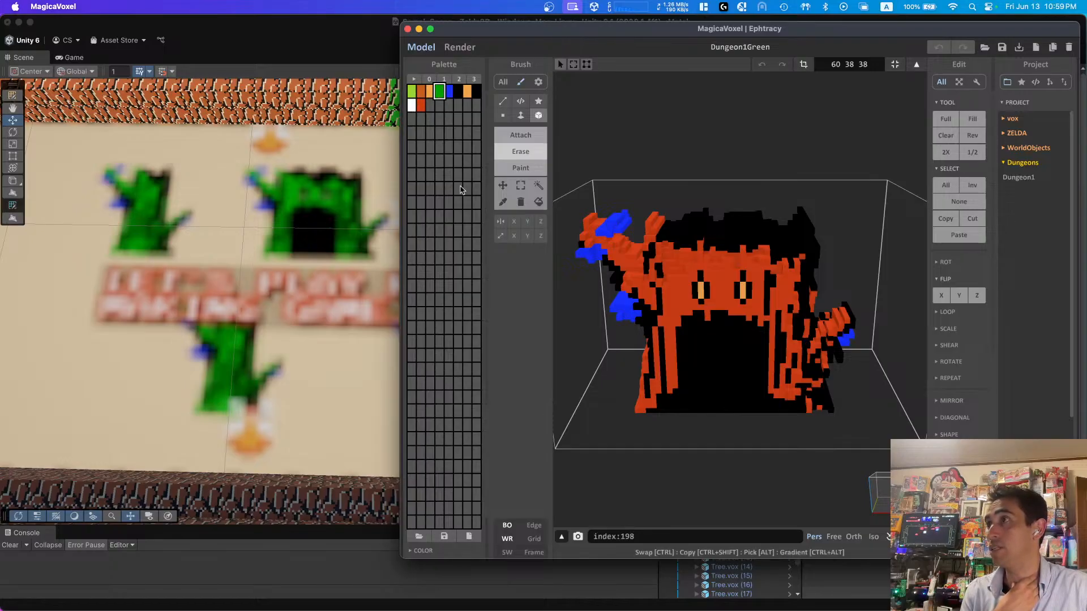
left_click(539, 201)
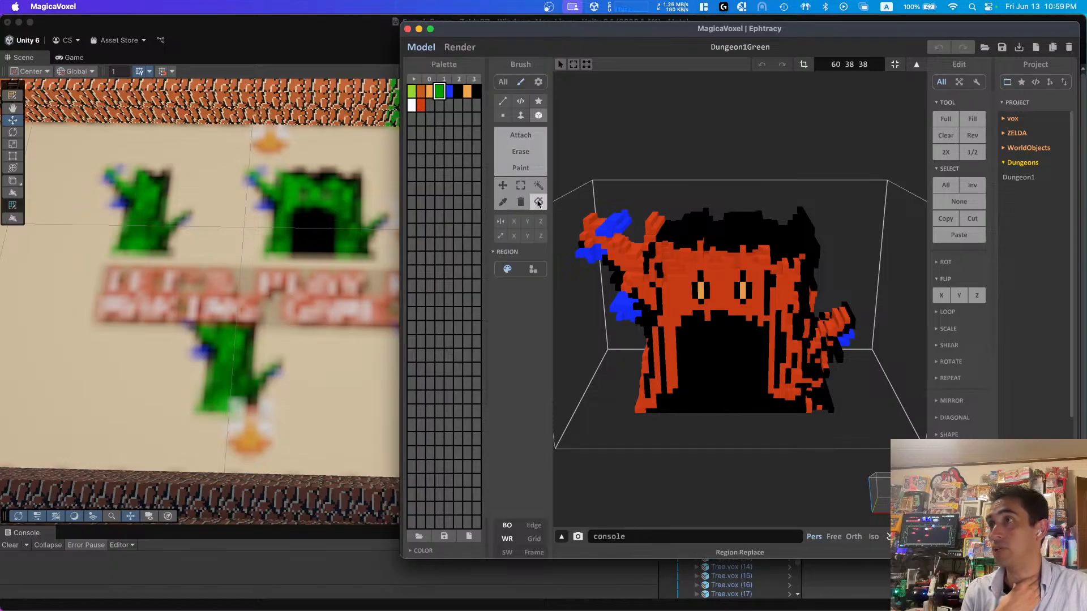
left_click(721, 278)
mouse_move(722, 276)
right_mouse_down()
mouse_move(764, 241)
mouse_move(617, 240)
mouse_move(843, 238)
mouse_move(833, 238)
right_mouse_up()
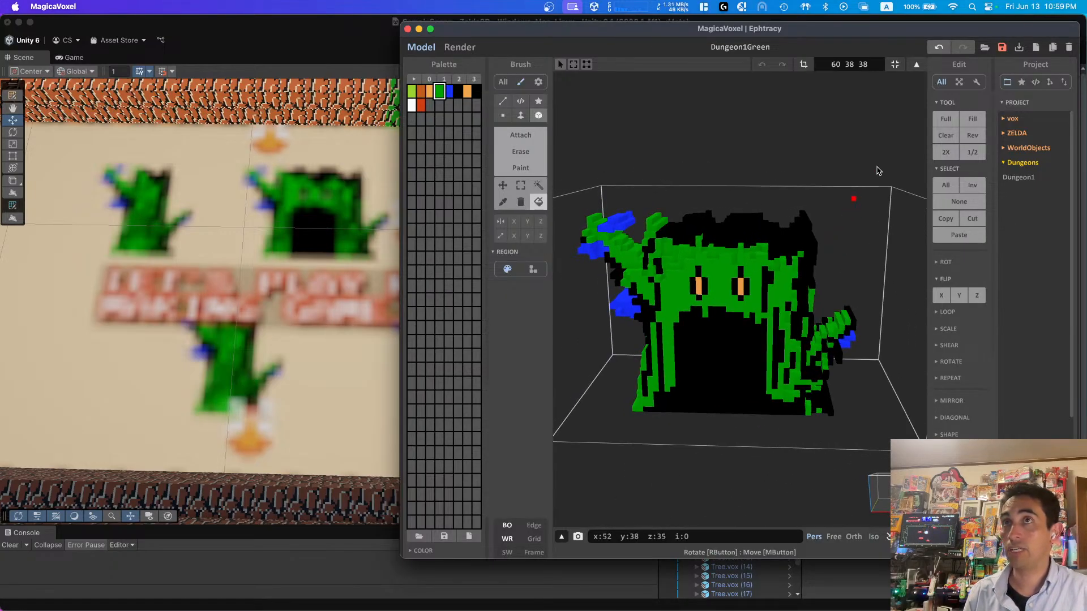
Step: Open the Tree model from the WorldObjects Trees folder
left_click(1018, 149)
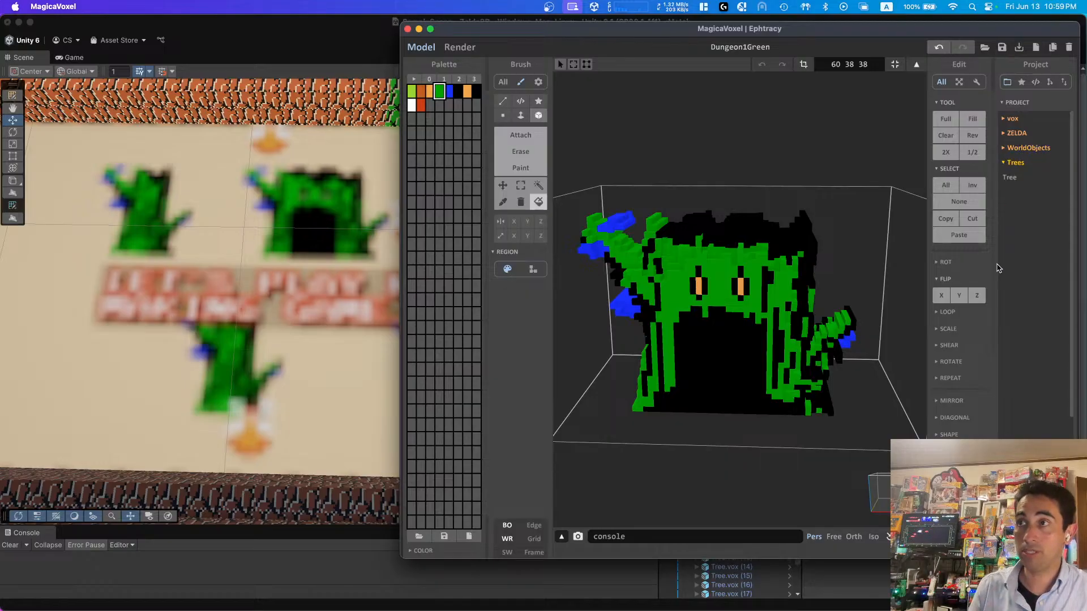
left_click(1022, 265)
left_click(1013, 177)
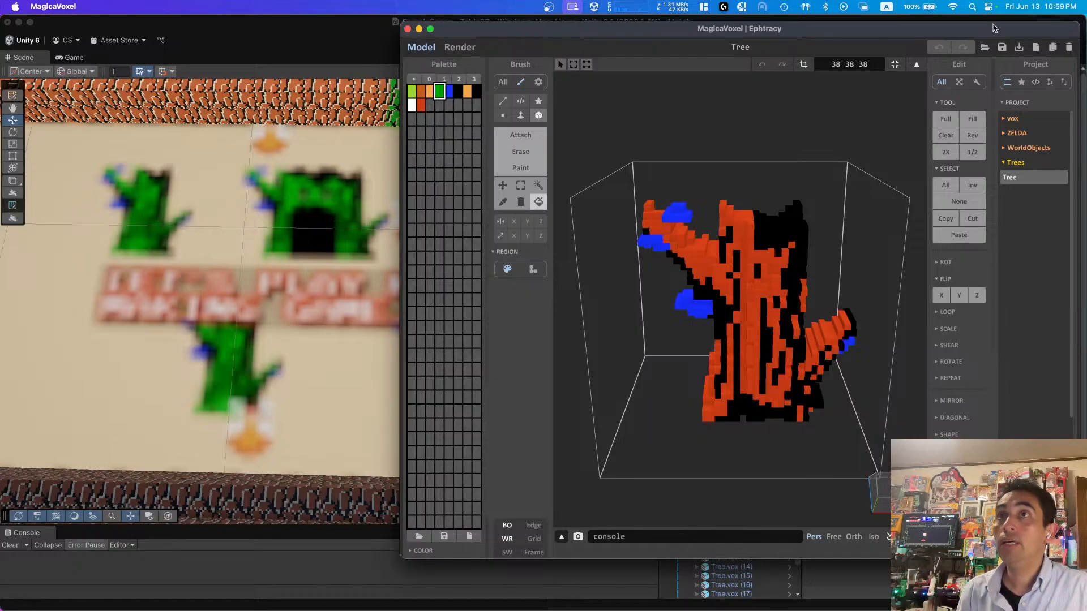
Step: Duplicate the Tree model as TreeGreen and save it in the vox folder
left_click(1053, 48)
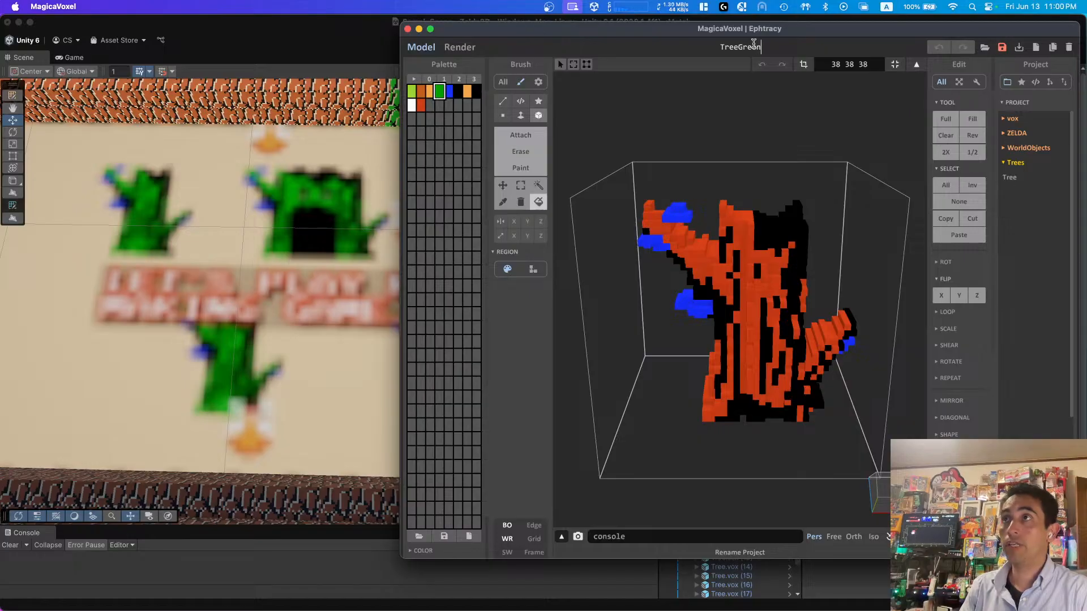
type("en")
key("Return")
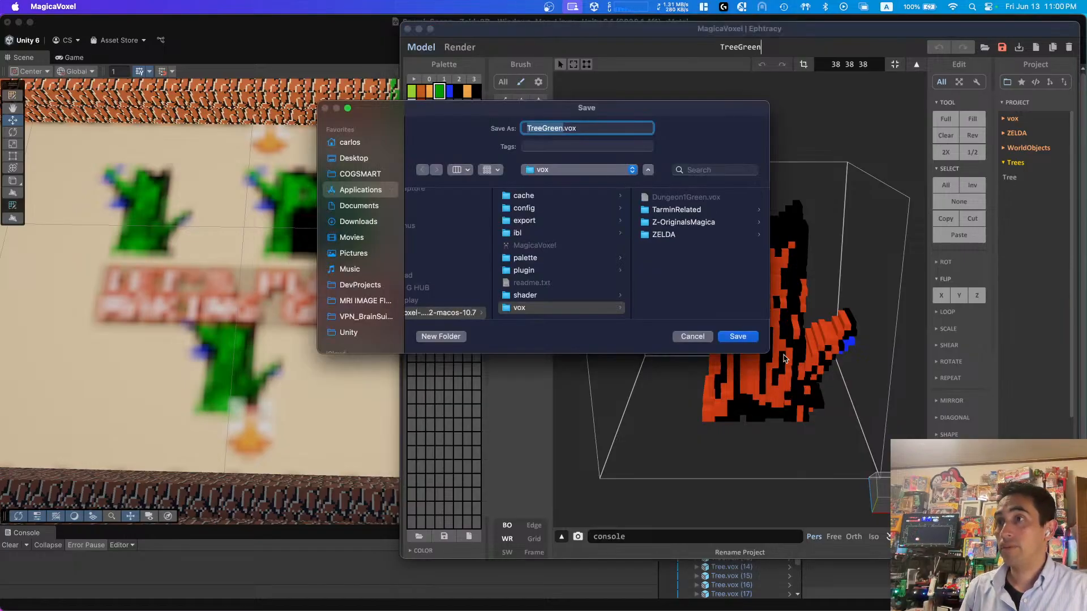
left_click(737, 336)
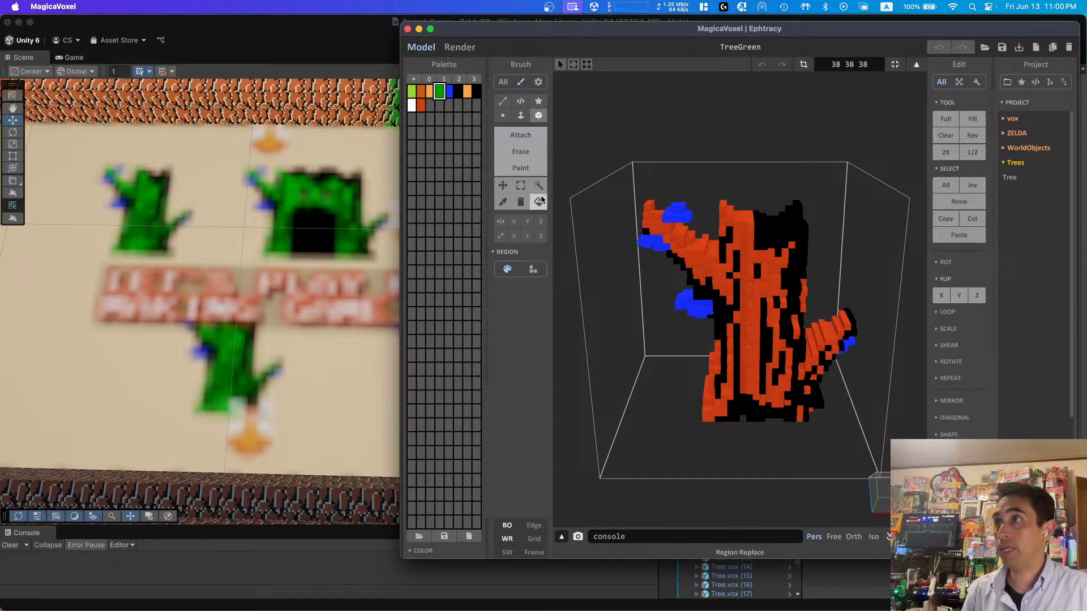
Step: Recolor the orange-red voxels of the TreeGreen model dark green with Region Replace and save the model
left_click(744, 230)
right_click_drag(728, 274, 724, 272)
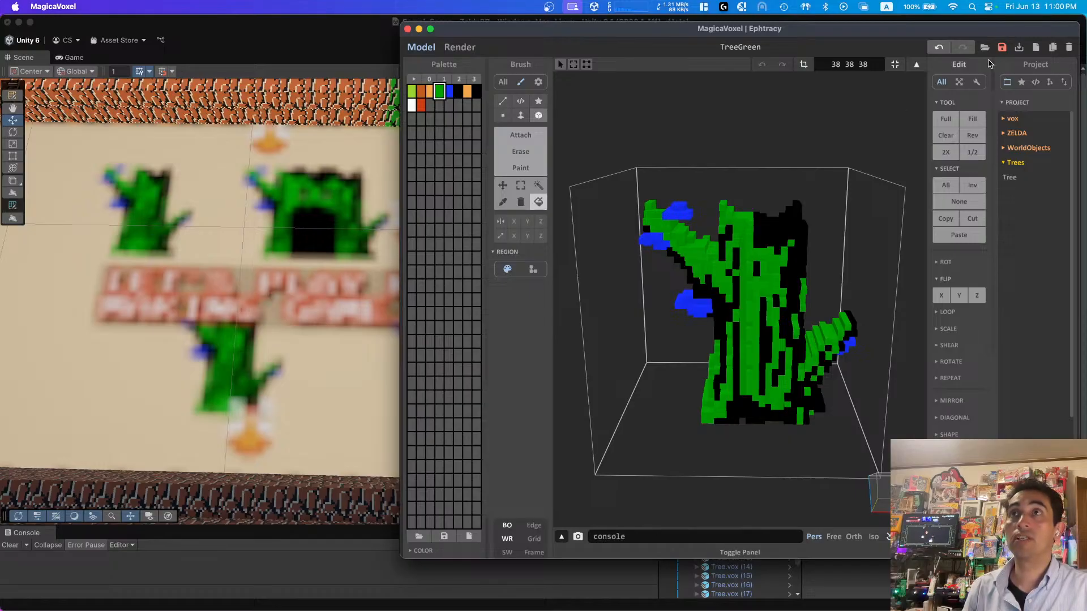
left_click(1002, 47)
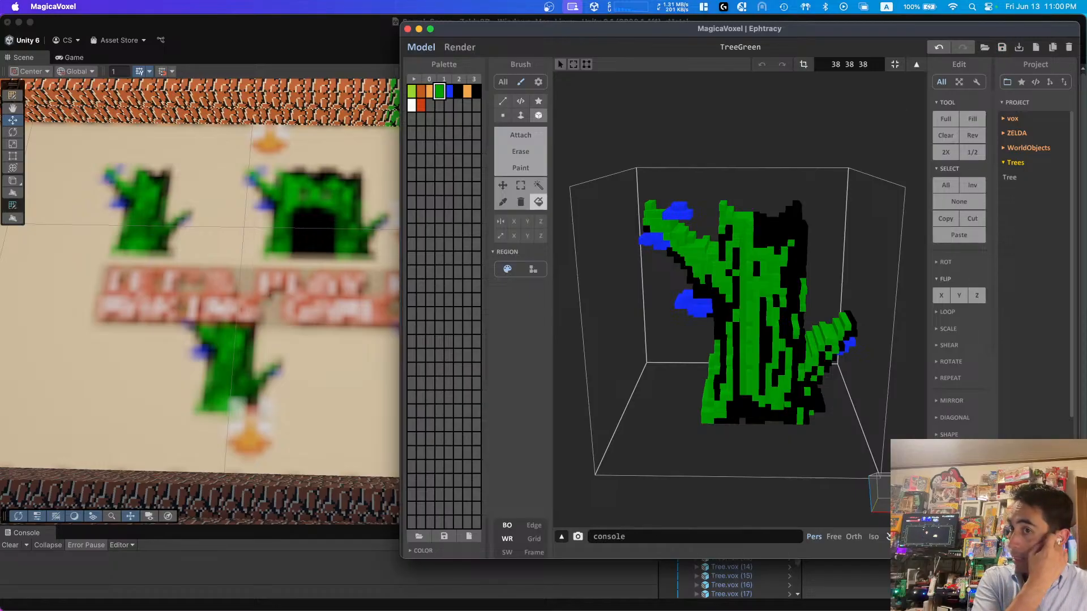
Step: Export the TreeGreen model as an OBJ mesh into the Trees export folder
left_click(1016, 491)
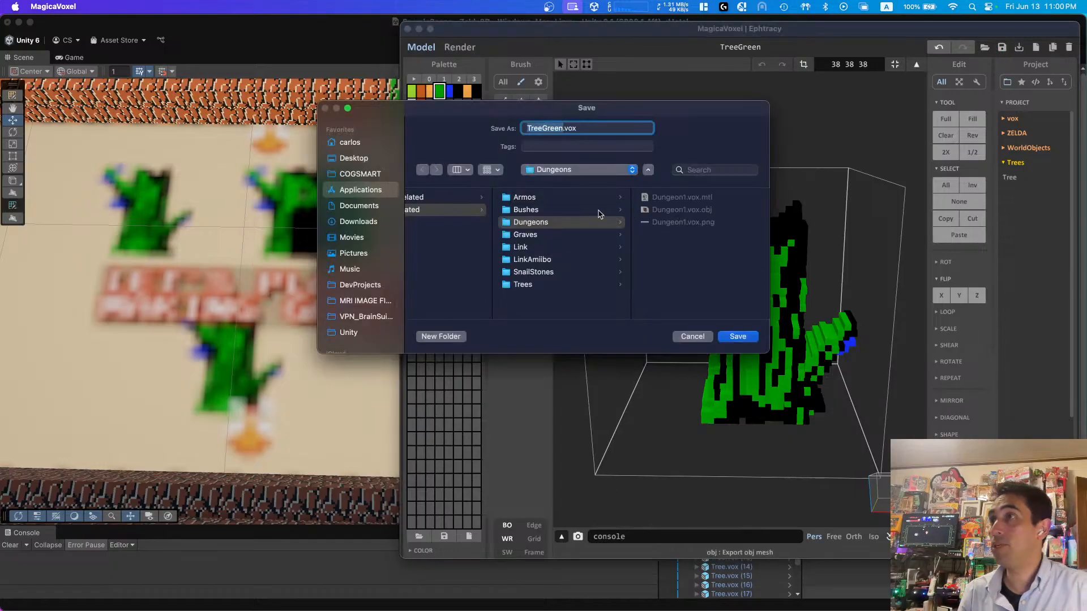
left_click(523, 284)
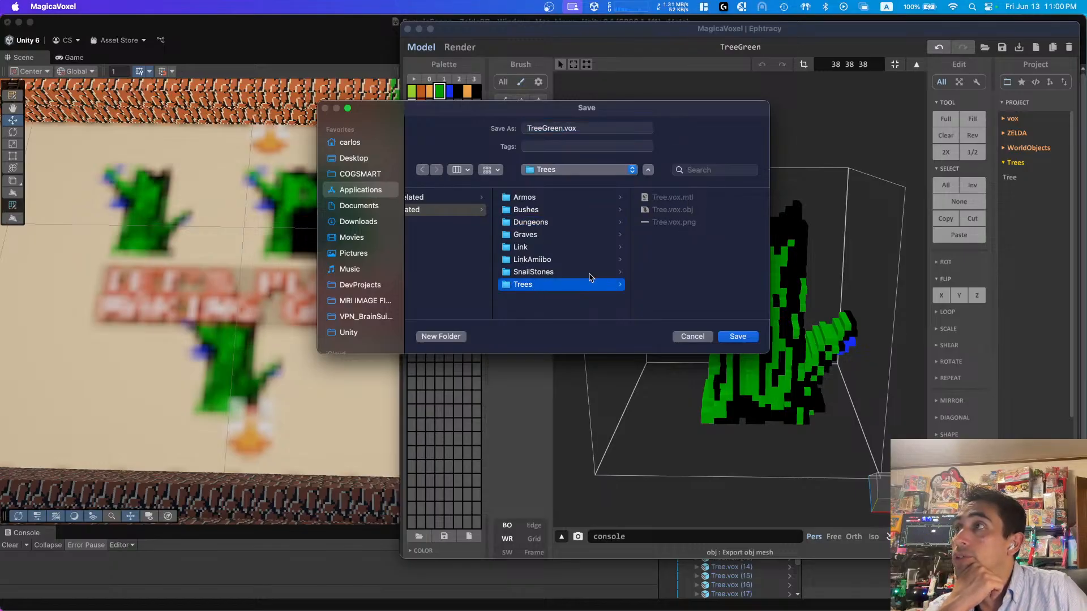
left_click(739, 336)
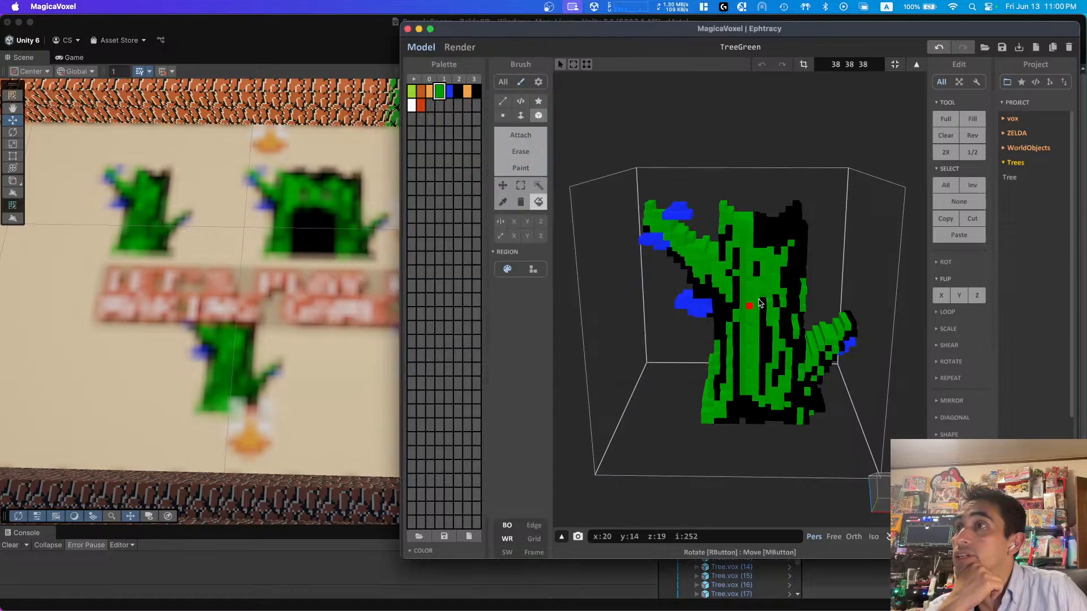
Step: Check the Dungeons and Trees folders under WorldObjects in the project model list for the green variants
left_click(1017, 149)
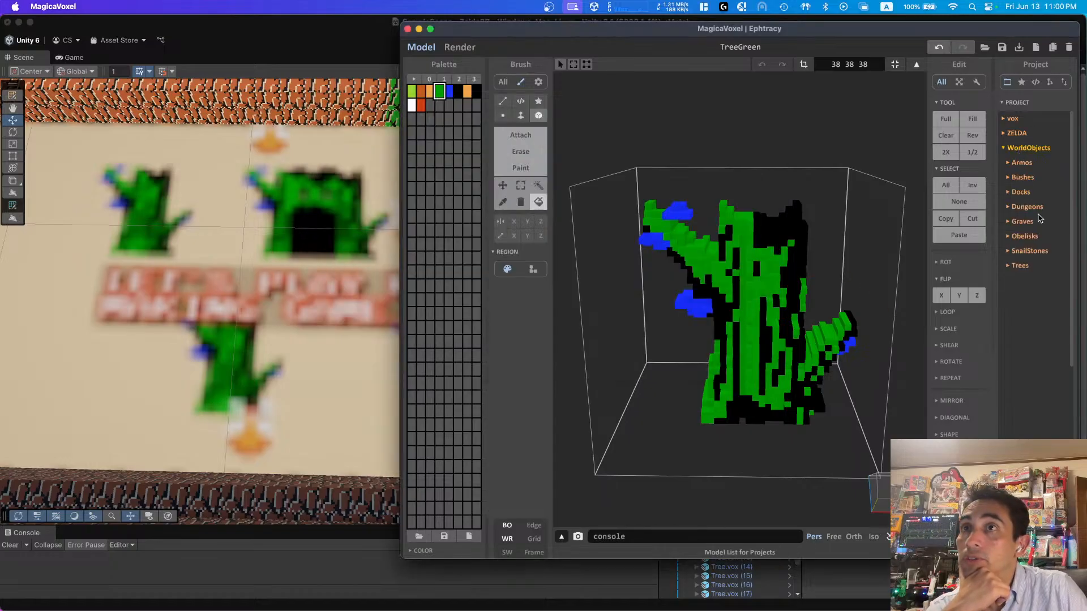
left_click(1024, 207)
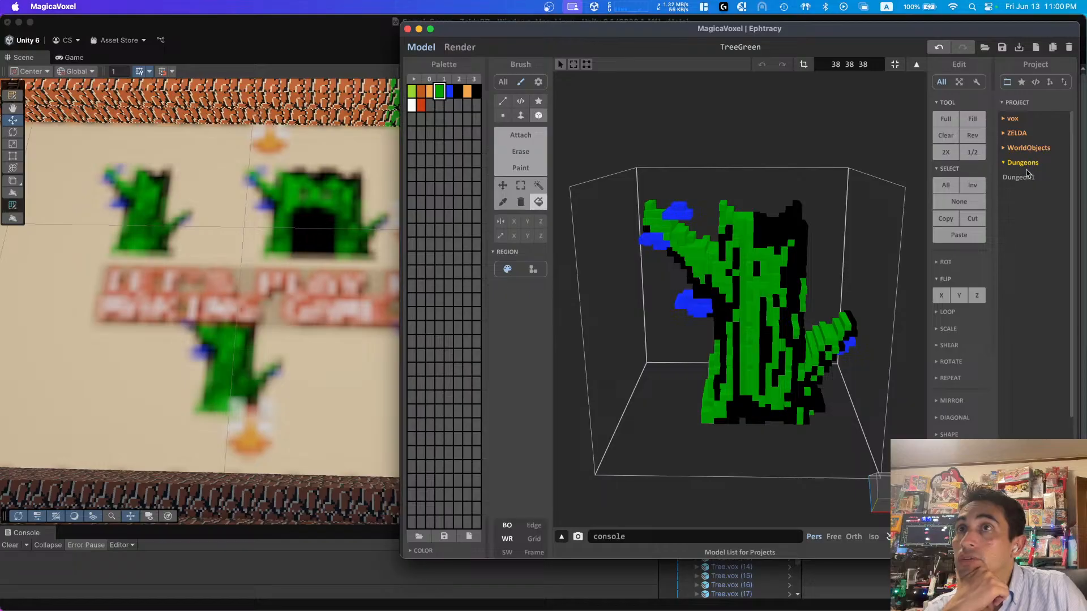
left_click(1025, 149)
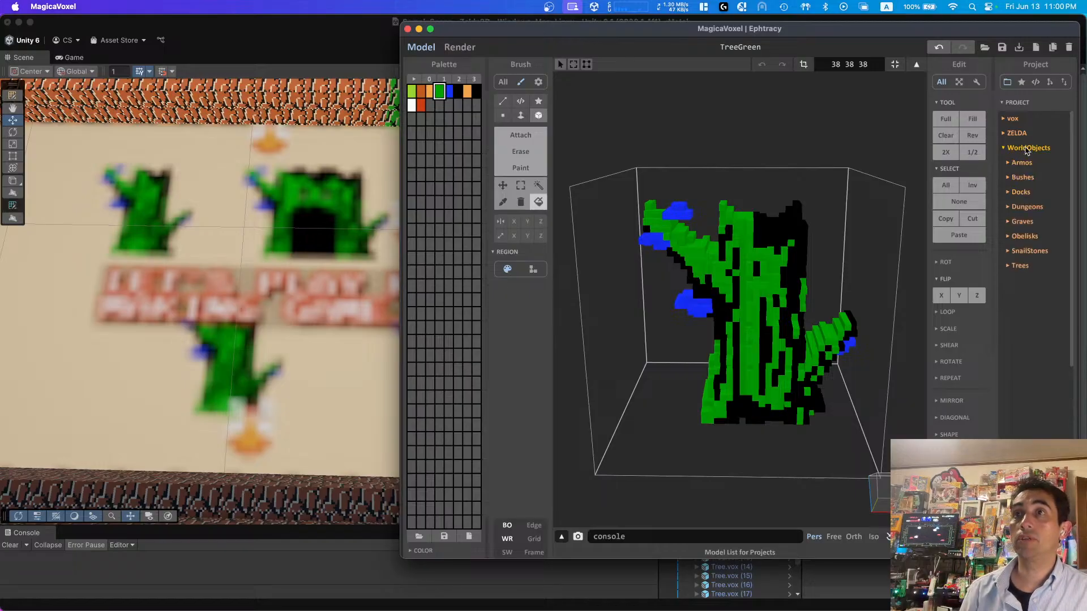
left_click(1020, 266)
left_click(1023, 149)
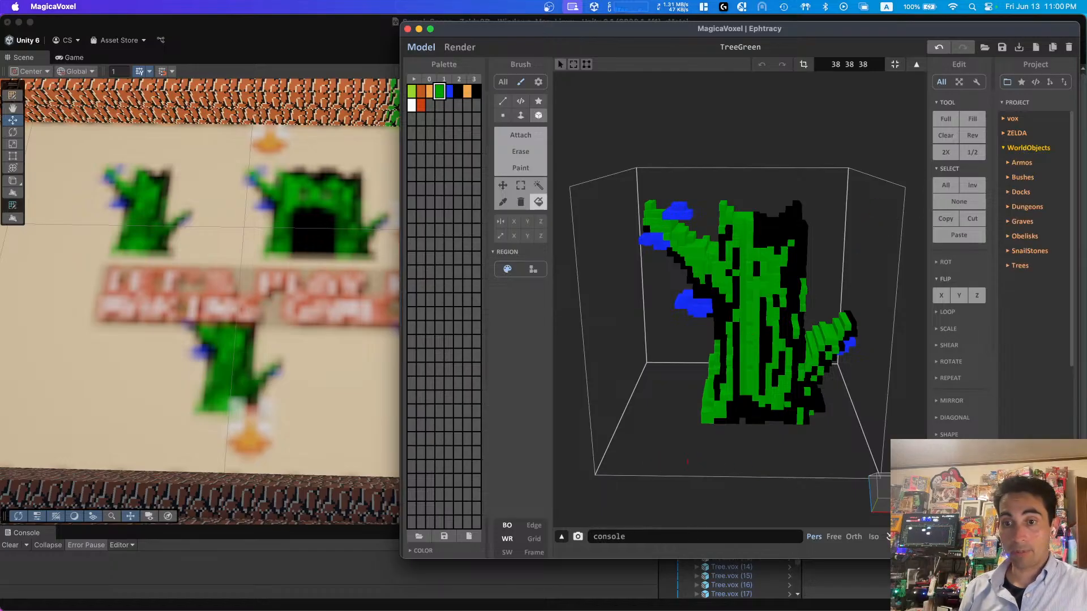
Step: Look through the ZeldaRelated export folder in Finder and recheck the Trees folder in MagicaVoxel's project model list
key("super+Tab")
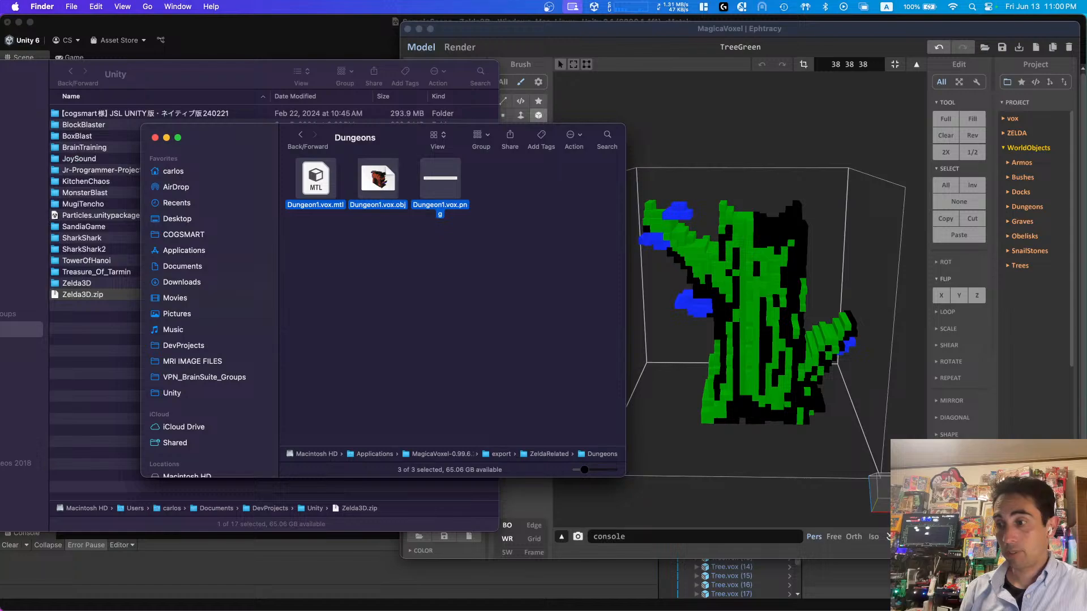
left_click(301, 137)
left_click(300, 137)
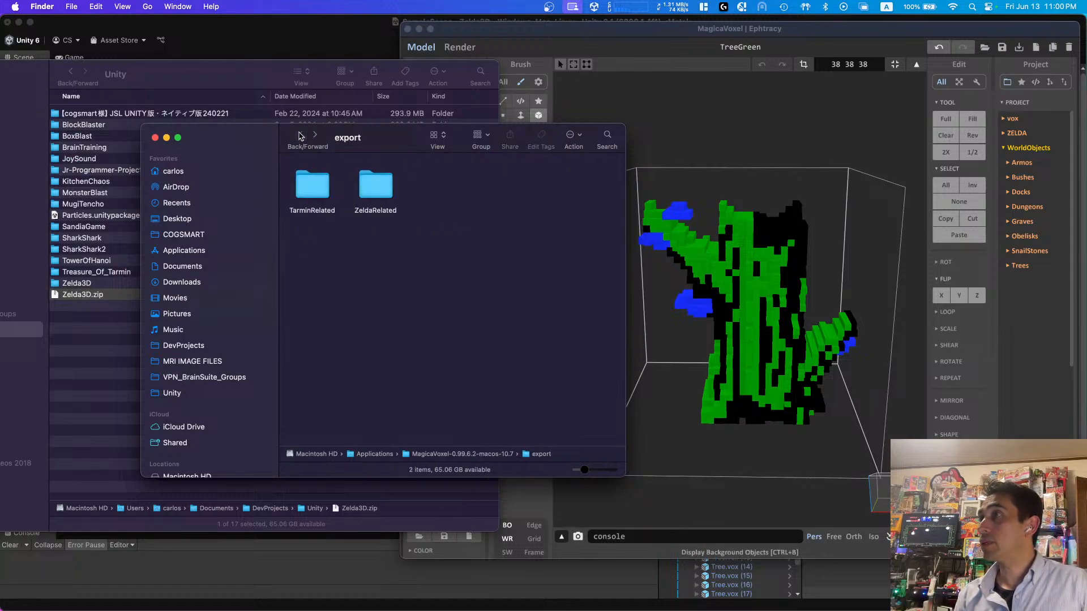
double_click(376, 186)
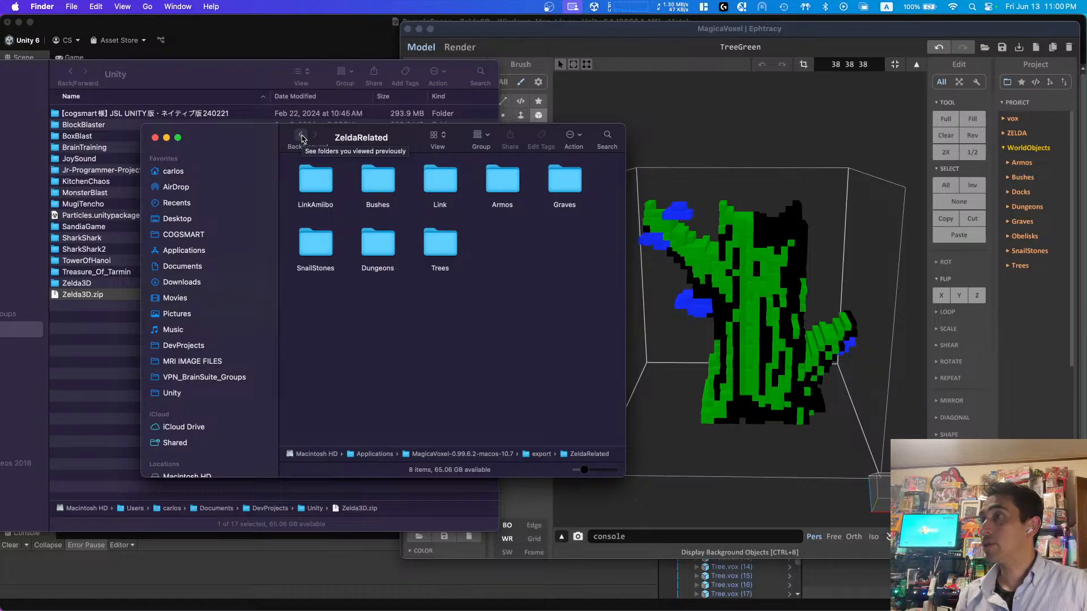
left_click(1021, 238)
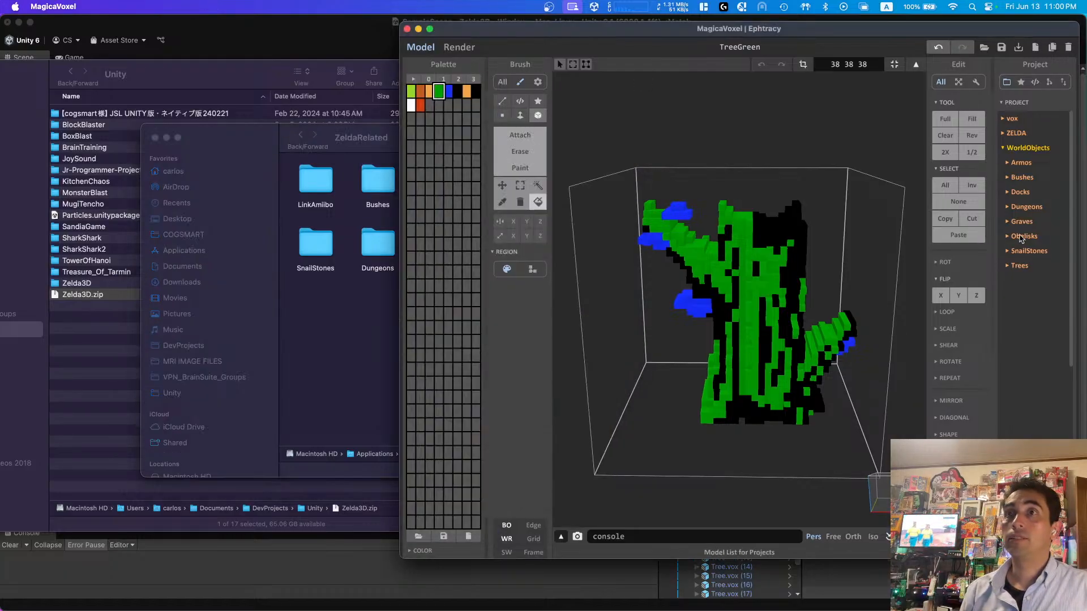
left_click(1019, 266)
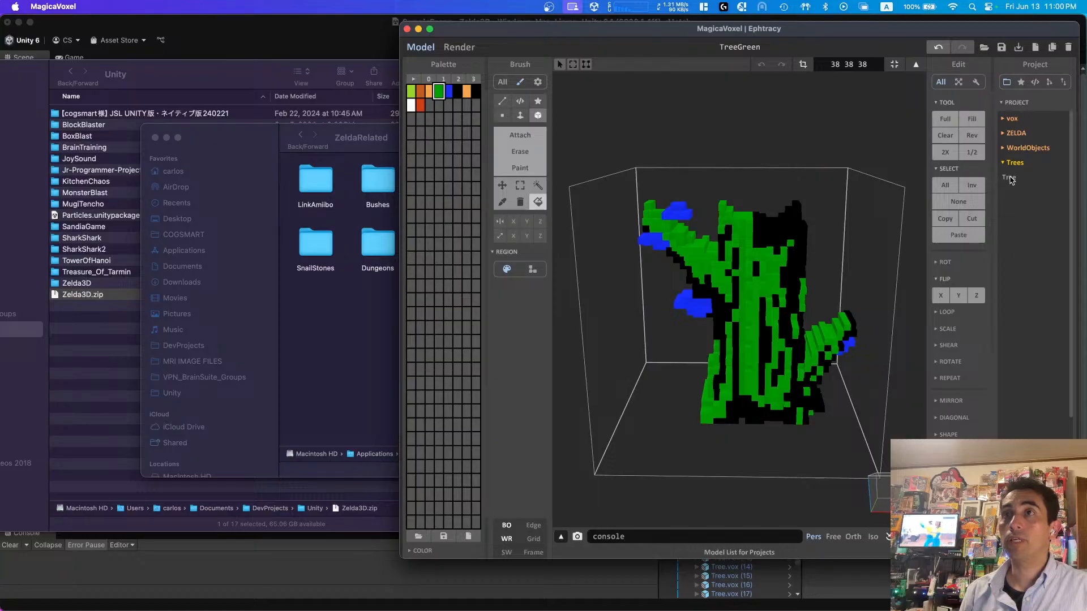
Step: Switch to Finder and inspect the Trees and Dungeons source folders under vox/ZELDA/WorldObjects
key("super+Tab")
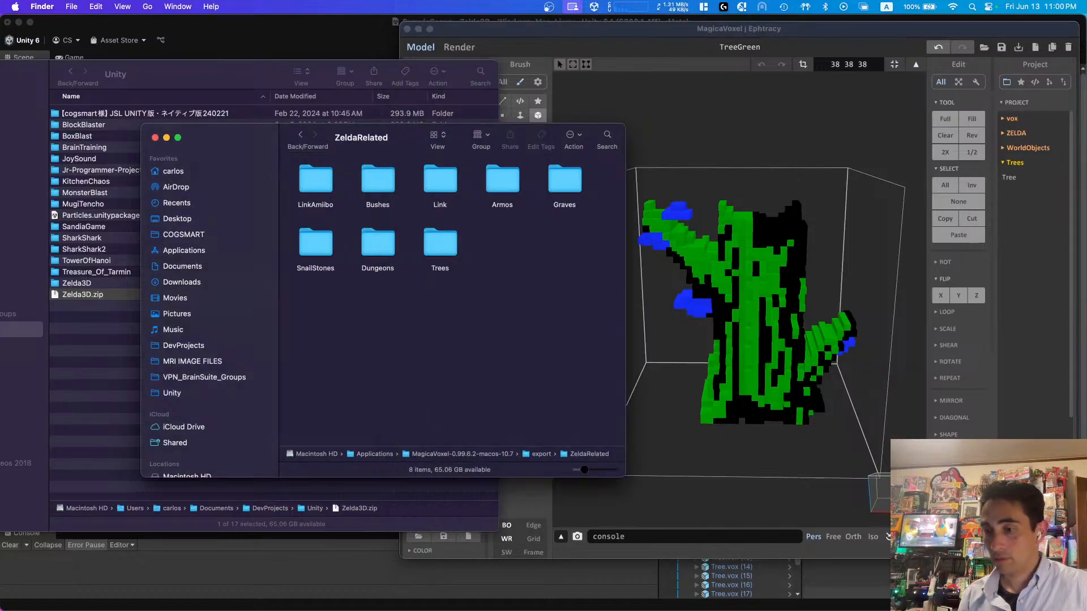
left_click_drag(628, 610, 707, 220)
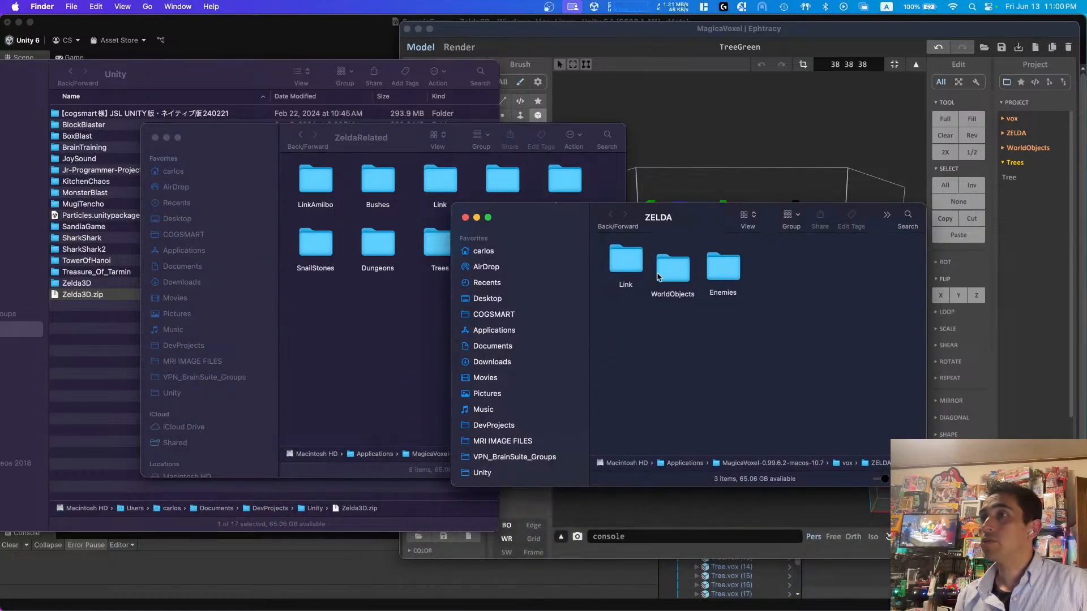
double_click(672, 274)
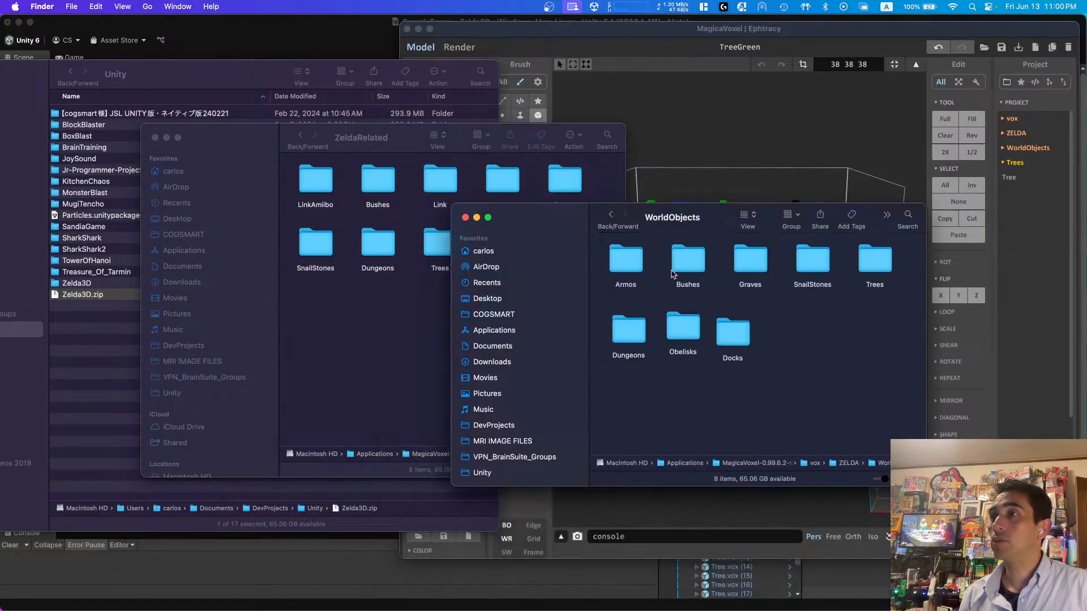
double_click(874, 266)
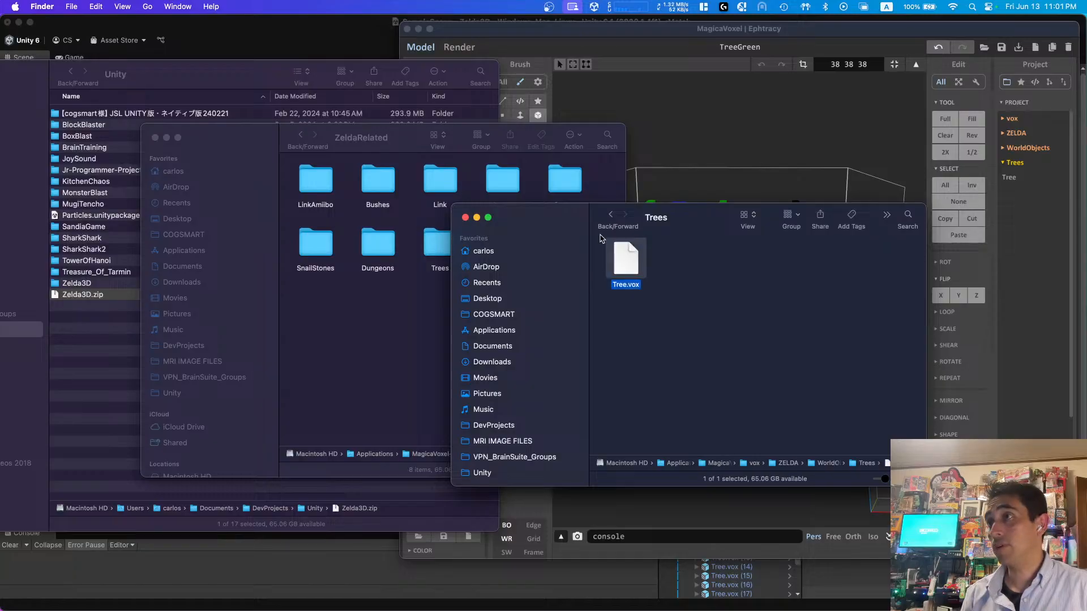
left_click(610, 216)
double_click(628, 331)
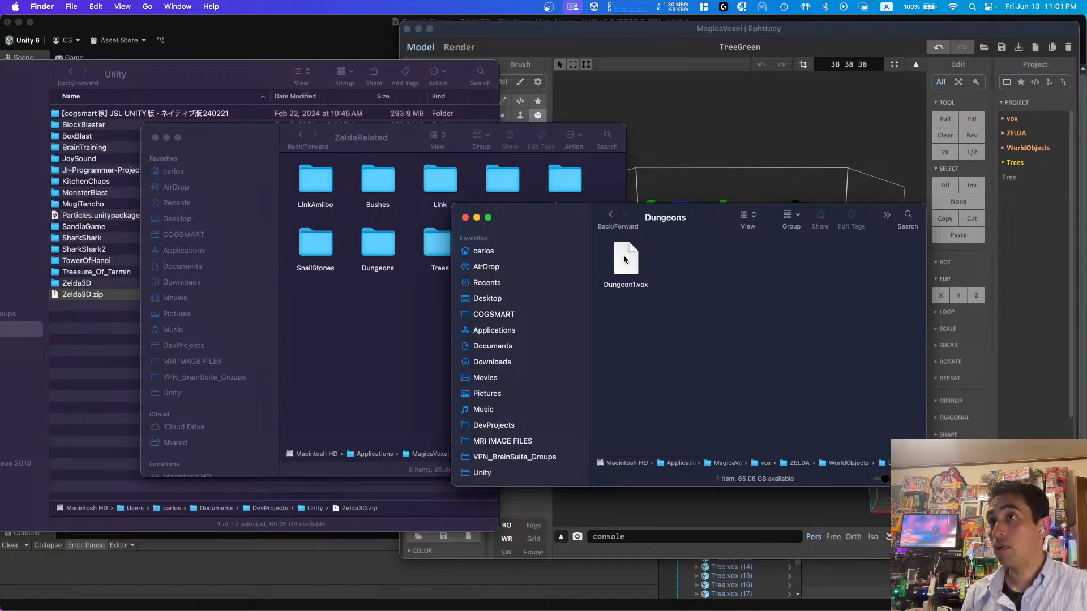
left_click(941, 33)
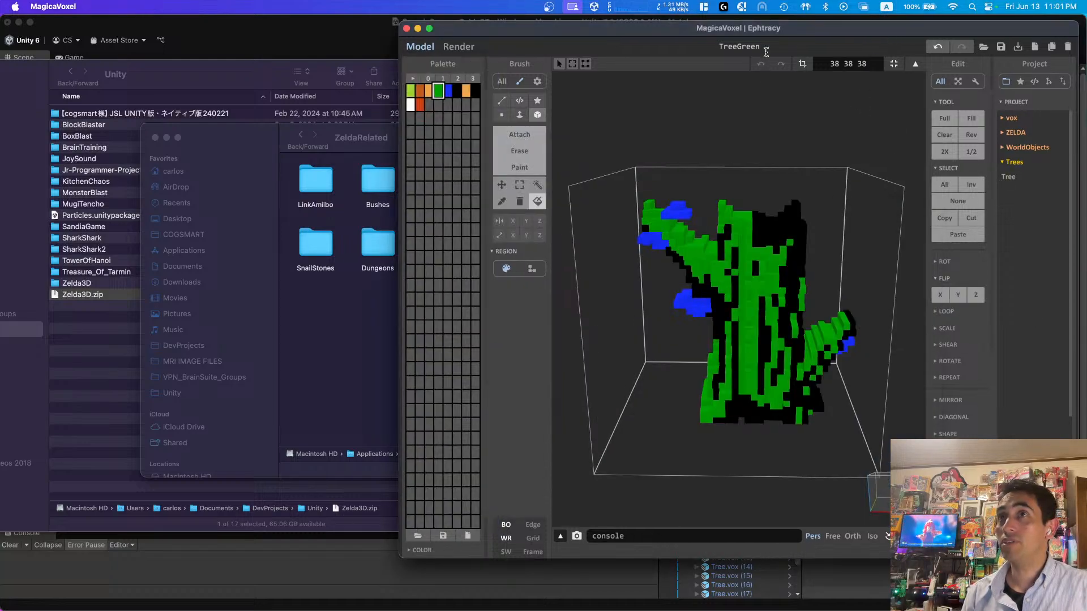
left_click(1050, 48)
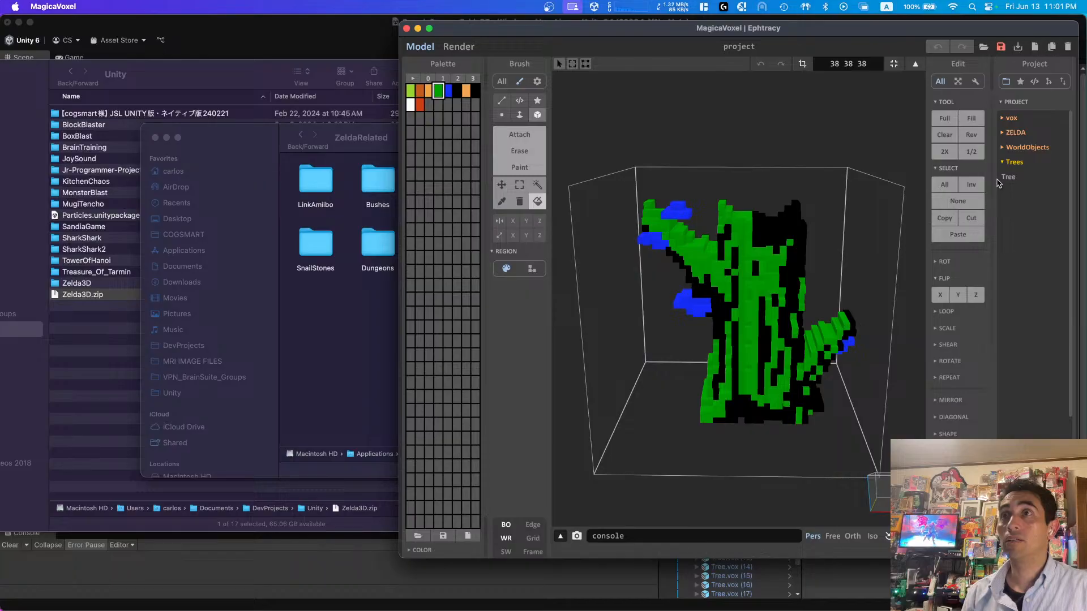
left_click(746, 50)
type("Tree")
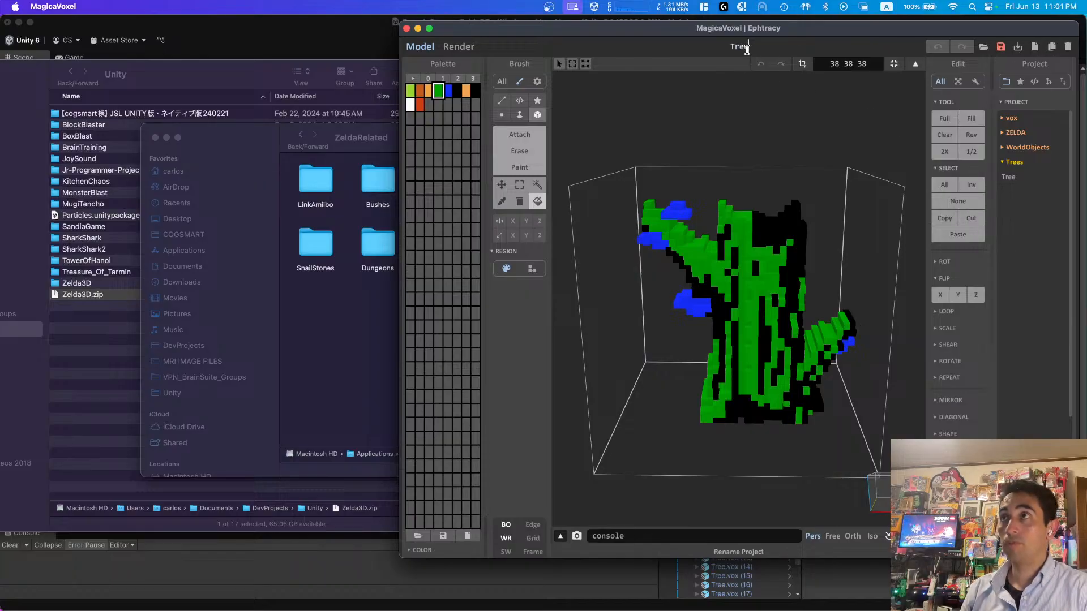
type("Green")
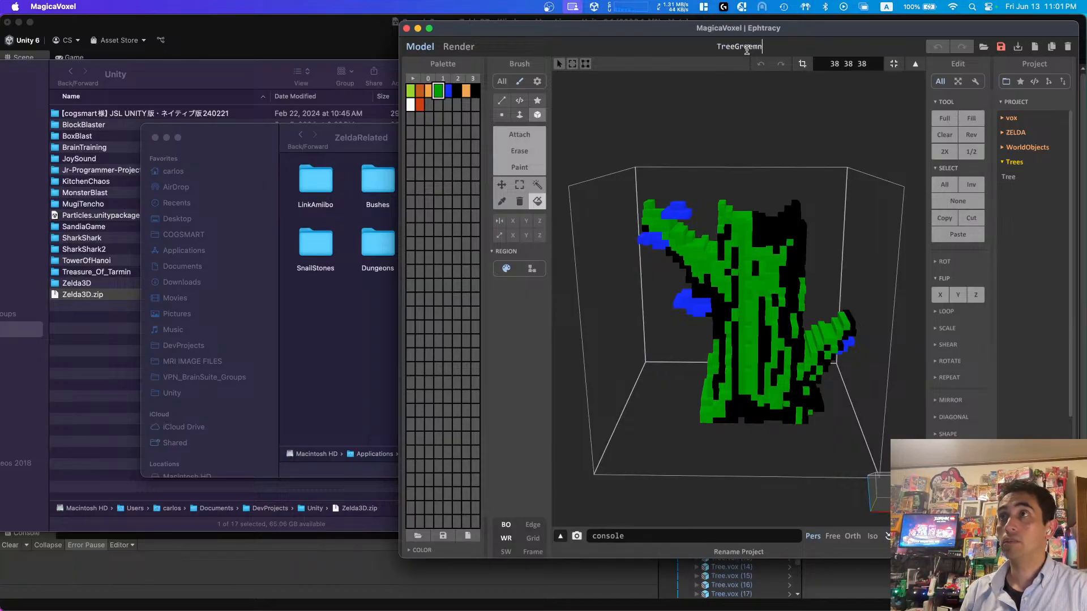
key("super+s")
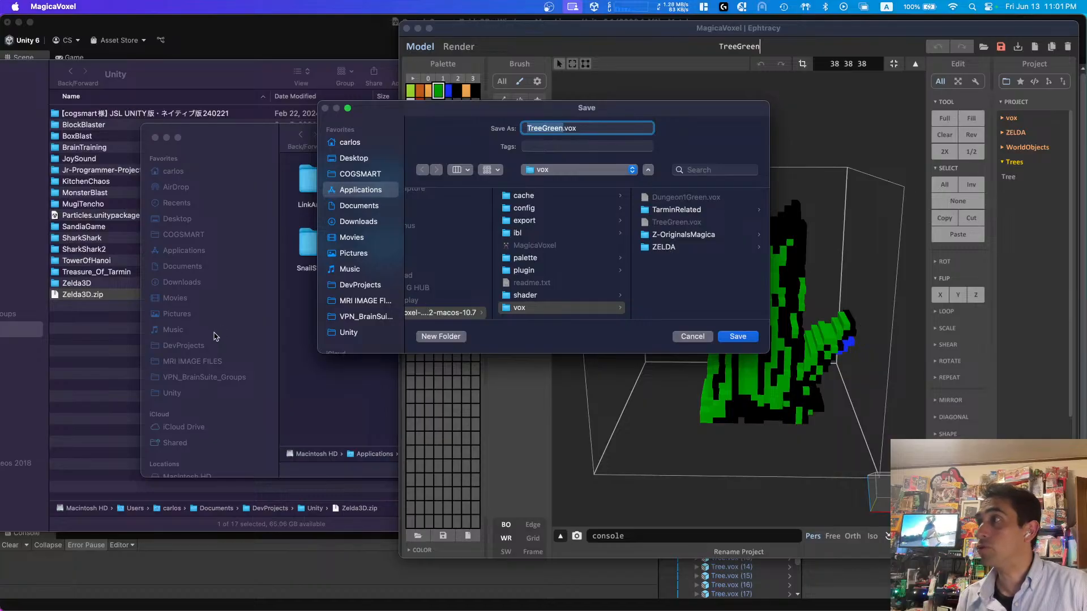
left_click(293, 296)
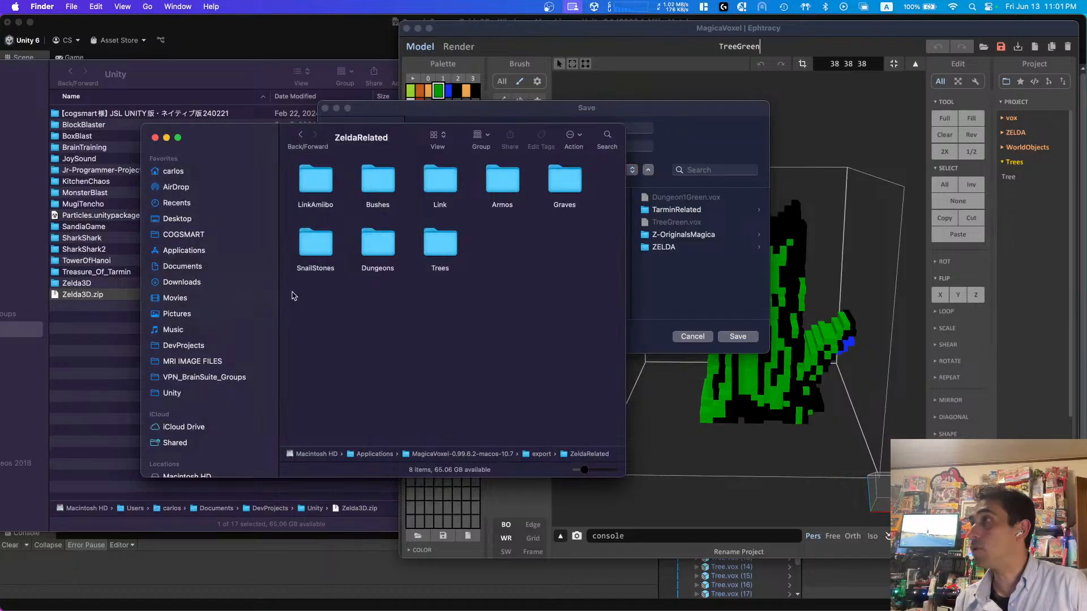
left_click(300, 137)
left_click(417, 114)
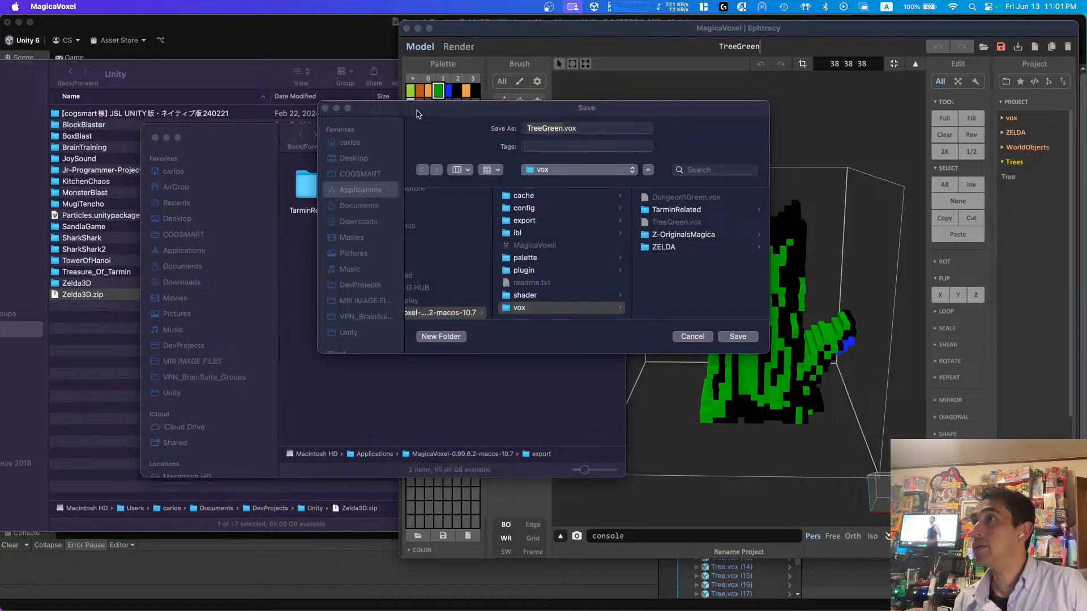
key("Escape")
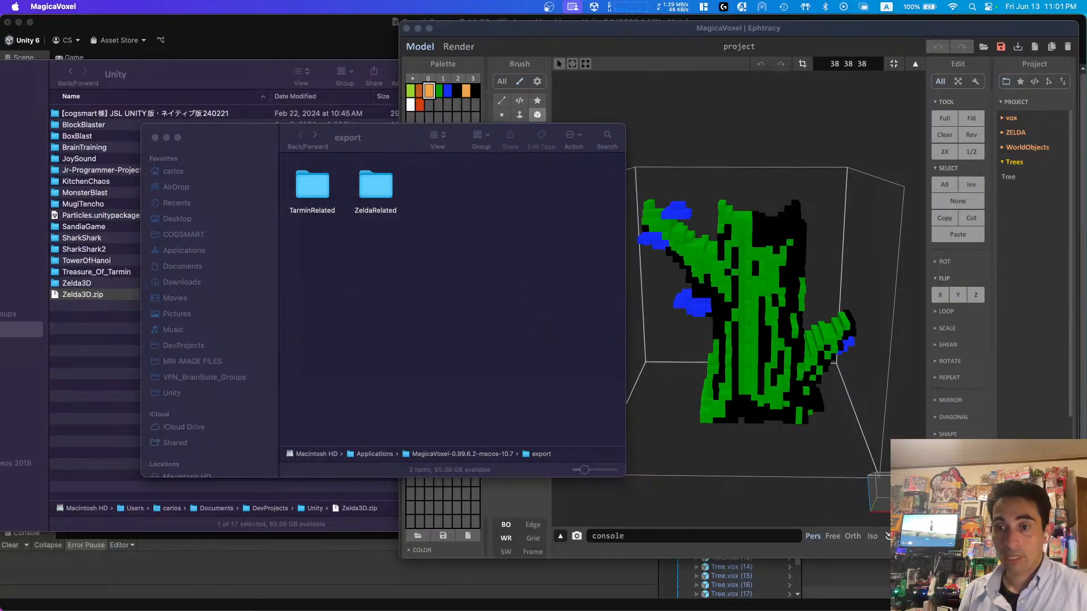
Step: In Finder, move Dungeon1Green.vox and TreeGreen.vox from the vox folder into the ZELDA folder
key("super+Tab")
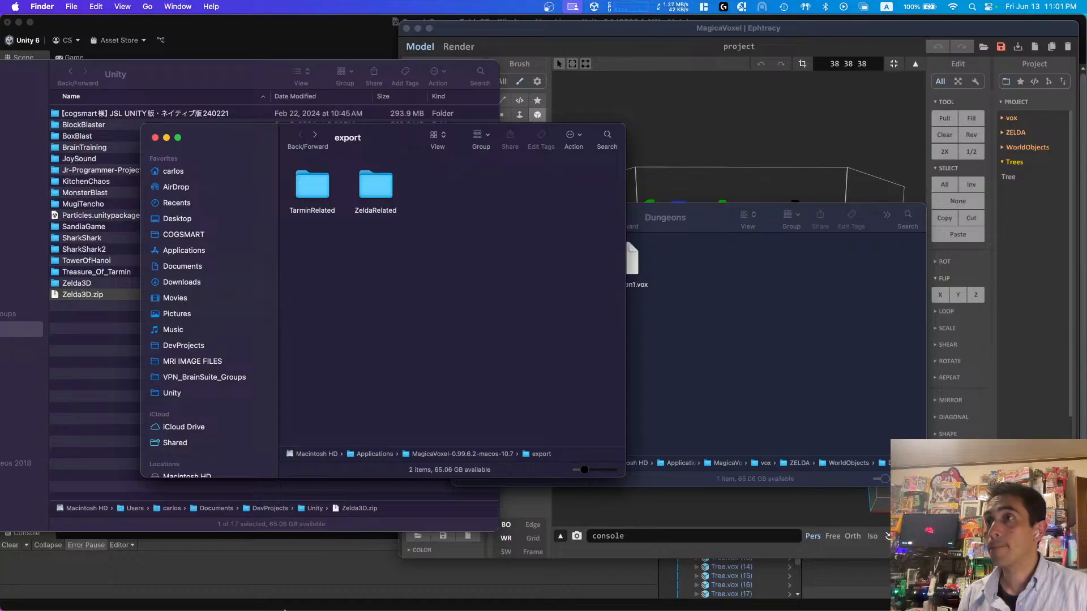
left_click(691, 327)
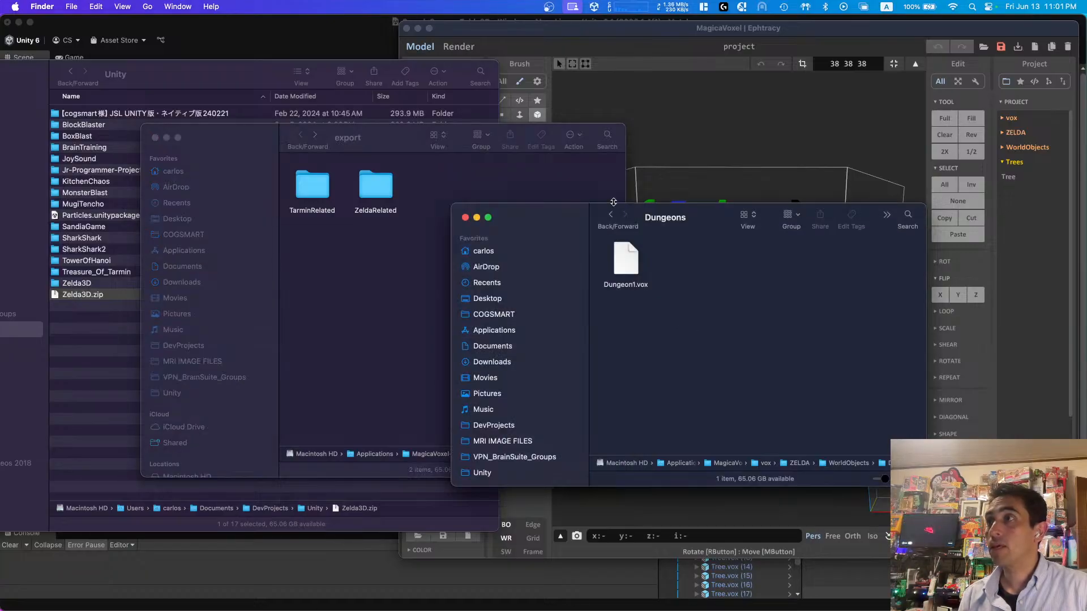
double_click(792, 463)
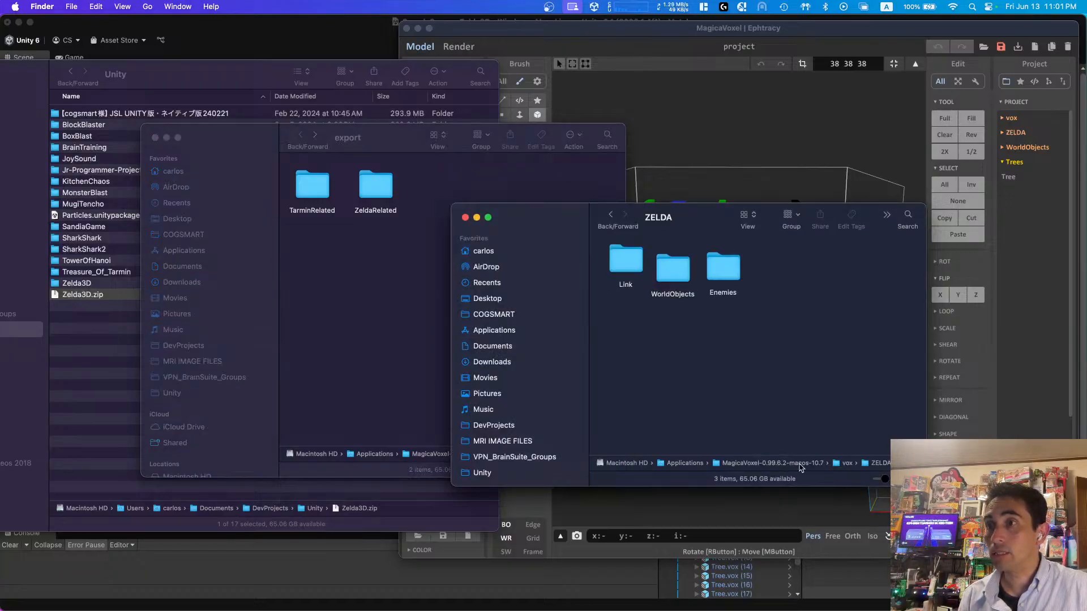
double_click(849, 465)
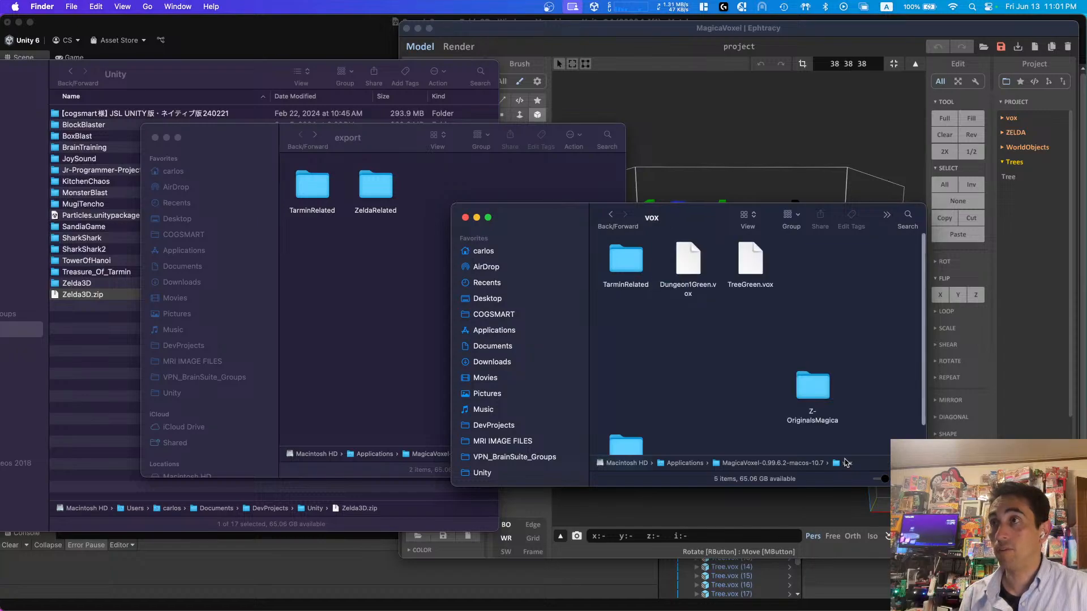
left_click(758, 258)
left_click(770, 321)
left_click_drag(770, 321, 681, 272)
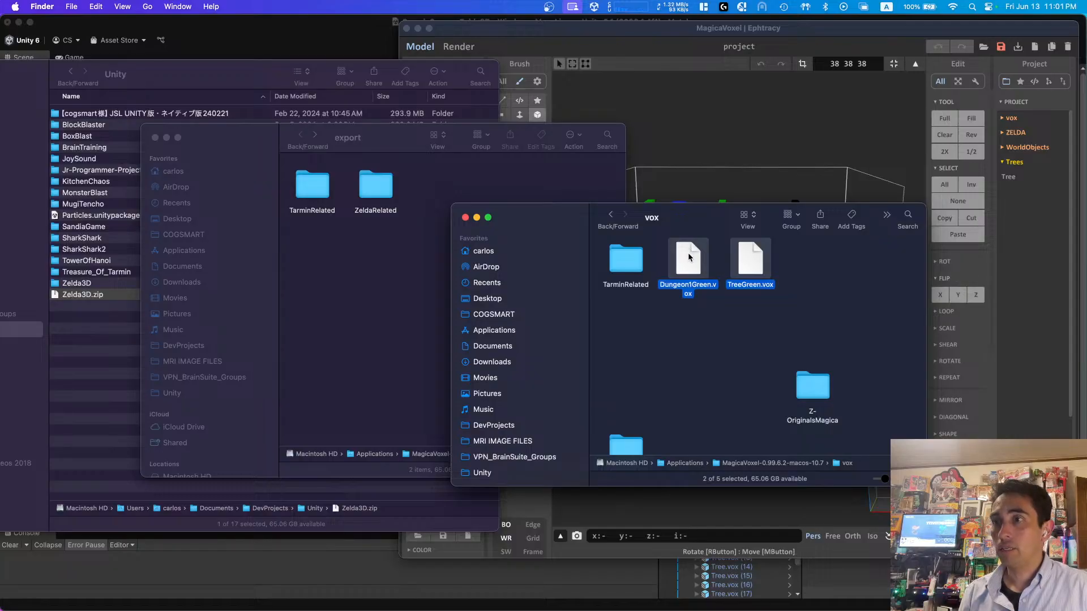
scroll(716, 378, "down", 2)
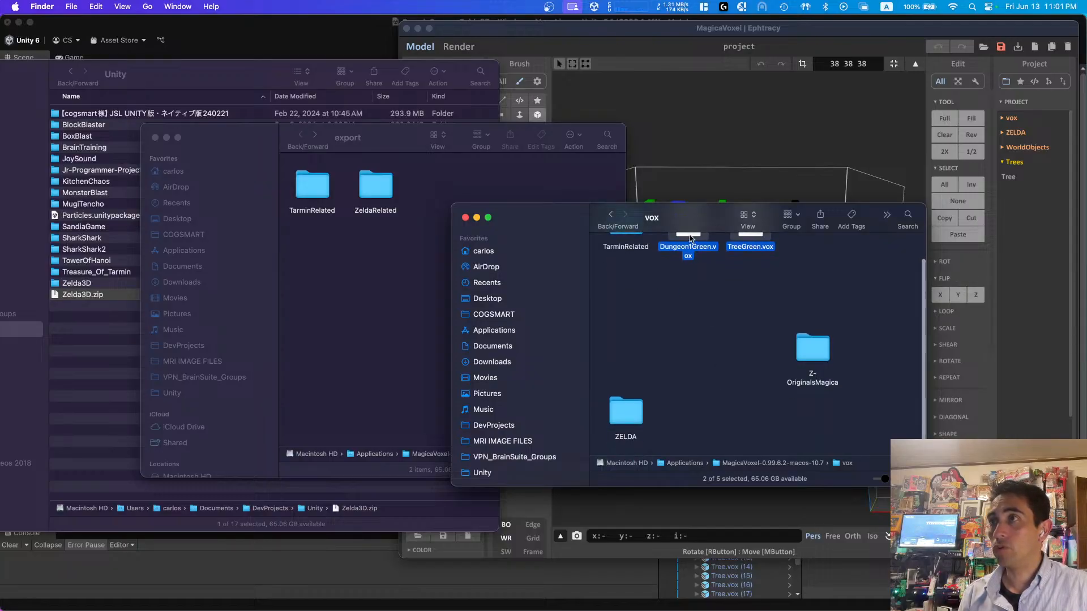
left_click_drag(690, 238, 629, 409)
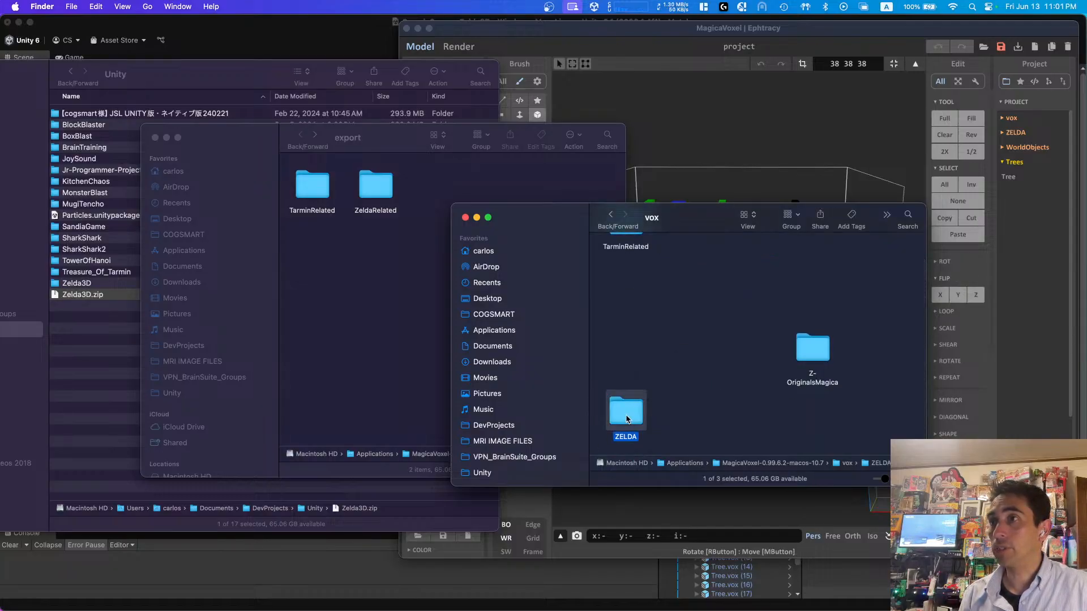
Step: Move both green files into WorldObjects, placing TreeGreen.vox in its Trees folder and Dungeon1Green.vox in its Dungeons folder
double_click(625, 409)
left_click_drag(863, 343, 680, 272)
double_click(680, 273)
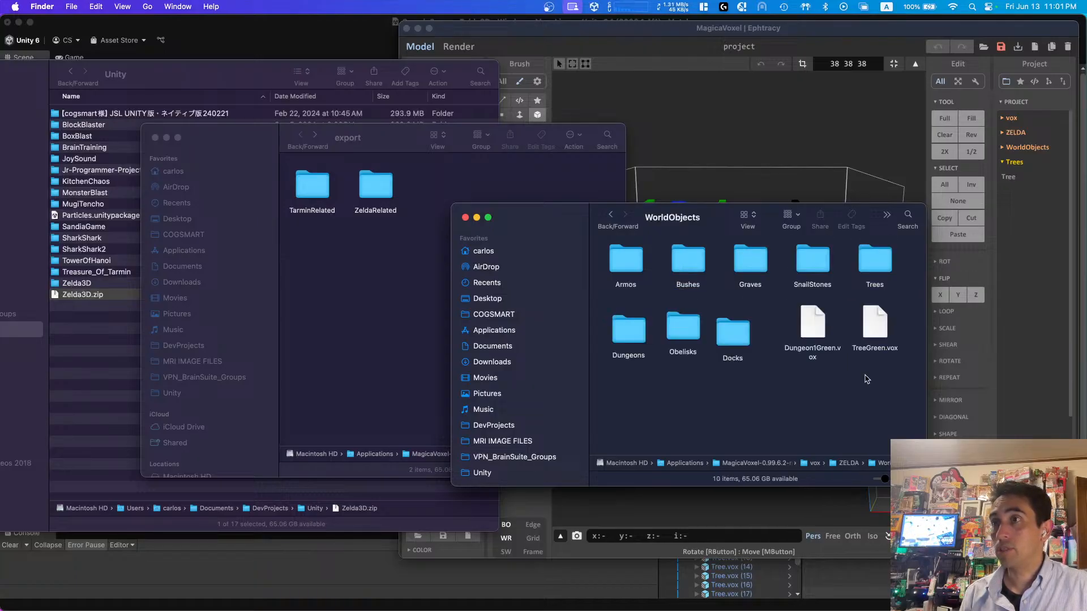
left_click_drag(872, 320, 874, 259)
left_click_drag(814, 321, 627, 338)
Step: Open TreeGreen from MagicaVoxel's Trees folder without saving the unsaved project, and export it as an OBJ mesh into the Trees export folder
left_click(685, 202)
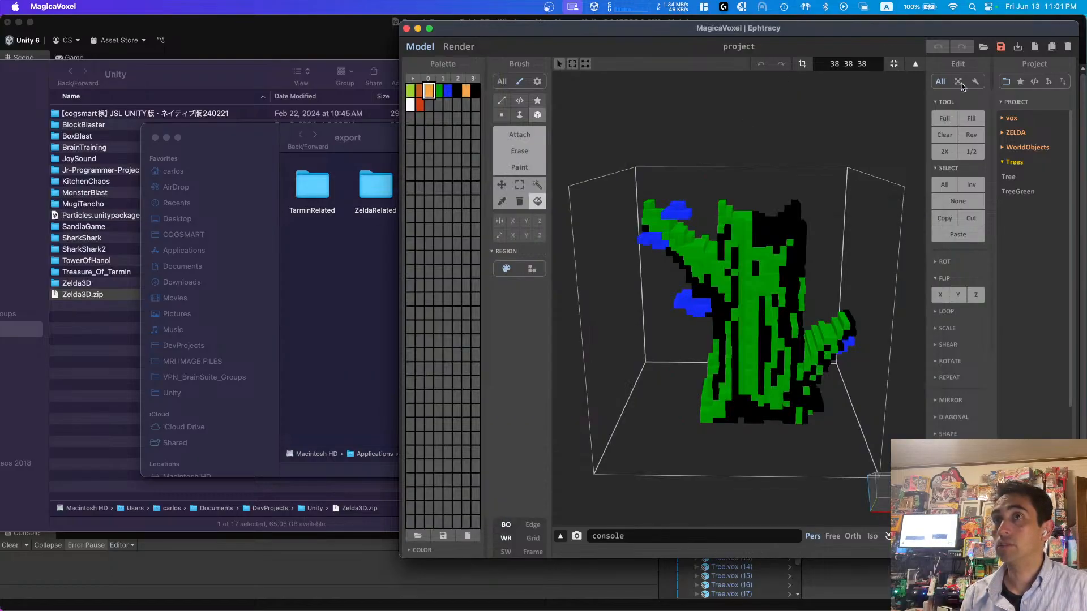
left_click(1034, 193)
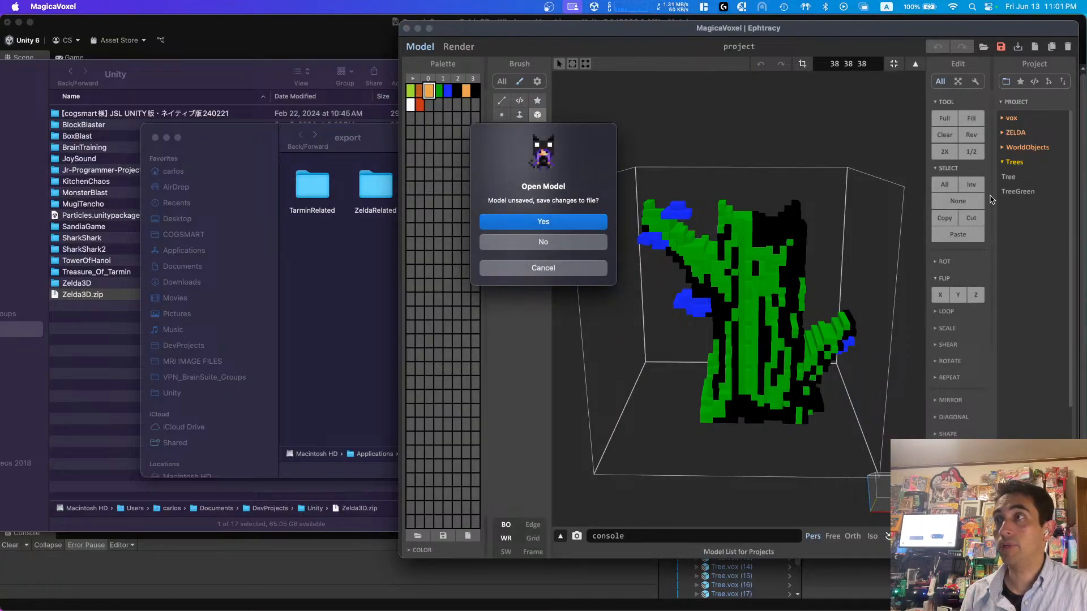
left_click(562, 246)
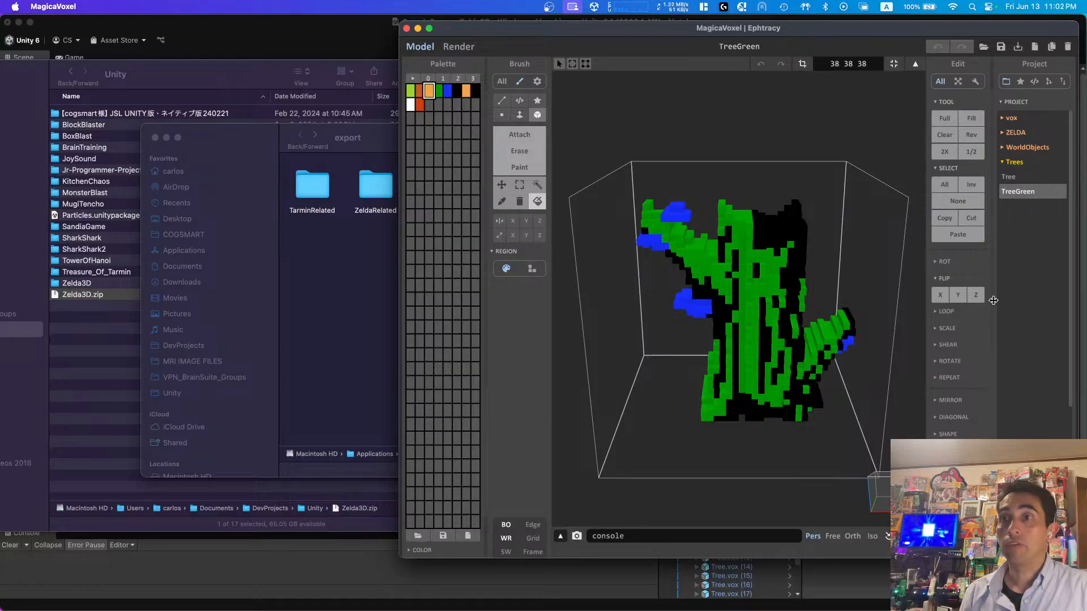
left_click(1017, 498)
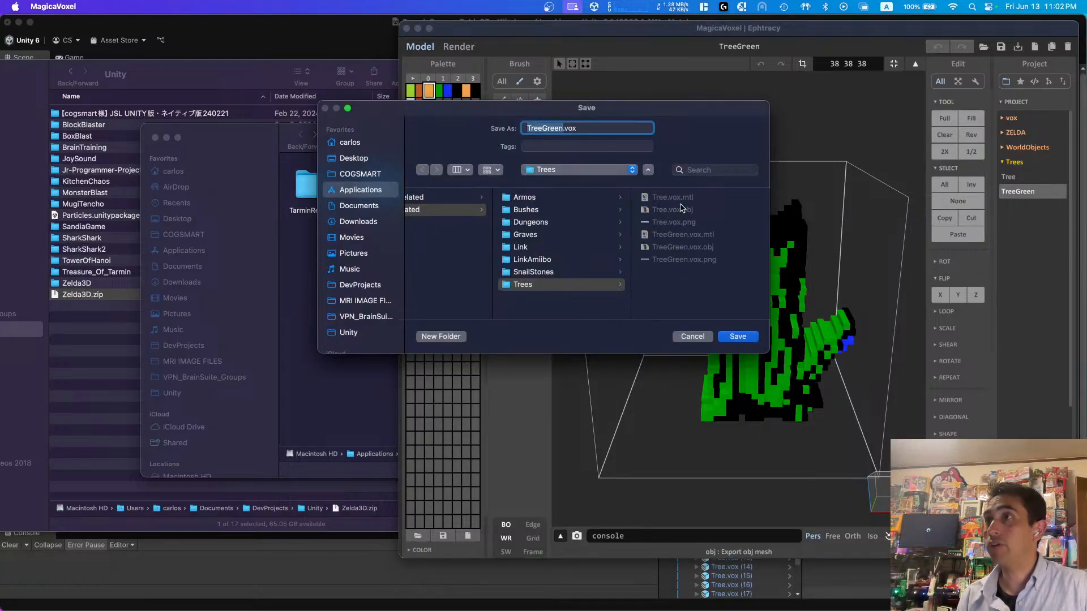
key("Return")
Step: Open Dungeon1Green from the WorldObjects Dungeons folder and export it as an OBJ mesh into the Dungeons export folder
left_click(1028, 148)
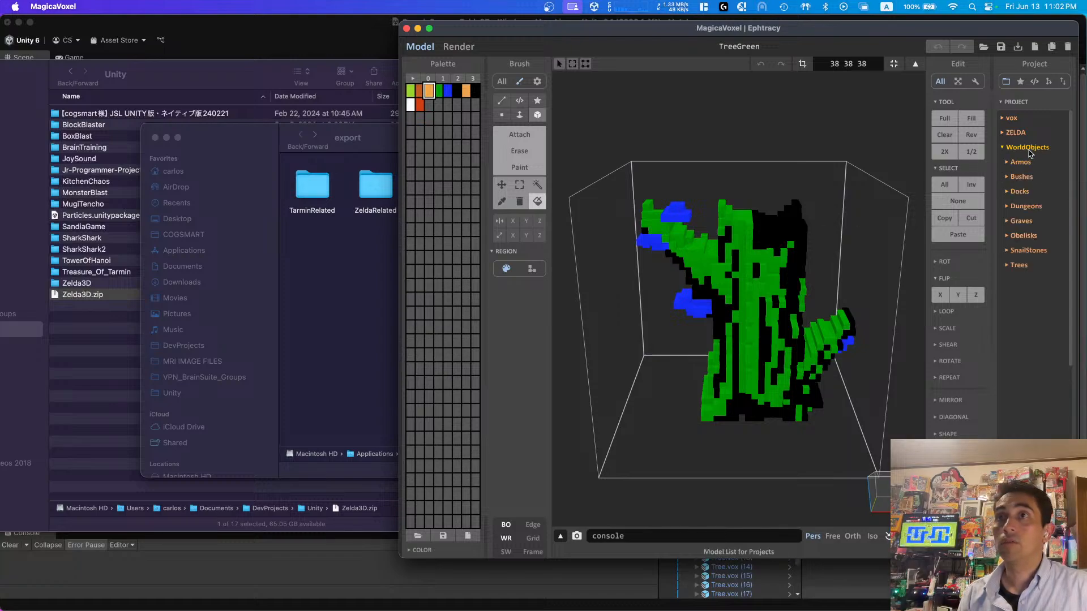
left_click(1027, 207)
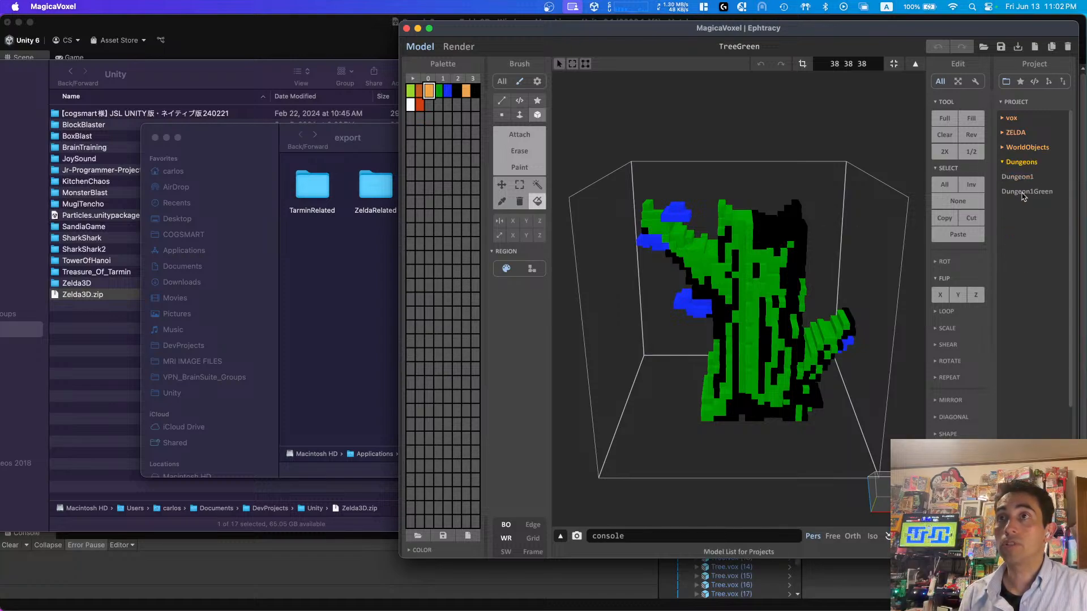
left_click(1023, 192)
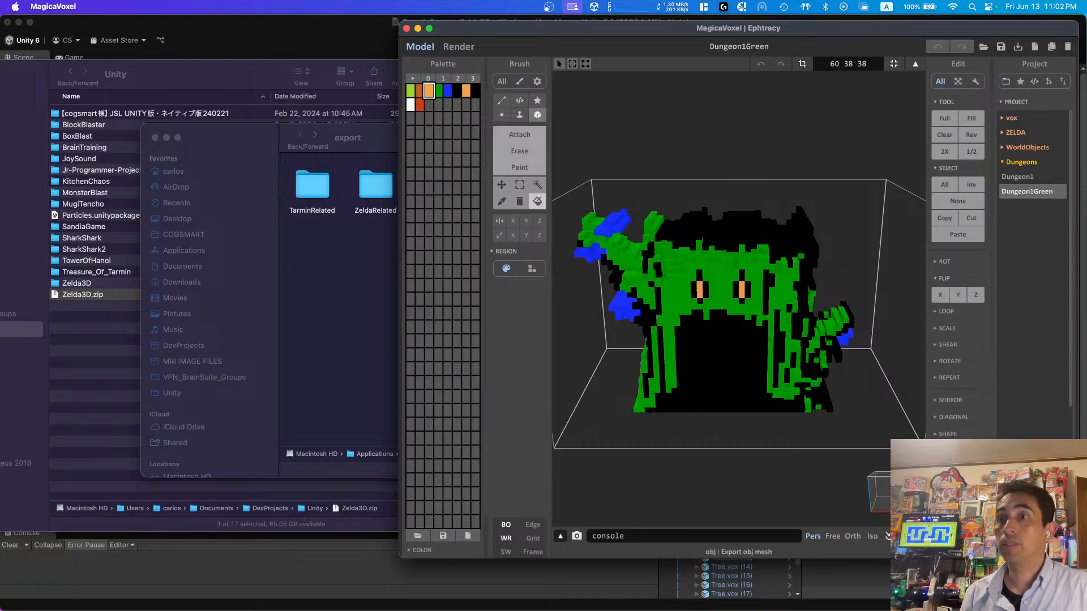
left_click(537, 223)
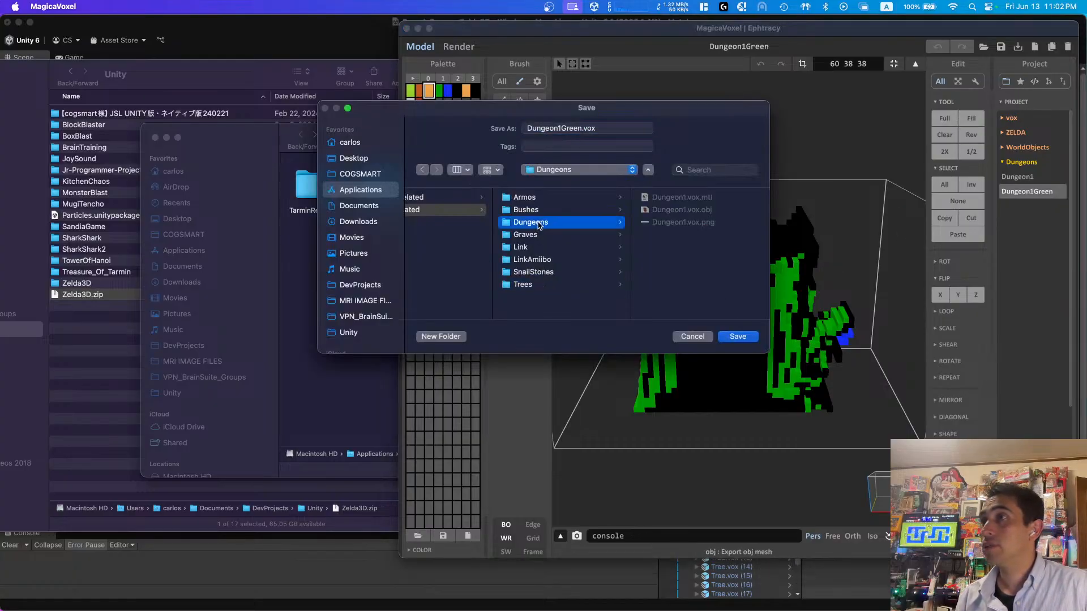
left_click(750, 339)
Step: Switch to Finder and open the Trees folder under export/ZeldaRelated, moving the WorldObjects window out of the way
left_click(351, 39)
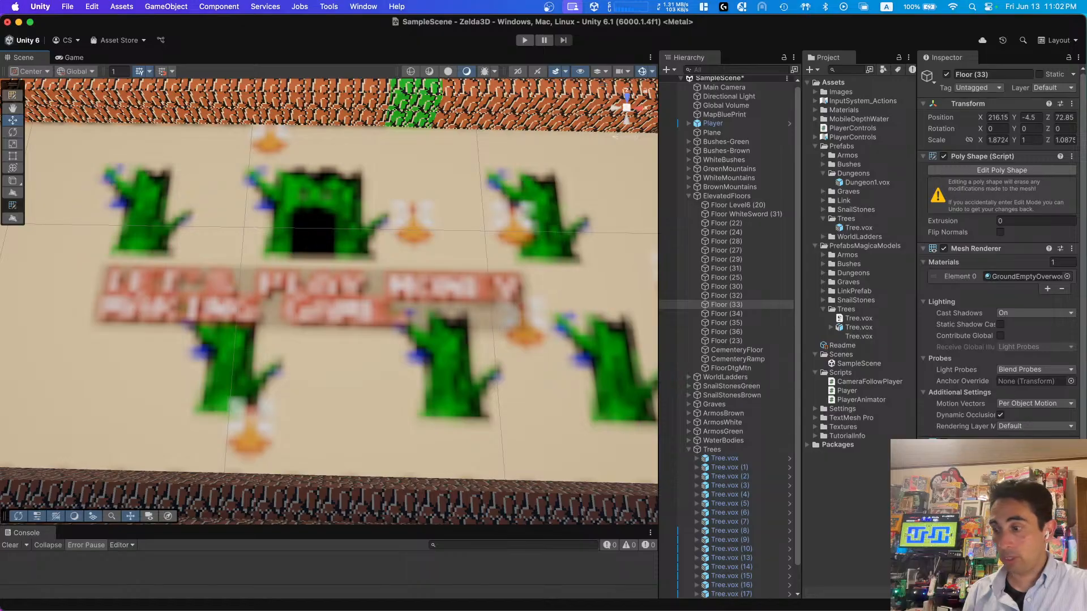
key("super+Tab")
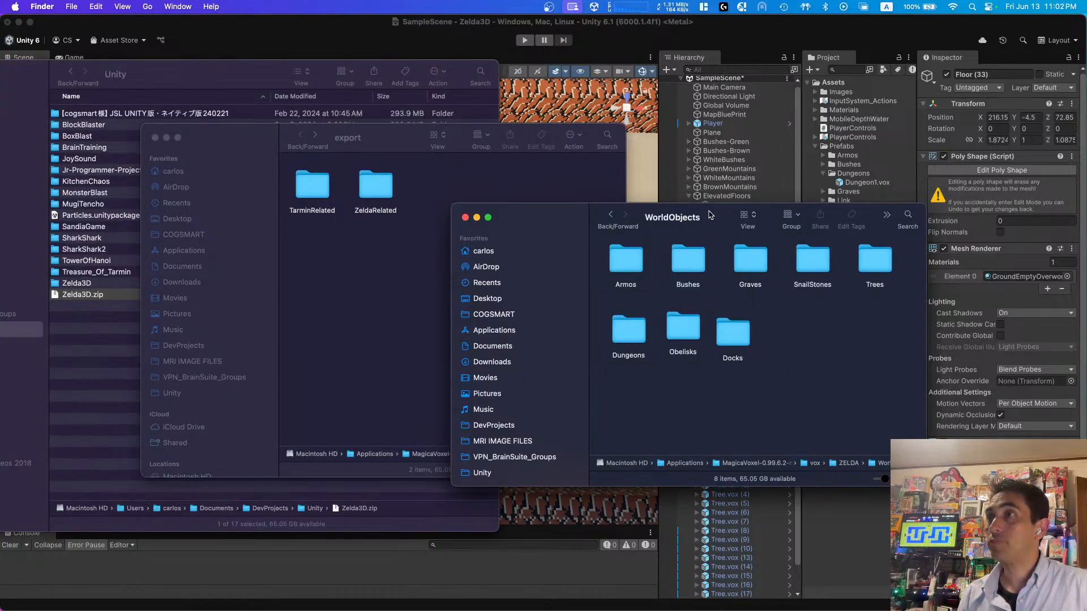
left_click_drag(712, 213, 629, 235)
left_click(460, 208)
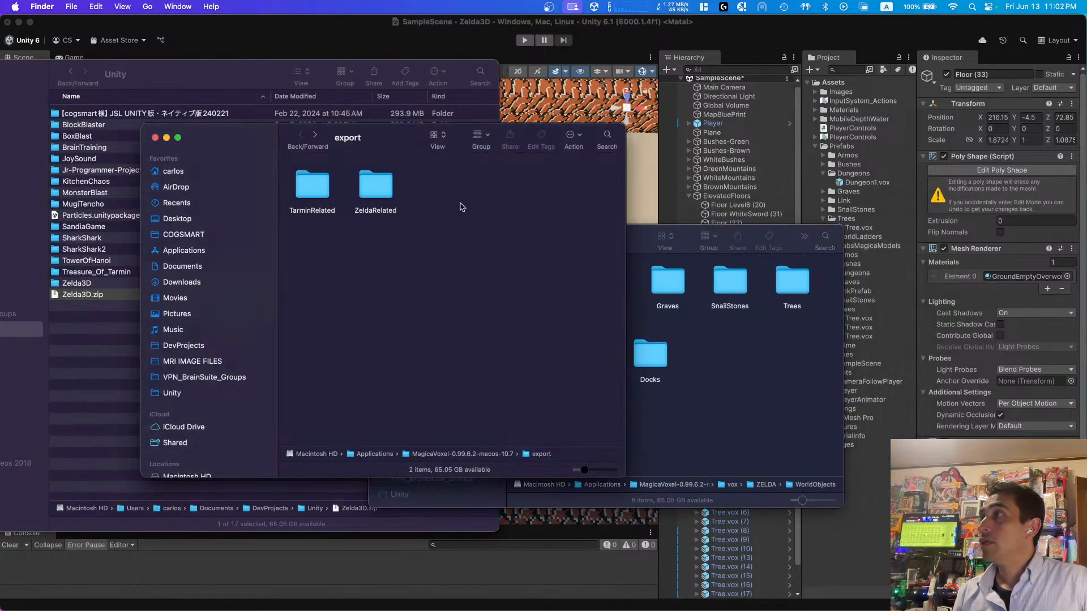
double_click(383, 188)
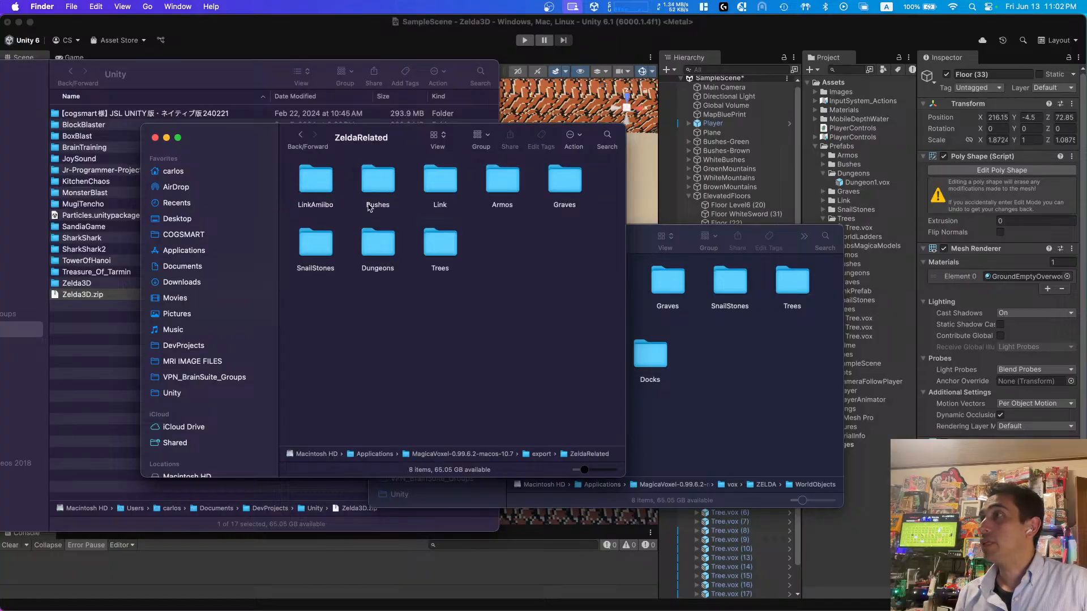
double_click(440, 244)
left_click_drag(649, 234, 331, 472)
Step: Import TreeGreen.vox.mtl, TreeGreen.vox.obj and TreeGreen.vox.png into the Trees folder of PrefabsMagicaModels in Unity
left_click(560, 185)
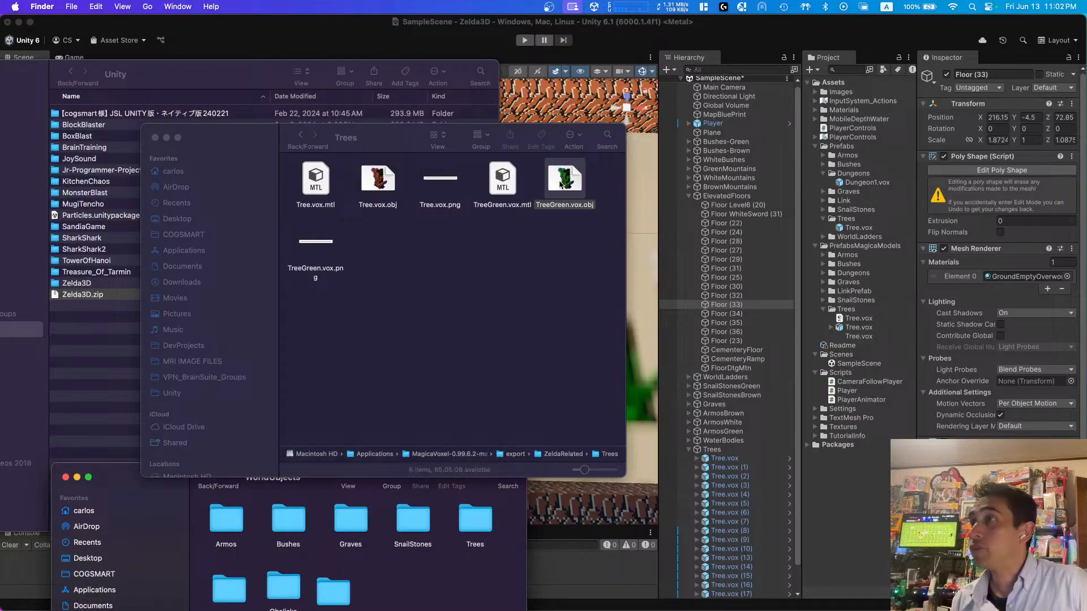
left_click(506, 185, "super")
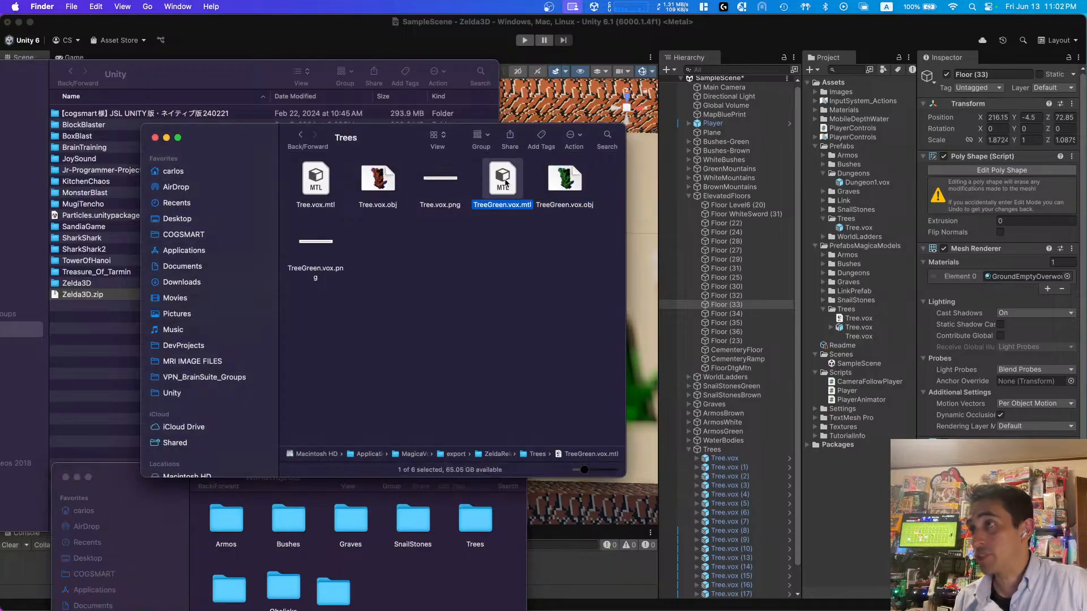
left_click(327, 243, "super")
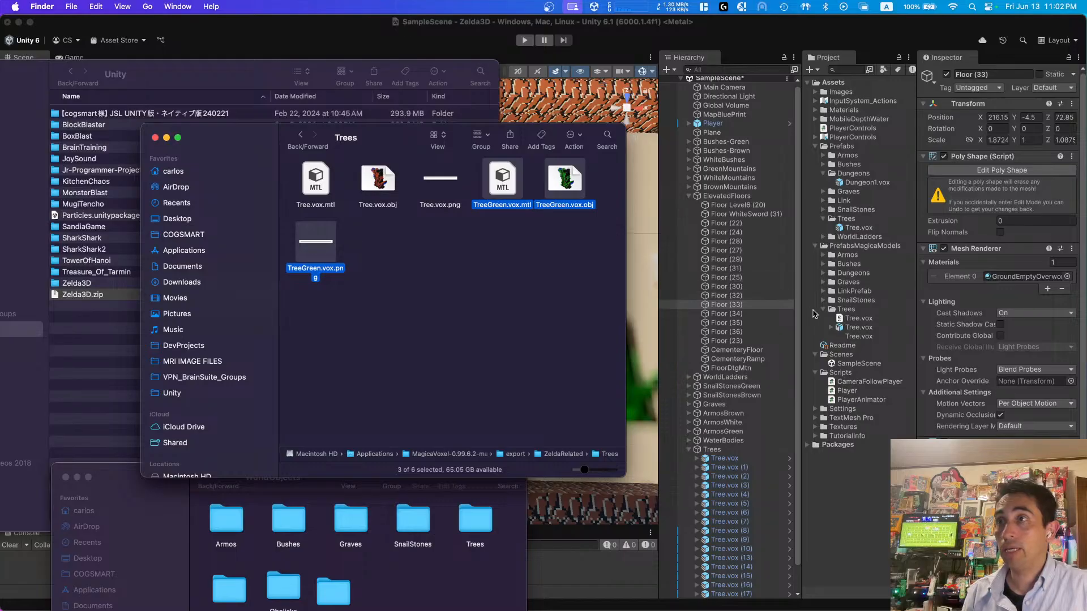
left_click_drag(564, 180, 843, 310)
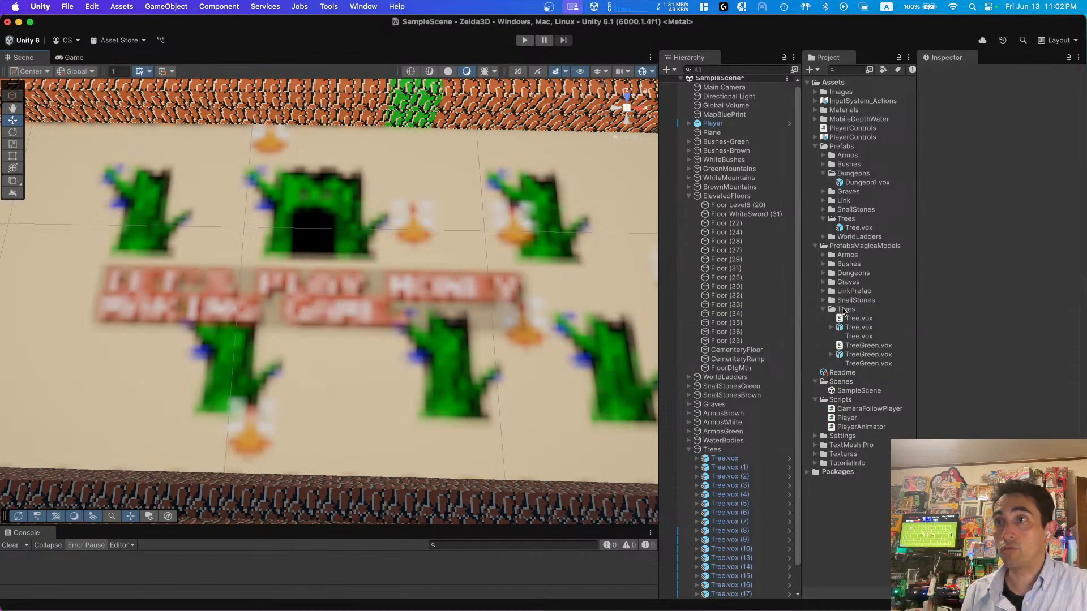
Step: From Finder's Dungeons export folder, import the Dungeon1Green.vox MTL, OBJ and PNG files into Unity's PrefabsMagicaModels/Dungeons folder
key("super+Tab")
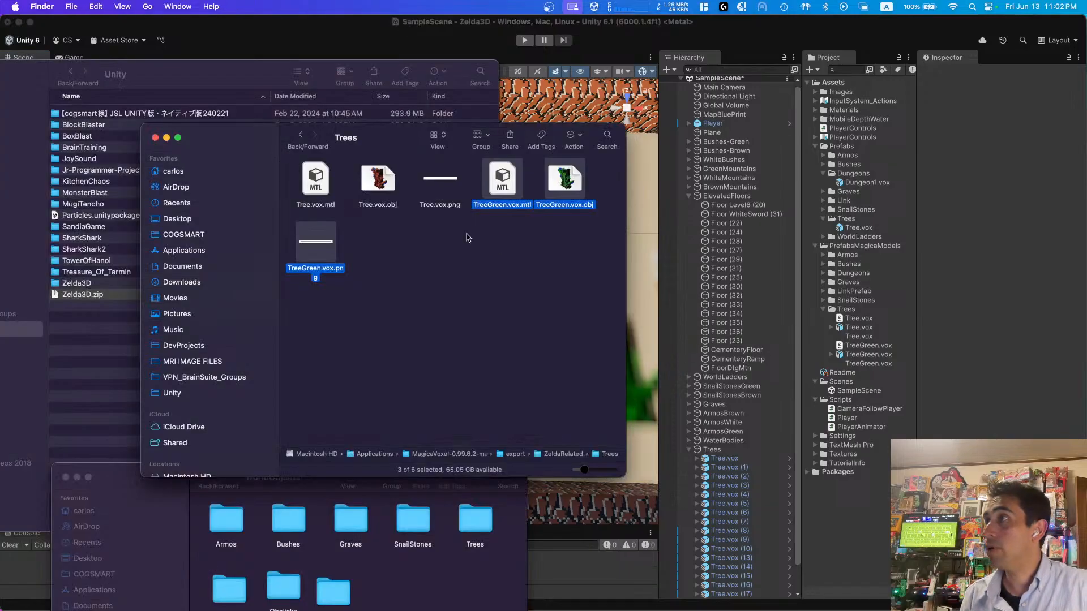
left_click(300, 136)
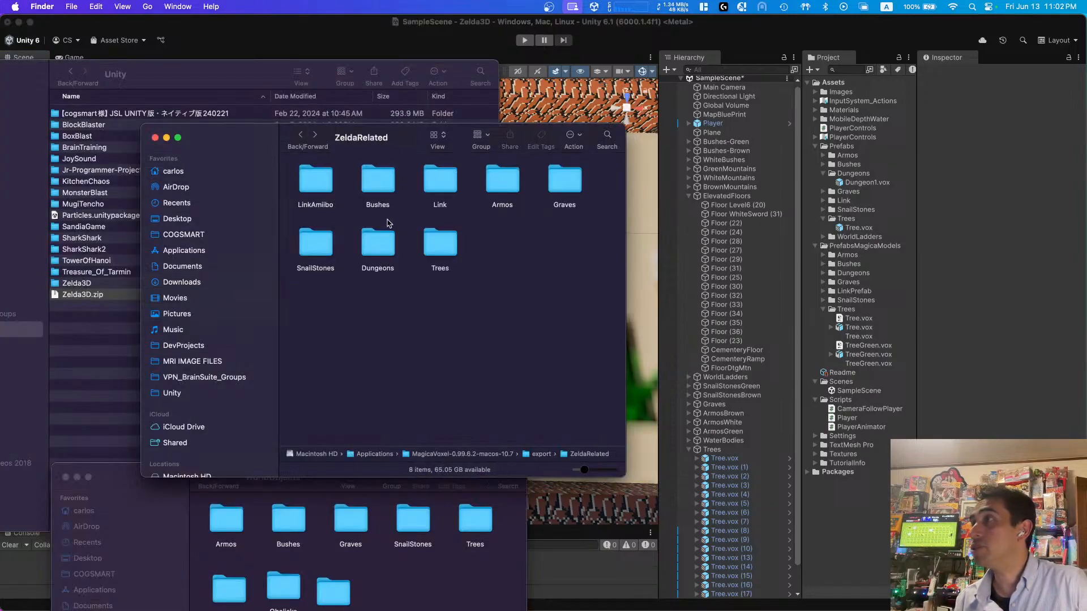
double_click(375, 243)
left_click(563, 178)
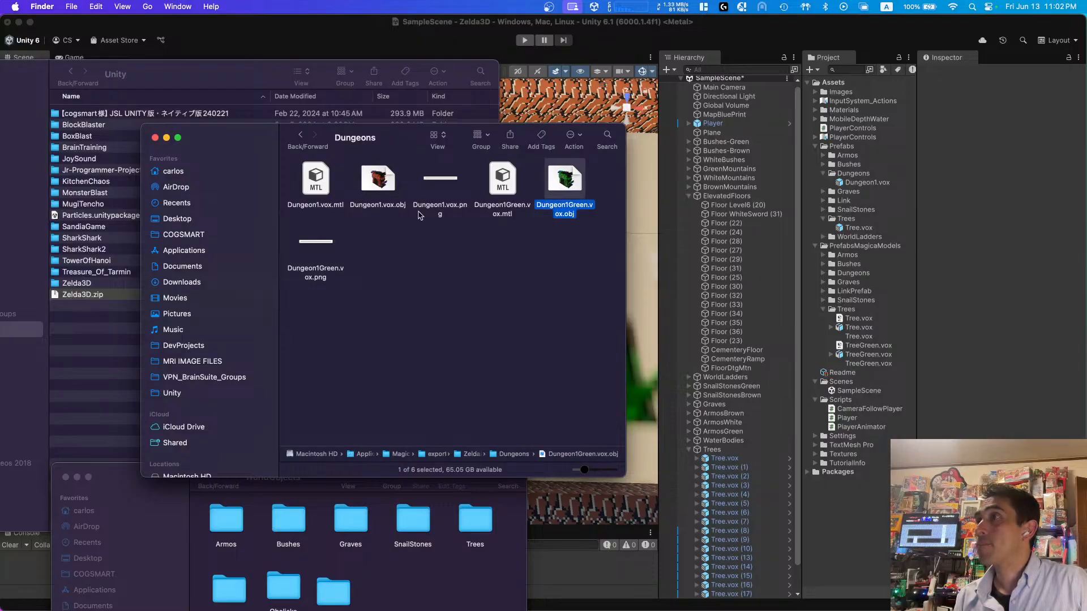
left_click(499, 176, "super")
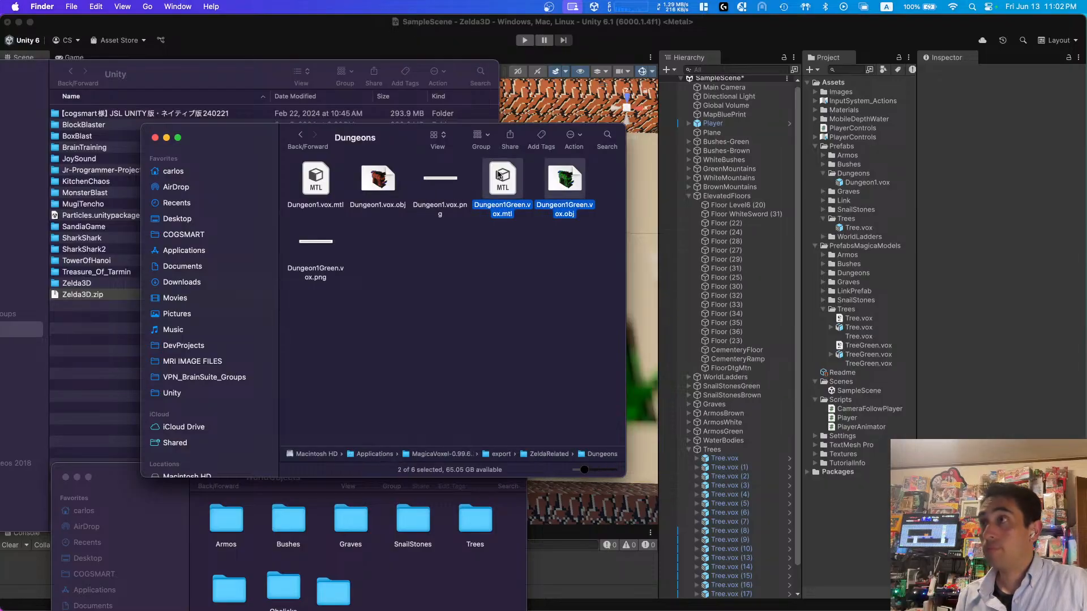
left_click(321, 240, "super")
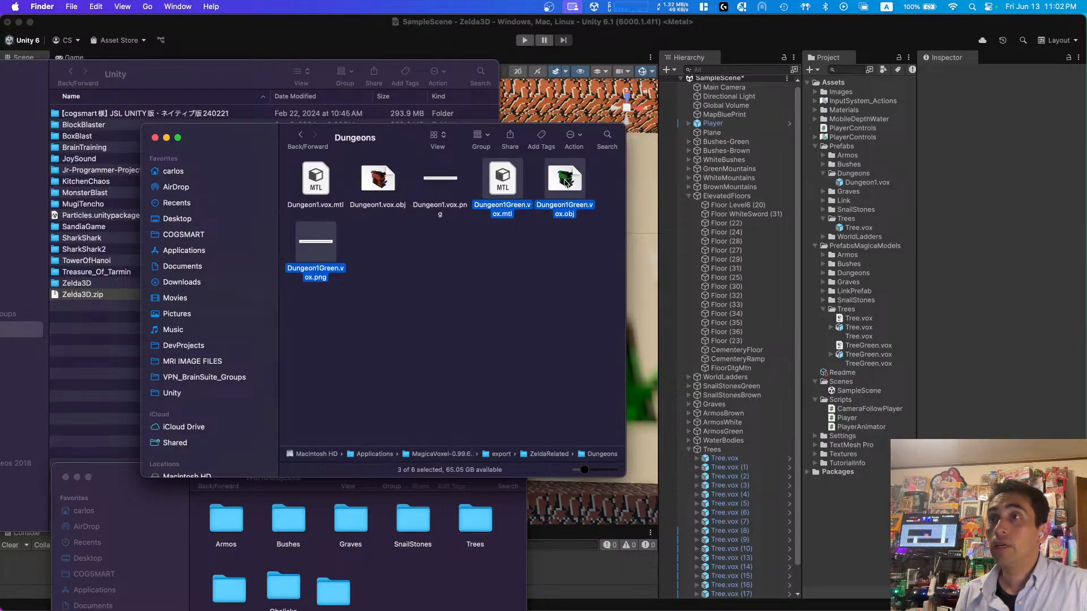
left_click(823, 273)
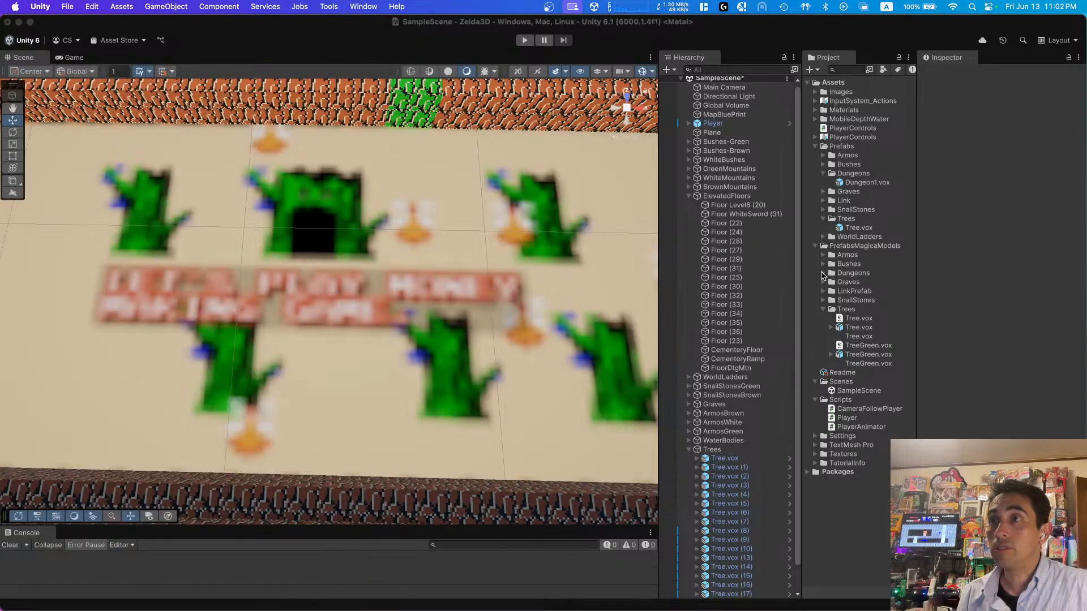
key("super+Tab")
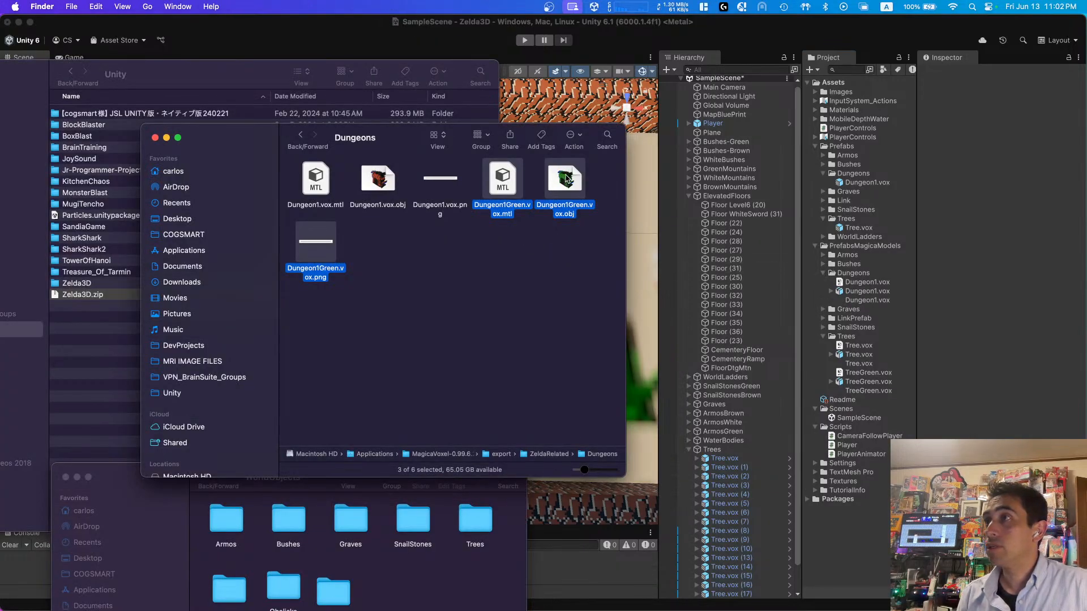
left_click_drag(566, 179, 849, 275)
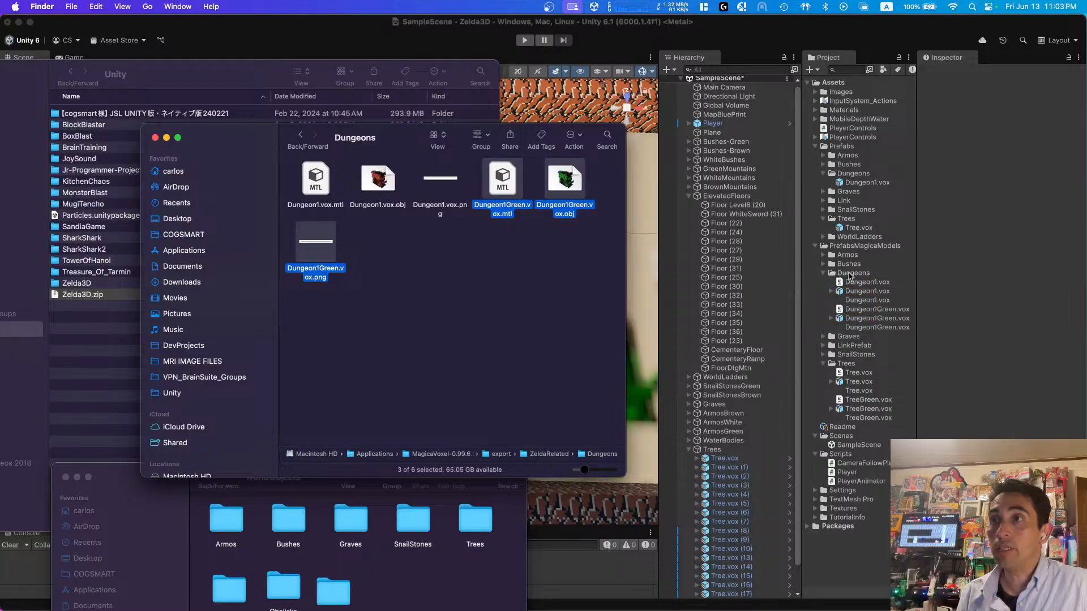
Step: Add the Dungeon1Green.vox model to the Unity scene with position 0, 0, 0 and a Y rotation of 180
left_click(611, 54)
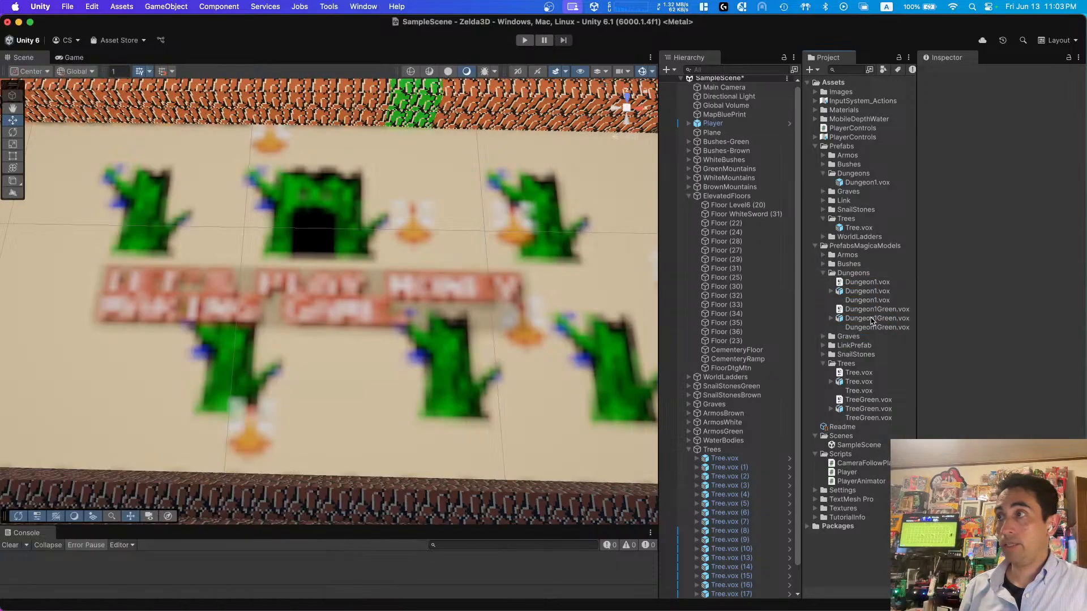
left_click_drag(871, 320, 386, 270)
left_click(999, 146)
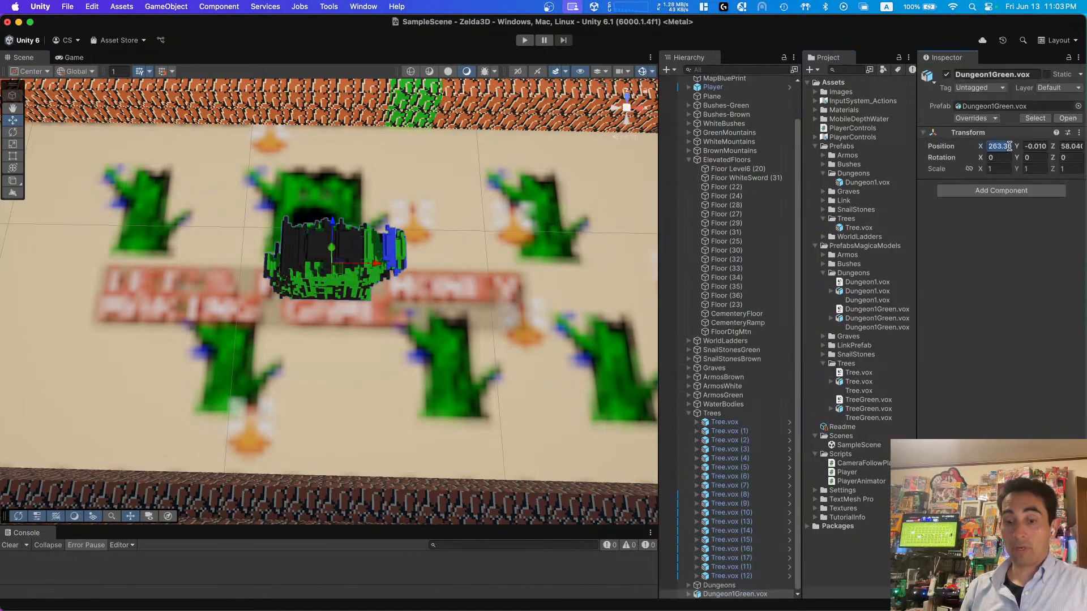
type("0")
key("Tab")
type("0")
key("Tab")
type("0")
left_click(1033, 157)
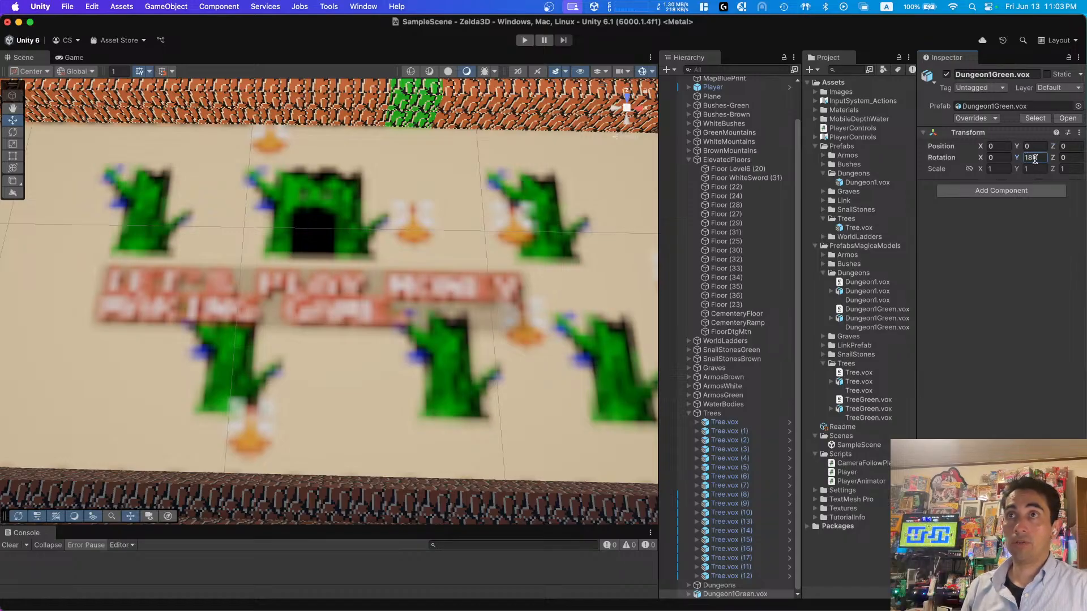
left_click(998, 168)
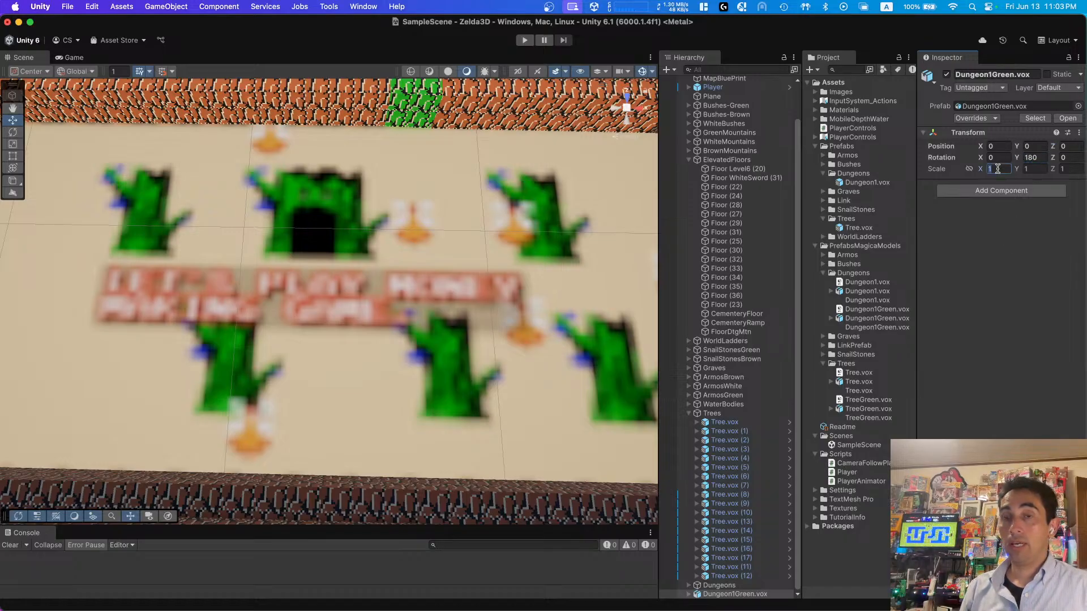
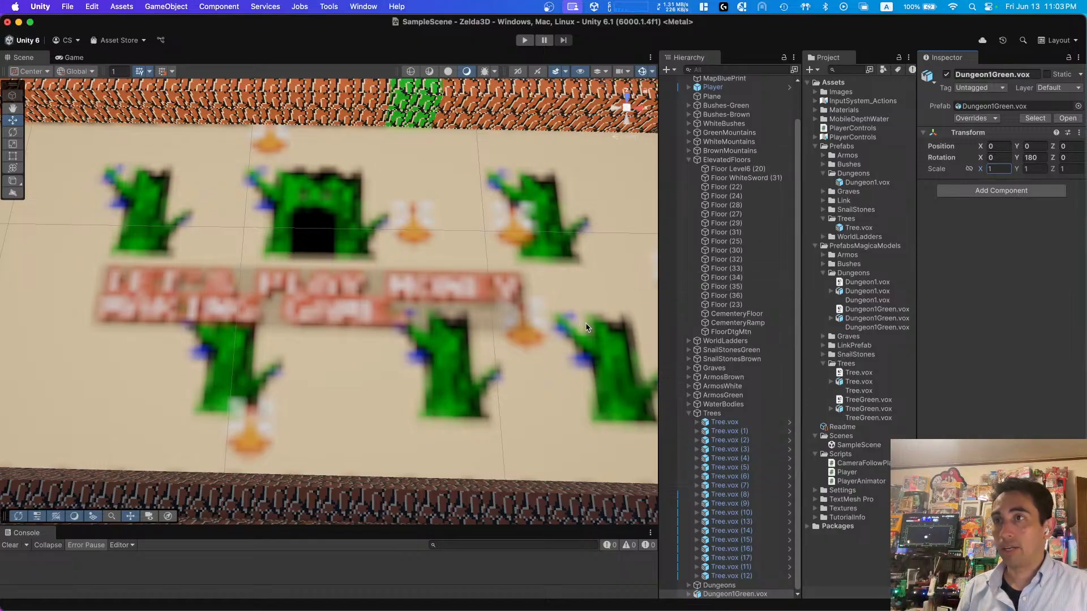
Step: Save Dungeon1Green.vox as a prefab in Prefabs/Dungeons, and replace its scene instance with the prefab over the blueprint's green dungeon
left_click(689, 414)
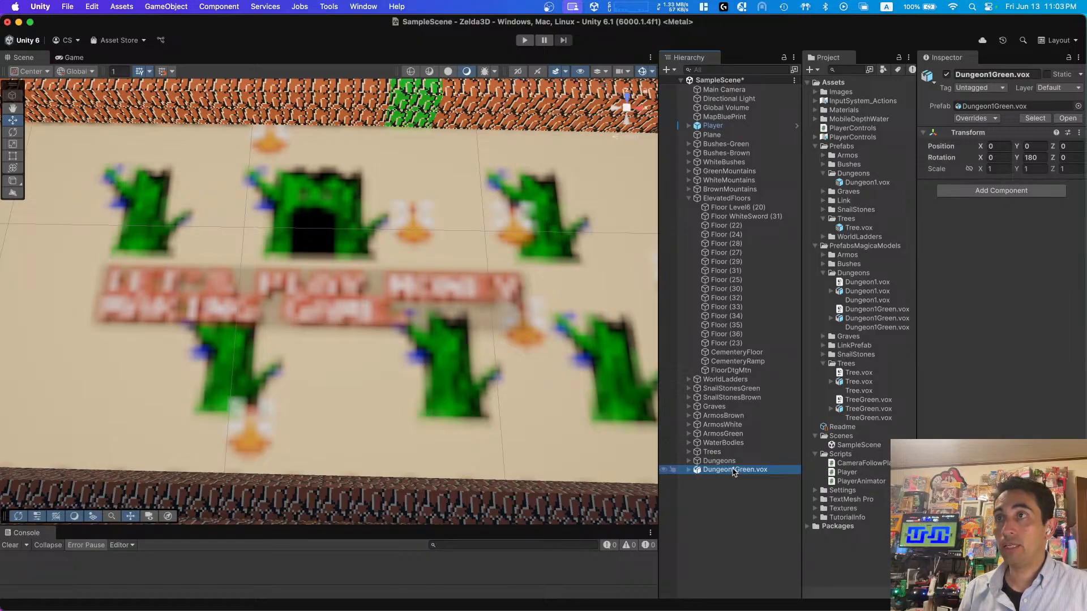
left_click_drag(725, 473, 859, 174)
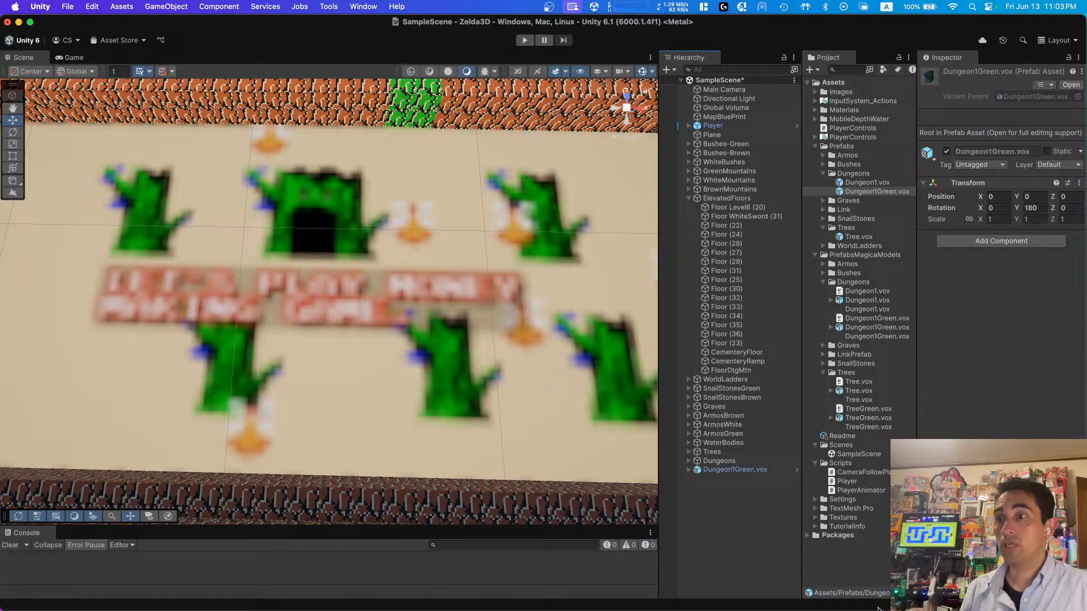
right_click(730, 473)
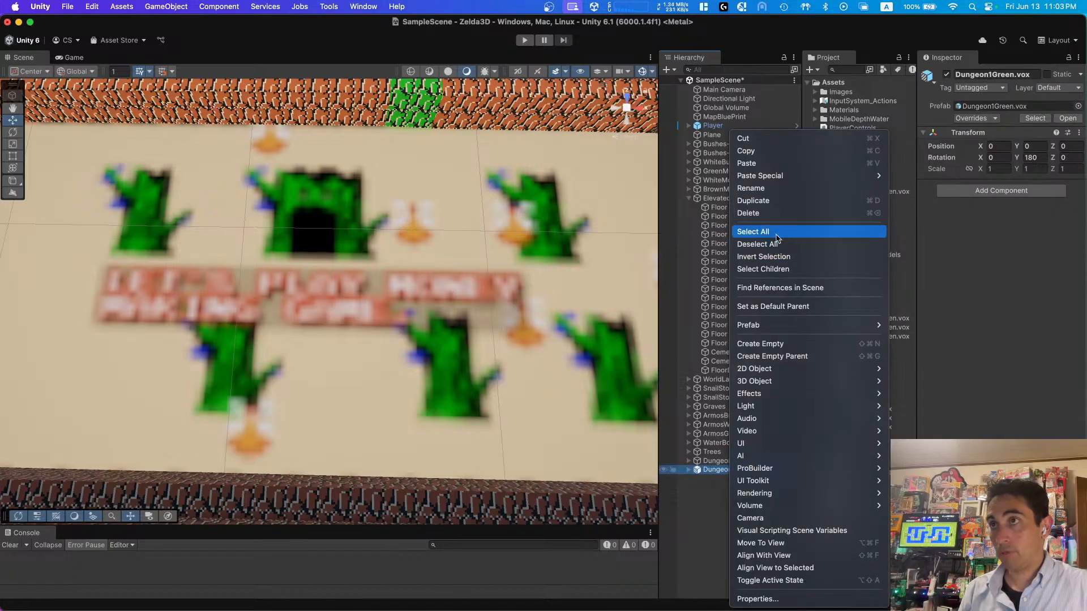
left_click(781, 215)
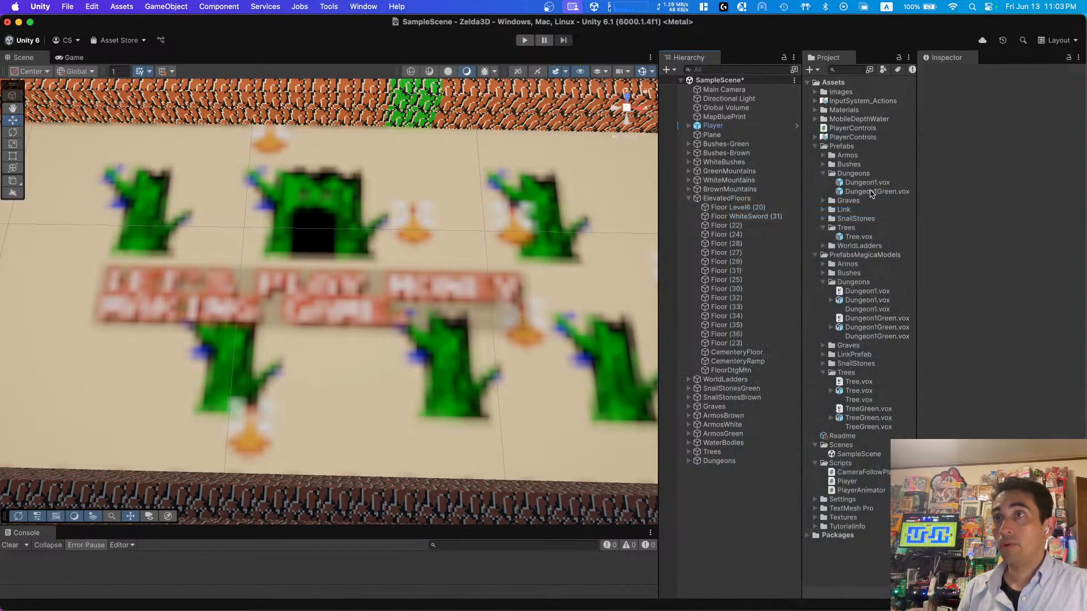
left_click_drag(872, 193, 322, 242)
Step: Select the placed Dungeon1.vox dungeon and examine its scale for reference
scroll(432, 284, "down", 10)
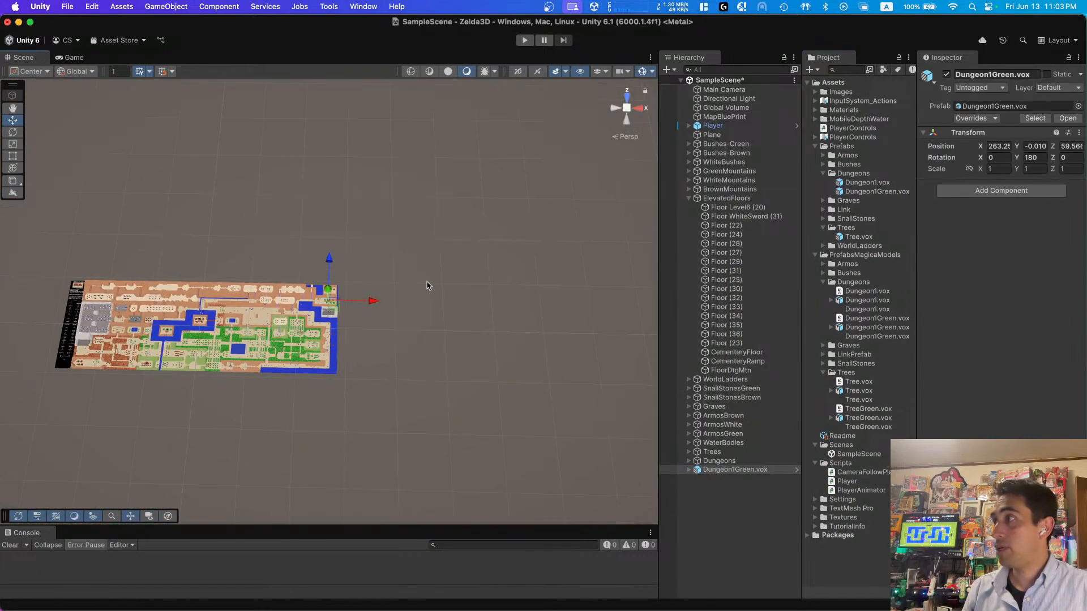
left_click(207, 323)
left_click(199, 322)
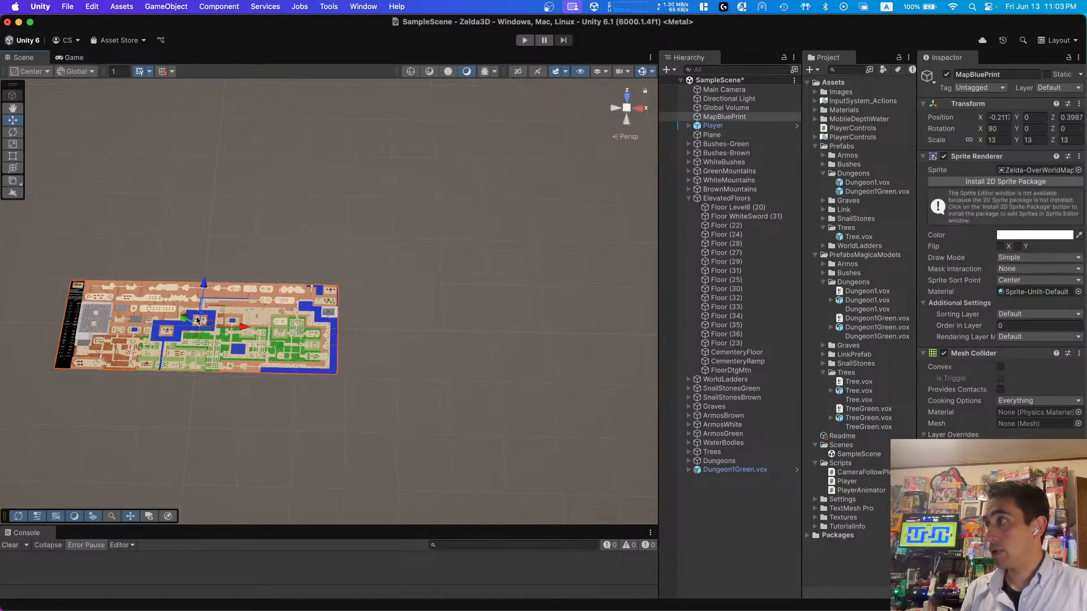
left_click(198, 321)
key("f")
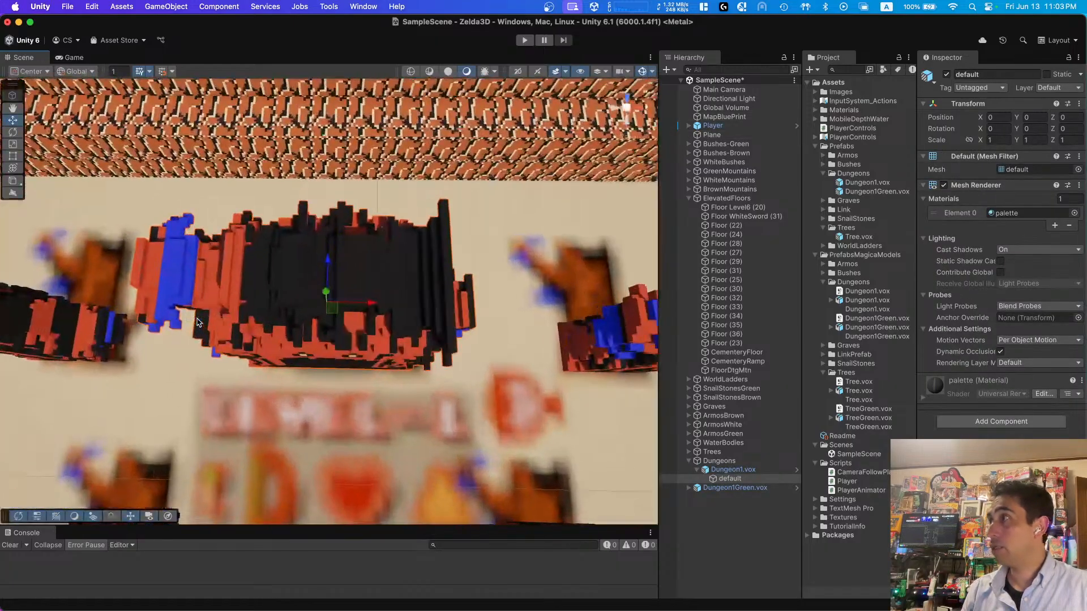
left_click_drag(448, 266, 331, 245, "alt")
left_click(330, 246)
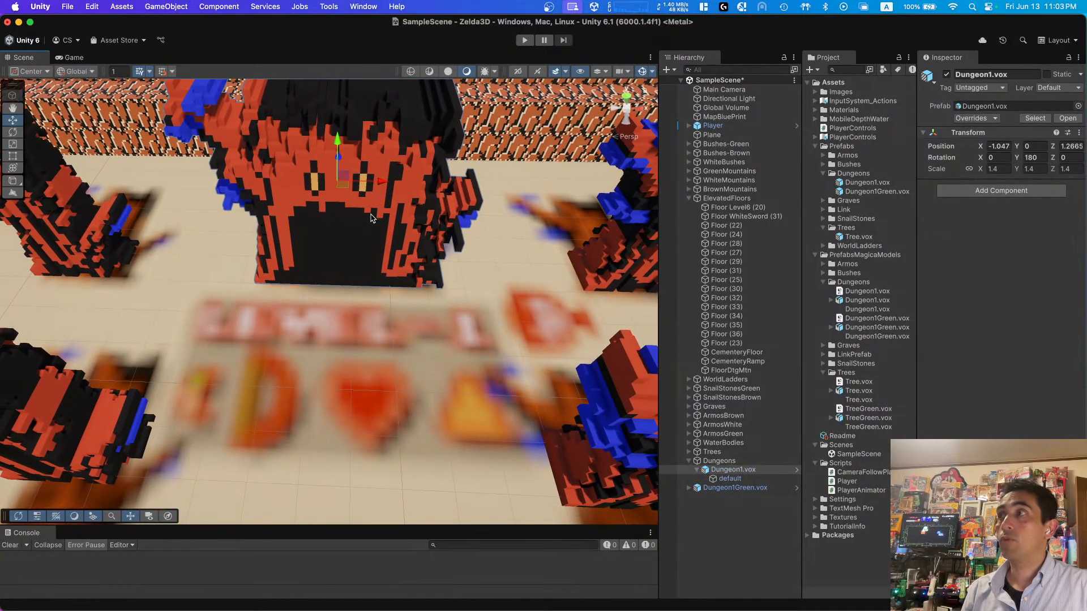
Step: Set the placed Dungeon1Green.vox dungeon's scale to 1.4 on all axes, and apply the override to its prefab
scroll(384, 219, "down", 10)
right_click_drag(391, 219, 571, 150)
scroll(584, 165, "down", 5)
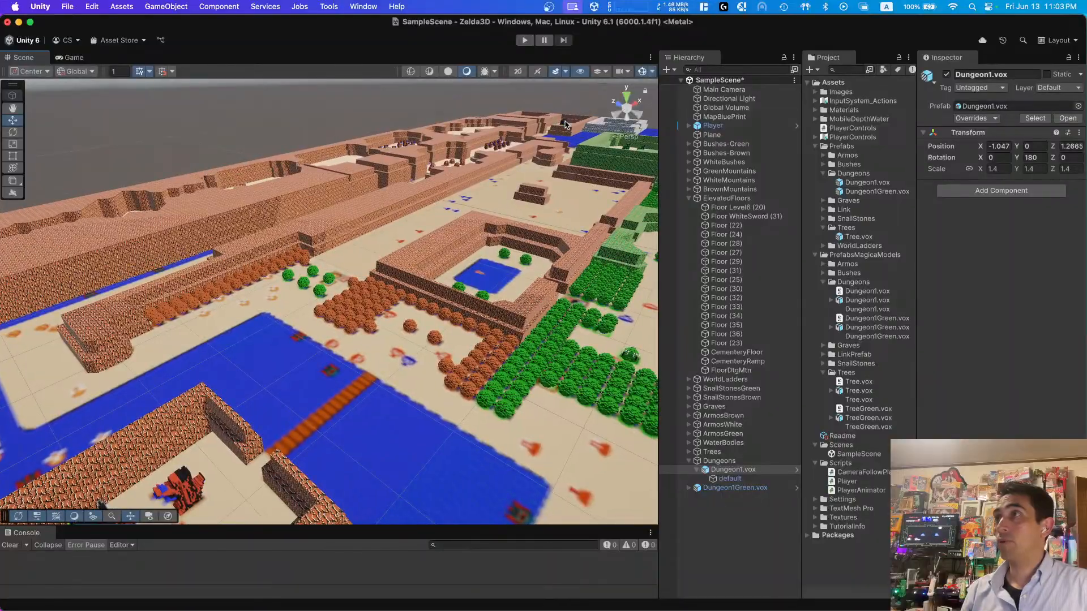
left_click(564, 125)
key("f")
left_click_drag(558, 152, 421, 158, "alt")
right_click_drag(421, 157, 366, 152)
key("s")
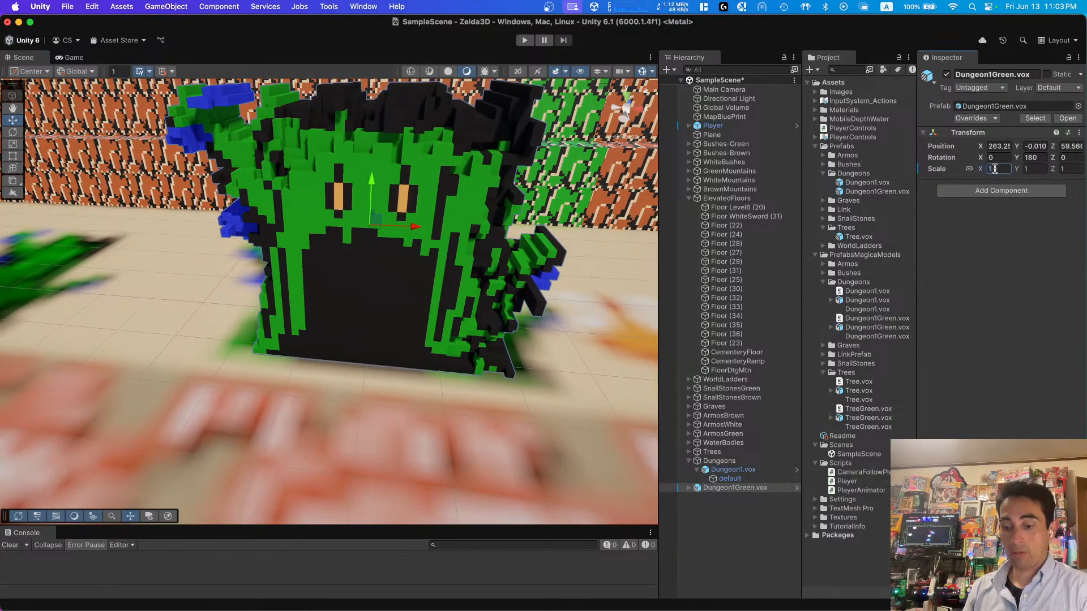
type("1.4")
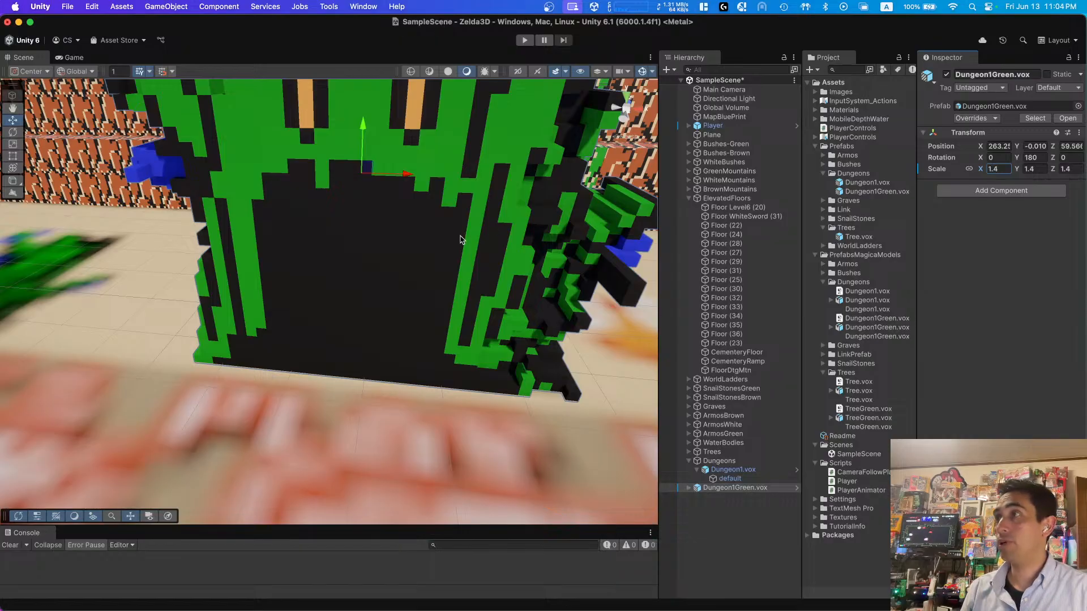
type("f")
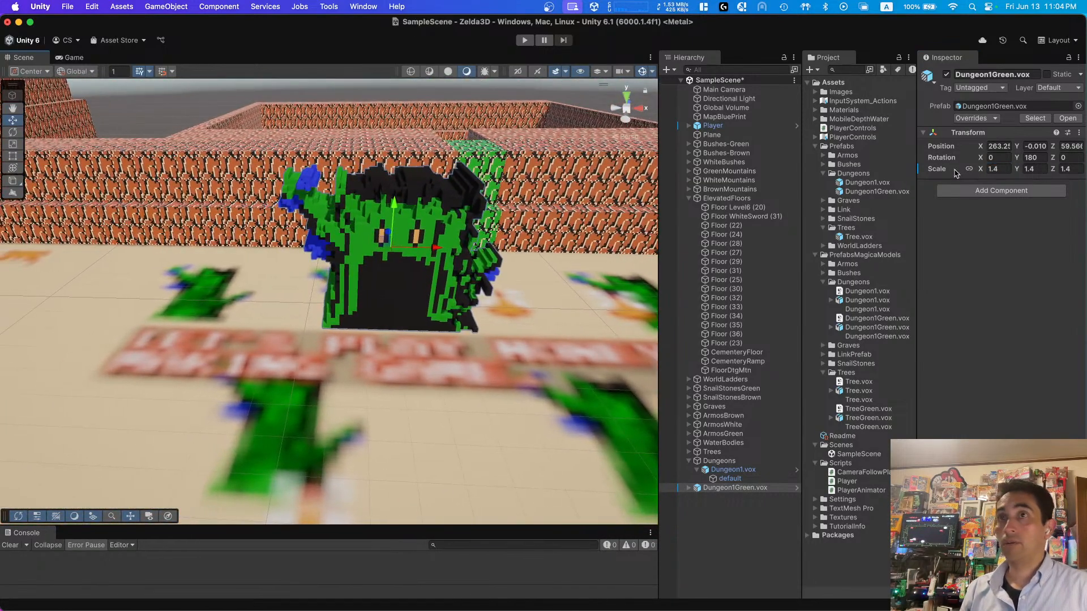
left_click(995, 120)
left_click(1055, 187)
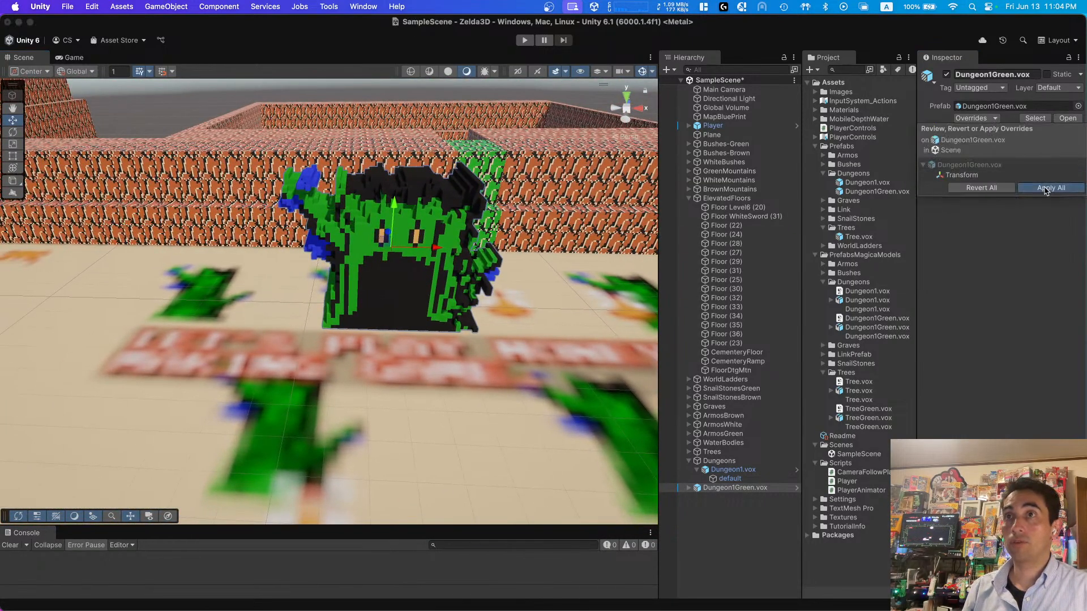
Step: Move the green dungeon to about X 263.5 and Z 60.02 to align it with the blueprint's green dungeon
key("e")
right_click_drag(520, 287, 485, 432)
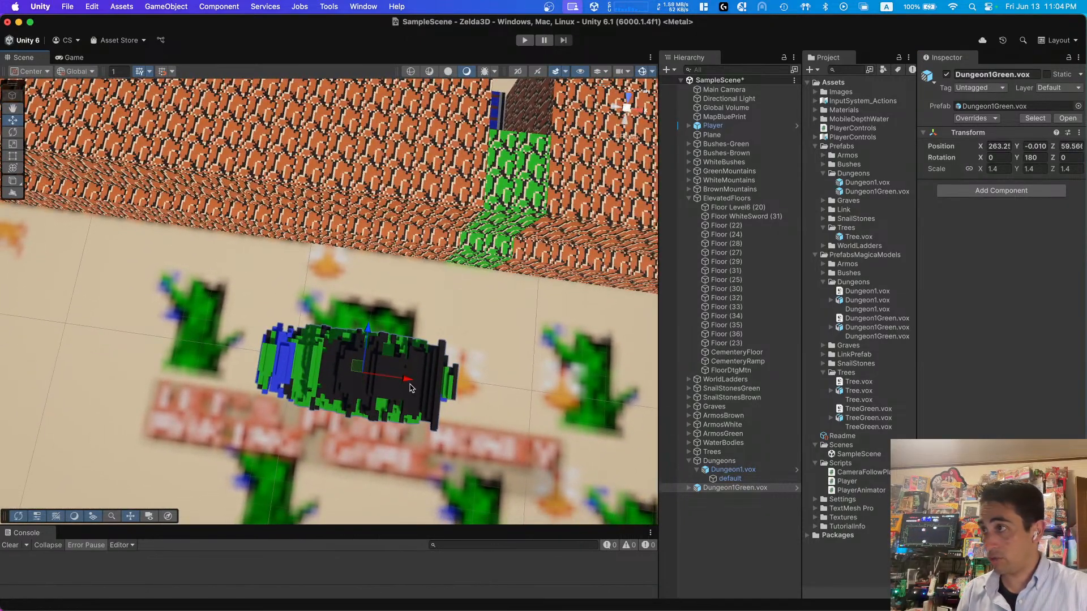
left_click_drag(412, 388, 422, 388)
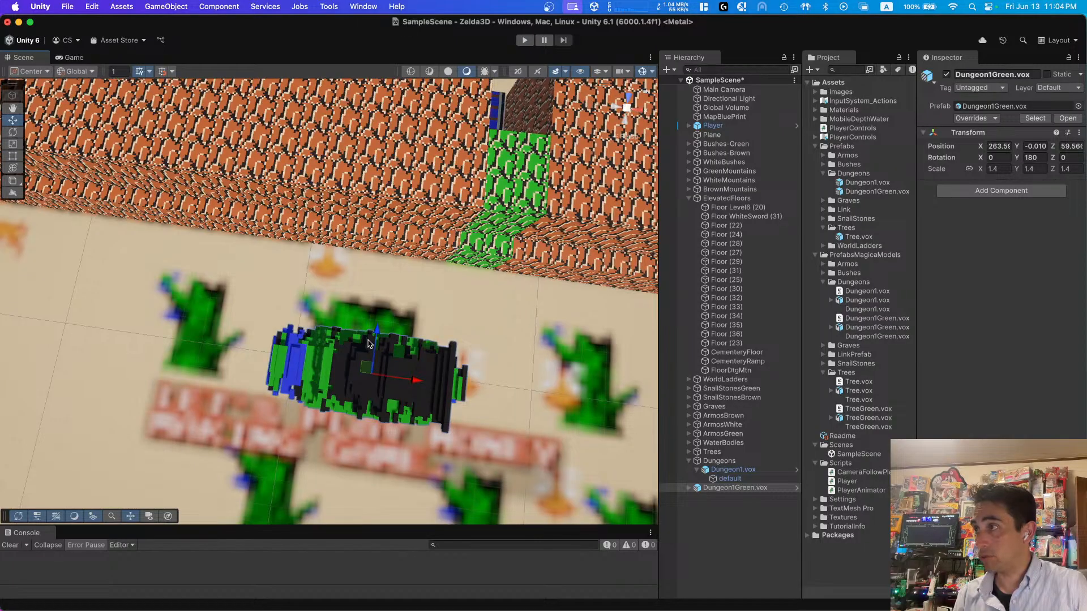
left_click_drag(369, 343, 383, 329)
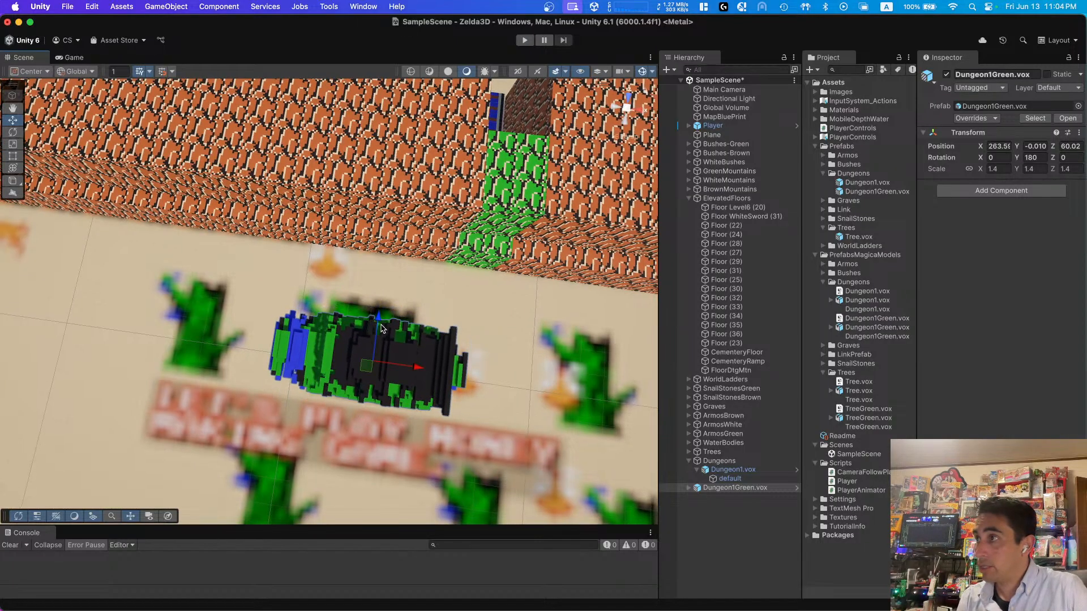
right_click_drag(382, 328, 457, 175)
scroll(462, 227, "up", 1)
scroll(456, 166, "down", 2)
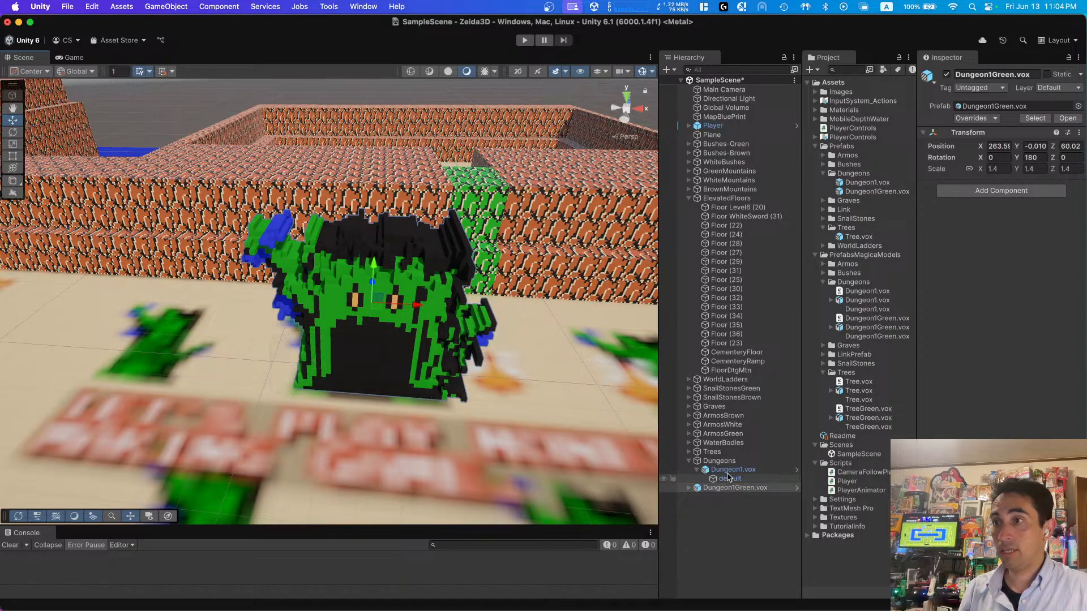
Step: Parent Dungeon1Green.vox to the Dungeons group in the scene hierarchy, and collapse the group
left_click(698, 471)
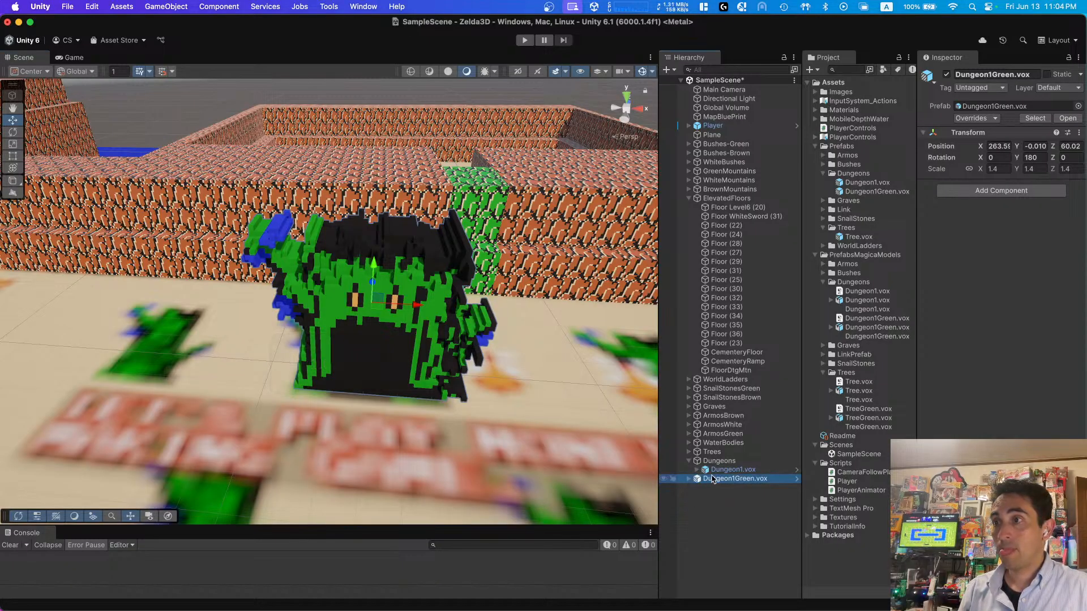
left_click_drag(712, 481, 719, 461)
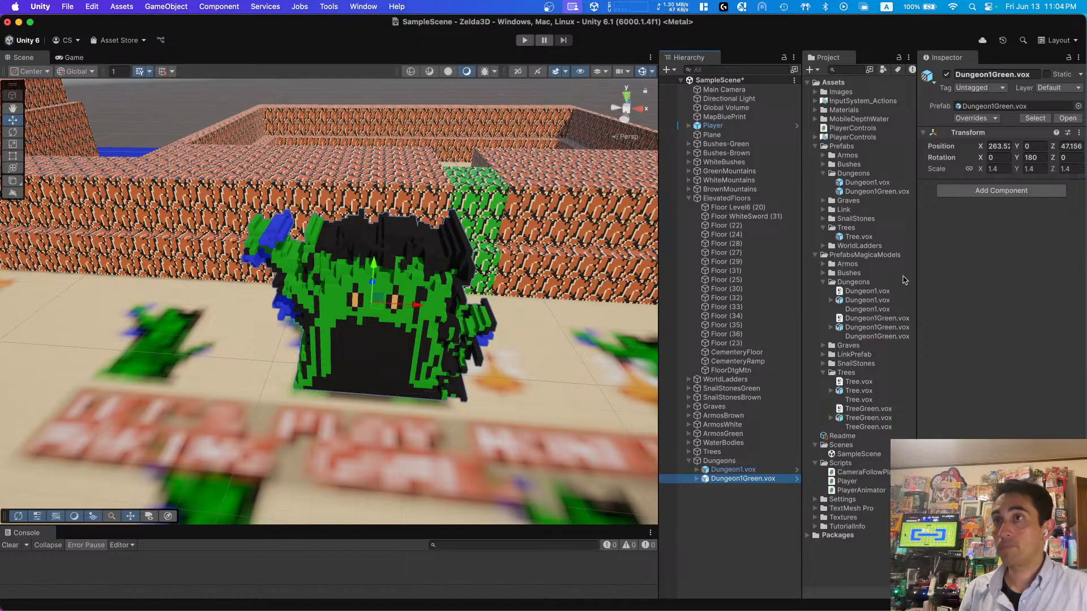
left_click(689, 461)
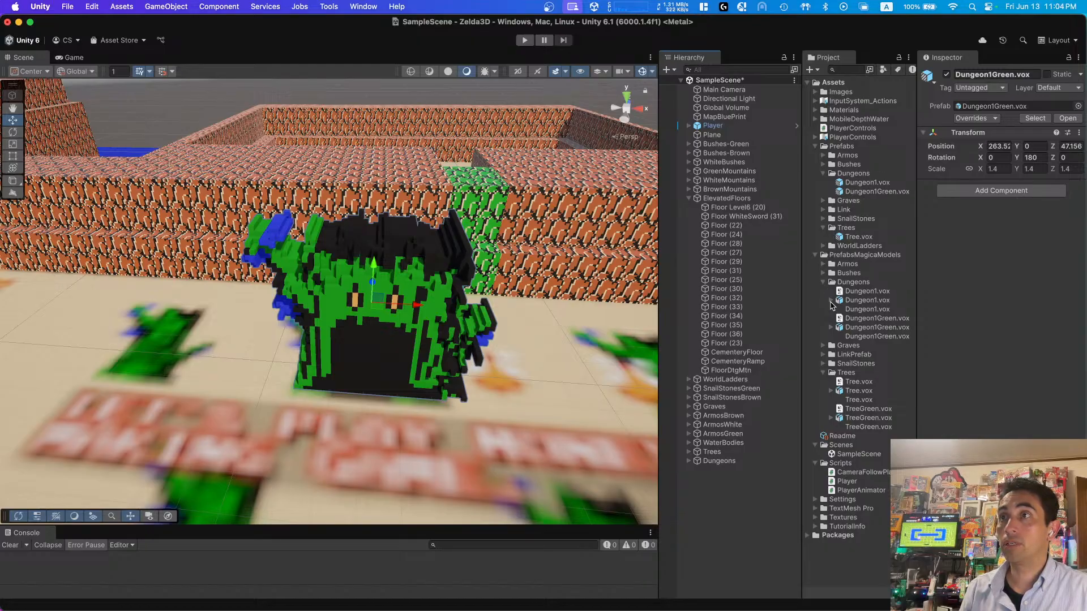
Step: Add the TreeGreen.vox model to the scene with position 0, 0, 0 and a Y rotation of 180
left_click_drag(861, 426, 546, 393)
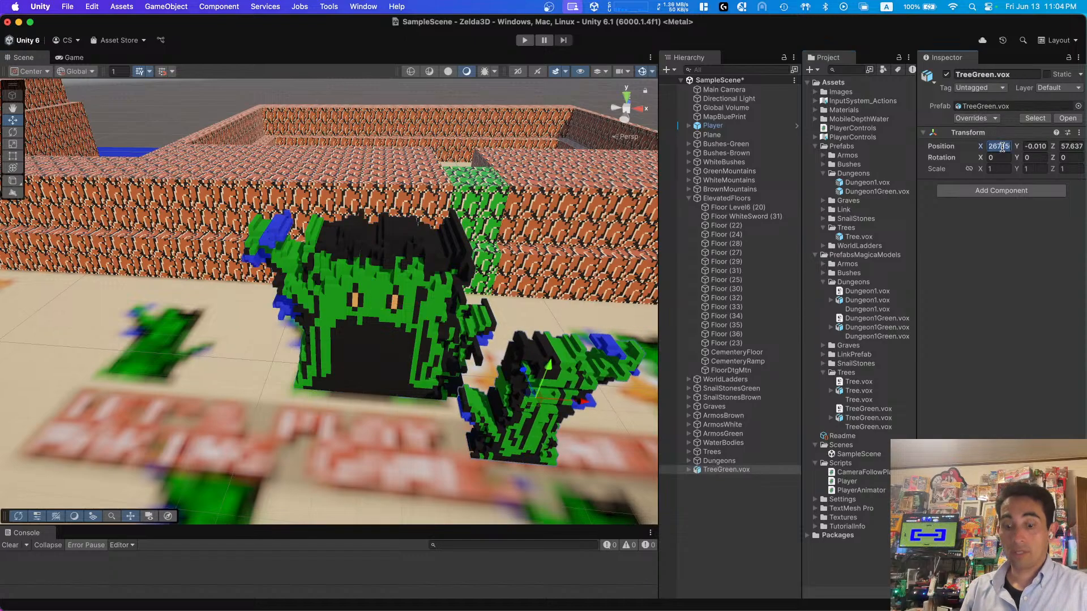
type("0")
key("Tab")
type("0")
key("Tab")
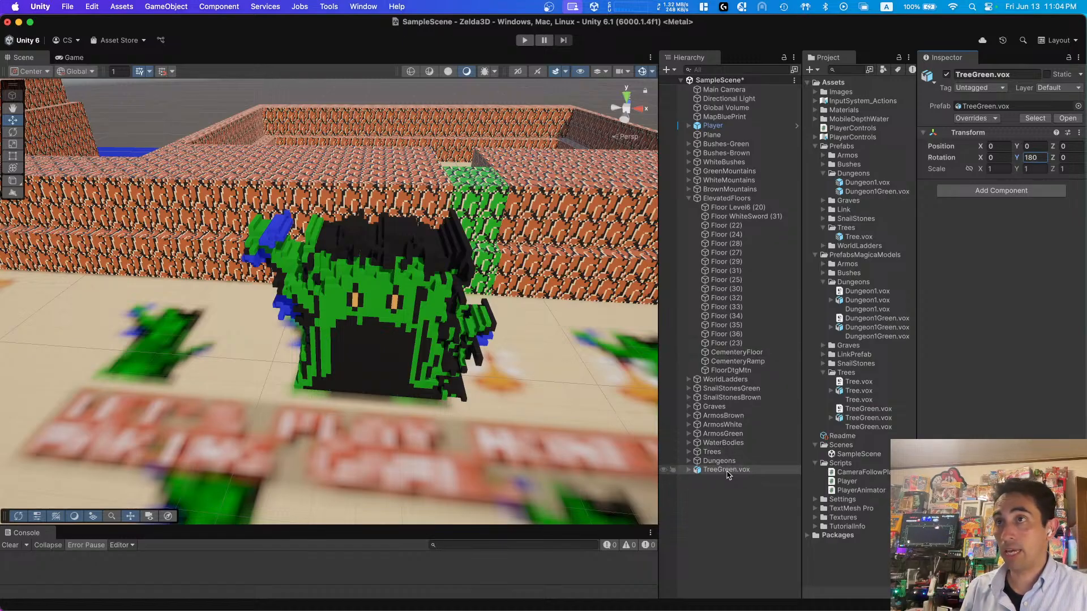
Step: Save TreeGreen.vox as a prefab in Prefabs/Trees, and place an instance over the blueprint tree just west of the green dungeon
left_click_drag(728, 474, 142, 365)
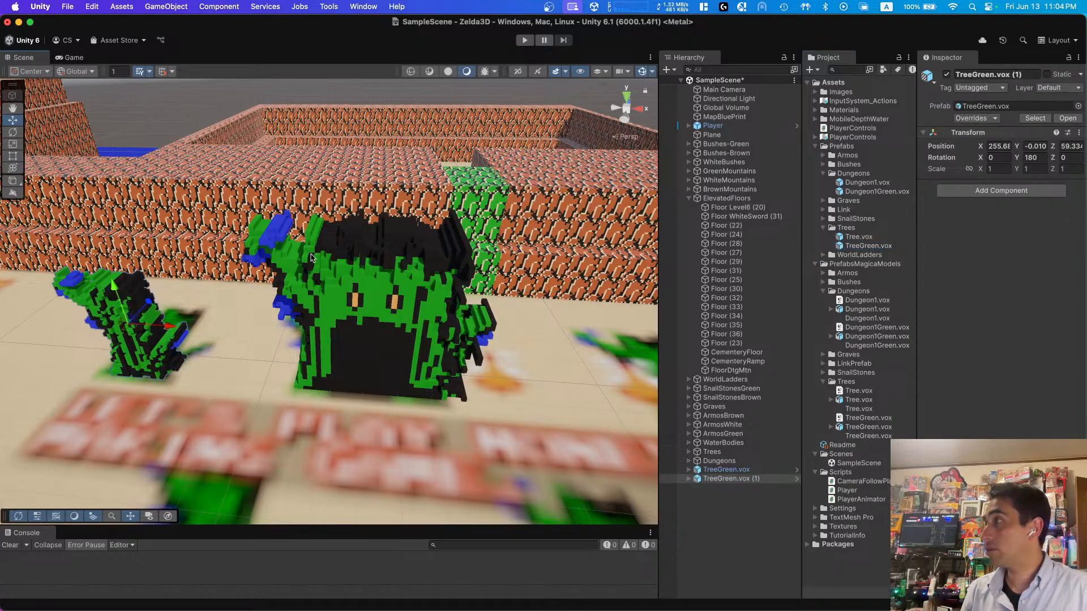
key("f")
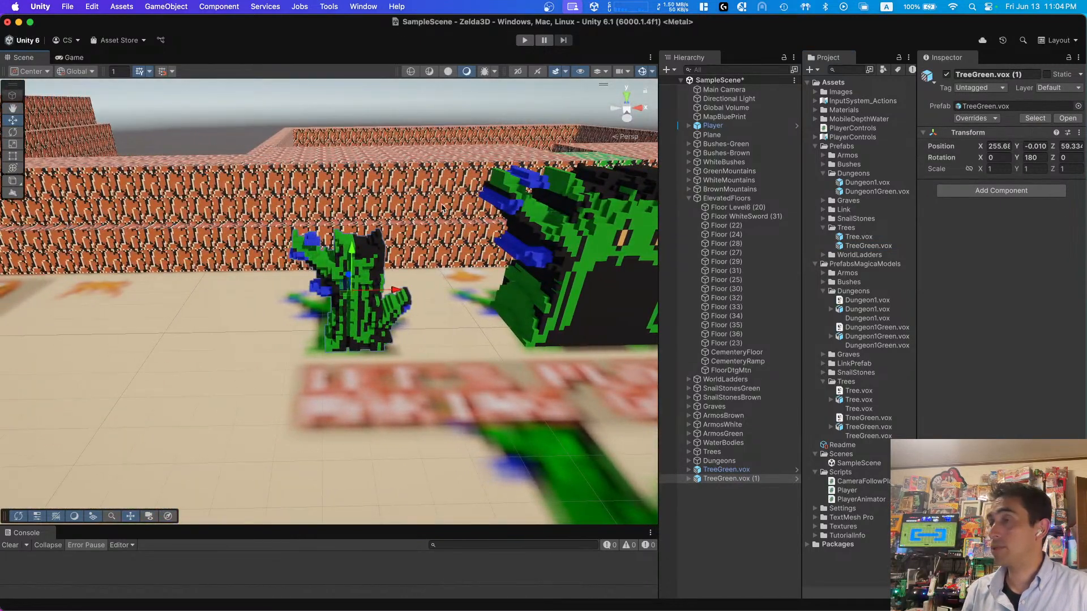
Step: Select one of the already placed Tree.vox trees and examine its scale for reference
right_click_drag(443, 209, 190, 187)
key("s")
scroll(188, 226, "up", 1)
left_click(194, 191)
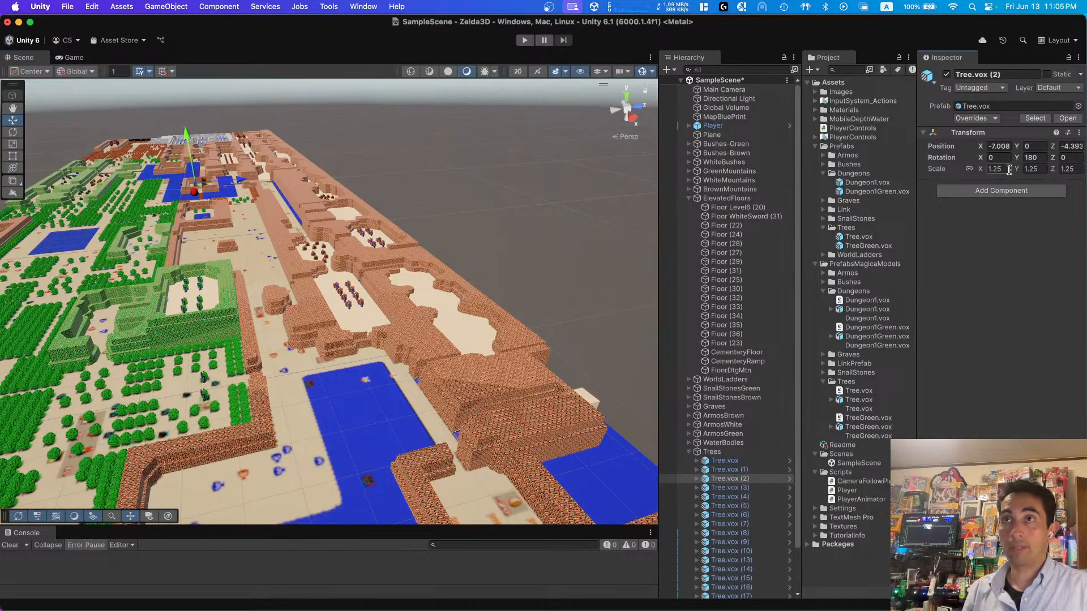
left_click(526, 315)
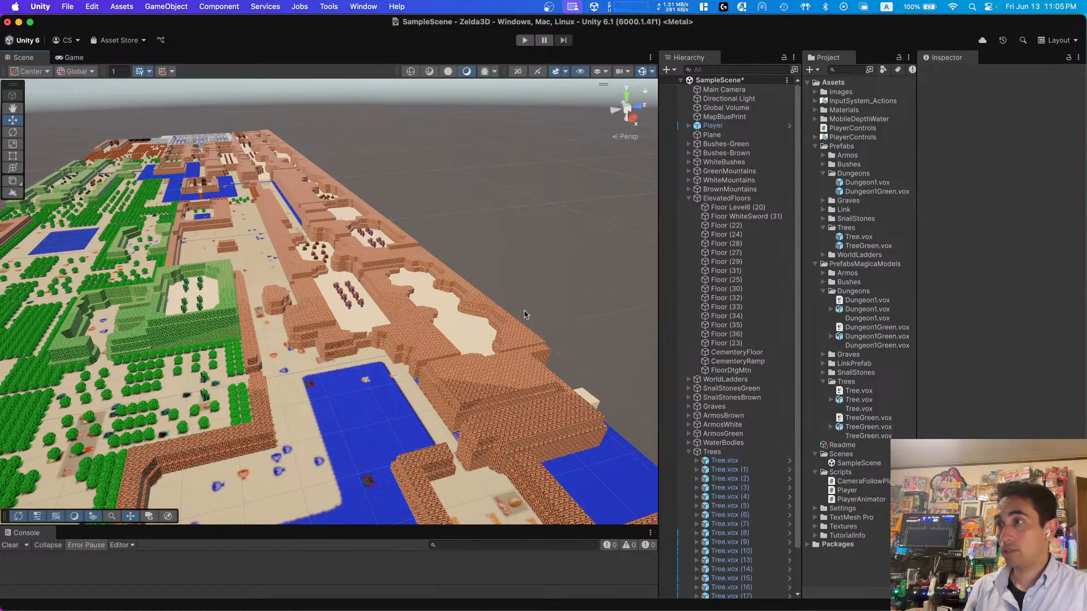
Step: Set the placed TreeGreen.vox (1) tree's scale to 1.25 on all axes, and apply the override to its prefab
right_click_drag(527, 316, 576, 389)
left_click(412, 328)
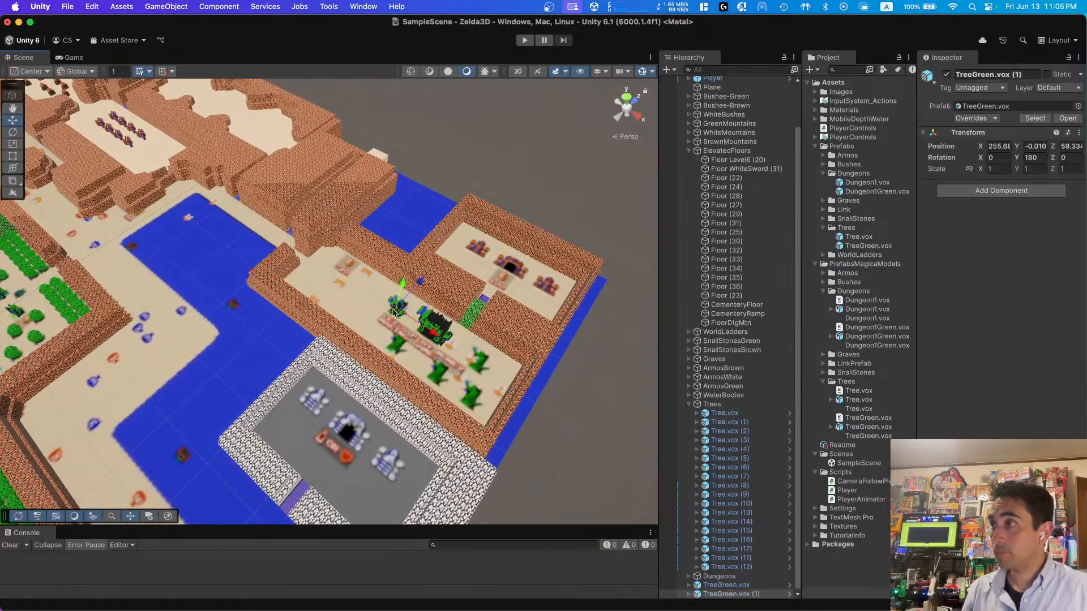
key("f")
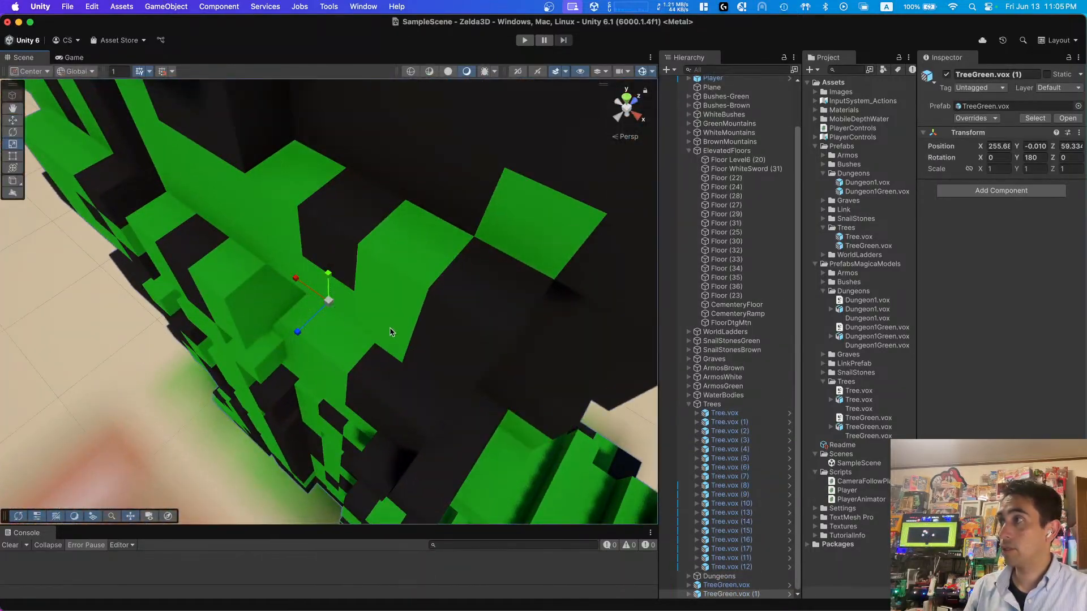
right_click_drag(390, 333, 478, 247)
scroll(466, 276, "down", 5)
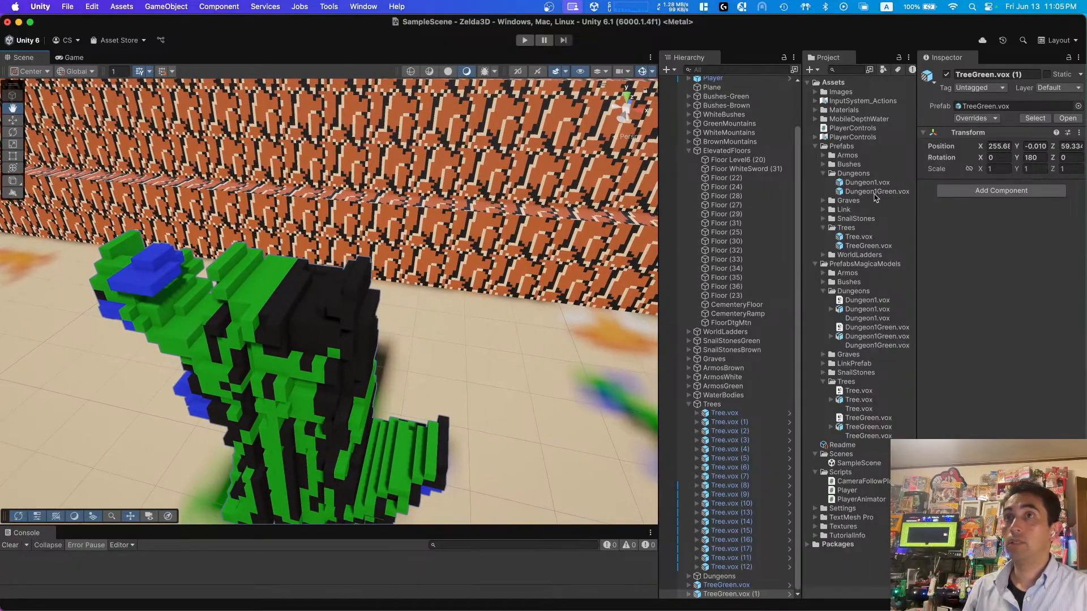
left_click(1002, 170)
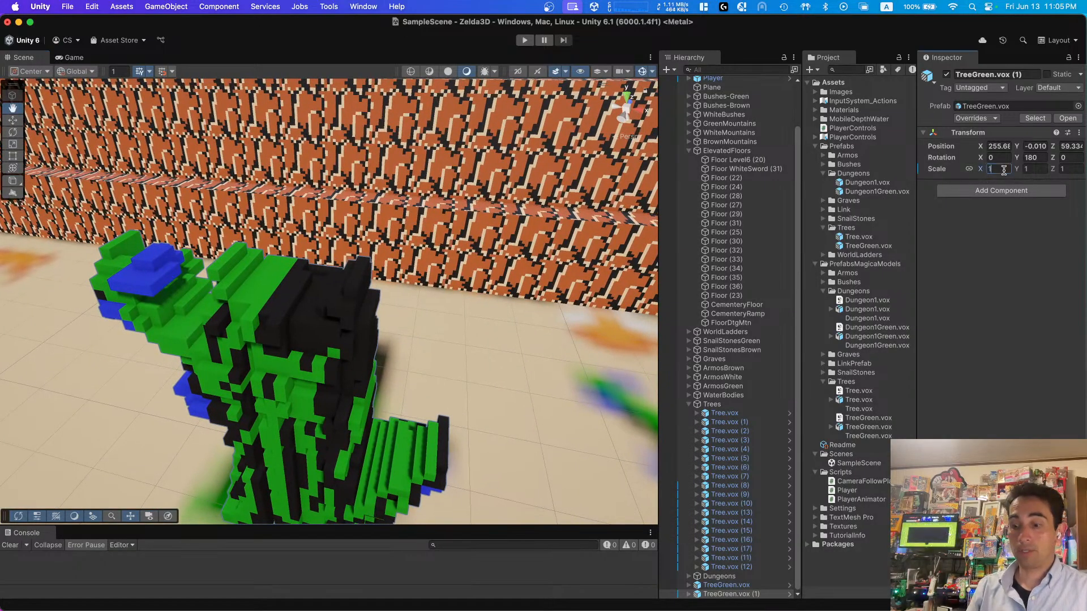
type("1.25")
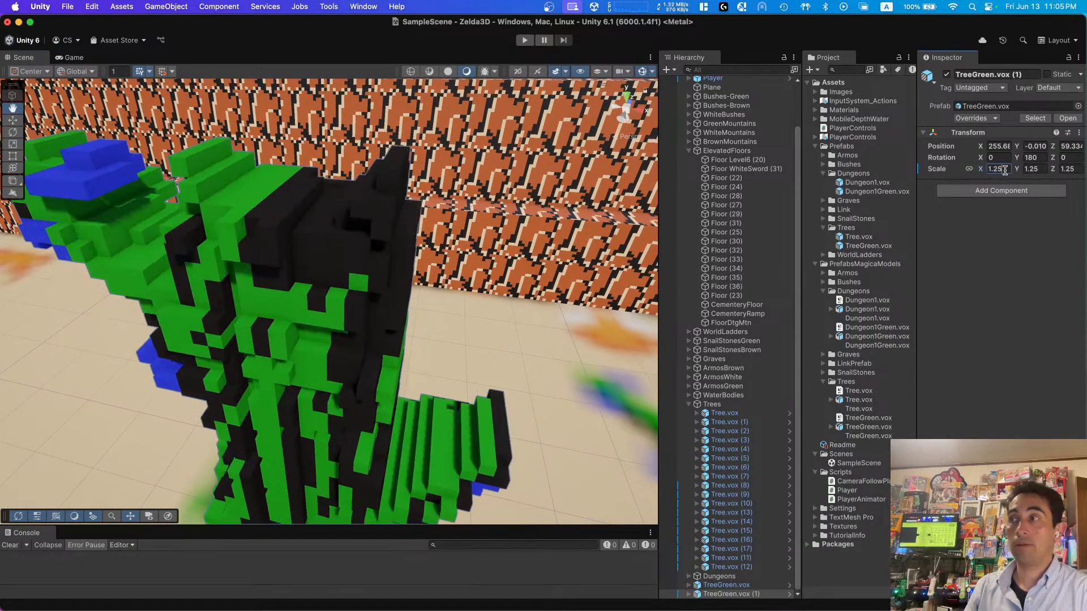
scroll(539, 343, "down", 10)
right_click_drag(502, 339, 566, 336)
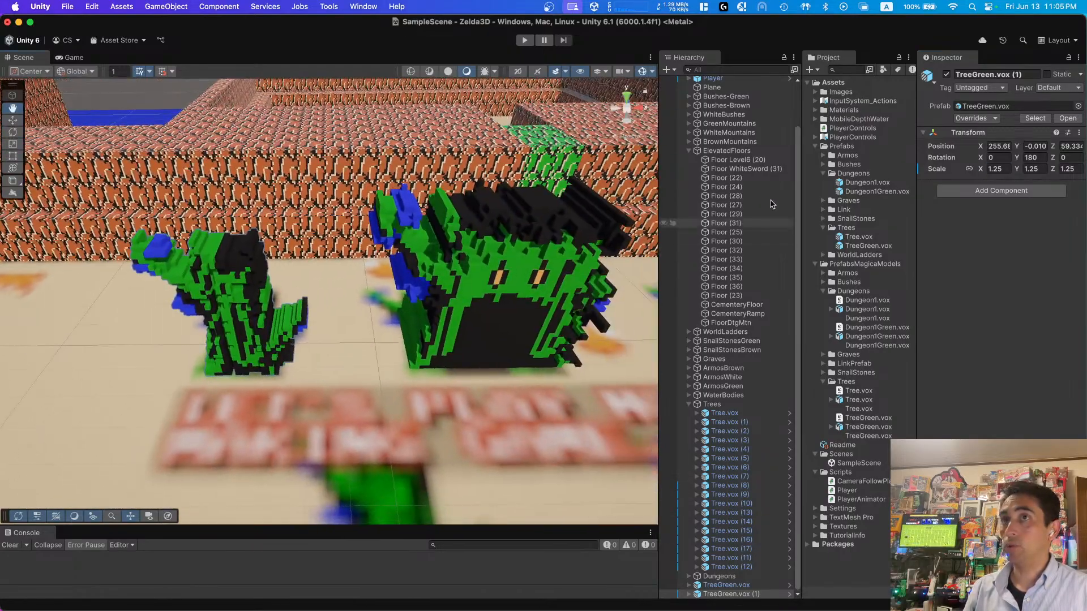
left_click(965, 119)
left_click(1031, 189)
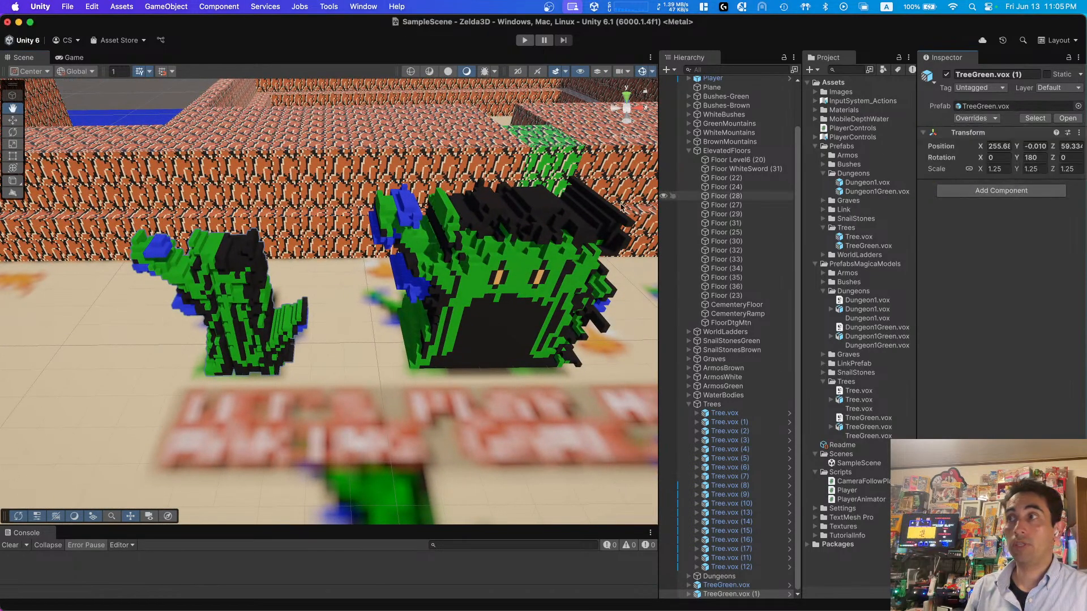
Step: Move the green tree to about X 254.9 and Z 59.49 to align it with the blueprint tree west of the dungeon
right_click_drag(455, 227, 415, 339)
scroll(417, 338, "down", 10)
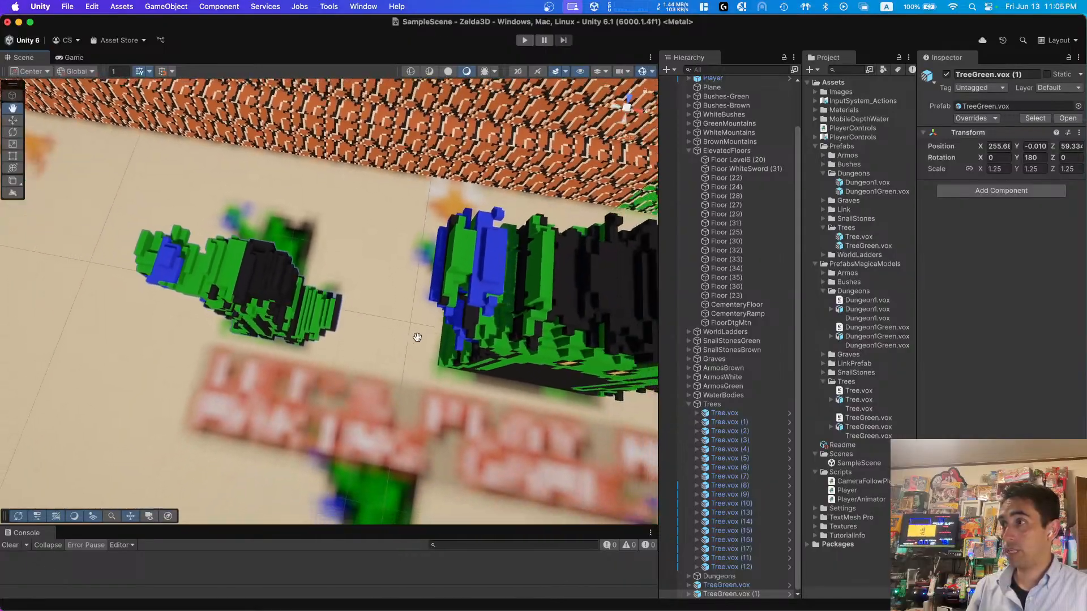
right_click_drag(484, 277, 444, 298)
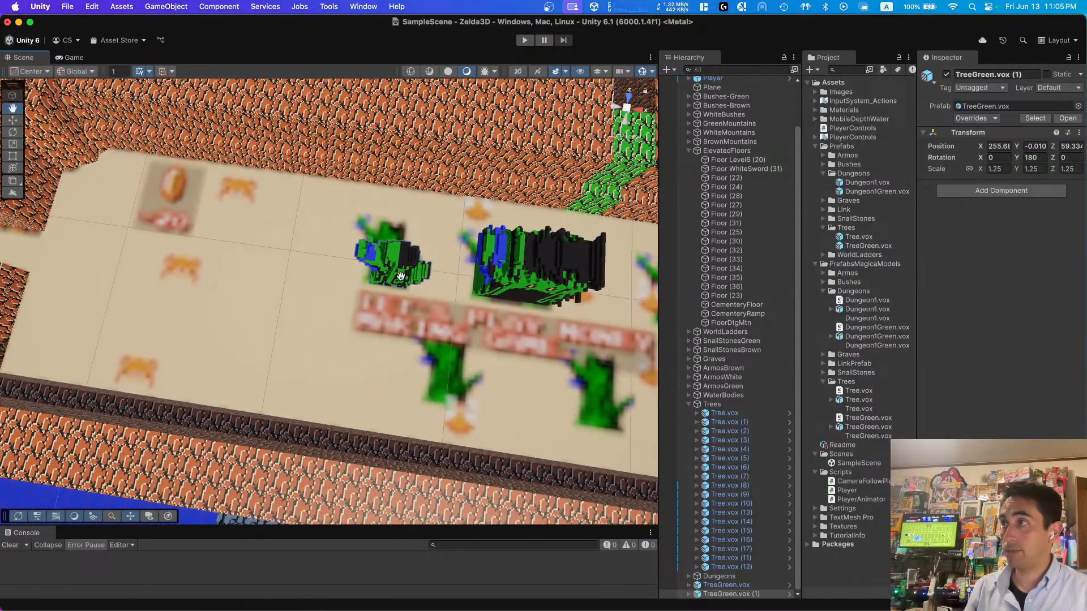
scroll(396, 270, "down", 5)
scroll(396, 270, "down", 1)
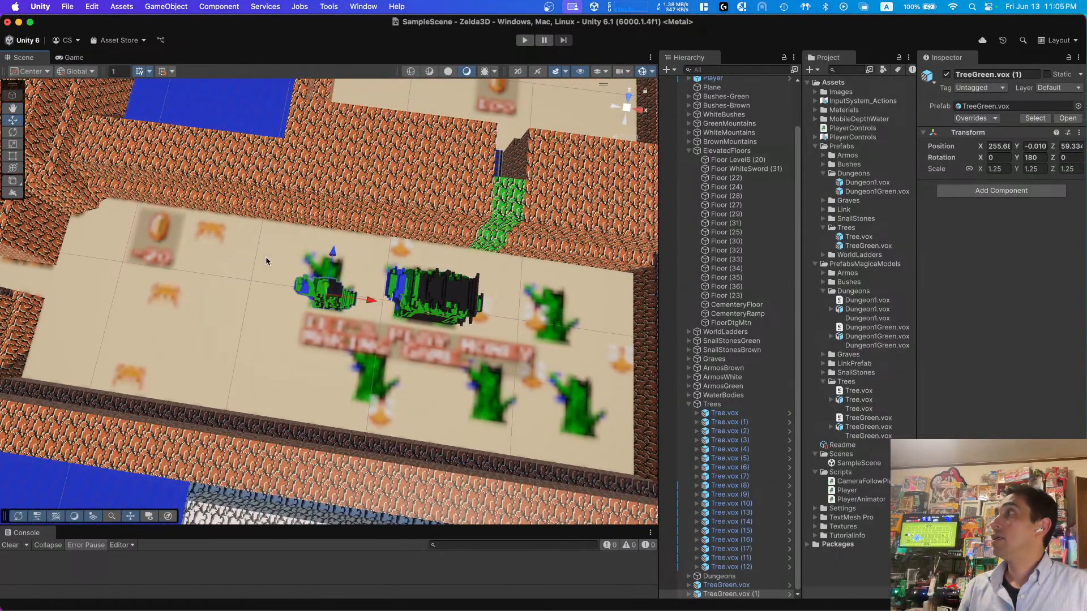
left_click_drag(369, 303, 357, 304)
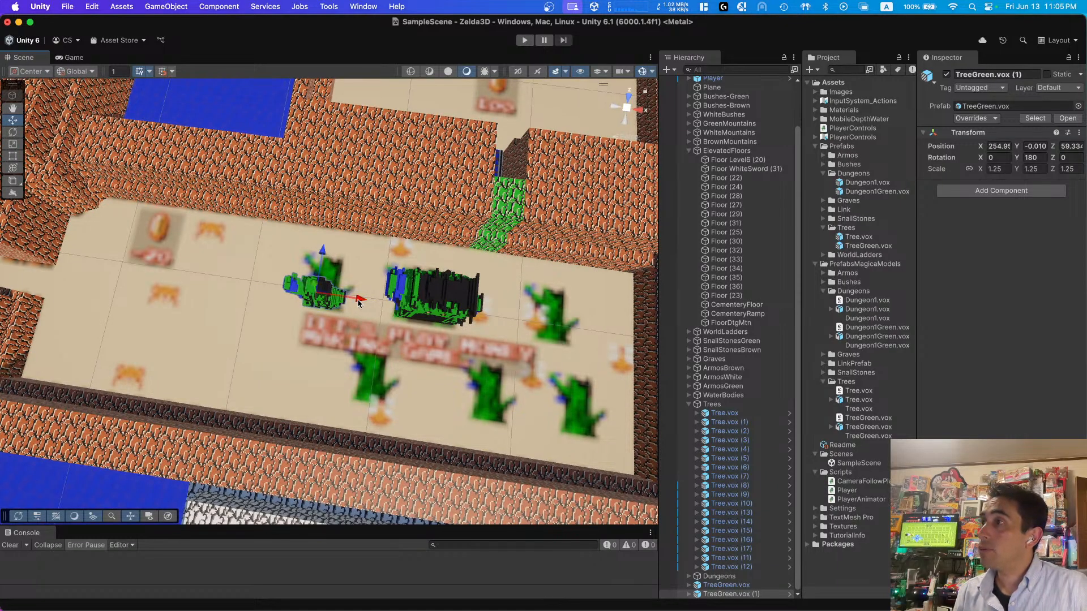
left_click_drag(320, 271, 321, 271)
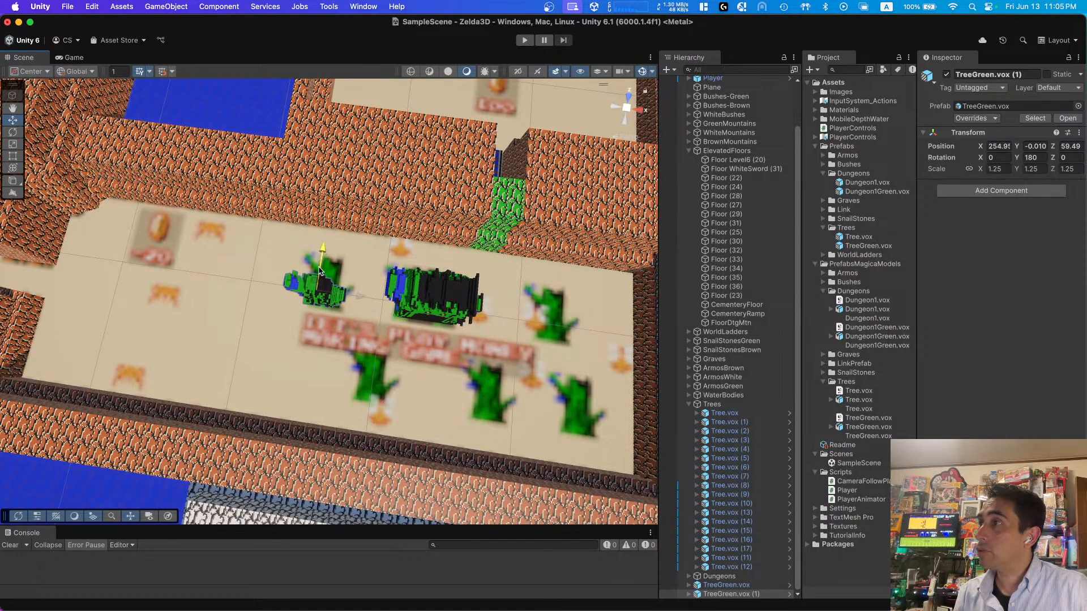
Step: Set the green dungeon's Z position to 47
left_click(430, 286)
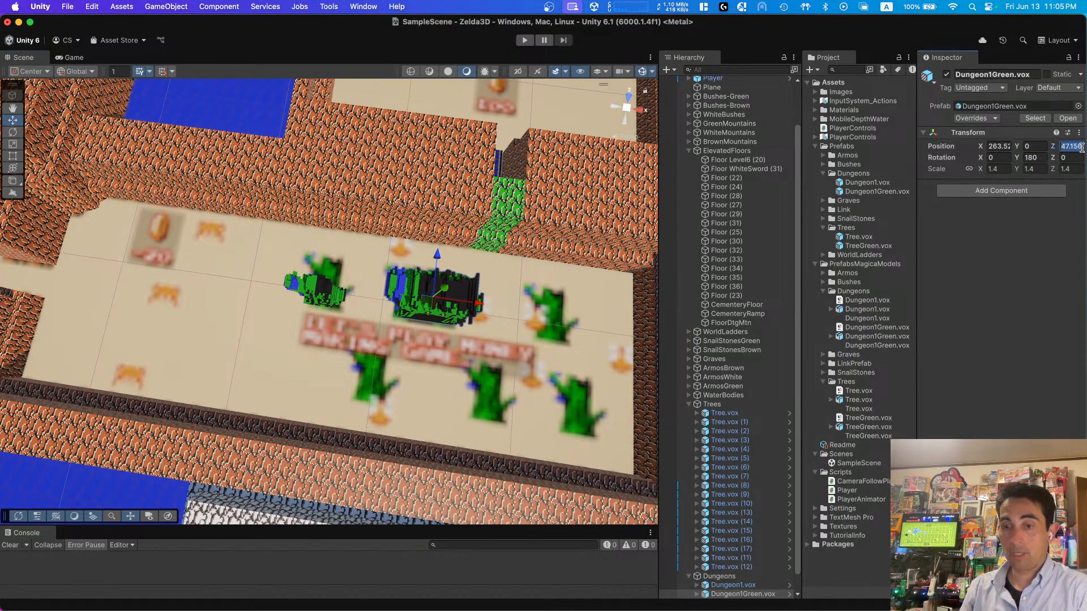
type("47")
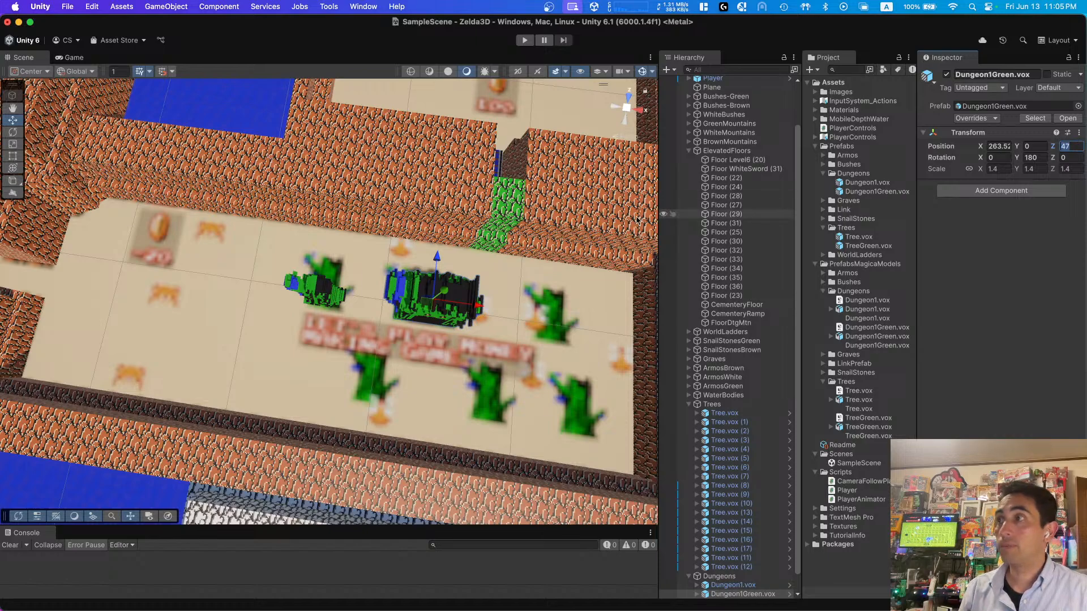
Step: Try to set the TreeGreen.vox (1) tree's Z position to 47, and reselect the green dungeon
left_click(316, 294)
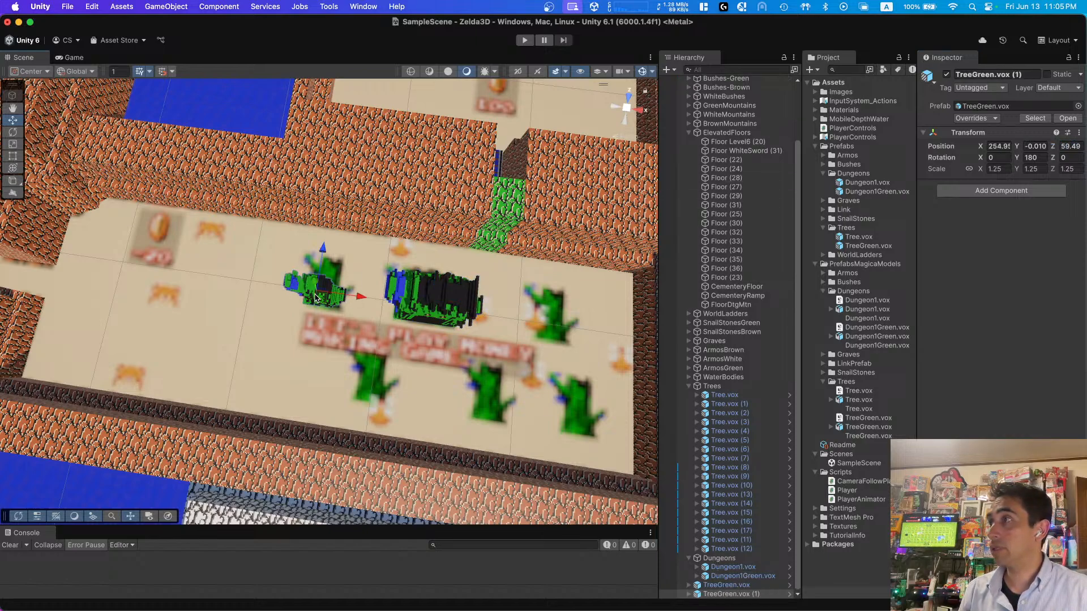
left_click(1068, 147)
type("47")
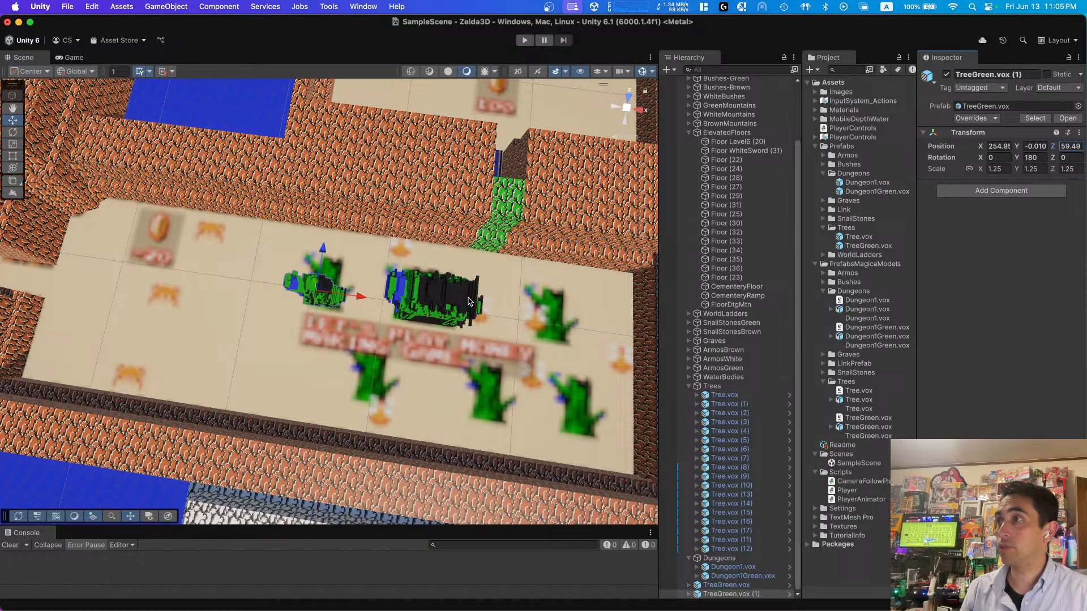
left_click(468, 302)
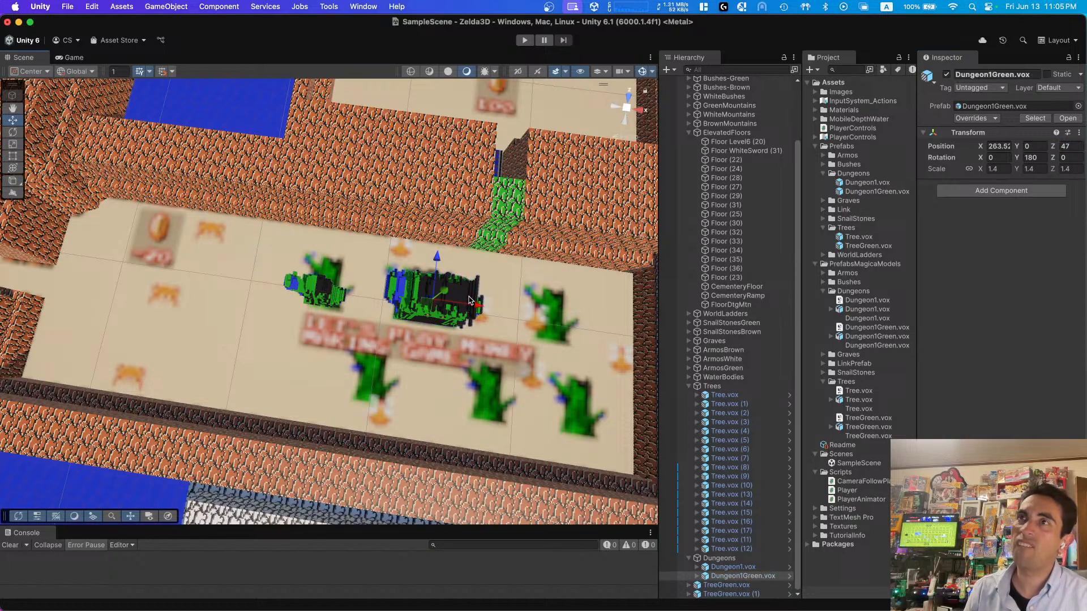
Step: Duplicate the green tree west of the dungeon and move the copy east of the dungeon to X 272.13
right_click_drag(480, 352, 494, 322)
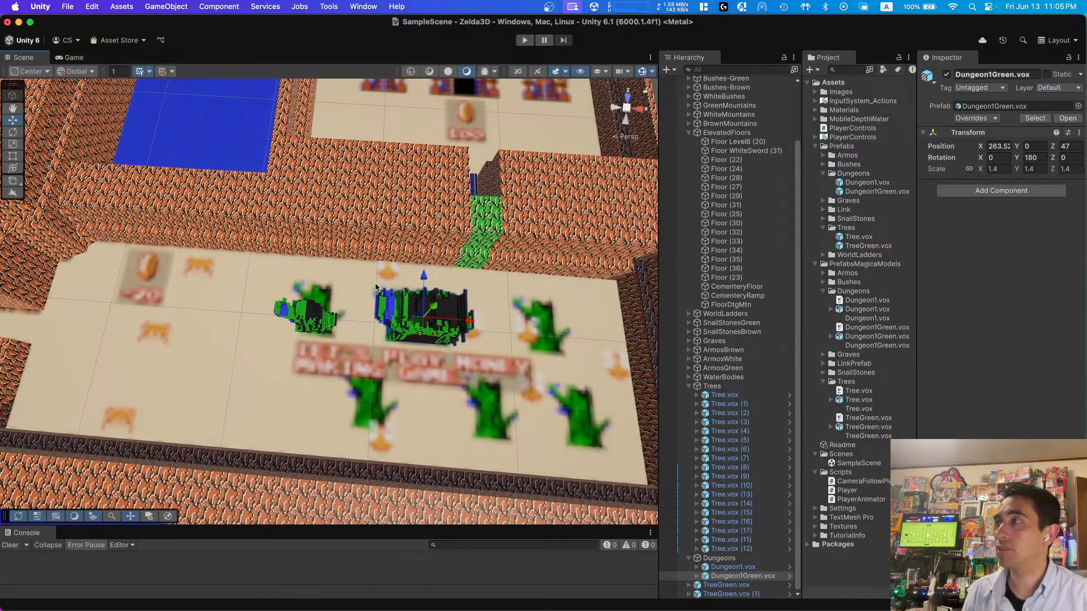
left_click(317, 320)
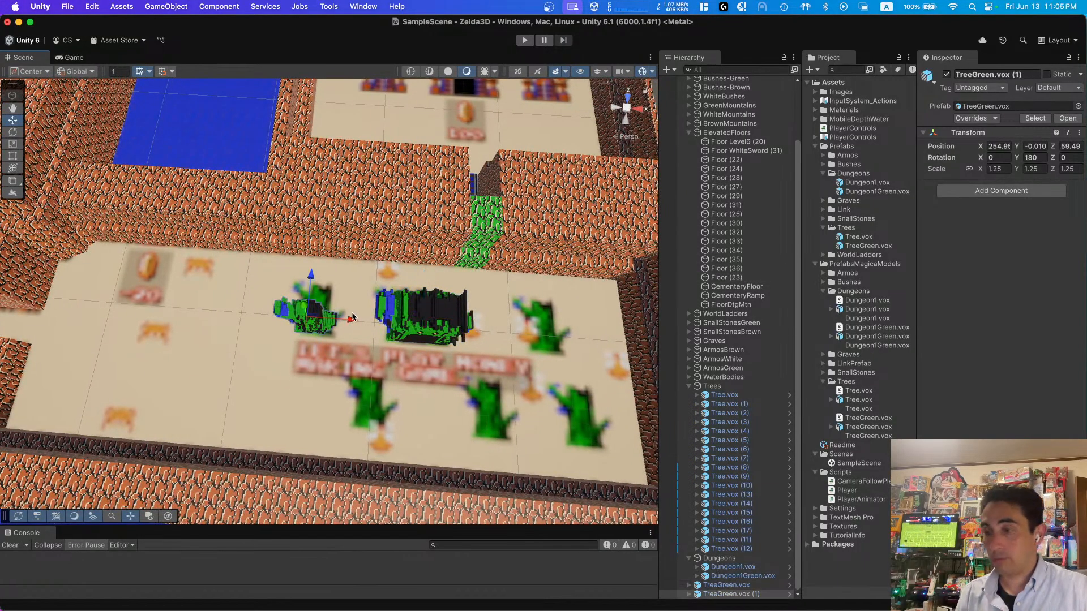
key("super+d")
left_click_drag(493, 314, 607, 308)
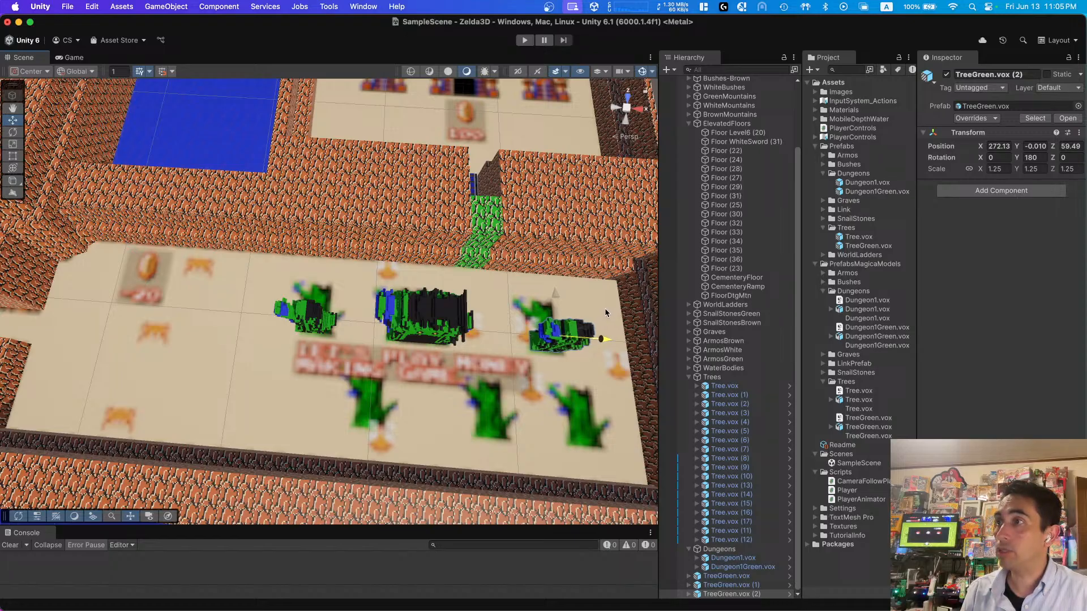
left_click(771, 495)
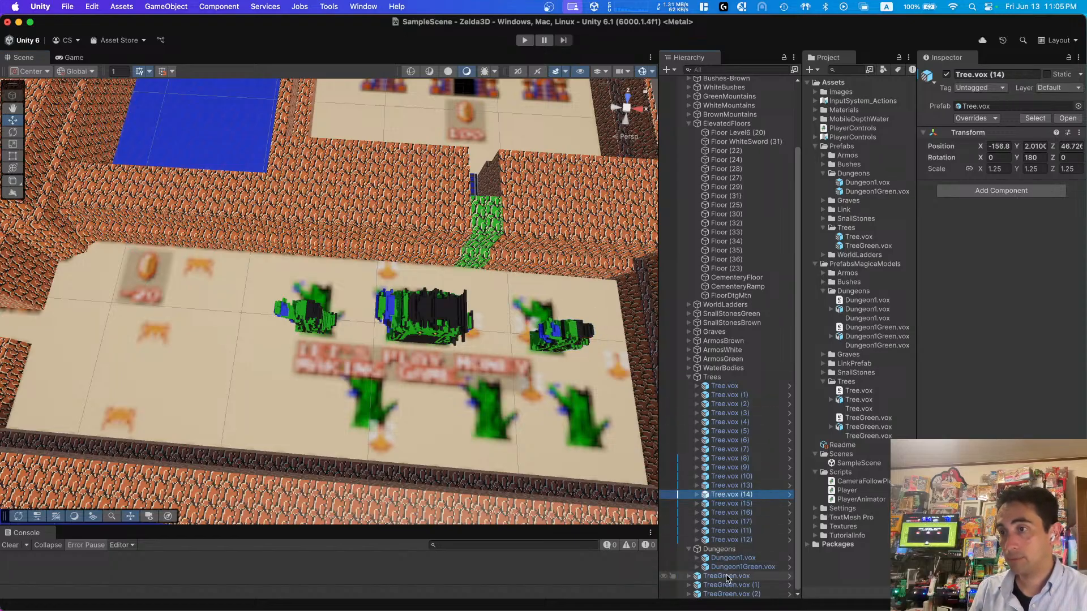
left_click(688, 596)
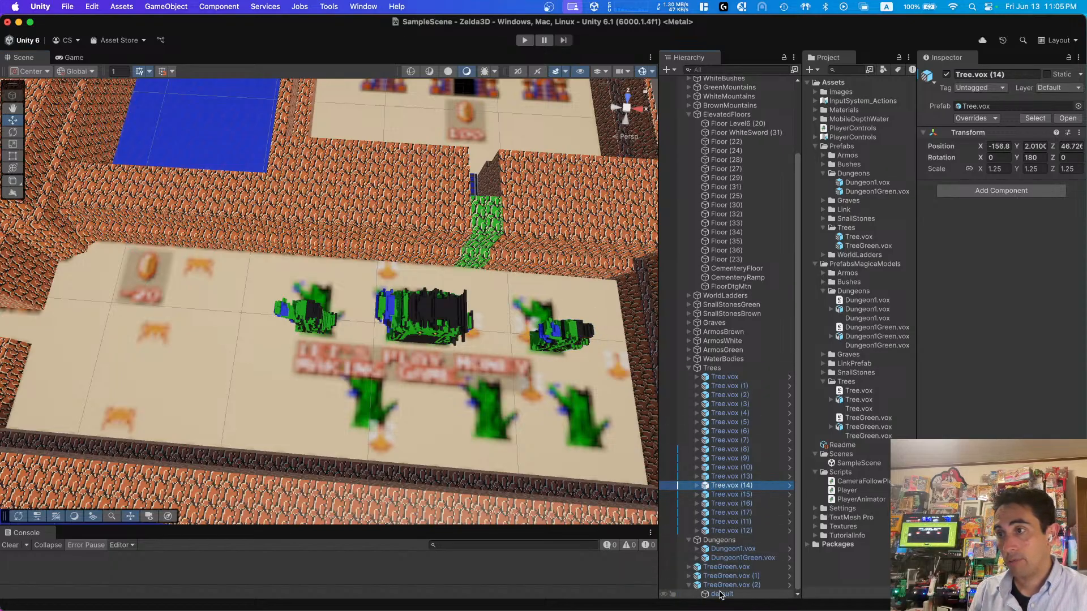
left_click(720, 595)
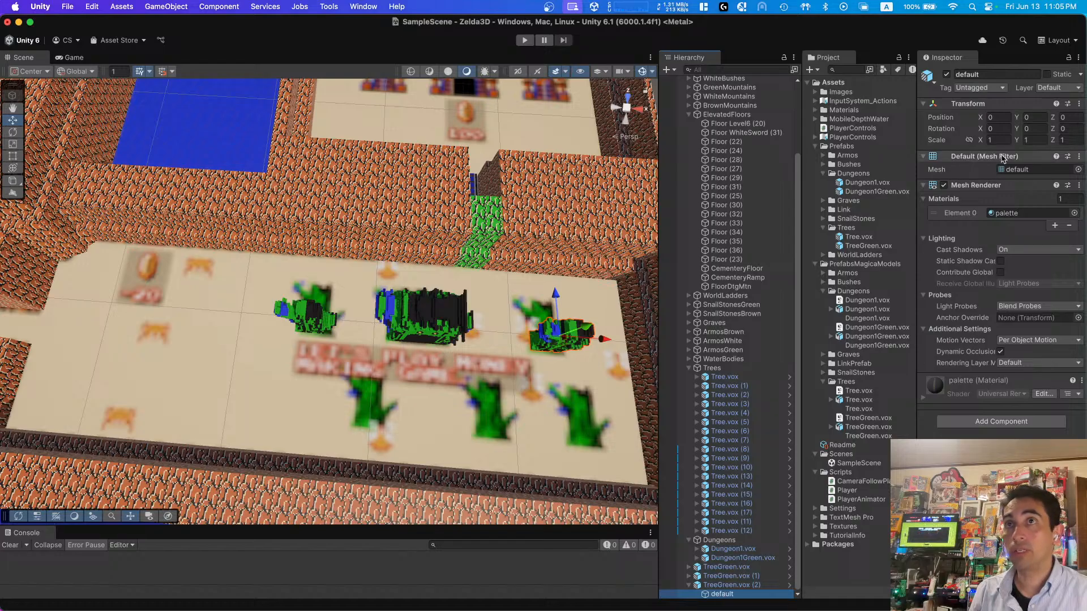
left_click(720, 586)
left_click(720, 595)
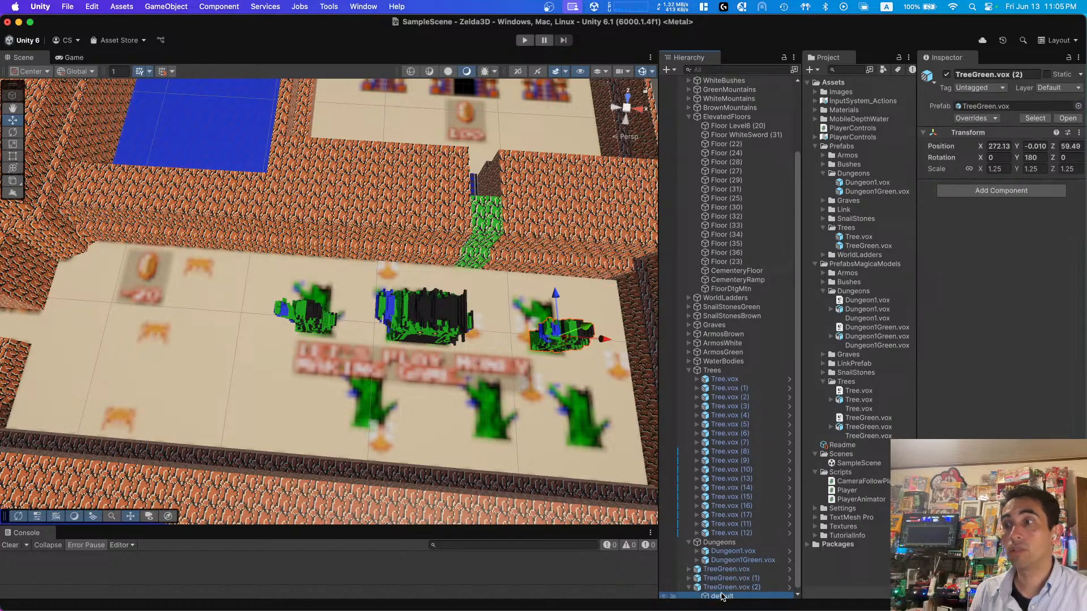
key("f")
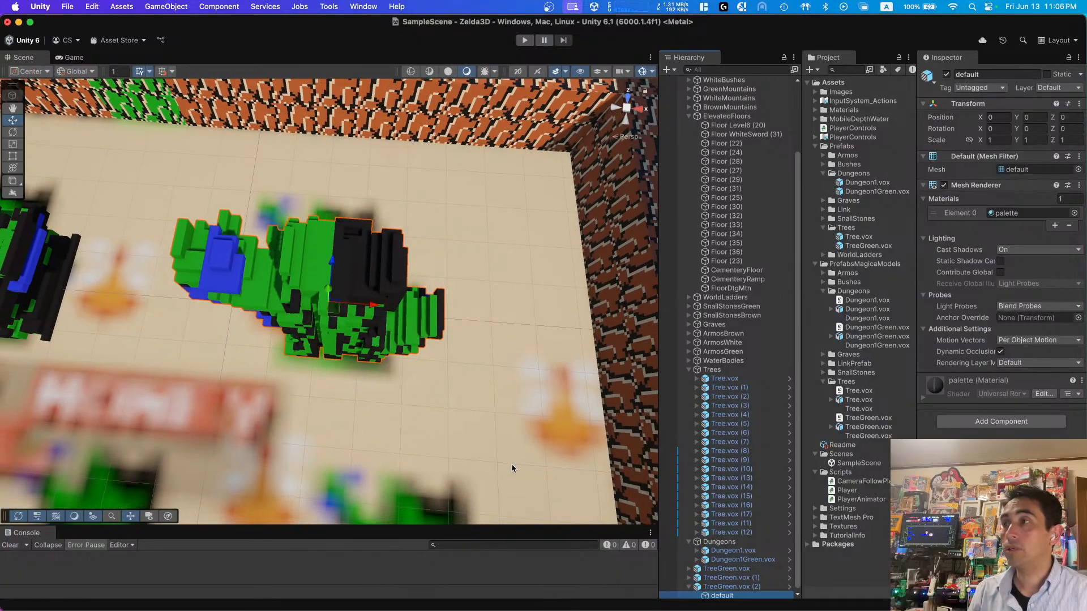
right_click(512, 464)
left_click(485, 449)
scroll(483, 449, "down", 5)
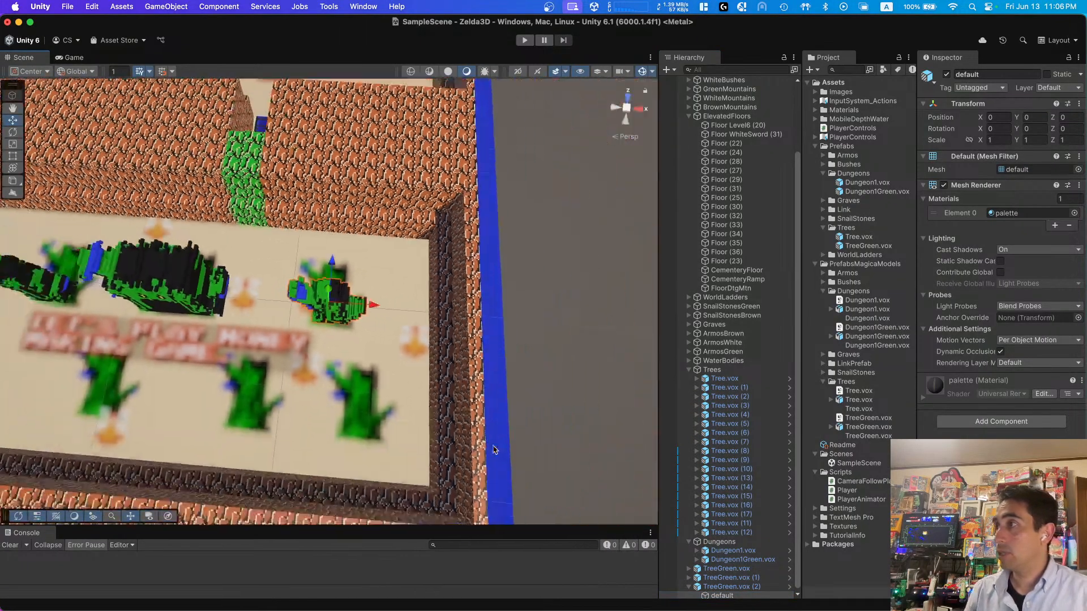
key("w")
right_click_drag(495, 448, 466, 375)
key("a")
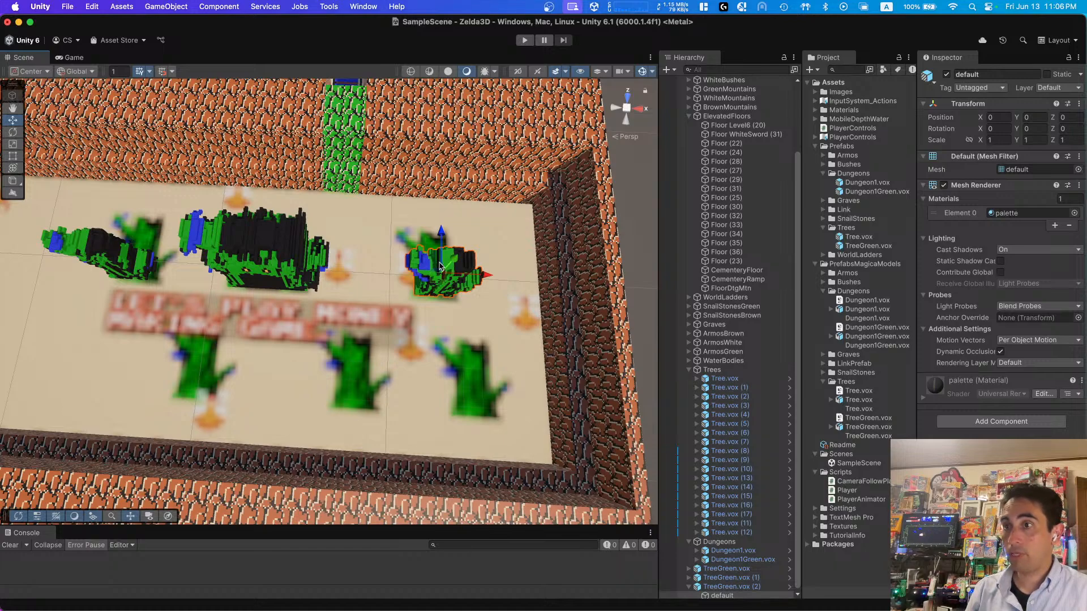
key("super+d")
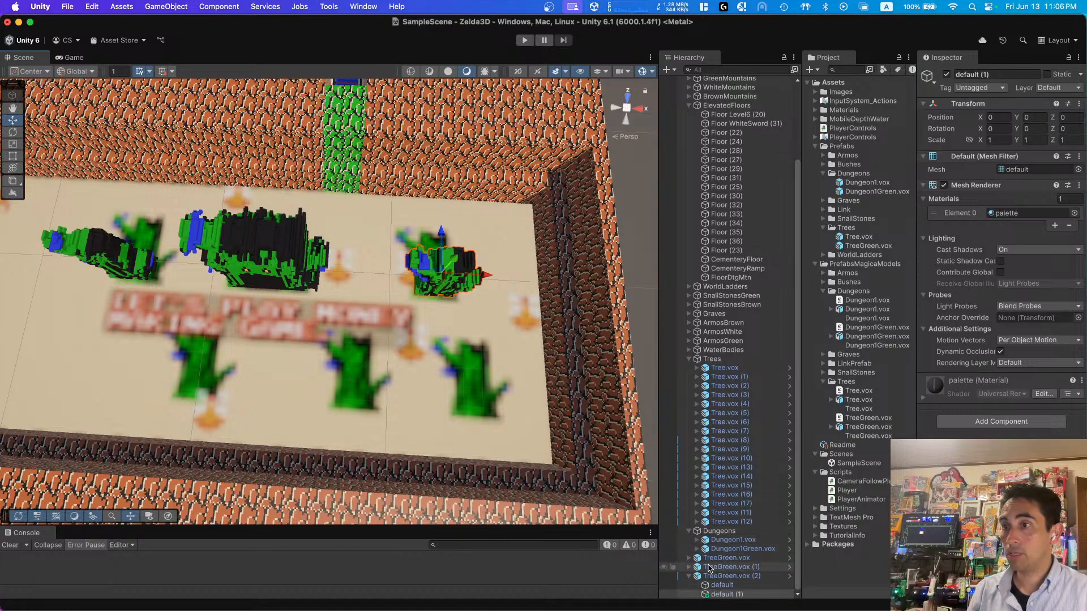
left_click(689, 577)
key("super+z")
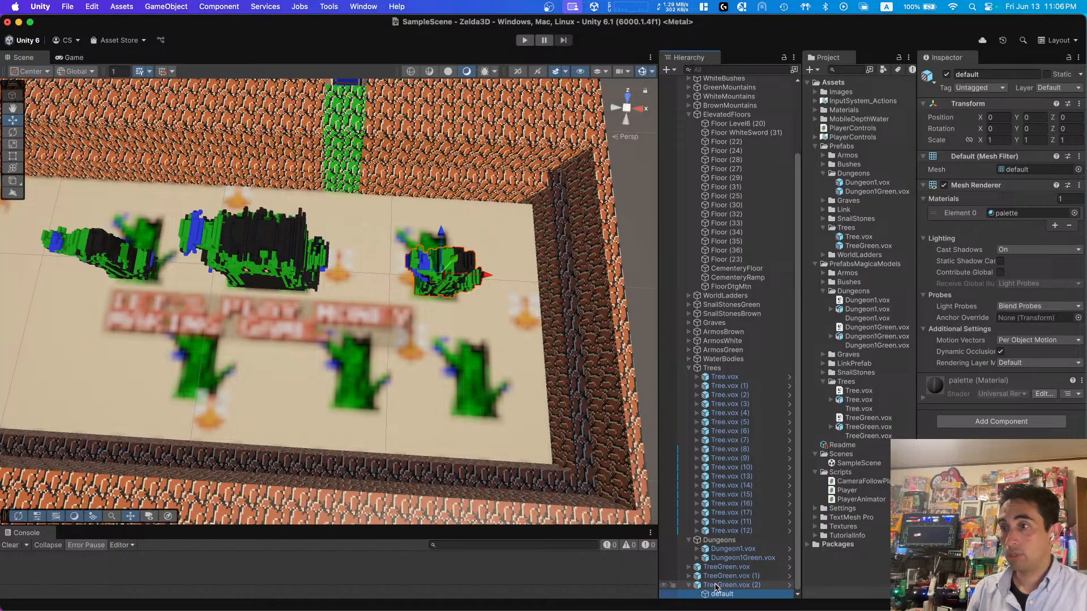
Step: Duplicate TreeGreen.vox (2) and place the copy over the southeastern blueprint tree at about X 274.12 and Z 53.84
left_click(689, 586)
left_click(712, 594)
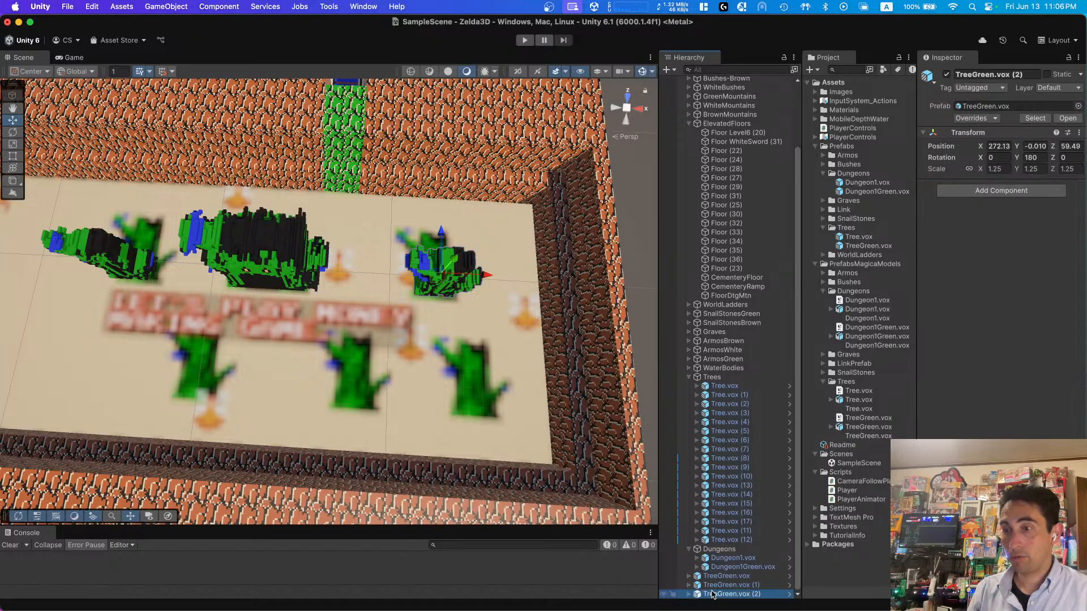
key("super+d")
left_click_drag(435, 234, 440, 351)
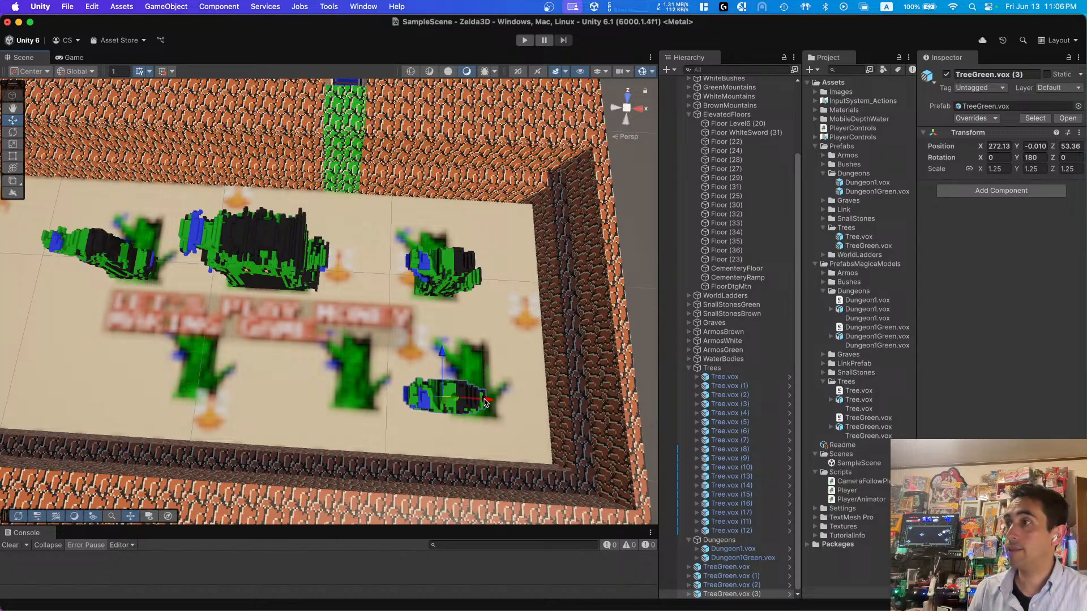
left_click_drag(485, 403, 512, 403)
key("f")
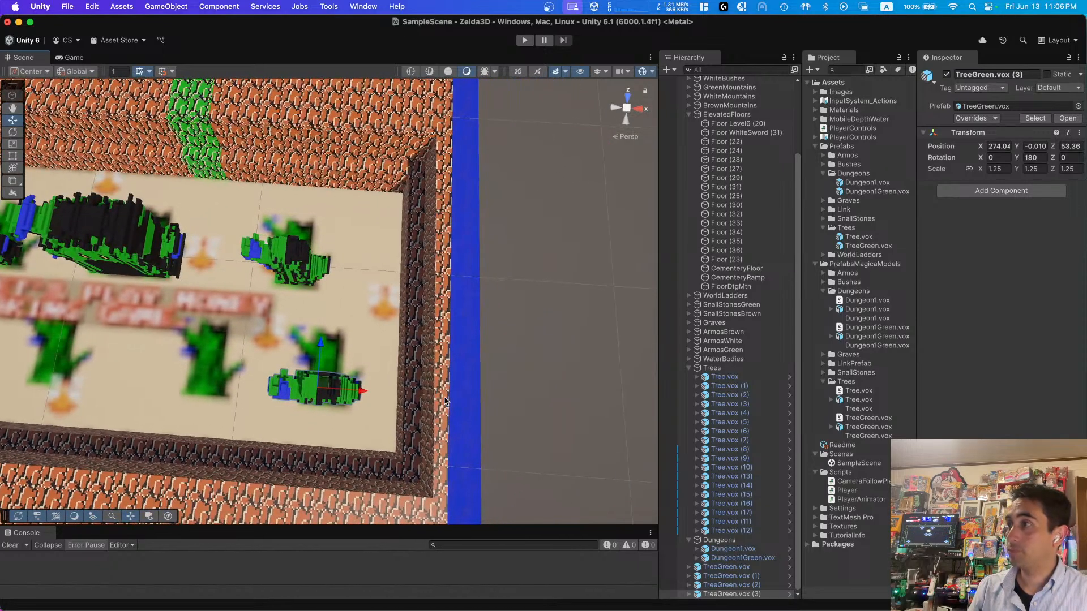
left_click_drag(363, 396, 358, 397)
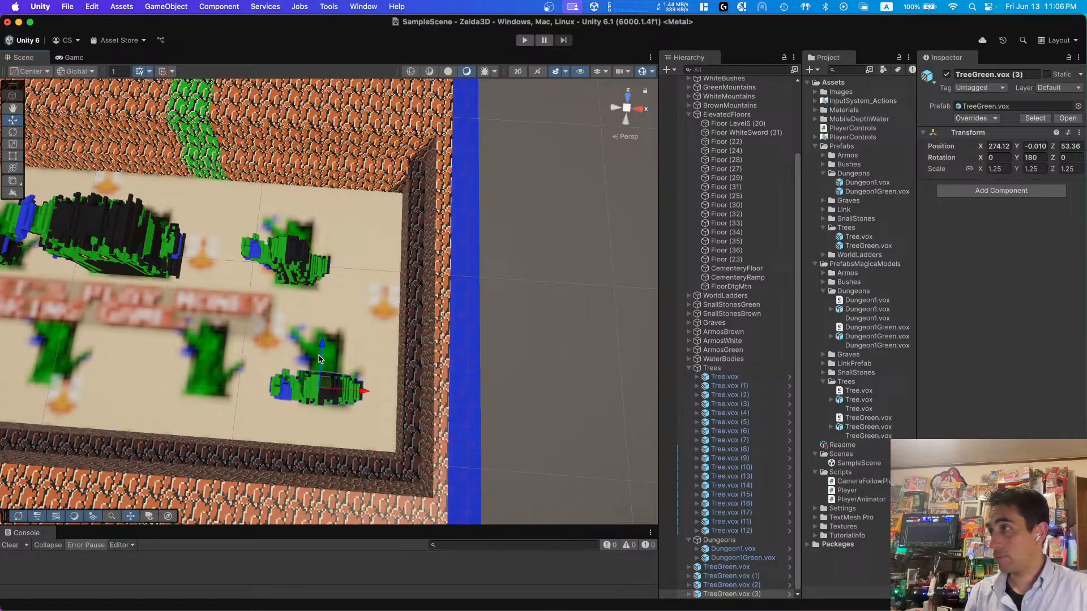
left_click_drag(320, 359, 321, 350)
Step: Duplicate the southeastern green tree and move the copy west onto the middle blueprint tree of the southern row
key("super+d")
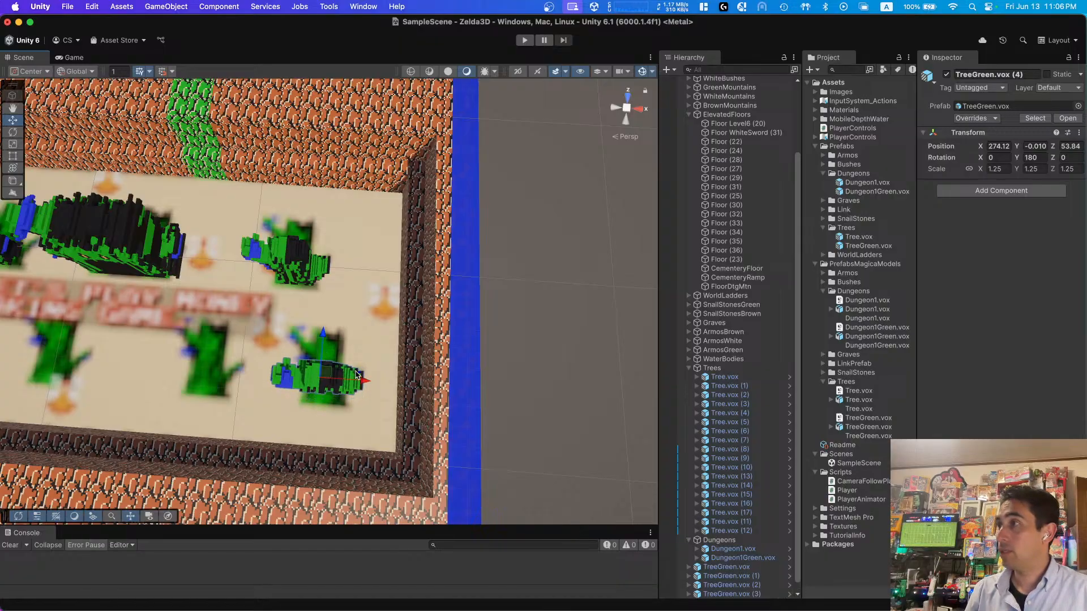
left_click_drag(362, 380, 238, 382)
left_click_drag(238, 382, 415, 386, "alt")
left_click_drag(453, 355, 257, 372)
Step: Duplicate the middle green tree and move the copy onto the westernmost blueprint tree of the southern row, at about X 258.8
key("super+d")
key("a")
right_click_drag(270, 379, 270, 379)
left_click_drag(432, 350, 410, 359)
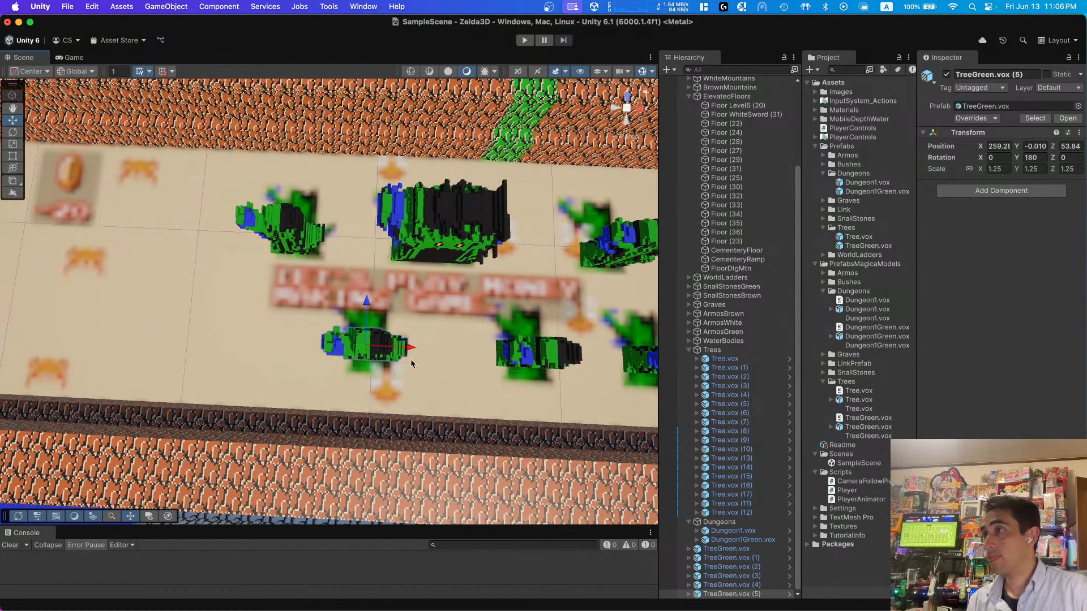
middle_click_drag(410, 359, 451, 346)
left_click_drag(452, 347, 441, 351)
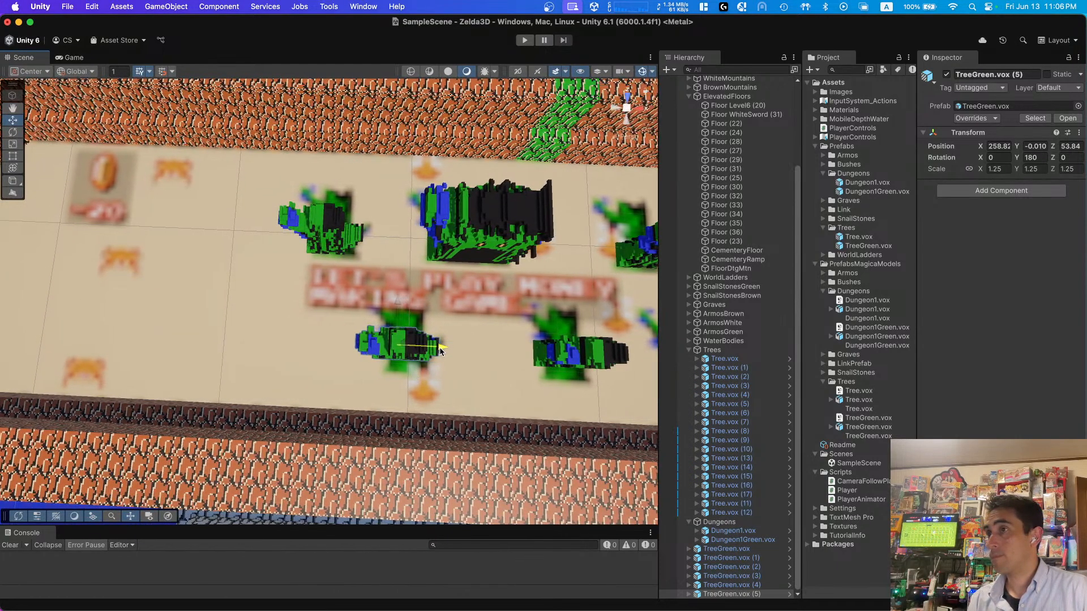
Step: Save the scene and look over the surrounding overworld
right_click_drag(441, 351, 193, 227)
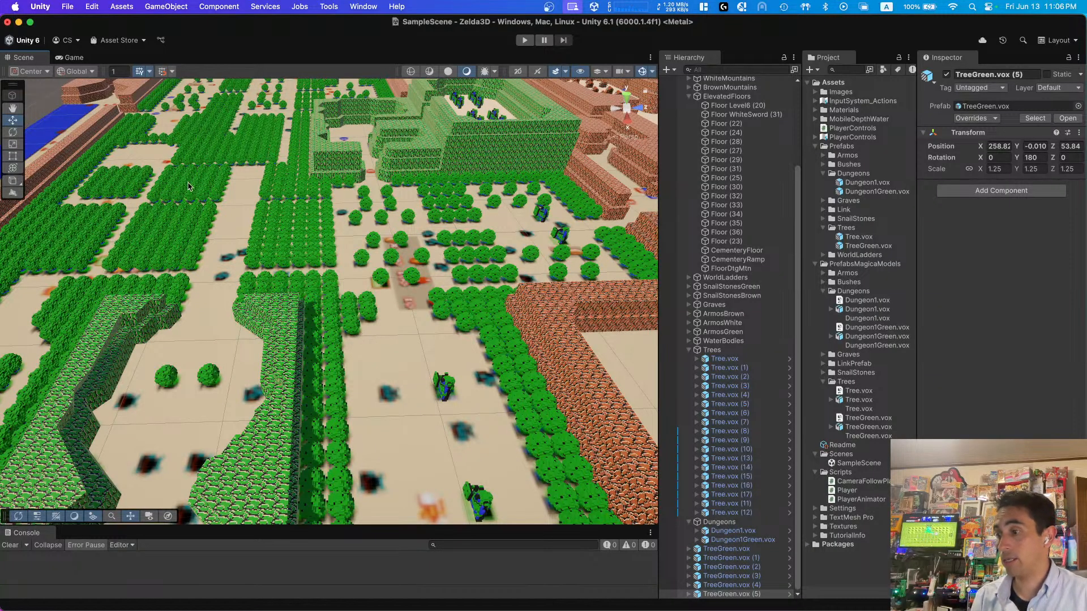
left_click(68, 8)
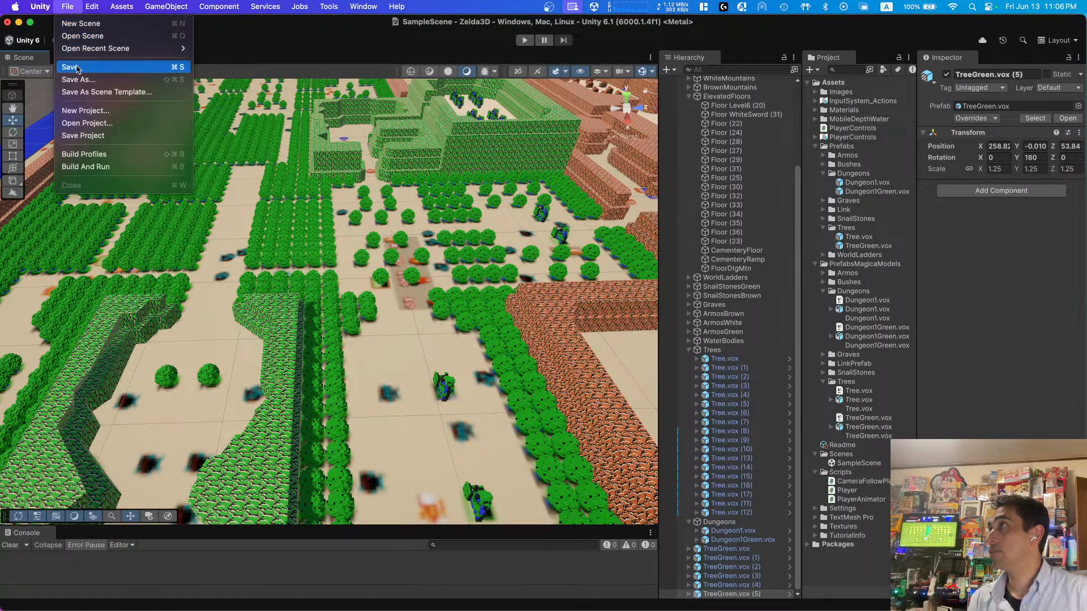
left_click(271, 219)
right_click_drag(468, 266, 292, 307)
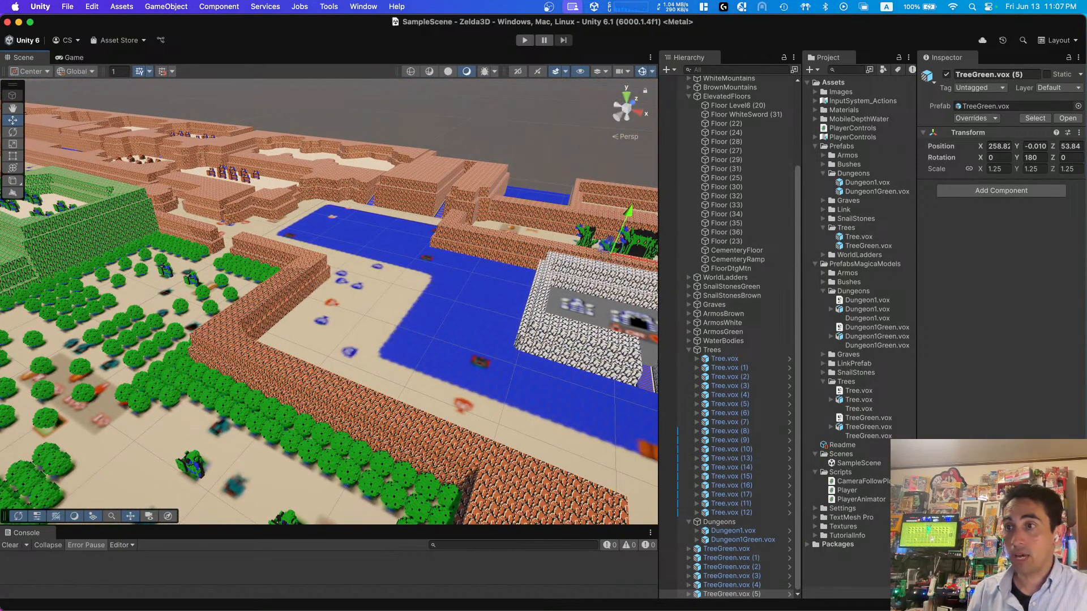
Step: Open the Player script in Visual Studio Code and review the repository's changes with git status in its terminal
double_click(847, 490)
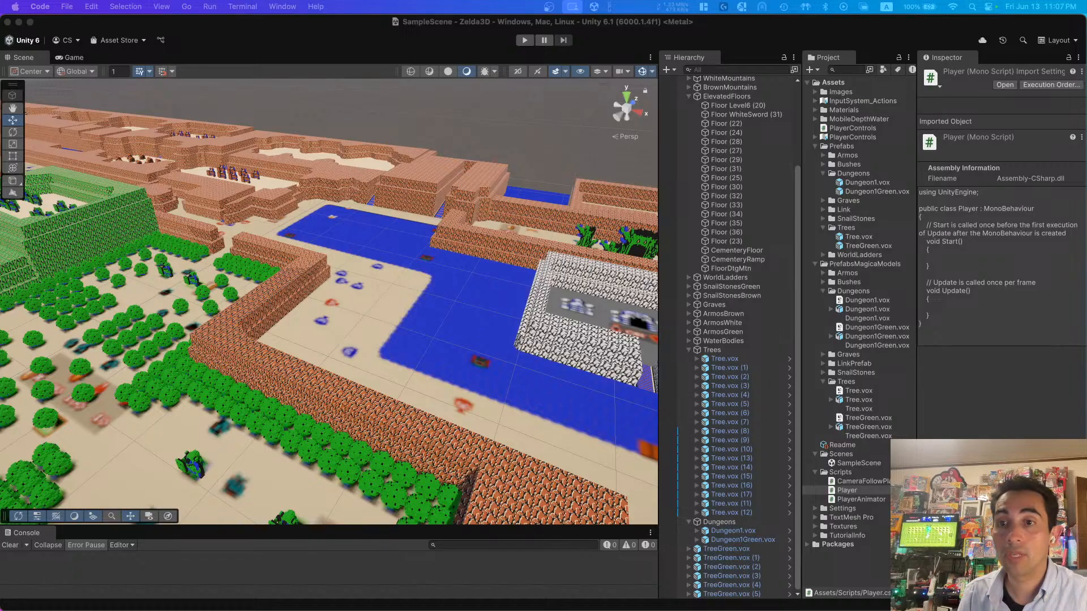
left_click_drag(781, 287, 769, 36)
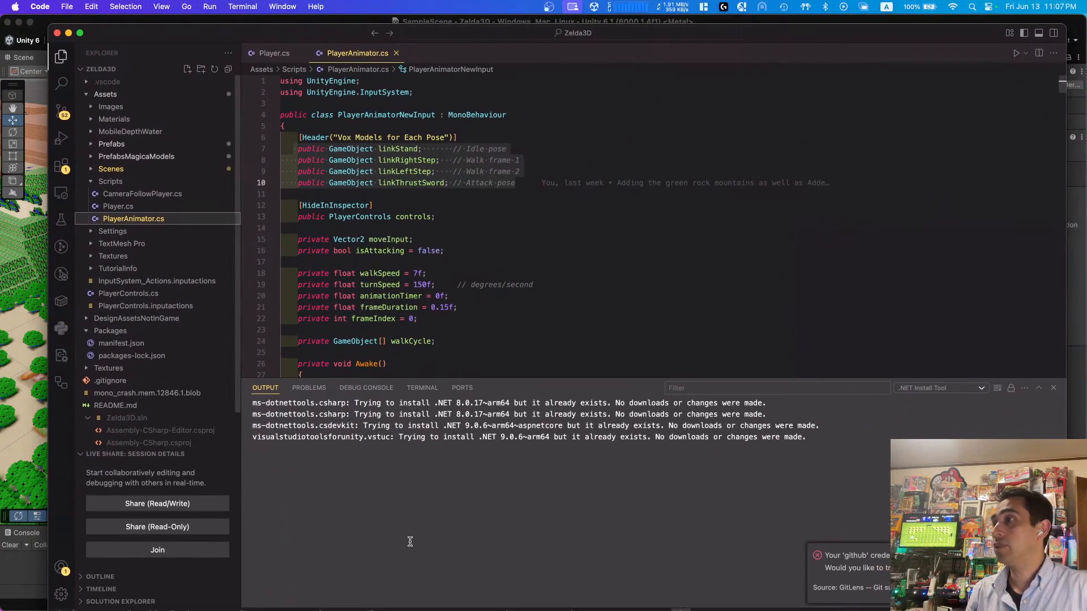
left_click(422, 388)
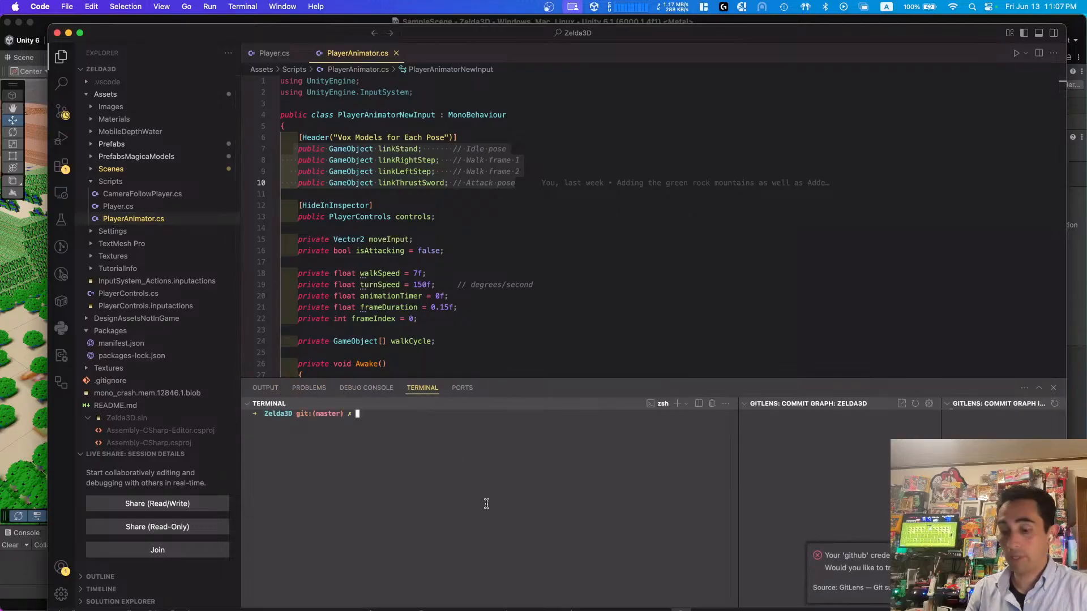
type("git status")
key("Return")
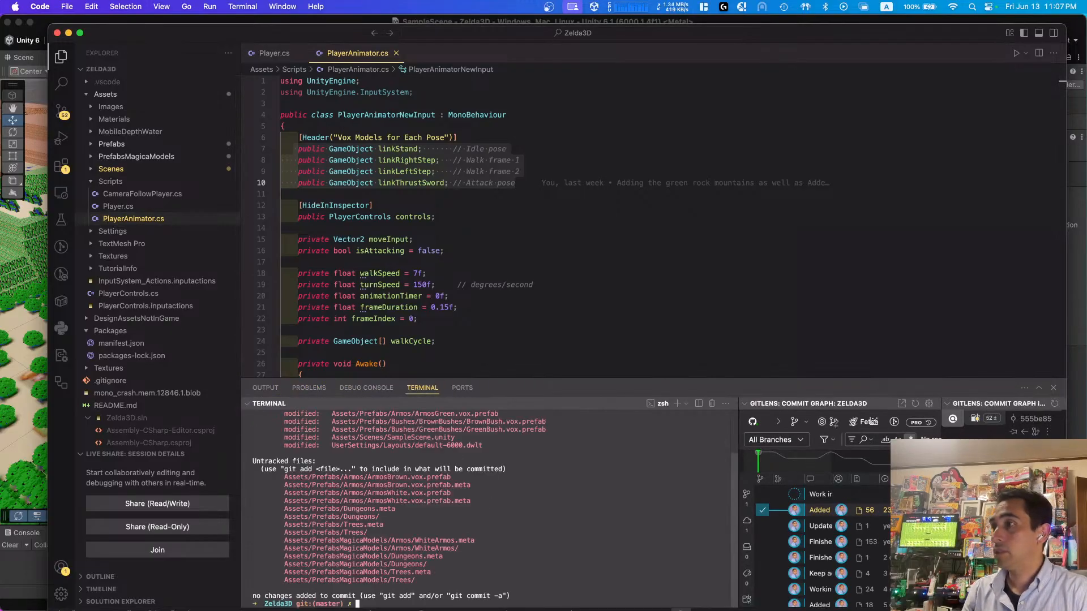
scroll(396, 528, "up", 3)
scroll(396, 527, "down", 3)
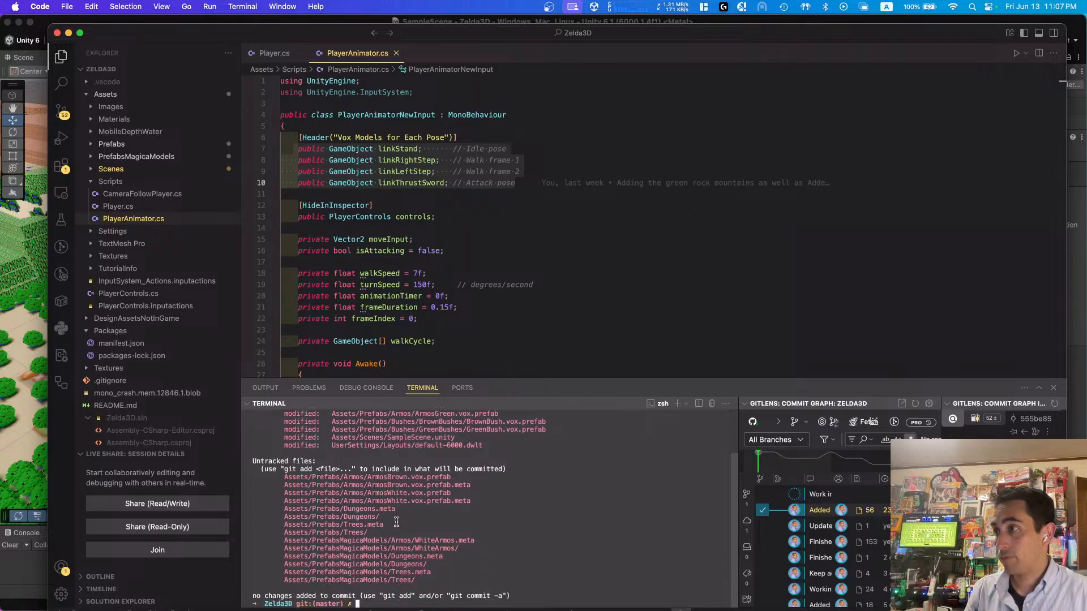
Step: Stage every change in the repository with git add --all
type("git")
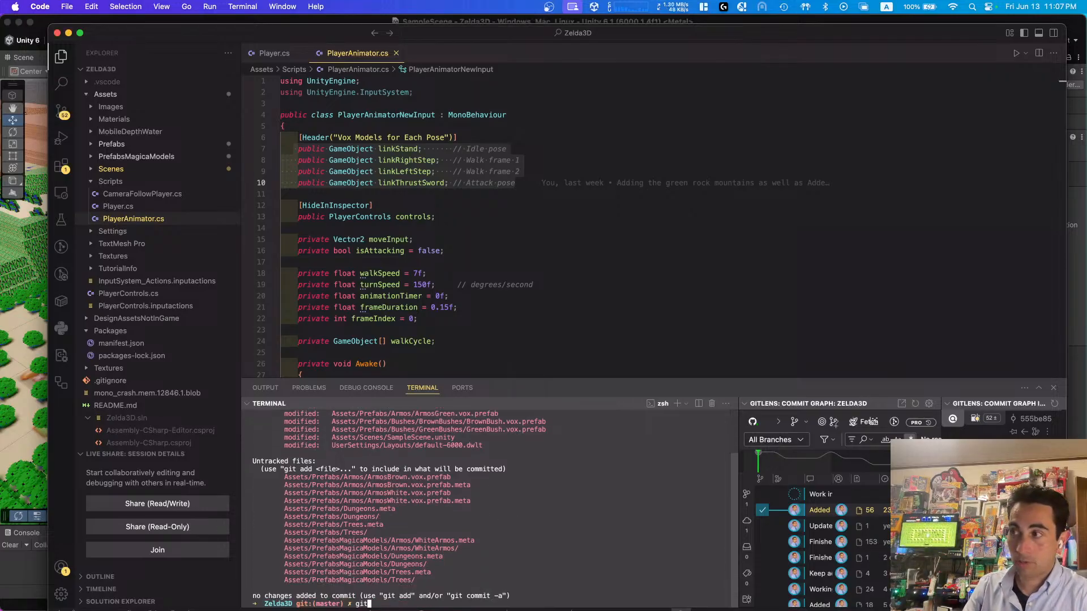
type(" add --all")
key("Return")
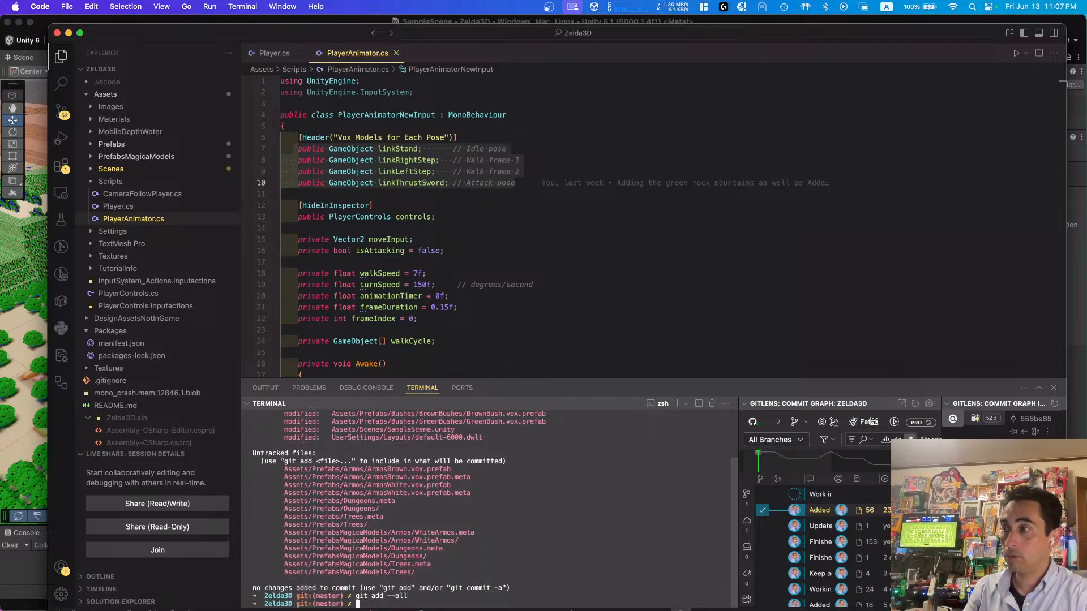
Step: Commit the staged changes with the message "Added Dungon 1 and Tree brown n green variants - Added armos white and brown"
type("git commit -m \"Added")
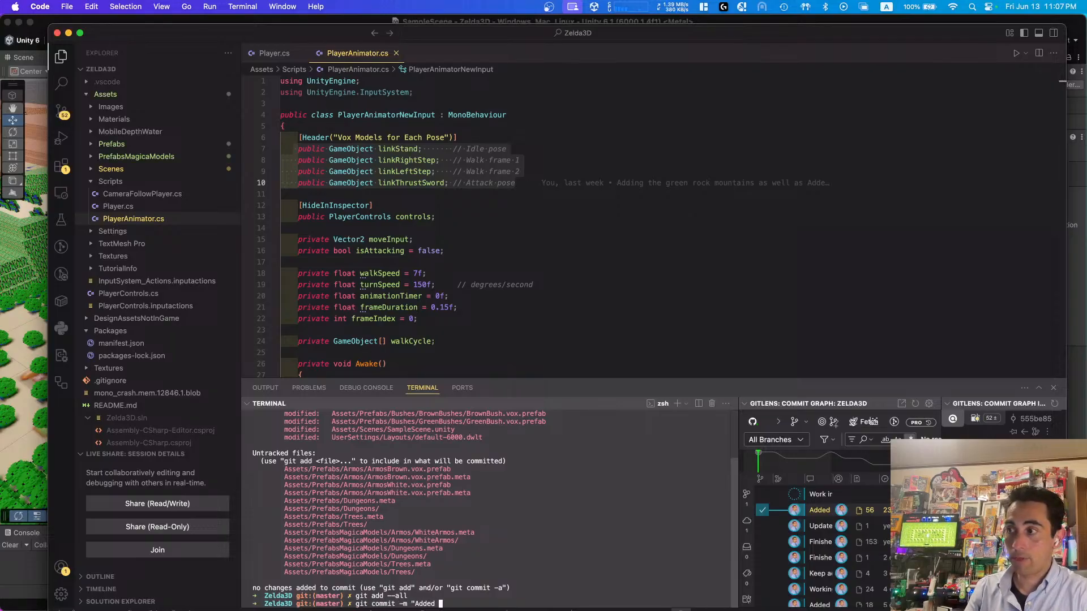
type(" Dungeon 1 and")
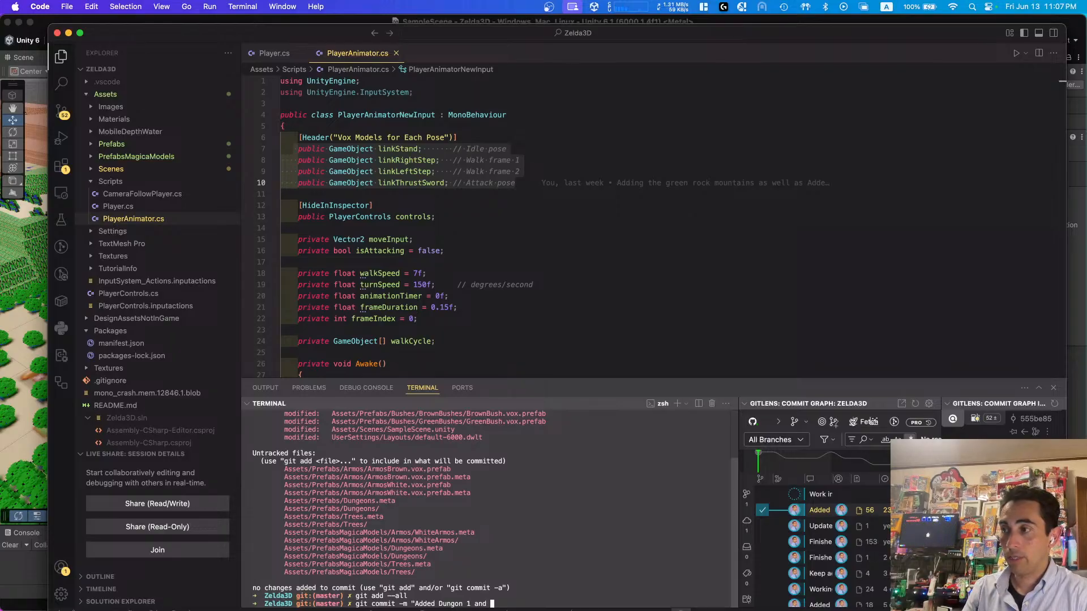
type(" Tree berown")
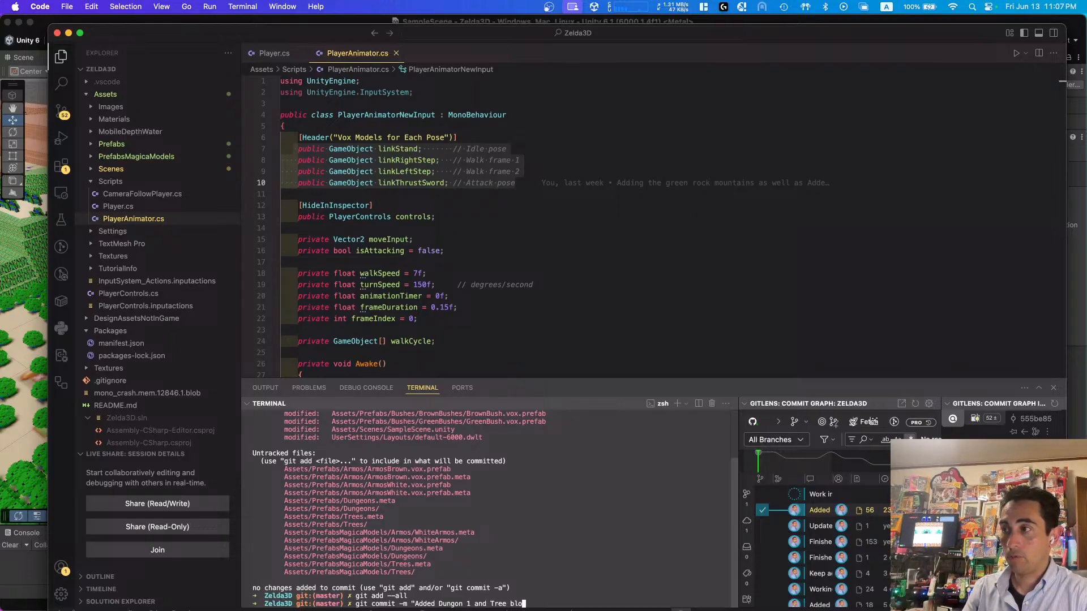
key("BackSpace")
type("rown")
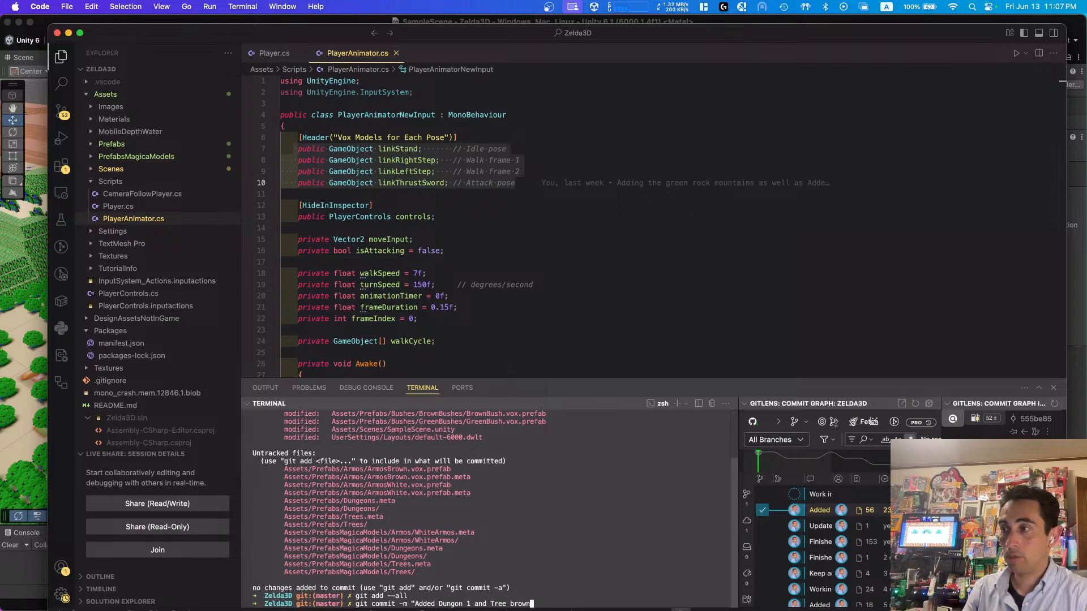
type(" nd g")
key("BackSpace")
key("BackSpace")
key("BackSpace")
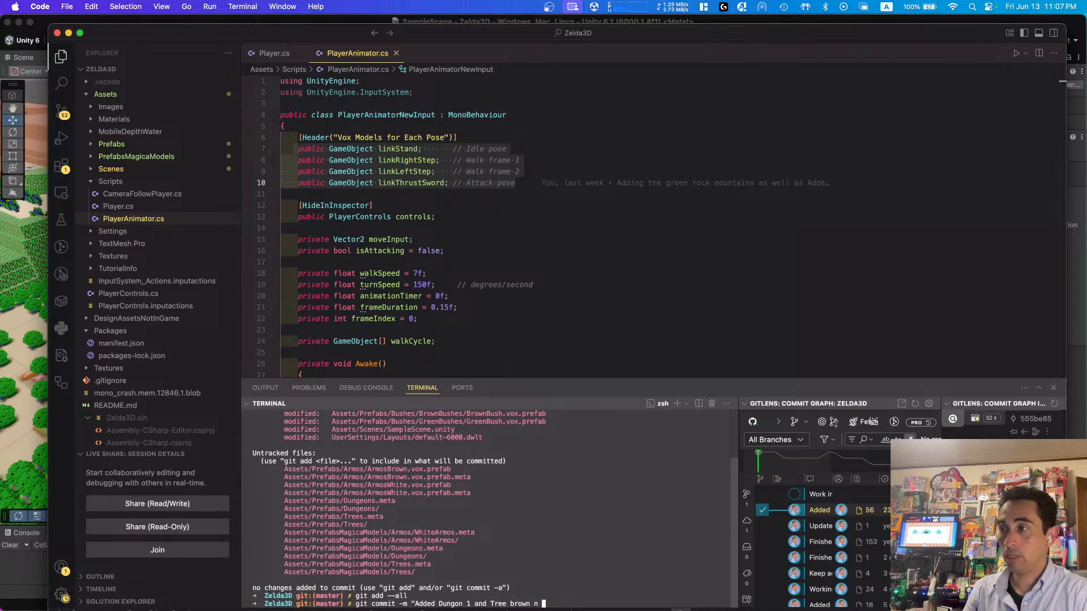
type("green variants")
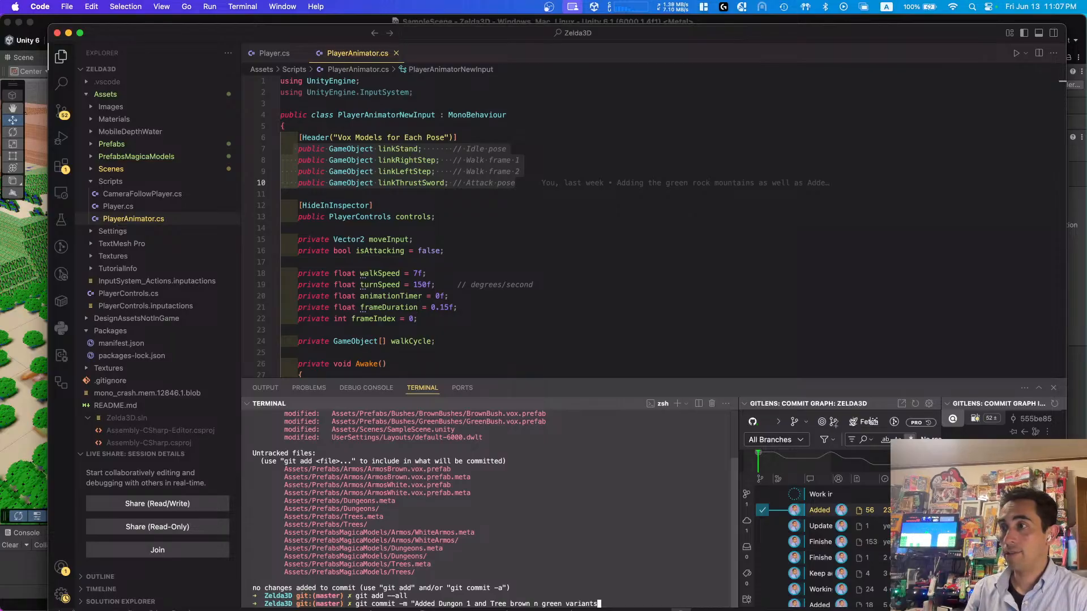
type(" - Added ar")
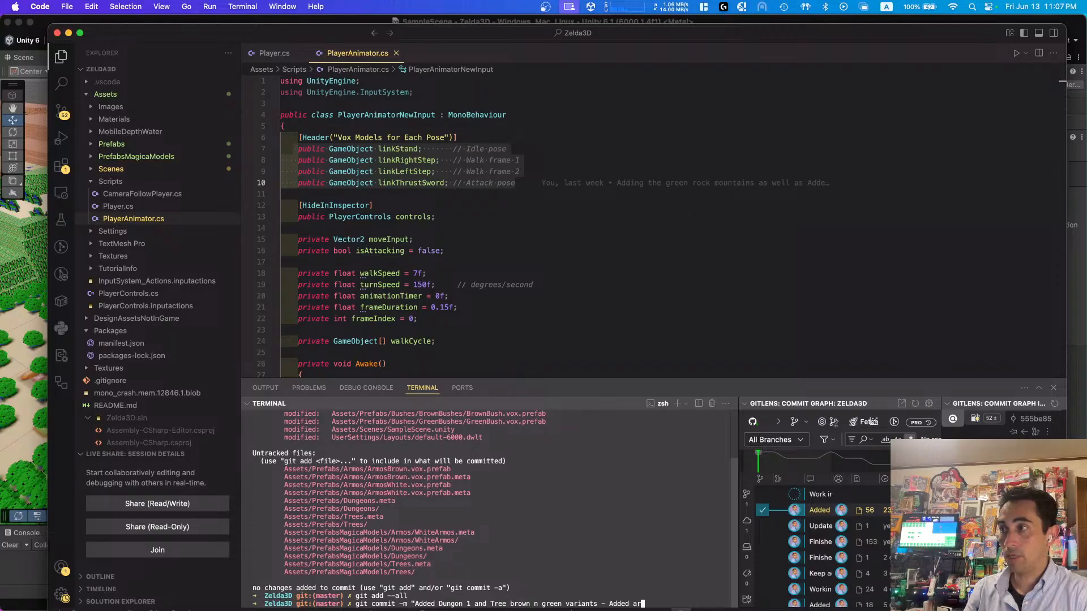
type("mos white and brown")
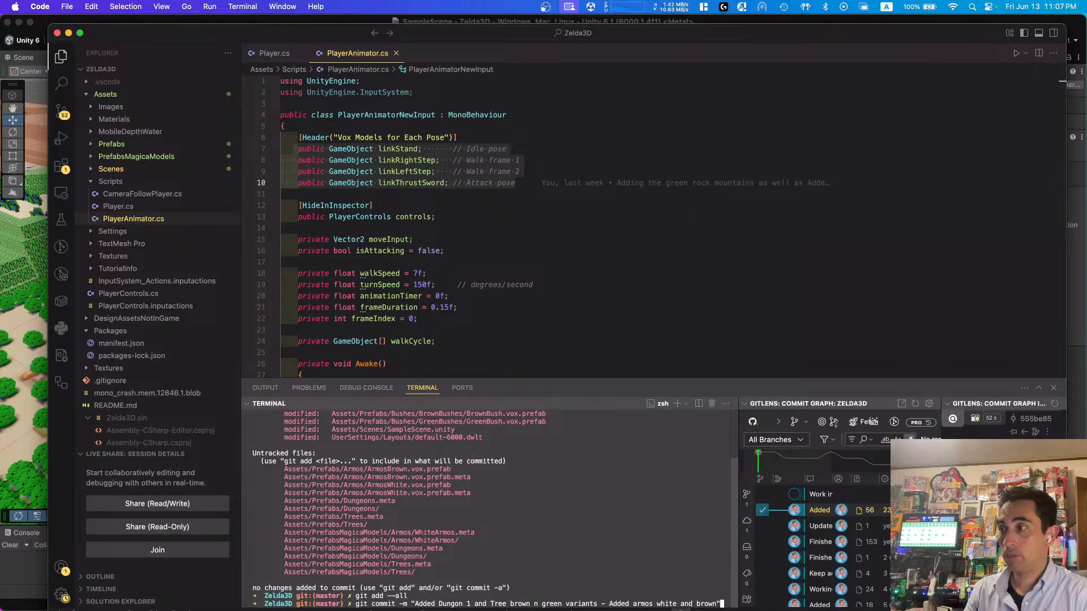
key("Return")
Step: Push the new commit to the master branch on origin with git push origin master
type("git puy")
key("BackSpace")
type("sh ")
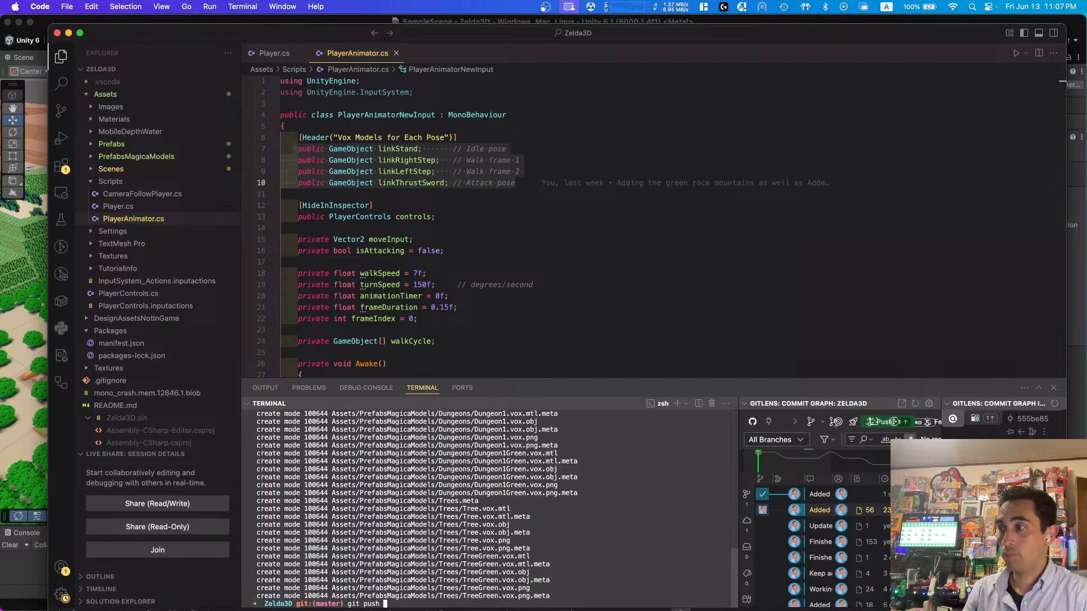
type("origin master")
key("Return")
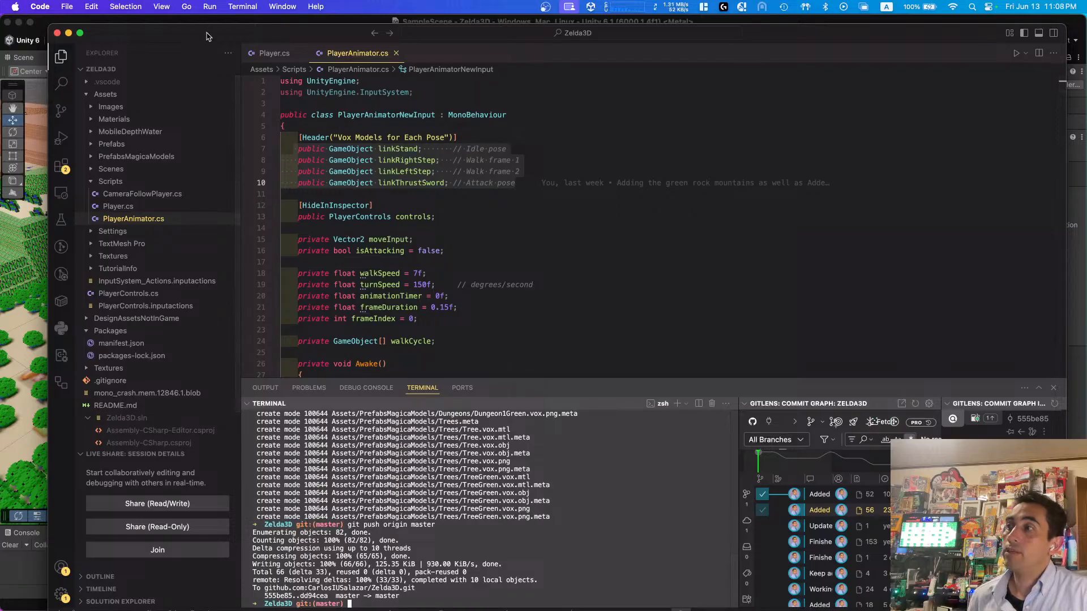
Step: Switch back to Unity and examine the overworld from the eastern coast past Lake Hylia and the forests to the river area
left_click_drag(217, 34, 1086, 281)
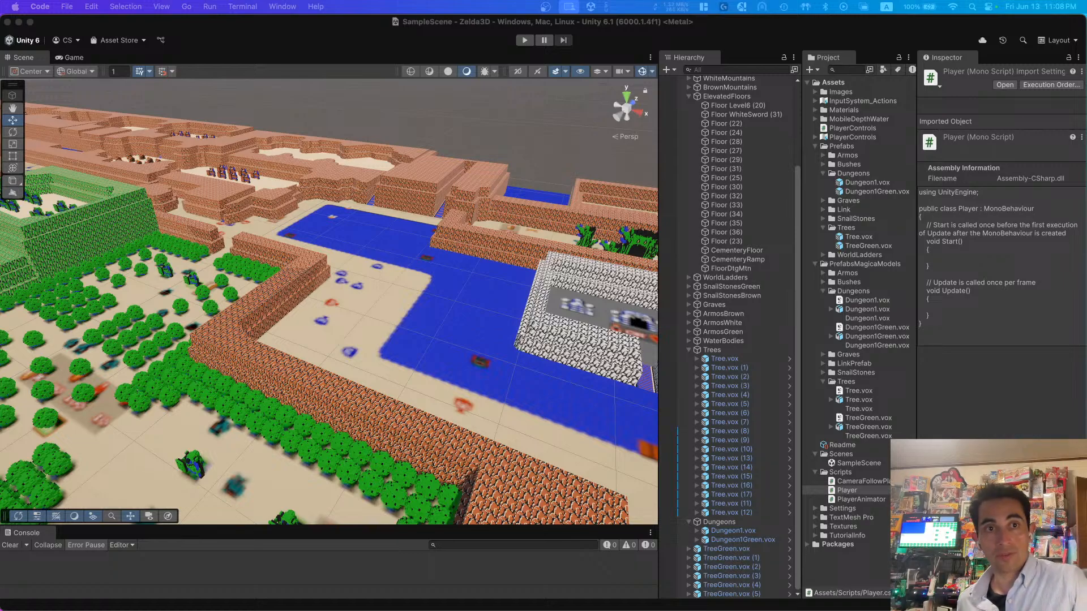
left_click(429, 251)
right_click_drag(452, 282, 522, 378)
scroll(522, 379, "down", 3)
left_click(492, 322)
scroll(496, 298, "down", 5)
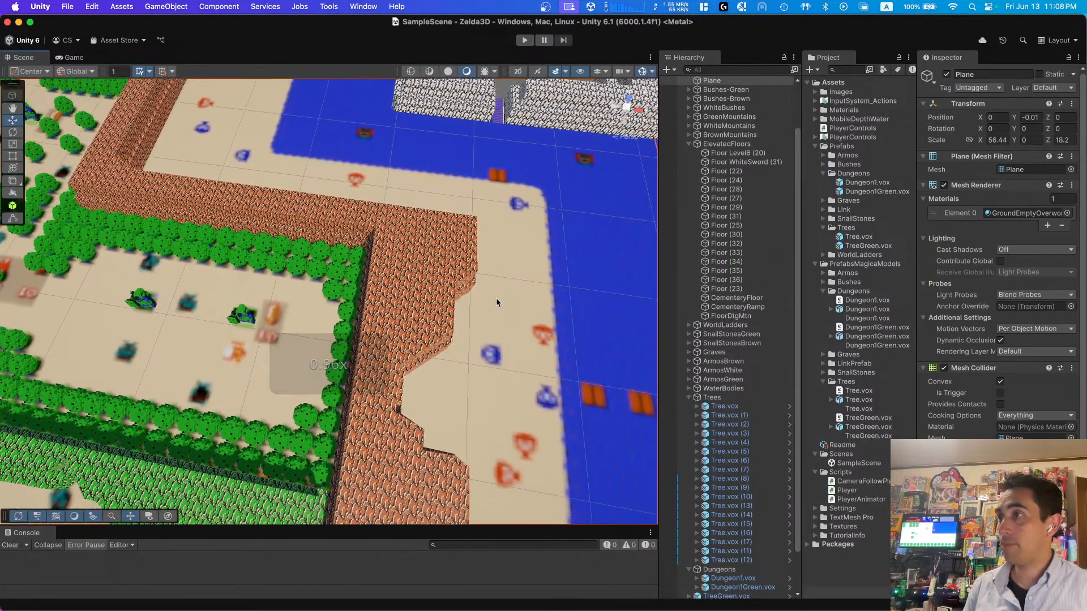
right_click_drag(494, 298, 515, 374)
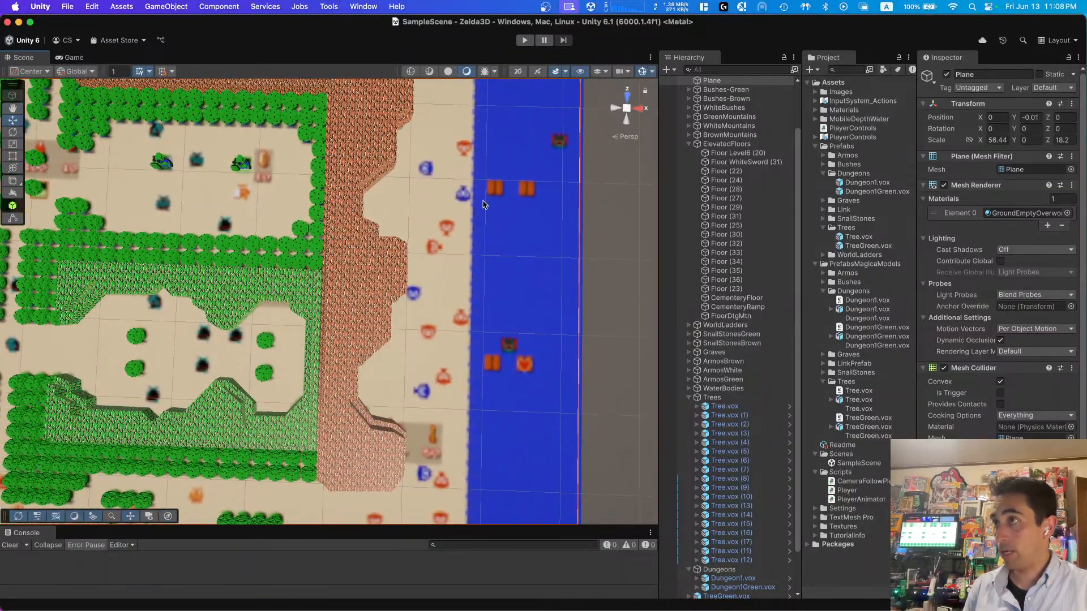
right_click_drag(532, 191, 441, 134)
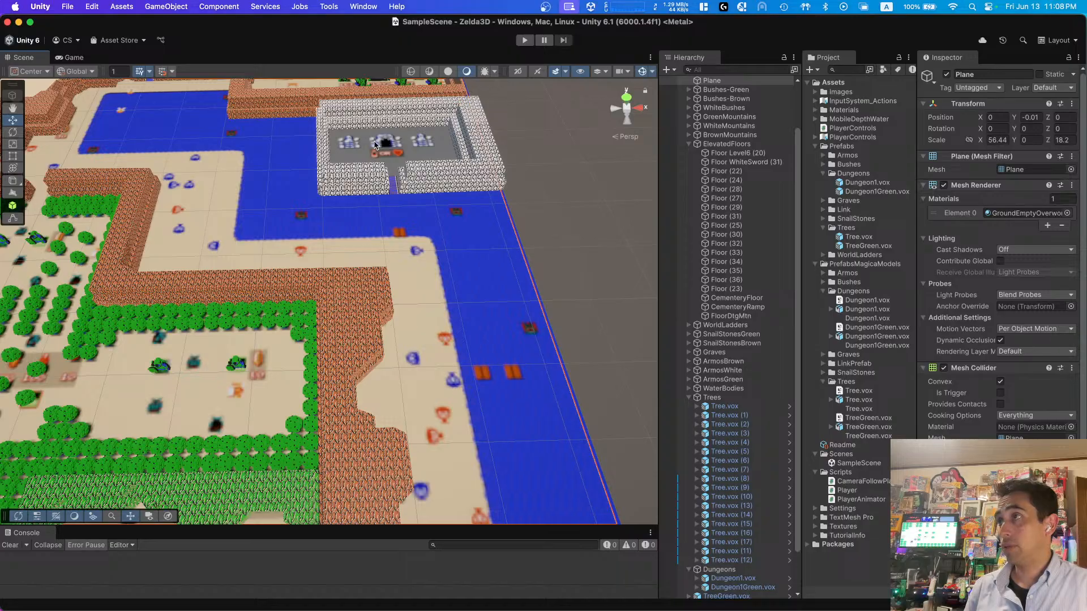
right_click_drag(387, 150, 492, 186)
left_click(339, 207)
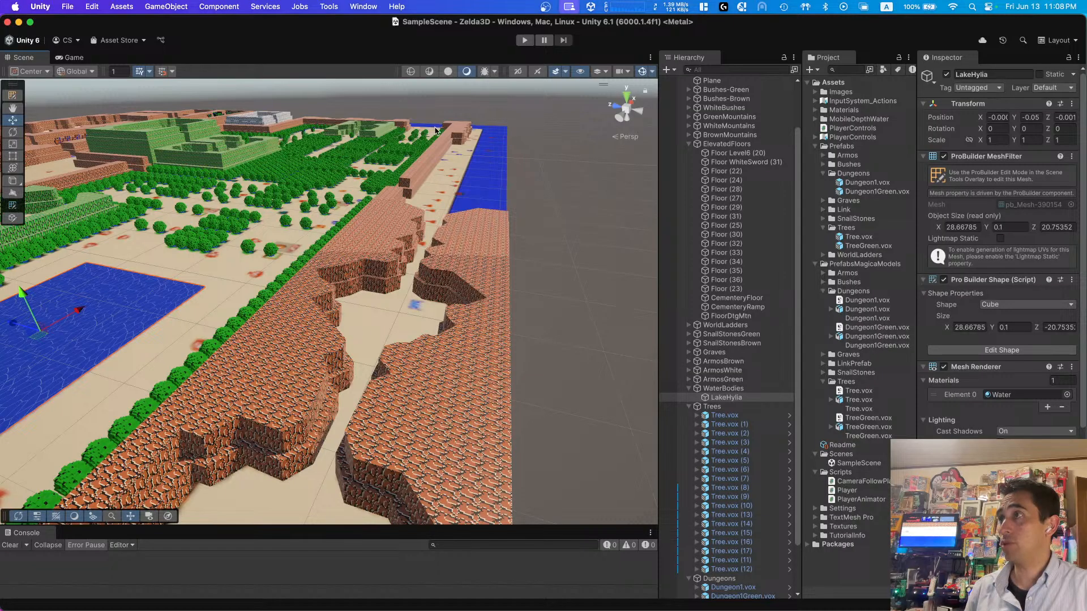
right_click_drag(454, 176, 168, 159)
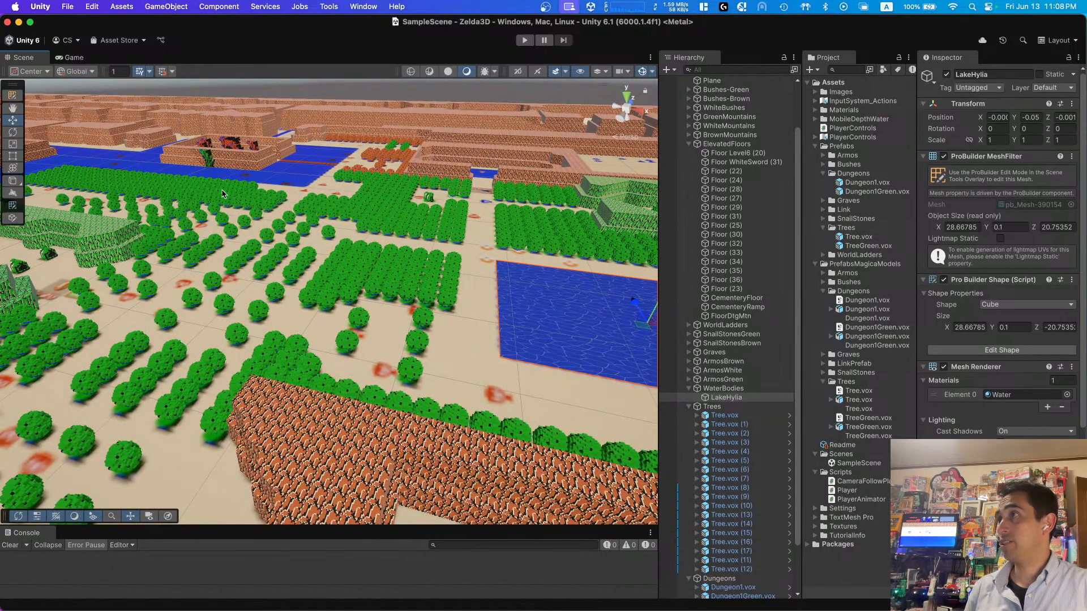
right_click_drag(222, 194, 521, 204)
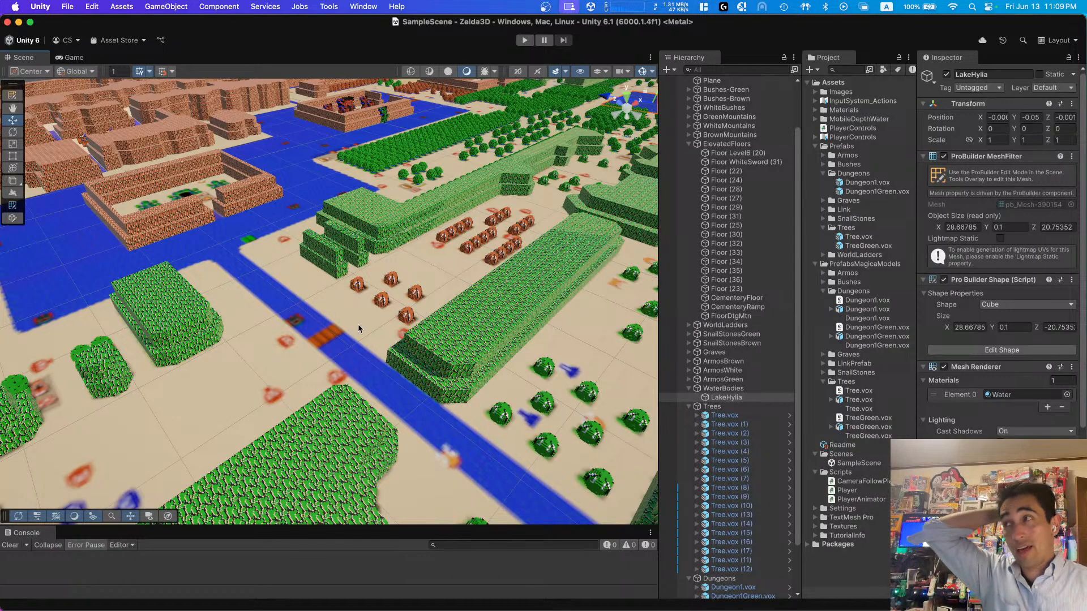
right_click_drag(357, 324, 245, 299)
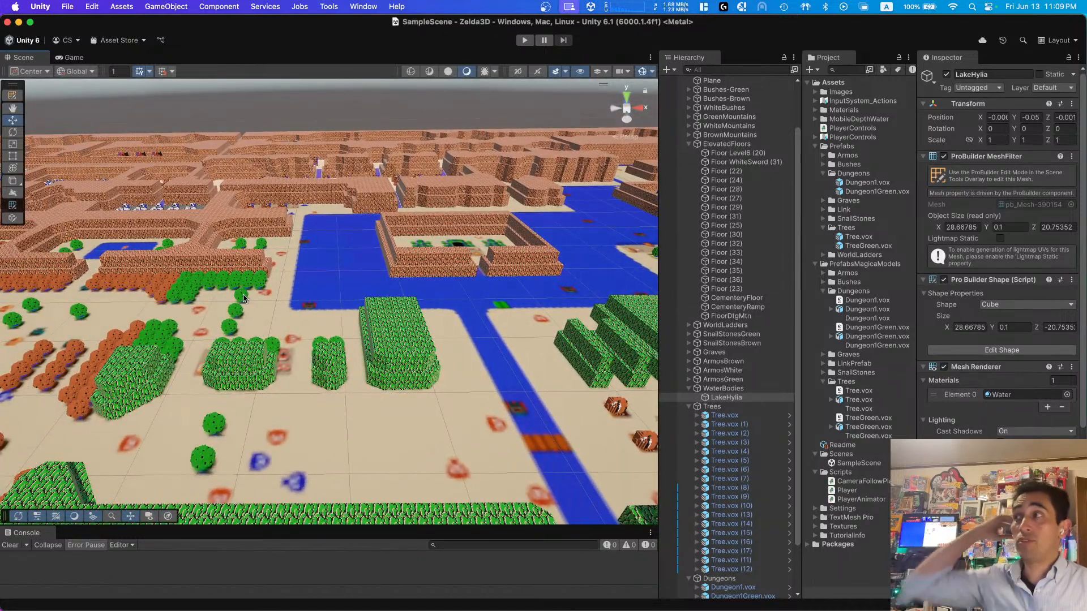
scroll(262, 300, "up", 3)
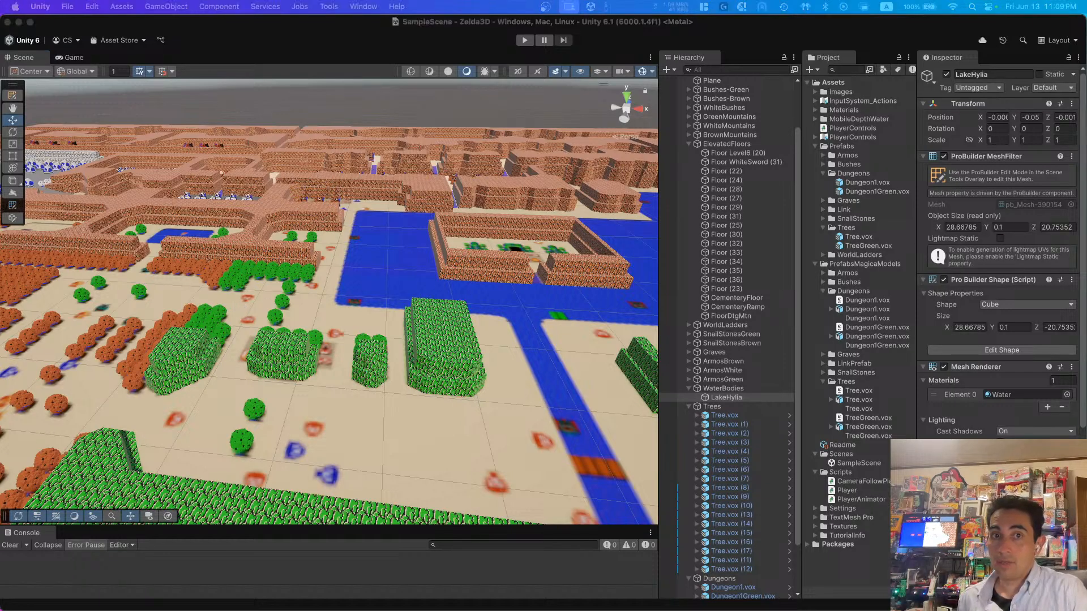
key("ctrl+Up")
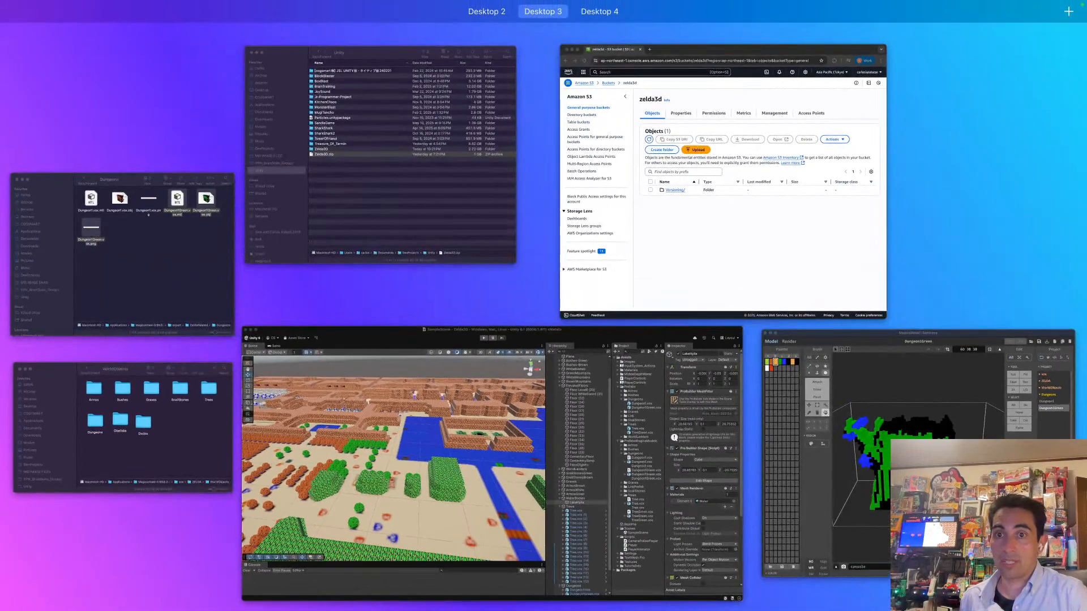
key("ctrl+Up")
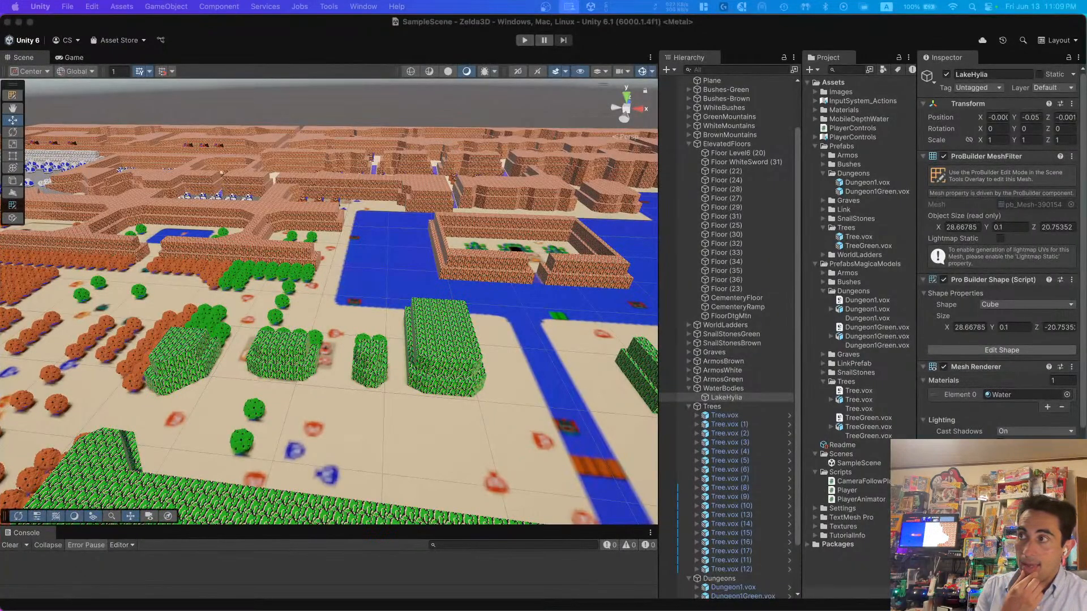
left_click(77, 11)
left_click(79, 65)
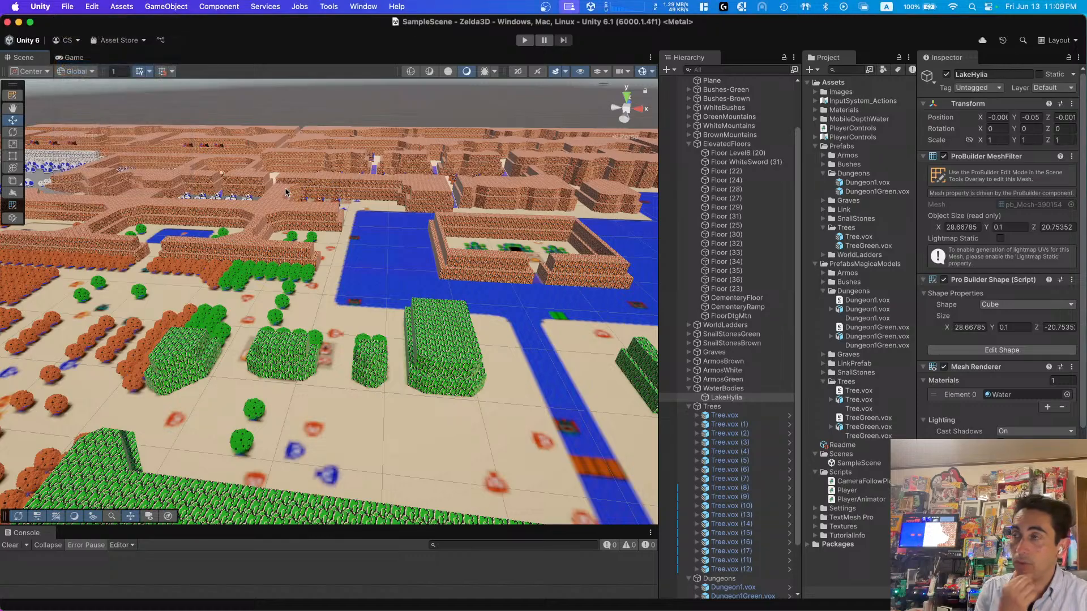